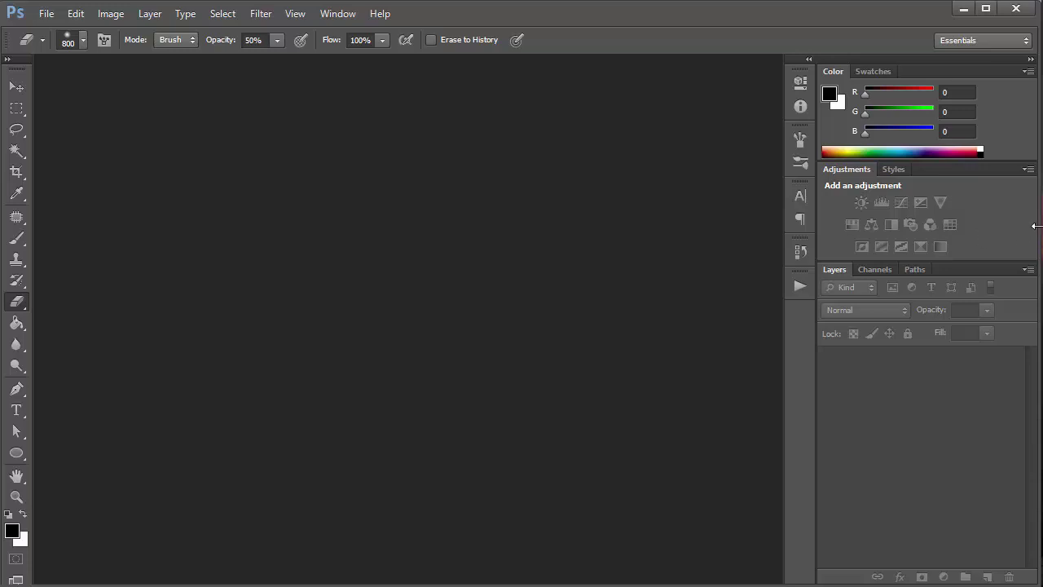
Widen the workspace window slightly while the finished Stormy Cup reference is displayed.
{"action": "left_click_drag", "start_coordinate": [1035, 225], "coordinate": [1037, 225]}
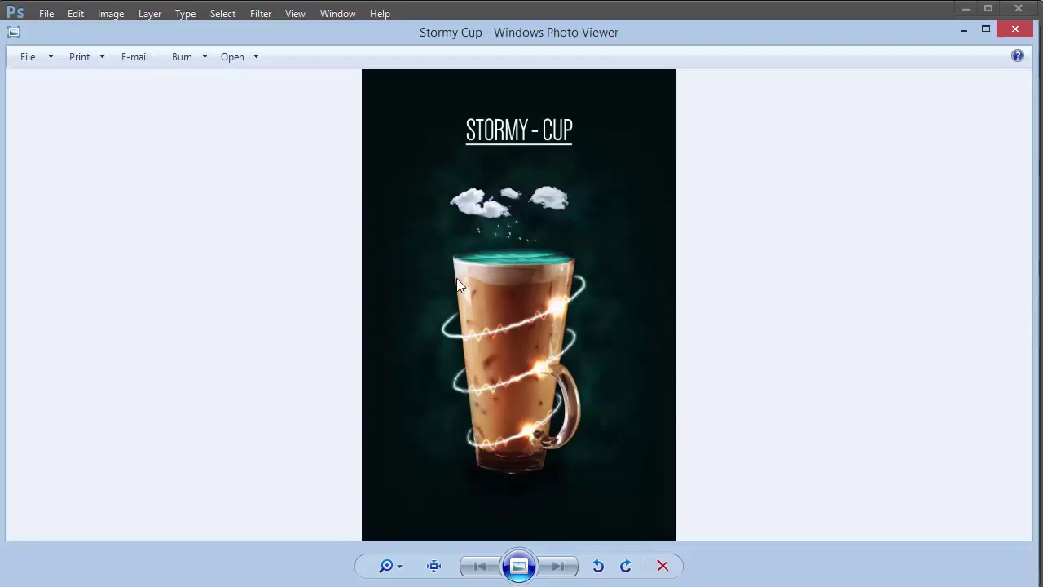
Zoom into the reference and pan over the STORMY CUP title, clouds and glowing cup.
{"action": "left_click", "coordinate": [399, 566]}
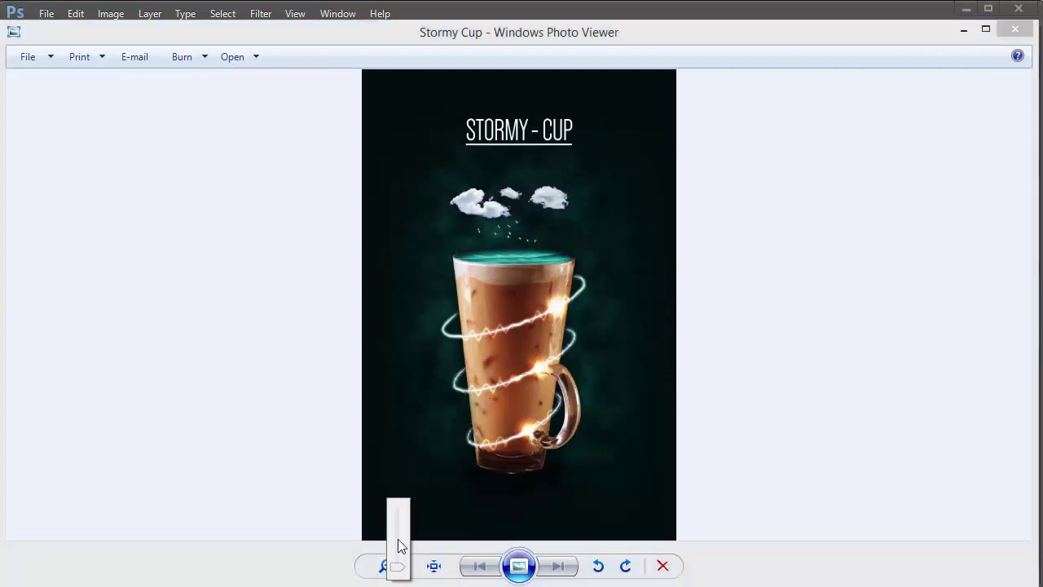
{"action": "mouse_move", "coordinate": [399, 571]}
{"action": "left_mouse_down"}
{"action": "mouse_move", "coordinate": [399, 549]}
{"action": "mouse_move", "coordinate": [401, 558]}
{"action": "left_mouse_up"}
{"action": "left_click_drag", "start_coordinate": [644, 265], "coordinate": [637, 503]}
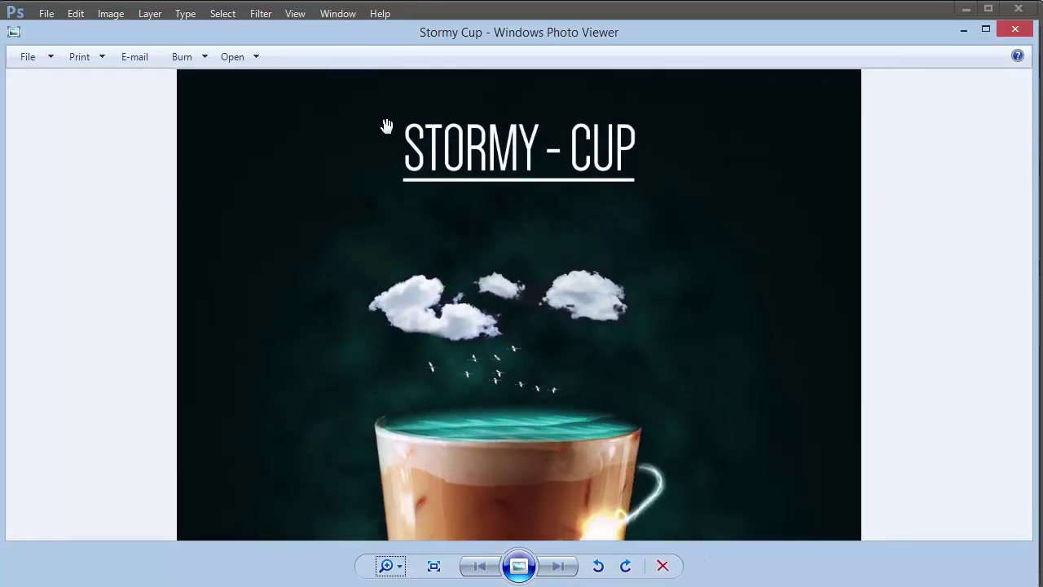
{"action": "left_click_drag", "start_coordinate": [520, 321], "coordinate": [454, 250]}
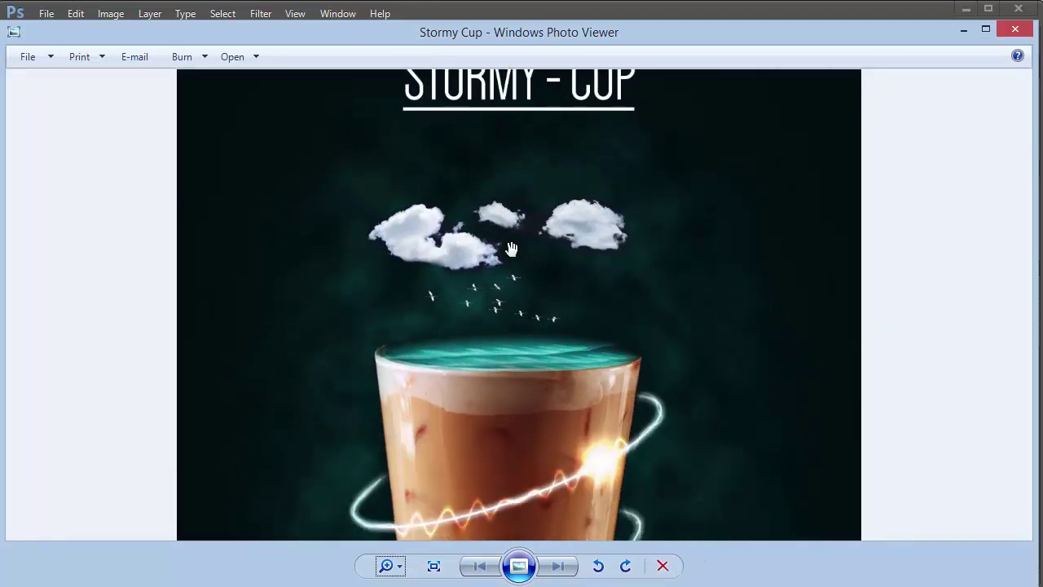
{"action": "left_click_drag", "start_coordinate": [498, 380], "coordinate": [402, 292]}
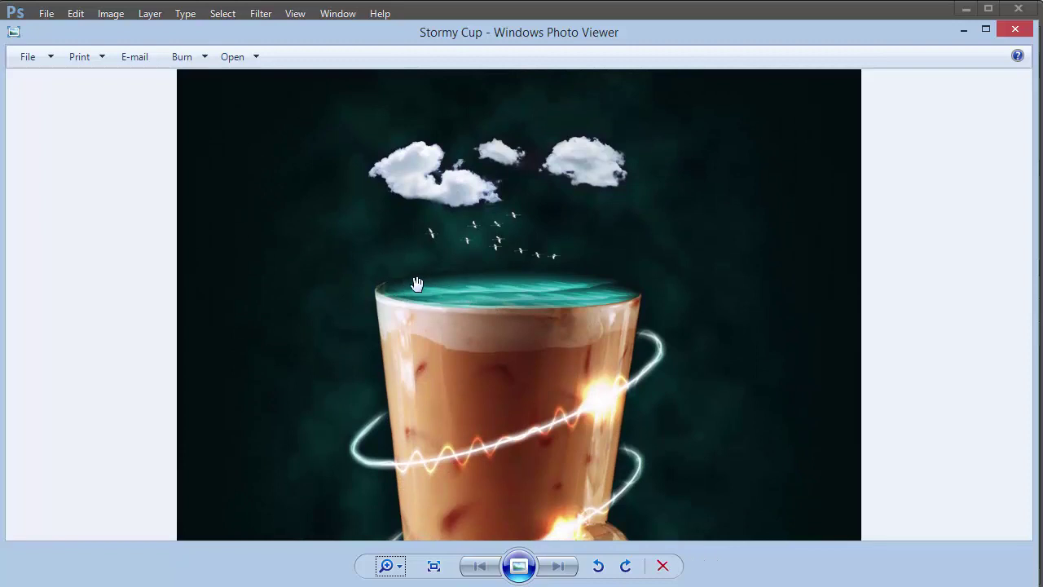
{"action": "left_click_drag", "start_coordinate": [513, 356], "coordinate": [480, 248]}
Compare the teal cup top with the lower glass and clouds, then close the viewer.
{"action": "left_click_drag", "start_coordinate": [635, 274], "coordinate": [627, 369]}
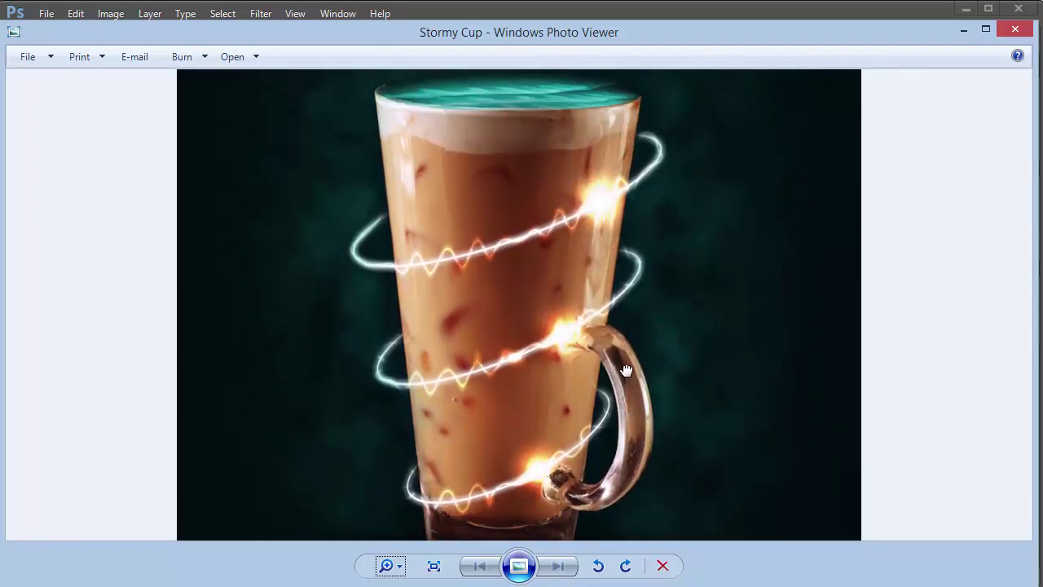
{"action": "left_click_drag", "start_coordinate": [536, 166], "coordinate": [532, 52]}
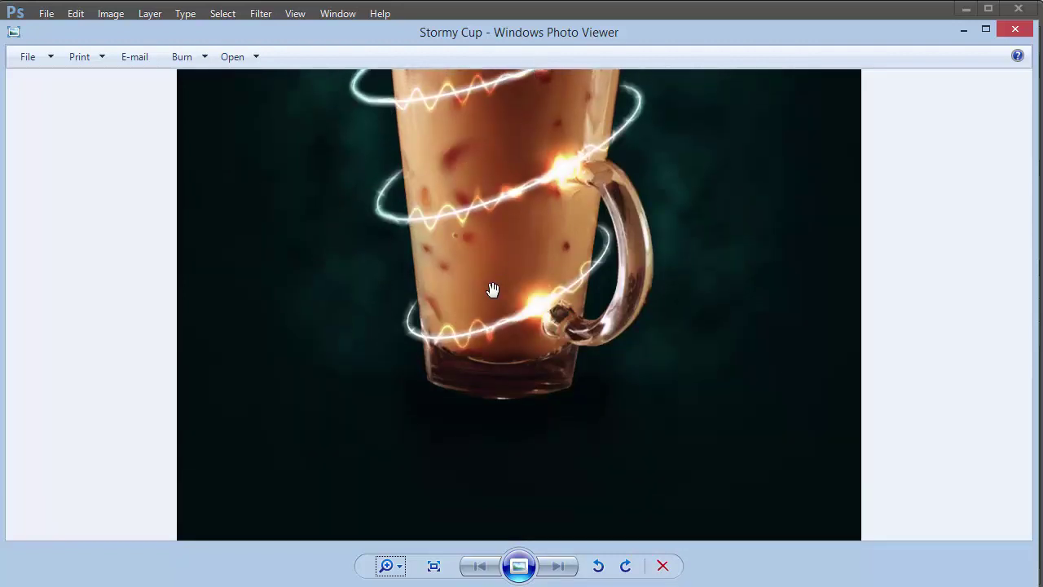
{"action": "left_click_drag", "start_coordinate": [498, 276], "coordinate": [493, 477]}
{"action": "left_click_drag", "start_coordinate": [535, 303], "coordinate": [531, 411]}
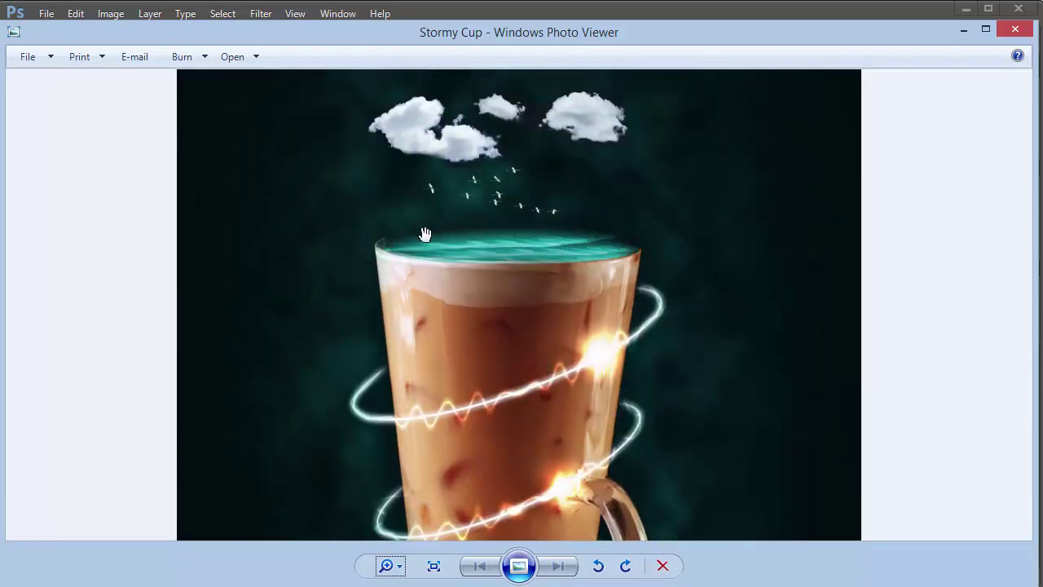
{"action": "left_click_drag", "start_coordinate": [515, 253], "coordinate": [514, 306]}
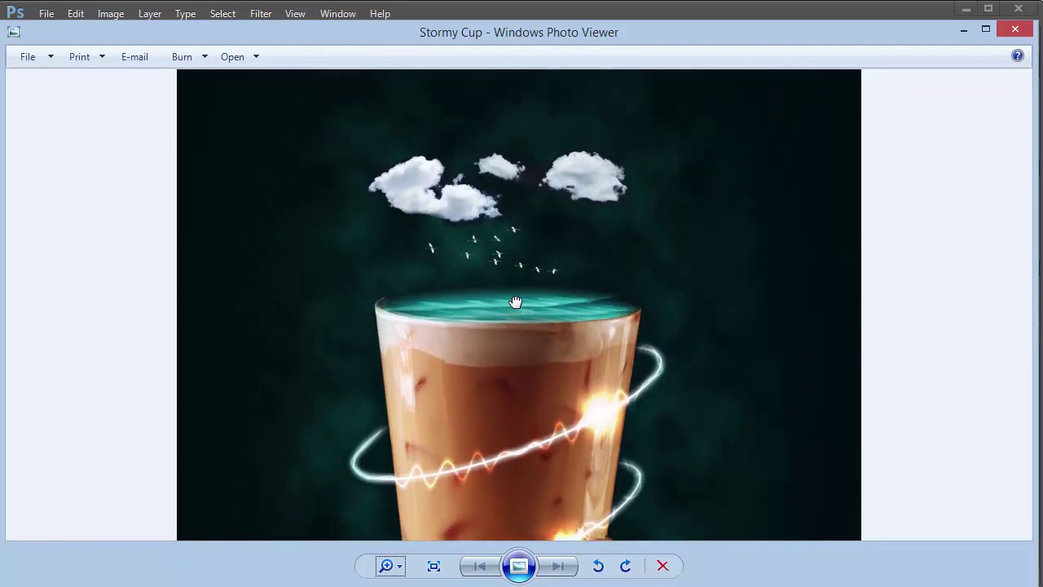
{"action": "left_click_drag", "start_coordinate": [576, 272], "coordinate": [567, 237]}
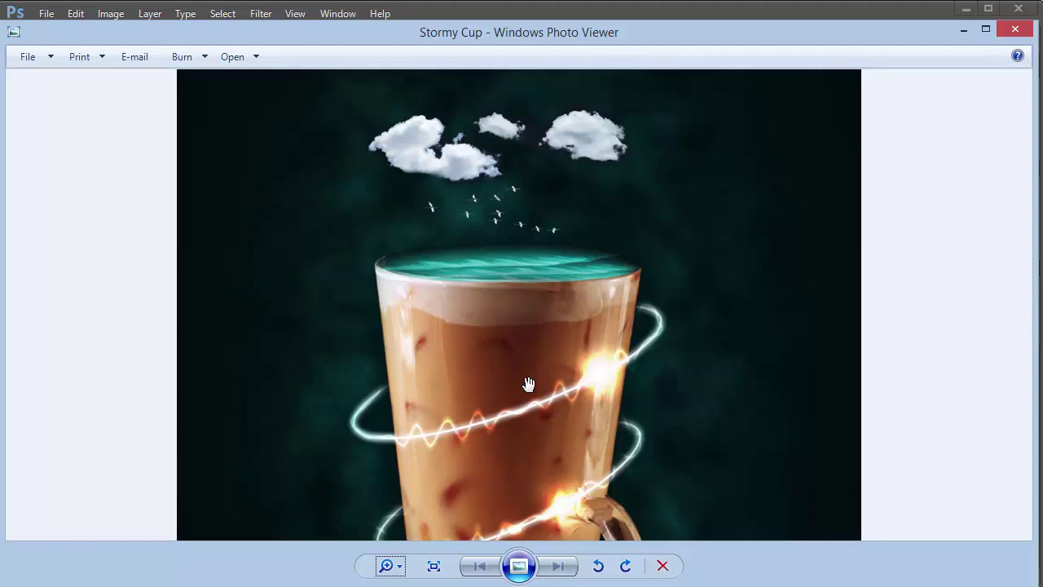
{"action": "left_click", "coordinate": [1012, 31]}
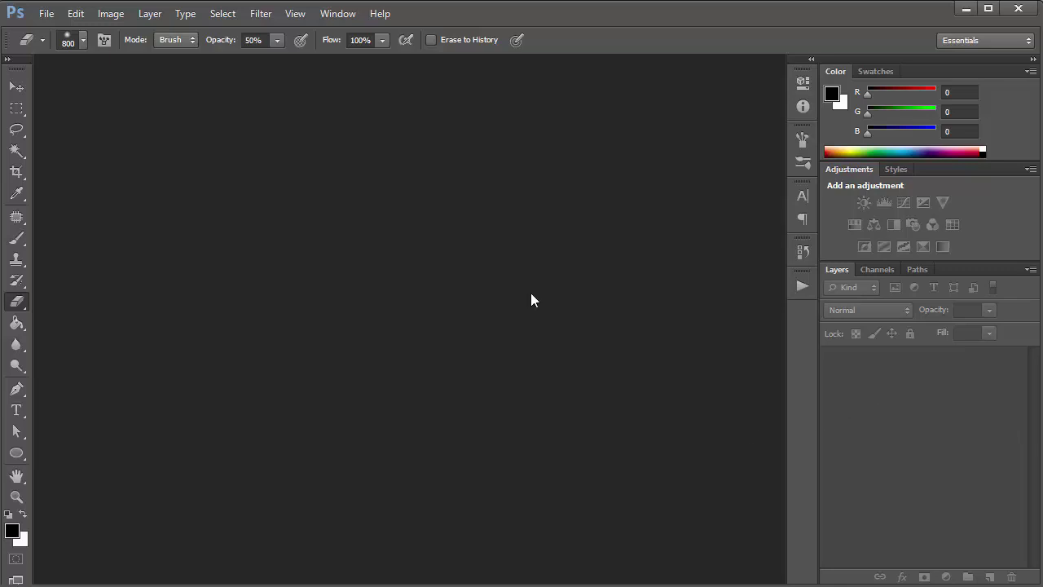
{"action": "left_click", "coordinate": [47, 14]}
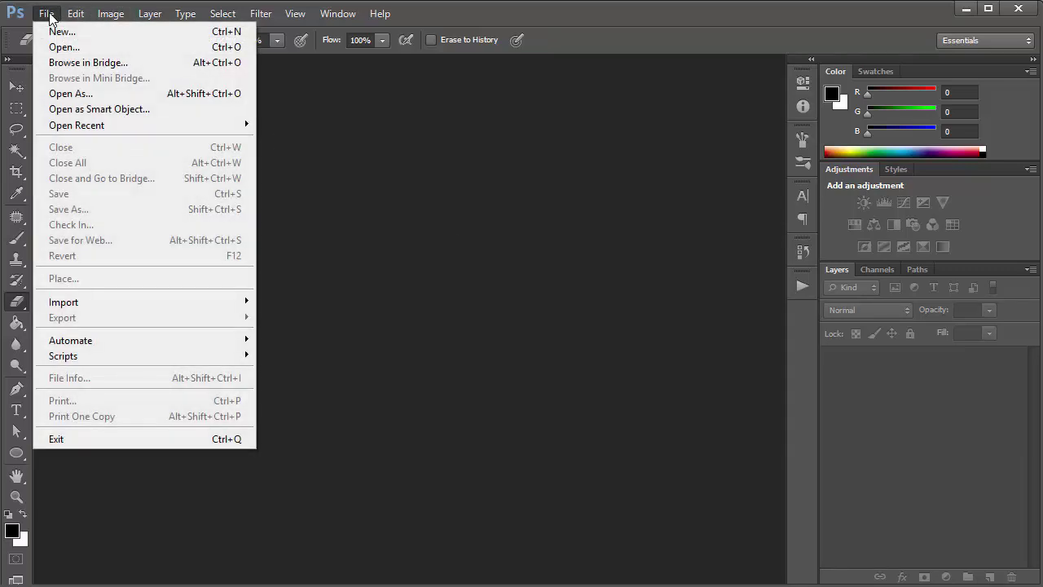
{"action": "left_click", "coordinate": [56, 47]}
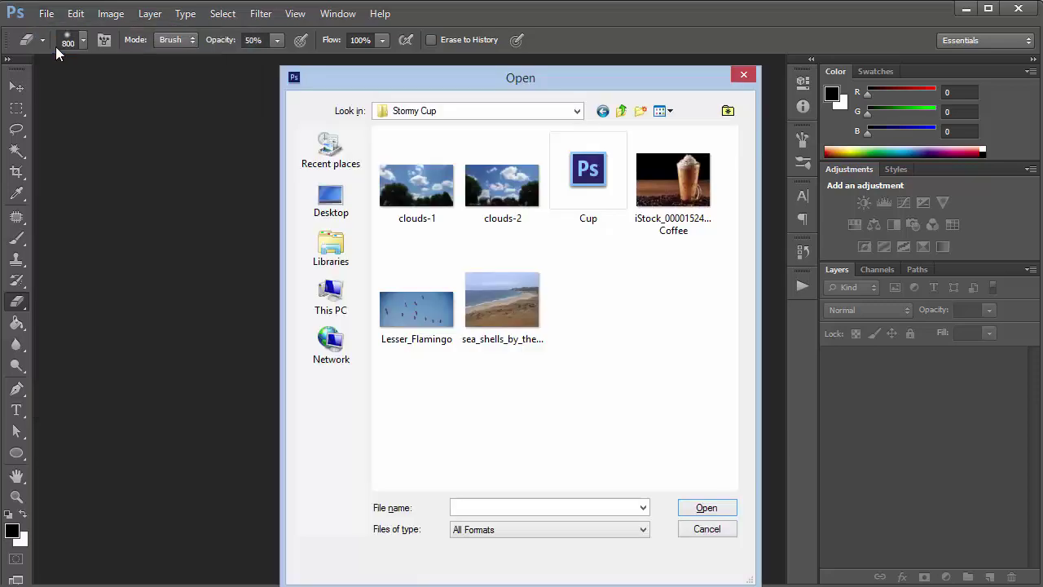
{"action": "left_click", "coordinate": [677, 203]}
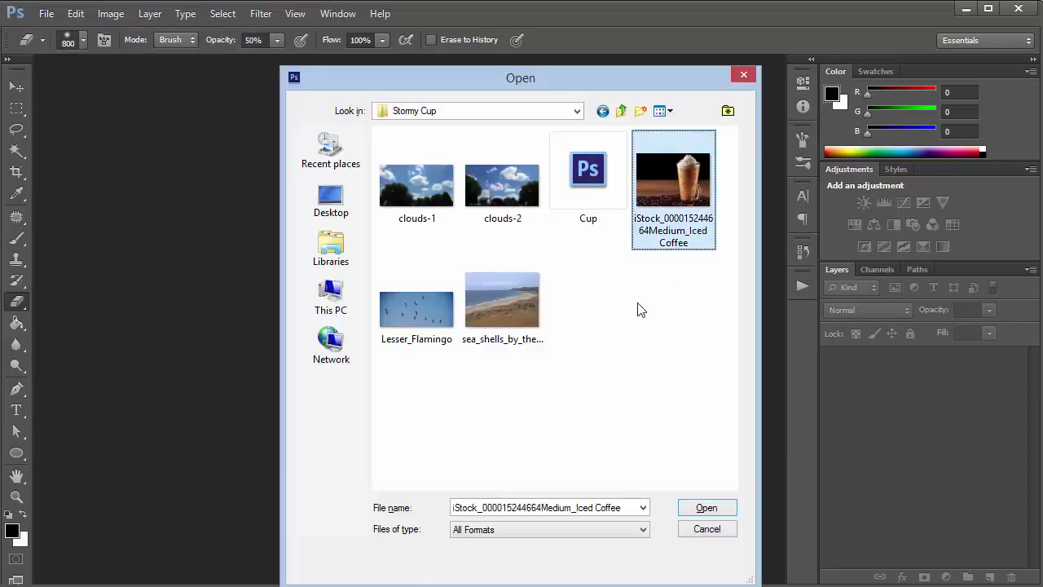
{"action": "left_click", "coordinate": [699, 511]}
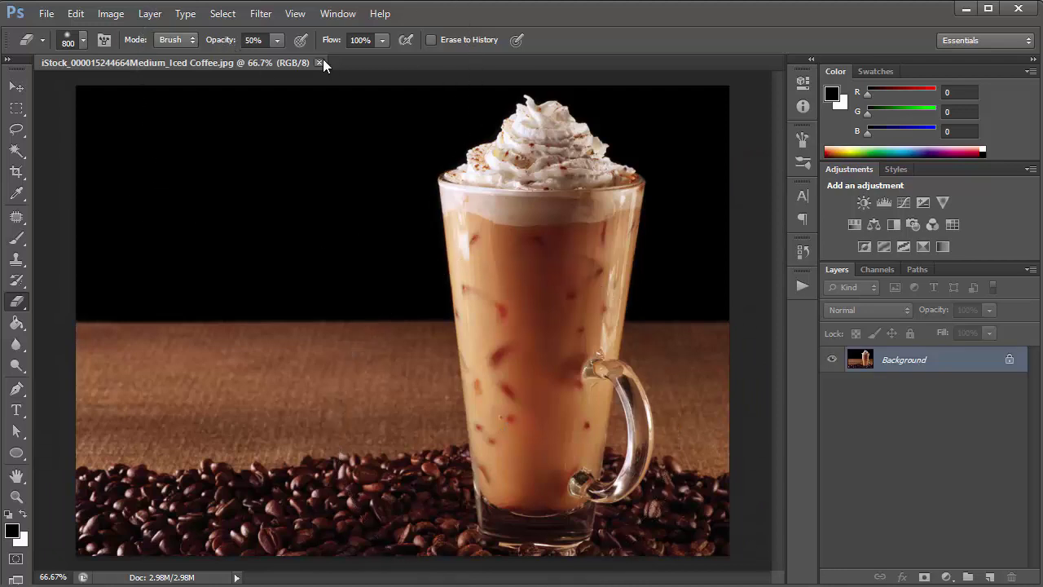
{"action": "left_click", "coordinate": [17, 88]}
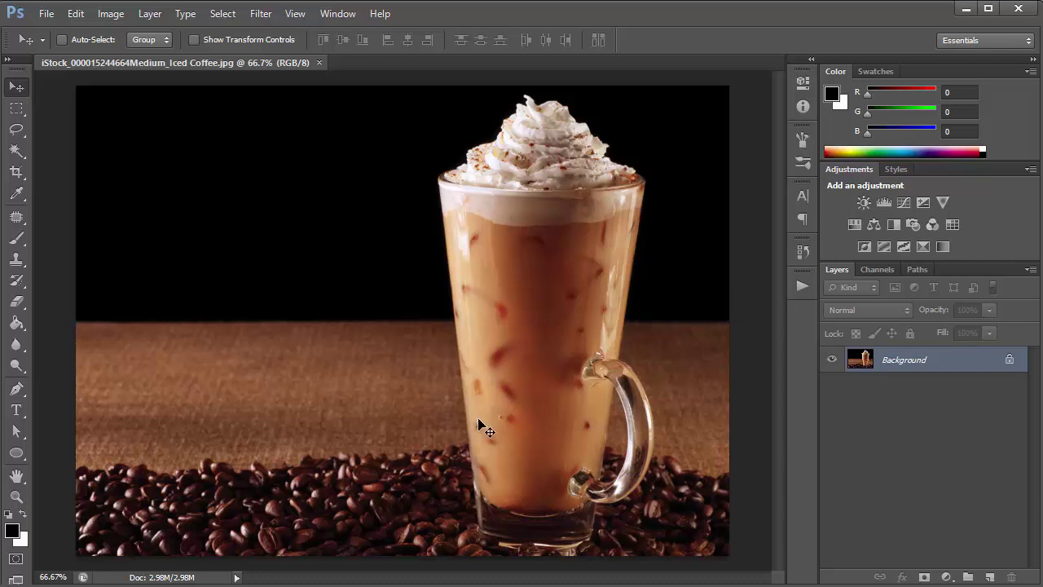
Switch to the Pen tool in Path mode and zoom to about 233% on the glass's left rim.
{"action": "scroll", "coordinate": [486, 430], "scroll_direction": "up", "scroll_amount": 1}
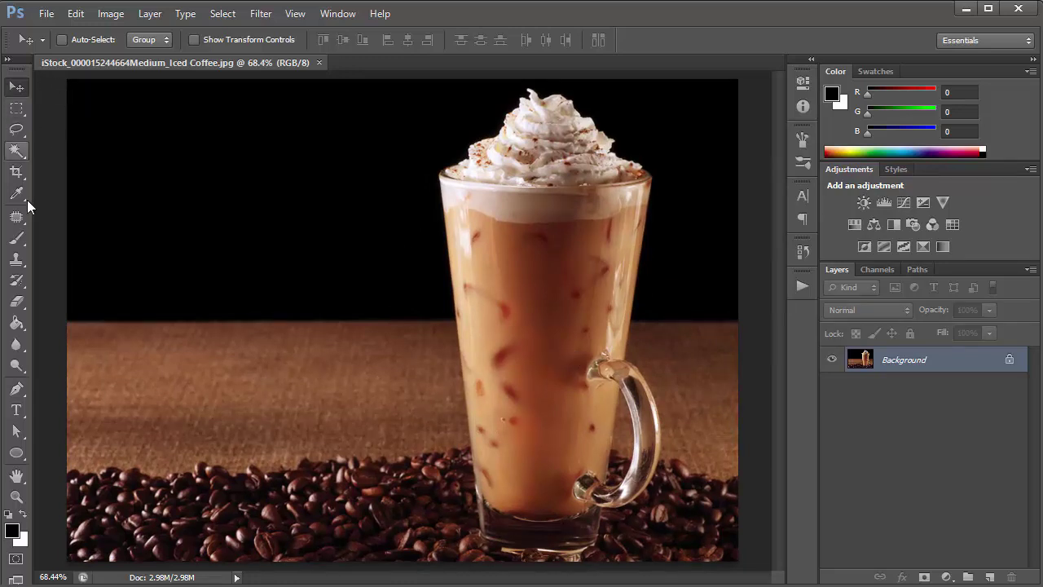
{"action": "left_click", "coordinate": [18, 395]}
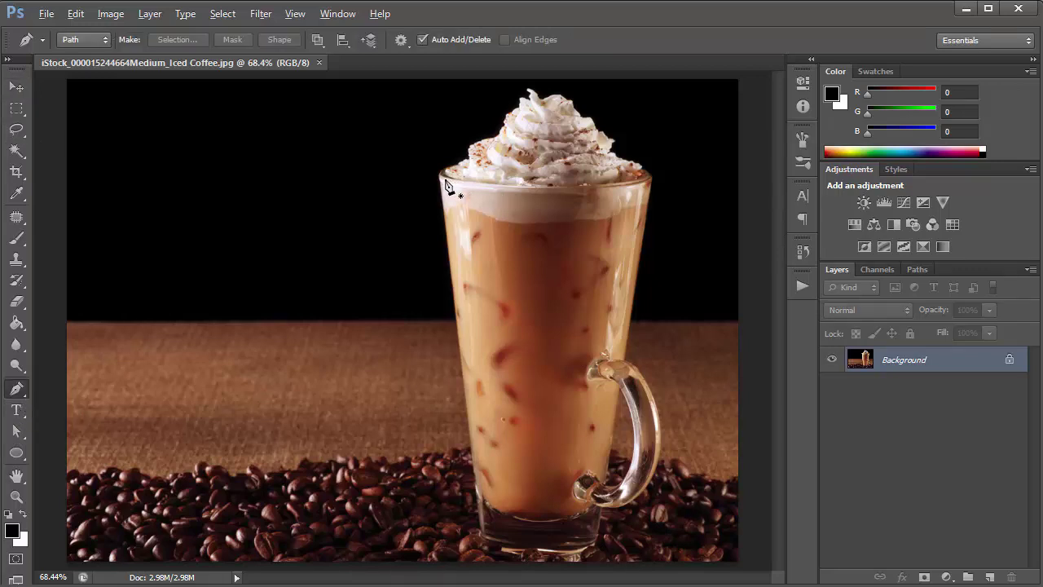
{"action": "scroll", "coordinate": [447, 186], "scroll_direction": "up", "scroll_amount": 5}
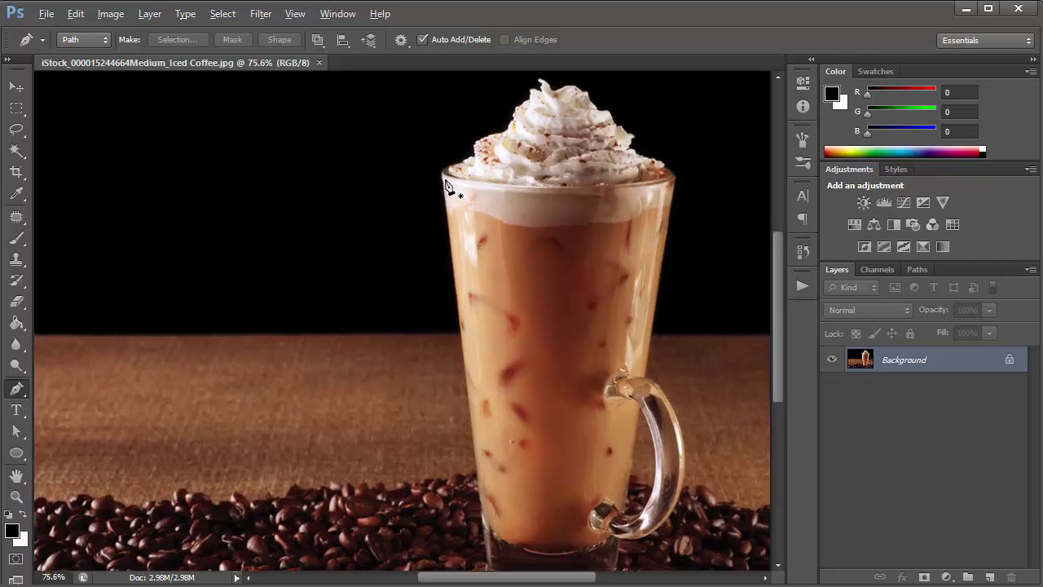
{"action": "scroll", "coordinate": [447, 186], "scroll_direction": "up", "scroll_amount": 4}
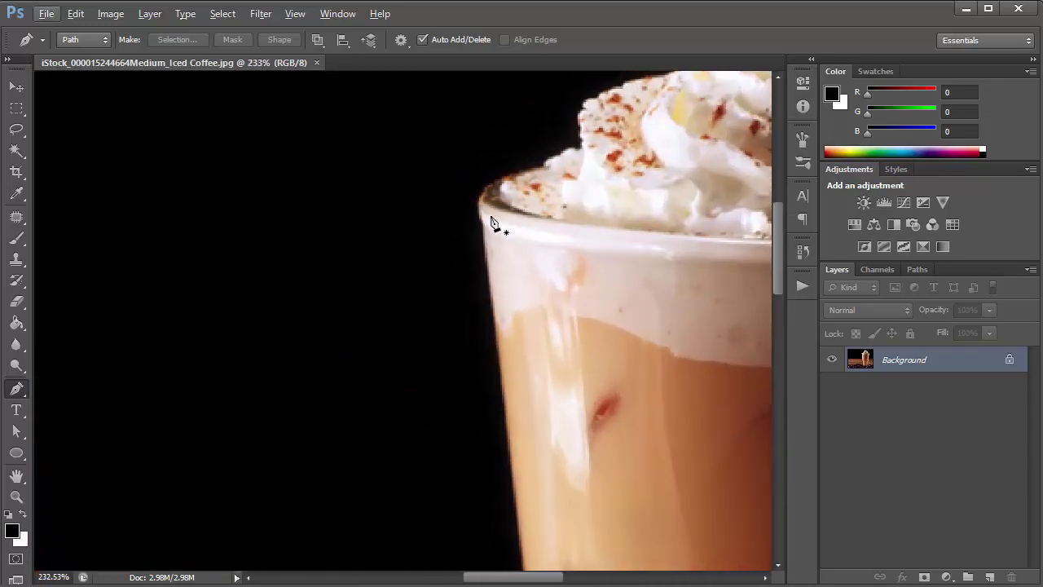
Start the pen path at the rim's left edge and curve it down the side and base.
{"action": "left_click_drag", "start_coordinate": [551, 575], "coordinate": [594, 576]}
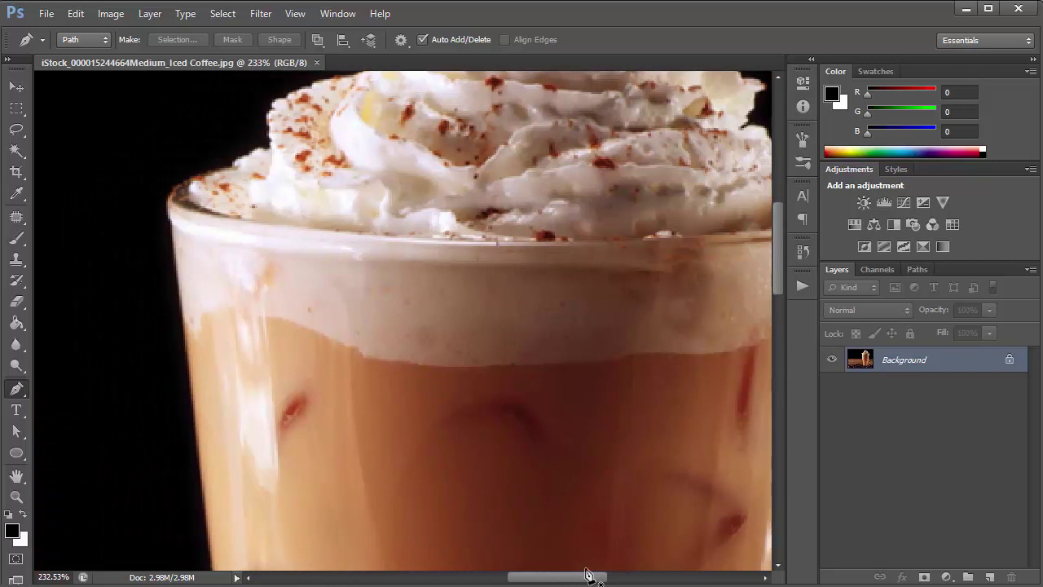
{"action": "left_click", "coordinate": [173, 226]}
{"action": "left_click_drag", "start_coordinate": [772, 279], "coordinate": [778, 468]}
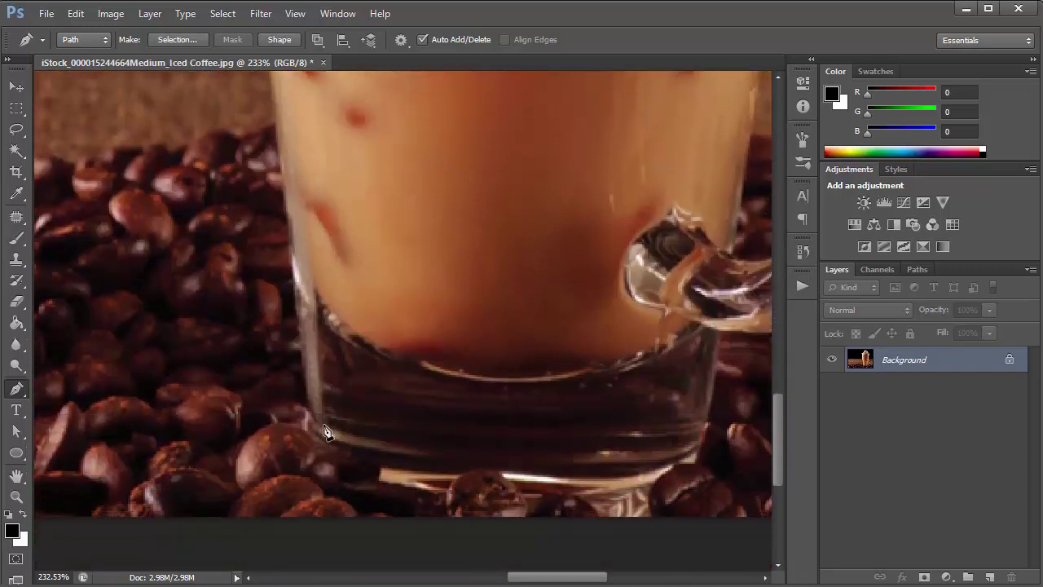
{"action": "left_click", "coordinate": [306, 412]}
{"action": "left_click_drag", "start_coordinate": [705, 435], "coordinate": [770, 361]}
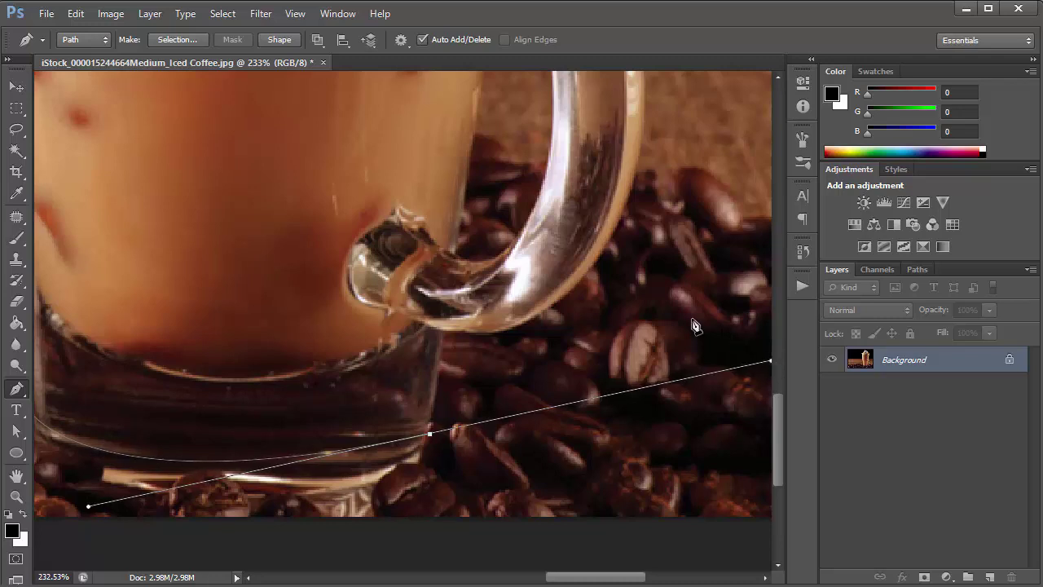
Anchor where the handle meets the glass and curve the path up the handle's outer edge.
{"action": "left_click", "coordinate": [442, 333]}
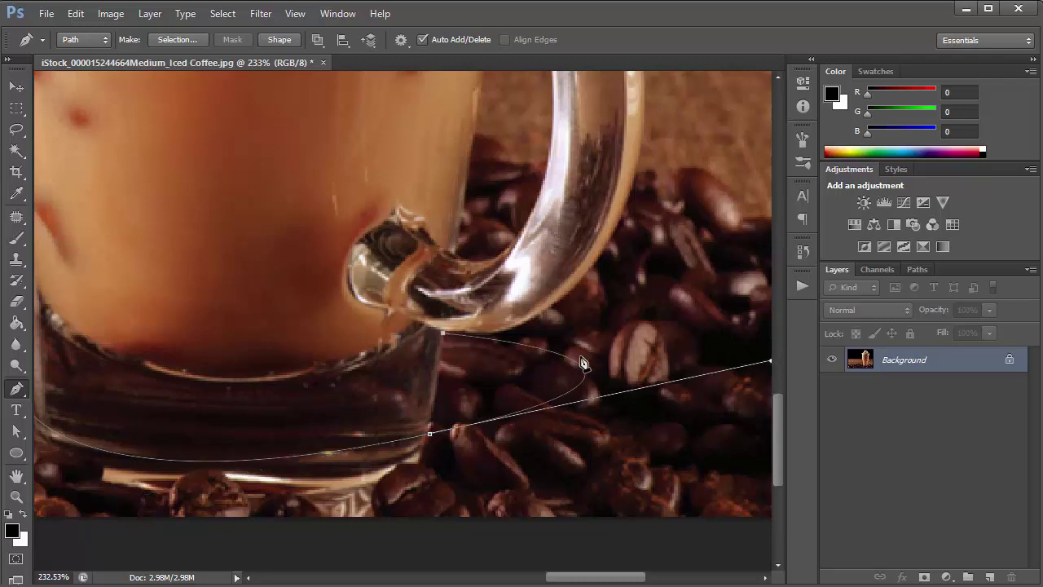
{"action": "left_click_drag", "start_coordinate": [607, 244], "coordinate": [673, 133]}
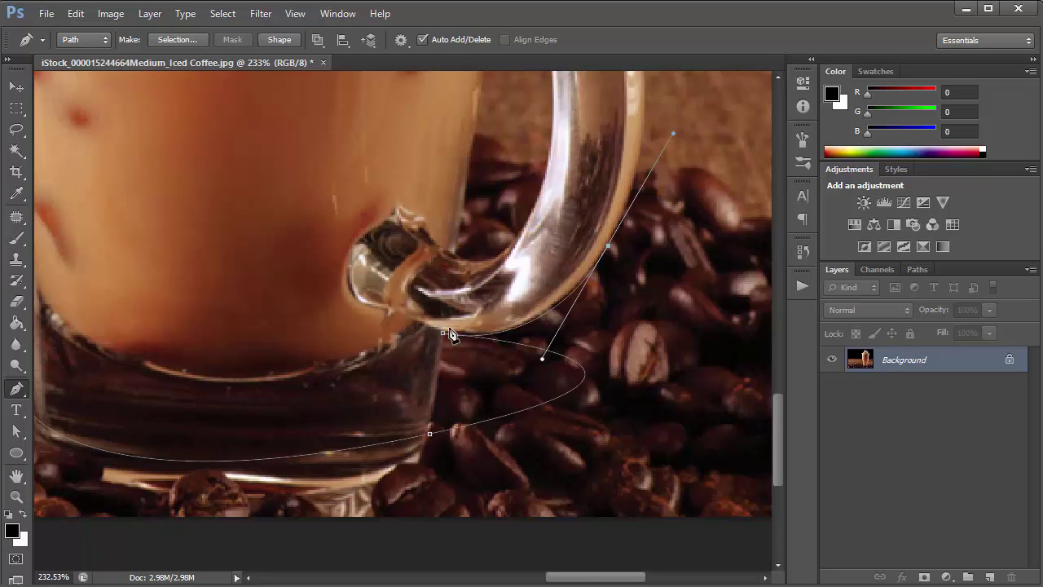
{"action": "left_click_drag", "start_coordinate": [780, 443], "coordinate": [779, 383]}
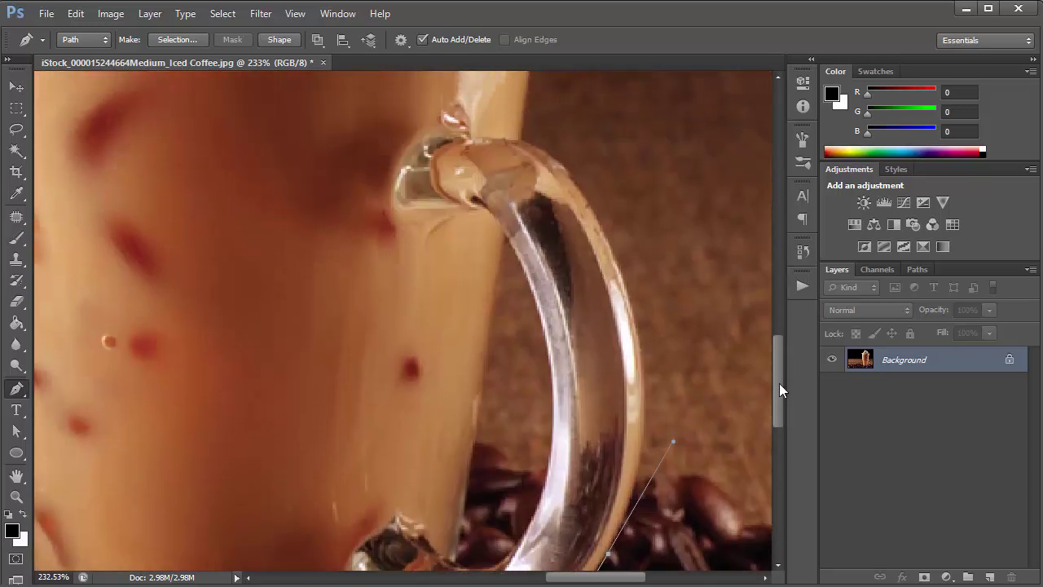
{"action": "left_click_drag", "start_coordinate": [574, 178], "coordinate": [508, 102]}
{"action": "left_click_drag", "start_coordinate": [778, 367], "coordinate": [777, 215]}
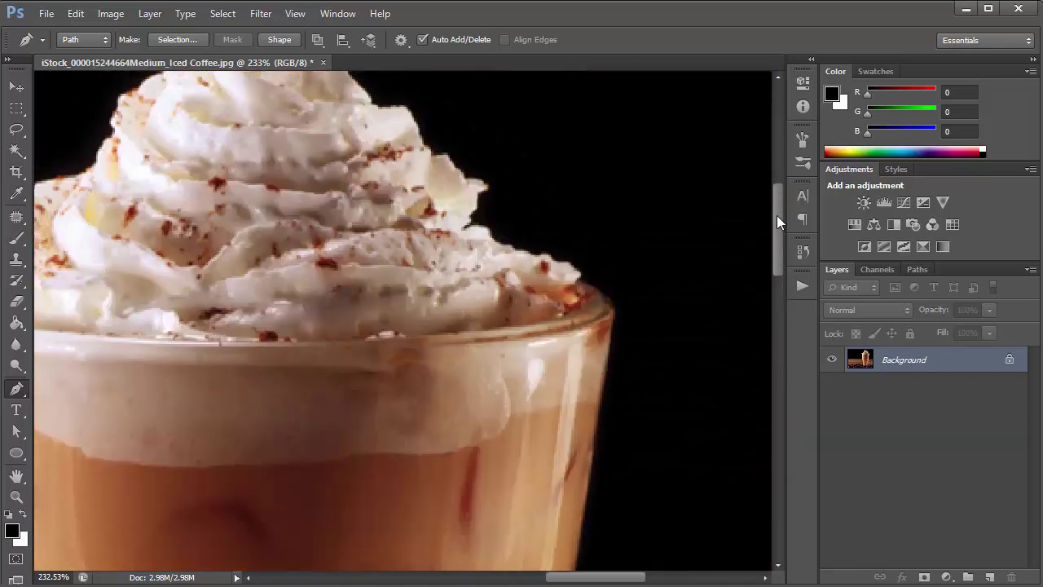
Trace anchors from the rim's right side up along the whipped-cream edge and swirl.
{"action": "left_click", "coordinate": [615, 312]}
{"action": "left_click_drag", "start_coordinate": [580, 280], "coordinate": [544, 264]}
{"action": "left_click", "coordinate": [570, 263]}
{"action": "left_click_drag", "start_coordinate": [541, 252], "coordinate": [521, 250]}
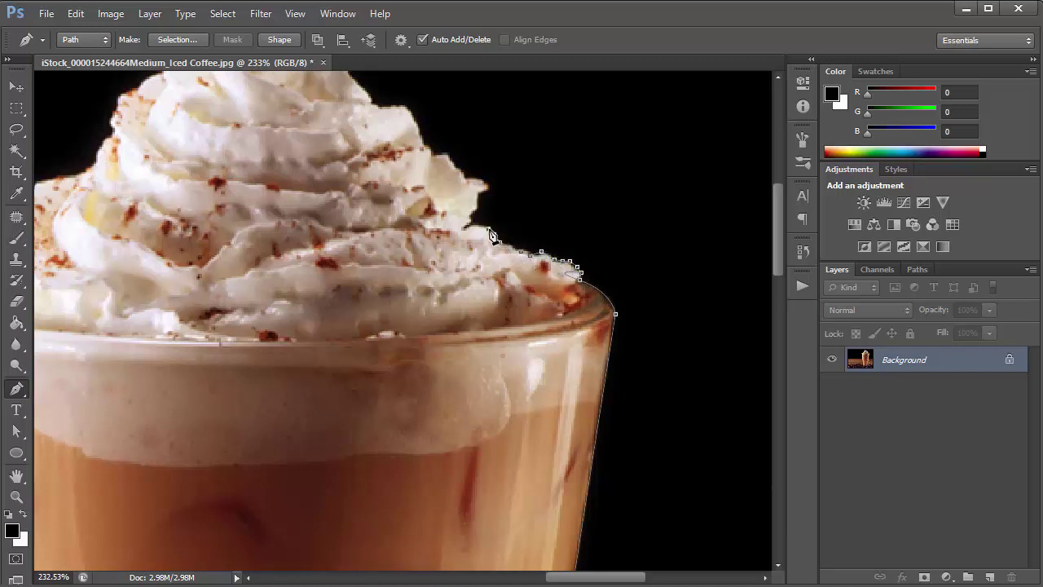
{"action": "left_click", "coordinate": [494, 234]}
{"action": "left_click", "coordinate": [472, 220]}
{"action": "left_click", "coordinate": [476, 210]}
{"action": "left_click", "coordinate": [482, 197]}
{"action": "left_click", "coordinate": [488, 188]}
{"action": "left_click", "coordinate": [460, 178]}
{"action": "left_click", "coordinate": [444, 151]}
{"action": "left_click", "coordinate": [431, 150]}
{"action": "left_click", "coordinate": [413, 121]}
{"action": "left_click", "coordinate": [407, 105]}
{"action": "left_click", "coordinate": [389, 104]}
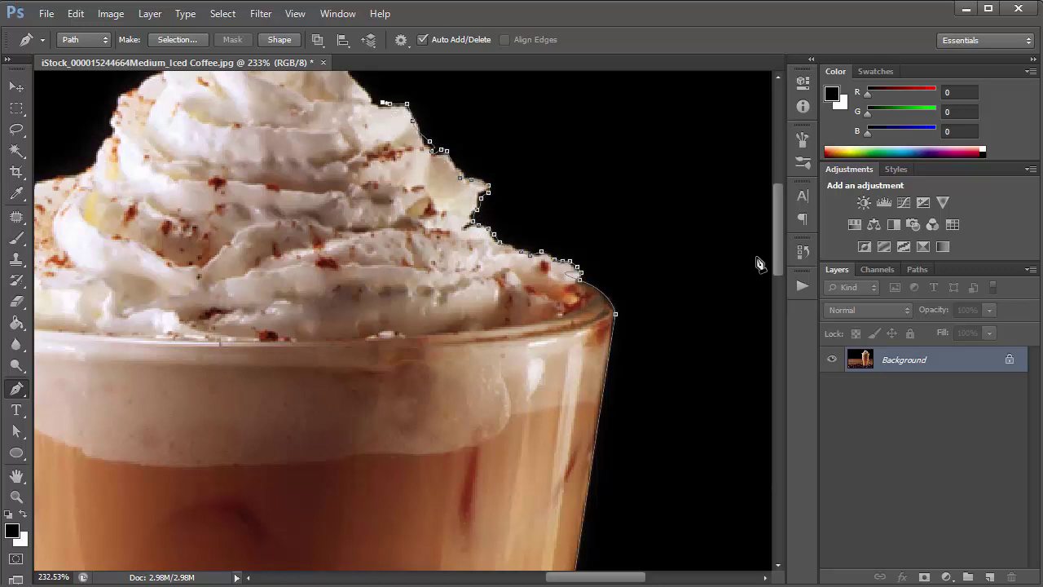
Extend the path higher and left along the cream's top edge, deleting misplaced anchors.
{"action": "left_click_drag", "start_coordinate": [774, 262], "coordinate": [774, 238]}
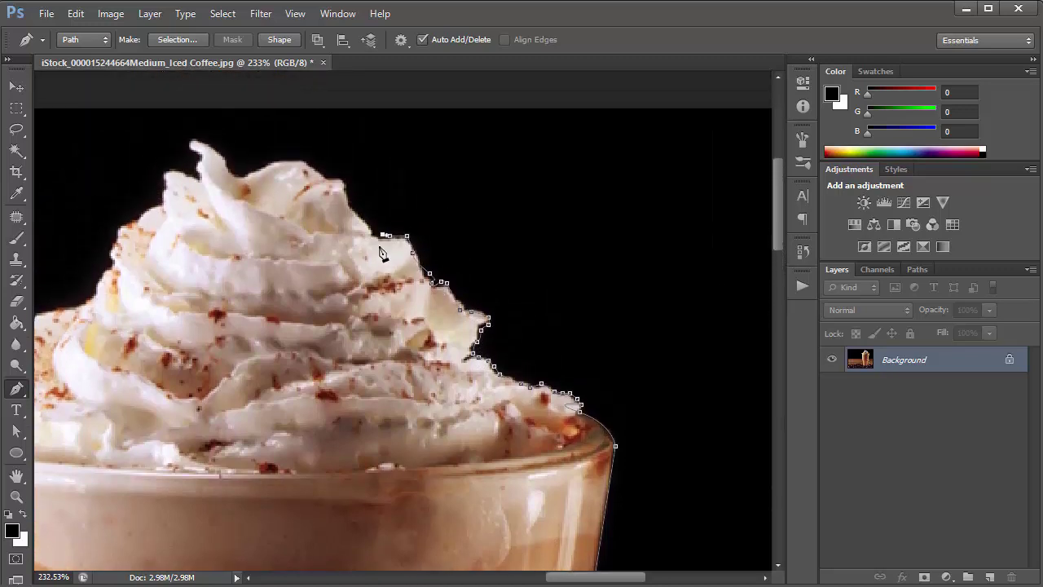
{"action": "mouse_move", "coordinate": [376, 238]}
{"action": "left_mouse_down"}
{"action": "mouse_move", "coordinate": [342, 184]}
{"action": "mouse_move", "coordinate": [254, 173]}
{"action": "mouse_move", "coordinate": [244, 192]}
{"action": "mouse_move", "coordinate": [236, 181]}
{"action": "mouse_move", "coordinate": [259, 184]}
{"action": "left_mouse_up"}
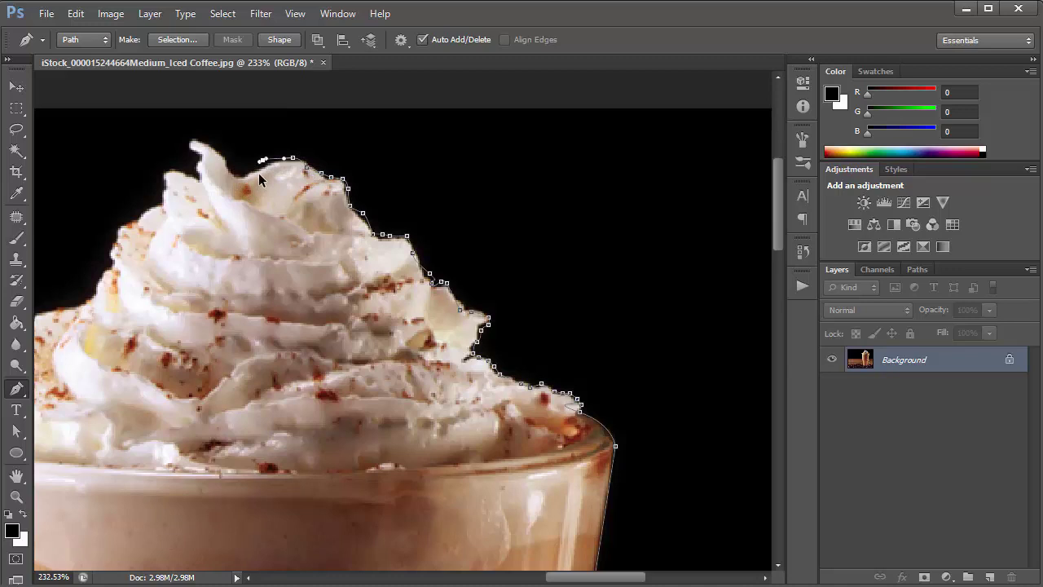
{"action": "key", "text": "BackSpace"}
{"action": "mouse_move", "coordinate": [272, 168]}
{"action": "left_mouse_down"}
{"action": "mouse_move", "coordinate": [245, 184]}
{"action": "mouse_move", "coordinate": [199, 145]}
{"action": "mouse_move", "coordinate": [196, 177]}
{"action": "mouse_move", "coordinate": [169, 171]}
{"action": "mouse_move", "coordinate": [151, 212]}
{"action": "mouse_move", "coordinate": [115, 248]}
{"action": "mouse_move", "coordinate": [94, 302]}
{"action": "mouse_move", "coordinate": [63, 311]}
{"action": "left_mouse_up"}
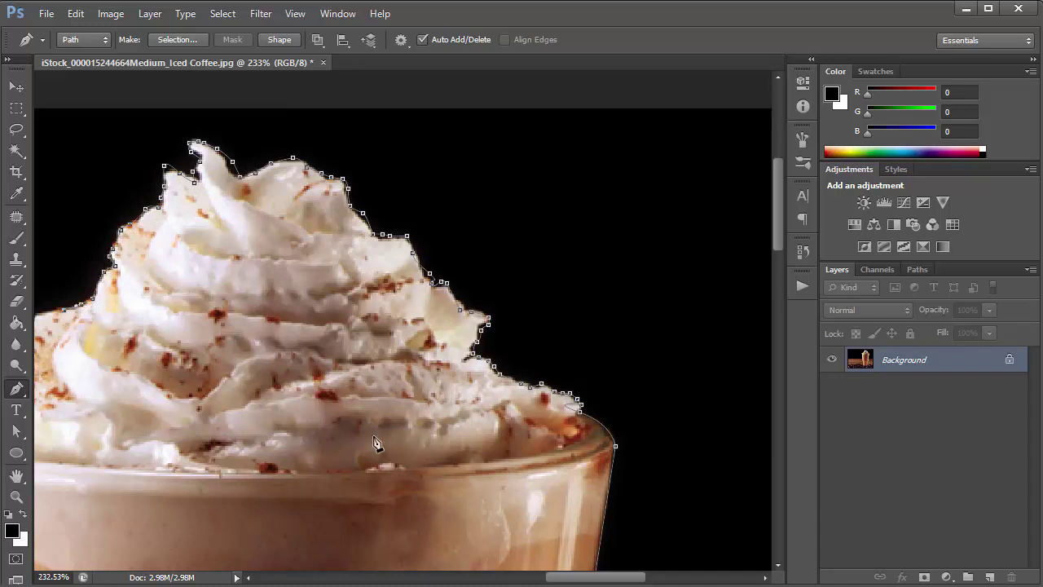
Continue the path down the cream's upper-left edge and left rim to finish the outline.
{"action": "left_click_drag", "start_coordinate": [574, 579], "coordinate": [523, 579]}
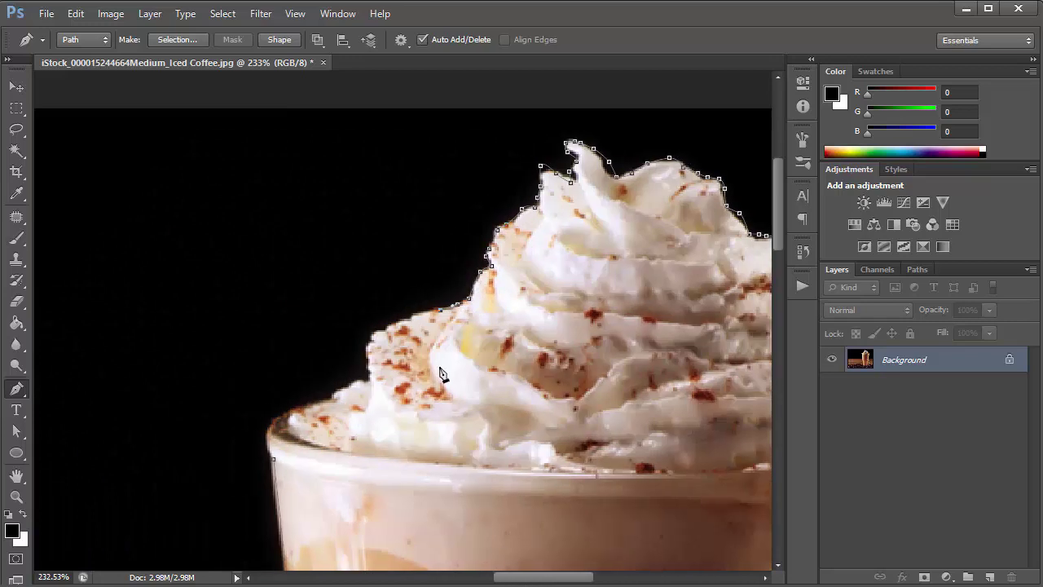
{"action": "left_click_drag", "start_coordinate": [416, 320], "coordinate": [369, 348]}
{"action": "left_click_drag", "start_coordinate": [310, 408], "coordinate": [269, 441]}
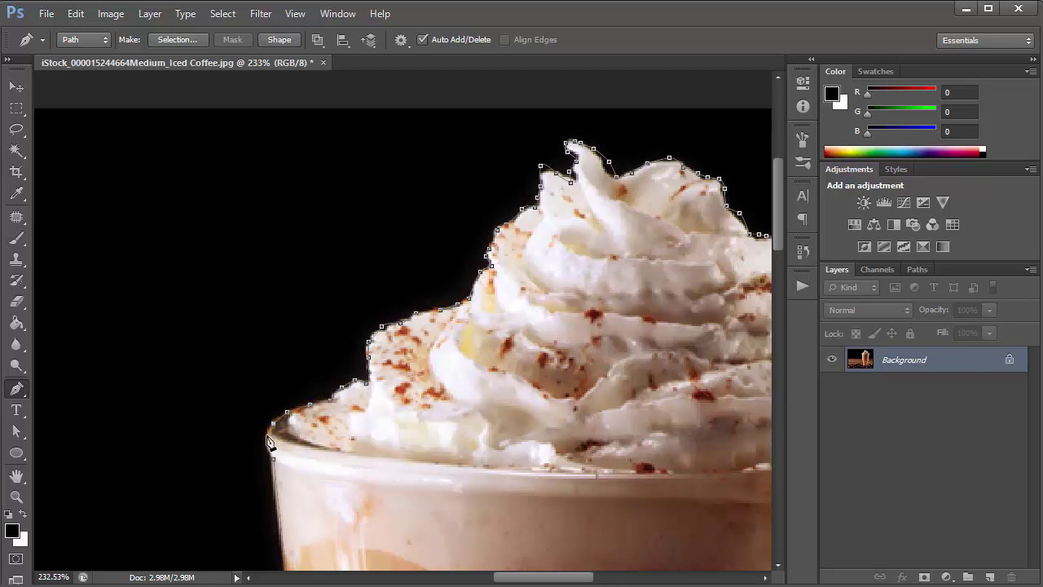
{"action": "left_click", "coordinate": [289, 478], "text": "ctrl"}
{"action": "left_click_drag", "start_coordinate": [546, 576], "coordinate": [606, 563]}
{"action": "left_click_drag", "start_coordinate": [778, 194], "coordinate": [814, 433]}
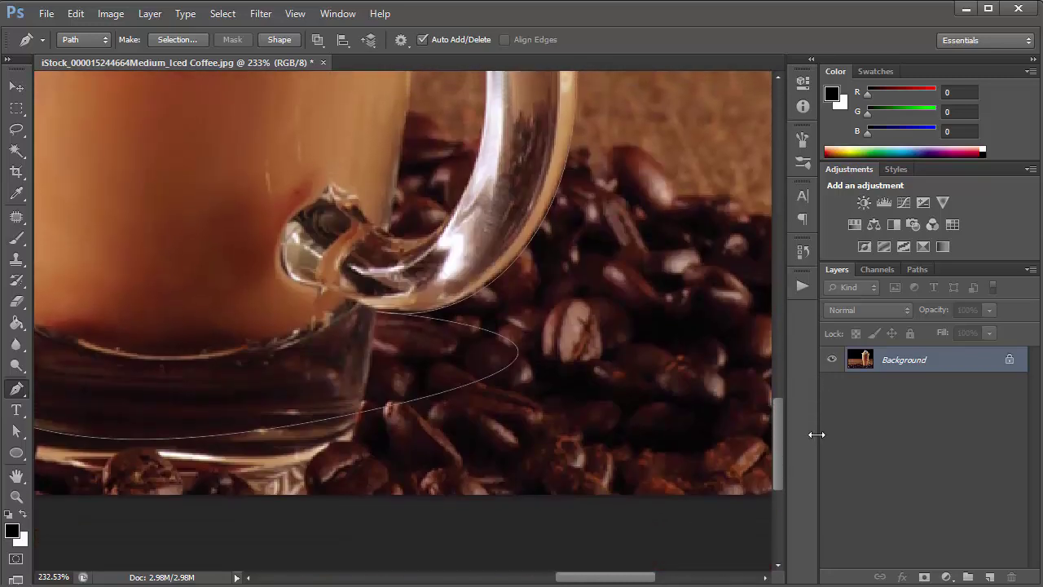
{"action": "left_click", "coordinate": [18, 86]}
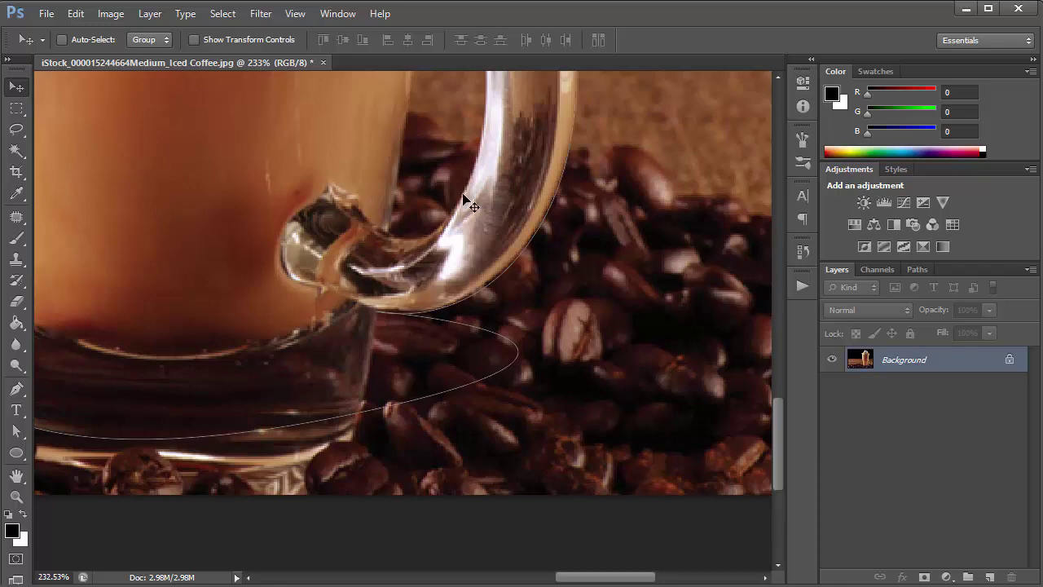
Convert the glass path into a selection with 0 feather and start a clipboard-sized new document.
{"action": "key", "text": "ctrl+0"}
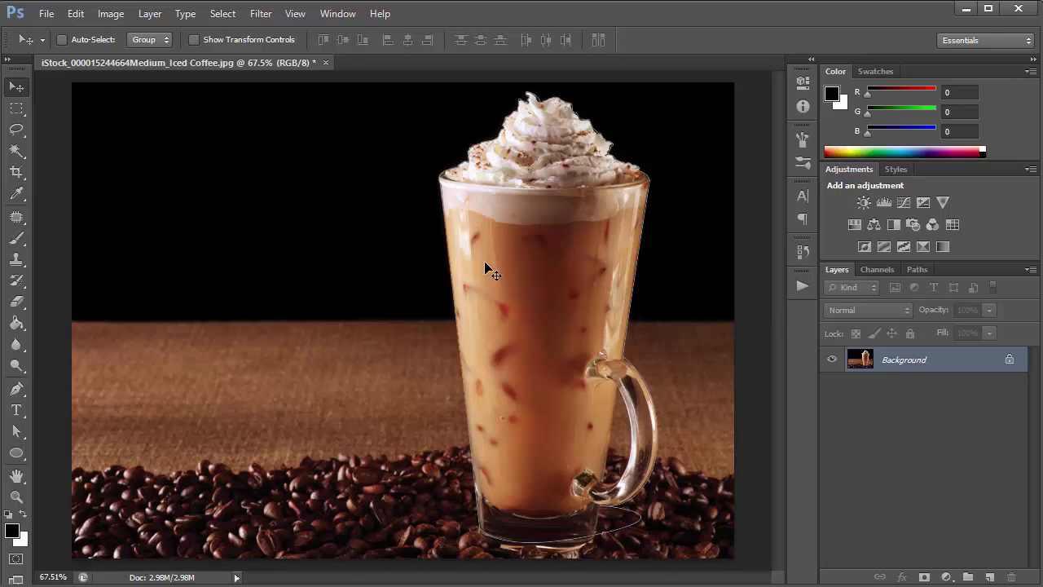
{"action": "left_click", "coordinate": [17, 389]}
{"action": "right_click", "coordinate": [516, 304]}
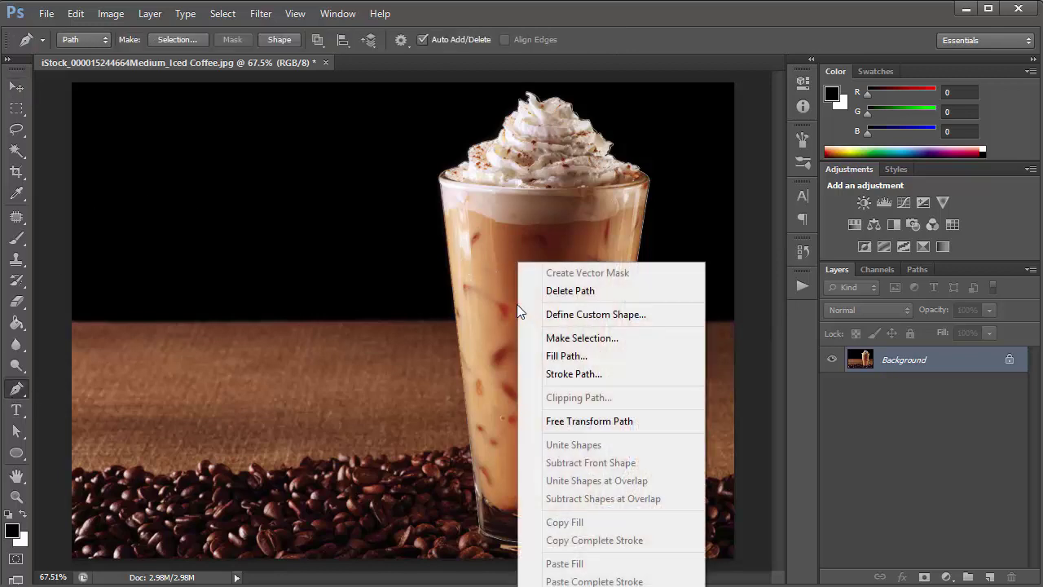
{"action": "left_click", "coordinate": [603, 340]}
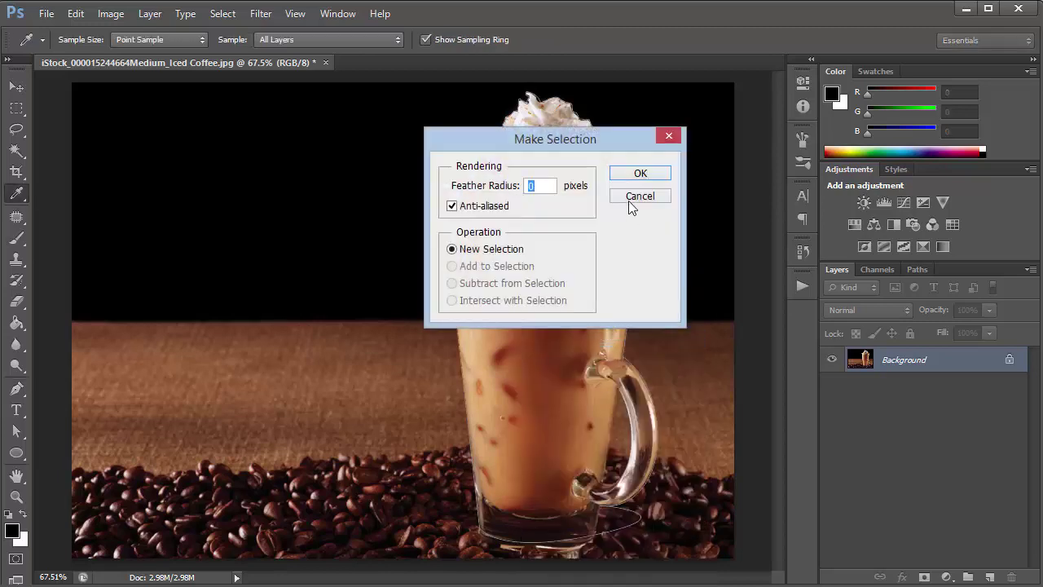
{"action": "left_click", "coordinate": [640, 174]}
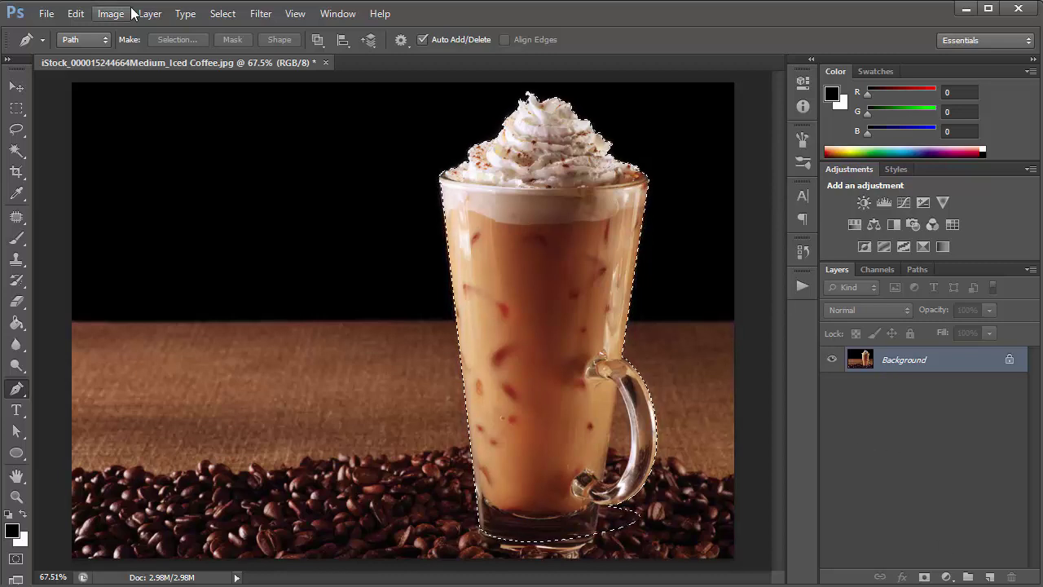
{"action": "left_click", "coordinate": [45, 15]}
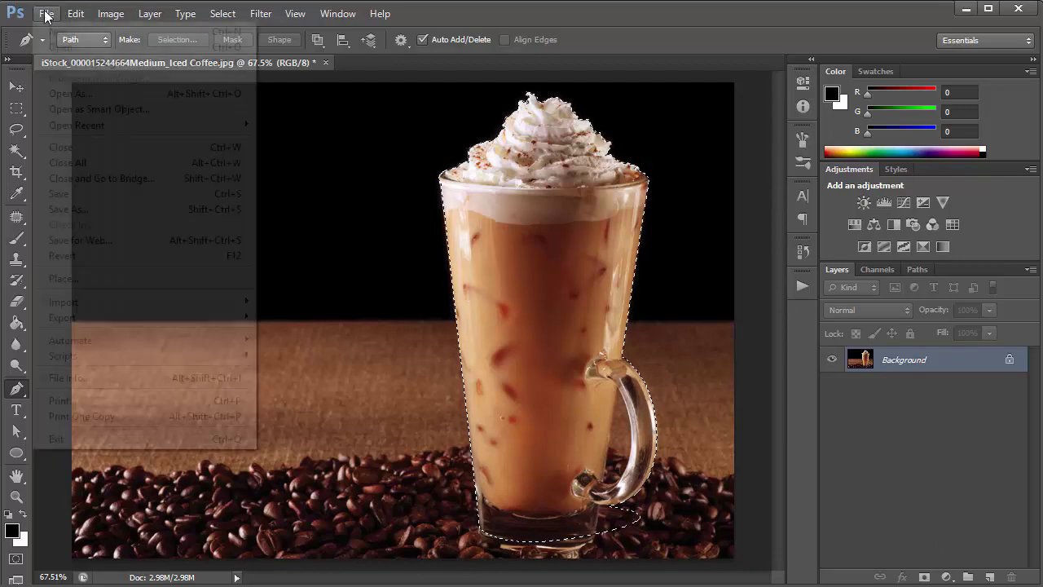
{"action": "left_click", "coordinate": [58, 33]}
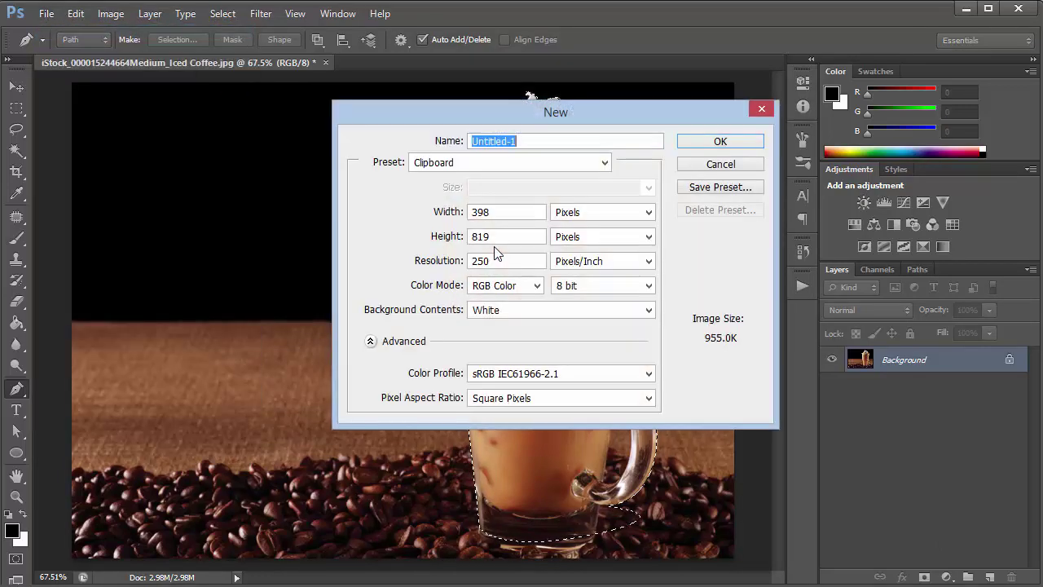
Create the 398×819 pixel document and paste the cut-out glass into it as Layer 1.
{"action": "left_click", "coordinate": [567, 213]}
{"action": "left_click", "coordinate": [573, 240]}
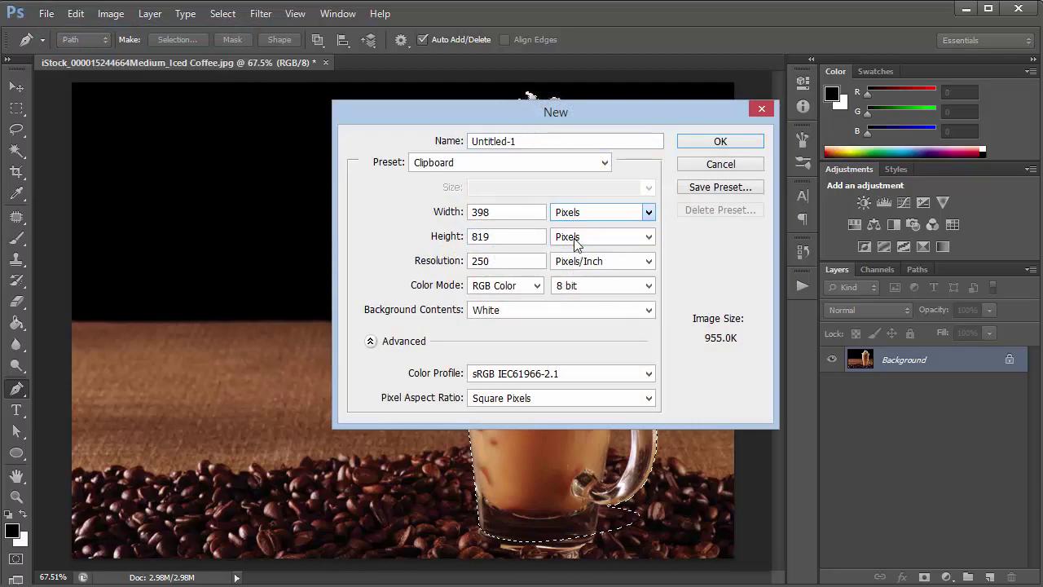
{"action": "left_click", "coordinate": [707, 144]}
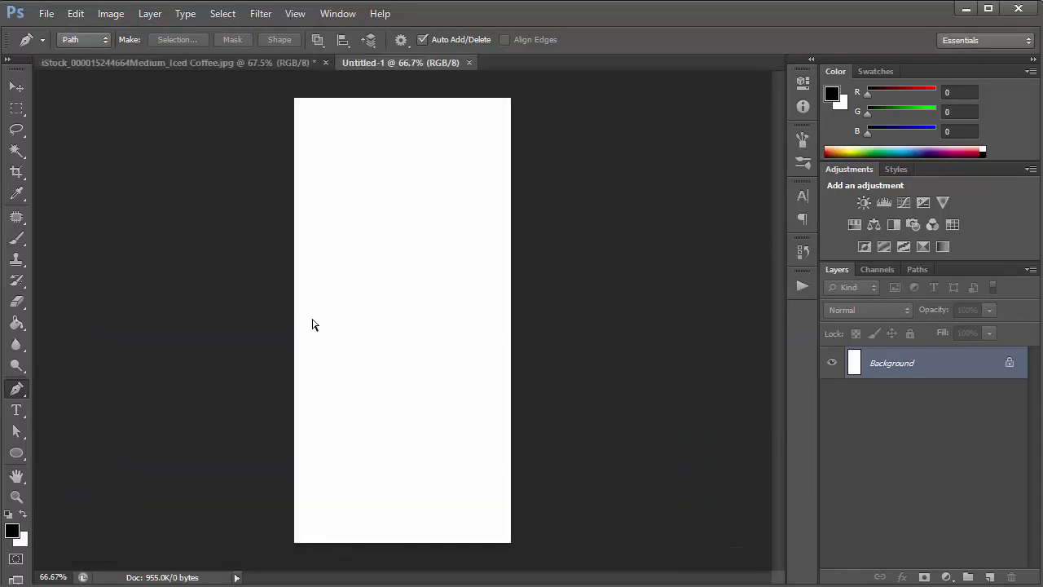
{"action": "key", "text": "ctrl+v"}
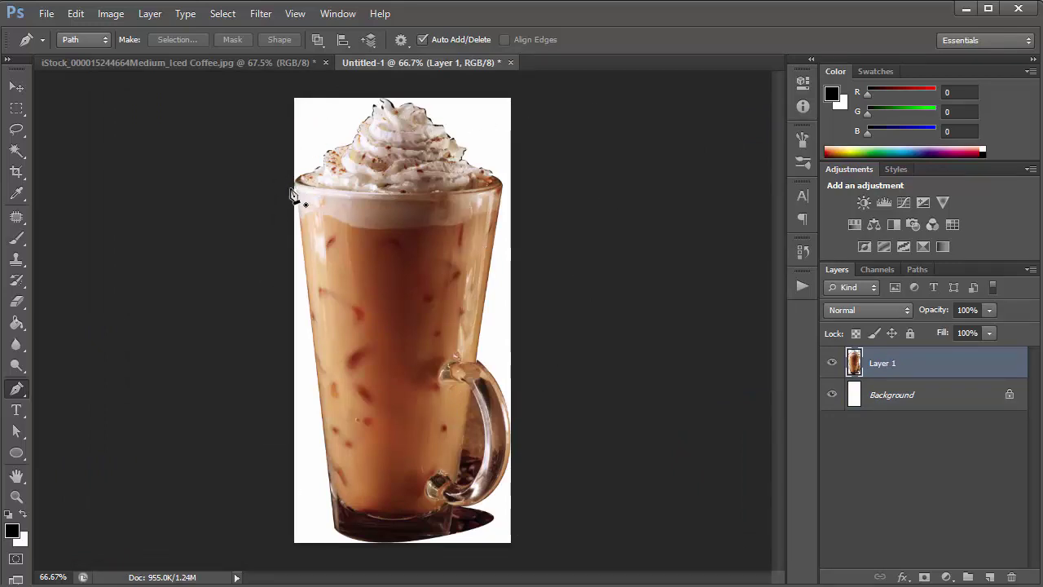
{"action": "left_click", "coordinate": [20, 84]}
Resize the canvas to 10 × 15 inches and fit it in the window.
{"action": "left_click", "coordinate": [112, 15]}
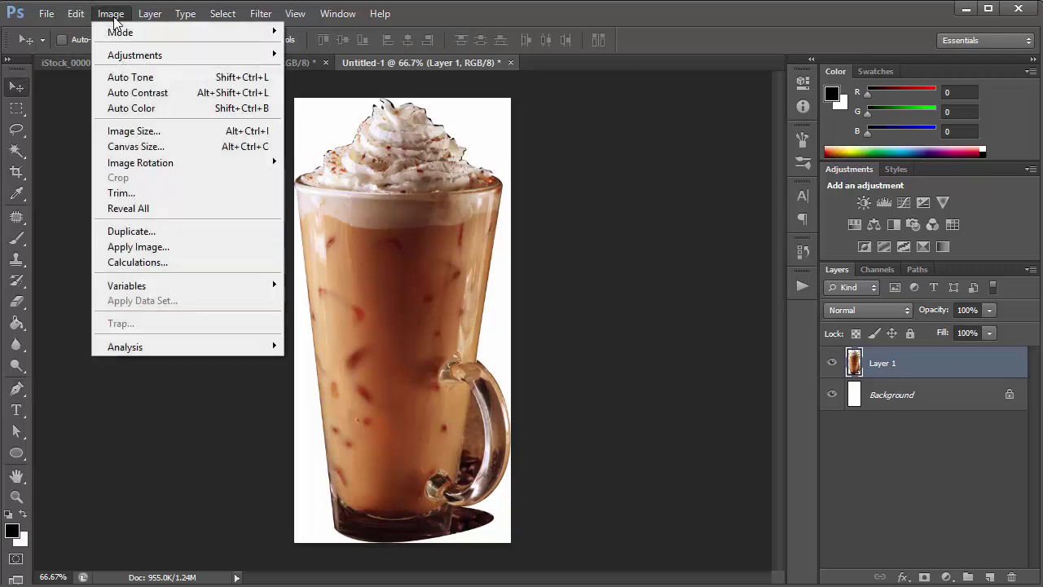
{"action": "left_click", "coordinate": [149, 146]}
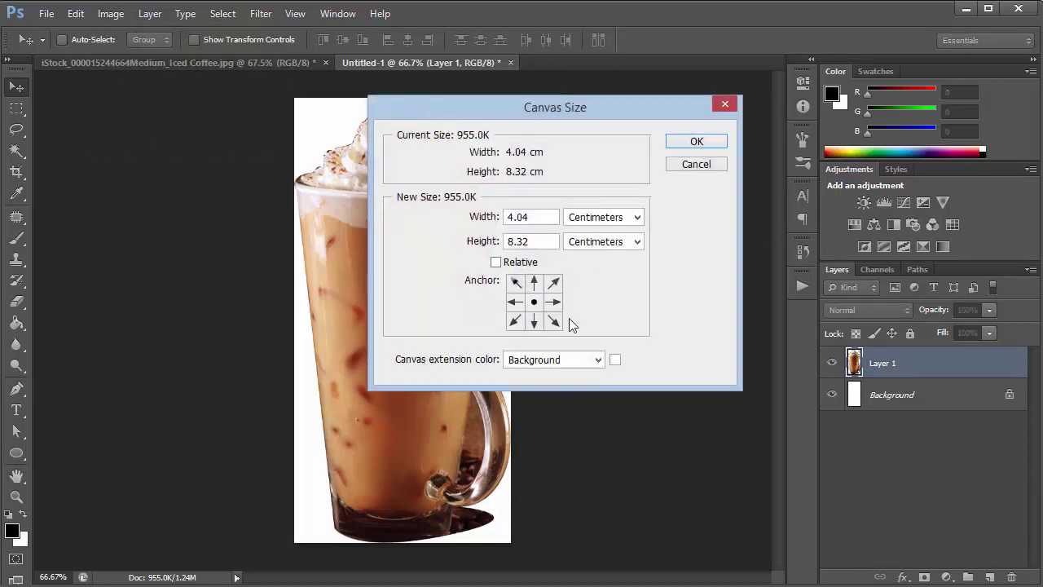
{"action": "left_click", "coordinate": [604, 216]}
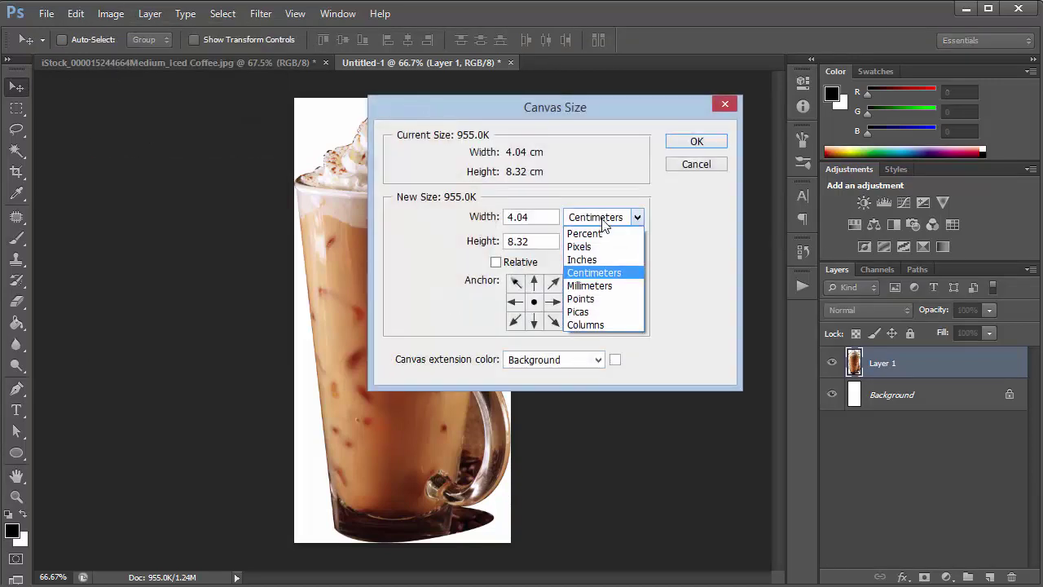
{"action": "left_click", "coordinate": [606, 260]}
{"action": "key", "text": "shift+Tab"}
{"action": "type", "text": "10"}
{"action": "key", "text": "Tab"}
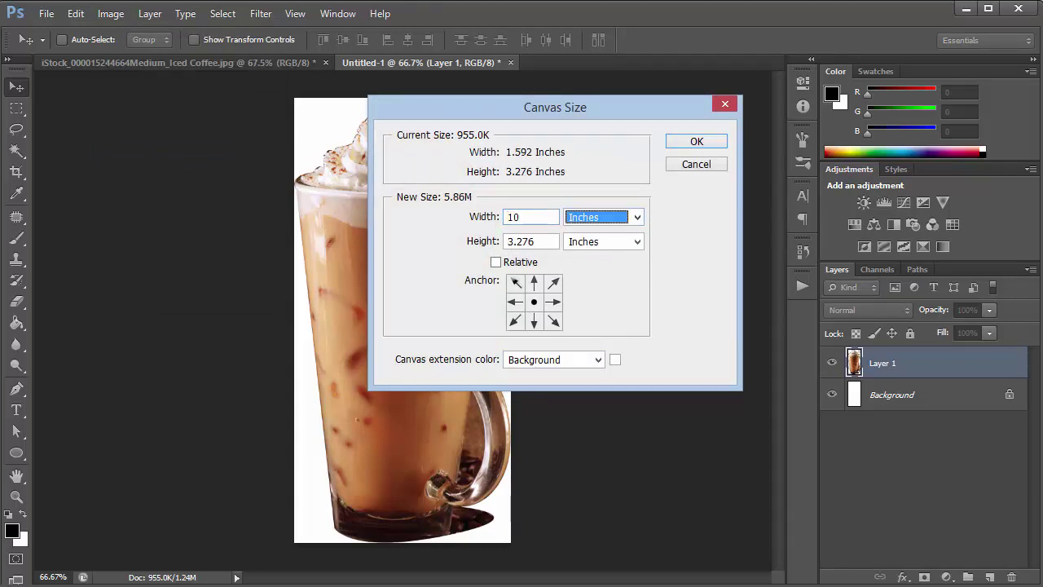
{"action": "key", "text": "Tab"}
{"action": "type", "text": "15"}
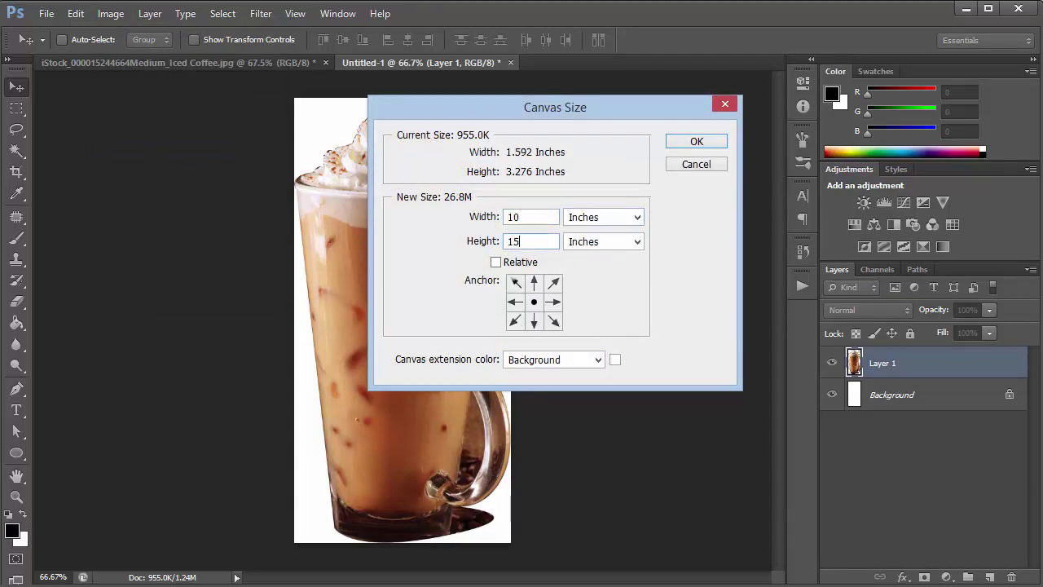
{"action": "key", "text": "Return"}
{"action": "key", "text": "ctrl+0"}
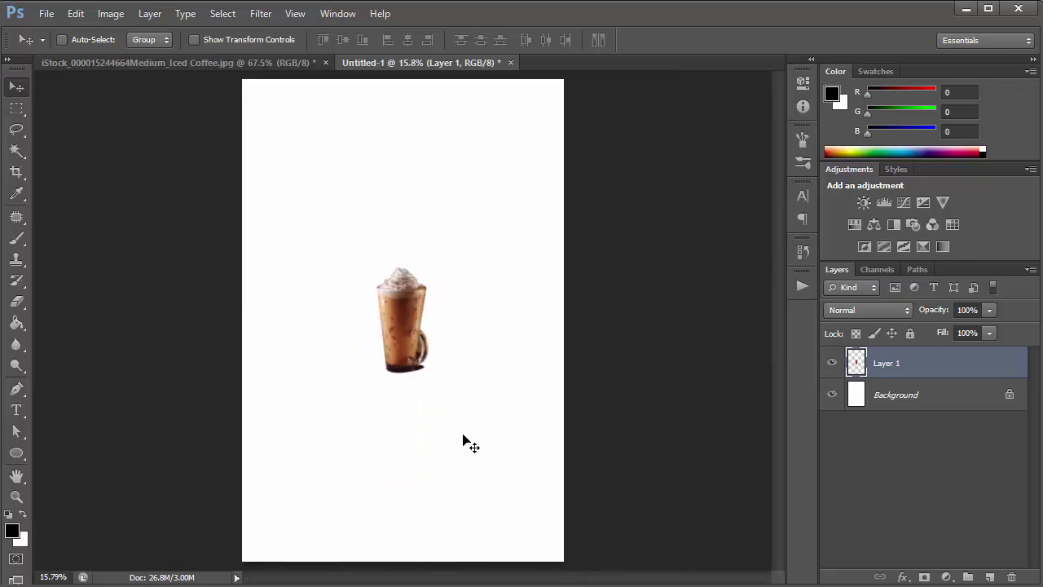
Free-transform the glass layer up about 271% to fill most of the canvas.
{"action": "key", "text": "ctrl+t"}
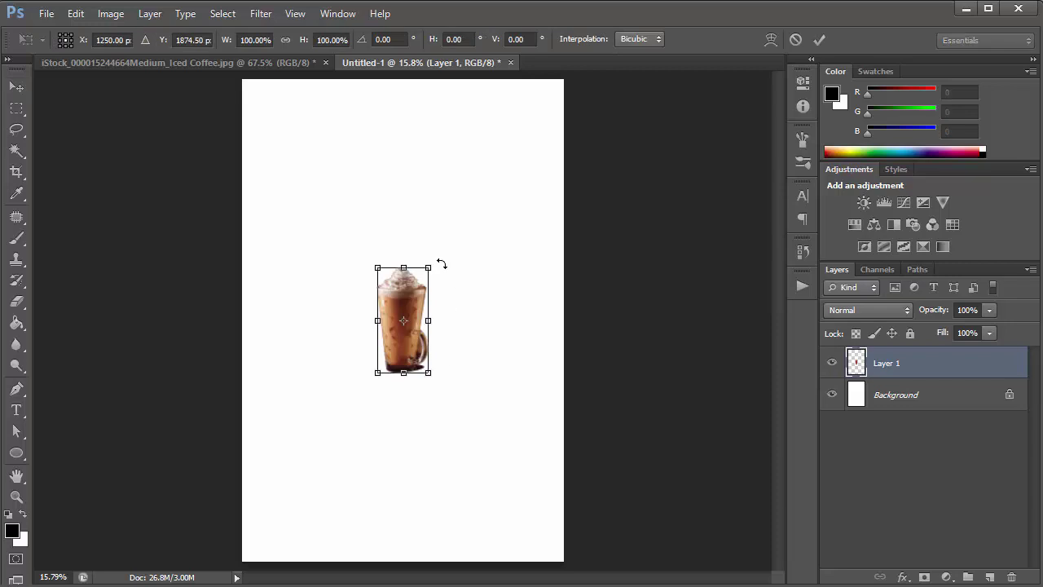
{"action": "left_click_drag", "start_coordinate": [435, 259], "coordinate": [549, 150]}
{"action": "key", "text": "Return"}
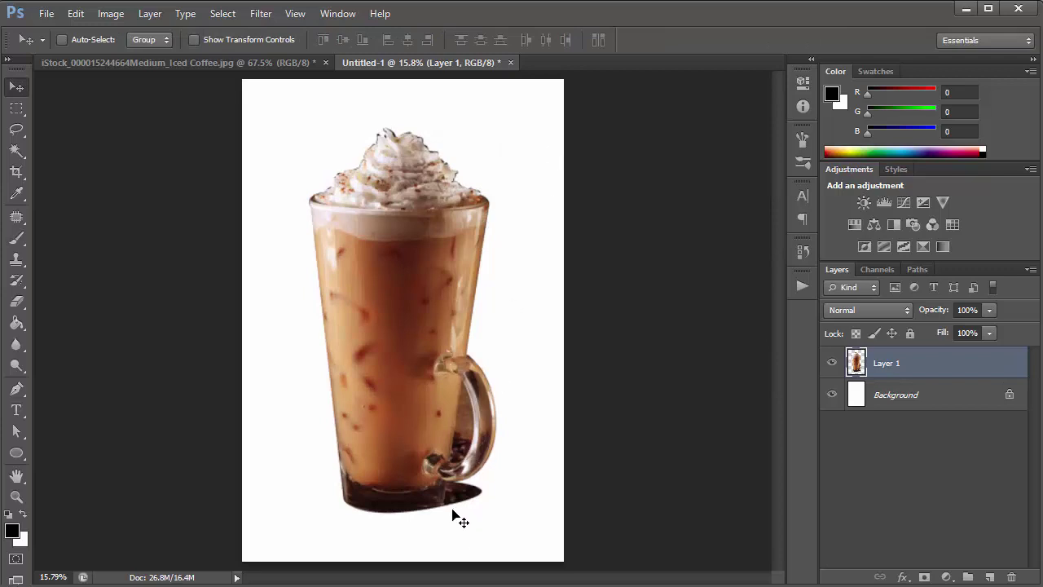
{"action": "scroll", "coordinate": [453, 521], "scroll_direction": "up", "scroll_amount": 5}
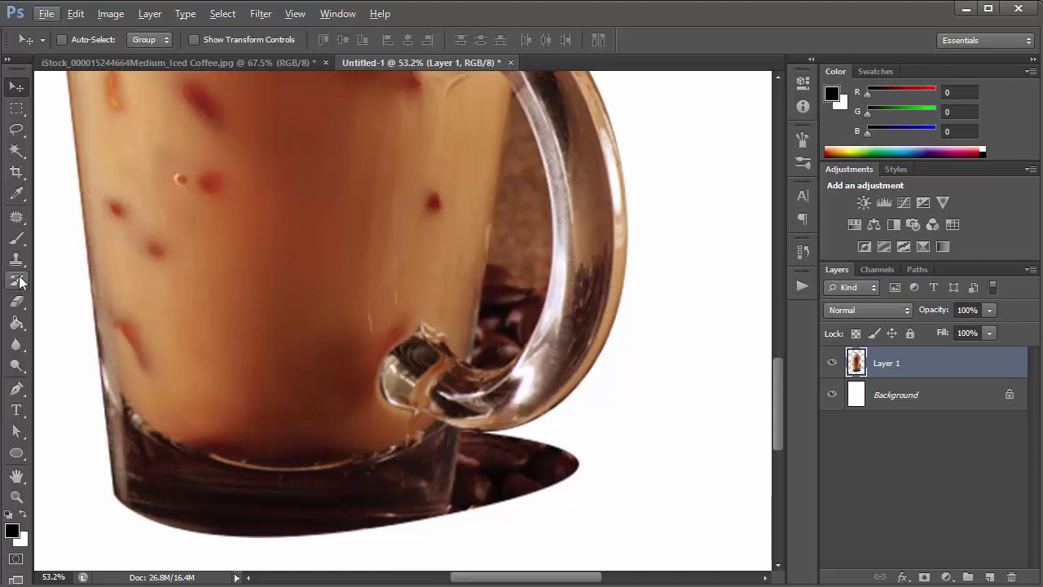
Outline the stray coffee beans below the handle with a closed path and delete them.
{"action": "left_click", "coordinate": [17, 390]}
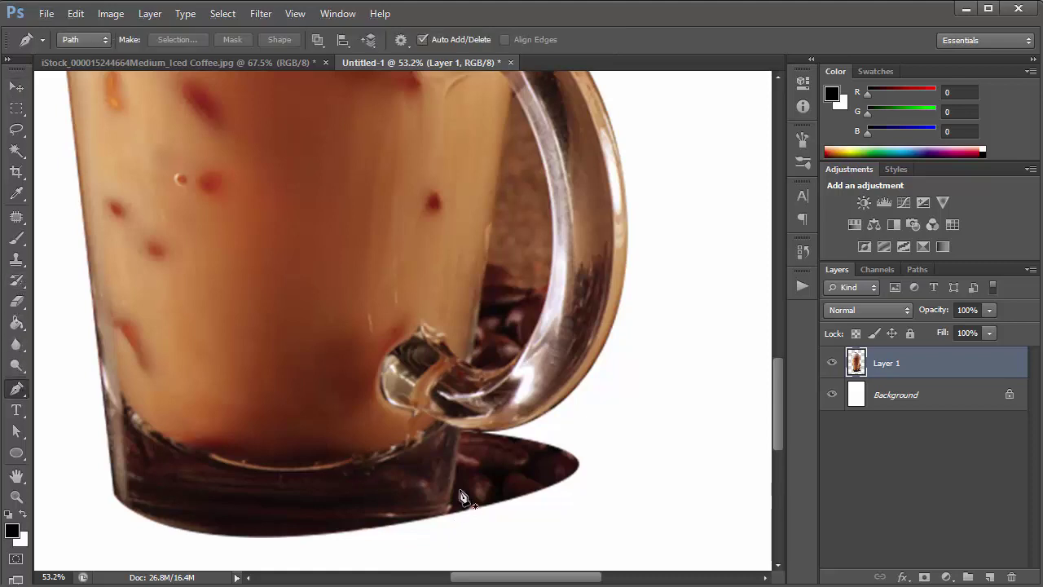
{"action": "left_click", "coordinate": [461, 430]}
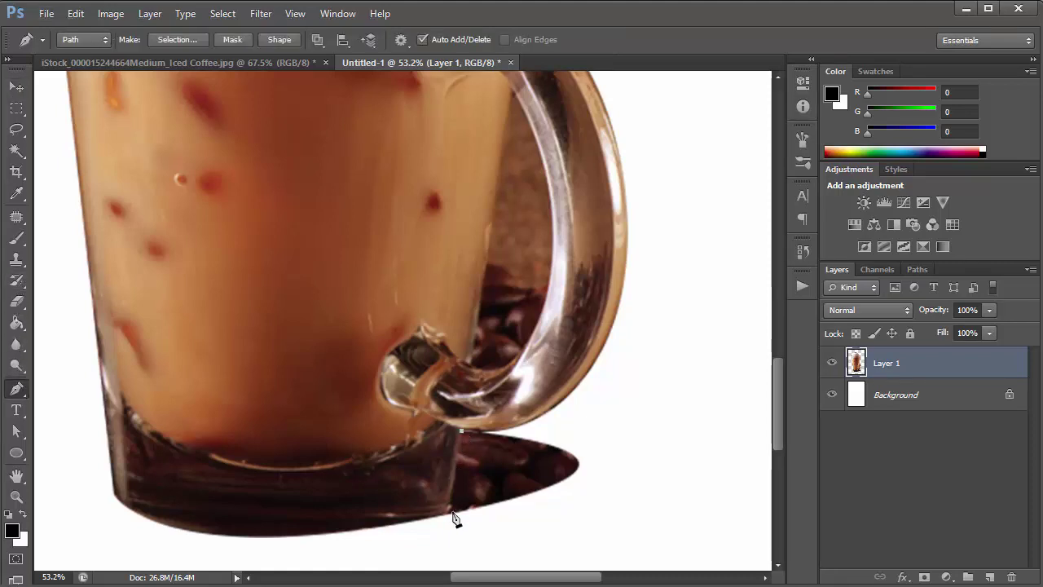
{"action": "left_click", "coordinate": [442, 535]}
{"action": "left_click", "coordinate": [619, 509]}
{"action": "left_click", "coordinate": [604, 414]}
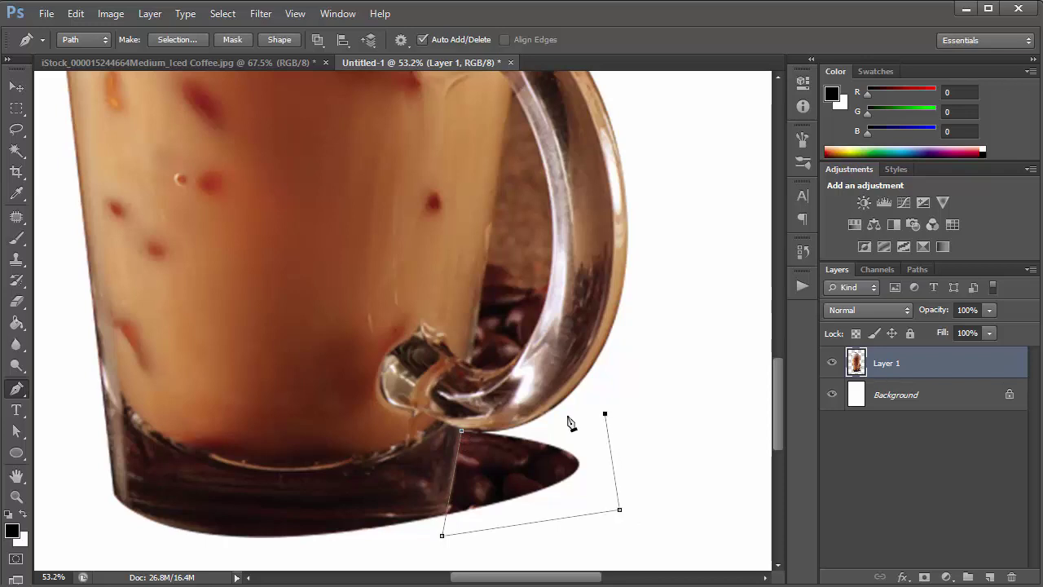
{"action": "left_click", "coordinate": [461, 430]}
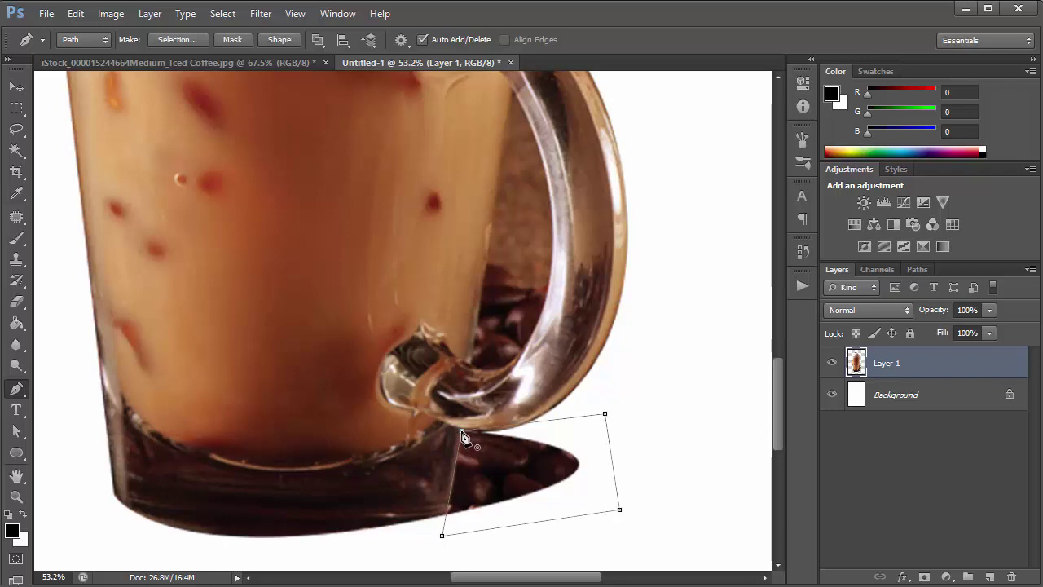
{"action": "left_click", "coordinate": [419, 420], "text": "ctrl"}
{"action": "key", "text": "ctrl+Return"}
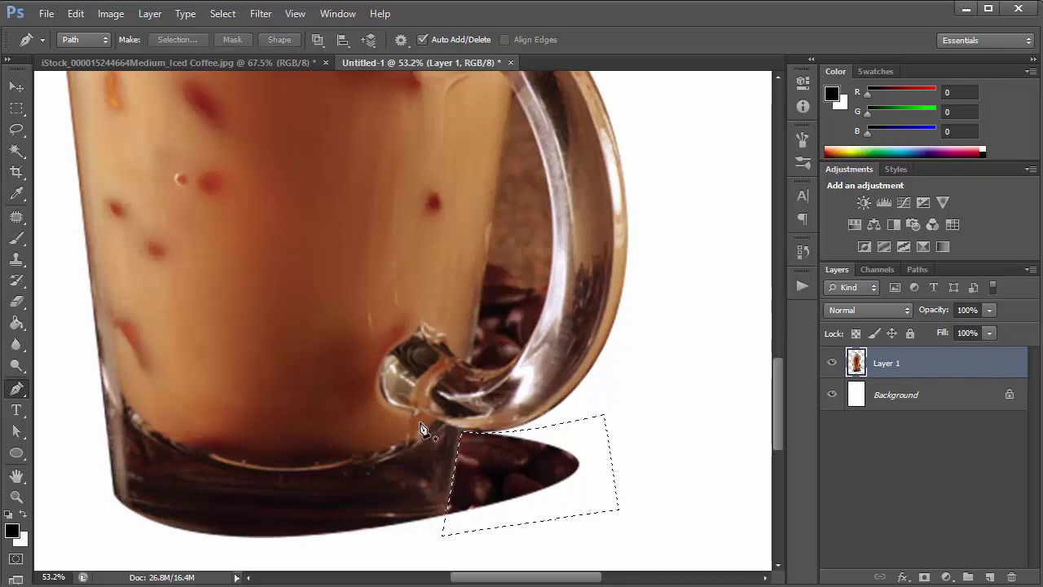
{"action": "key", "text": "Delete"}
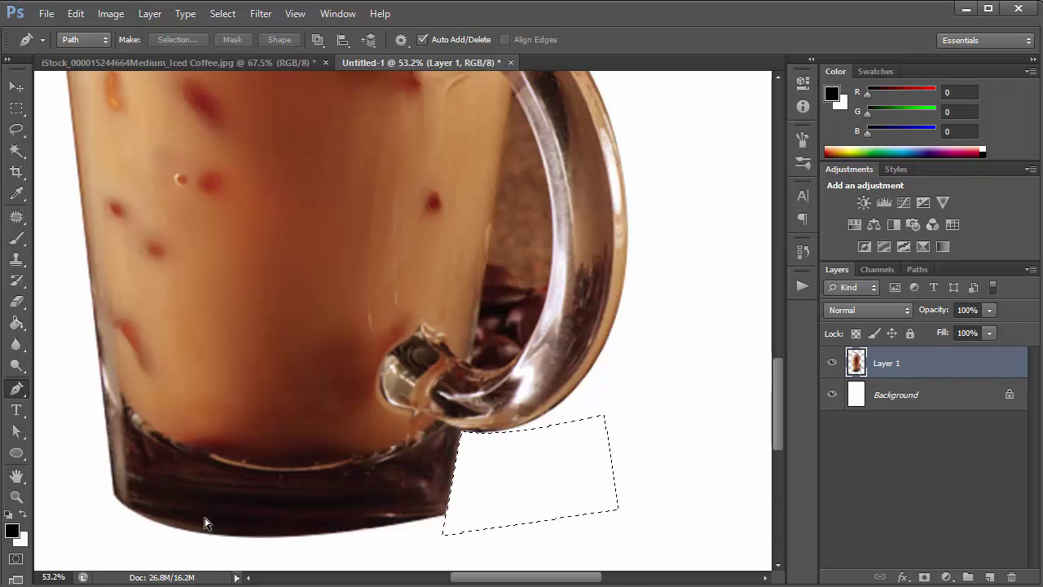
{"action": "key", "text": "ctrl+d"}
Trace a curved closed path under the glass bottom and use its selection to trim a rounded base.
{"action": "left_click", "coordinate": [97, 476]}
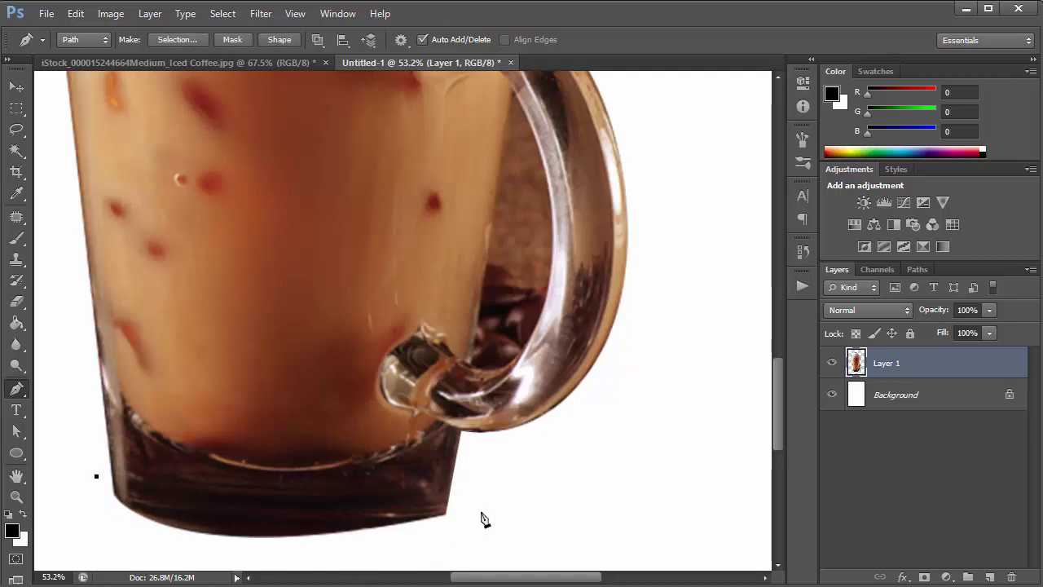
{"action": "left_click_drag", "start_coordinate": [501, 479], "coordinate": [769, 358]}
{"action": "left_click", "coordinate": [517, 546]}
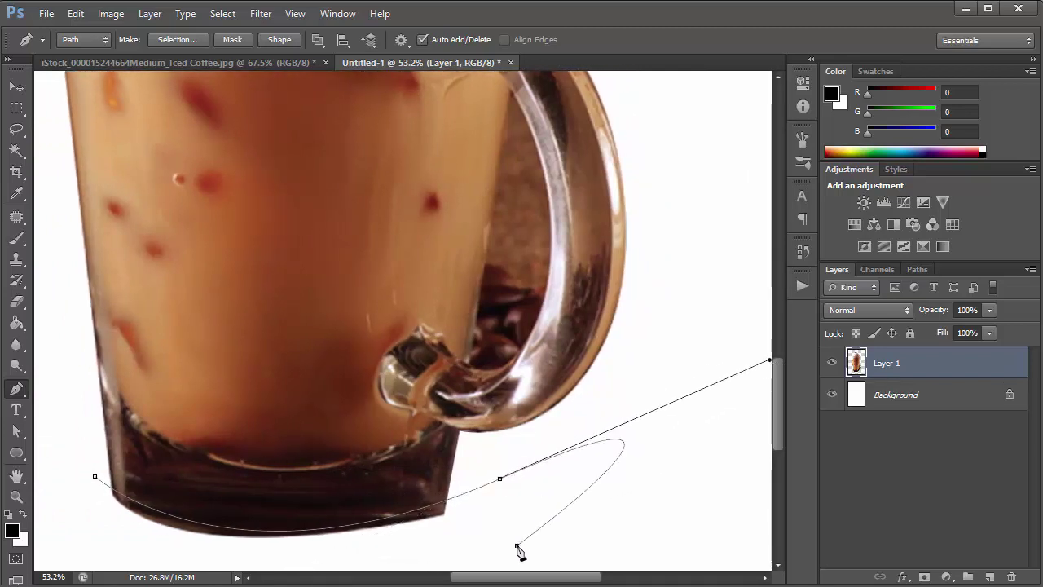
{"action": "left_click", "coordinate": [85, 548]}
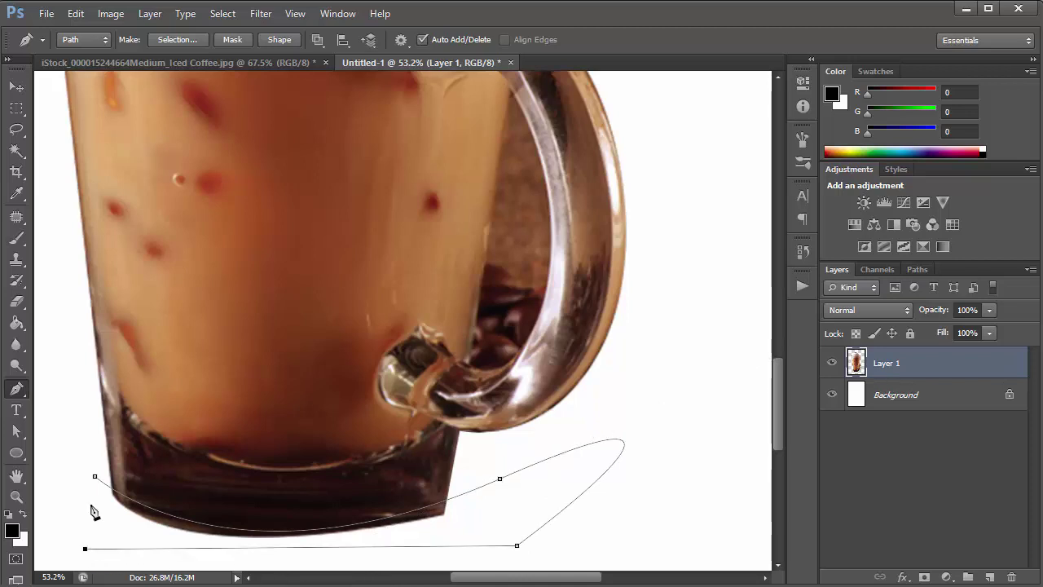
{"action": "left_click", "coordinate": [94, 476]}
{"action": "key", "text": "ctrl+Return"}
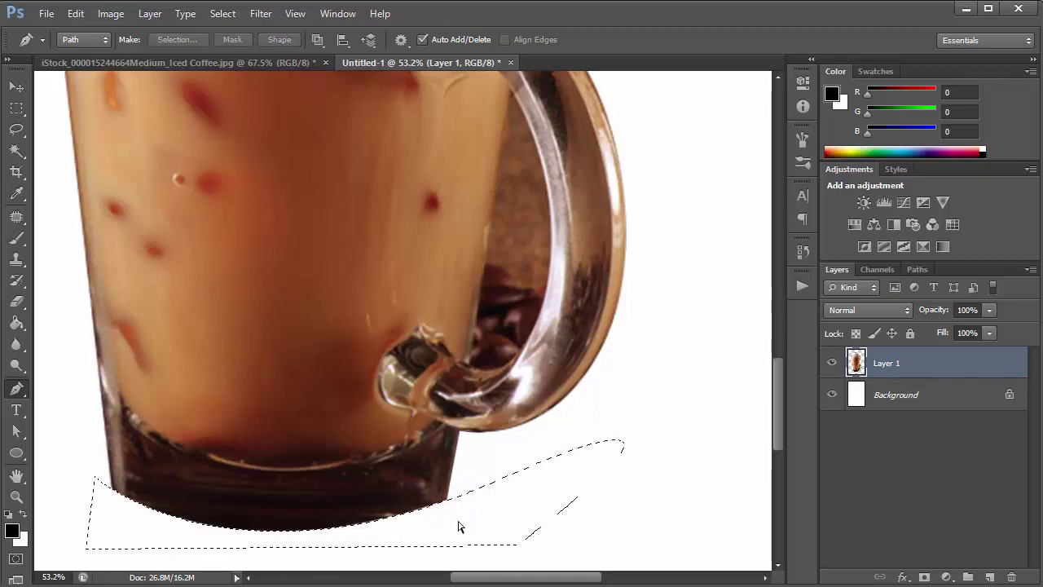
{"action": "key", "text": "ctrl+0"}
{"action": "key", "text": "ctrl+d"}
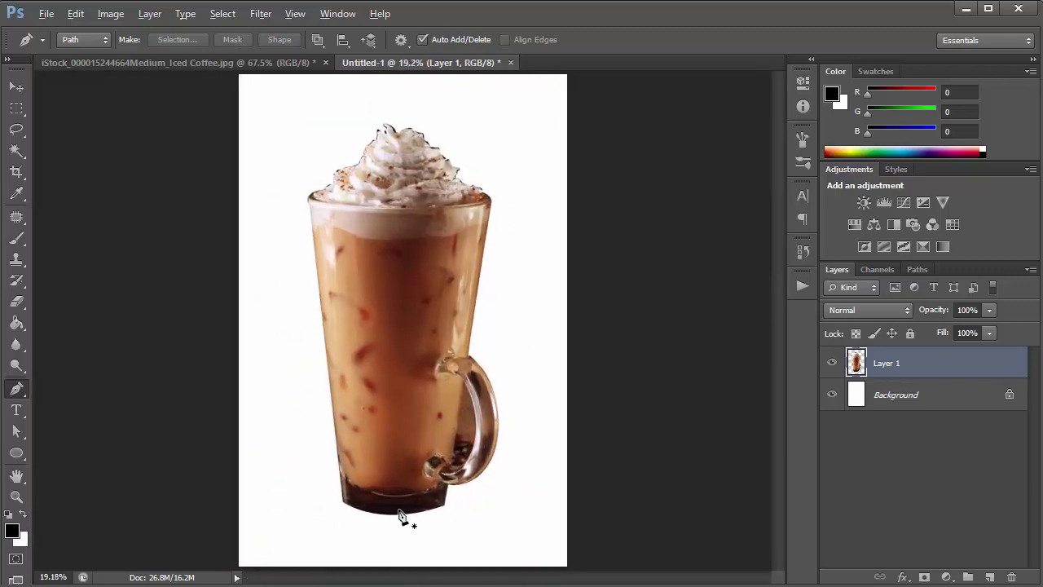
{"action": "scroll", "coordinate": [408, 514], "scroll_direction": "up", "scroll_amount": 5}
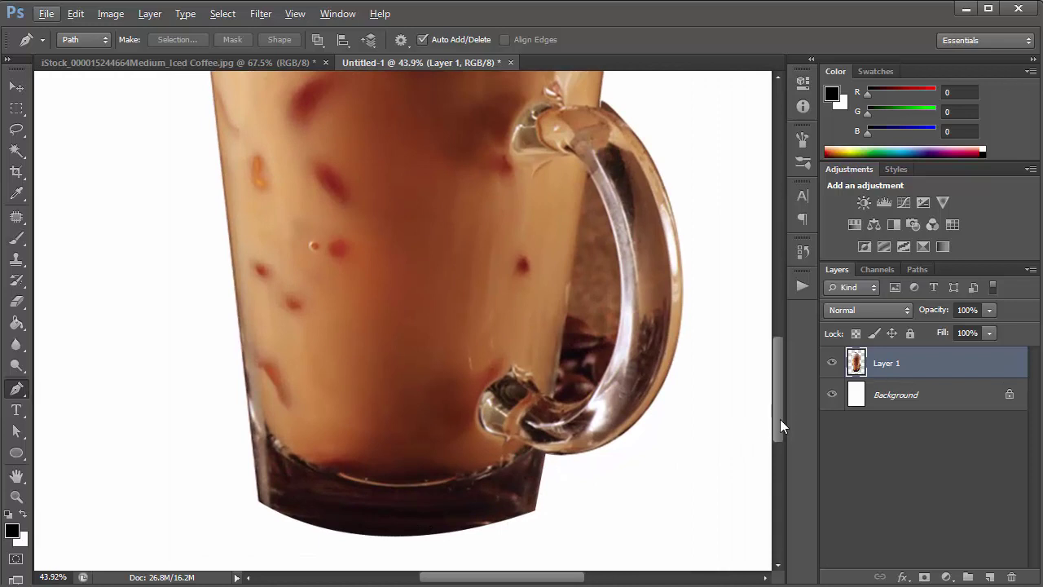
{"action": "left_click_drag", "start_coordinate": [779, 419], "coordinate": [779, 445]}
Set the Eraser to 100% hardness, 400 px size and 100% opacity.
{"action": "key", "text": "e"}
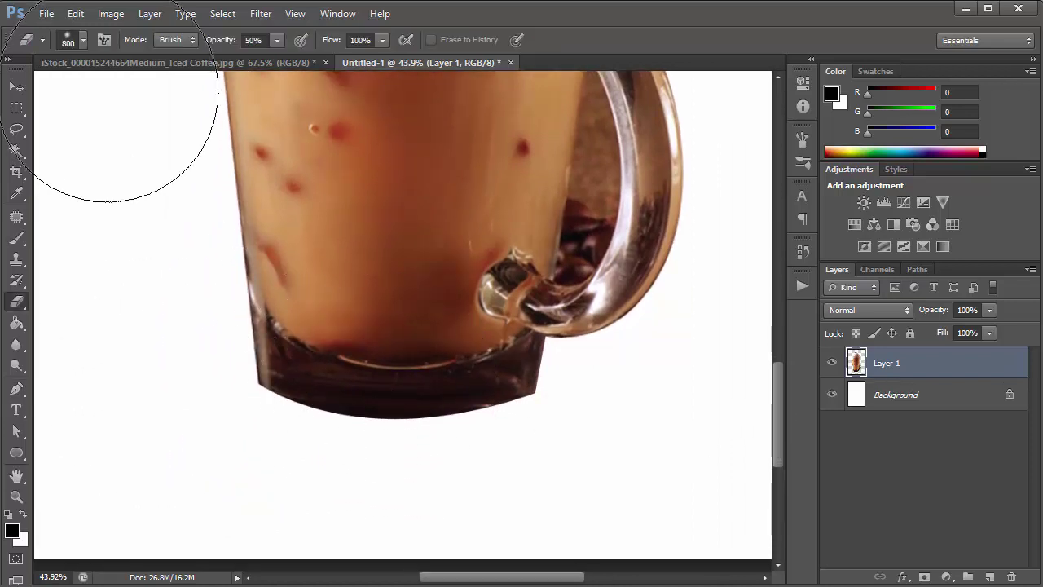
{"action": "left_click", "coordinate": [82, 42]}
{"action": "left_click_drag", "start_coordinate": [48, 128], "coordinate": [202, 126]}
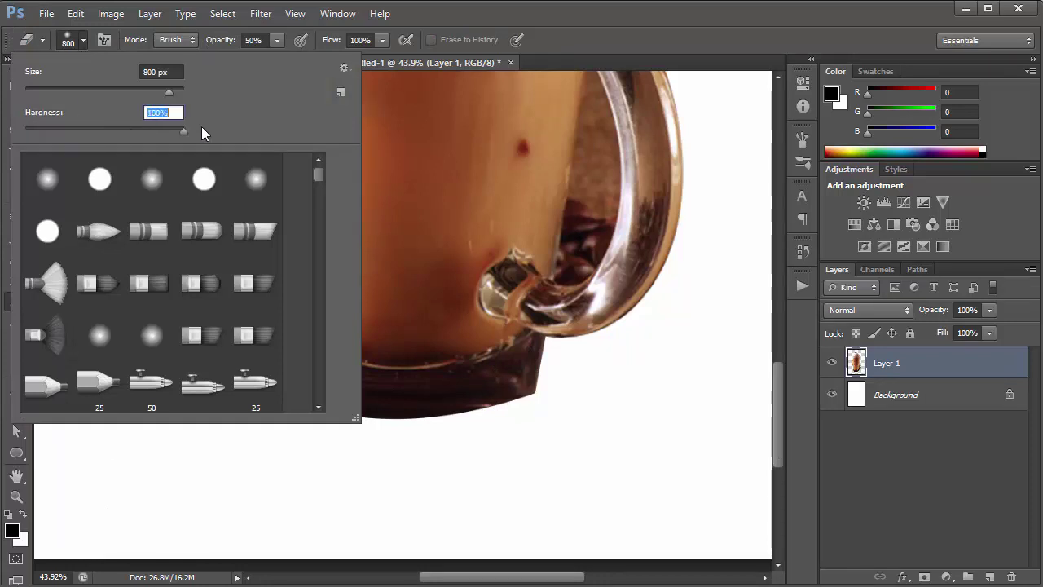
{"action": "key", "text": "Return"}
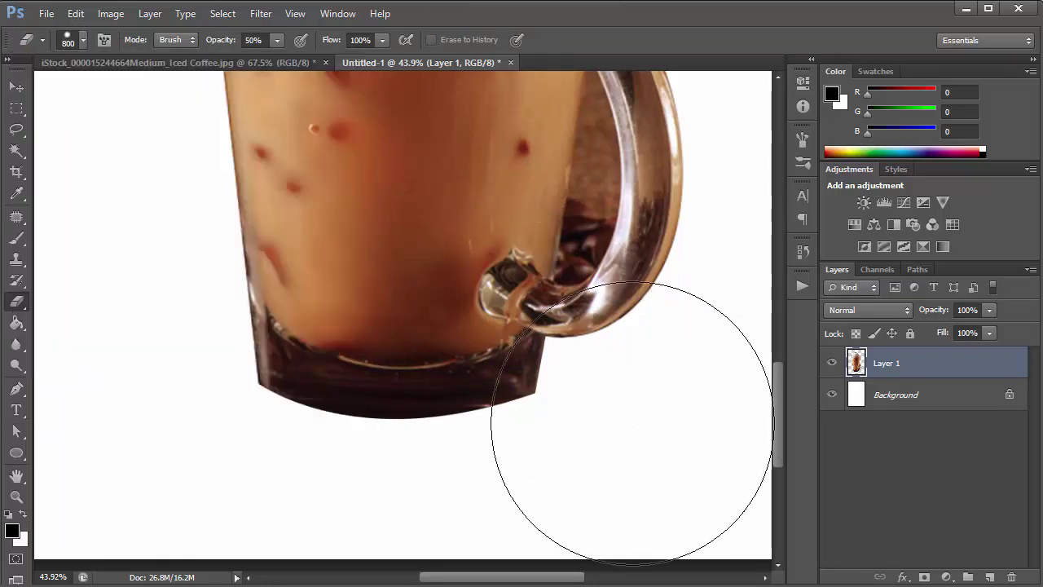
{"action": "key", "text": "bracketleft"}
{"action": "key", "text": "bracketleft"}
{"action": "key", "text": "bracketleft"}
{"action": "key", "text": "bracketleft"}
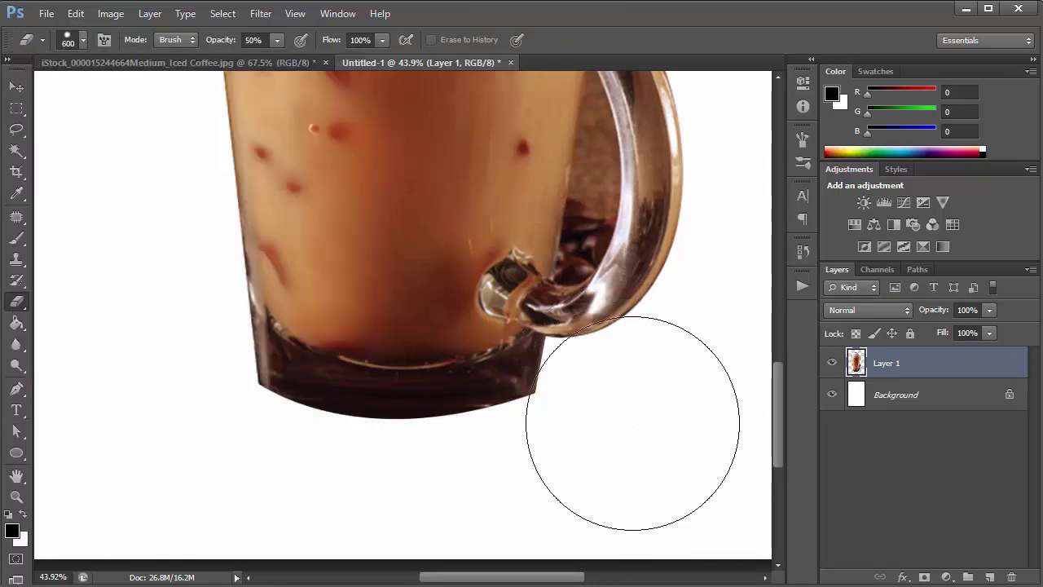
{"action": "scroll", "coordinate": [564, 433], "scroll_direction": "up", "scroll_amount": 2}
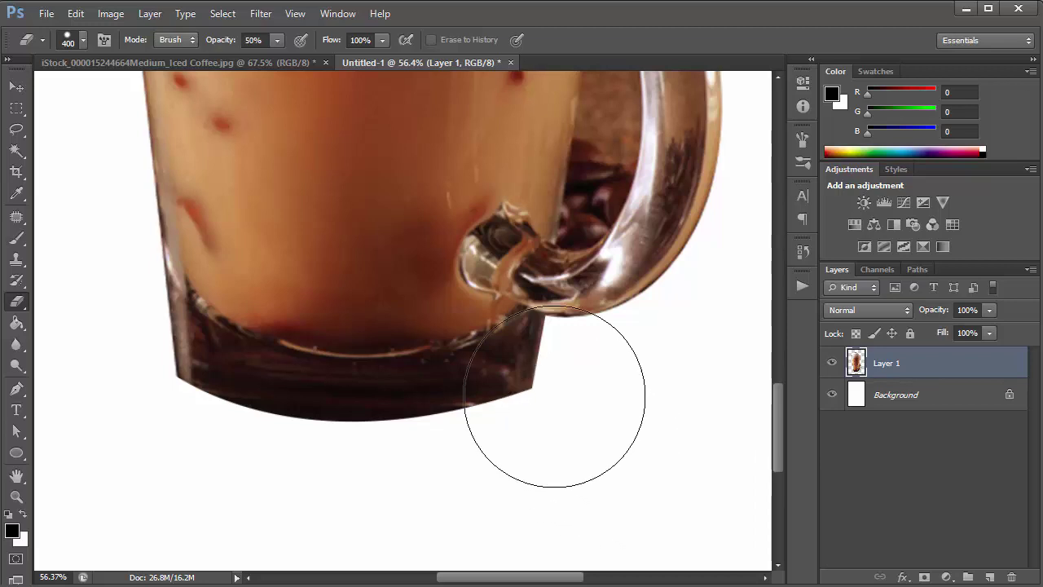
{"action": "left_click", "coordinate": [83, 39]}
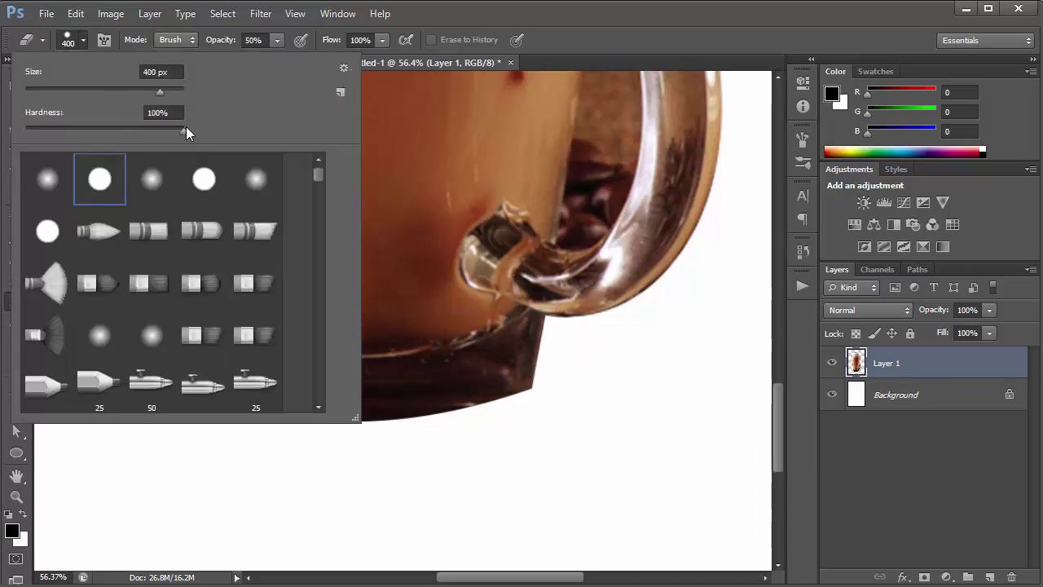
{"action": "left_click", "coordinate": [220, 44]}
{"action": "type", "text": "100"}
{"action": "key", "text": "Return"}
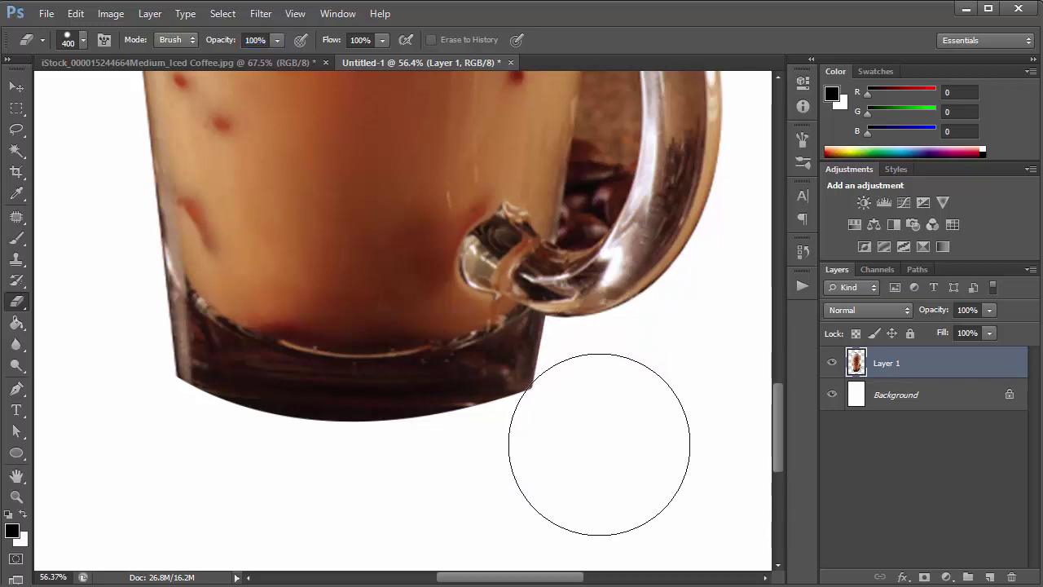
Erase the leftover background corner beside the right side of the glass base.
{"action": "left_click", "coordinate": [597, 444]}
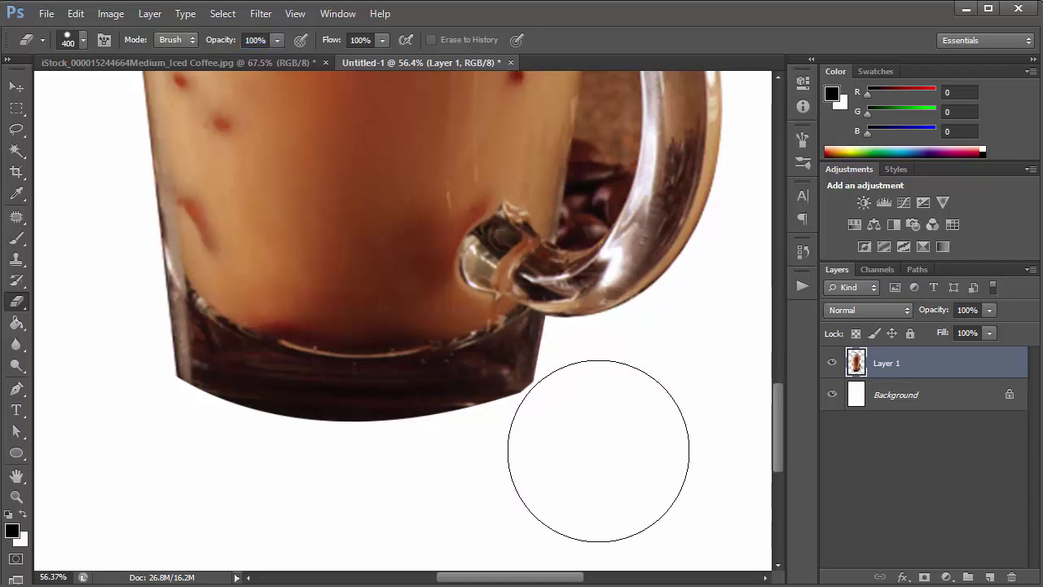
{"action": "key", "text": "ctrl+z"}
{"action": "left_click_drag", "start_coordinate": [781, 418], "coordinate": [782, 379]}
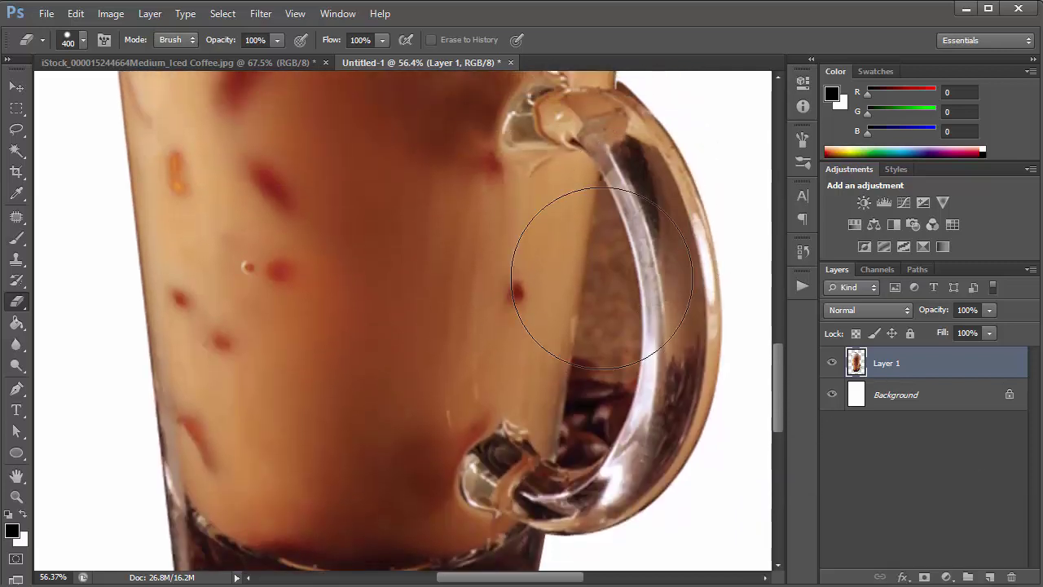
Trace a closed pen outline around the gap inside the mug handle.
{"action": "key", "text": "p"}
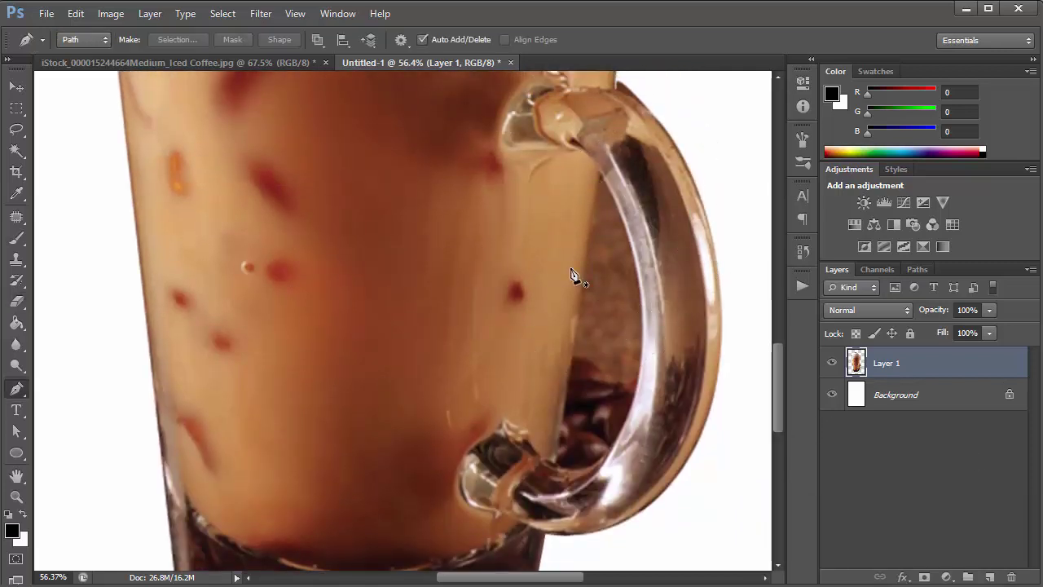
{"action": "left_click", "coordinate": [599, 173]}
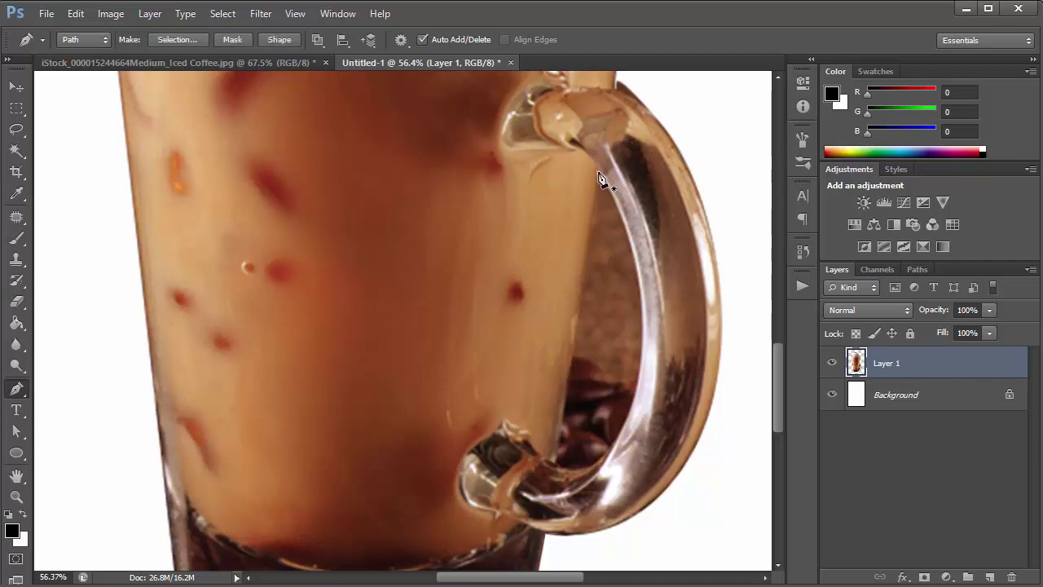
{"action": "left_click", "coordinate": [554, 463]}
{"action": "left_click_drag", "start_coordinate": [607, 452], "coordinate": [630, 432]}
{"action": "left_click_drag", "start_coordinate": [641, 287], "coordinate": [624, 217]}
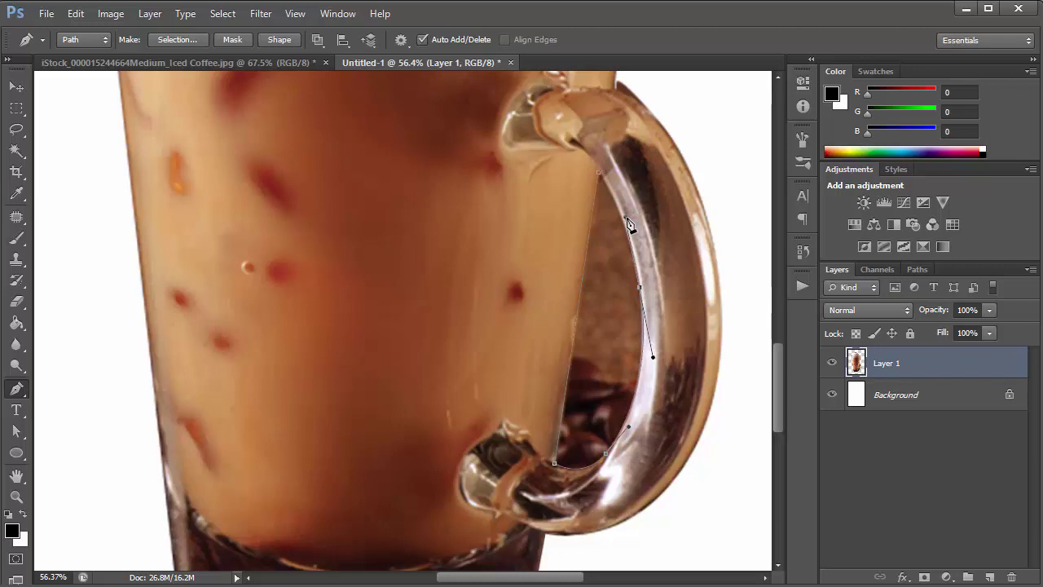
{"action": "left_click", "coordinate": [602, 178]}
Delete the background inside the handle loop, deselect, and fit the image on screen.
{"action": "key", "text": "ctrl+Return"}
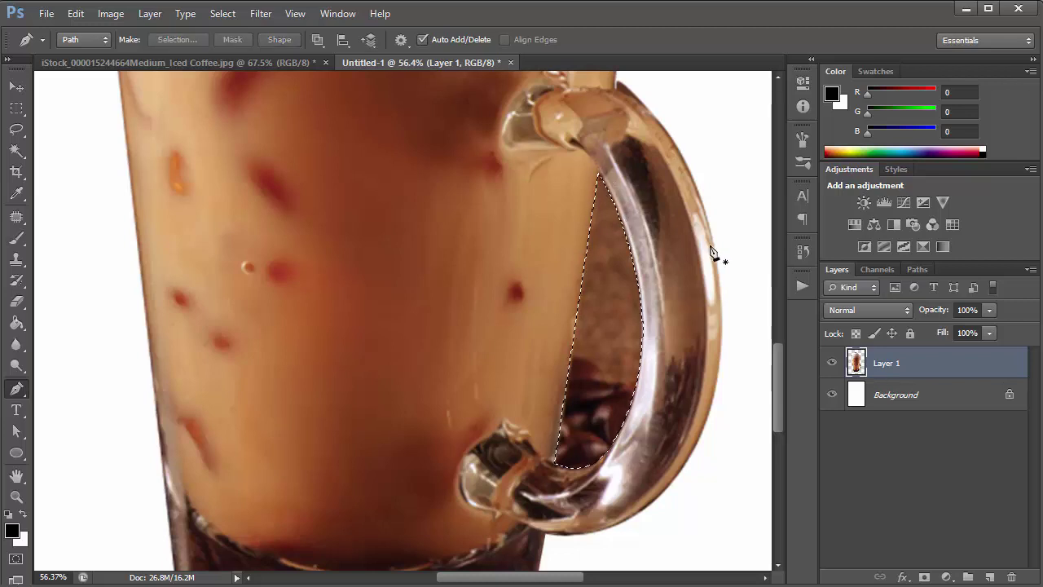
{"action": "key", "text": "Delete"}
{"action": "key", "text": "ctrl+d"}
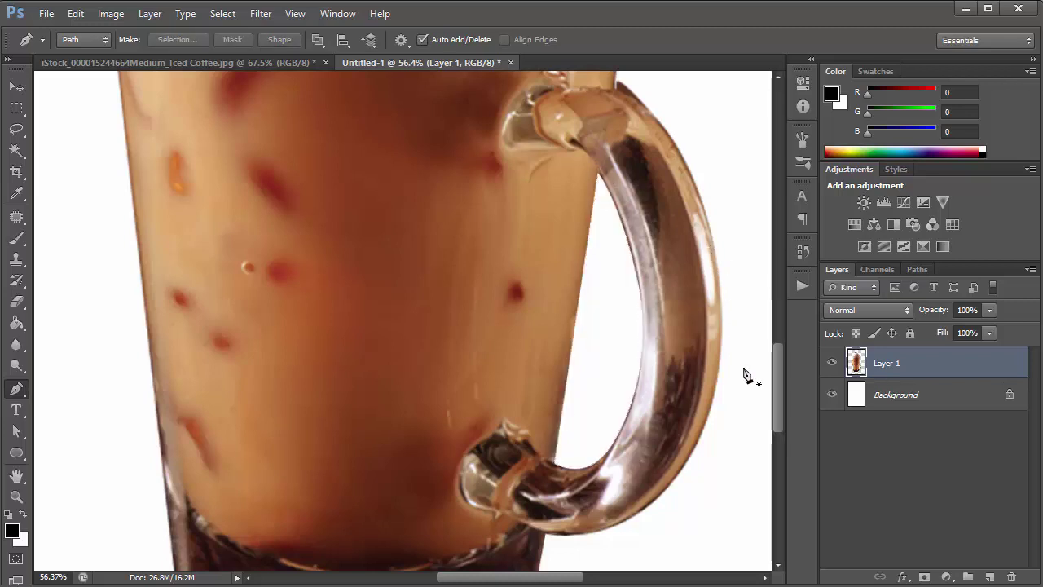
{"action": "left_click_drag", "start_coordinate": [776, 382], "coordinate": [784, 228]}
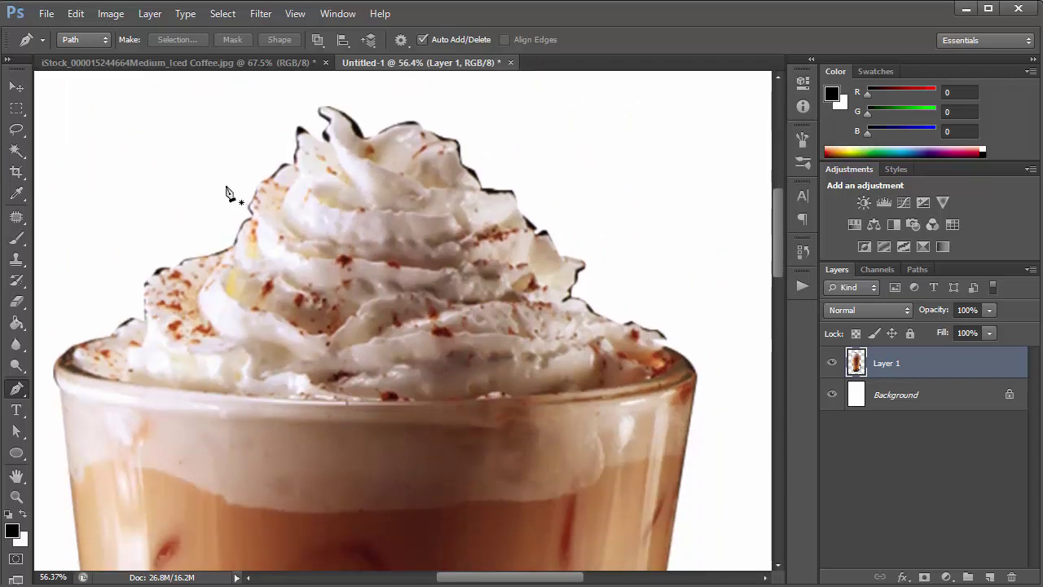
{"action": "key", "text": "ctrl+0"}
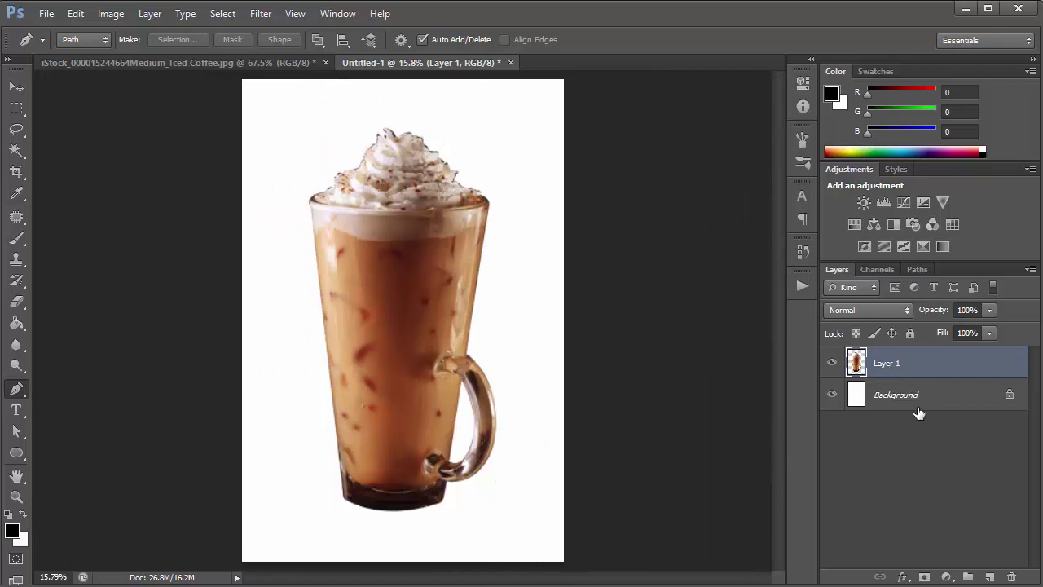
Unlock the background as Layer 0 and set the foreground colour to R0 G15 B15.
{"action": "double_click", "coordinate": [966, 401]}
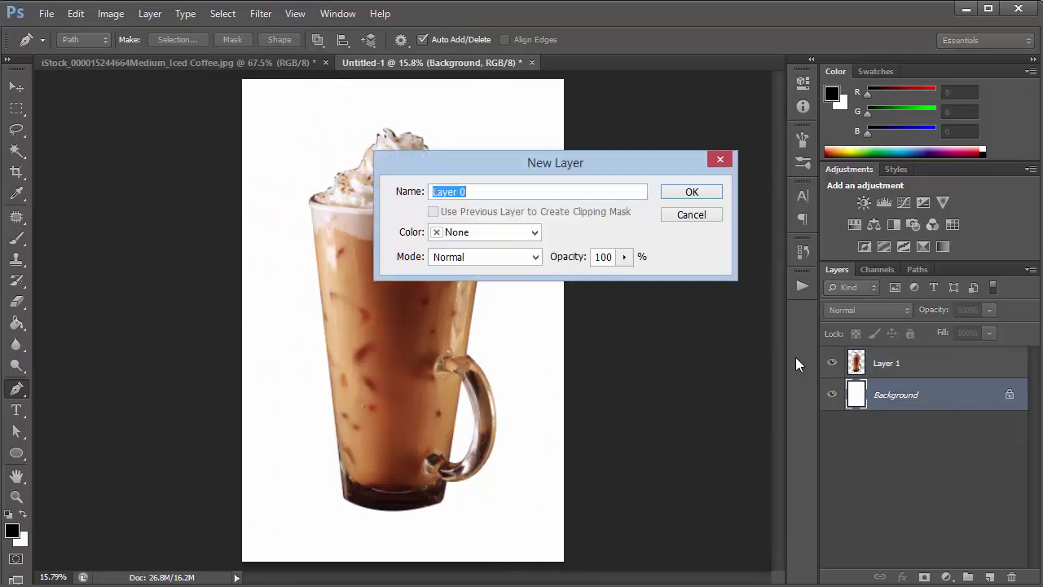
{"action": "left_click", "coordinate": [699, 193]}
{"action": "left_click", "coordinate": [15, 529]}
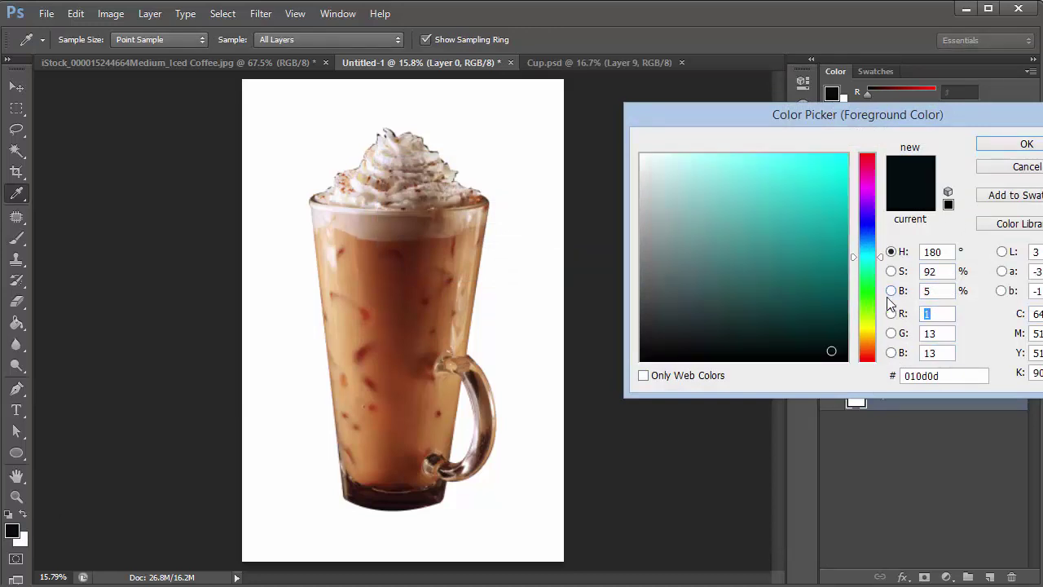
{"action": "left_click", "coordinate": [947, 314]}
{"action": "double_click", "coordinate": [947, 313]}
{"action": "type", "text": "0"}
{"action": "key", "text": "Tab"}
{"action": "type", "text": "15"}
{"action": "key", "text": "Tab"}
{"action": "type", "text": "15"}
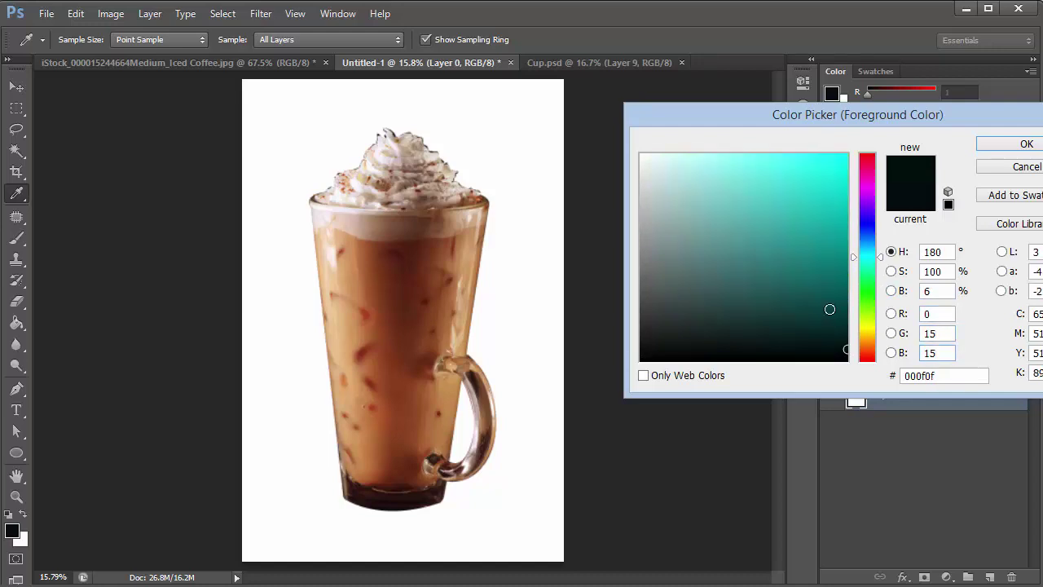
{"action": "left_click", "coordinate": [1039, 149]}
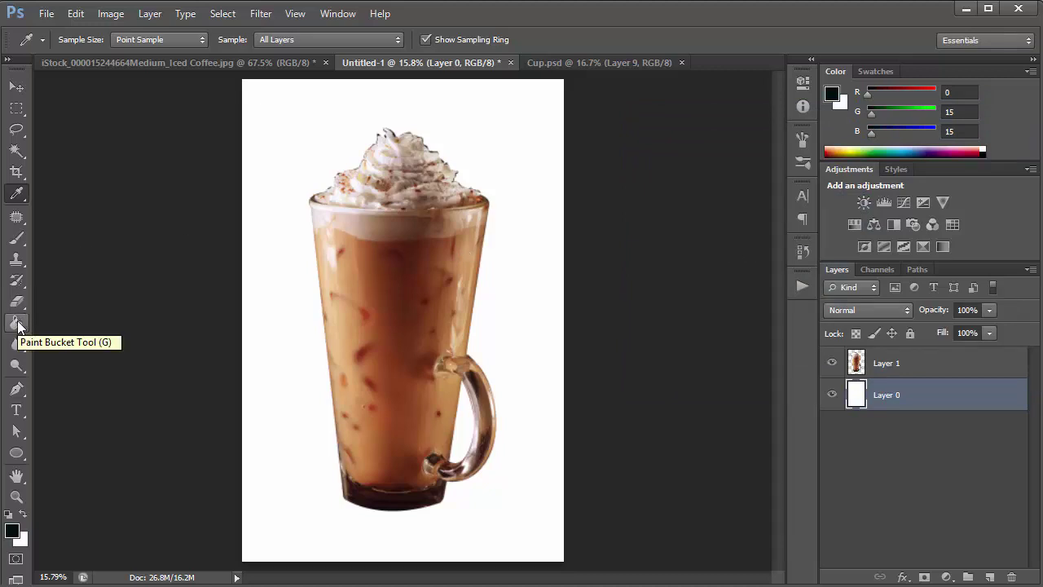
Fill the canvas with the dark 000f0f colour using the Paint Bucket.
{"action": "left_click", "coordinate": [18, 325]}
{"action": "left_click", "coordinate": [307, 105]}
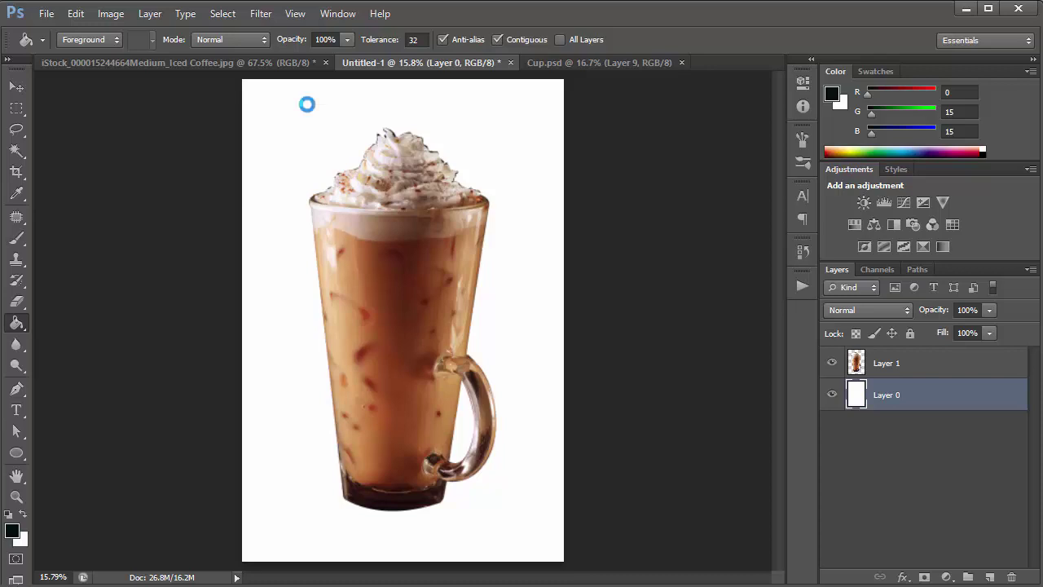
{"action": "left_click", "coordinate": [16, 87]}
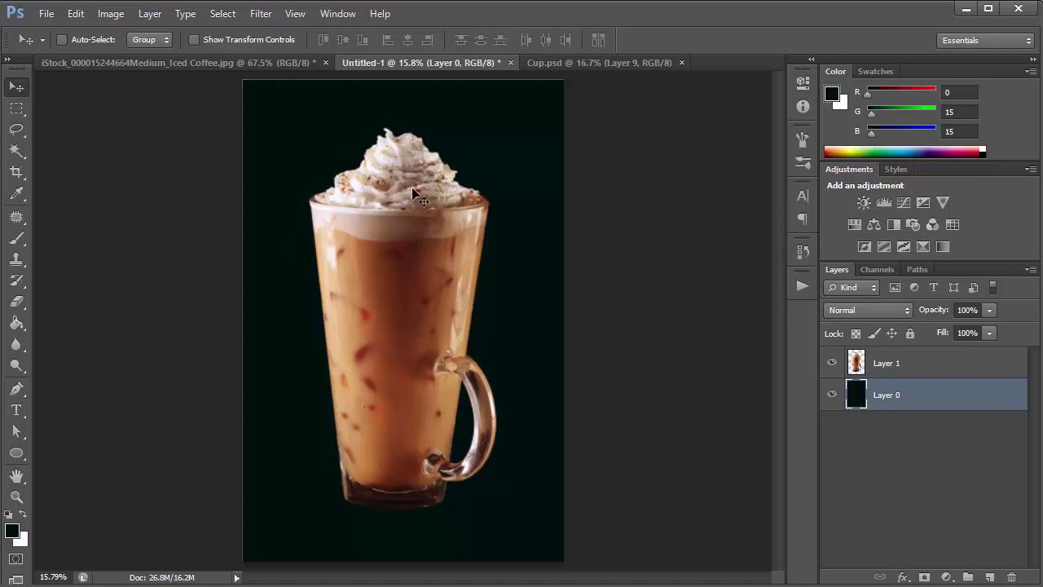
Zoom in and trace a curved pen path along the glass rim from left to right.
{"action": "scroll", "coordinate": [402, 176], "scroll_direction": "up", "scroll_amount": 4}
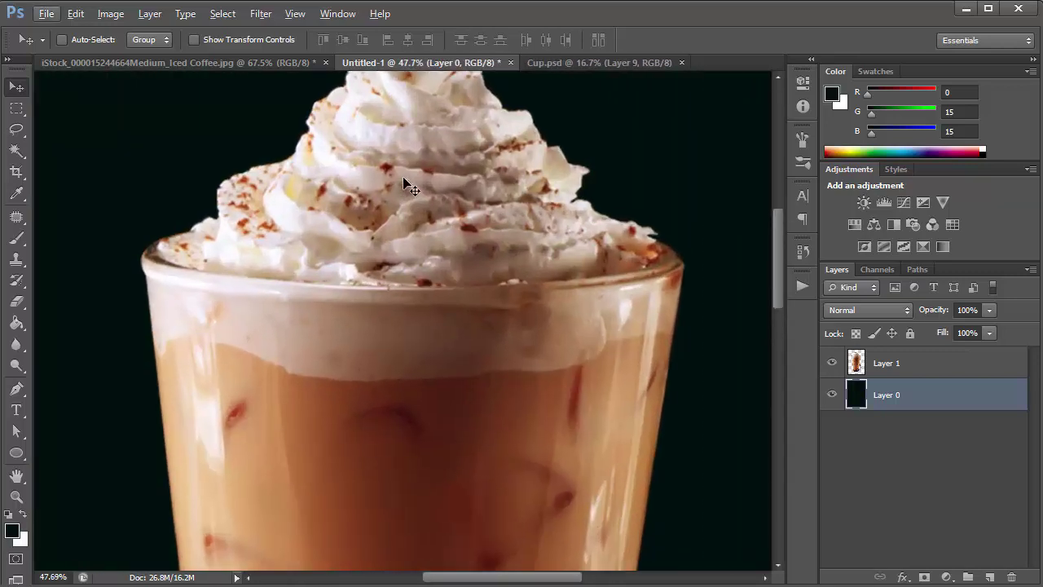
{"action": "left_click_drag", "start_coordinate": [778, 229], "coordinate": [778, 202]}
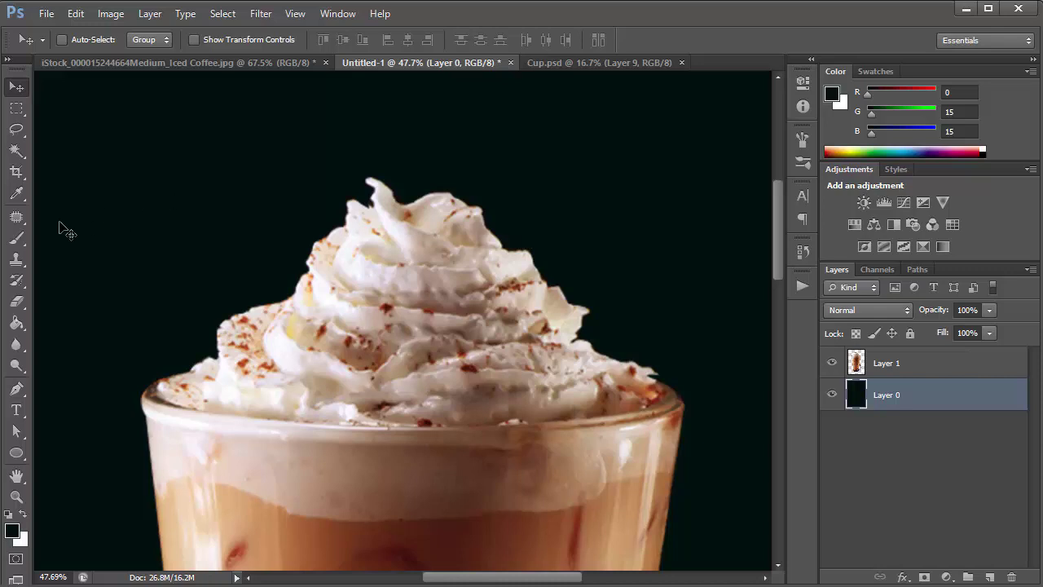
{"action": "left_click", "coordinate": [15, 390]}
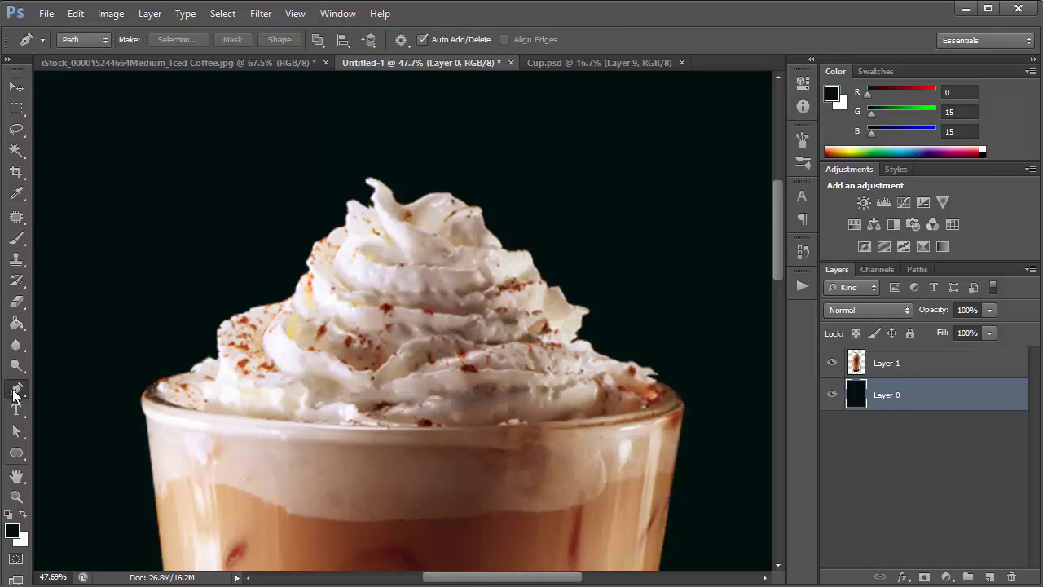
{"action": "left_click", "coordinate": [188, 374]}
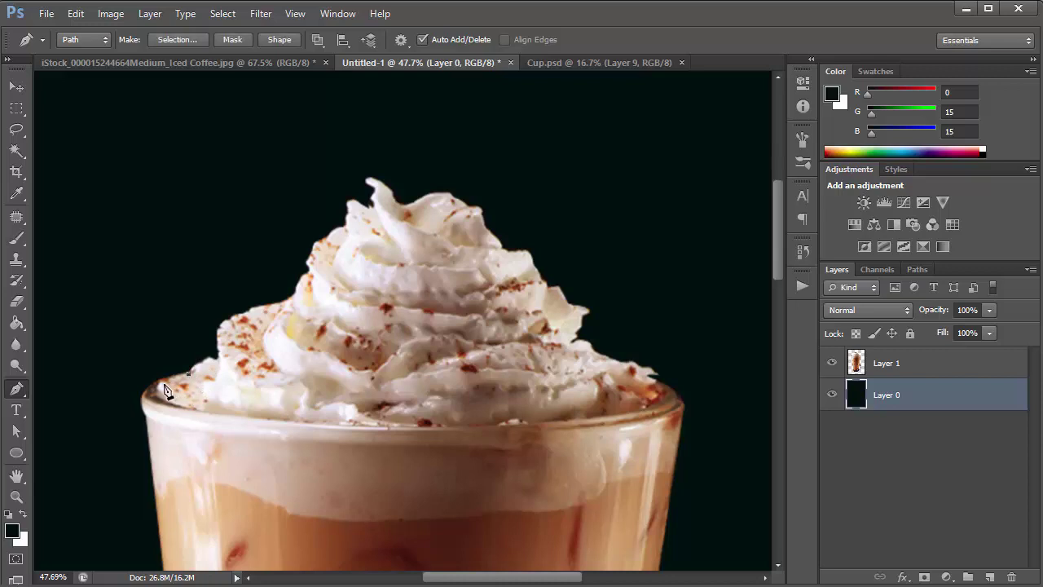
{"action": "left_click", "coordinate": [161, 384]}
{"action": "left_click_drag", "start_coordinate": [161, 396], "coordinate": [158, 394]}
{"action": "left_click", "coordinate": [408, 430]}
{"action": "left_click_drag", "start_coordinate": [409, 430], "coordinate": [611, 426]}
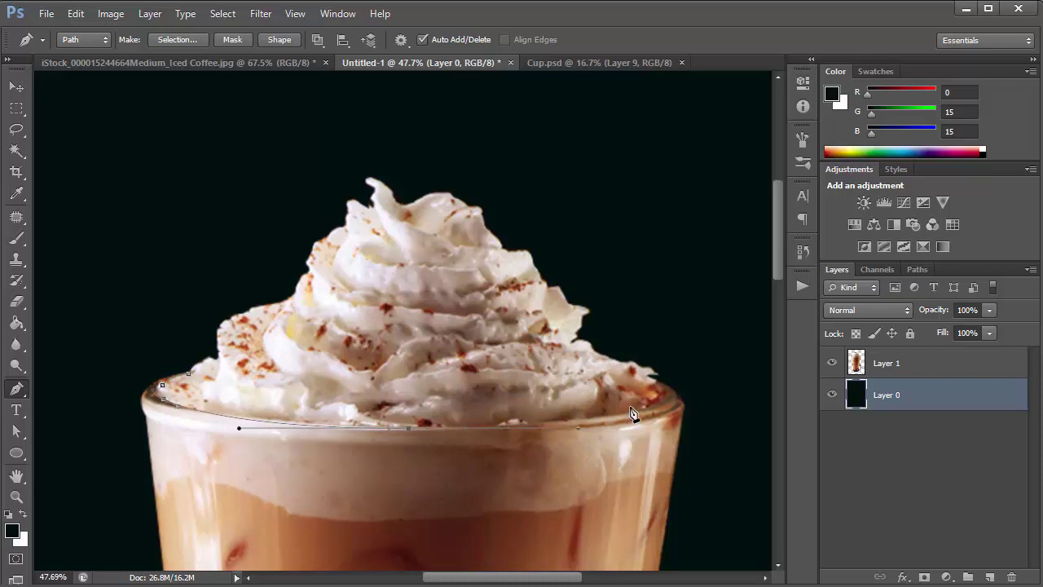
{"action": "left_click", "coordinate": [661, 399]}
{"action": "left_click_drag", "start_coordinate": [654, 379], "coordinate": [639, 336]}
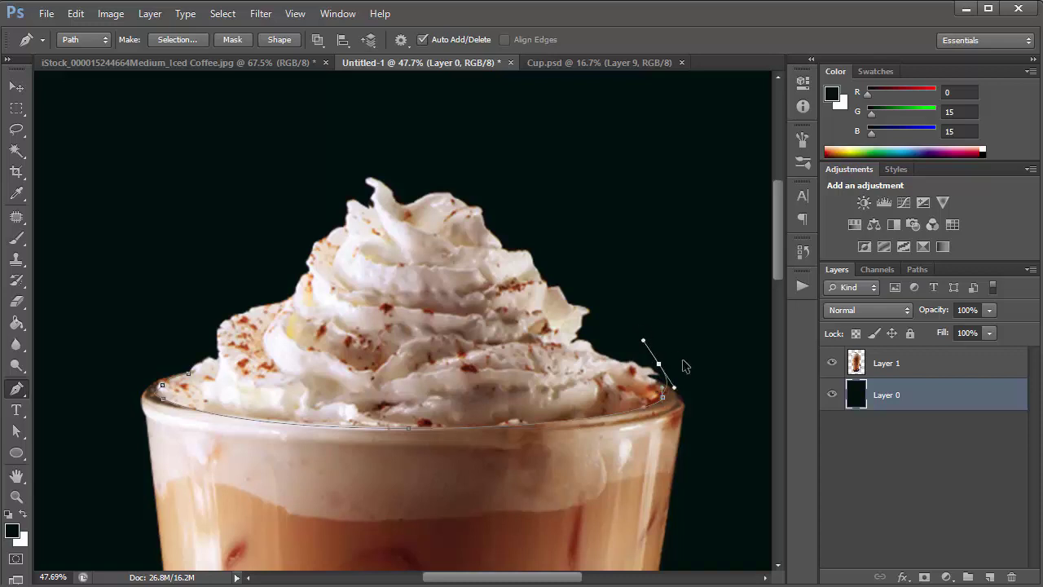
Loop the path up around the whipped cream and close it back at the rim.
{"action": "key", "text": "ctrl+z"}
{"action": "left_click", "coordinate": [651, 350]}
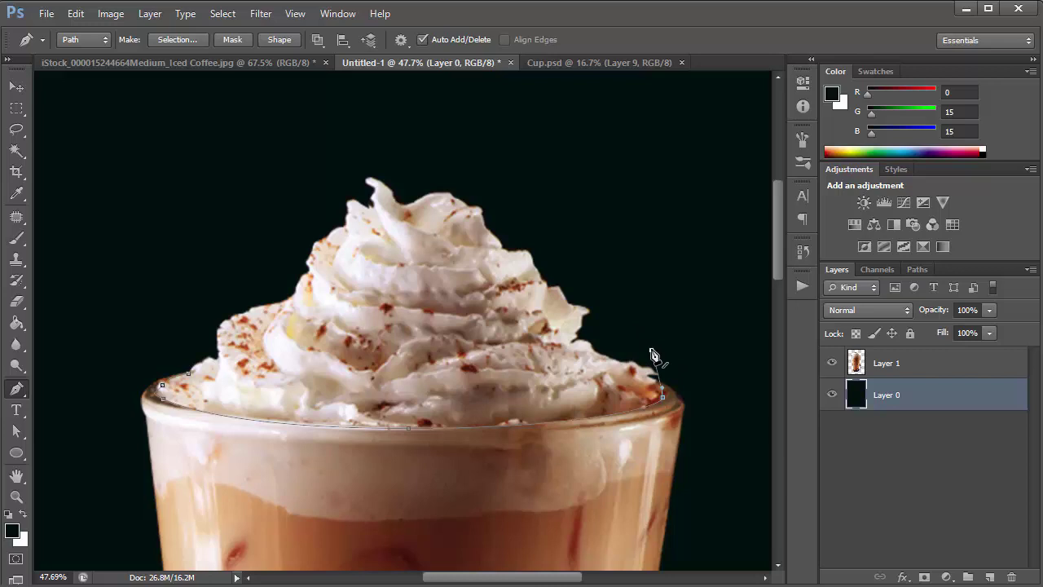
{"action": "left_click", "coordinate": [438, 129]}
{"action": "left_click", "coordinate": [181, 170]}
{"action": "left_click", "coordinate": [176, 326]}
{"action": "left_click", "coordinate": [189, 373]}
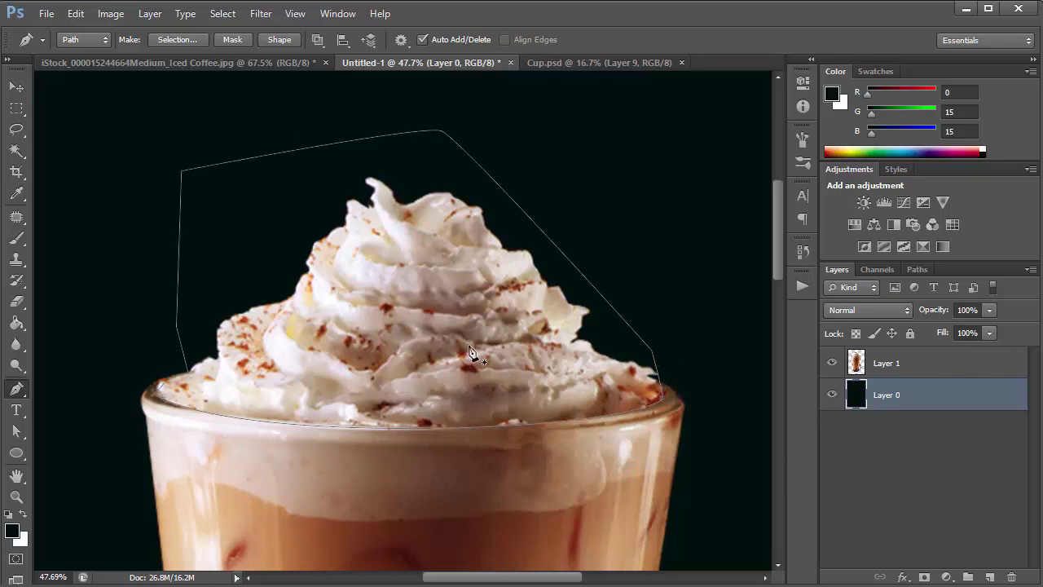
Load the cream outline as a selection and refill it on the background with the dark colour.
{"action": "key", "text": "ctrl+Return"}
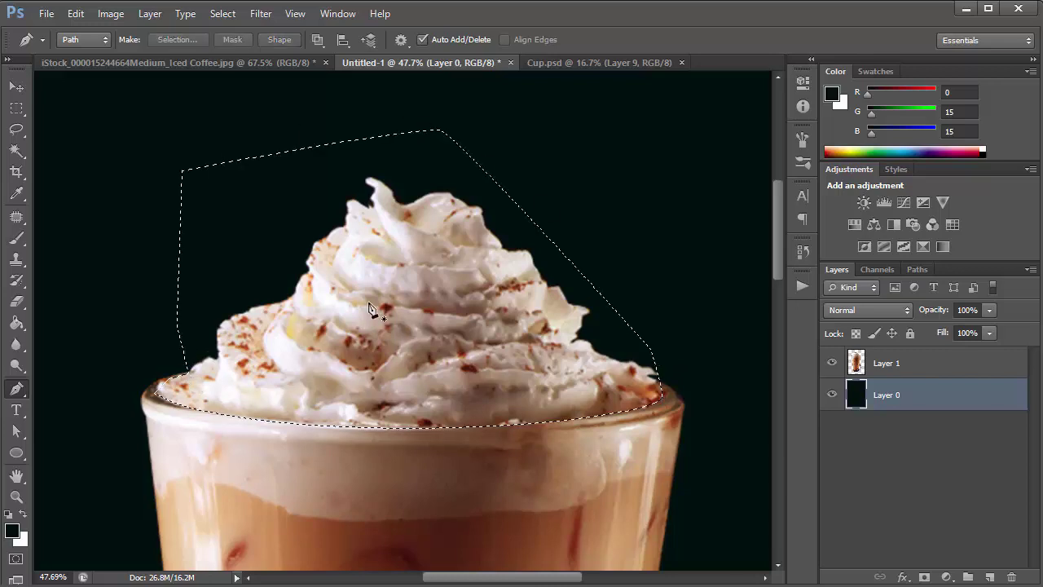
{"action": "right_click", "coordinate": [406, 288]}
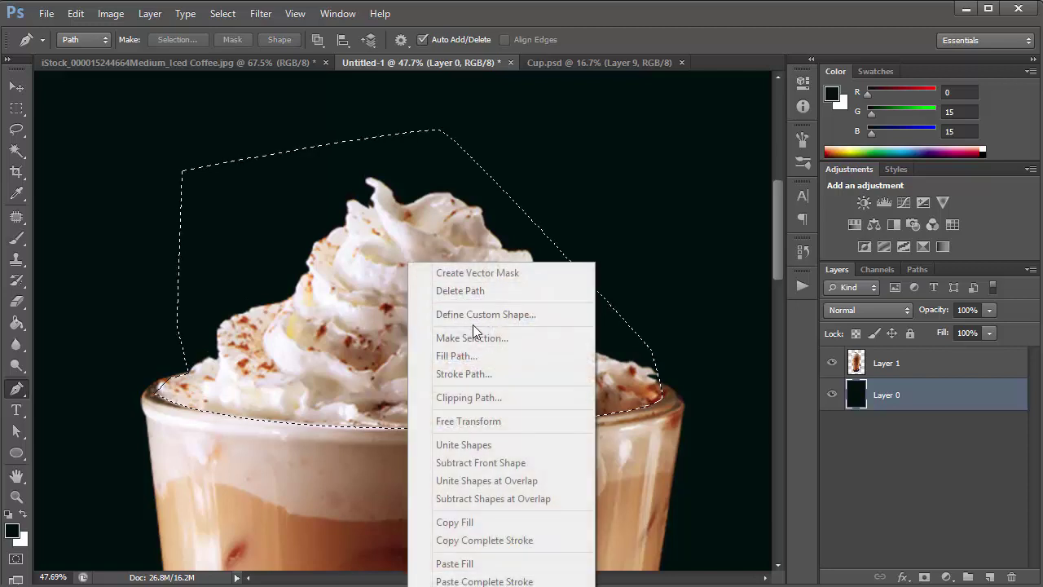
{"action": "left_click", "coordinate": [528, 201]}
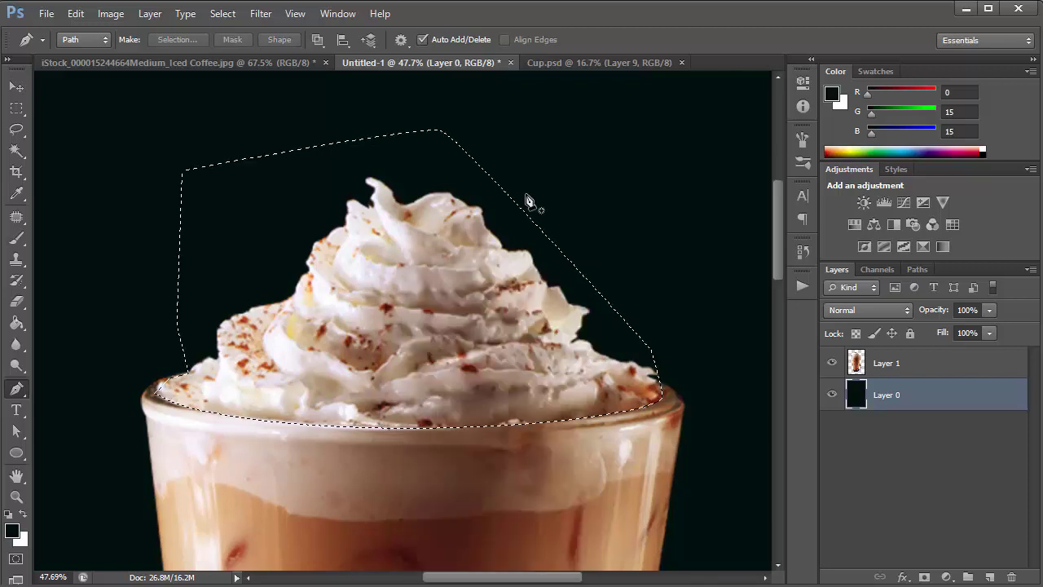
{"action": "key", "text": "Delete"}
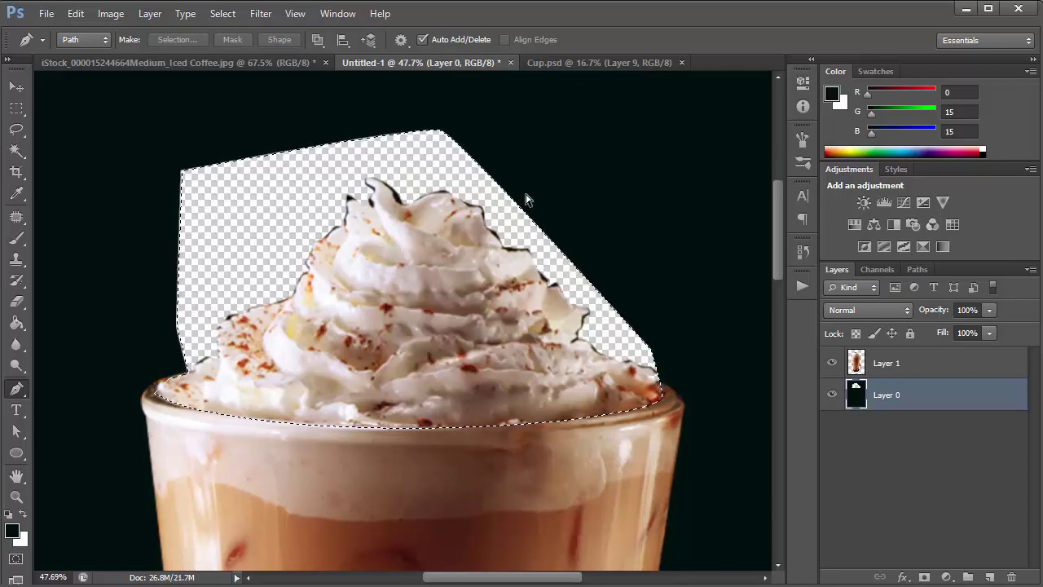
{"action": "key", "text": "alt+BackSpace"}
Rename the glass layer to 'Cup', delete the whipped cream, and deselect.
{"action": "left_click", "coordinate": [938, 368]}
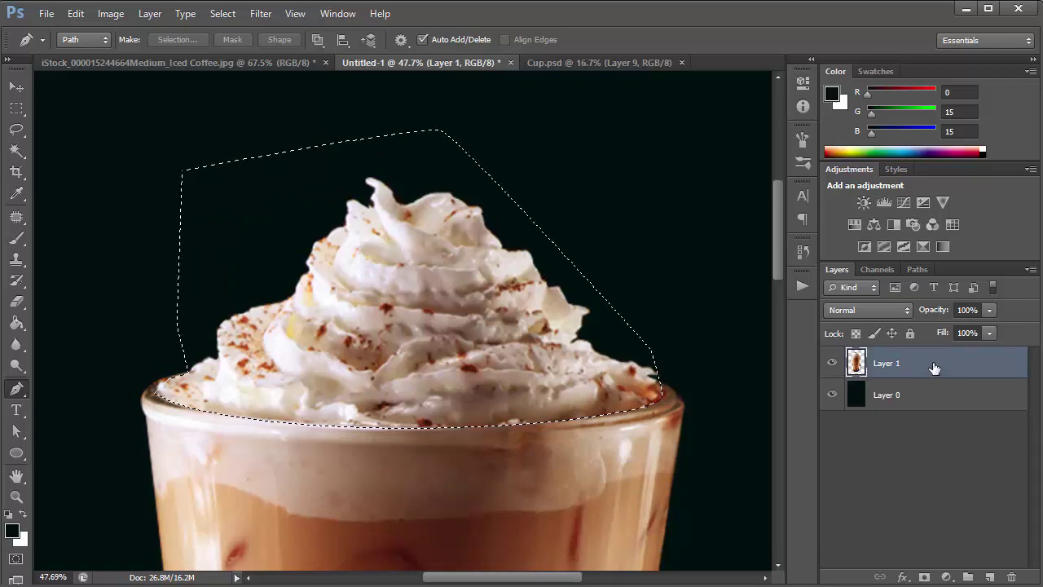
{"action": "double_click", "coordinate": [883, 363]}
{"action": "type", "text": "Cup"}
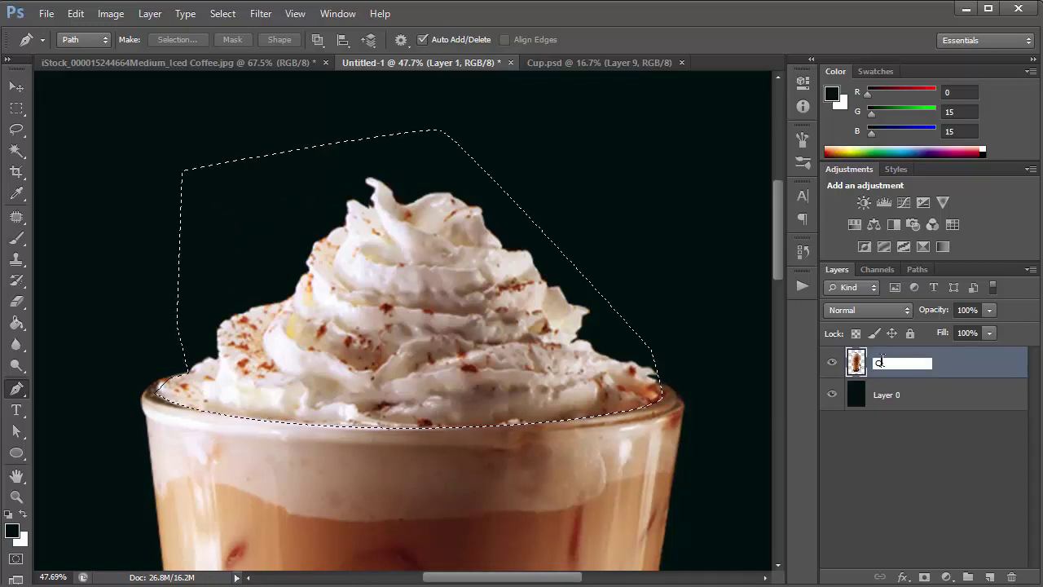
{"action": "key", "text": "Return"}
{"action": "key", "text": "Delete"}
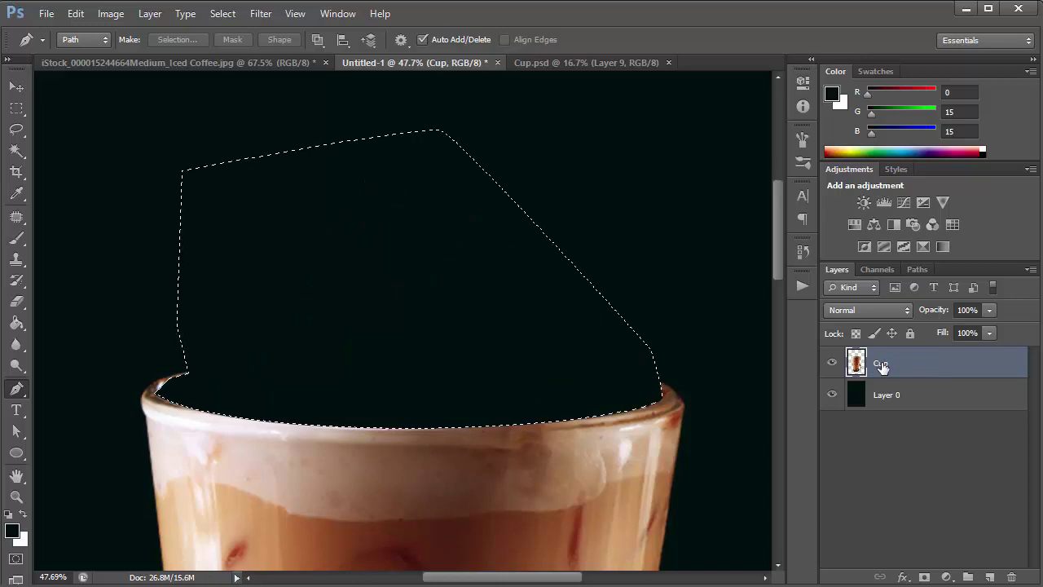
{"action": "key", "text": "ctrl+d"}
Place the sea_shells_by_the_sea_shore_by_interestingindeed photo and rasterize its layer.
{"action": "left_click", "coordinate": [46, 14]}
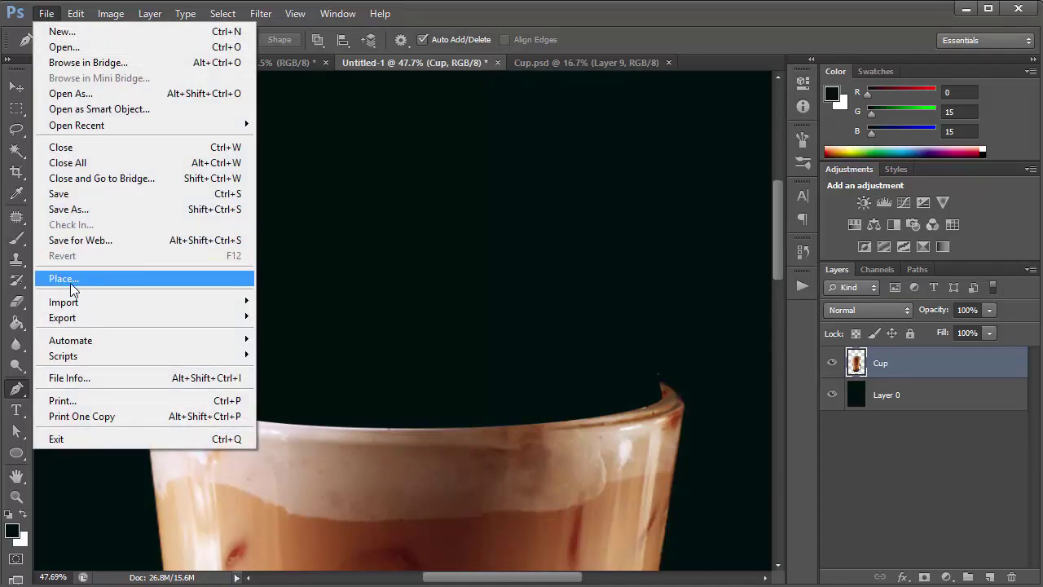
{"action": "left_click", "coordinate": [71, 282]}
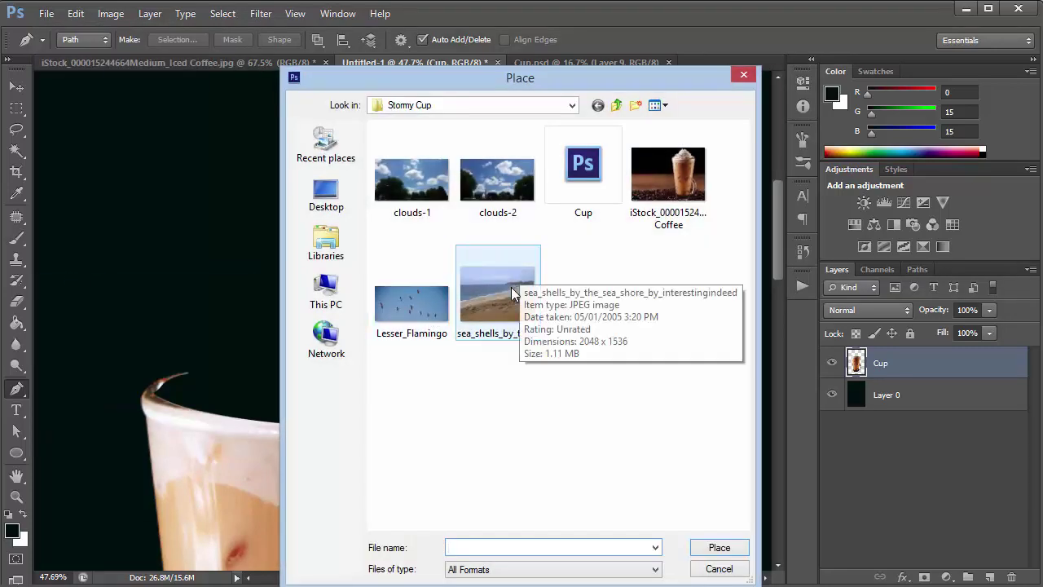
{"action": "left_click", "coordinate": [514, 293]}
{"action": "left_click", "coordinate": [719, 551]}
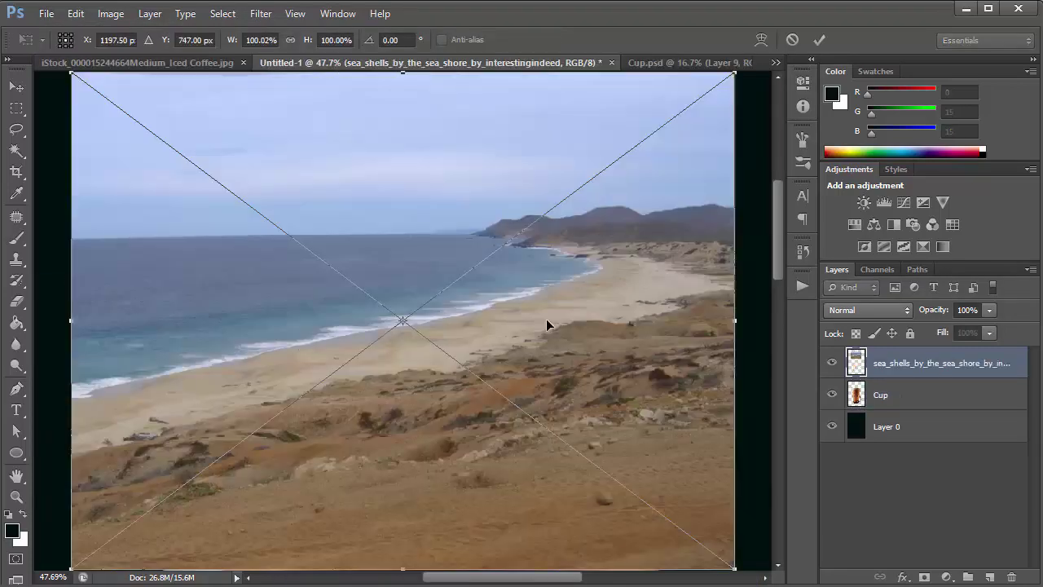
{"action": "key", "text": "p"}
{"action": "key", "text": "Return"}
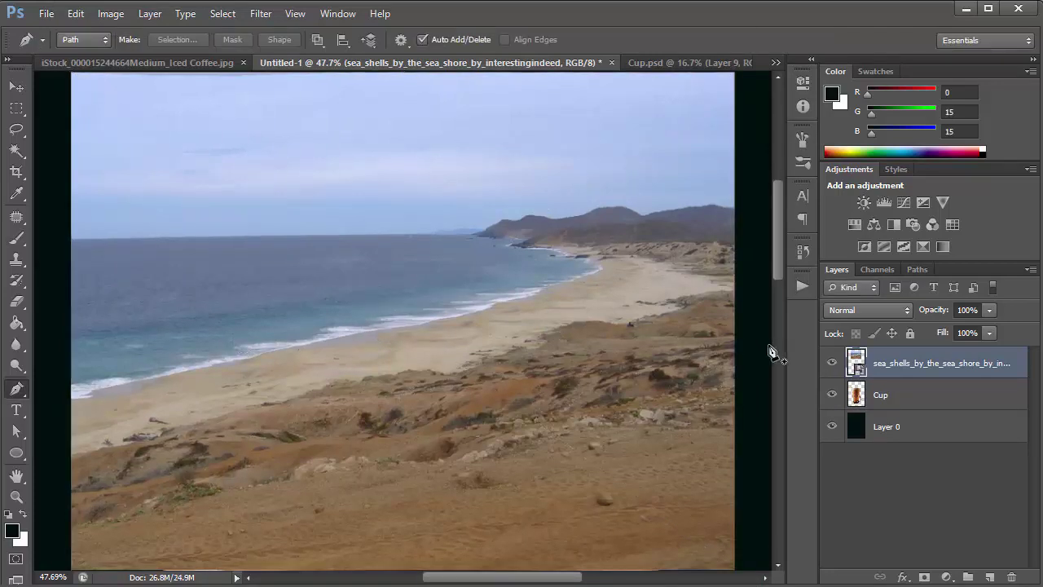
{"action": "right_click", "coordinate": [905, 366]}
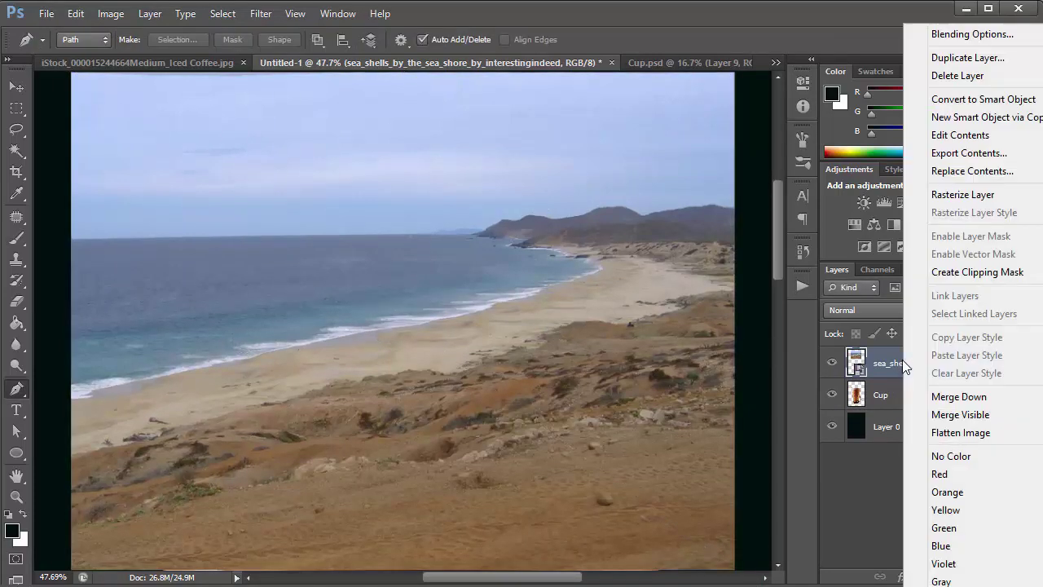
{"action": "left_click", "coordinate": [963, 196]}
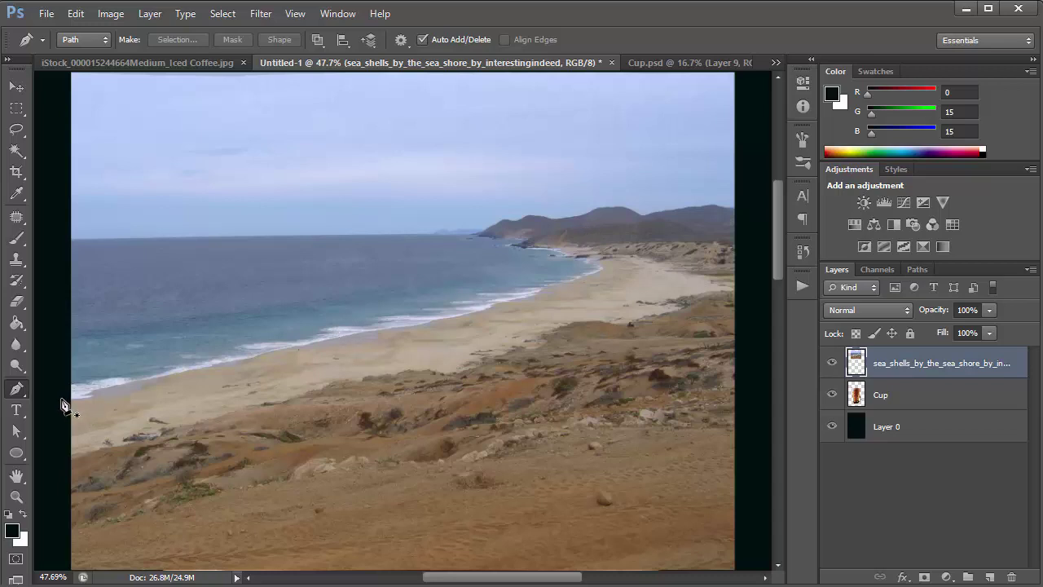
Start the sea outline at the left edge and trace it along the shoreline to the far beach.
{"action": "left_click_drag", "start_coordinate": [60, 401], "coordinate": [362, 337]}
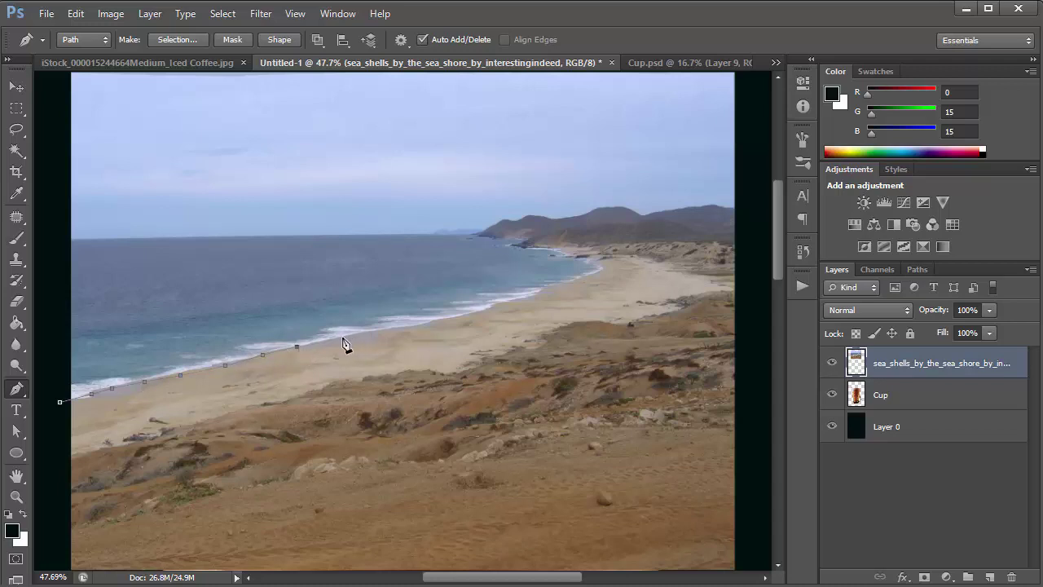
{"action": "left_click", "coordinate": [338, 336]}
{"action": "left_click", "coordinate": [365, 331]}
{"action": "left_click", "coordinate": [405, 328]}
{"action": "left_click", "coordinate": [419, 325]}
{"action": "left_click", "coordinate": [433, 318]}
{"action": "left_click", "coordinate": [458, 318]}
{"action": "left_click", "coordinate": [489, 307]}
{"action": "left_click", "coordinate": [517, 300]}
{"action": "left_click", "coordinate": [541, 291]}
{"action": "left_click", "coordinate": [558, 286]}
{"action": "left_click", "coordinate": [584, 276]}
Follow the horizon back to the left edge, close the outline, and copy the sea to a new layer.
{"action": "left_click", "coordinate": [606, 265]}
{"action": "left_click", "coordinate": [590, 258]}
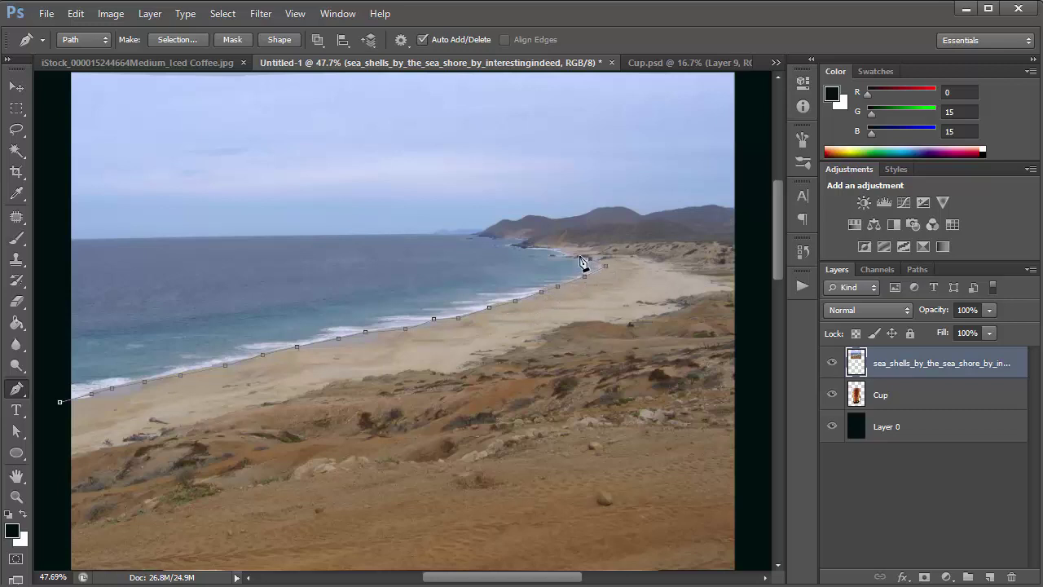
{"action": "left_click", "coordinate": [569, 254]}
{"action": "left_click", "coordinate": [543, 248]}
{"action": "left_click", "coordinate": [512, 246]}
{"action": "left_click", "coordinate": [389, 239]}
{"action": "left_click", "coordinate": [235, 235]}
{"action": "left_click", "coordinate": [77, 239]}
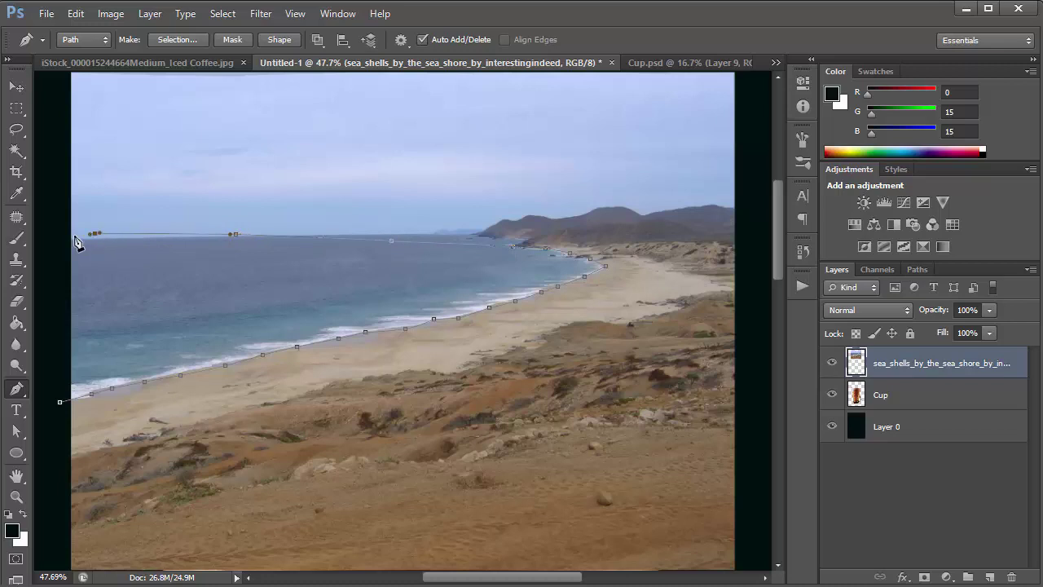
{"action": "left_click", "coordinate": [58, 236]}
{"action": "left_click", "coordinate": [59, 402]}
{"action": "key", "text": "ctrl+Return"}
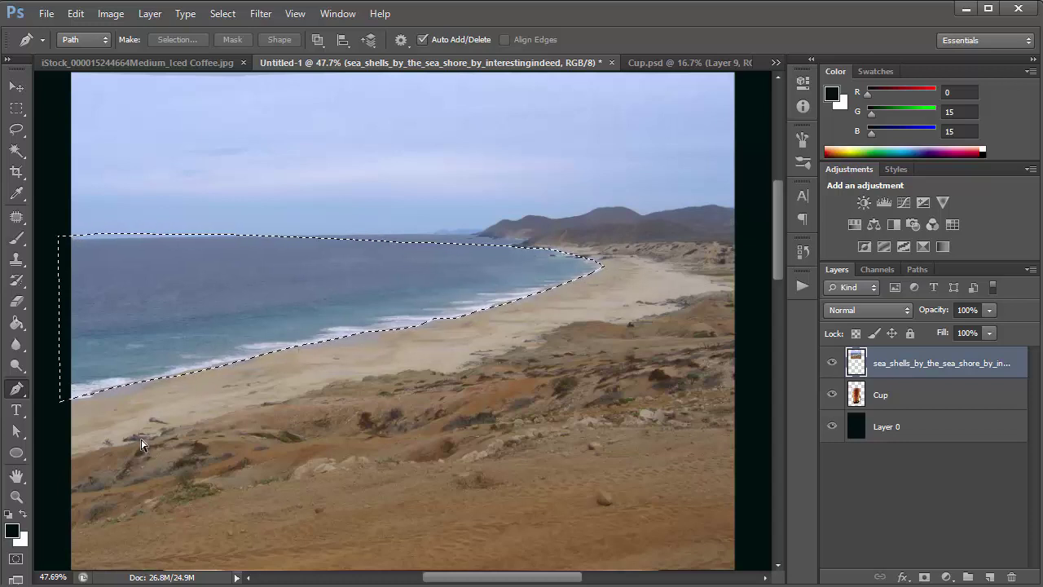
{"action": "key", "text": "ctrl+j"}
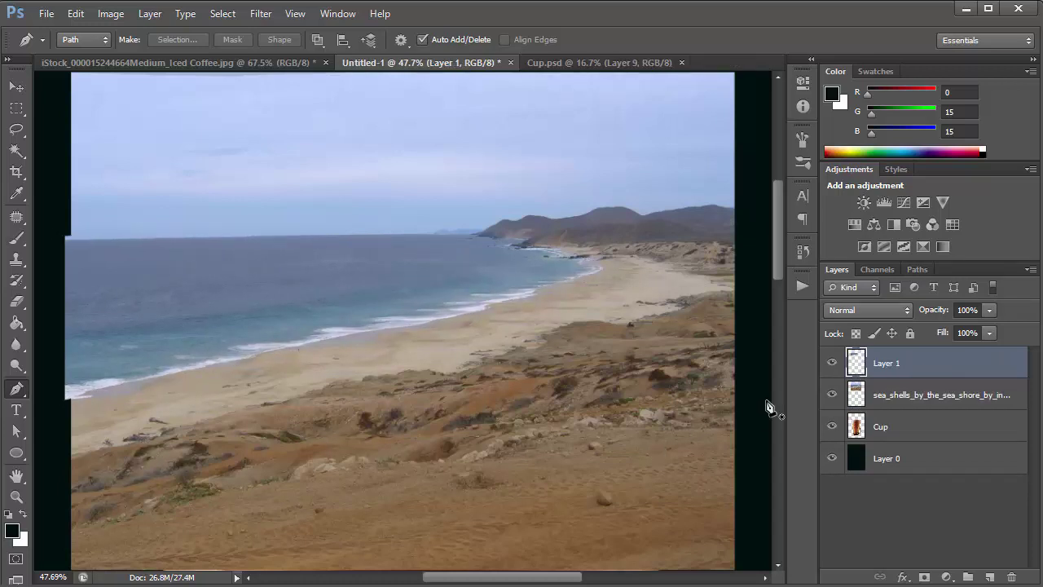
Hide the beach photo, rotate the sea piece clockwise, and move it down onto the glass rim.
{"action": "left_click", "coordinate": [831, 394]}
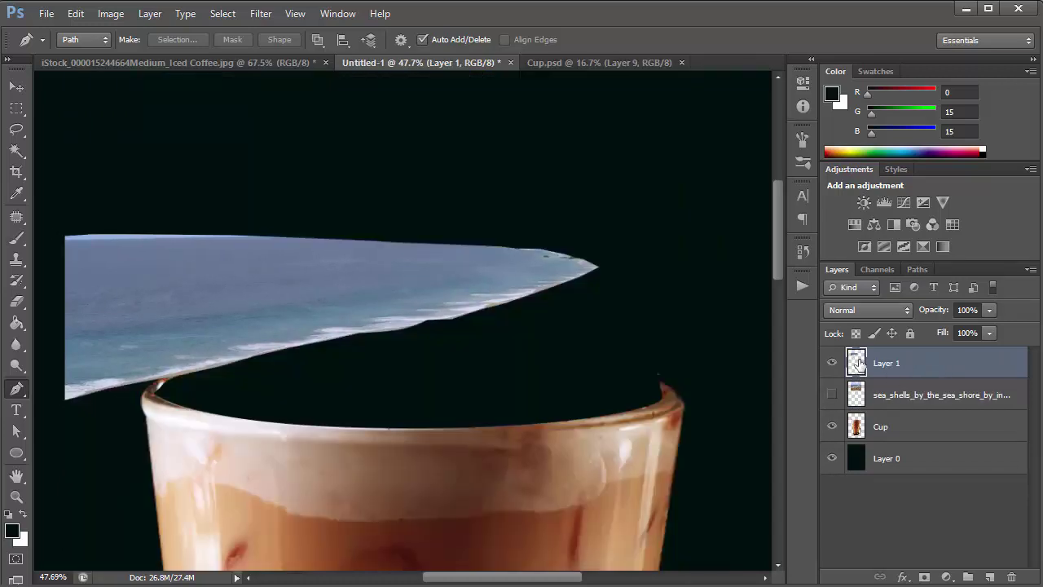
{"action": "left_click", "coordinate": [16, 86]}
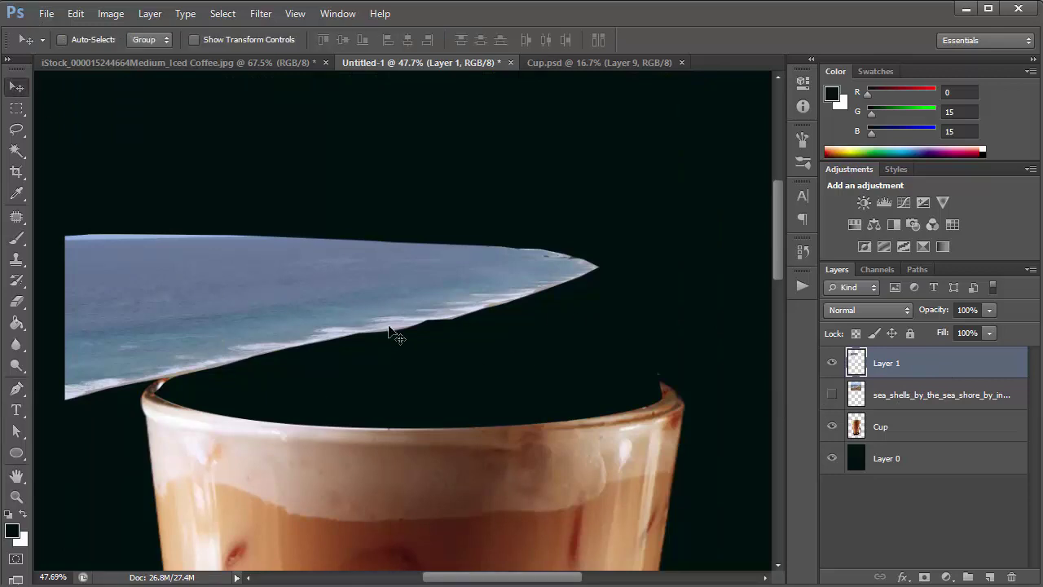
{"action": "key", "text": "ctrl+t"}
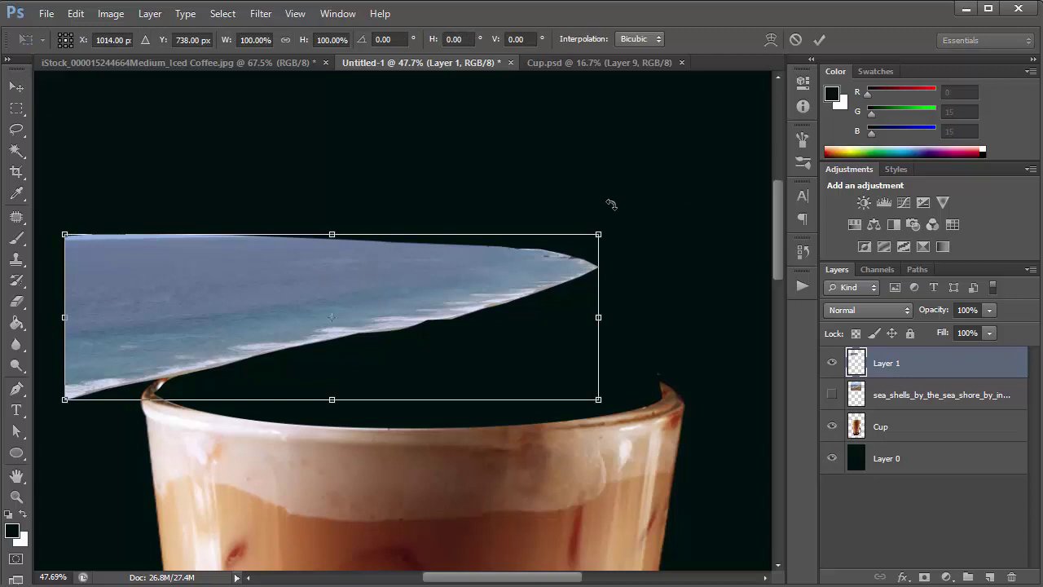
{"action": "left_click_drag", "start_coordinate": [611, 204], "coordinate": [647, 265]}
{"action": "key", "text": "Return"}
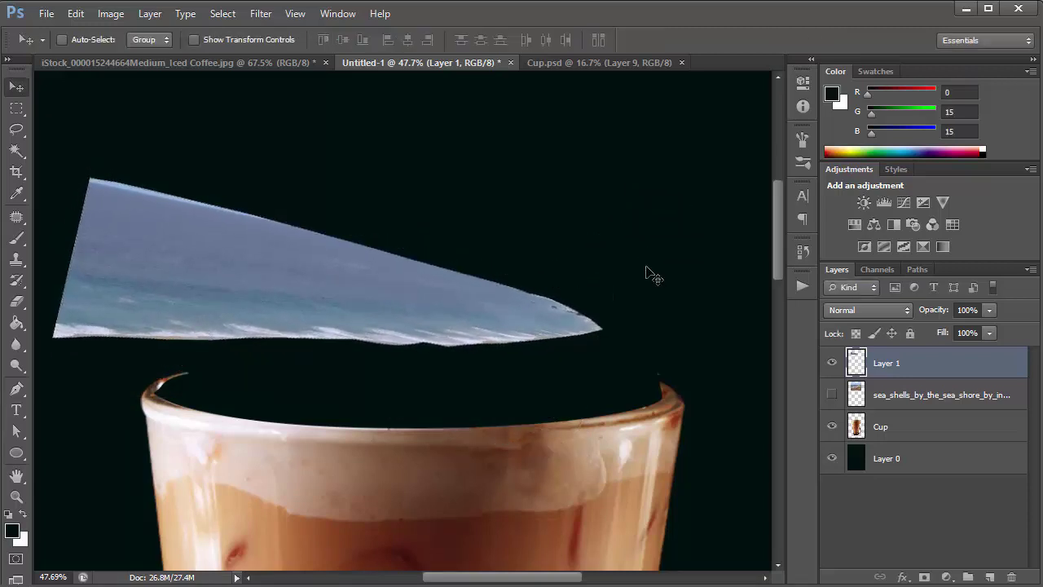
{"action": "left_click_drag", "start_coordinate": [401, 299], "coordinate": [489, 391]}
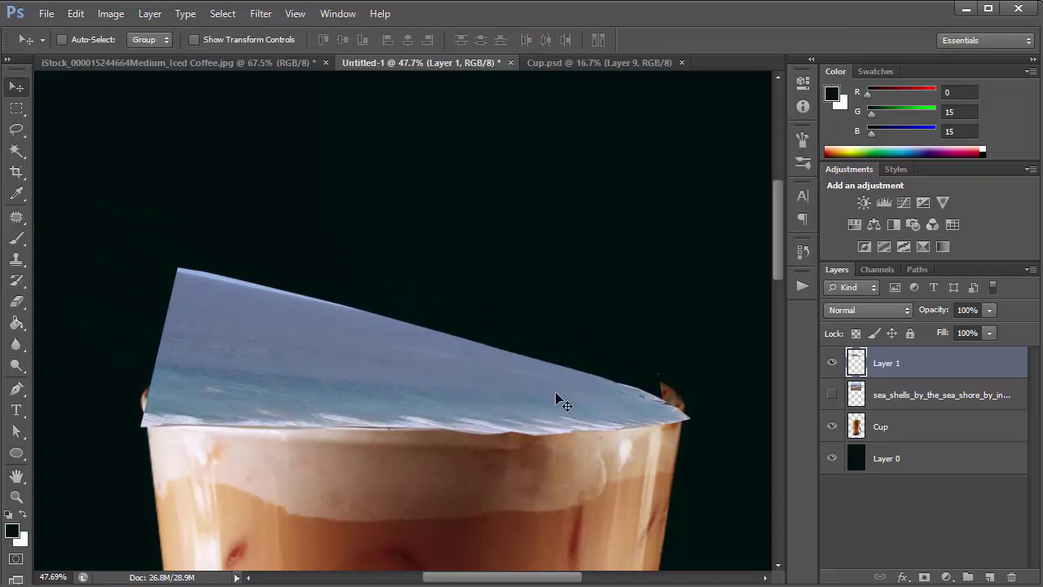
Tilt the sea piece about -3.4° and nudge it with arrow keys into place on the rim.
{"action": "key", "text": "ctrl+r"}
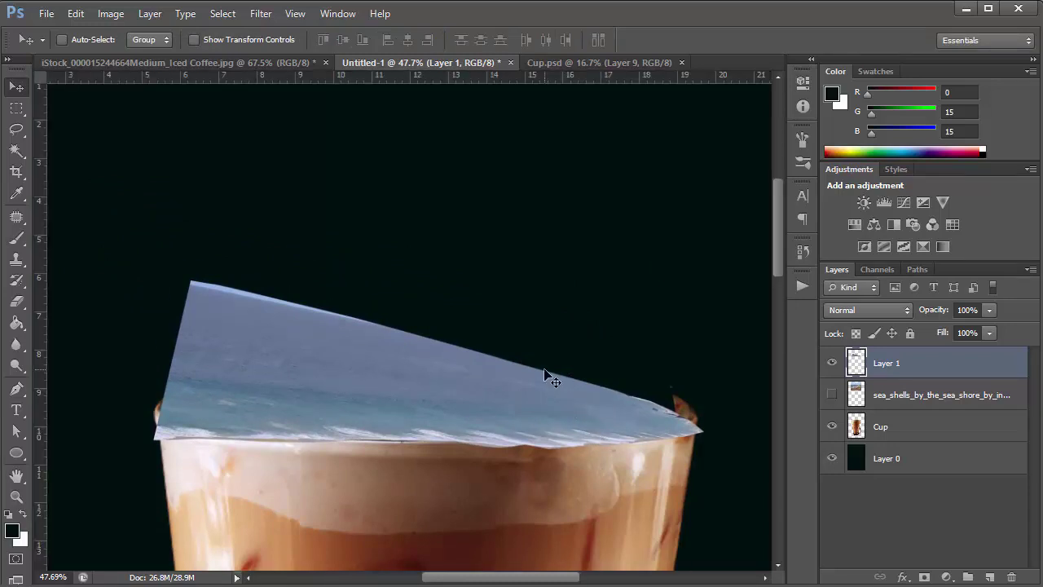
{"action": "key", "text": "ctrl+r"}
{"action": "key", "text": "ctrl+t"}
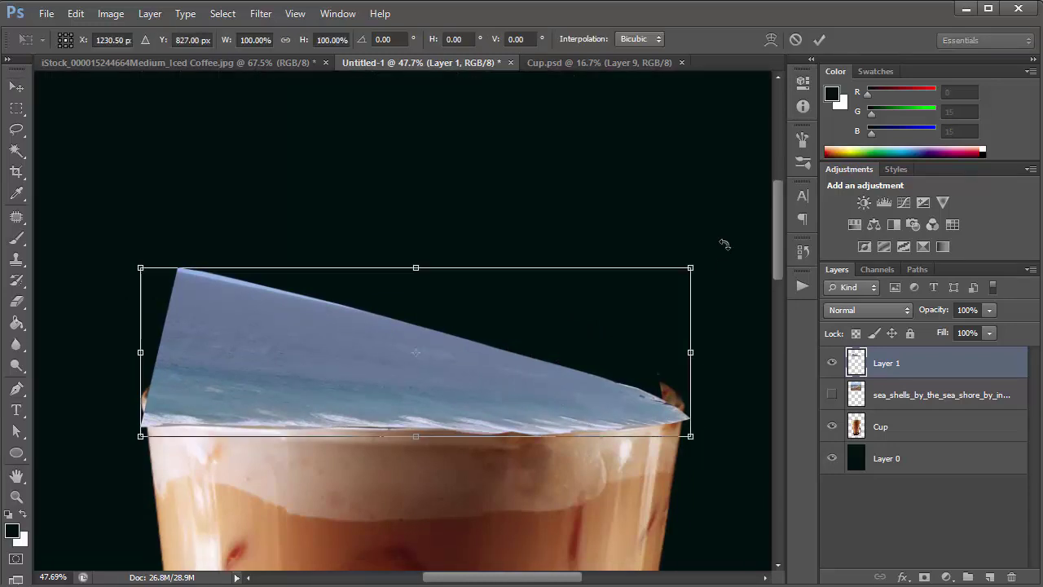
{"action": "left_click_drag", "start_coordinate": [722, 242], "coordinate": [690, 227]}
{"action": "key", "text": "Return"}
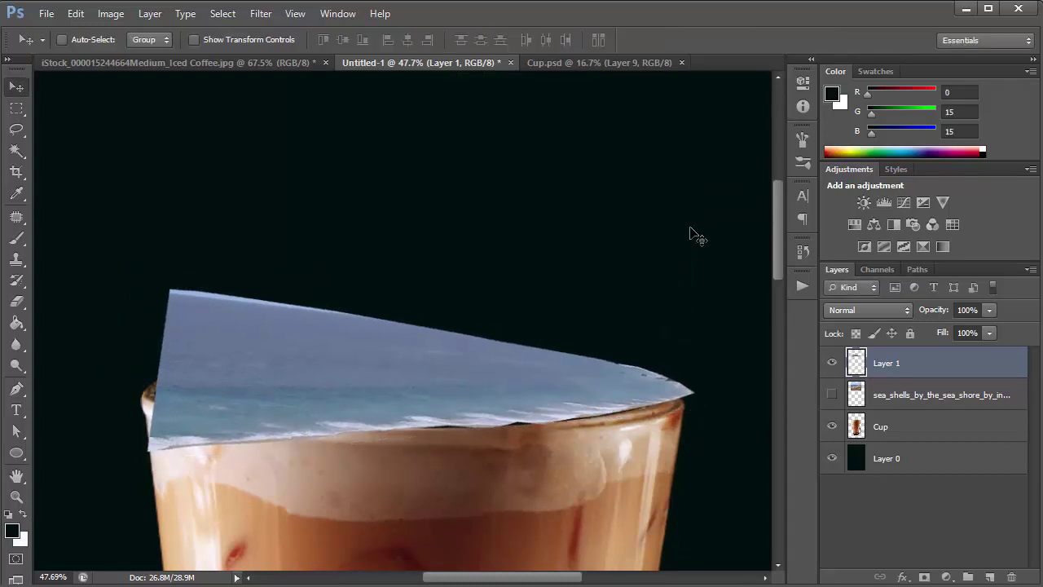
{"action": "key", "text": "Up"}
{"action": "key", "text": "Up"}
{"action": "key", "text": "Up"}
{"action": "key", "text": "Up"}
{"action": "key", "text": "Up"}
{"action": "key", "text": "Up"}
{"action": "key", "text": "Up"}
{"action": "key", "text": "Up"}
{"action": "key", "text": "Left"}
{"action": "key", "text": "Left"}
{"action": "key", "text": "Left"}
{"action": "key", "text": "Left"}
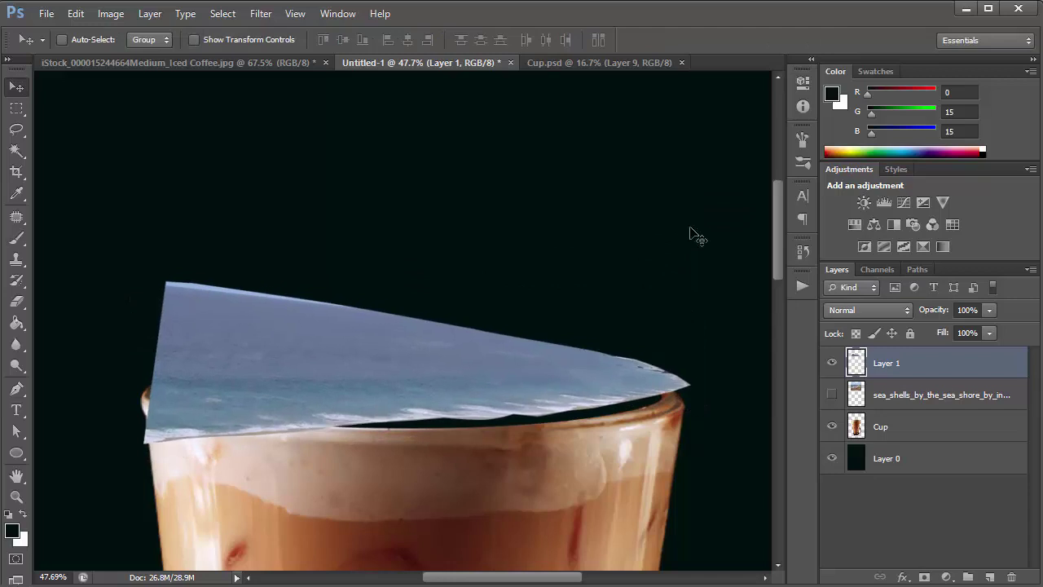
{"action": "key", "text": "Down"}
{"action": "key", "text": "Down"}
{"action": "key", "text": "Down"}
{"action": "key", "text": "Down"}
{"action": "key", "text": "Down"}
{"action": "key", "text": "Down"}
{"action": "key", "text": "Down"}
{"action": "key", "text": "Down"}
{"action": "key", "text": "Down"}
{"action": "key", "text": "Right"}
{"action": "key", "text": "Right"}
{"action": "key", "text": "Right"}
{"action": "key", "text": "Right"}
{"action": "key", "text": "Right"}
{"action": "key", "text": "Right"}
{"action": "key", "text": "Right"}
{"action": "key", "text": "Right"}
{"action": "key", "text": "Right"}
{"action": "key", "text": "Right"}
{"action": "key", "text": "Right"}
{"action": "key", "text": "Right"}
{"action": "key", "text": "Right"}
{"action": "key", "text": "Right"}
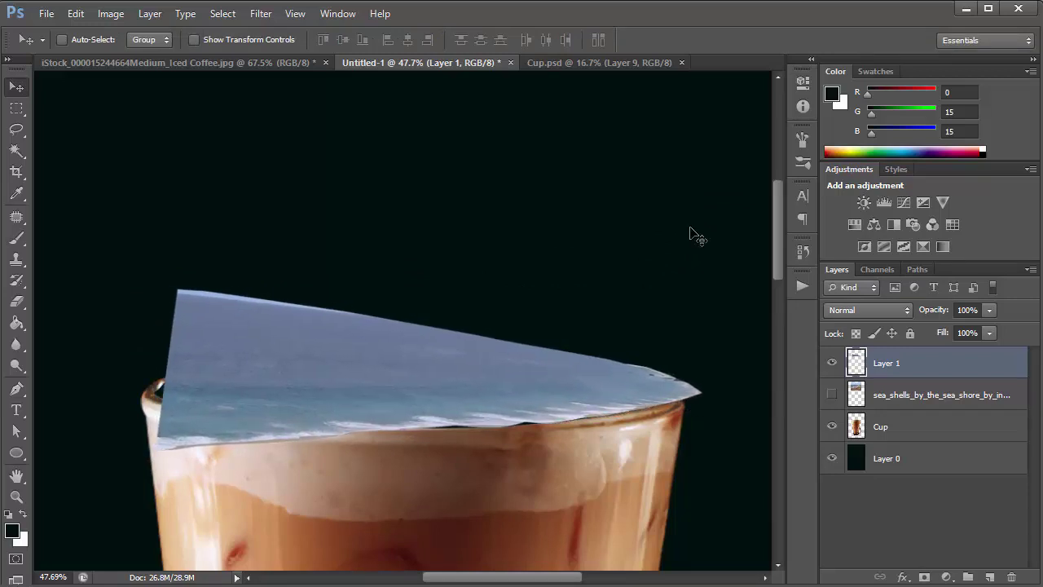
{"action": "key", "text": "Left"}
{"action": "key", "text": "Left"}
{"action": "key", "text": "Left"}
{"action": "key", "text": "Left"}
{"action": "key", "text": "Left"}
{"action": "key", "text": "Left"}
{"action": "key", "text": "Left"}
{"action": "key", "text": "Left"}
{"action": "key", "text": "Left"}
{"action": "key", "text": "Left"}
{"action": "key", "text": "Down"}
{"action": "key", "text": "Up"}
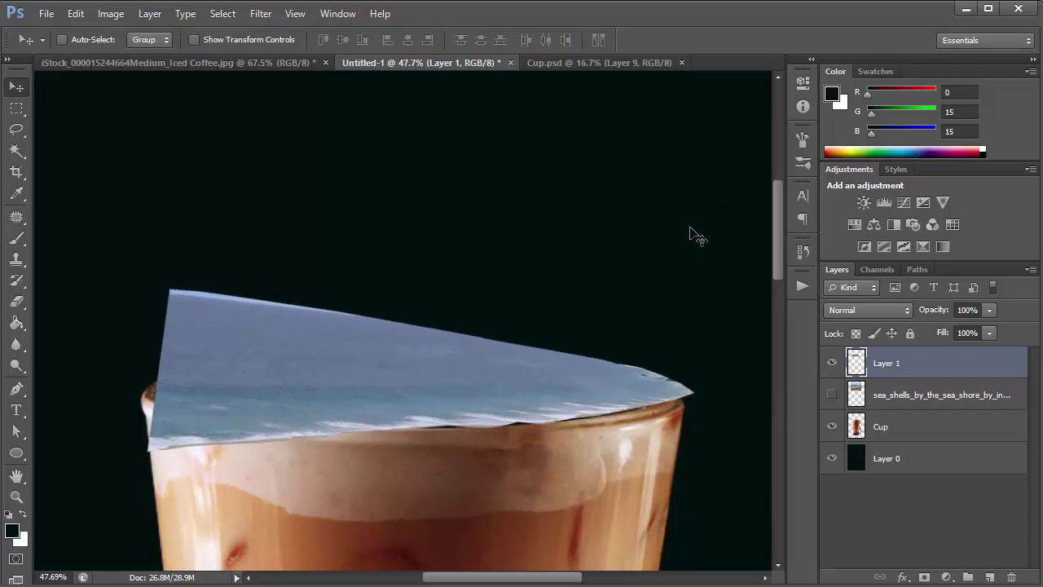
{"action": "key", "text": "Down"}
{"action": "key", "text": "Right"}
{"action": "key", "text": "Down"}
{"action": "key", "text": "Down"}
{"action": "key", "text": "Down"}
{"action": "key", "text": "Down"}
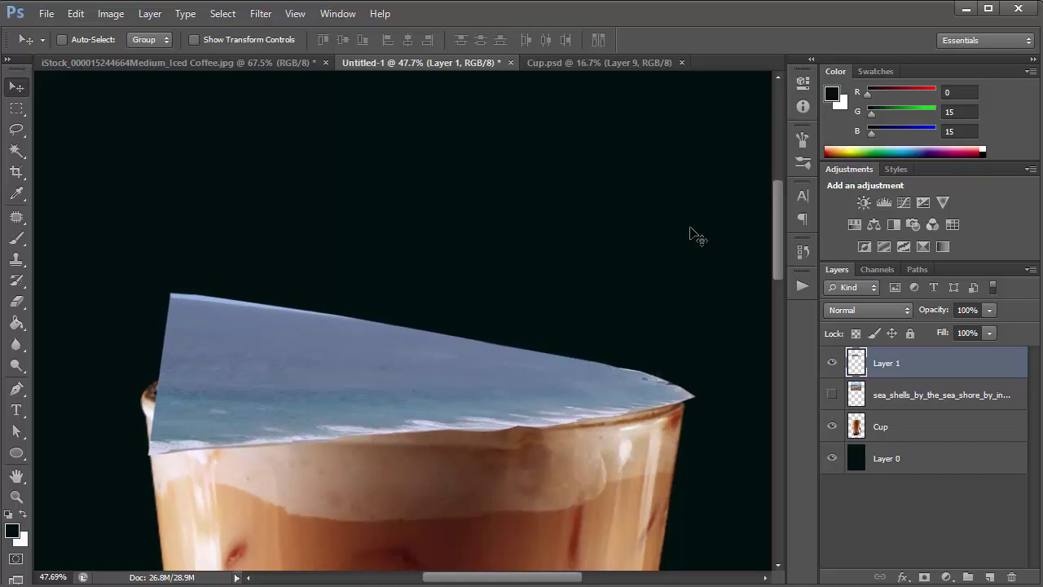
{"action": "key", "text": "Left"}
{"action": "key", "text": "Left"}
{"action": "key", "text": "Down"}
{"action": "key", "text": "Left"}
{"action": "key", "text": "Down"}
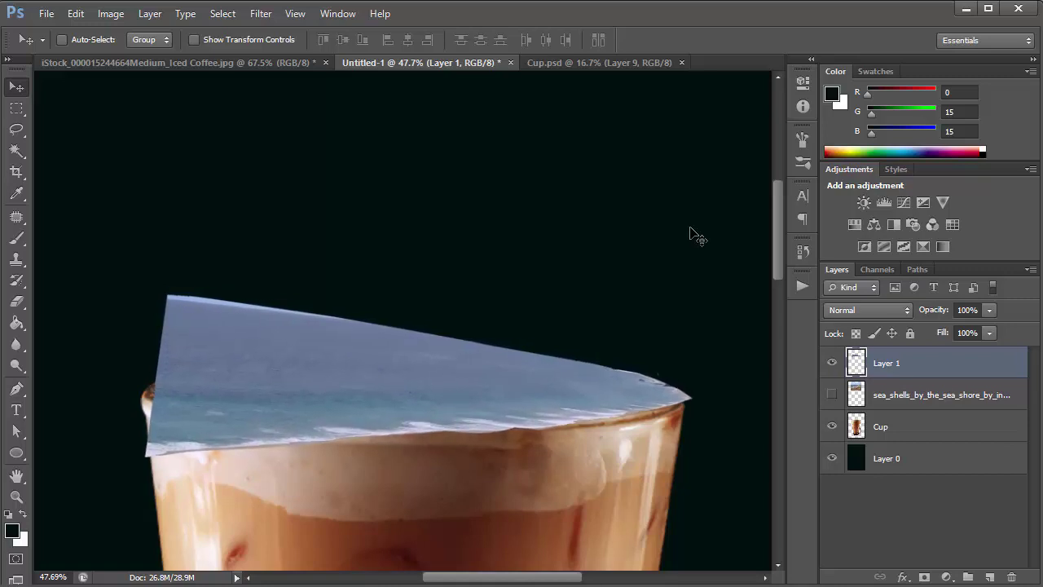
{"action": "key", "text": "Down"}
{"action": "key", "text": "Down"}
{"action": "key", "text": "Left"}
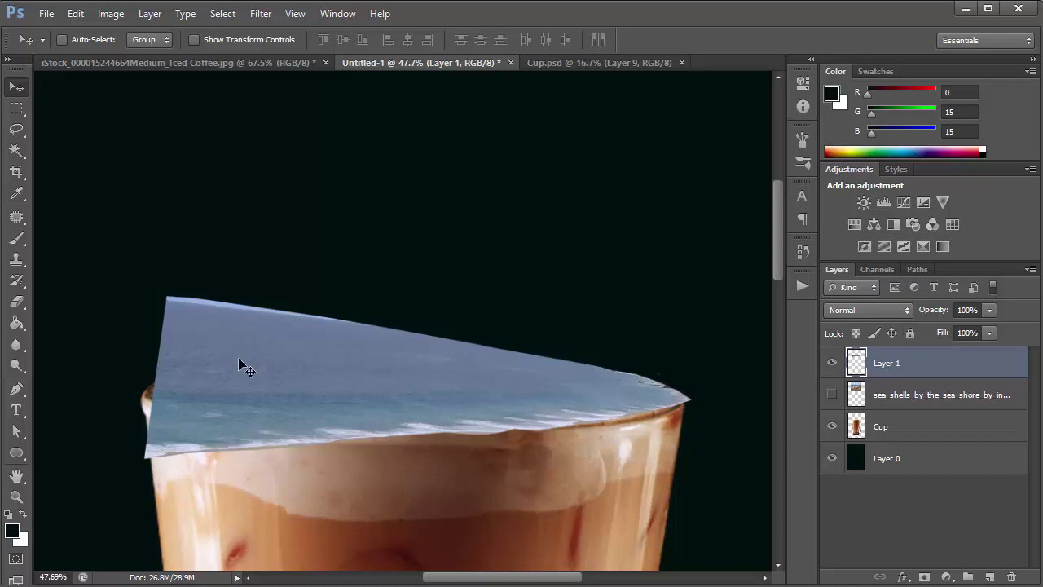
Lower the sea layer's opacity to 50%.
{"action": "left_click", "coordinate": [939, 319]}
{"action": "type", "text": "50"}
{"action": "key", "text": "Return"}
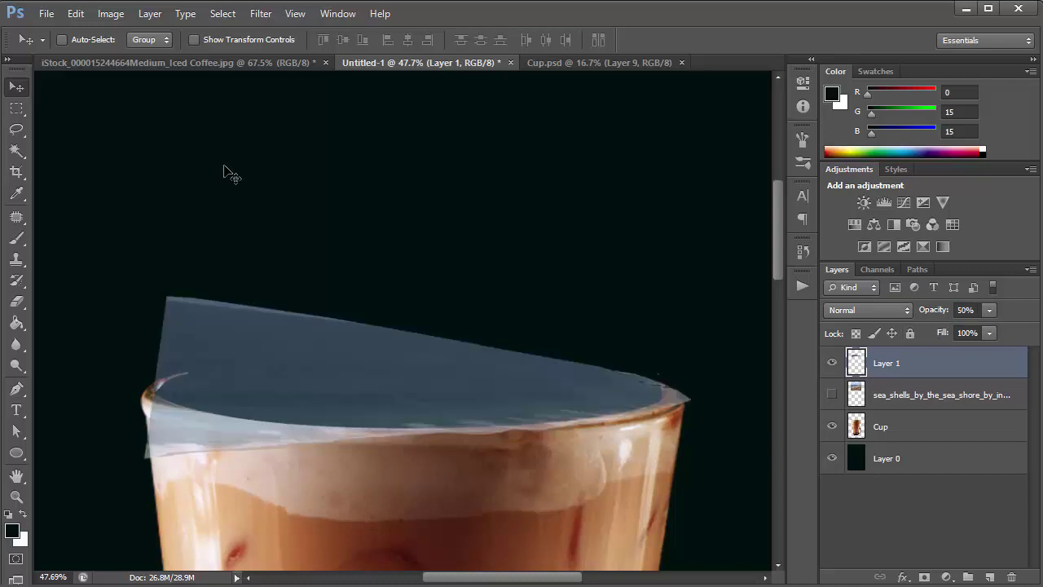
Trace the elliptical rim opening with curved pen points and load it as a selection.
{"action": "left_click", "coordinate": [17, 391]}
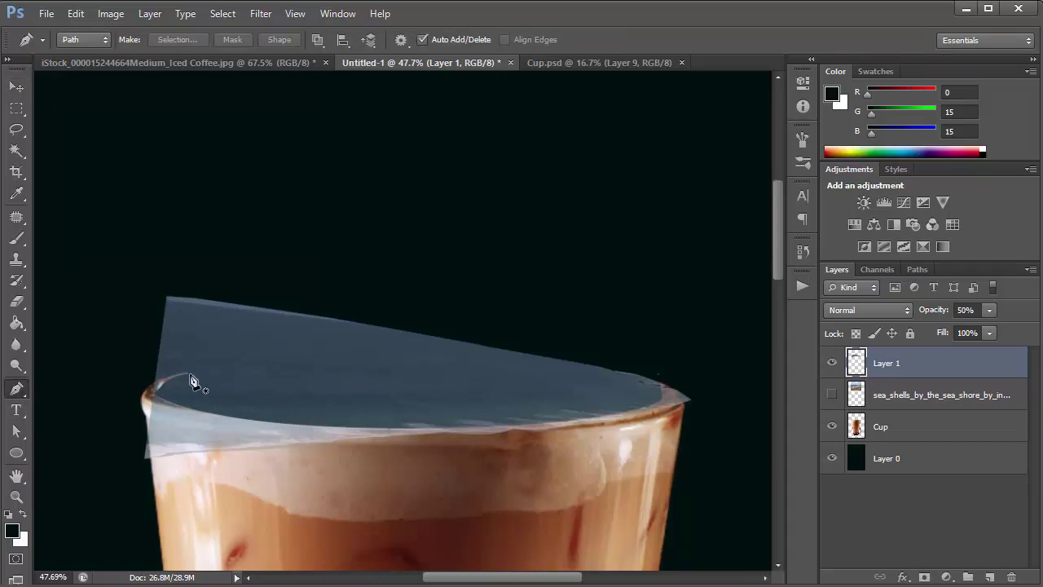
{"action": "left_click", "coordinate": [187, 375]}
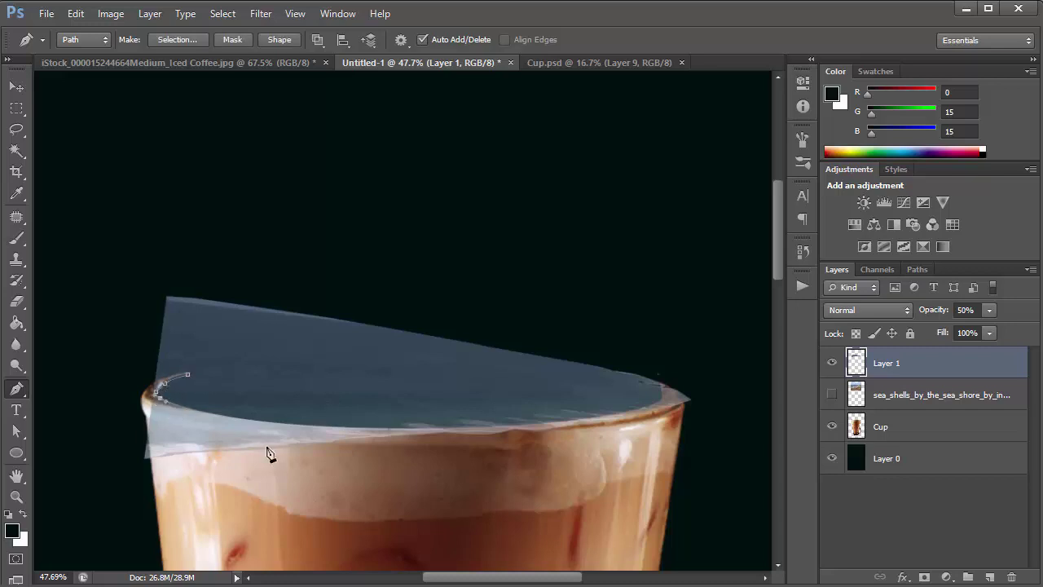
{"action": "left_click", "coordinate": [419, 432]}
{"action": "left_click_drag", "start_coordinate": [420, 432], "coordinate": [622, 429]}
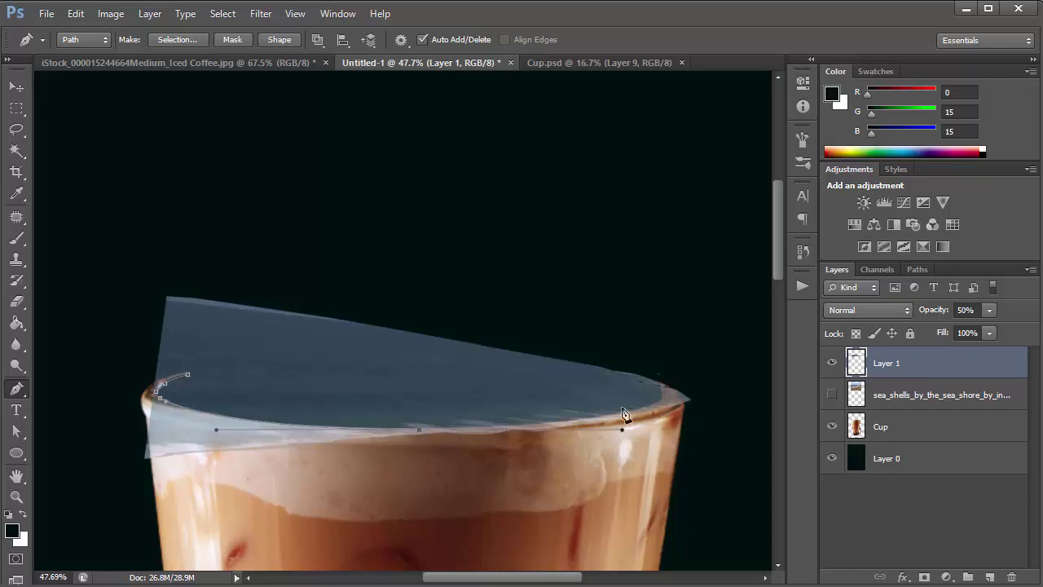
{"action": "left_click_drag", "start_coordinate": [658, 381], "coordinate": [661, 398]}
{"action": "left_click_drag", "start_coordinate": [416, 367], "coordinate": [278, 366]}
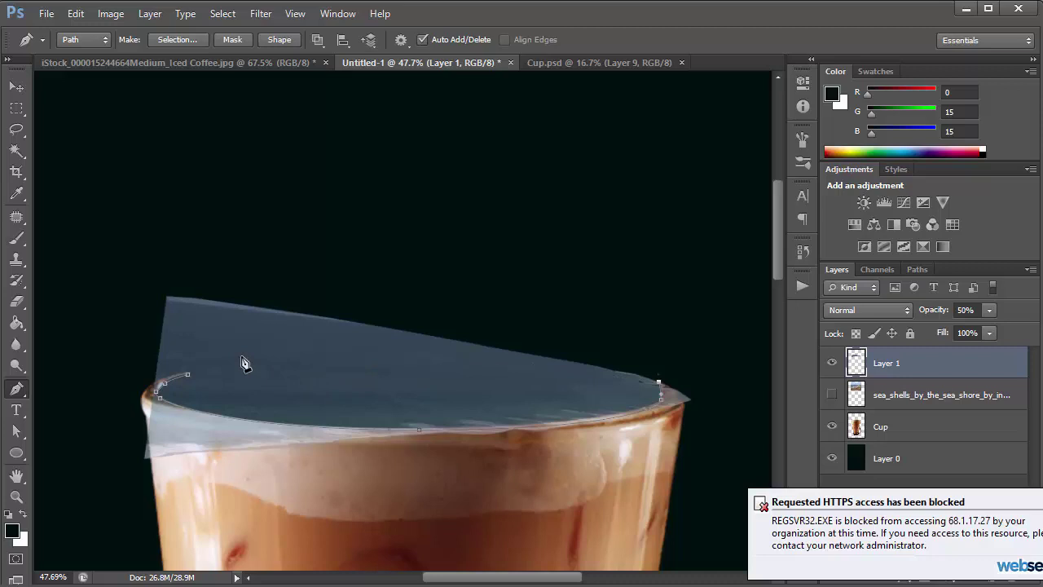
{"action": "left_click", "coordinate": [188, 376]}
{"action": "left_click_drag", "start_coordinate": [189, 378], "coordinate": [66, 440]}
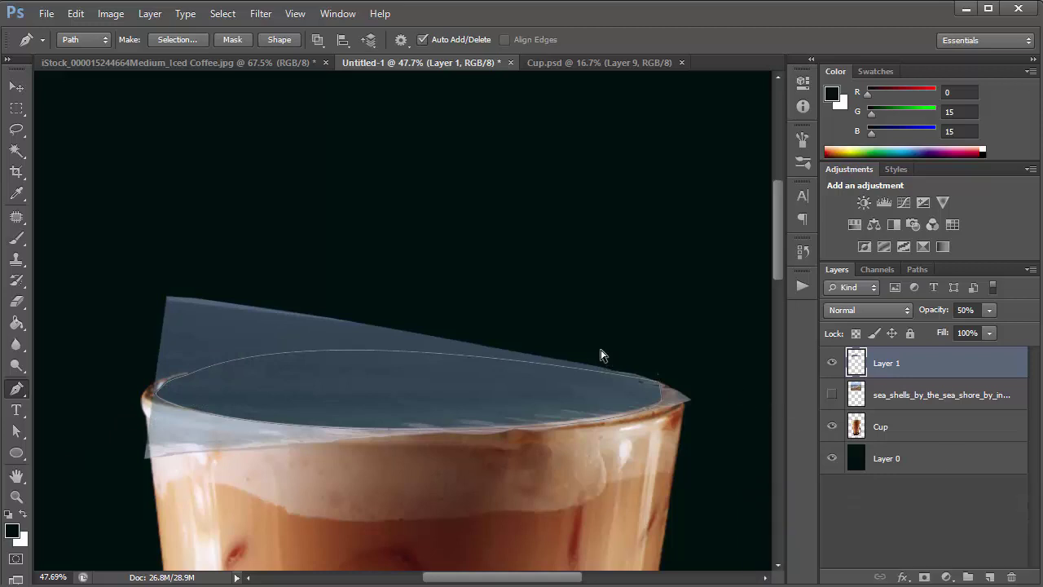
{"action": "key", "text": "ctrl+Return"}
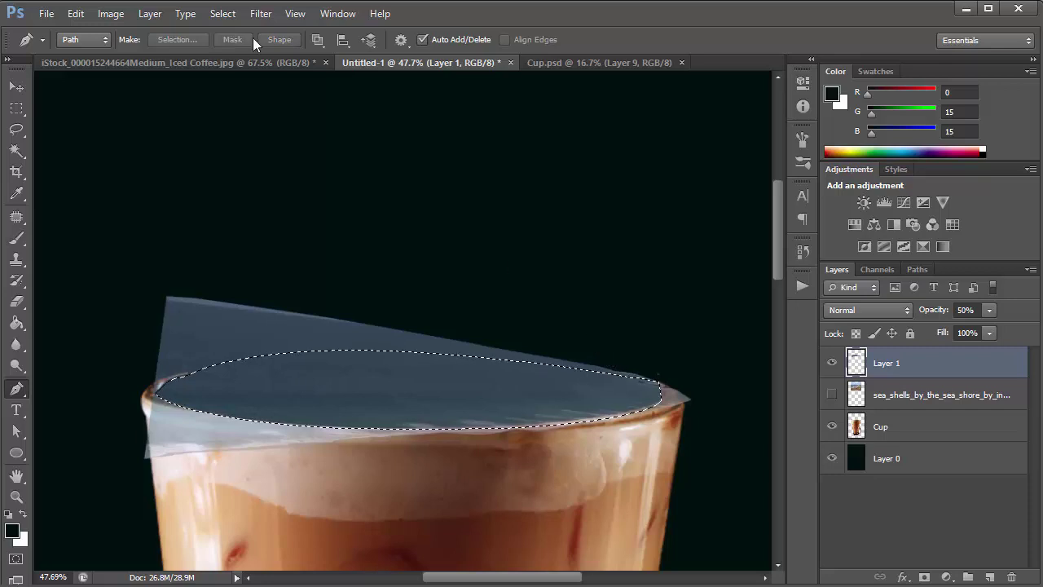
Browse the Image and Layer menus without choosing a command.
{"action": "left_click", "coordinate": [114, 14]}
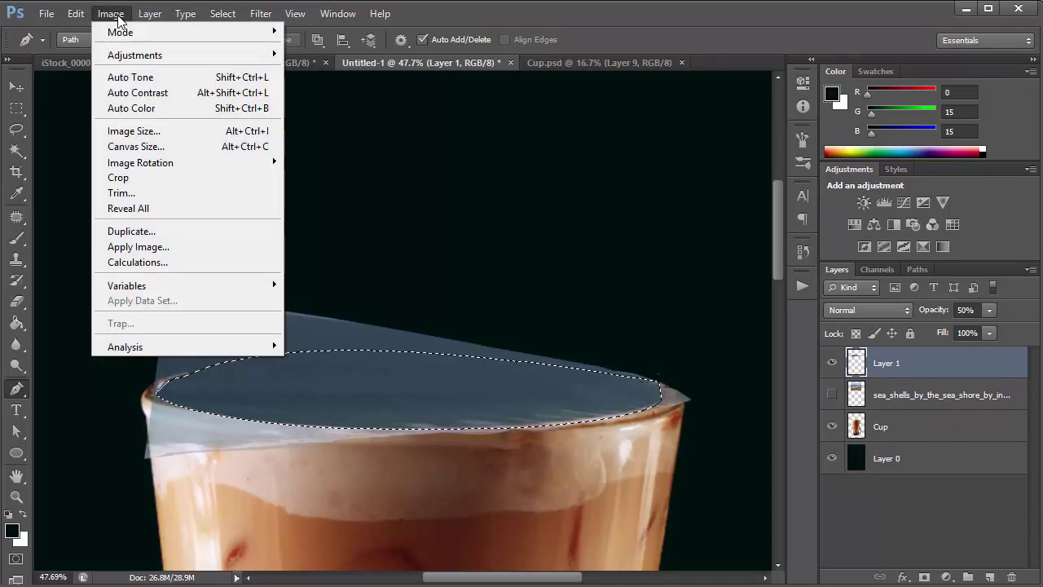
{"action": "mouse_move", "coordinate": [150, 18]}
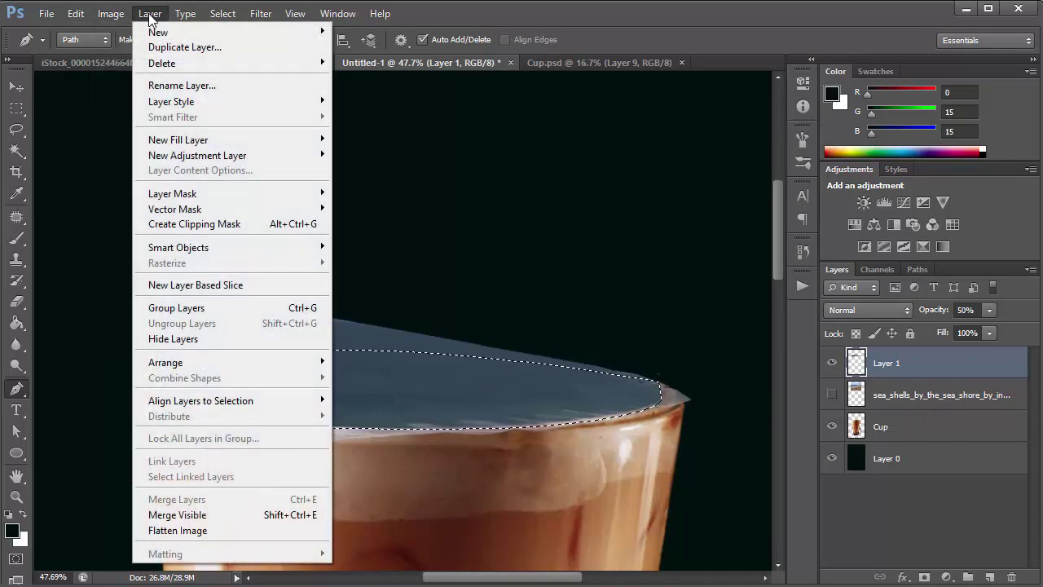
{"action": "mouse_move", "coordinate": [111, 14]}
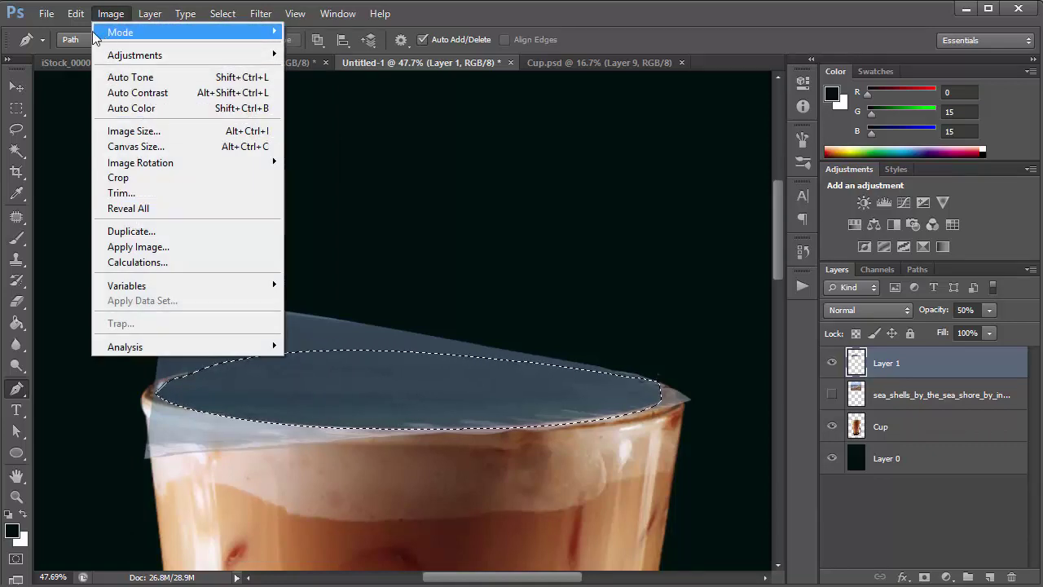
{"action": "mouse_move", "coordinate": [76, 18]}
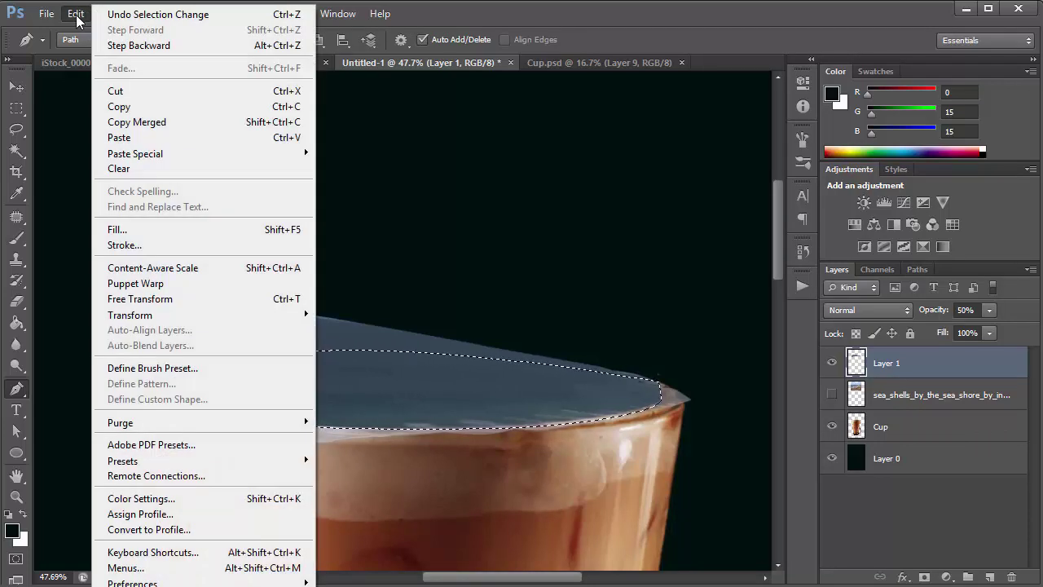
{"action": "key", "text": "Escape"}
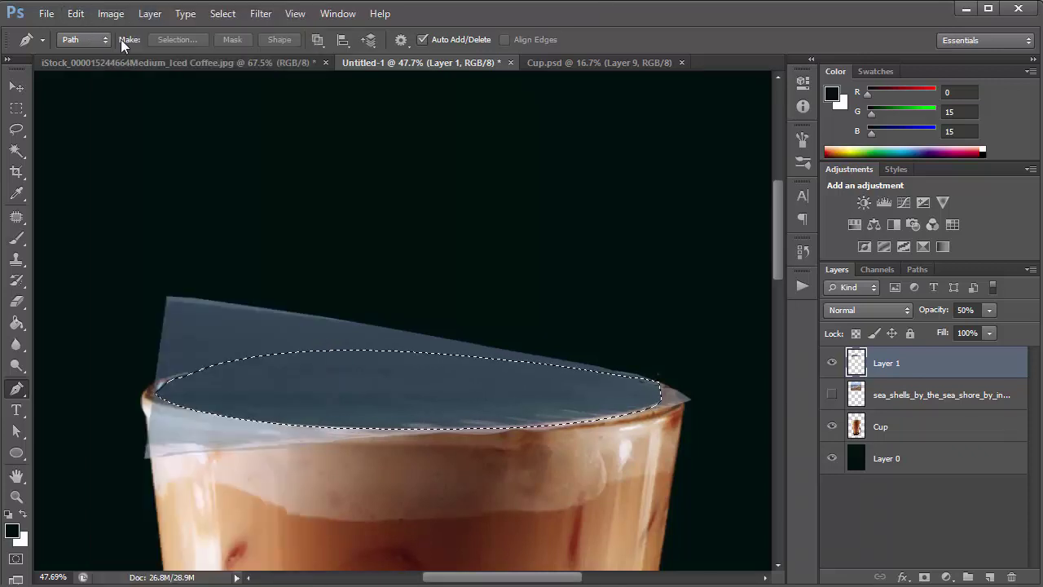
{"action": "left_click", "coordinate": [158, 13]}
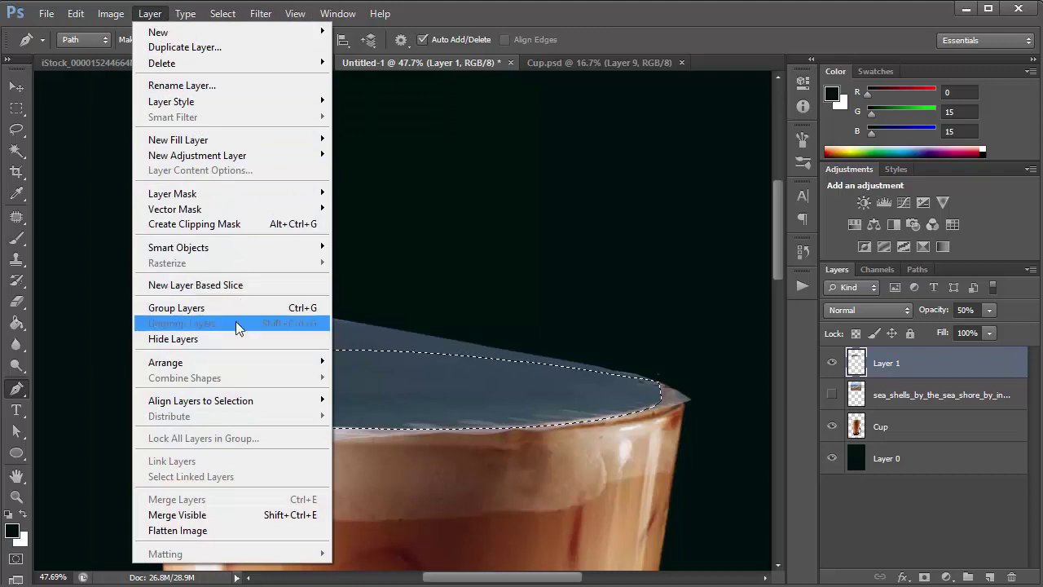
{"action": "left_click", "coordinate": [595, 7]}
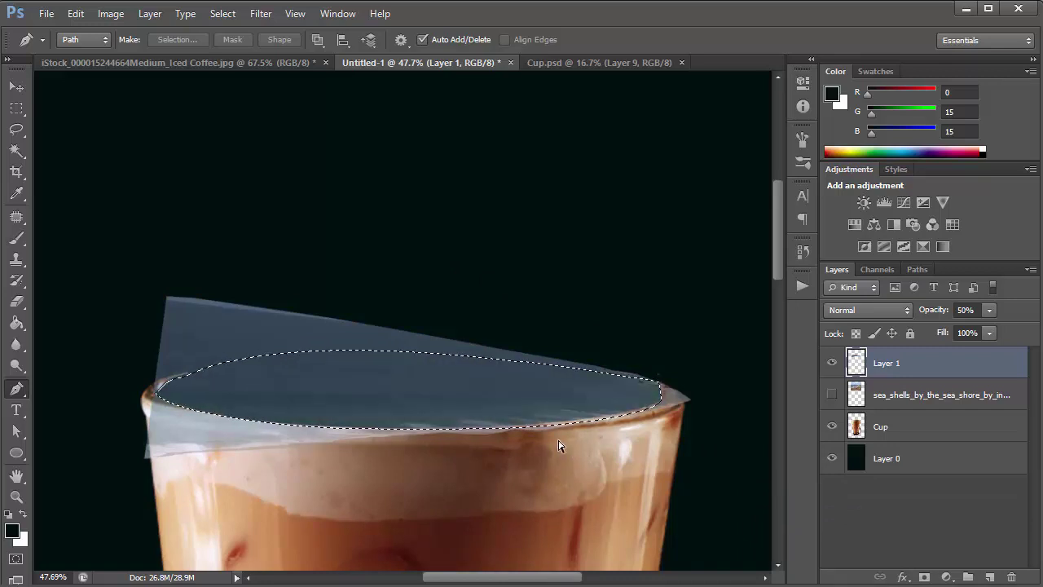
Invert the oval selection, delete Layer 1's fill outside the oval, and deselect.
{"action": "key", "text": "Delete"}
{"action": "key", "text": "ctrl+z"}
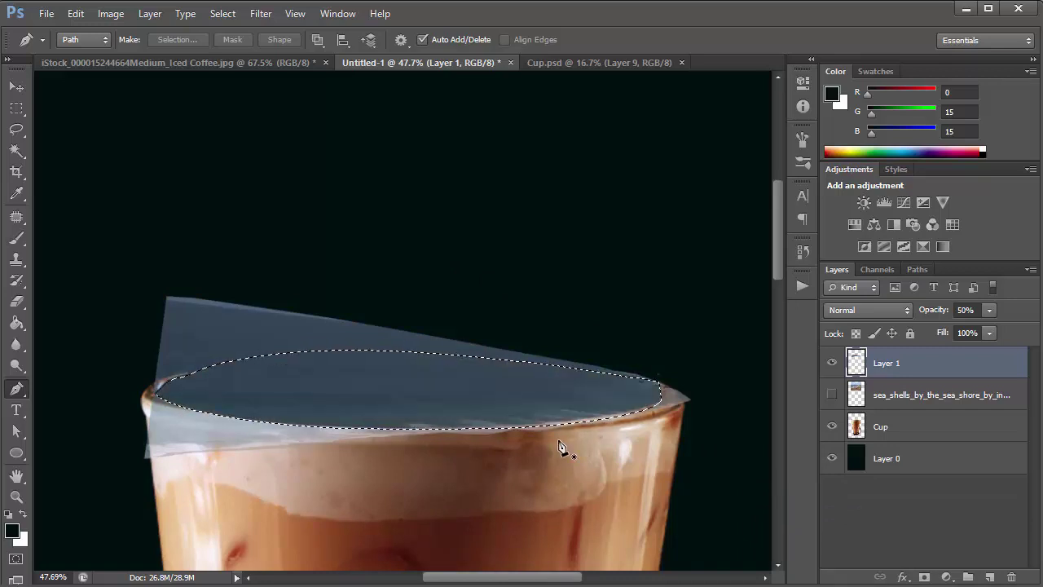
{"action": "key", "text": "ctrl+shift+i"}
{"action": "key", "text": "Delete"}
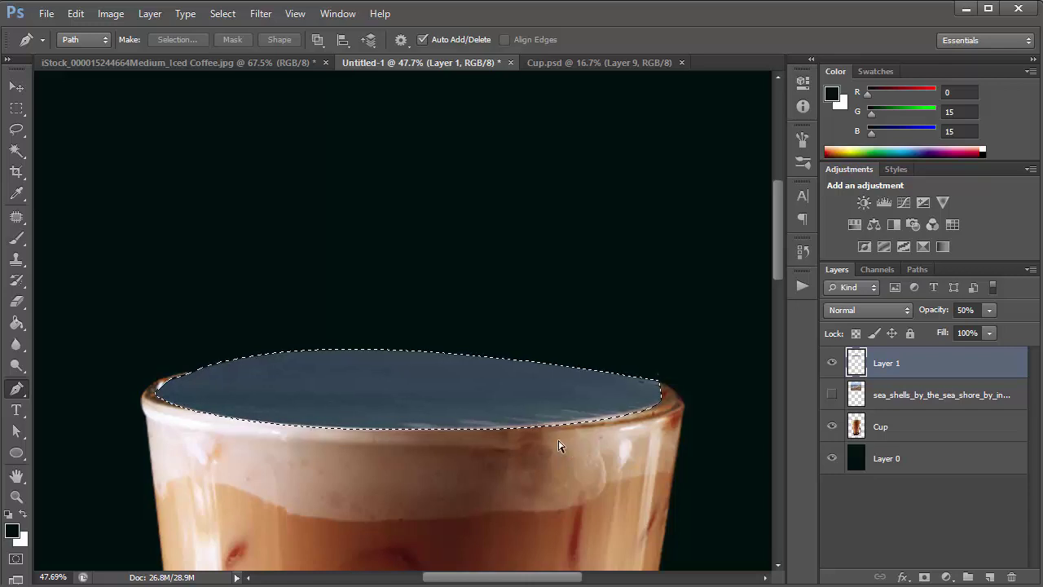
{"action": "key", "text": "ctrl+d"}
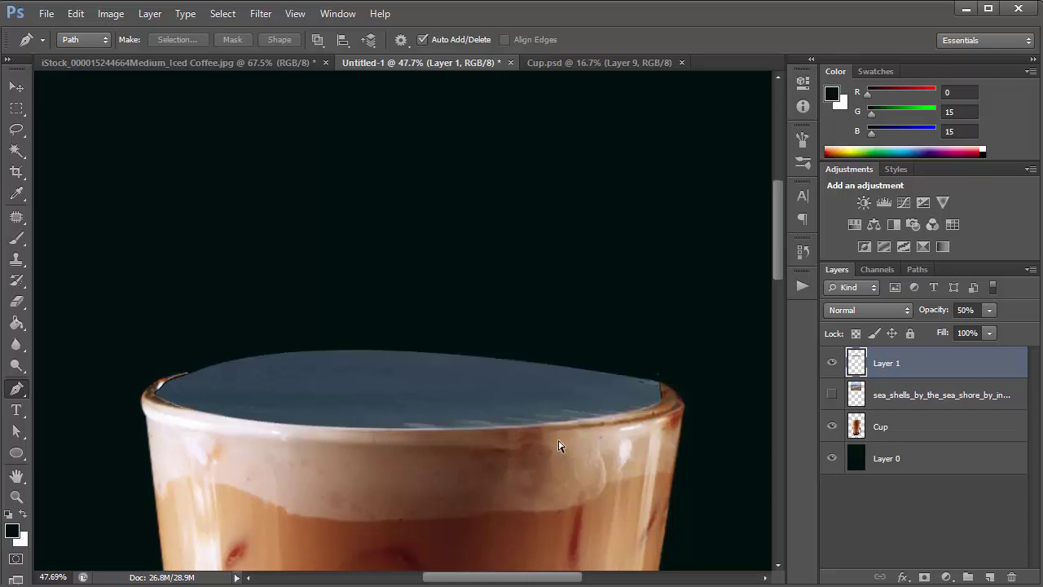
Widen the blue-grey oval slightly on both sides with Free Transform.
{"action": "left_click", "coordinate": [17, 87]}
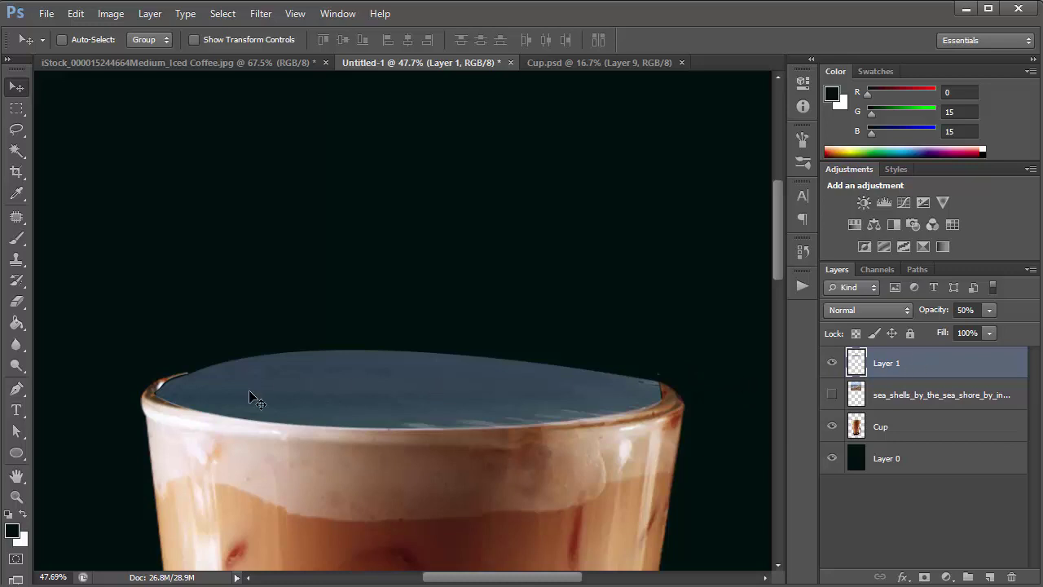
{"action": "key", "text": "ctrl+t"}
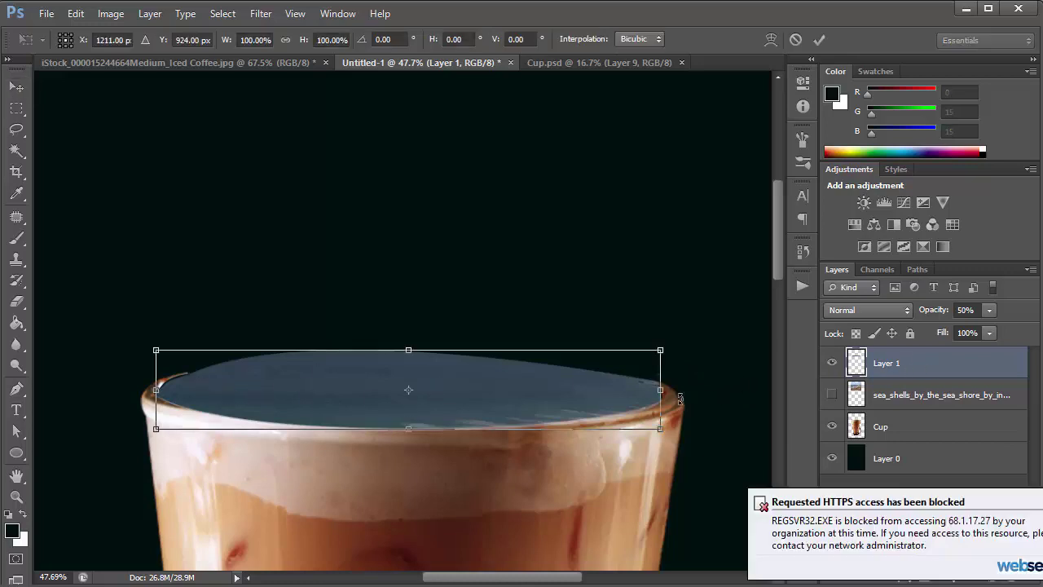
{"action": "left_click_drag", "start_coordinate": [658, 390], "coordinate": [668, 390]}
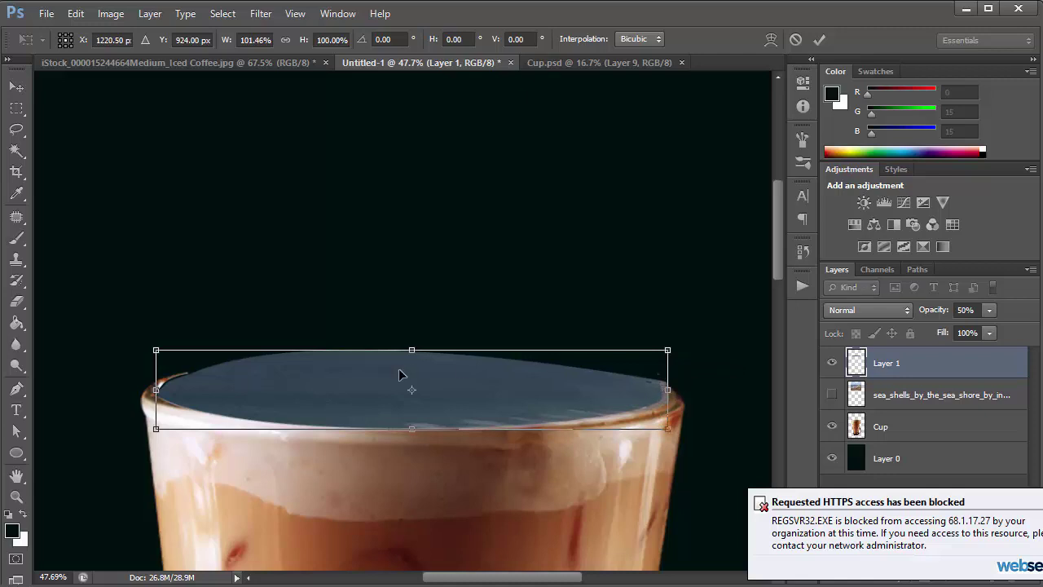
{"action": "left_click_drag", "start_coordinate": [155, 389], "coordinate": [149, 389]}
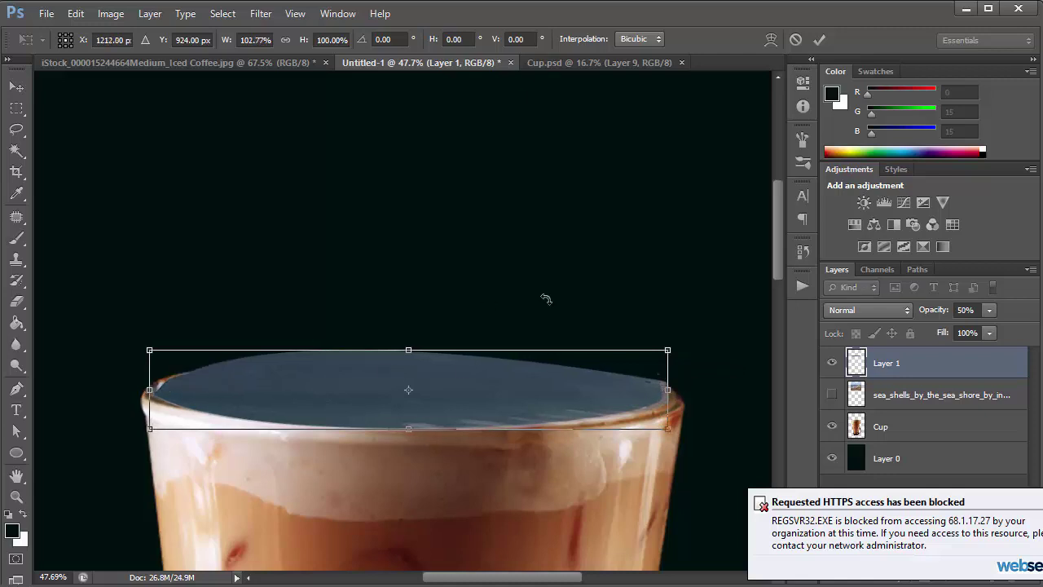
{"action": "key", "text": "Return"}
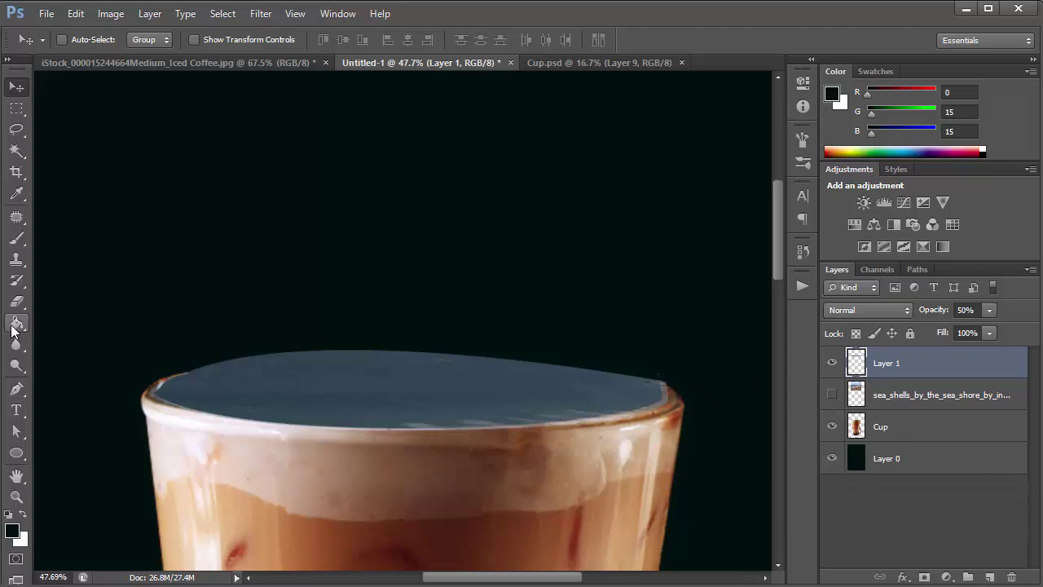
Stretch the oval again to about 101% width and 102% height.
{"action": "left_click", "coordinate": [17, 301]}
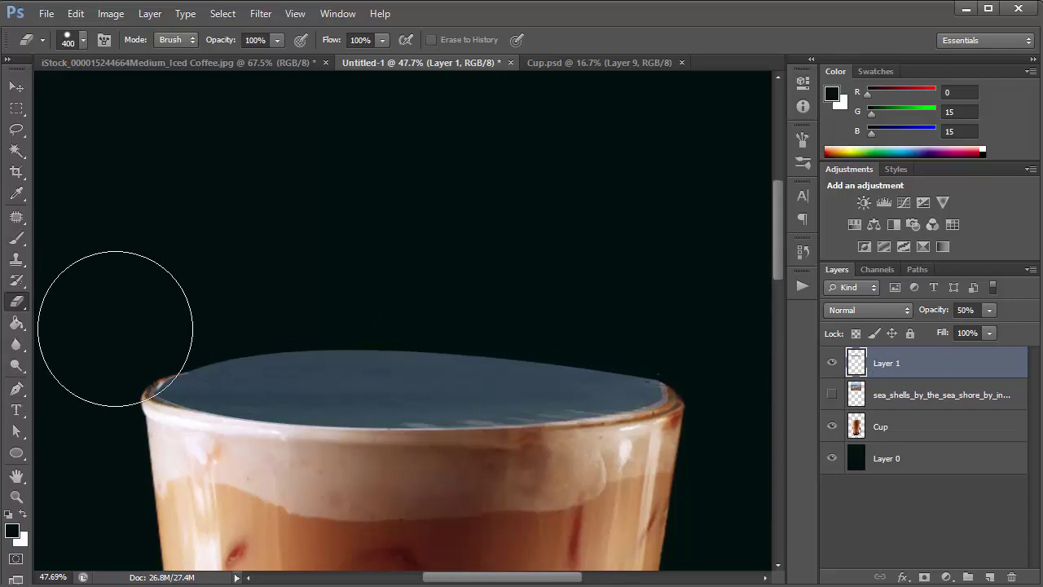
{"action": "key", "text": "ctrl+t"}
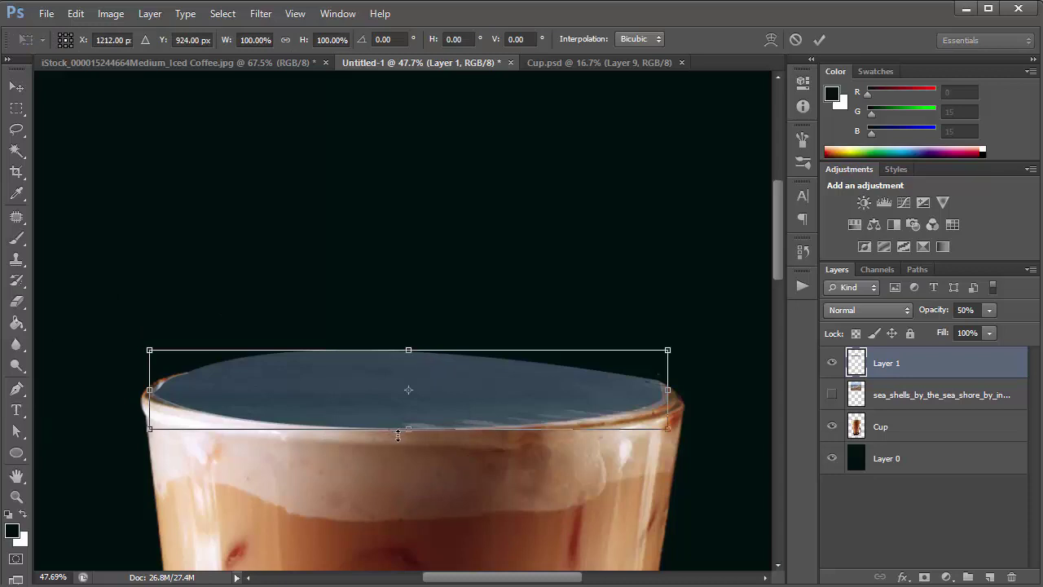
{"action": "left_click_drag", "start_coordinate": [405, 434], "coordinate": [403, 434]}
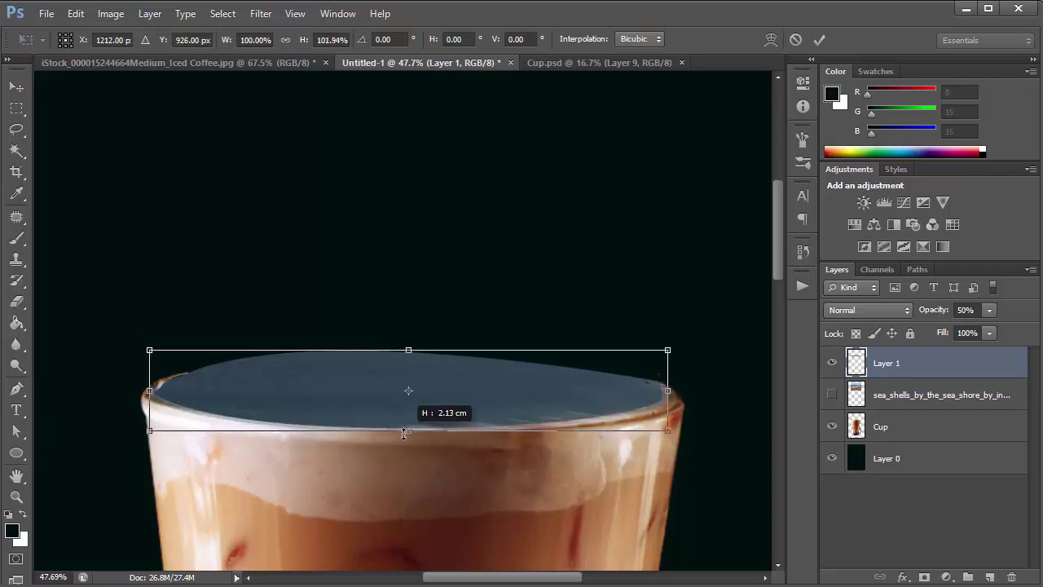
{"action": "left_click_drag", "start_coordinate": [667, 391], "coordinate": [672, 389]}
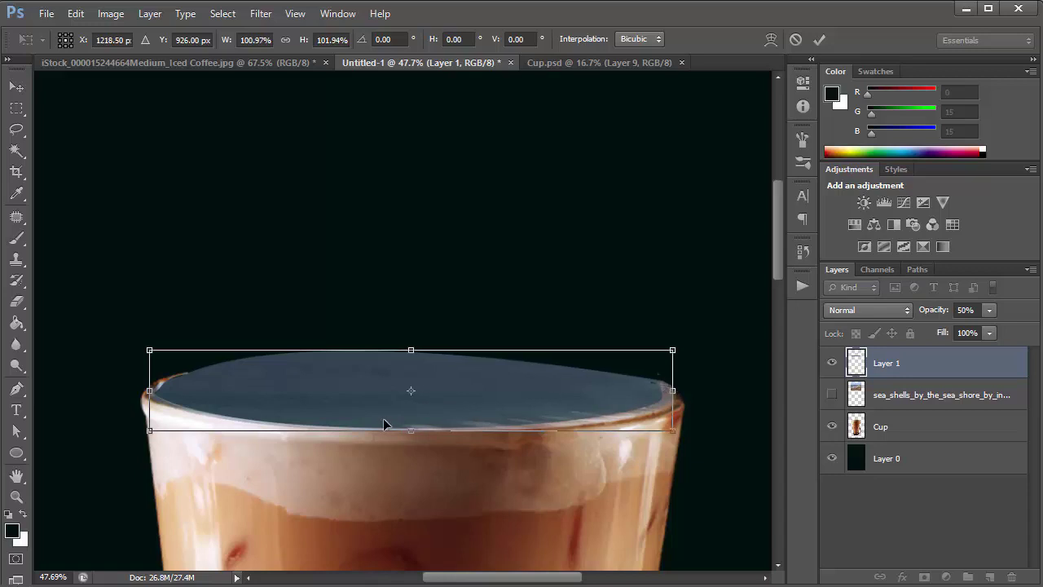
Apply the transform, set Layer 1 opacity to 10% then 100%, and shrink the eraser to 200.
{"action": "key", "text": "Return"}
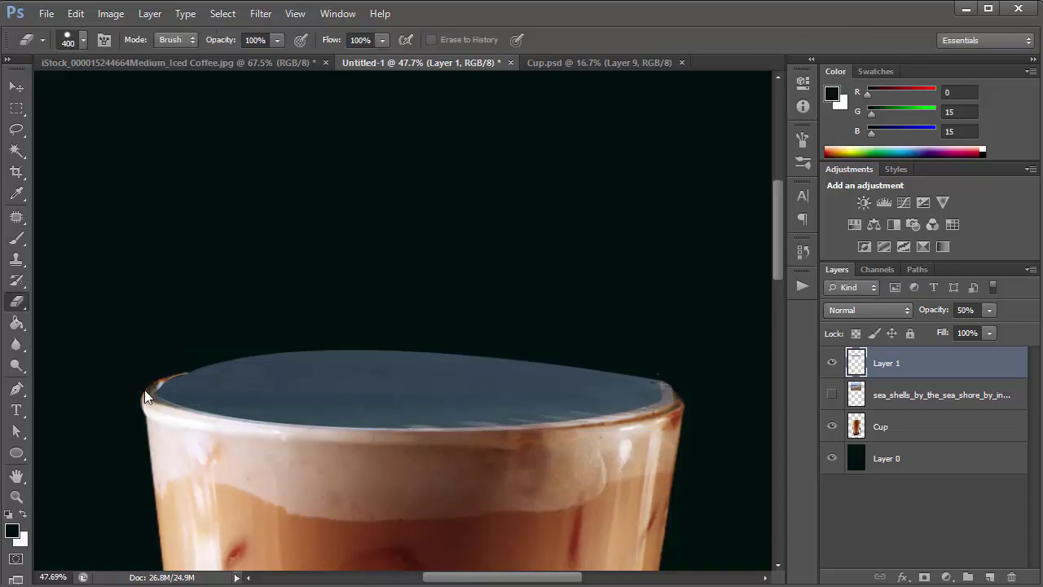
{"action": "left_click", "coordinate": [964, 309]}
{"action": "type", "text": "10"}
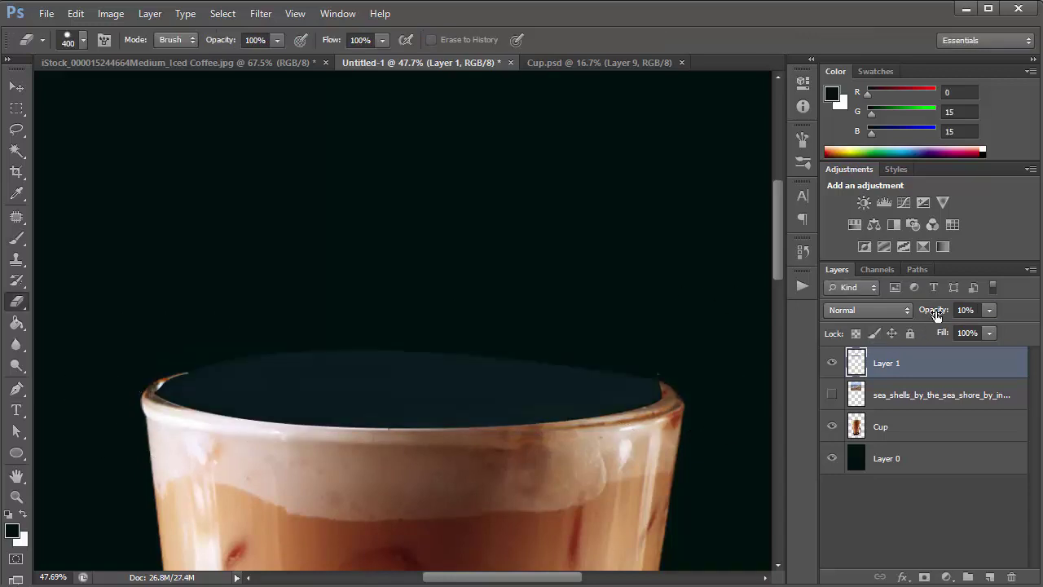
{"action": "key", "text": "Return"}
{"action": "left_click", "coordinate": [965, 309]}
{"action": "type", "text": "100"}
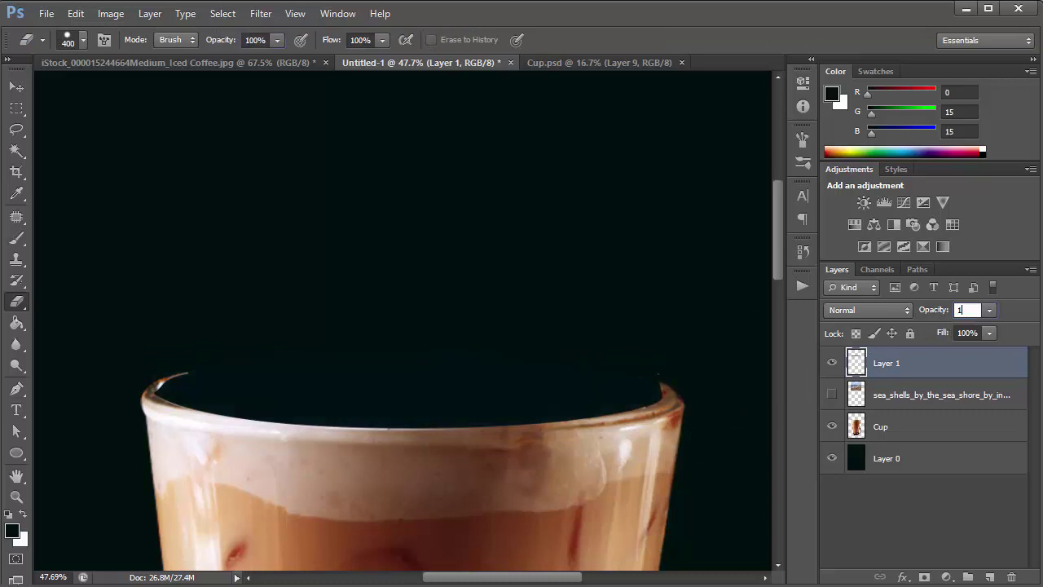
{"action": "key", "text": "Return"}
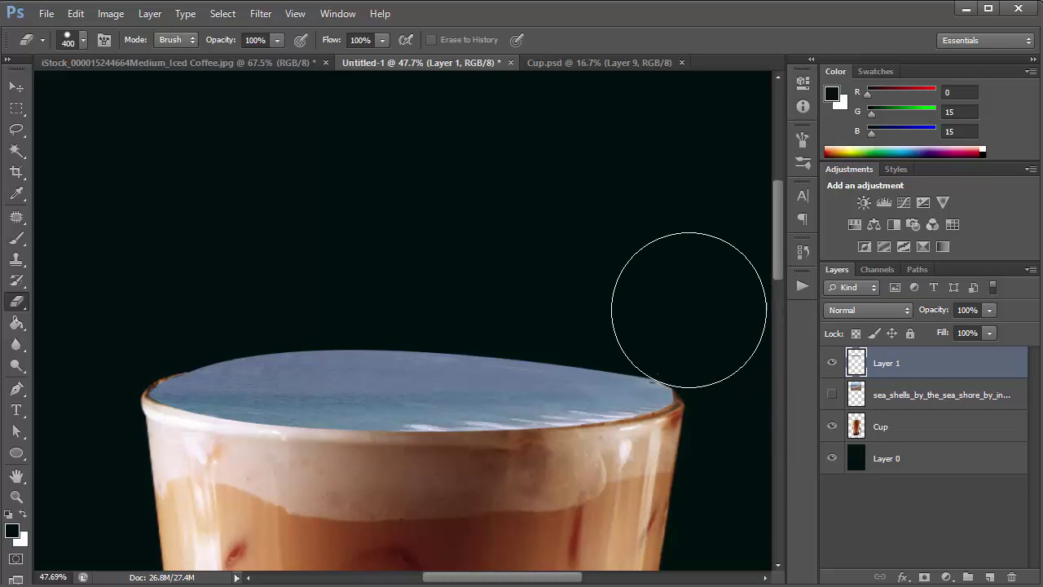
{"action": "key", "text": "bracketleft"}
{"action": "key", "text": "bracketleft"}
{"action": "key", "text": "bracketleft"}
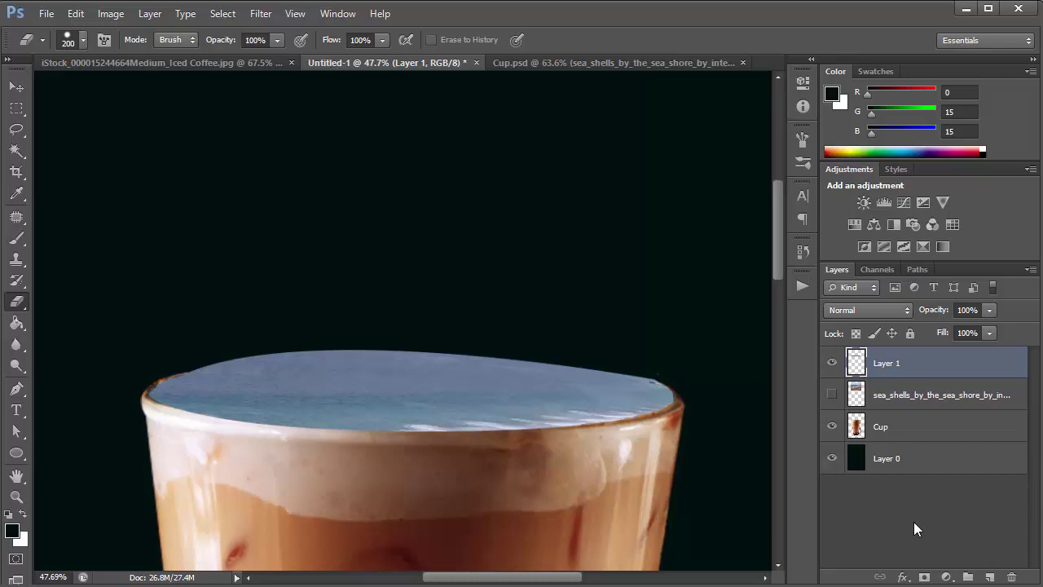
Create a new layer named 'Fade', clipped to Layer 1 via Use Previous Layer.
{"action": "key", "text": "ctrl+shift+n"}
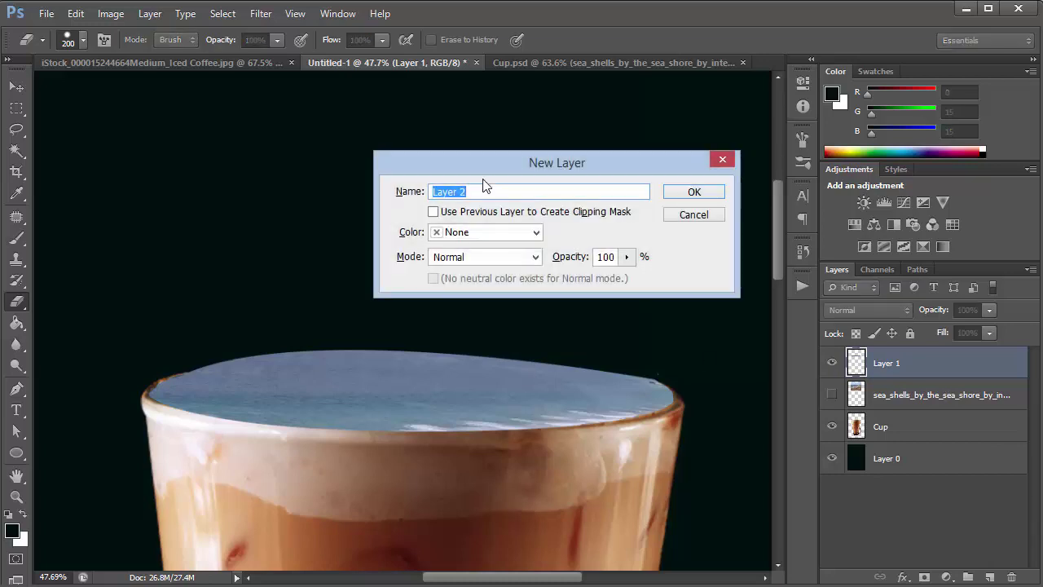
{"action": "type", "text": "Fade"}
{"action": "left_click", "coordinate": [432, 212]}
{"action": "left_click", "coordinate": [700, 192]}
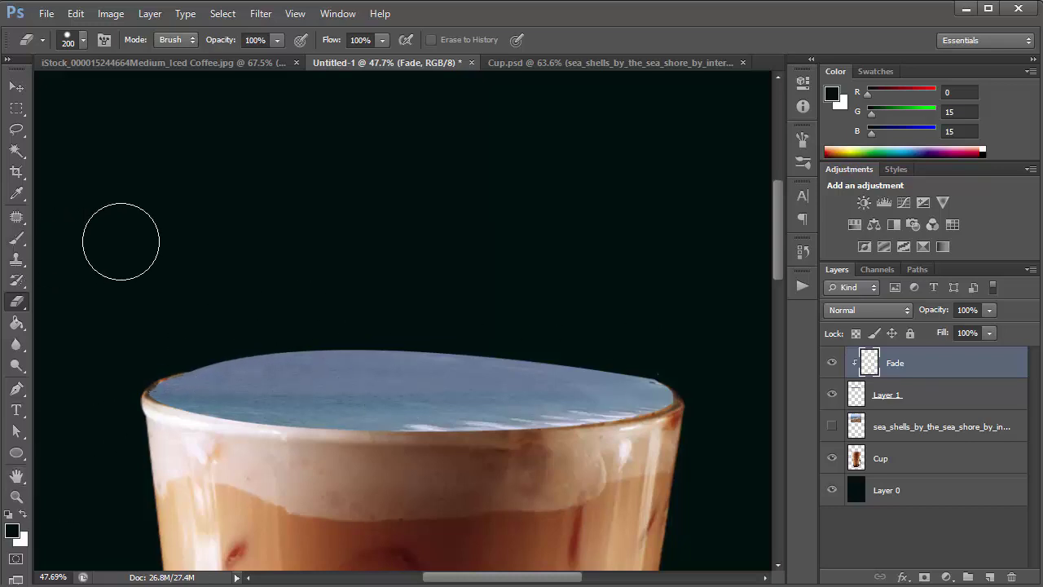
Paint dark strokes over the liquid top on Fade, then undo the stray shadow.
{"action": "key", "text": "b"}
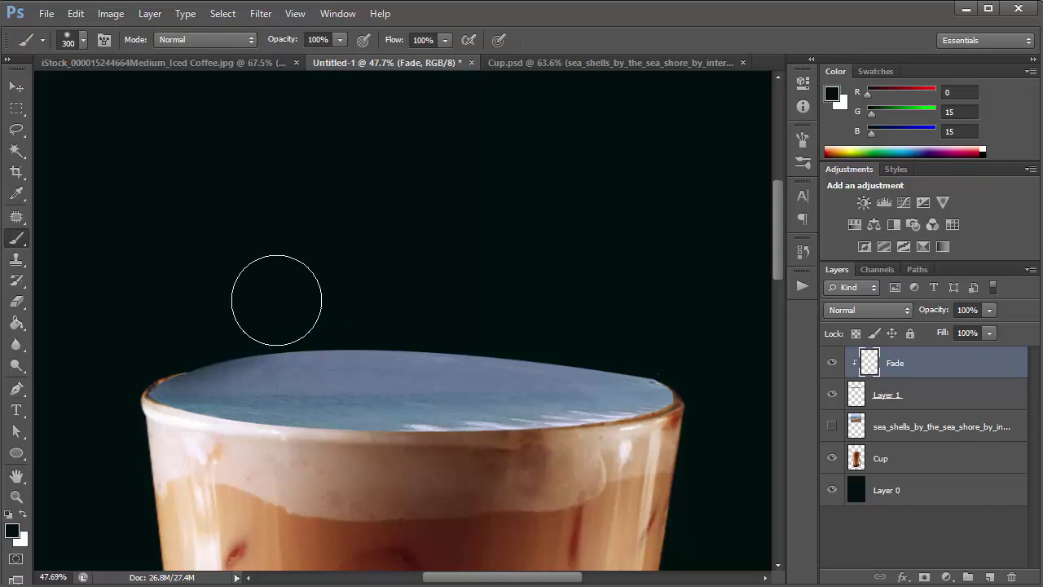
{"action": "mouse_move", "coordinate": [249, 338]}
{"action": "left_mouse_down"}
{"action": "mouse_move", "coordinate": [205, 396]}
{"action": "mouse_move", "coordinate": [260, 423]}
{"action": "mouse_move", "coordinate": [373, 419]}
{"action": "mouse_move", "coordinate": [402, 431]}
{"action": "left_mouse_up"}
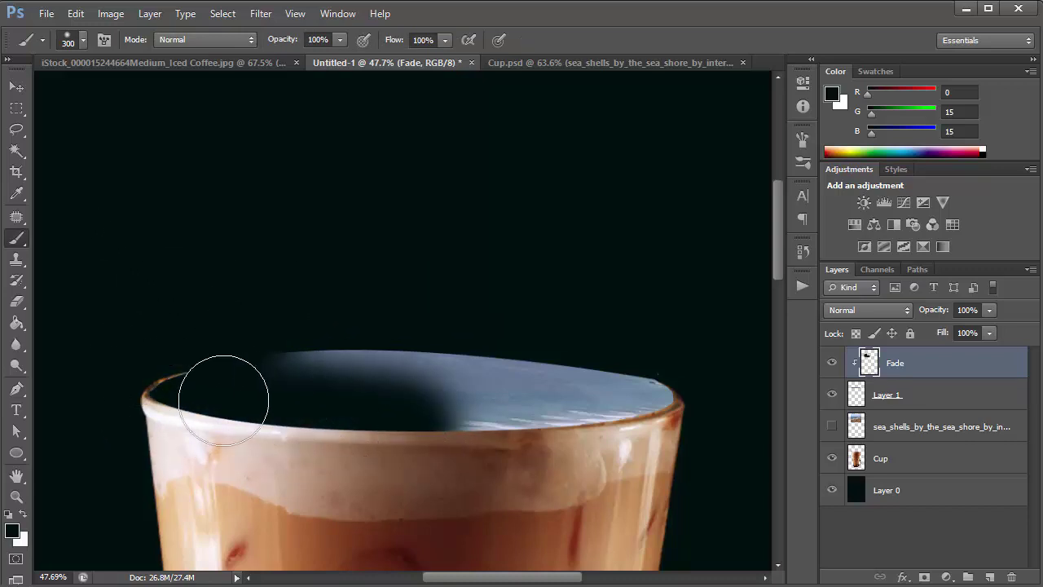
{"action": "mouse_move", "coordinate": [226, 378]}
{"action": "left_mouse_down"}
{"action": "mouse_move", "coordinate": [221, 418]}
{"action": "mouse_move", "coordinate": [210, 373]}
{"action": "mouse_move", "coordinate": [396, 414]}
{"action": "mouse_move", "coordinate": [355, 427]}
{"action": "left_mouse_up"}
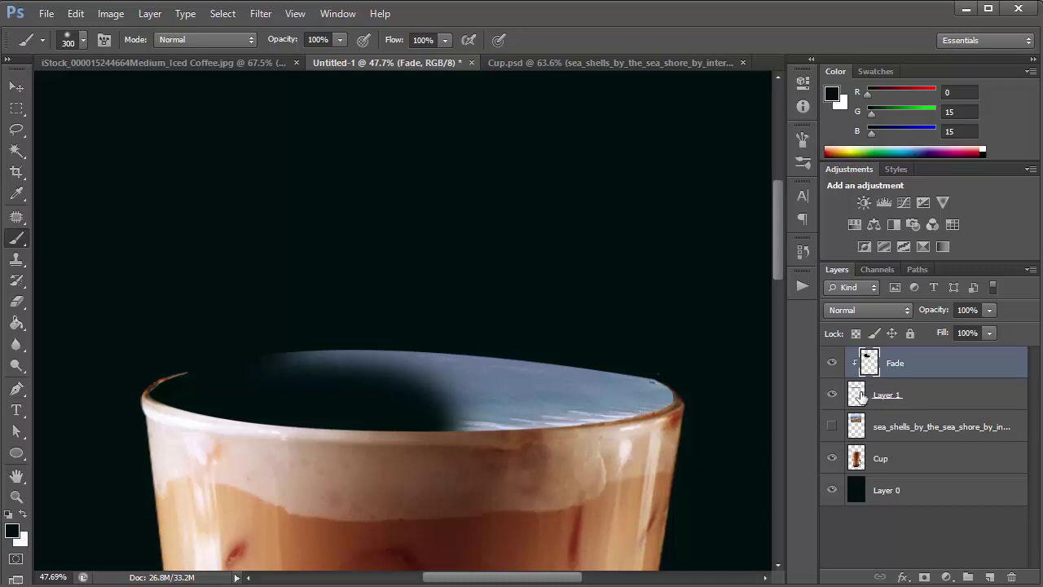
{"action": "left_click", "coordinate": [856, 396]}
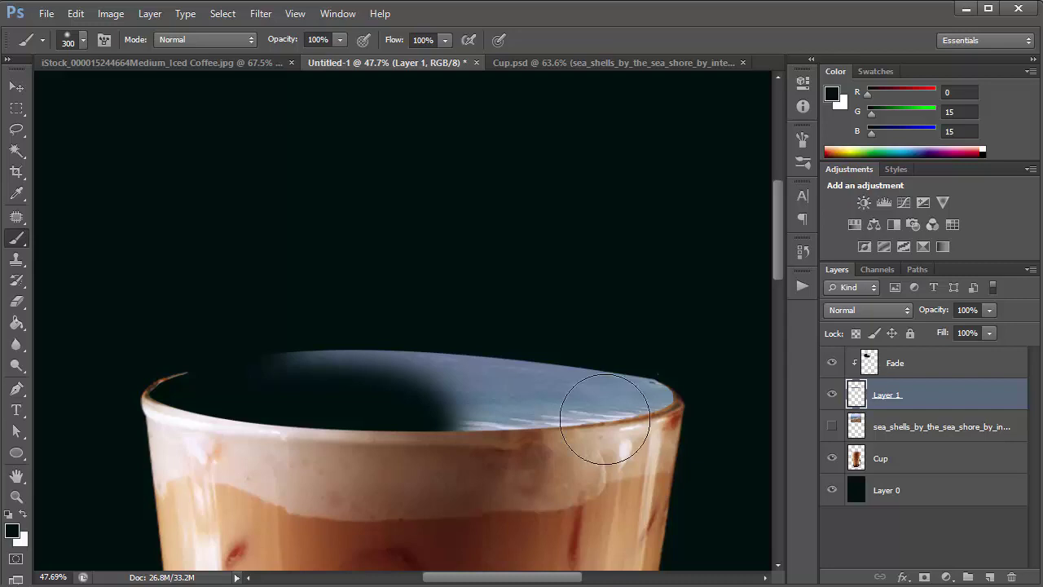
{"action": "left_click", "coordinate": [910, 361]}
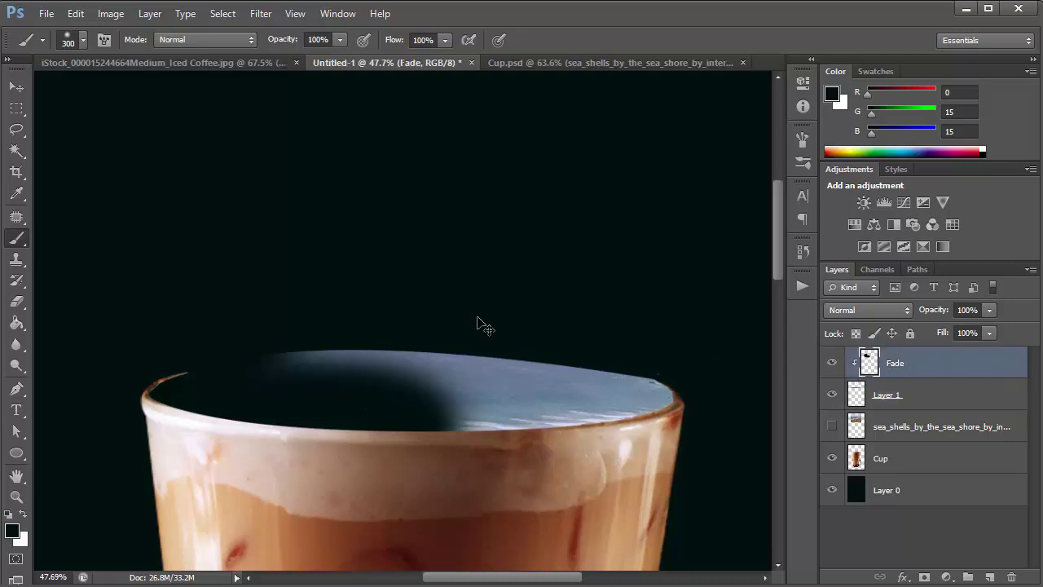
{"action": "key", "text": "ctrl+z"}
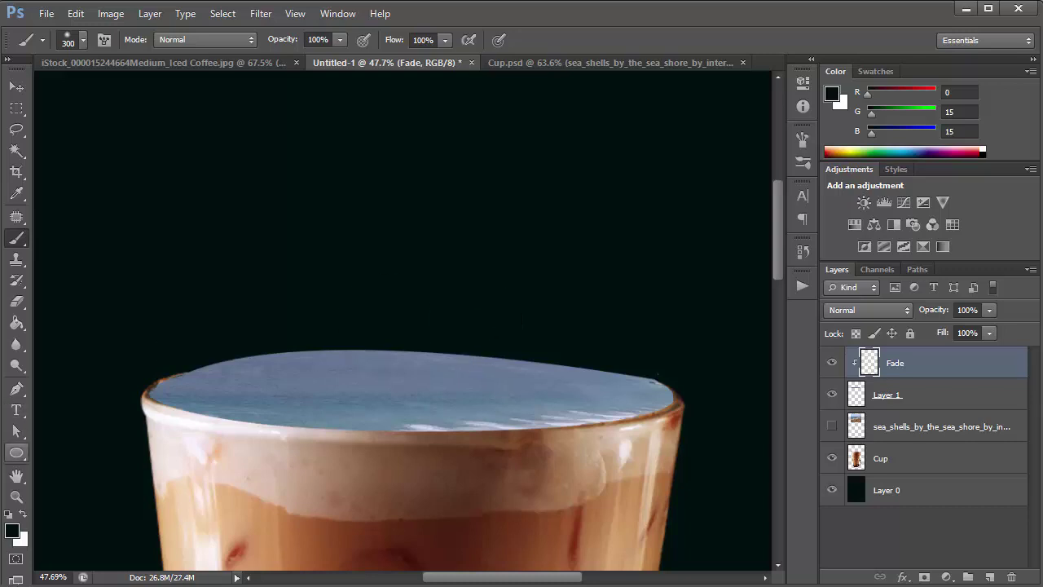
Darken the liquid's back edge with 500 and 300 px brushes, then duplicate Fade.
{"action": "left_click", "coordinate": [12, 531]}
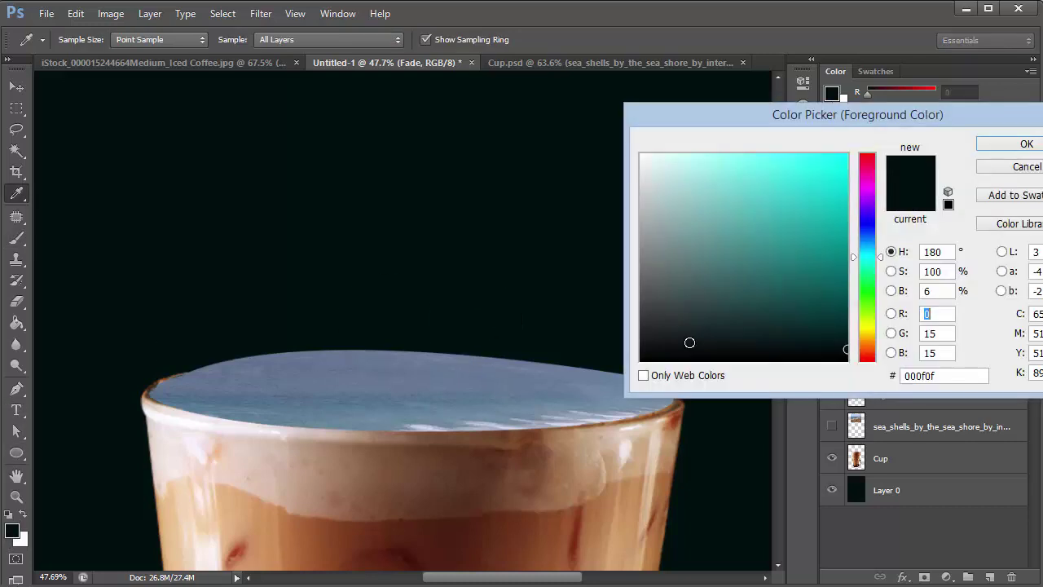
{"action": "left_click", "coordinate": [1035, 143]}
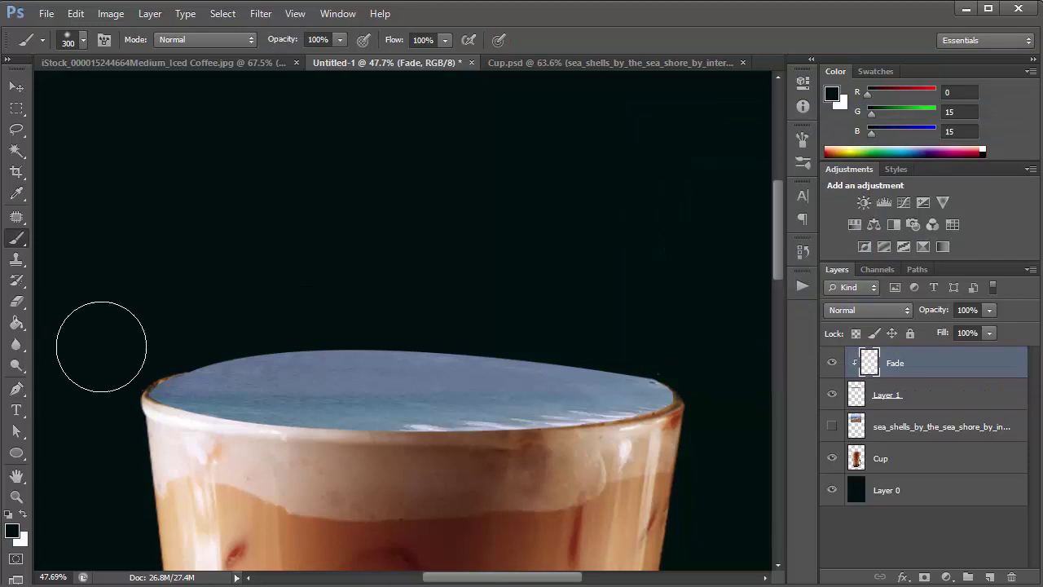
{"action": "key", "text": "bracketright"}
{"action": "key", "text": "bracketright"}
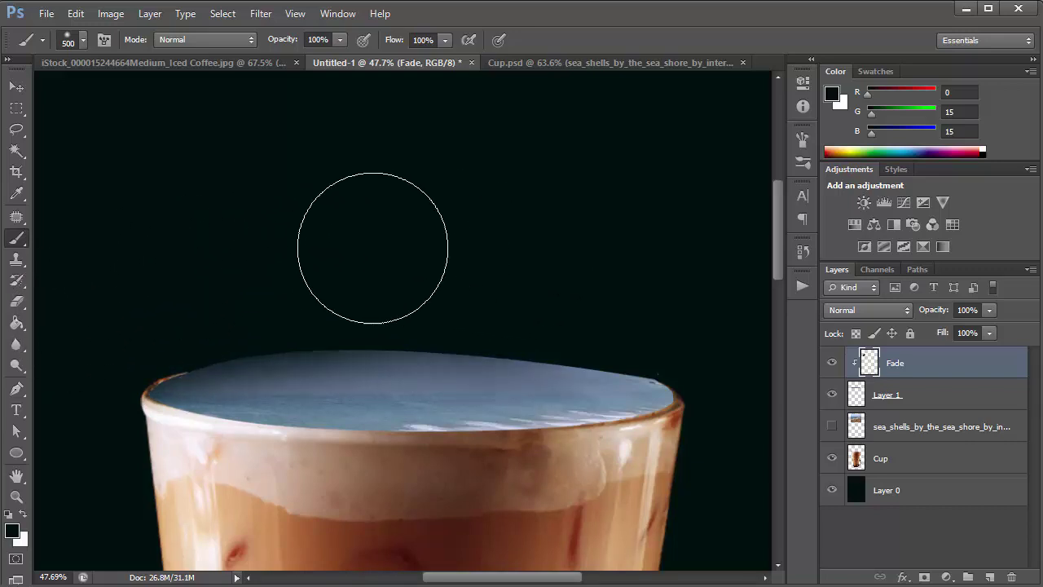
{"action": "left_click", "coordinate": [493, 303]}
{"action": "key", "text": "bracketleft"}
{"action": "key", "text": "bracketleft"}
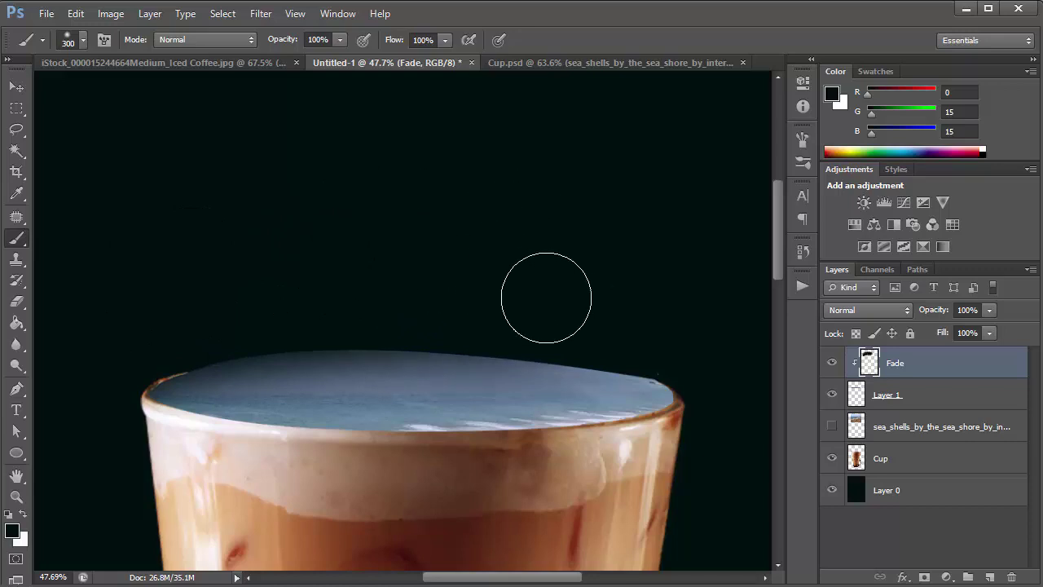
{"action": "mouse_move", "coordinate": [595, 306]}
{"action": "left_mouse_down"}
{"action": "mouse_move", "coordinate": [560, 307]}
{"action": "mouse_move", "coordinate": [671, 322]}
{"action": "mouse_move", "coordinate": [696, 343]}
{"action": "mouse_move", "coordinate": [666, 319]}
{"action": "mouse_move", "coordinate": [683, 327]}
{"action": "mouse_move", "coordinate": [531, 298]}
{"action": "mouse_move", "coordinate": [379, 294]}
{"action": "left_mouse_up"}
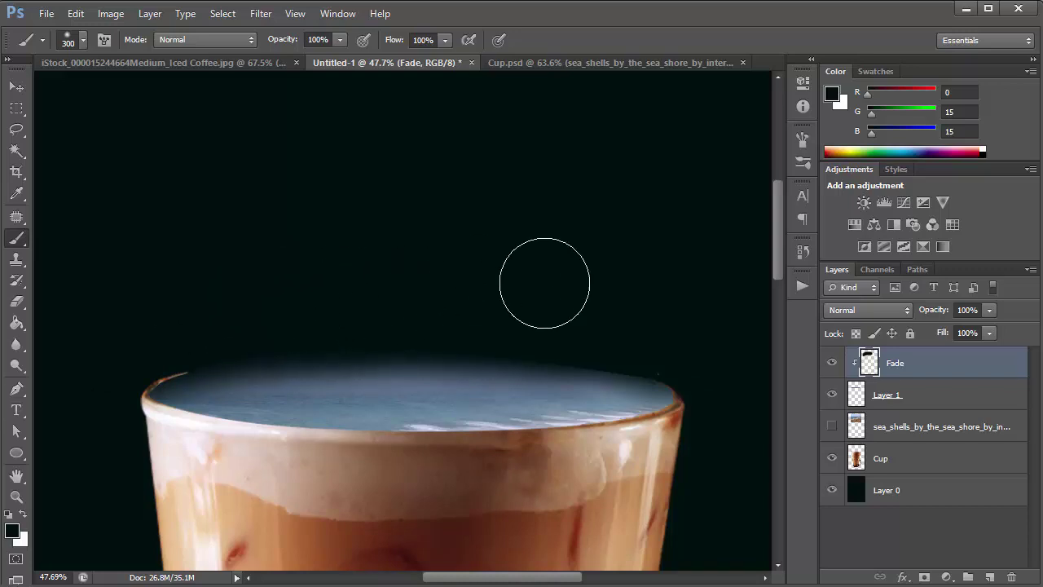
{"action": "mouse_move", "coordinate": [493, 298]}
{"action": "left_mouse_down"}
{"action": "mouse_move", "coordinate": [708, 335]}
{"action": "mouse_move", "coordinate": [450, 287]}
{"action": "left_mouse_up"}
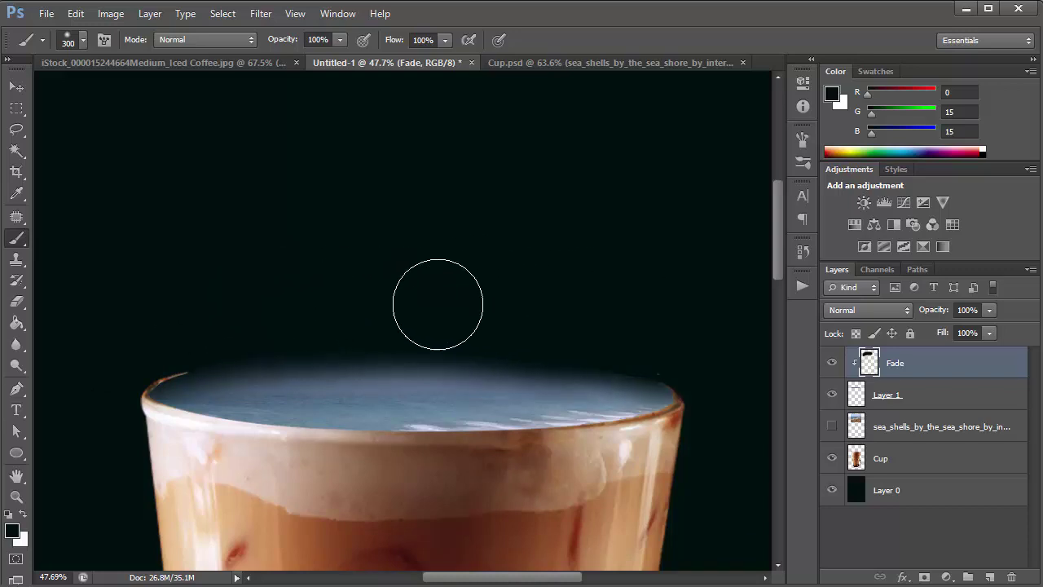
{"action": "mouse_move", "coordinate": [611, 319]}
{"action": "left_mouse_down"}
{"action": "mouse_move", "coordinate": [663, 319]}
{"action": "mouse_move", "coordinate": [231, 244]}
{"action": "mouse_move", "coordinate": [138, 302]}
{"action": "mouse_move", "coordinate": [158, 315]}
{"action": "left_mouse_up"}
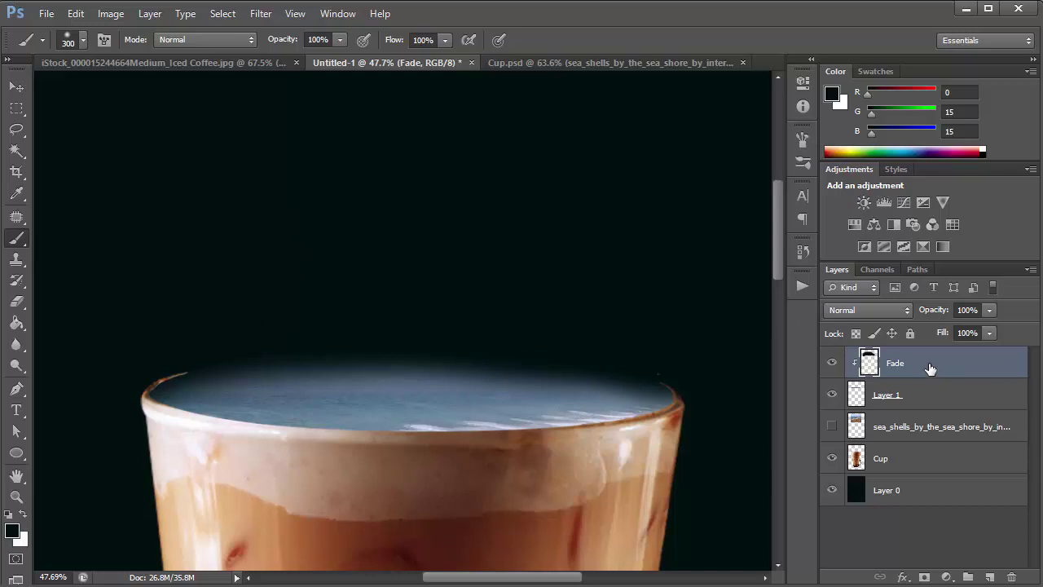
{"action": "key", "text": "ctrl+j"}
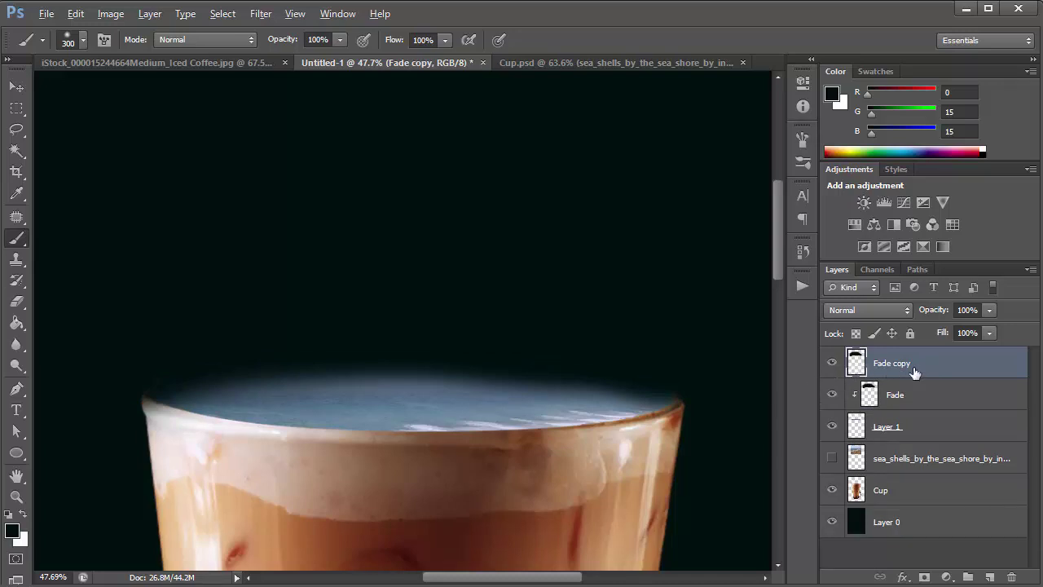
Clip, release, and delete the Fade copy layer.
{"action": "left_click", "coordinate": [859, 373], "text": "alt"}
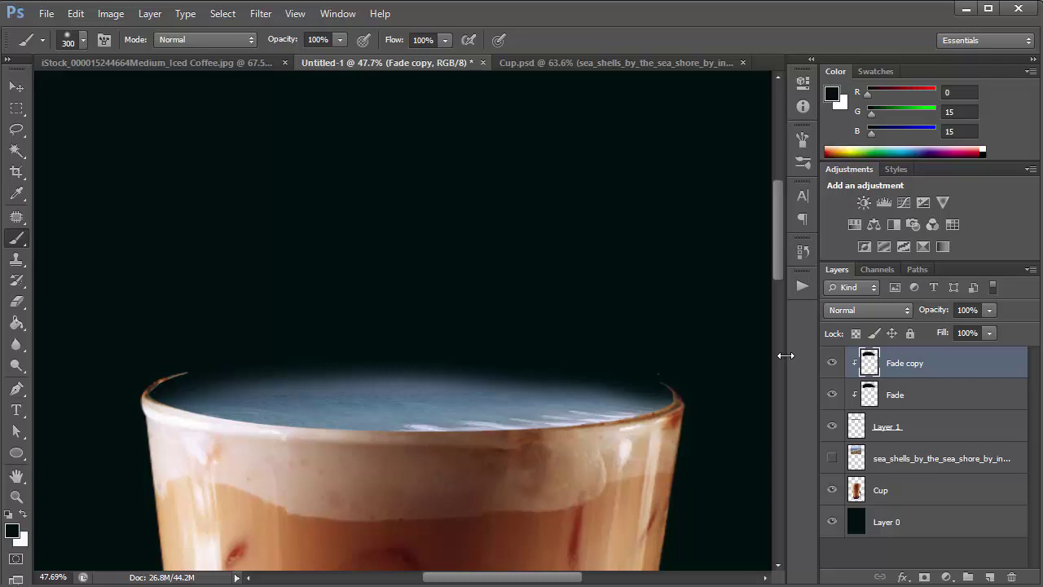
{"action": "key", "text": "ctrl+alt+g"}
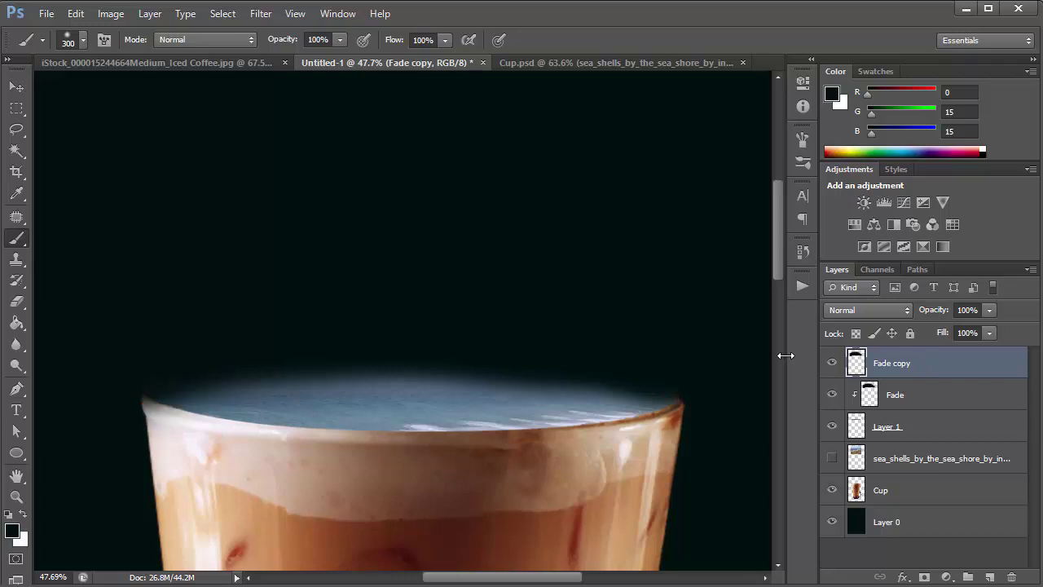
{"action": "key", "text": "Delete"}
Show the sea_shells beach photo layer and hide Layer 1's dark ellipse.
{"action": "left_click", "coordinate": [975, 434]}
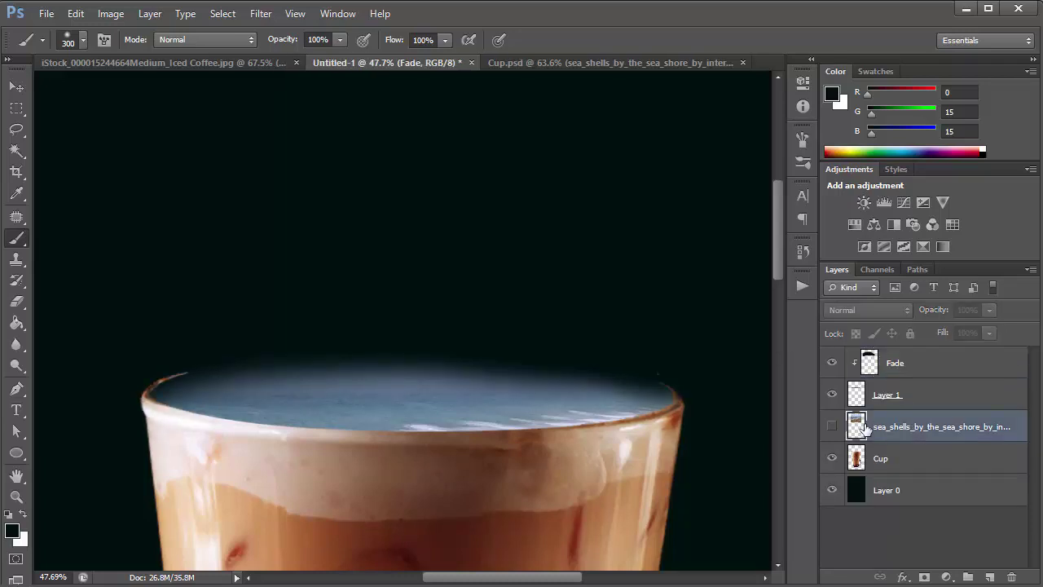
{"action": "left_click", "coordinate": [831, 426]}
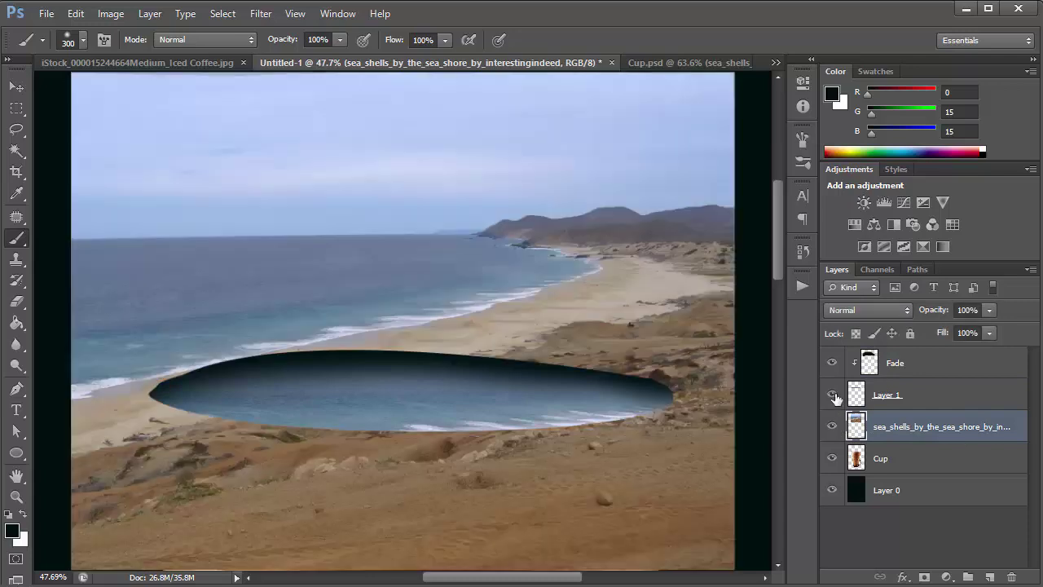
{"action": "left_click", "coordinate": [831, 395]}
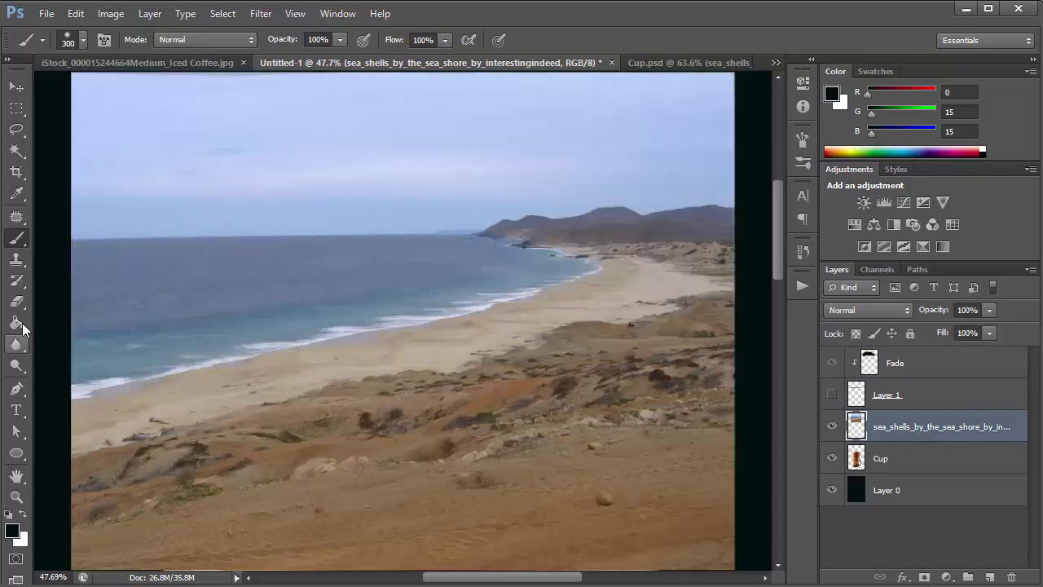
{"action": "left_click", "coordinate": [16, 391]}
Outline the sea with a closed Pen path, hide the beach photo, and copy it to Layer 2.
{"action": "left_click", "coordinate": [52, 406]}
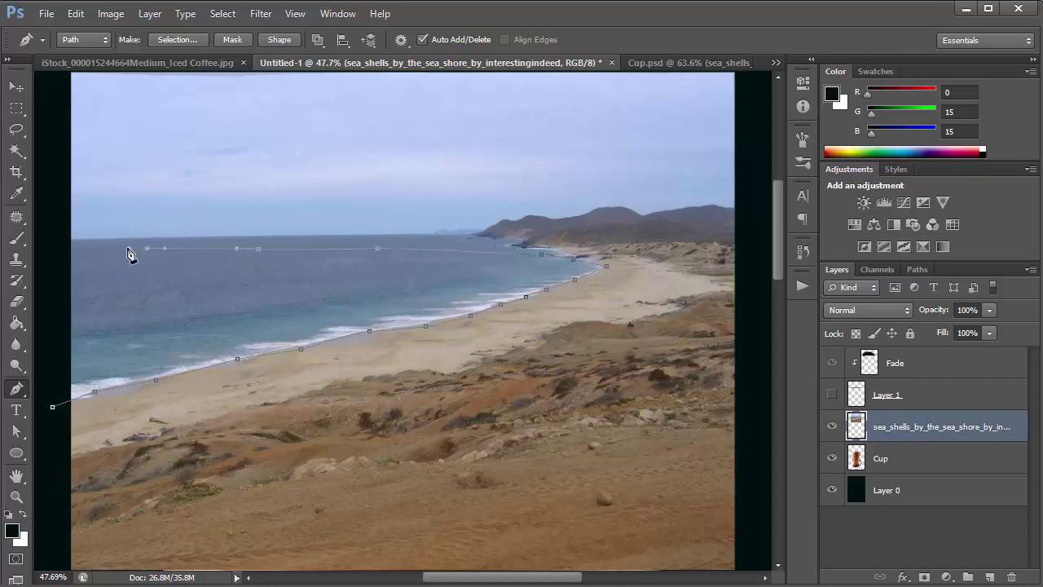
{"action": "left_click_drag", "start_coordinate": [55, 294], "coordinate": [51, 330]}
{"action": "left_click", "coordinate": [50, 404]}
{"action": "key", "text": "ctrl+Return"}
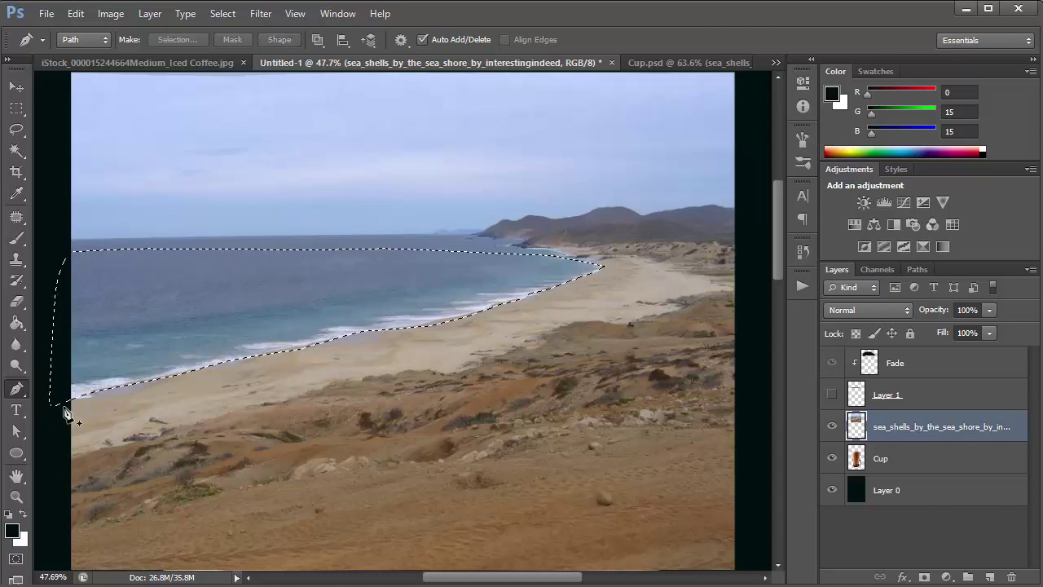
{"action": "left_click", "coordinate": [832, 426]}
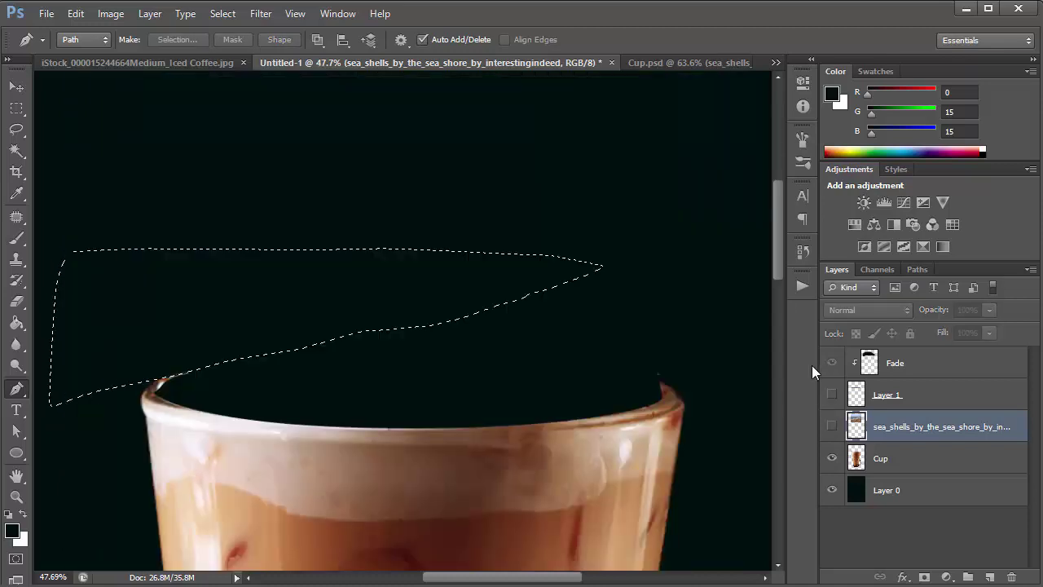
{"action": "key", "text": "ctrl+j"}
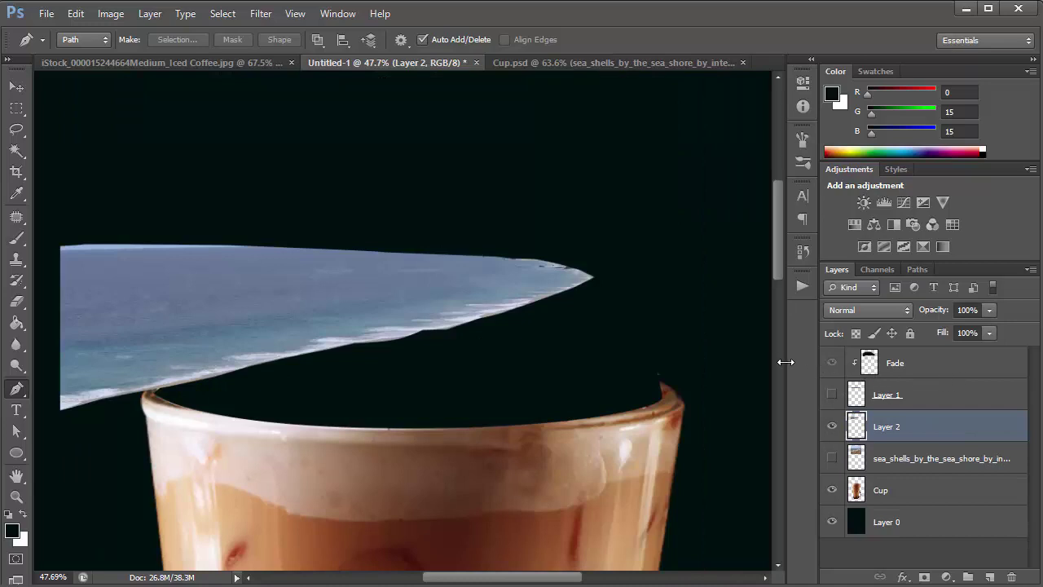
Move Layer 2 to the top, show Layer 1, clip Layer 2 to Fade, and position it.
{"action": "left_click_drag", "start_coordinate": [865, 422], "coordinate": [878, 359]}
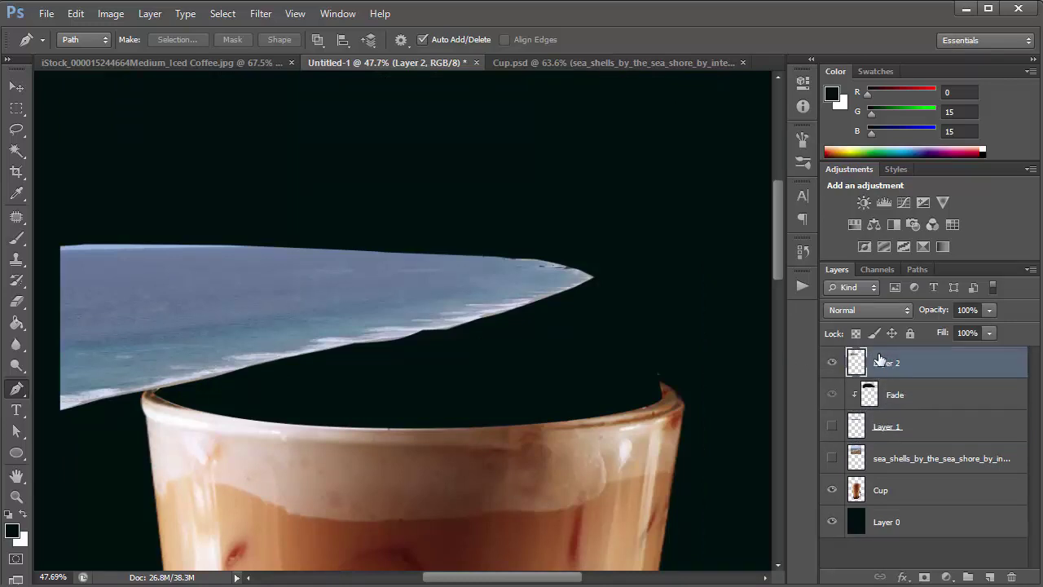
{"action": "left_click", "coordinate": [831, 428]}
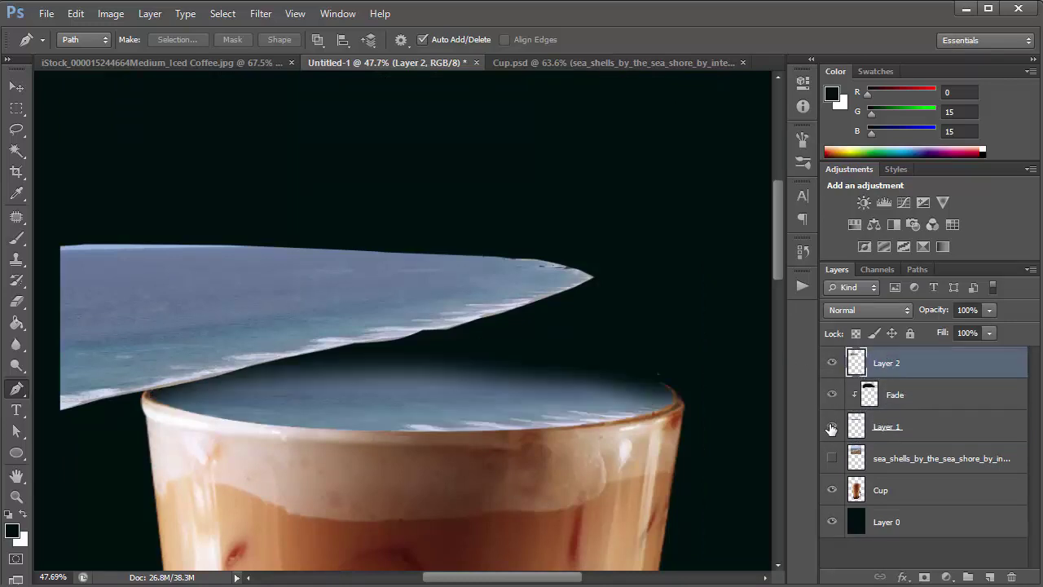
{"action": "left_click", "coordinate": [854, 376], "text": "alt"}
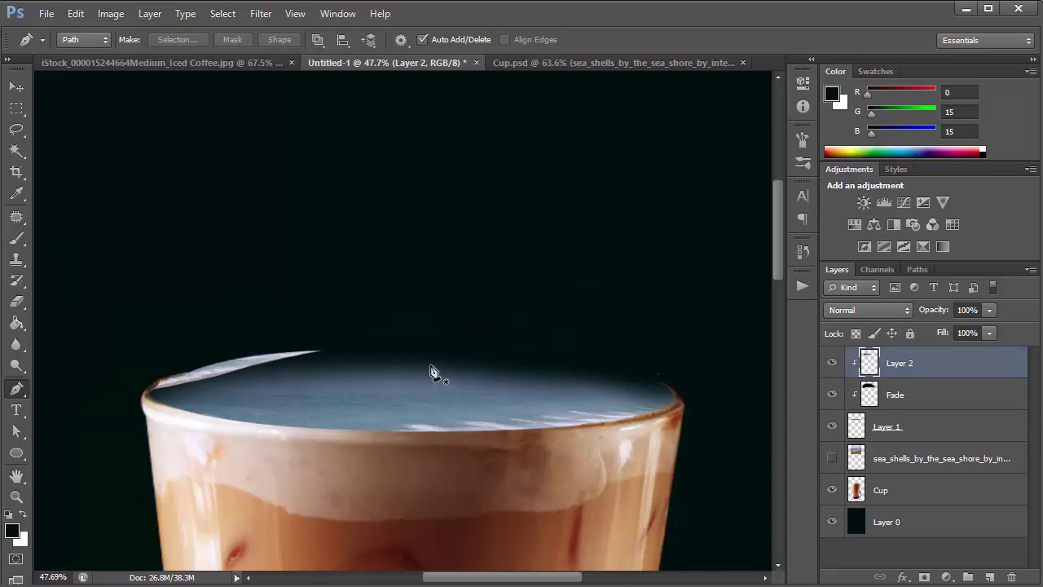
{"action": "left_click", "coordinate": [17, 91]}
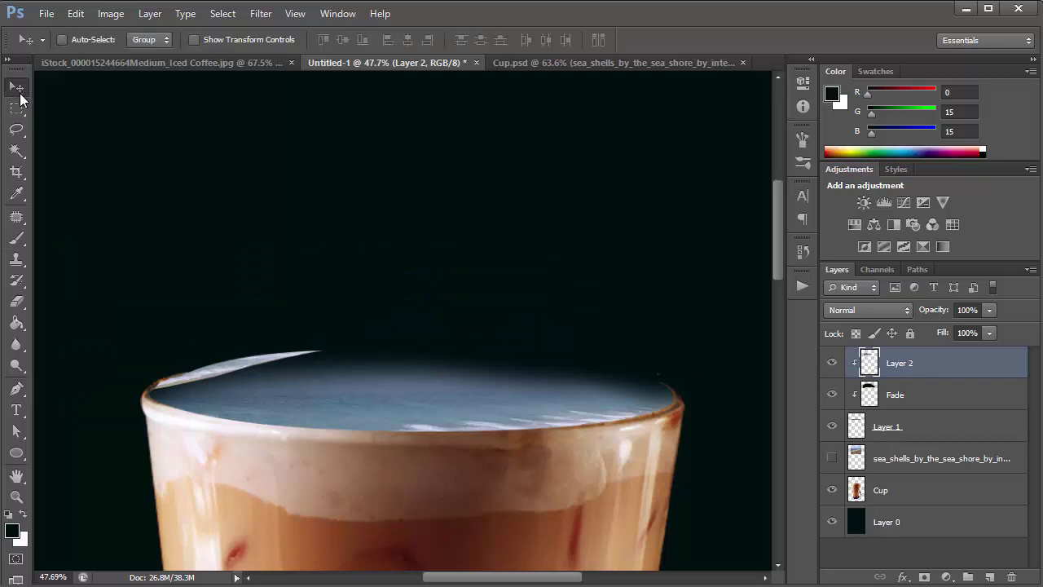
{"action": "left_click_drag", "start_coordinate": [297, 330], "coordinate": [363, 377]}
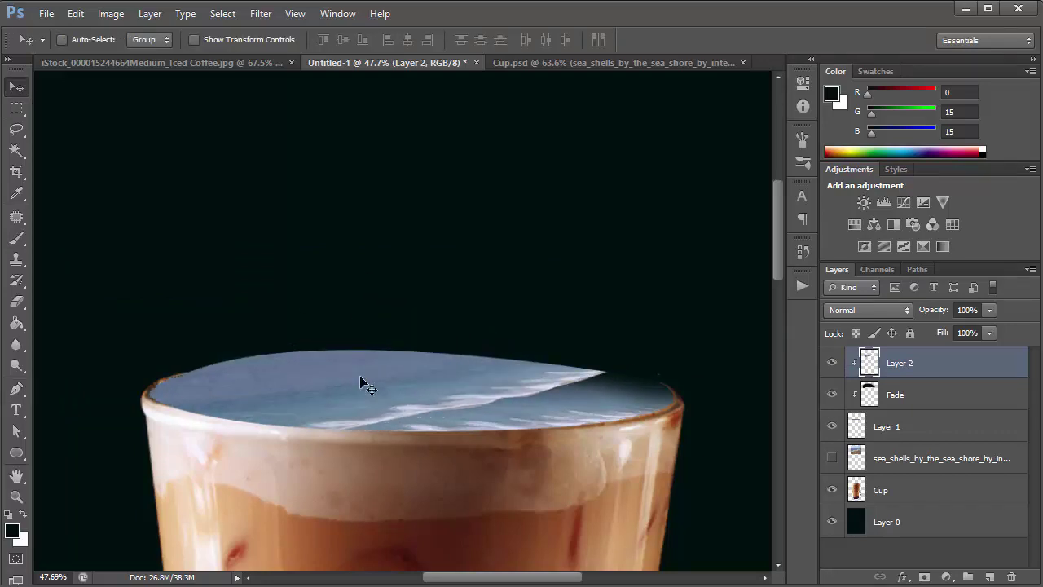
Rotate the sea strip about 9.4°, nudge it, and duplicate it as an unclipped Layer 2 copy.
{"action": "key", "text": "ctrl+t"}
{"action": "left_click_drag", "start_coordinate": [685, 298], "coordinate": [720, 333]}
{"action": "key", "text": "Return"}
{"action": "key", "text": "Up"}
{"action": "key", "text": "Up"}
{"action": "key", "text": "Up"}
{"action": "key", "text": "Up"}
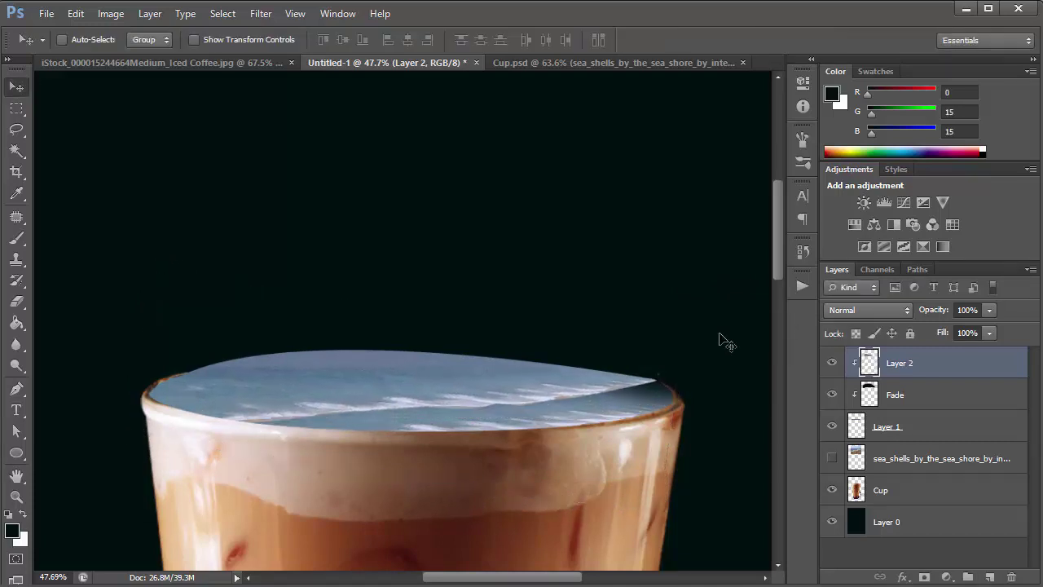
{"action": "key", "text": "Up"}
{"action": "key", "text": "Up"}
{"action": "key", "text": "Up"}
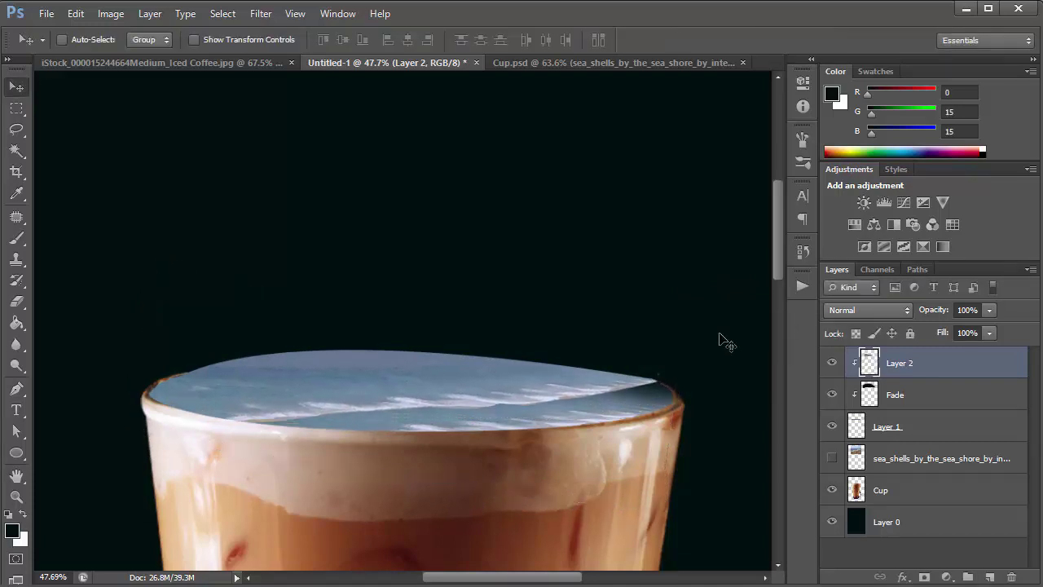
{"action": "key", "text": "Down"}
{"action": "key", "text": "Down"}
{"action": "key", "text": "Down"}
{"action": "key", "text": "Down"}
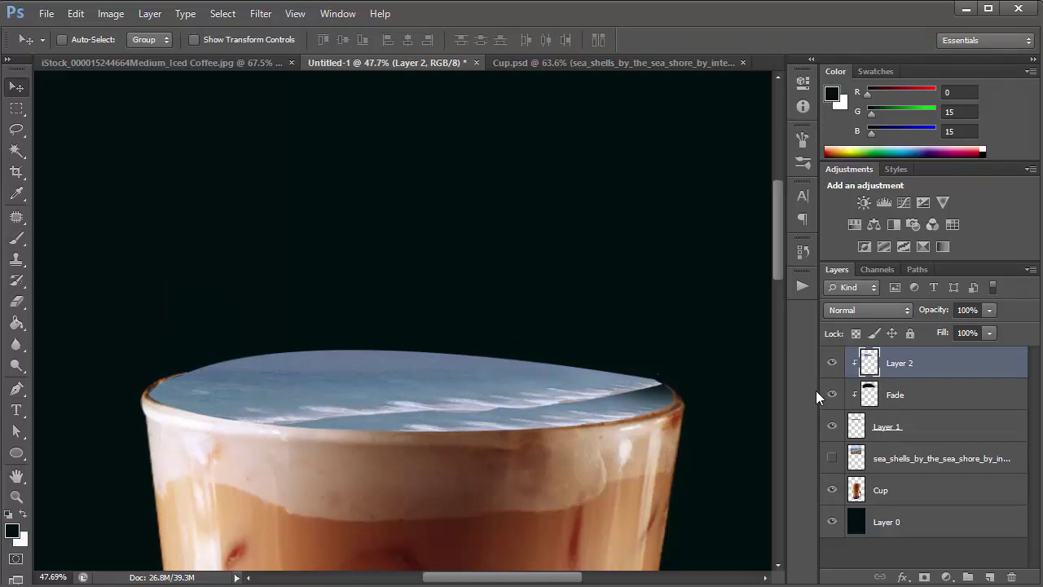
{"action": "key", "text": "ctrl+j"}
{"action": "key", "text": "ctrl+alt+g"}
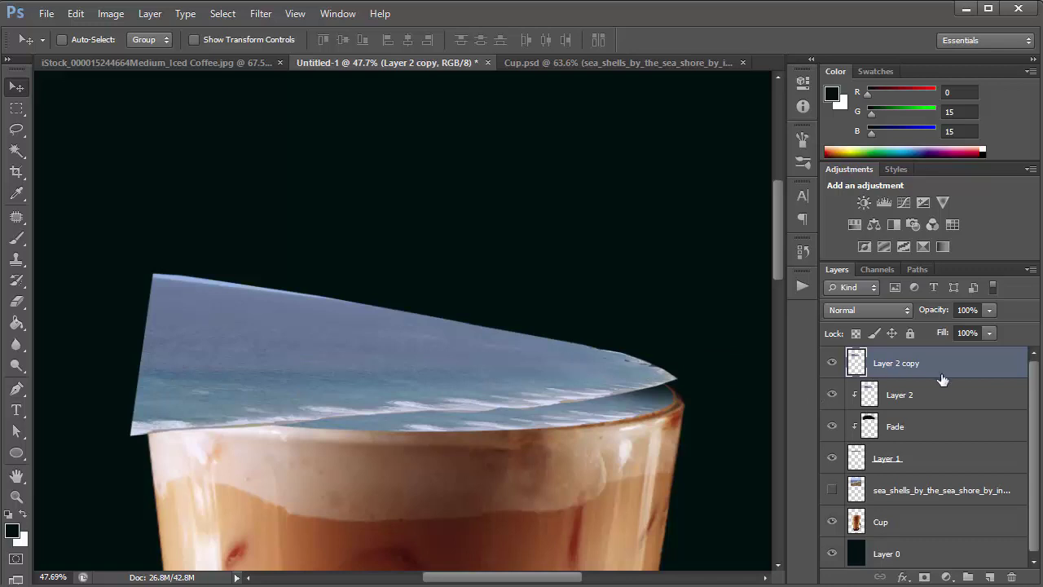
Clip Layer 2 copy to the cup top, reposition it, and shift Layer 2 about 1.61 cm sideways.
{"action": "left_click", "coordinate": [857, 370], "text": "alt"}
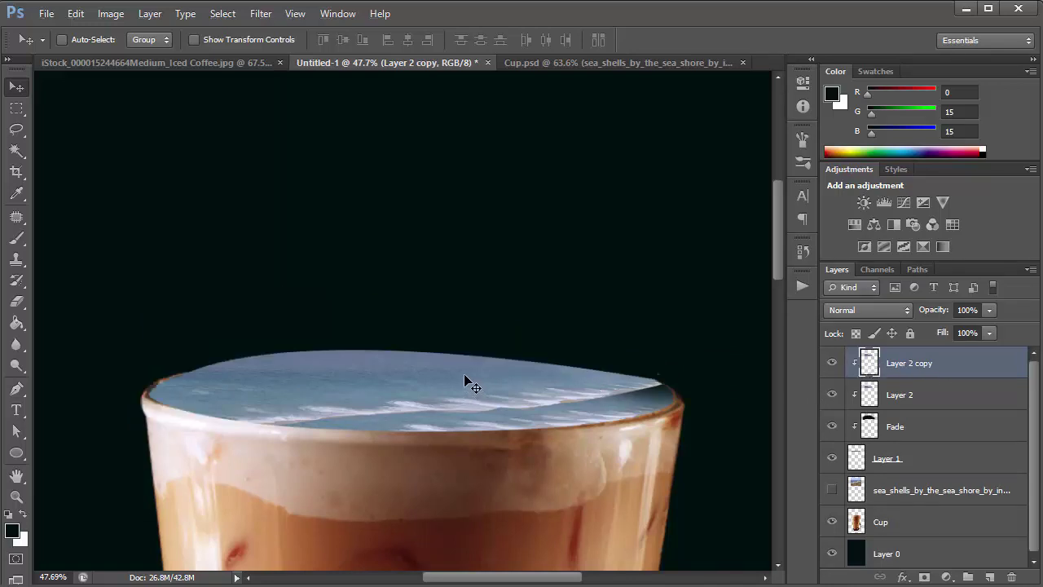
{"action": "left_click_drag", "start_coordinate": [464, 378], "coordinate": [501, 352]}
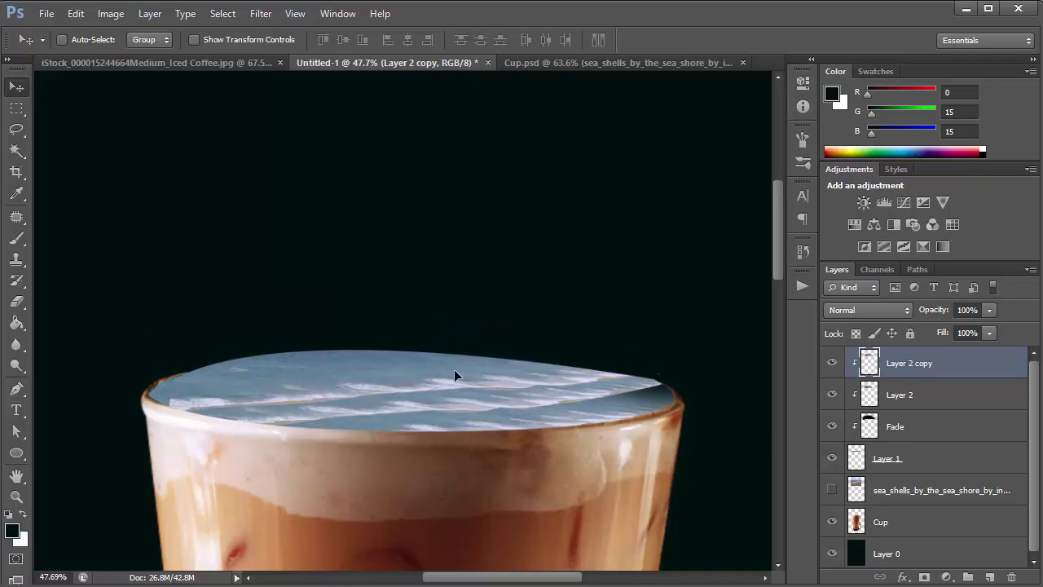
{"action": "left_click_drag", "start_coordinate": [453, 375], "coordinate": [368, 350]}
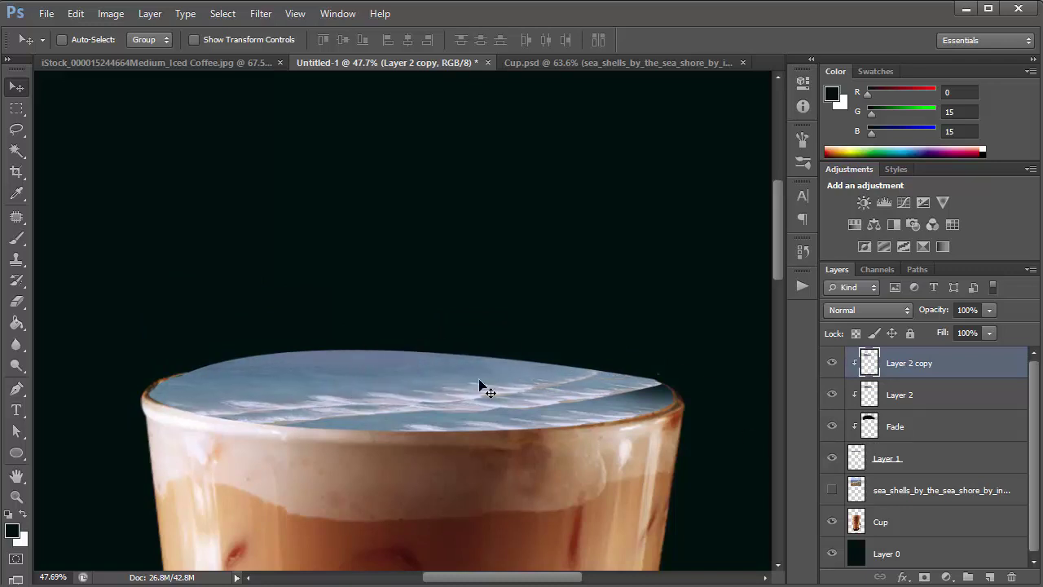
{"action": "left_click", "coordinate": [945, 400]}
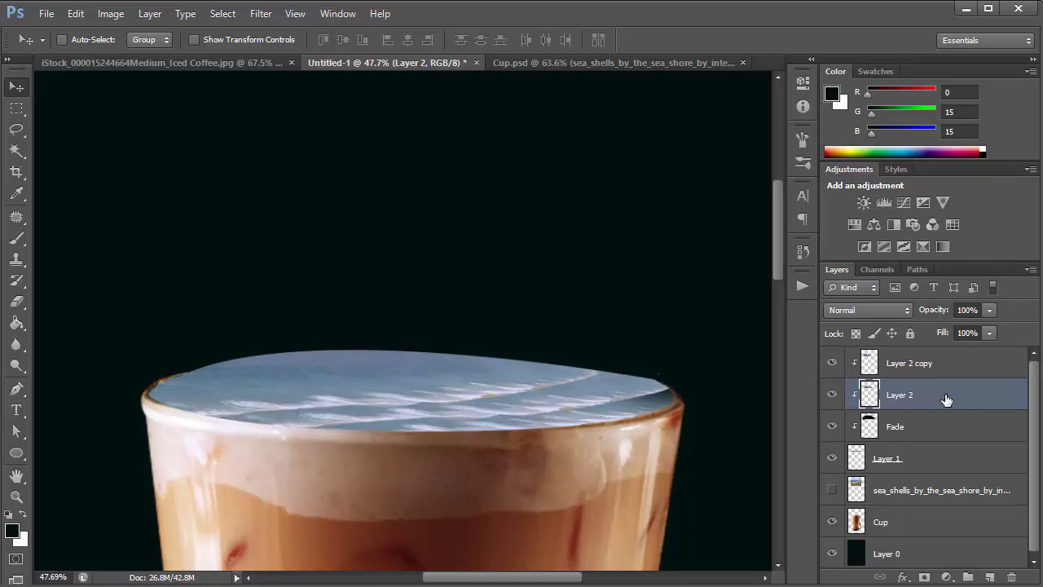
{"action": "left_click_drag", "start_coordinate": [432, 389], "coordinate": [453, 380]}
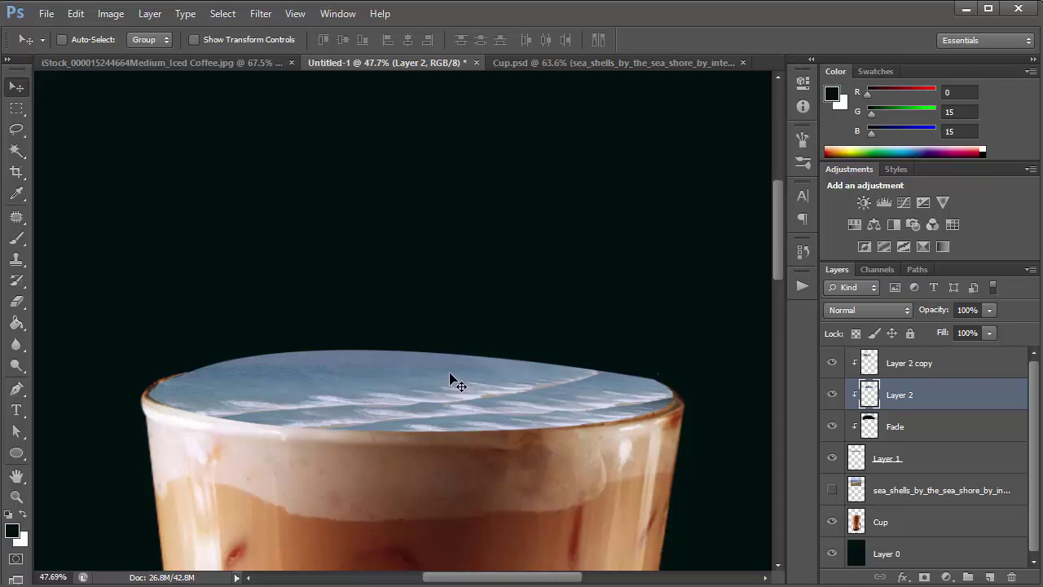
{"action": "left_click", "coordinate": [952, 362]}
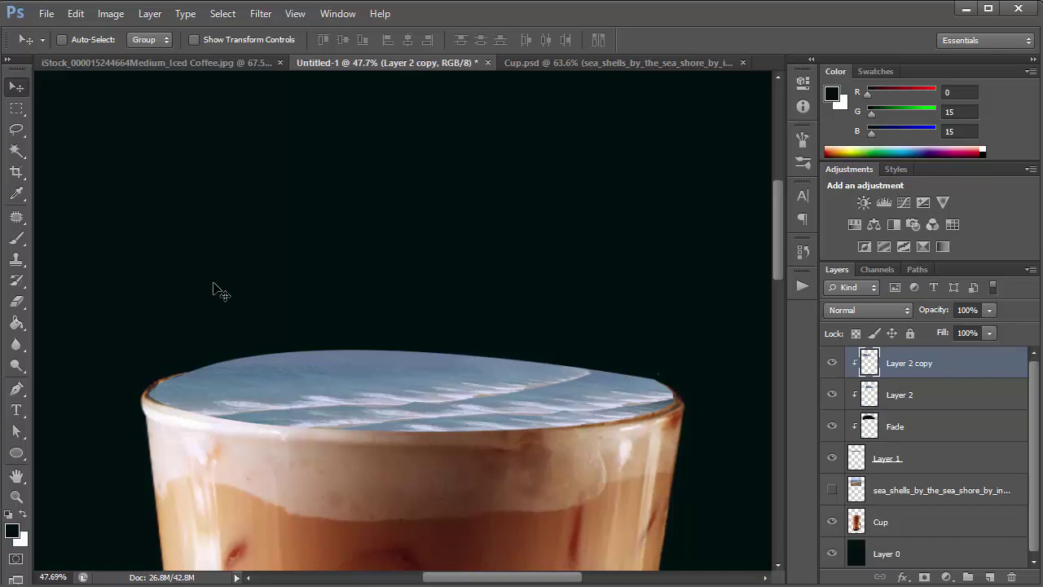
Fade the wave layers' upper edge with a soft 300 px black brush, undoing one stray stroke.
{"action": "key", "text": "b"}
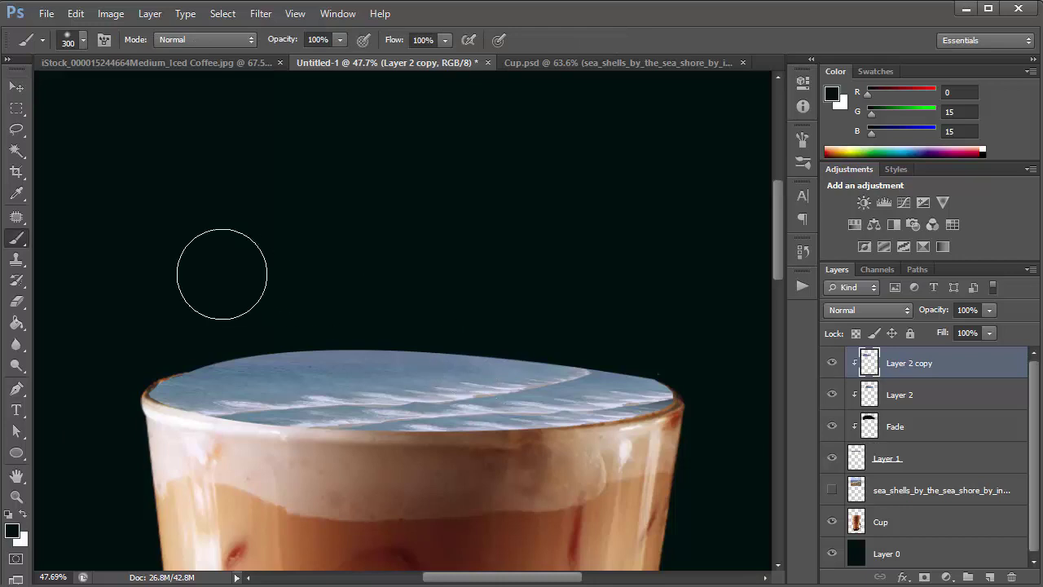
{"action": "mouse_move", "coordinate": [134, 335]}
{"action": "left_mouse_down"}
{"action": "mouse_move", "coordinate": [218, 309]}
{"action": "mouse_move", "coordinate": [339, 298]}
{"action": "mouse_move", "coordinate": [306, 298]}
{"action": "mouse_move", "coordinate": [438, 294]}
{"action": "mouse_move", "coordinate": [388, 289]}
{"action": "mouse_move", "coordinate": [227, 306]}
{"action": "mouse_move", "coordinate": [442, 288]}
{"action": "mouse_move", "coordinate": [198, 305]}
{"action": "mouse_move", "coordinate": [329, 277]}
{"action": "mouse_move", "coordinate": [573, 287]}
{"action": "mouse_move", "coordinate": [418, 287]}
{"action": "mouse_move", "coordinate": [621, 321]}
{"action": "mouse_move", "coordinate": [515, 302]}
{"action": "mouse_move", "coordinate": [676, 316]}
{"action": "mouse_move", "coordinate": [608, 311]}
{"action": "mouse_move", "coordinate": [692, 344]}
{"action": "mouse_move", "coordinate": [690, 327]}
{"action": "mouse_move", "coordinate": [620, 314]}
{"action": "left_mouse_up"}
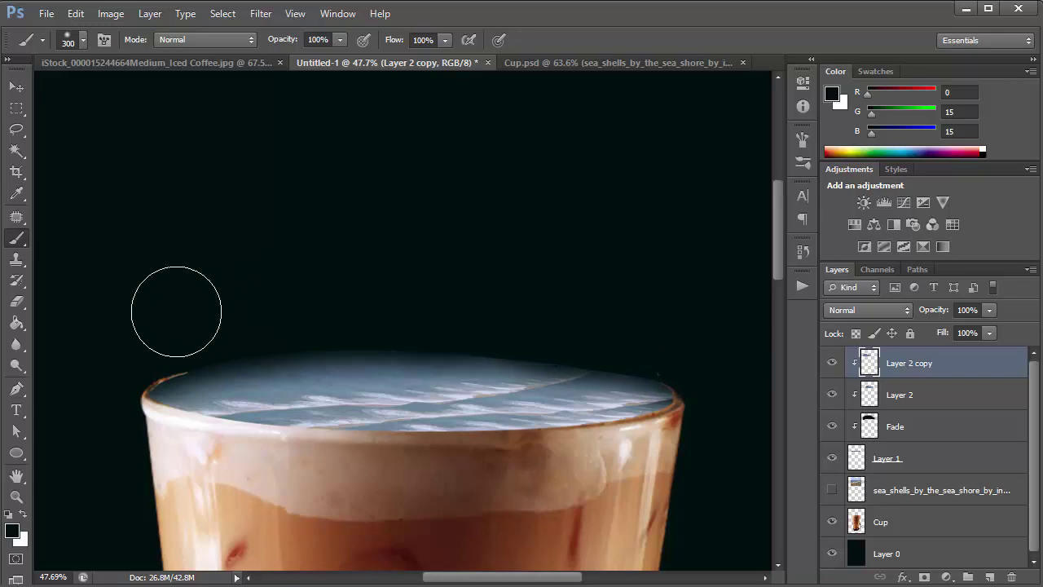
{"action": "left_click", "coordinate": [965, 395]}
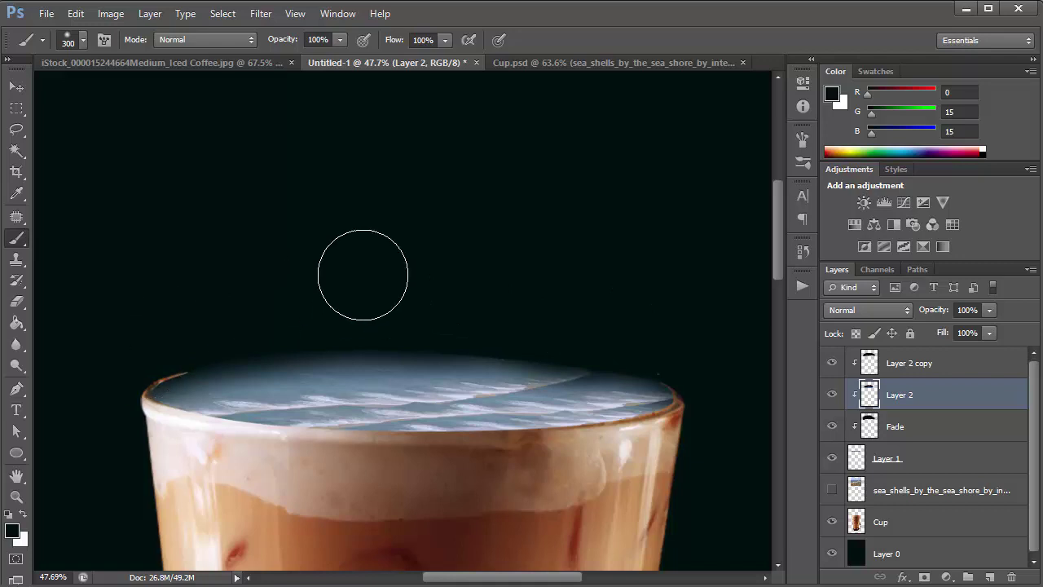
{"action": "left_click", "coordinate": [963, 358]}
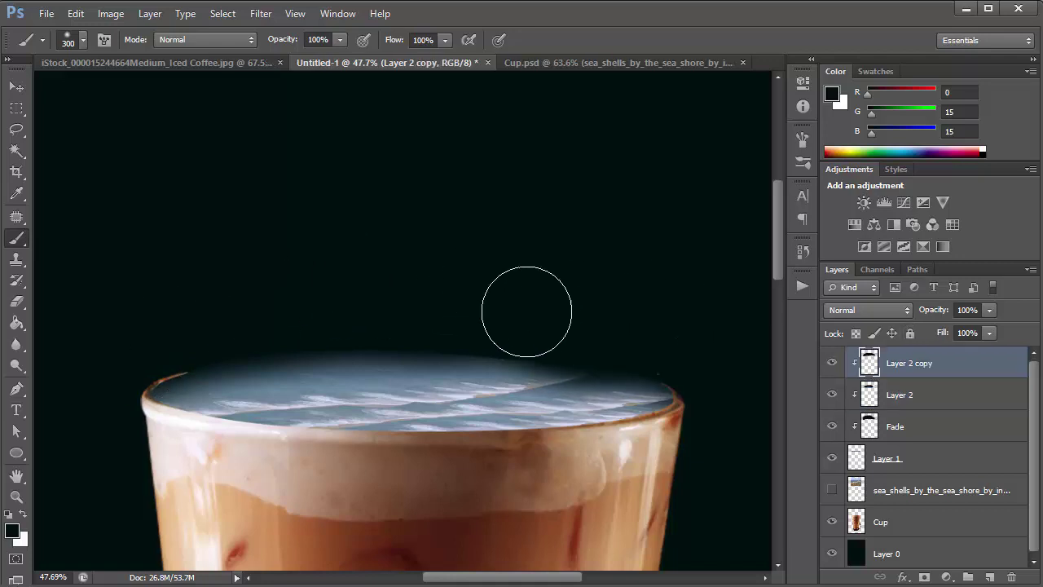
{"action": "mouse_move", "coordinate": [388, 317]}
{"action": "left_mouse_down"}
{"action": "mouse_move", "coordinate": [212, 332]}
{"action": "mouse_move", "coordinate": [356, 304]}
{"action": "mouse_move", "coordinate": [217, 319]}
{"action": "mouse_move", "coordinate": [442, 302]}
{"action": "left_mouse_up"}
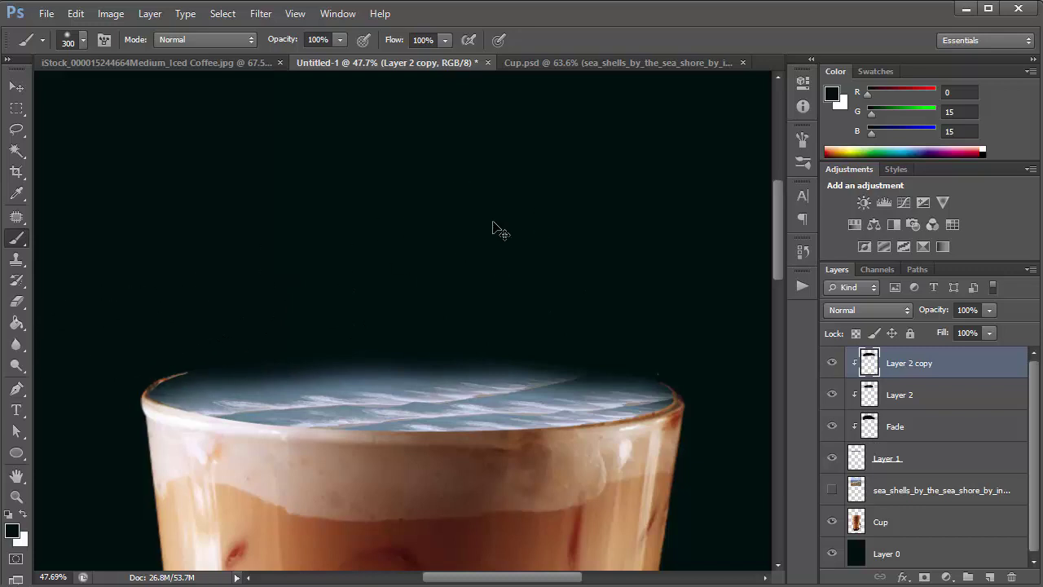
{"action": "key", "text": "ctrl+z"}
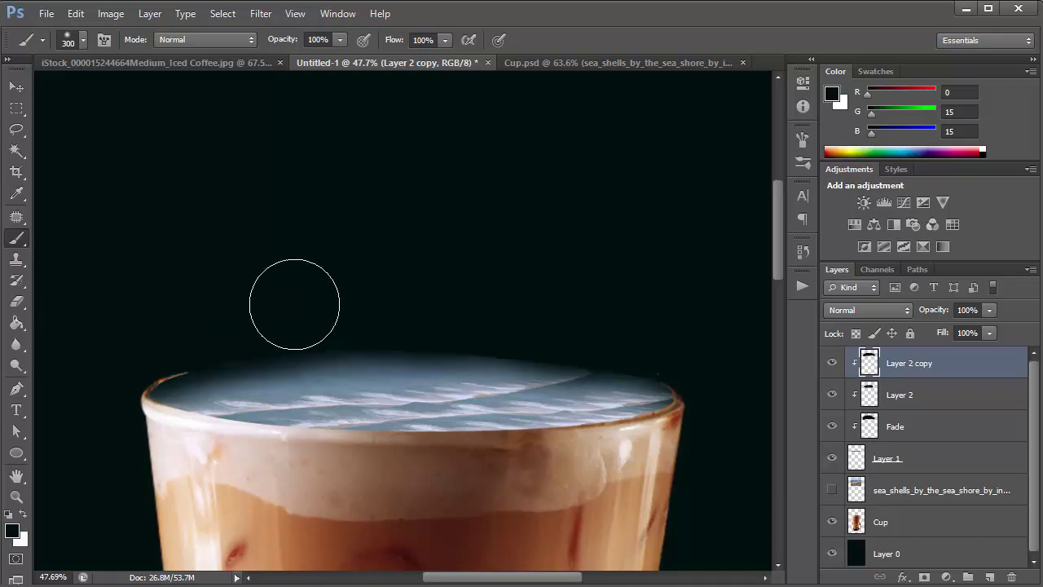
{"action": "mouse_move", "coordinate": [548, 302]}
{"action": "left_mouse_down"}
{"action": "mouse_move", "coordinate": [484, 305]}
{"action": "mouse_move", "coordinate": [676, 328]}
{"action": "mouse_move", "coordinate": [418, 298]}
{"action": "left_mouse_up"}
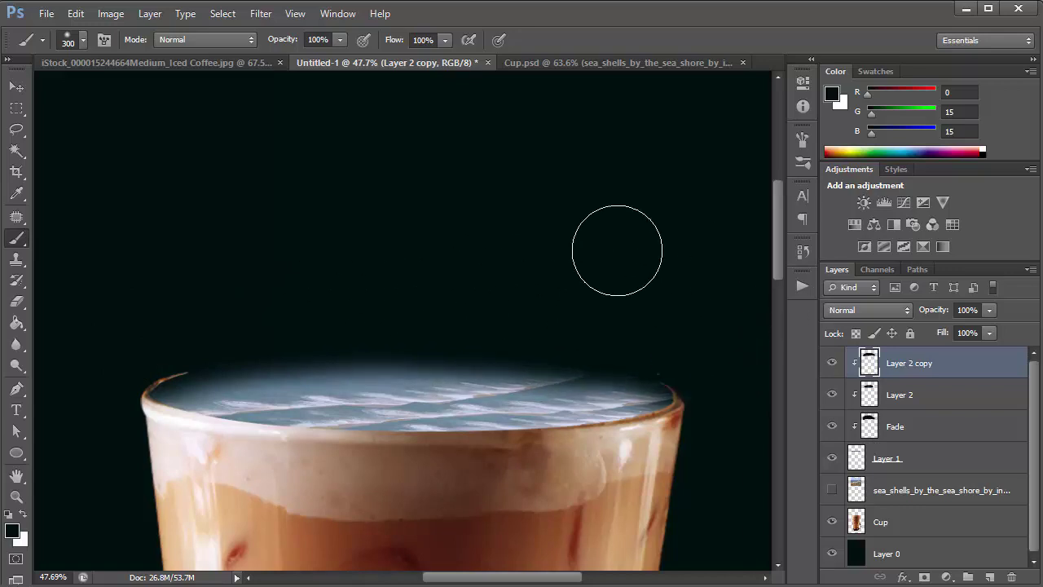
{"action": "key", "text": "ctrl+s"}
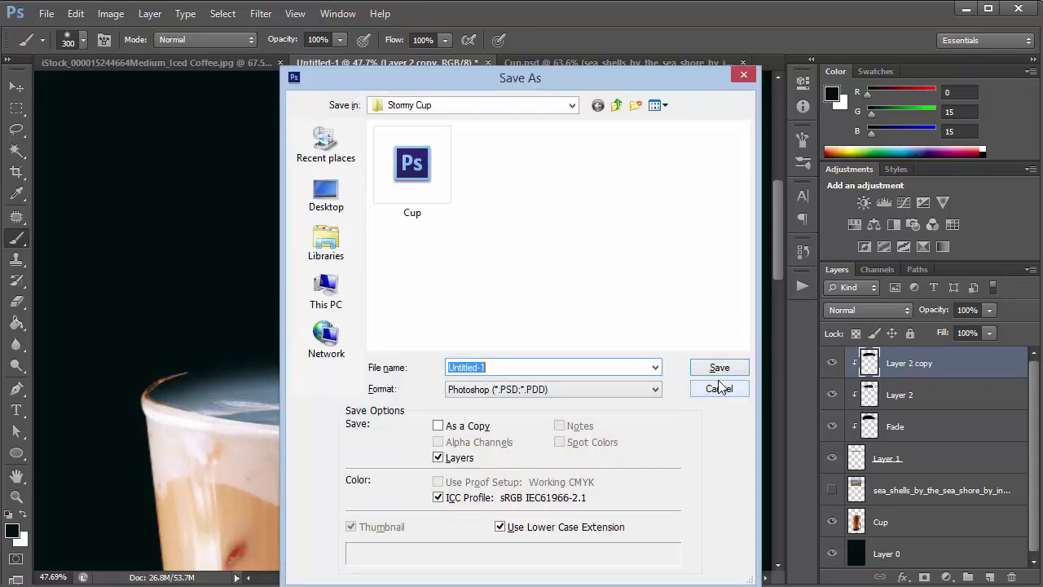
{"action": "left_click", "coordinate": [718, 388]}
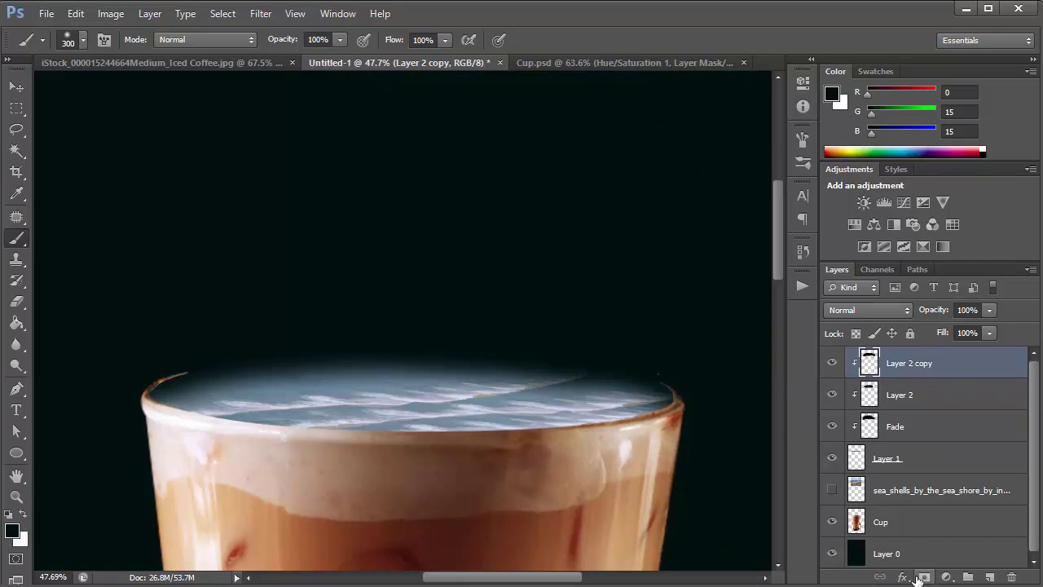
Add a Hue/Saturation adjustment with Colorize on, Hue 180 and Saturation 60.
{"action": "left_click", "coordinate": [911, 578]}
{"action": "left_click", "coordinate": [909, 580]}
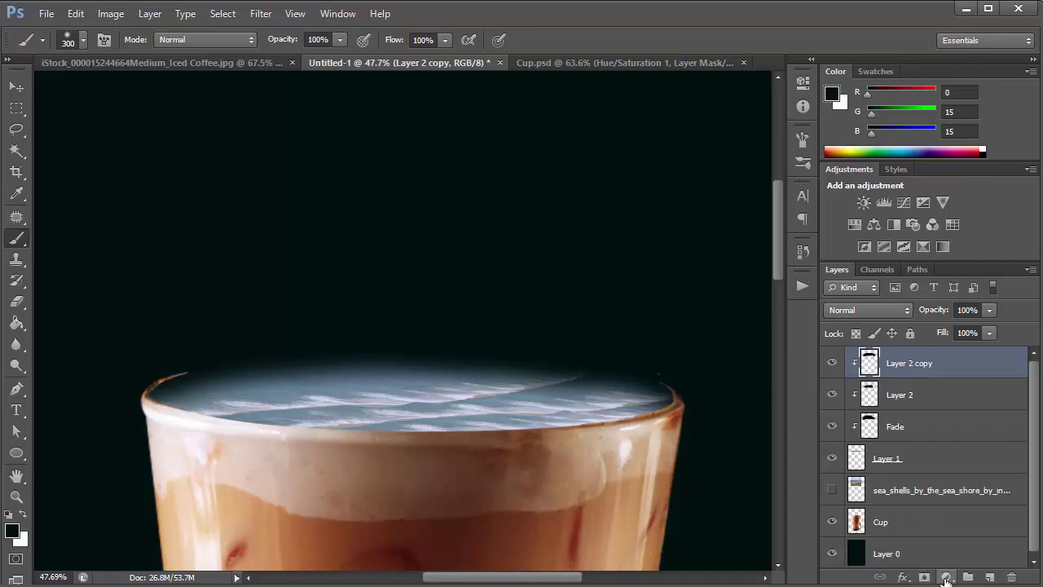
{"action": "left_click", "coordinate": [947, 577]}
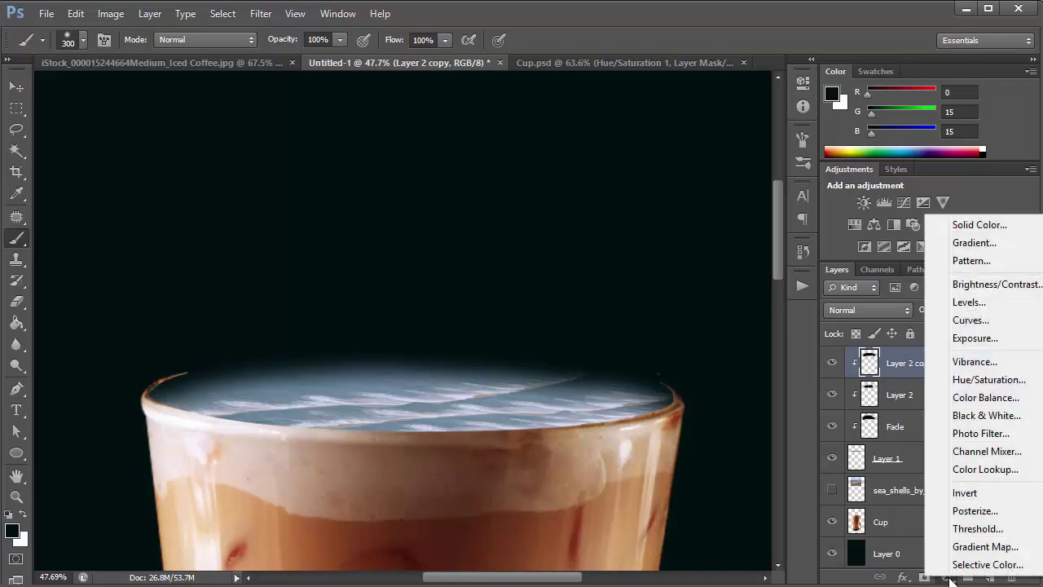
{"action": "left_click", "coordinate": [970, 383]}
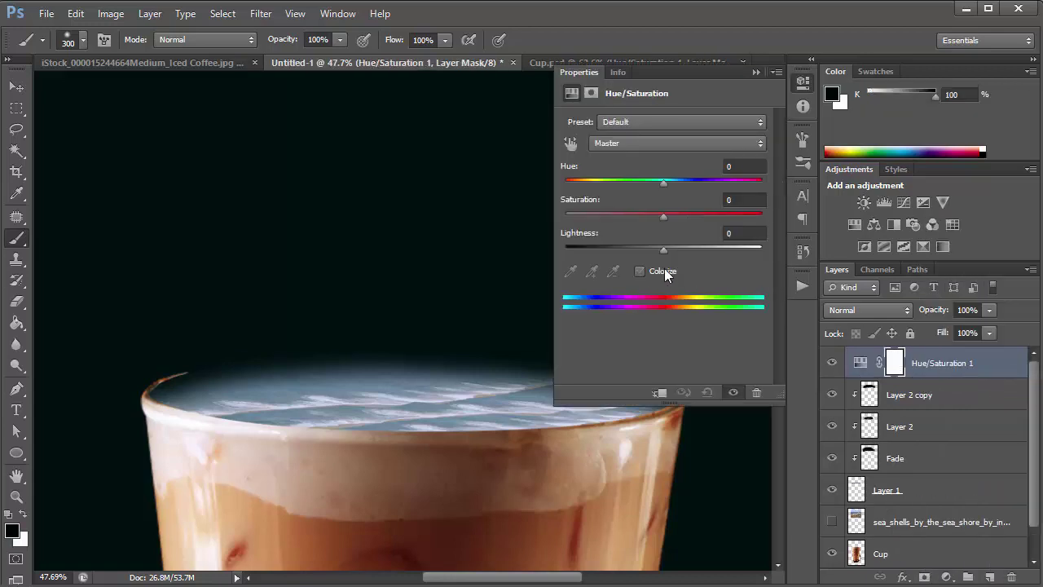
{"action": "left_click", "coordinate": [640, 270]}
{"action": "left_click", "coordinate": [642, 197]}
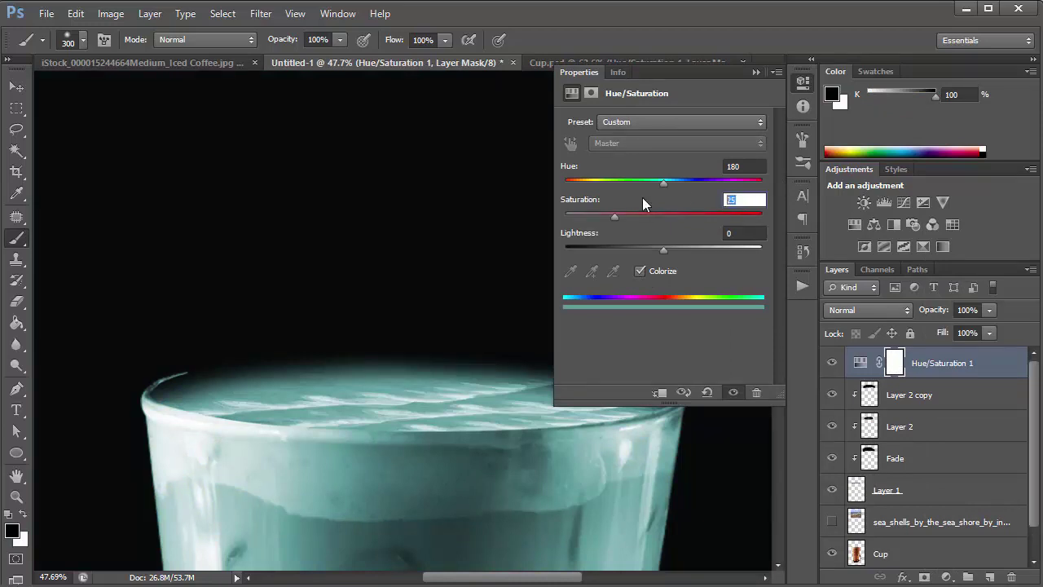
{"action": "type", "text": "60"}
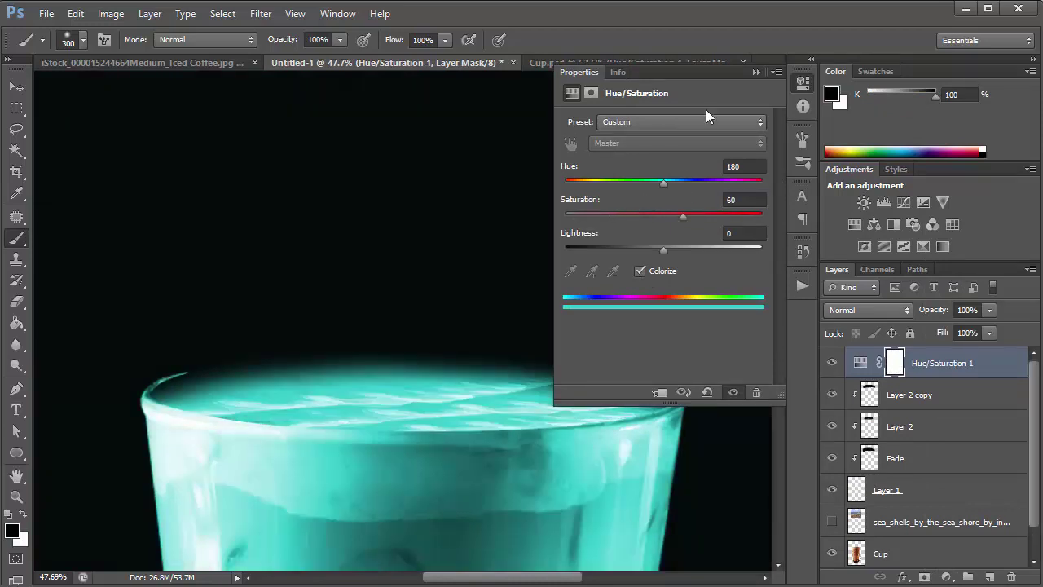
Clip the Hue/Saturation adjustment to Layer 2 copy so only the cup top turns teal.
{"action": "left_click", "coordinate": [754, 72]}
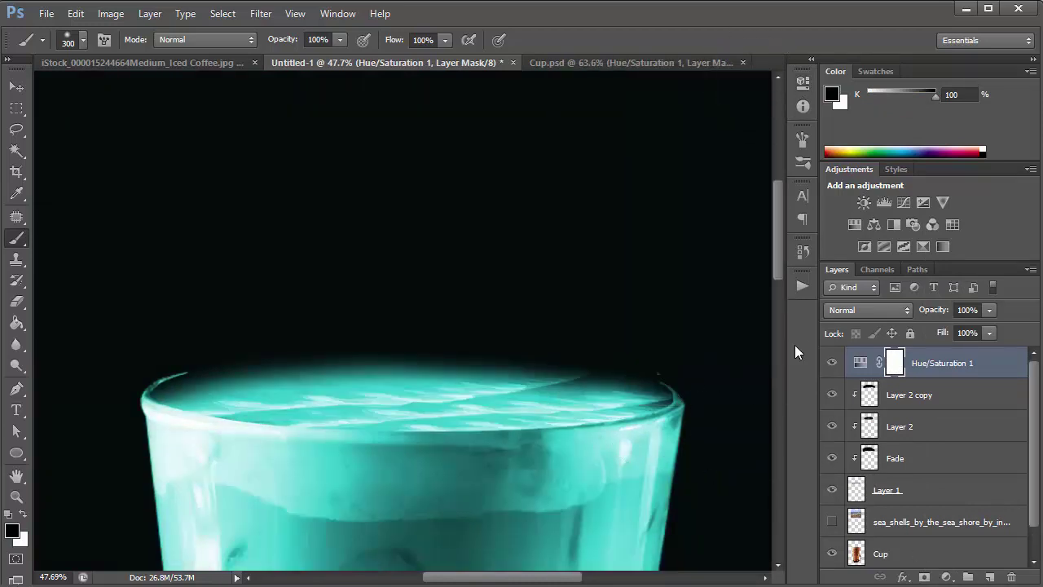
{"action": "mouse_move", "coordinate": [782, 241]}
{"action": "left_mouse_down"}
{"action": "mouse_move", "coordinate": [778, 448]}
{"action": "mouse_move", "coordinate": [799, 236]}
{"action": "left_mouse_up"}
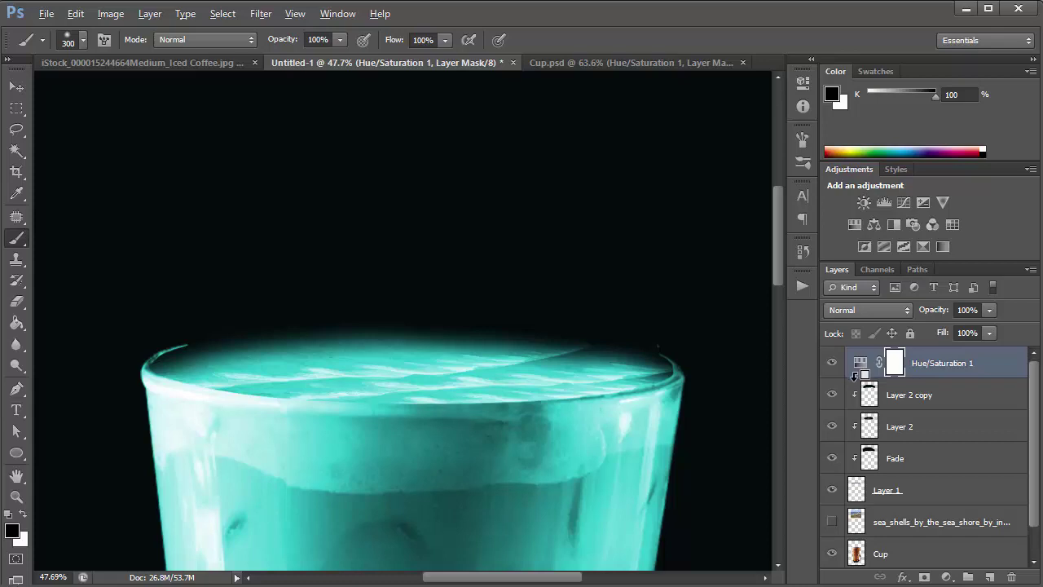
{"action": "left_click", "coordinate": [857, 377], "text": "alt"}
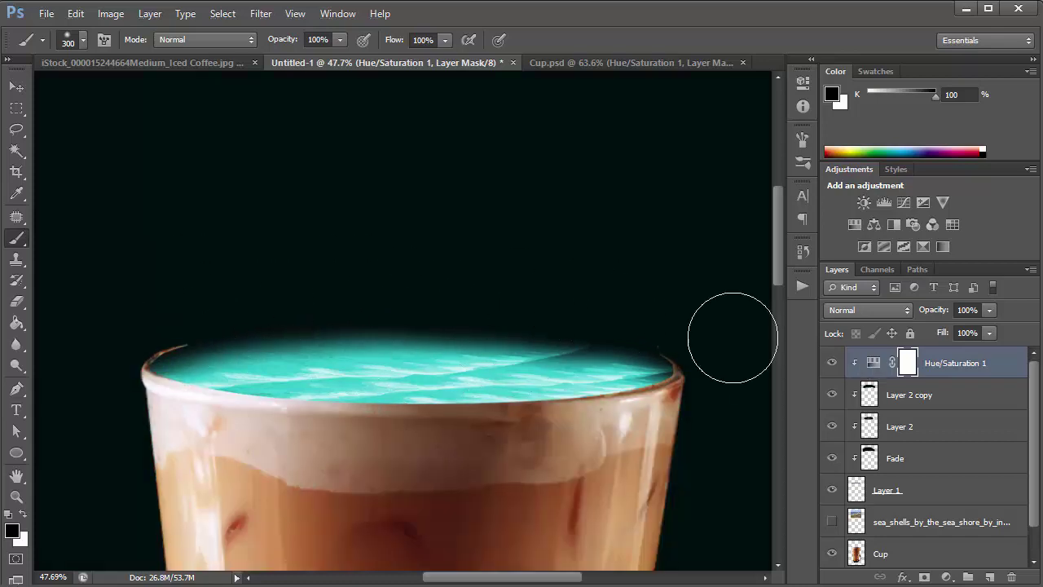
{"action": "left_click", "coordinate": [946, 577]}
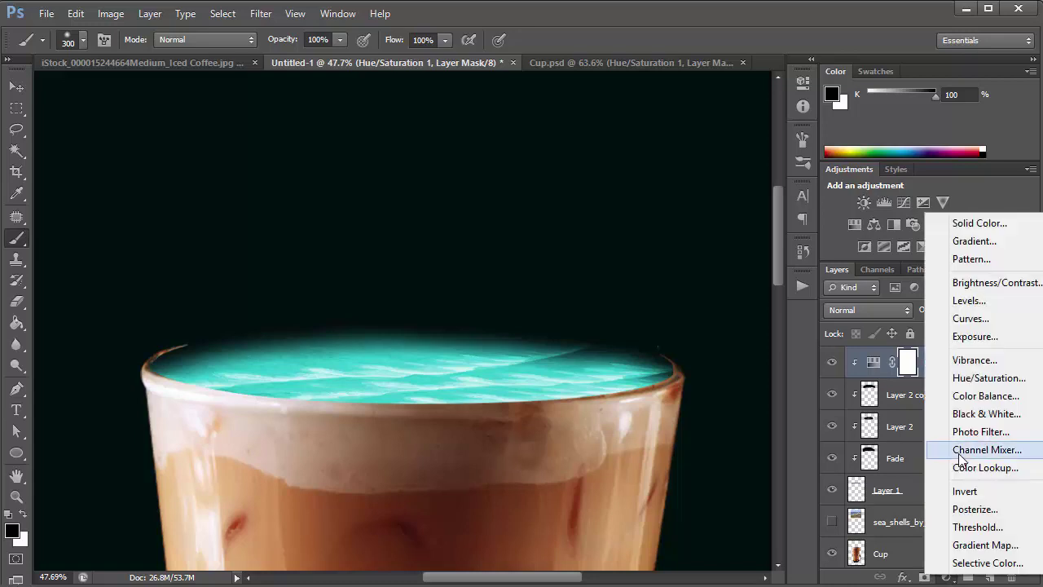
Add a Brightness/Contrast adjustment with Brightness -55 and Contrast 35.
{"action": "left_click", "coordinate": [971, 283]}
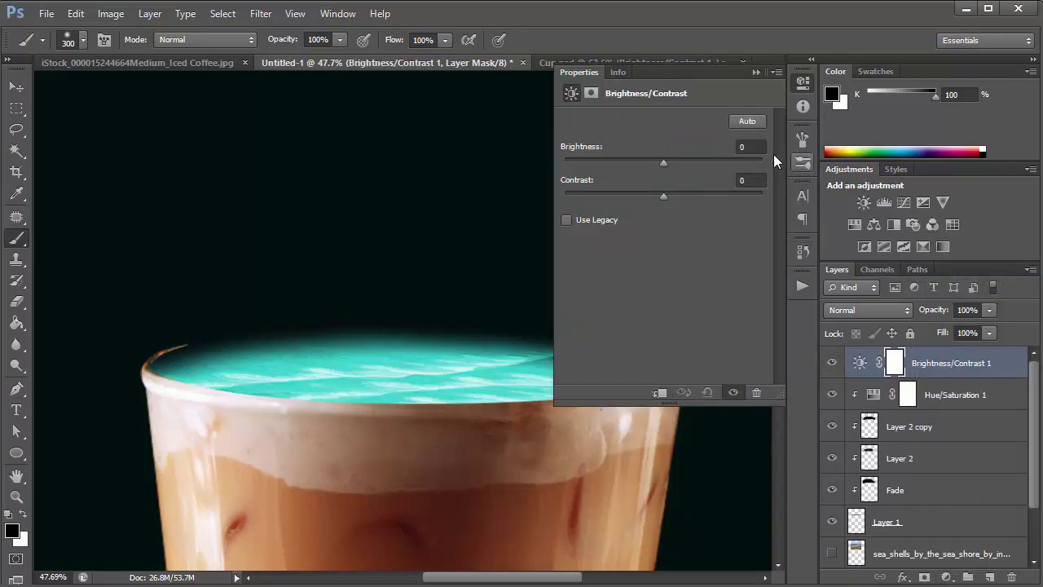
{"action": "left_click", "coordinate": [751, 146]}
{"action": "type", "text": "-55"}
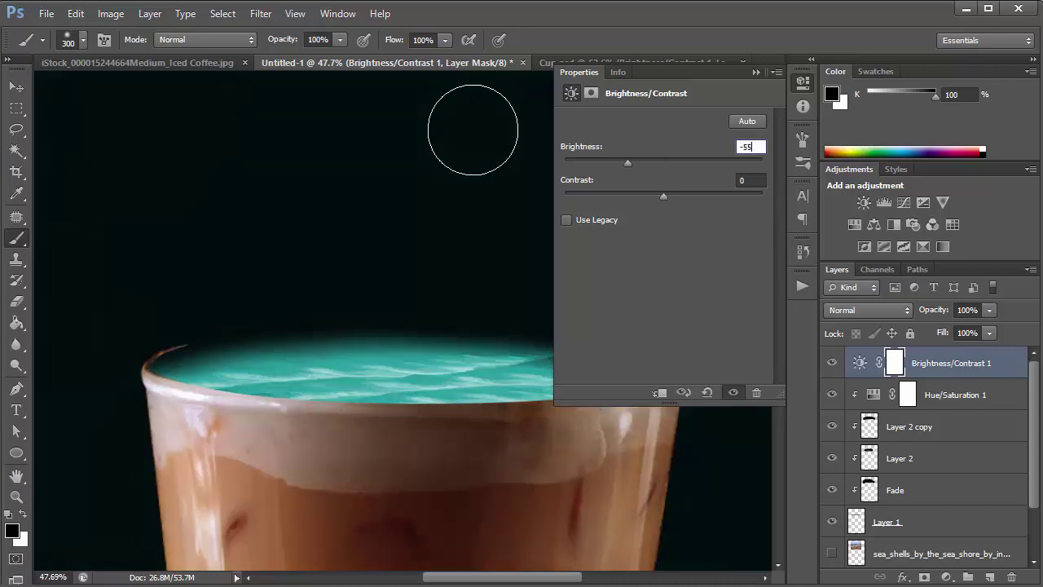
{"action": "left_click", "coordinate": [759, 183]}
{"action": "type", "text": "35"}
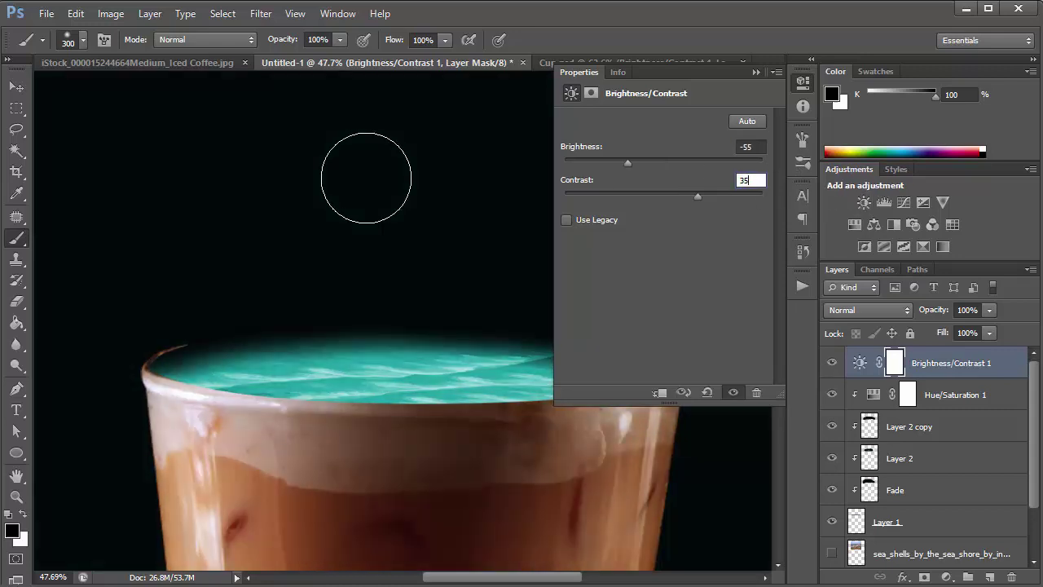
{"action": "key", "text": "Return"}
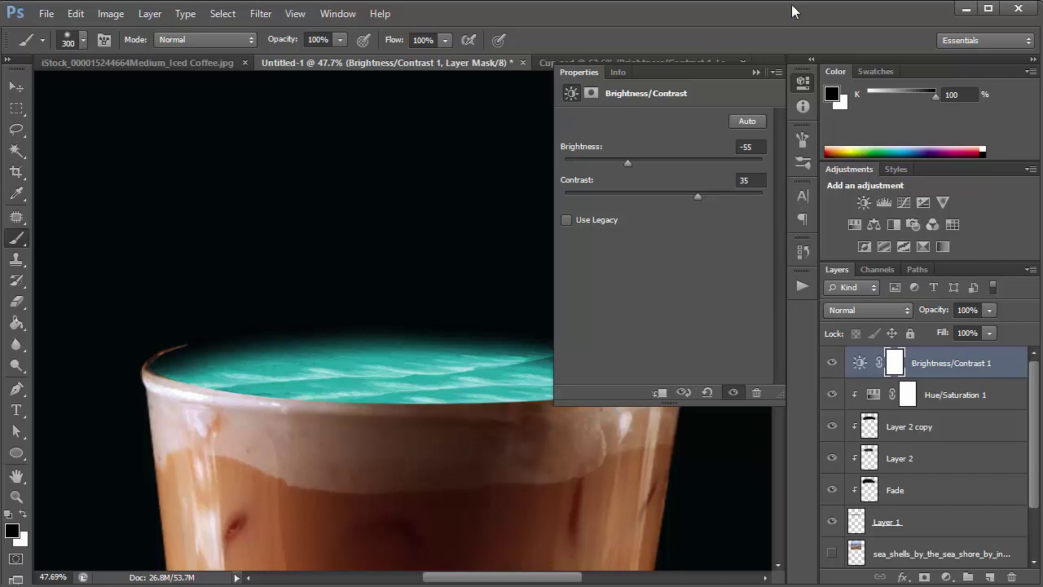
Clip the Brightness/Contrast layer to the cup top and fit the whole image on screen.
{"action": "left_click", "coordinate": [757, 71]}
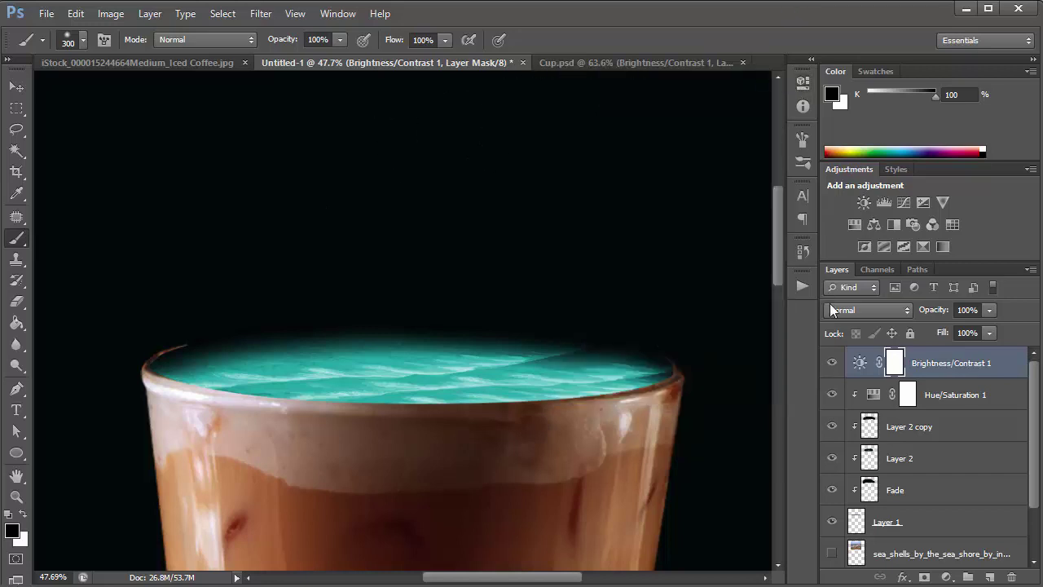
{"action": "left_click", "coordinate": [843, 378], "text": "alt"}
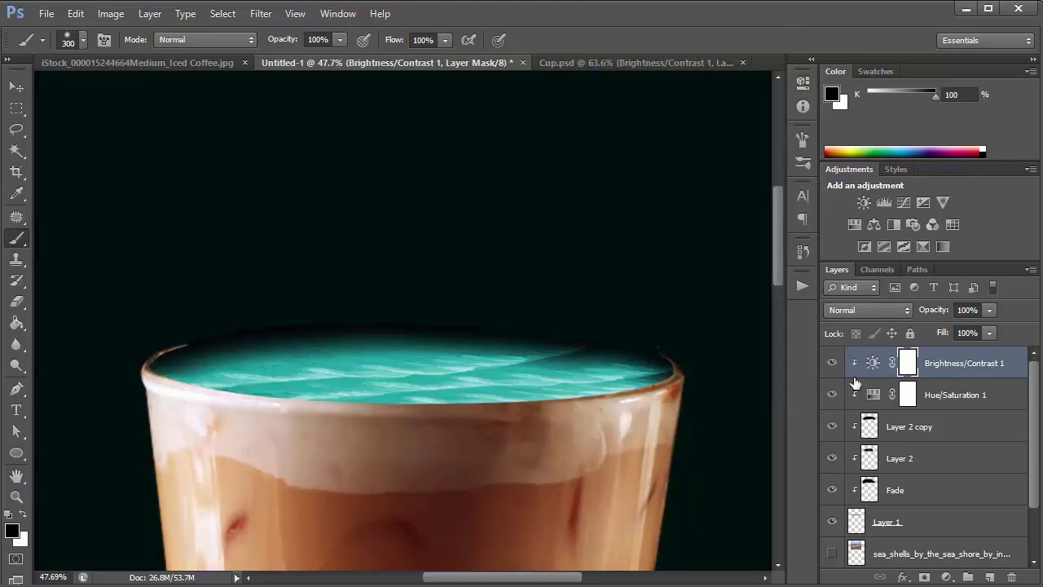
{"action": "left_click", "coordinate": [17, 86]}
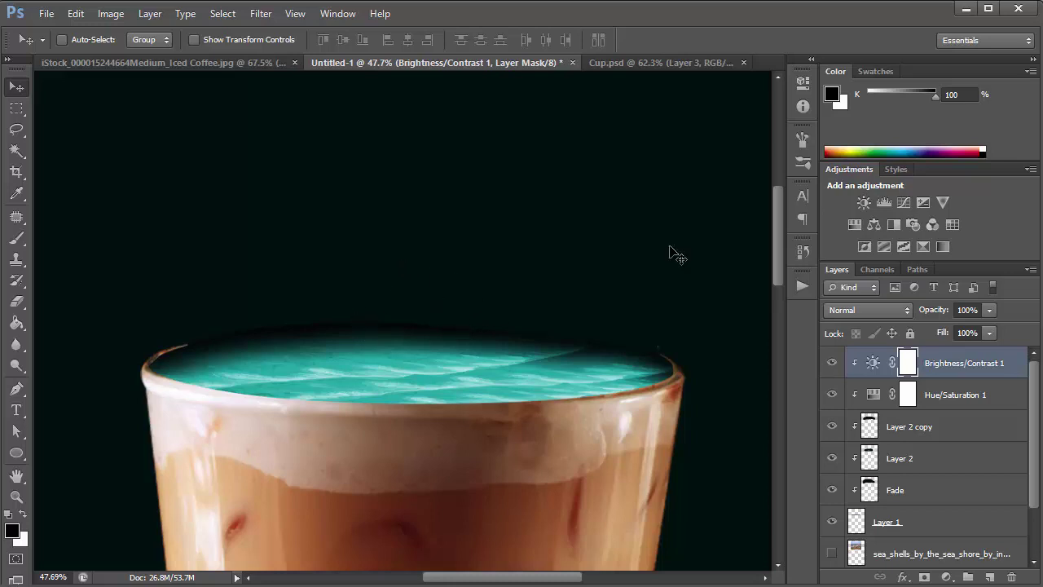
{"action": "key", "text": "ctrl+0"}
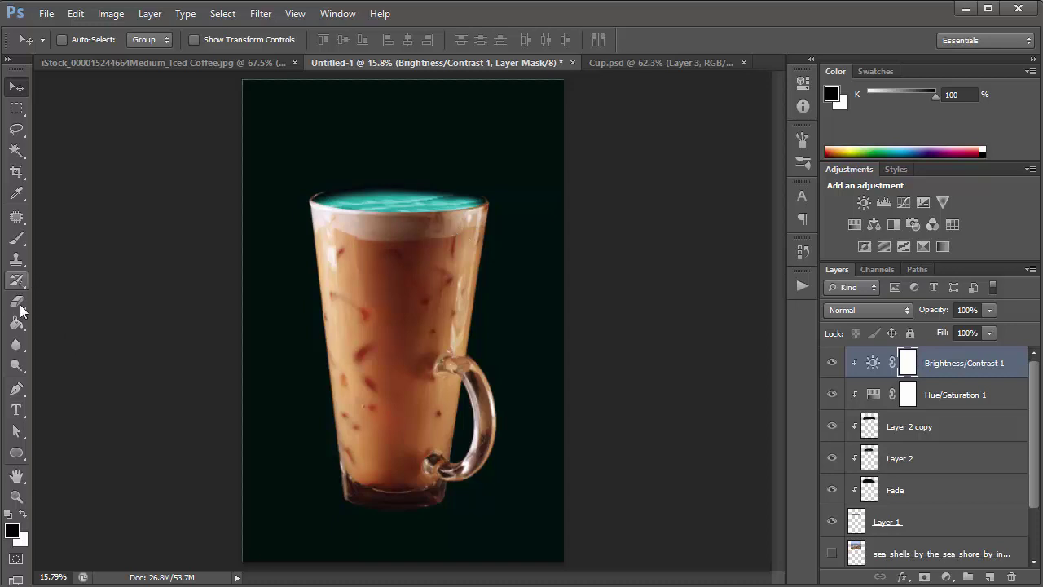
Draw a wide ellipse across the glass's middle with no fill and a white stroke.
{"action": "left_click", "coordinate": [18, 456]}
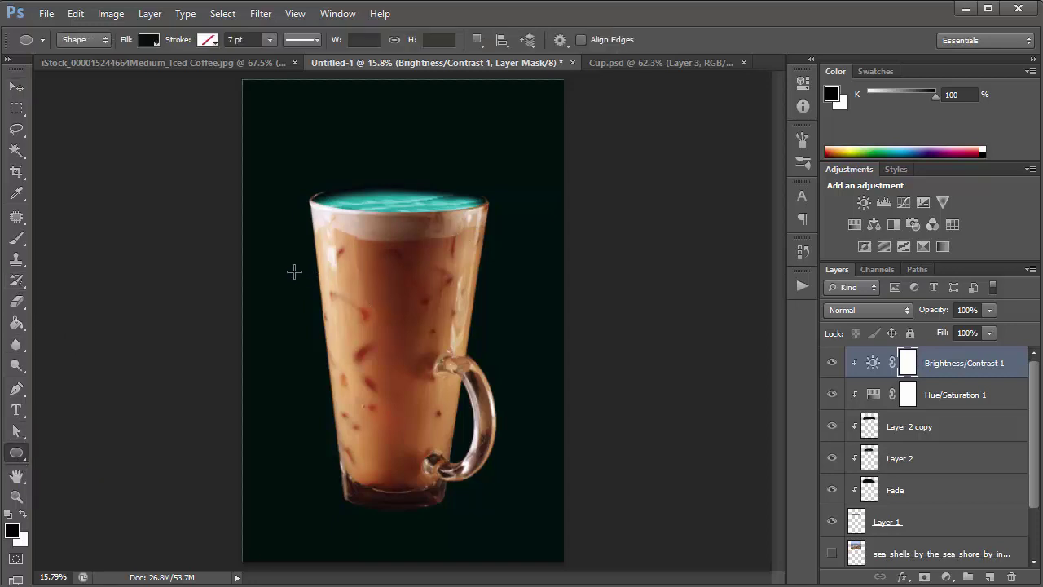
{"action": "left_click_drag", "start_coordinate": [289, 266], "coordinate": [467, 290]}
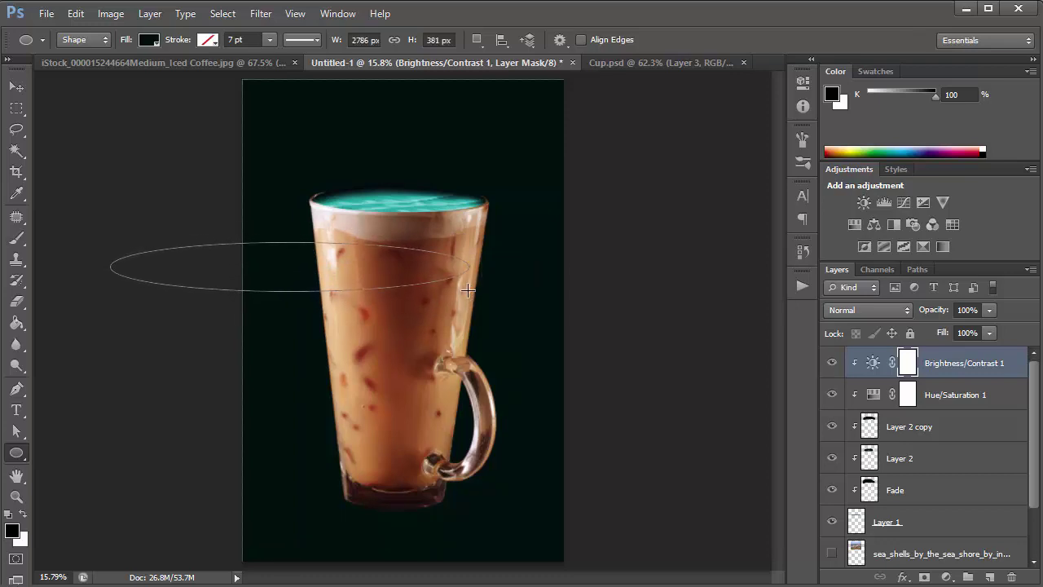
{"action": "left_click", "coordinate": [159, 36]}
{"action": "left_click", "coordinate": [95, 72]}
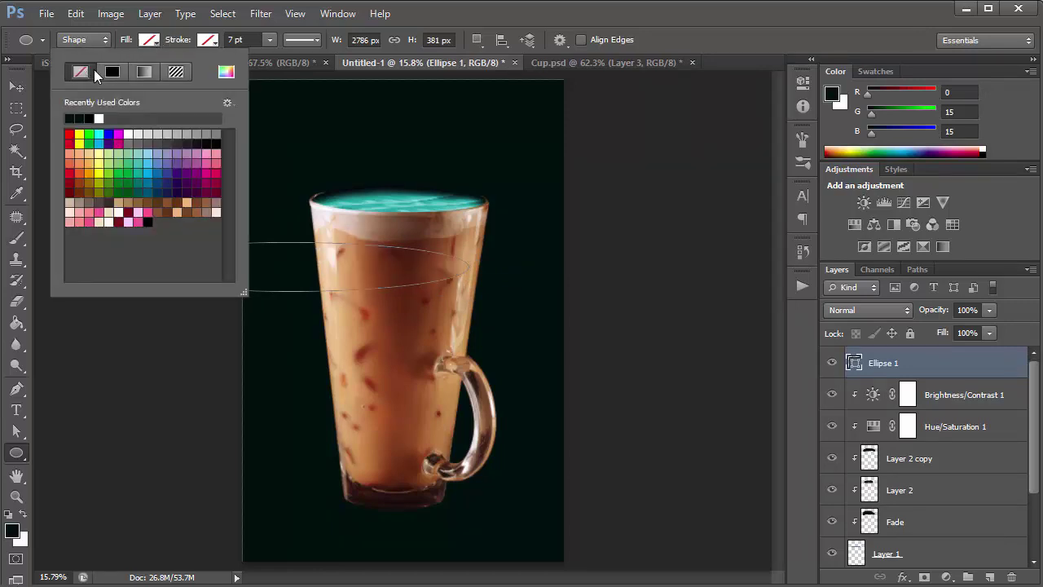
{"action": "left_click", "coordinate": [209, 40]}
{"action": "left_click", "coordinate": [159, 118]}
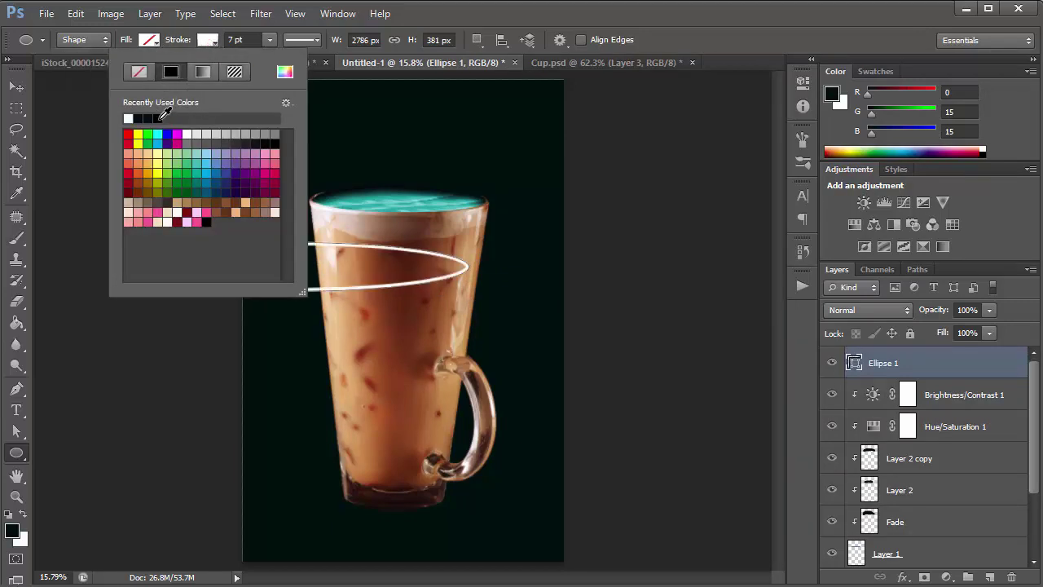
{"action": "left_click", "coordinate": [102, 140]}
{"action": "left_click", "coordinate": [18, 86]}
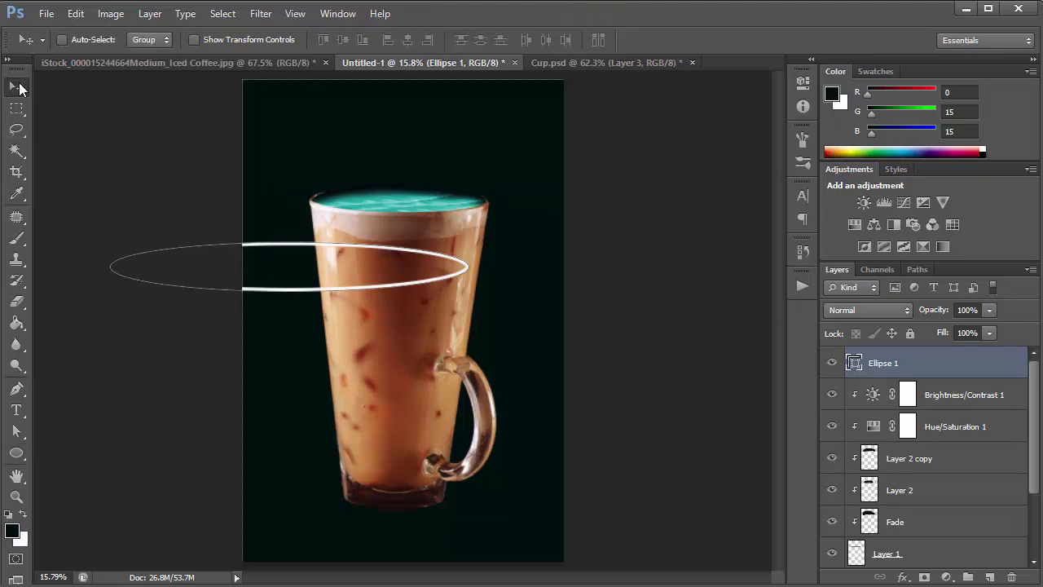
Rasterize Ellipse 1, move it onto the glass and narrow it to the glass's width.
{"action": "right_click", "coordinate": [955, 365]}
{"action": "left_click", "coordinate": [871, 154]}
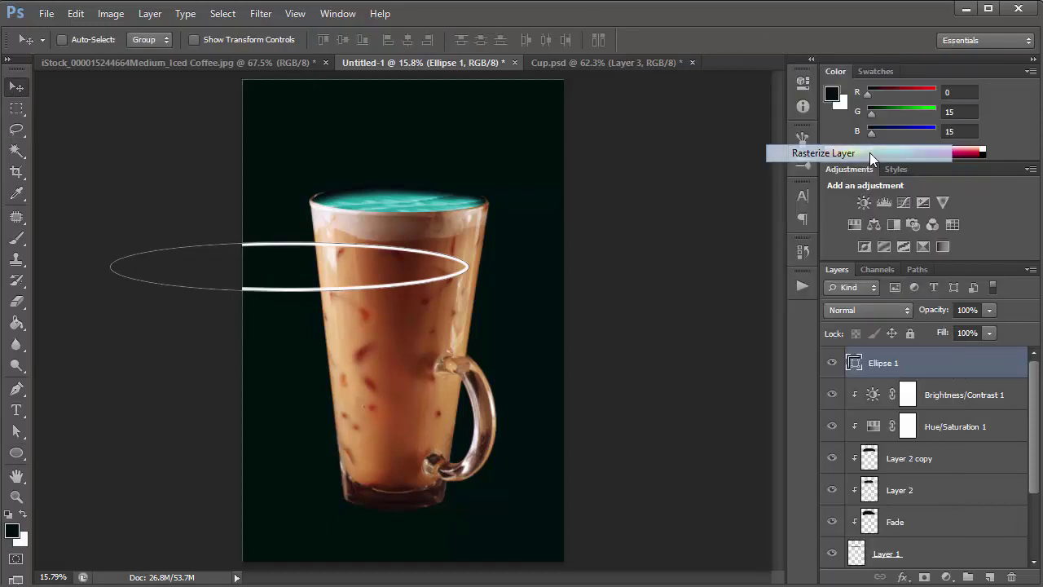
{"action": "left_click_drag", "start_coordinate": [296, 276], "coordinate": [389, 290]}
{"action": "key", "text": "ctrl+t"}
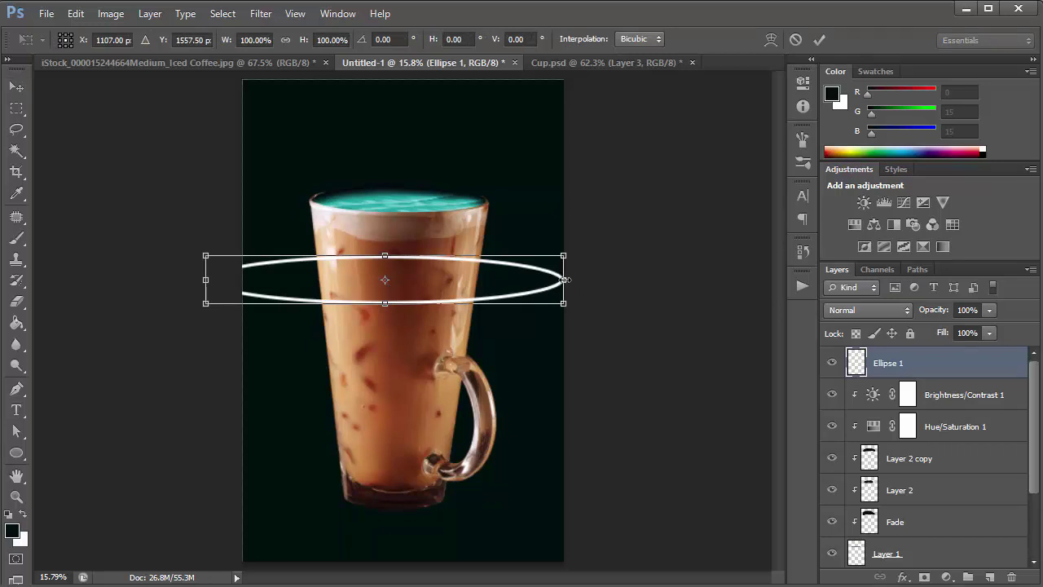
{"action": "left_click_drag", "start_coordinate": [565, 280], "coordinate": [505, 296]}
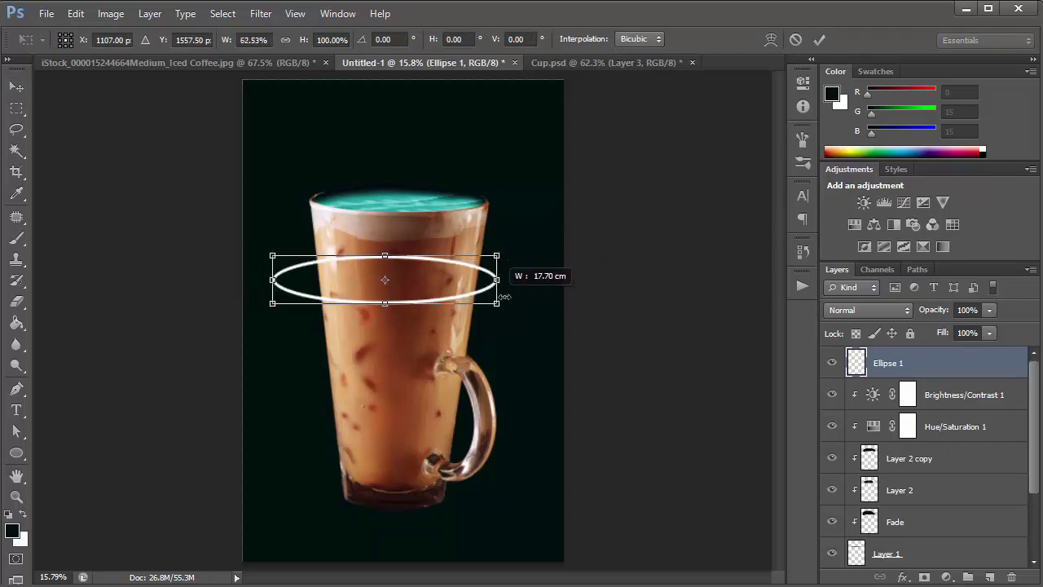
{"action": "key", "text": "Return"}
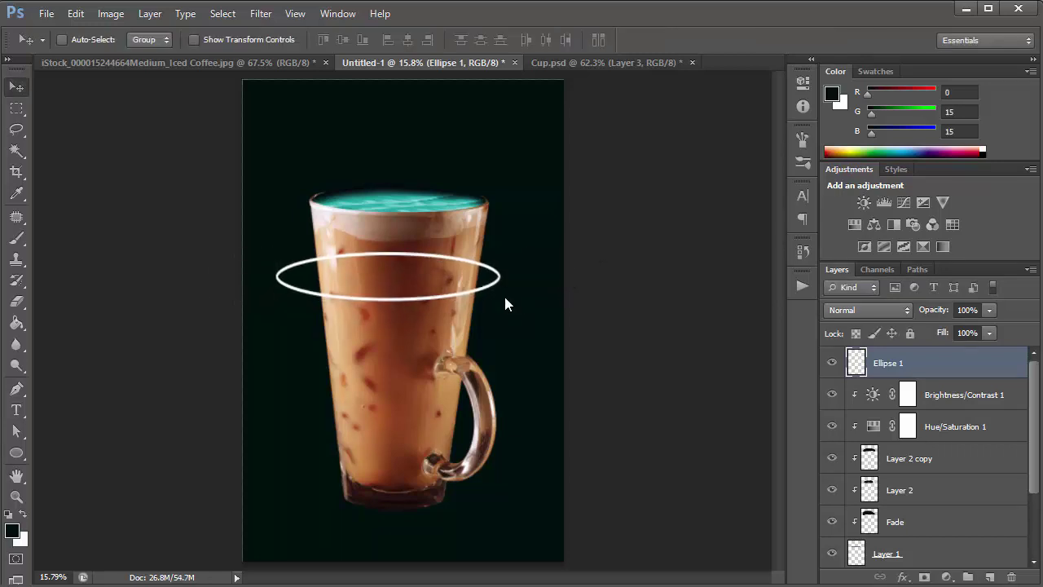
Nudge the ring up and right, then tilt it about -9.21 degrees.
{"action": "key", "text": "shift+Up"}
{"action": "key", "text": "shift+Up"}
{"action": "key", "text": "shift+Up"}
{"action": "key", "text": "shift+Up"}
{"action": "key", "text": "shift+Up"}
{"action": "key", "text": "shift+Up"}
{"action": "key", "text": "shift+Up"}
{"action": "key", "text": "shift+Up"}
{"action": "key", "text": "shift+Up"}
{"action": "key", "text": "shift+Up"}
{"action": "key", "text": "shift+Up"}
{"action": "key", "text": "shift+Up"}
{"action": "key", "text": "shift+Right"}
{"action": "key", "text": "shift+Right"}
{"action": "key", "text": "shift+Right"}
{"action": "key", "text": "shift+Right"}
{"action": "key", "text": "shift+Right"}
{"action": "key", "text": "shift+Right"}
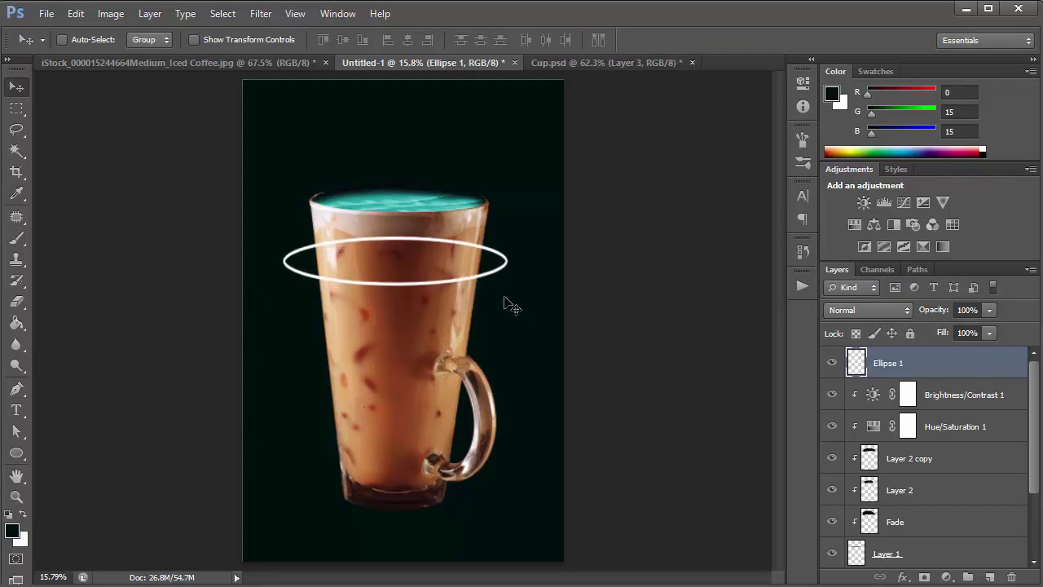
{"action": "key", "text": "shift+Right"}
{"action": "key", "text": "ctrl+t"}
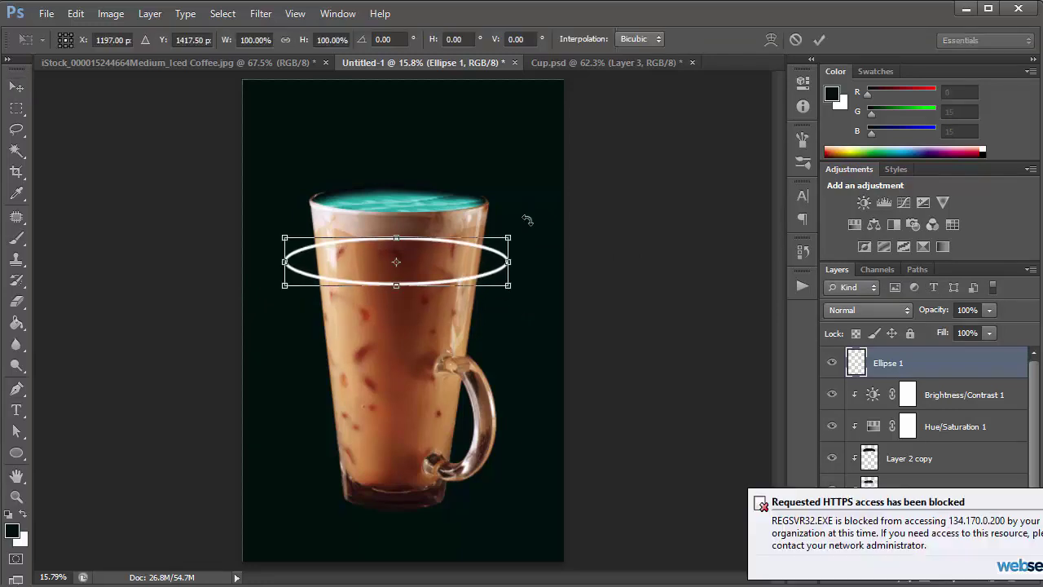
{"action": "mouse_move", "coordinate": [525, 222]}
{"action": "left_mouse_down"}
{"action": "mouse_move", "coordinate": [530, 175]}
{"action": "mouse_move", "coordinate": [516, 205]}
{"action": "left_mouse_up"}
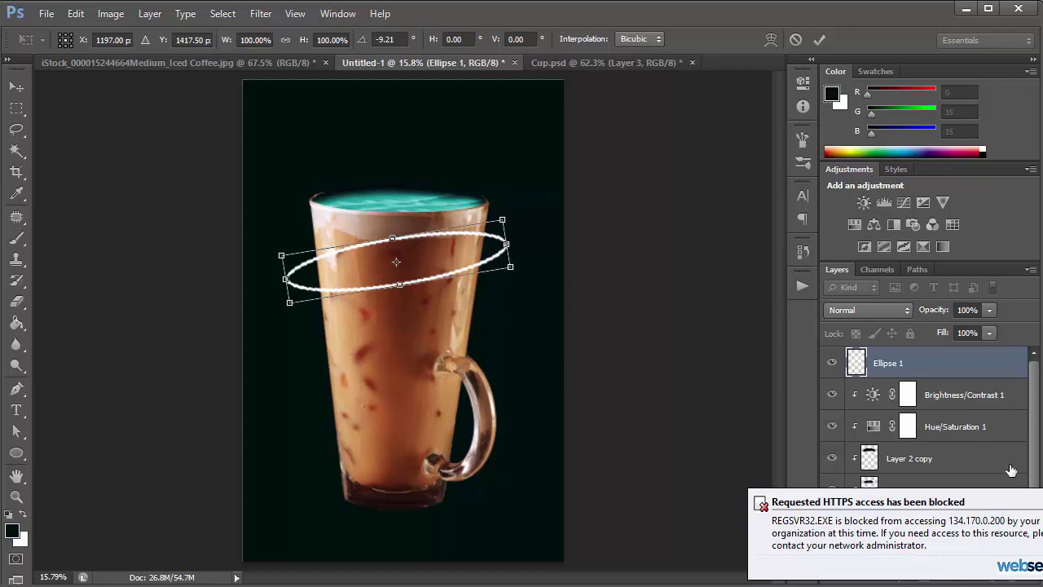
{"action": "key", "text": "Return"}
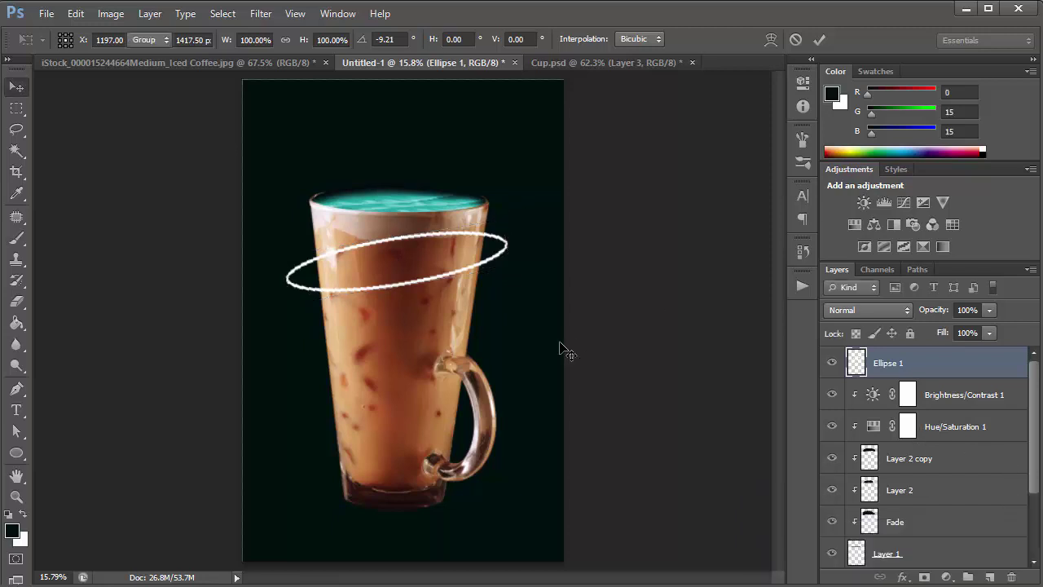
{"action": "key", "text": "shift+Right"}
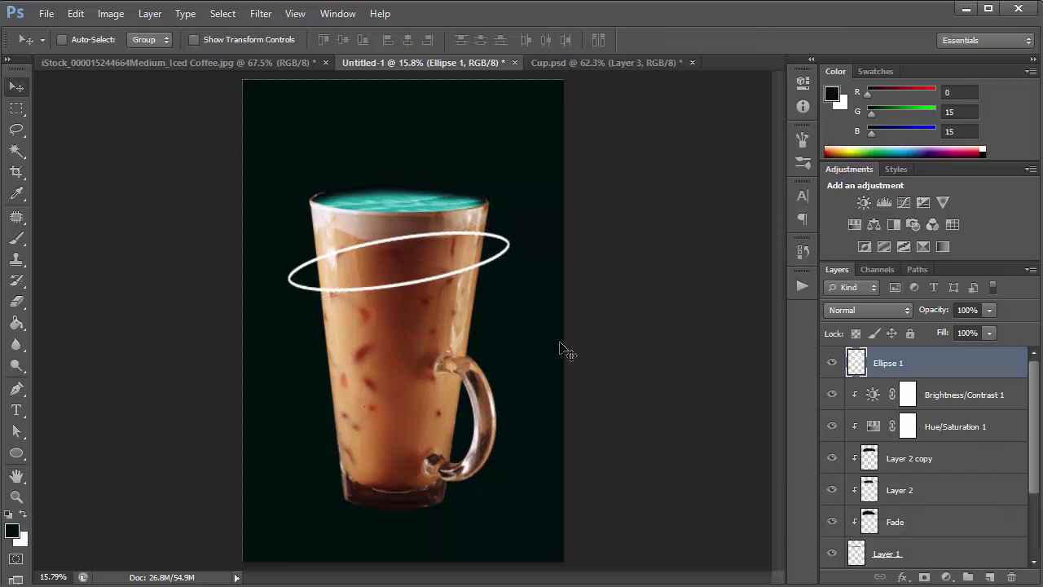
Make two ring copies lower on the glass, narrowing the bottom one to fit.
{"action": "key", "text": "ctrl+j"}
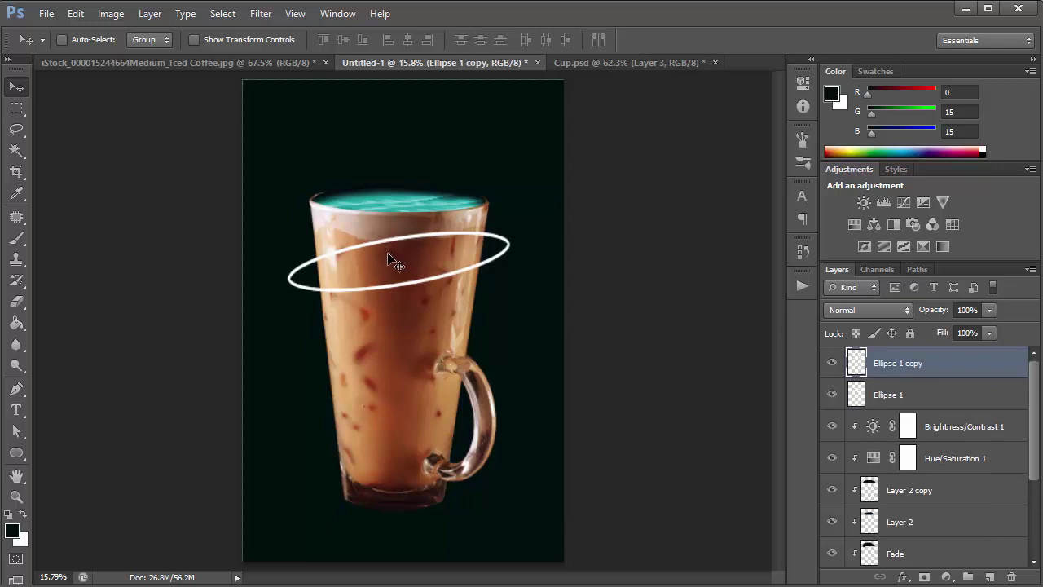
{"action": "left_click_drag", "start_coordinate": [390, 257], "coordinate": [398, 443]}
{"action": "key", "text": "ctrl+j"}
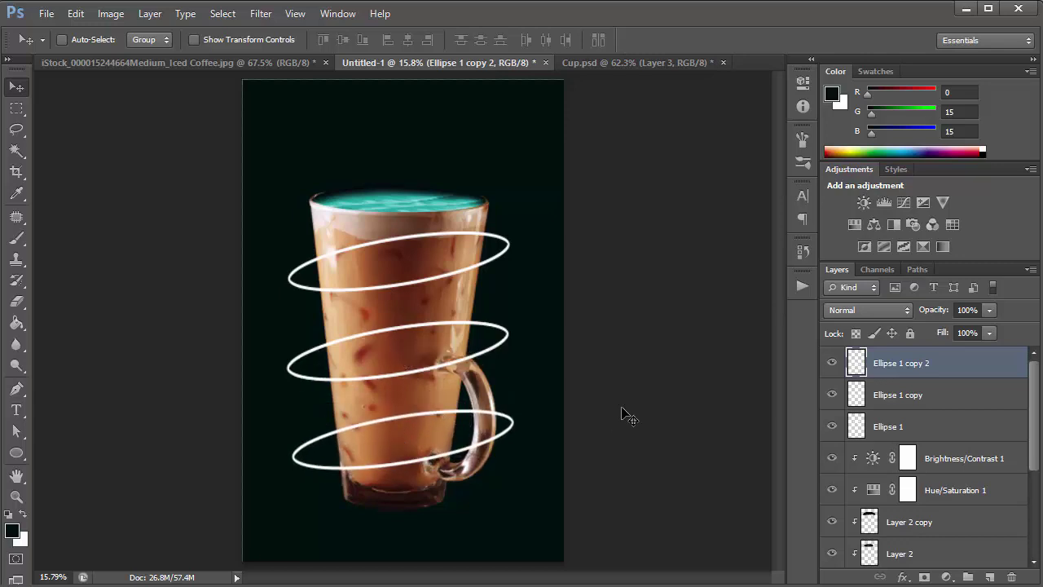
{"action": "key", "text": "ctrl+t"}
{"action": "scroll", "coordinate": [444, 430], "scroll_direction": "up", "scroll_amount": 4}
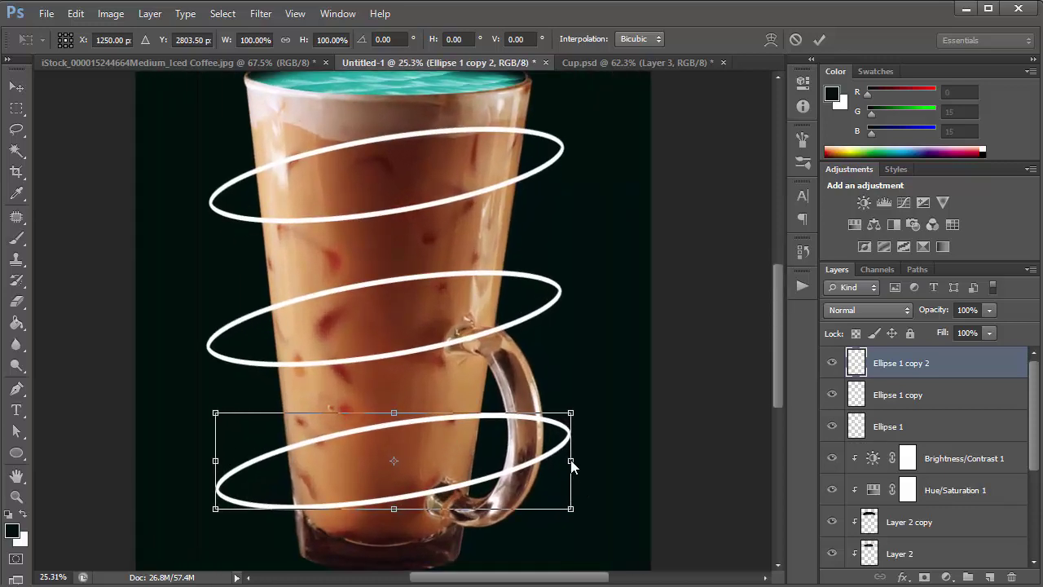
{"action": "left_click_drag", "start_coordinate": [570, 461], "coordinate": [511, 461]}
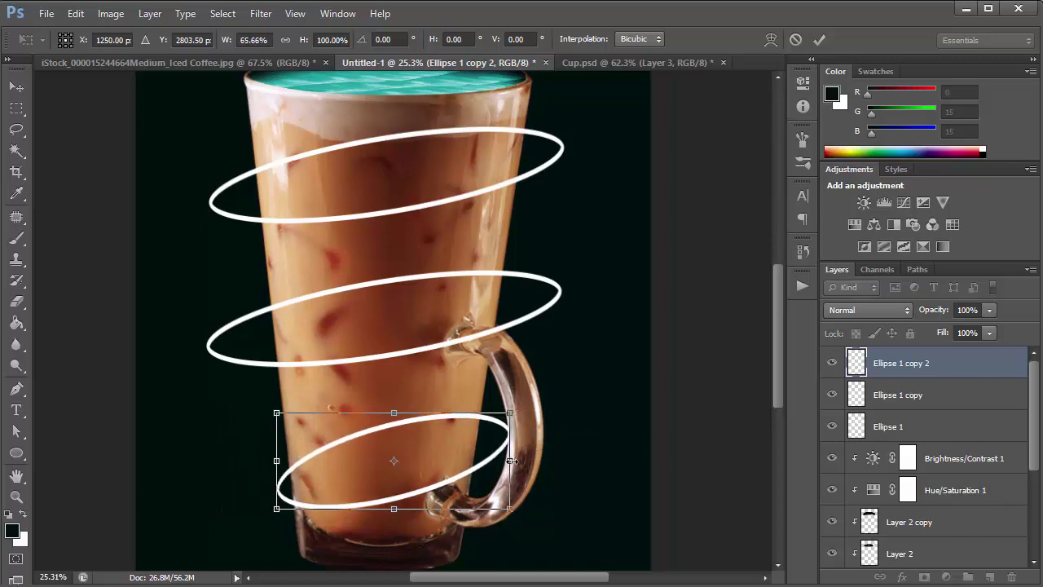
{"action": "key", "text": "Return"}
{"action": "key", "text": "shift+Left"}
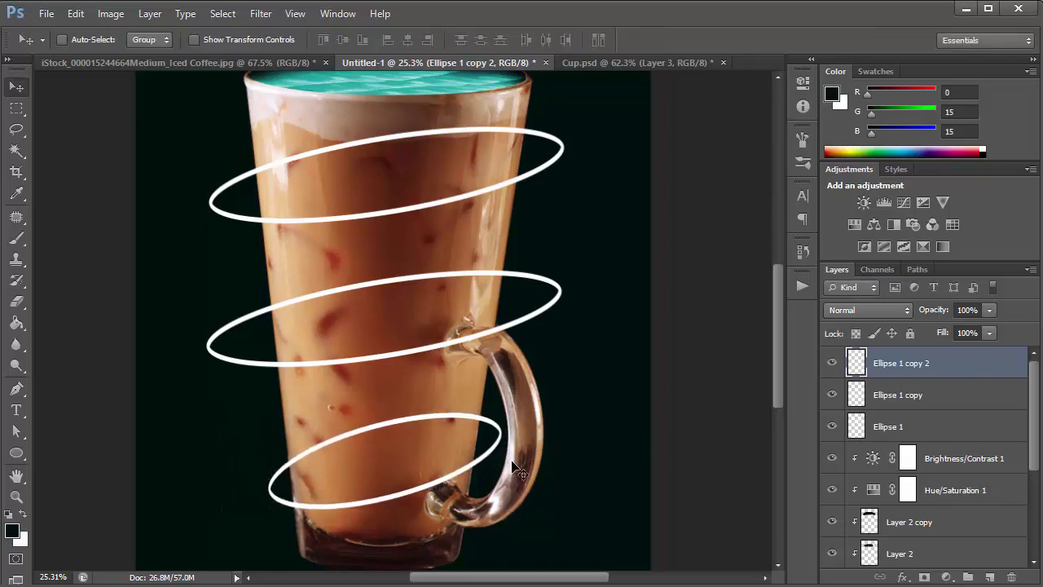
Narrow the middle ring, Ellipse 1 copy, from both sides and nudge it up.
{"action": "left_click", "coordinate": [945, 396]}
{"action": "key", "text": "ctrl+t"}
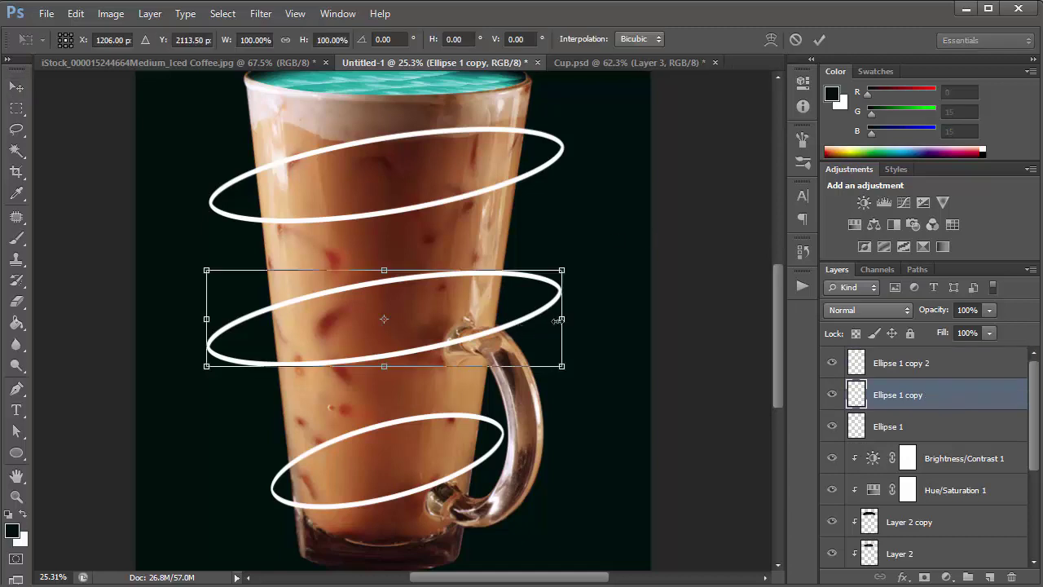
{"action": "left_click_drag", "start_coordinate": [557, 320], "coordinate": [529, 322]}
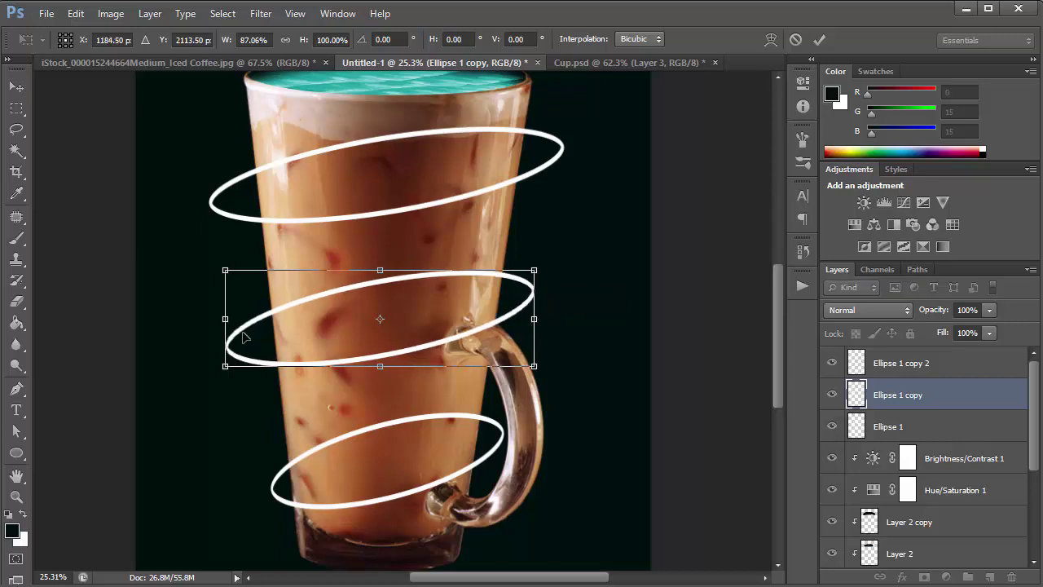
{"action": "left_click_drag", "start_coordinate": [225, 318], "coordinate": [232, 319]}
{"action": "key", "text": "Return"}
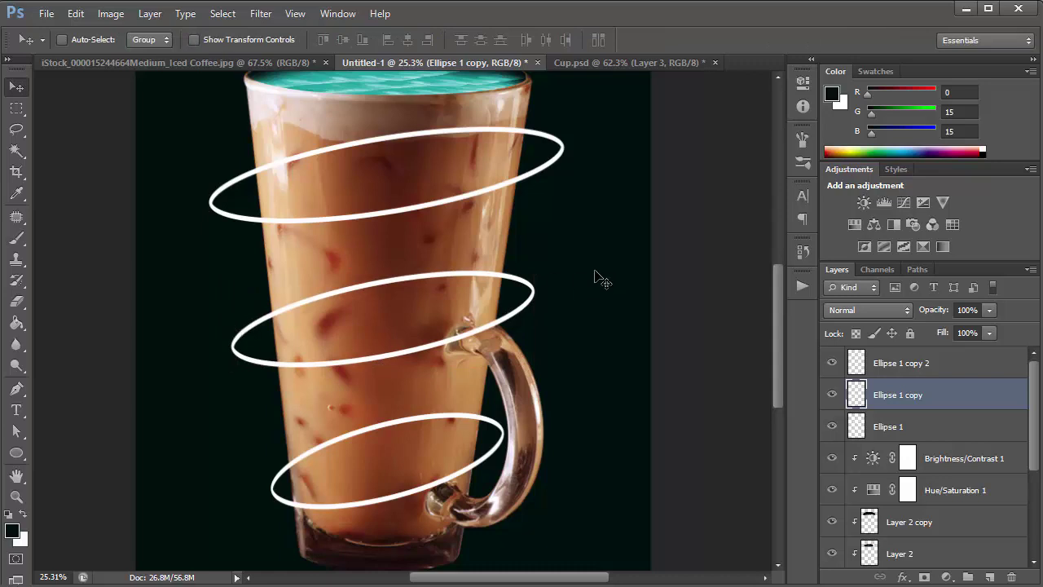
{"action": "key", "text": "shift+Up"}
{"action": "key", "text": "shift+Up"}
{"action": "key", "text": "shift+Up"}
{"action": "key", "text": "shift+Up"}
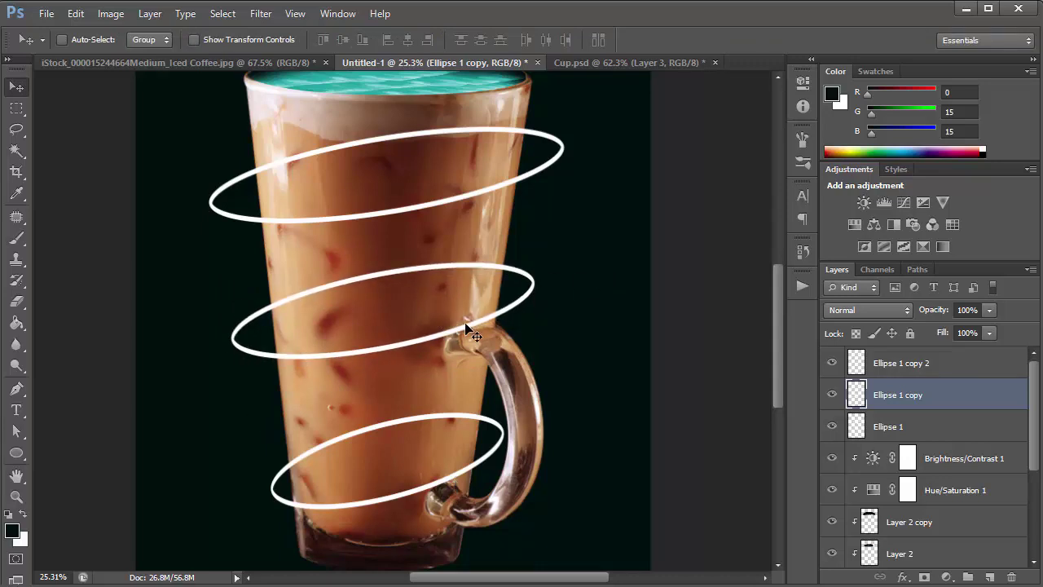
Nudge the bottom ring down slightly and tilt the middle ring a little more.
{"action": "left_click", "coordinate": [999, 366]}
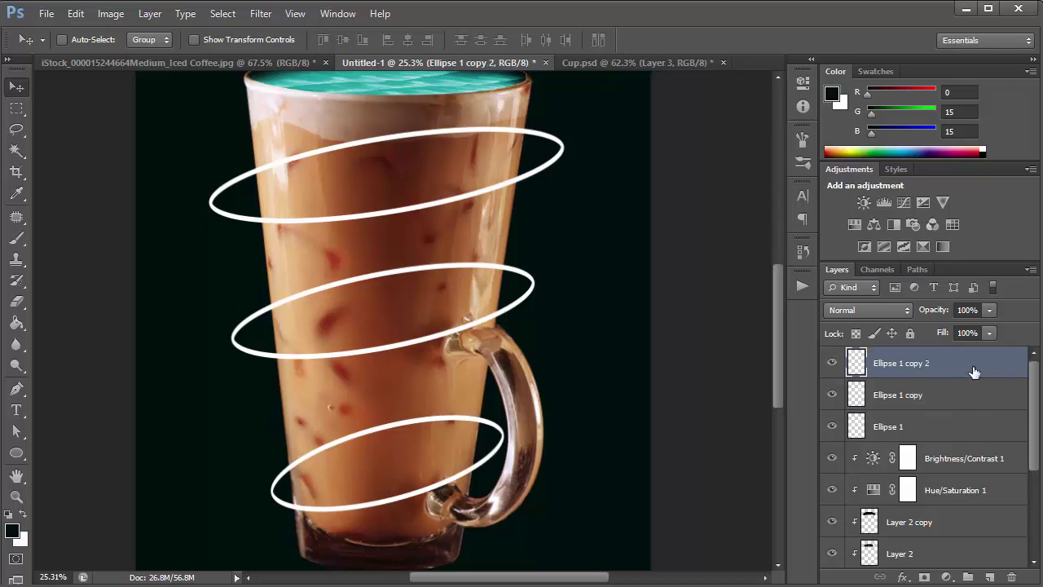
{"action": "key", "text": "Down"}
{"action": "key", "text": "Down"}
{"action": "key", "text": "Down"}
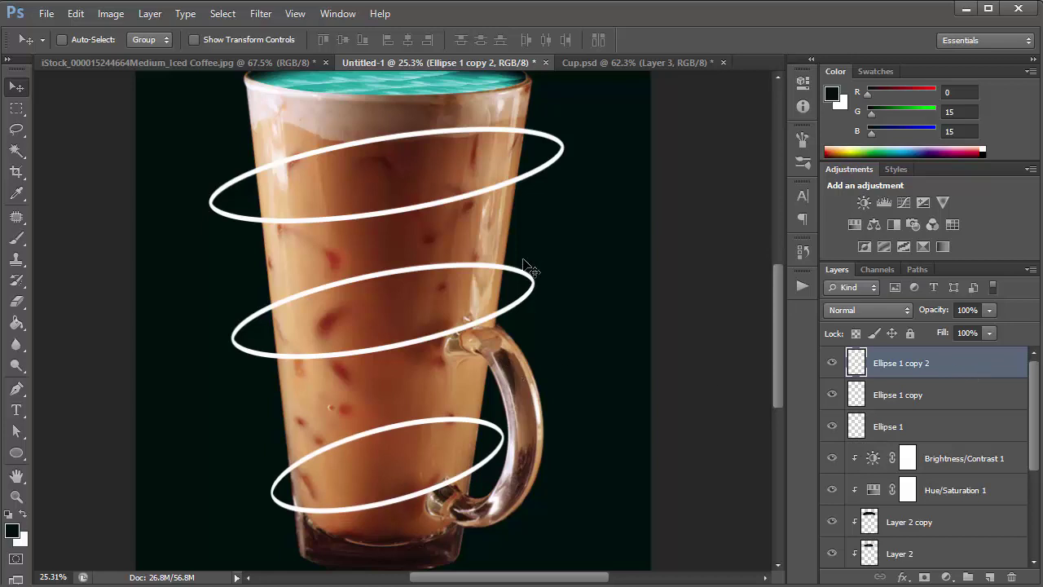
{"action": "left_click", "coordinate": [948, 399]}
{"action": "key", "text": "ctrl+t"}
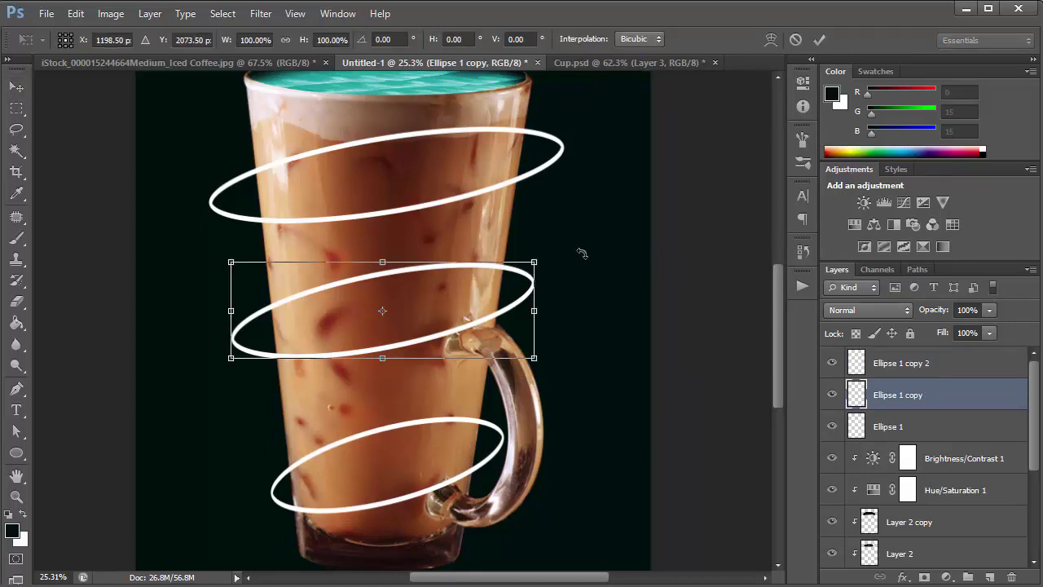
{"action": "mouse_move", "coordinate": [553, 241]}
{"action": "left_mouse_down"}
{"action": "mouse_move", "coordinate": [571, 221]}
{"action": "mouse_move", "coordinate": [553, 242]}
{"action": "left_mouse_up"}
{"action": "key", "text": "Return"}
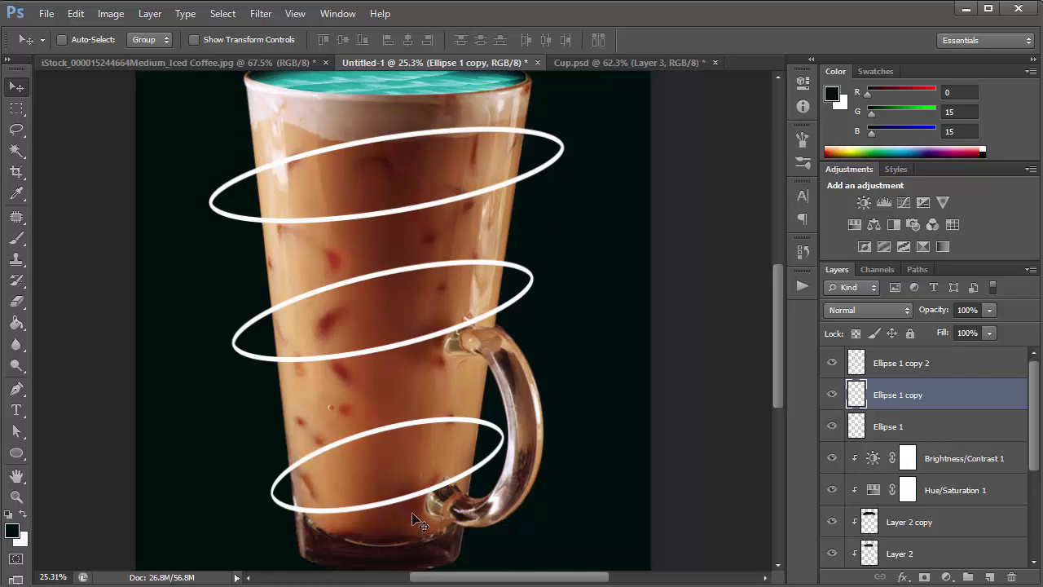
Add layer masks to Ellipse 1, Ellipse 1 copy and Ellipse 1 copy 2.
{"action": "left_click", "coordinate": [917, 427]}
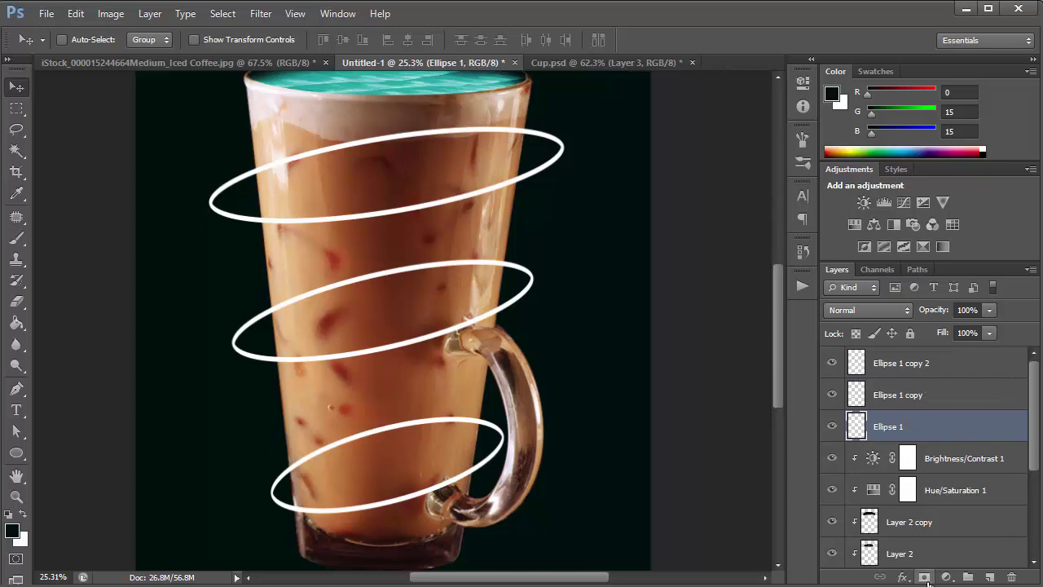
{"action": "left_click", "coordinate": [925, 577]}
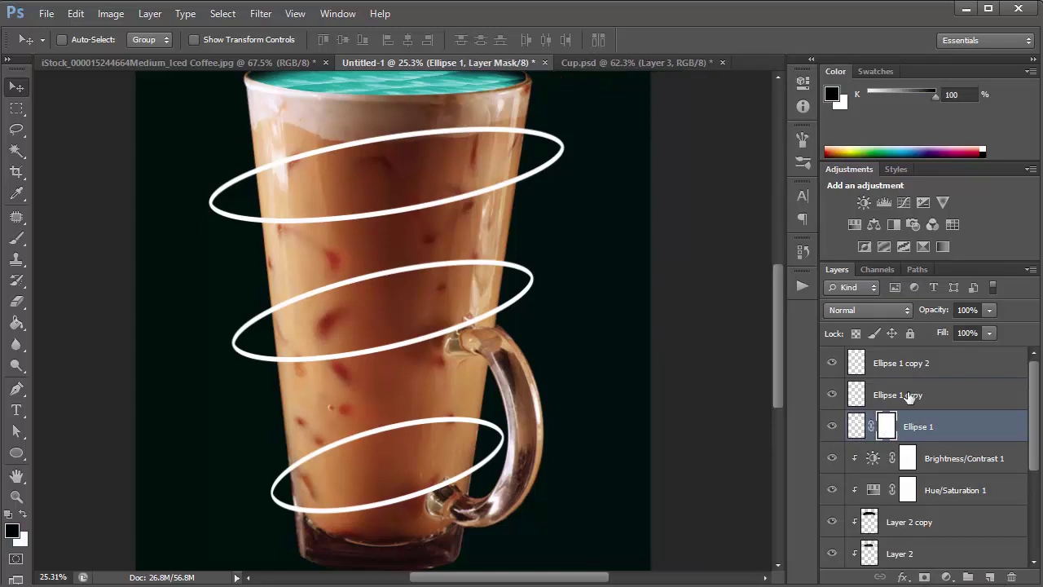
{"action": "double_click", "coordinate": [908, 396]}
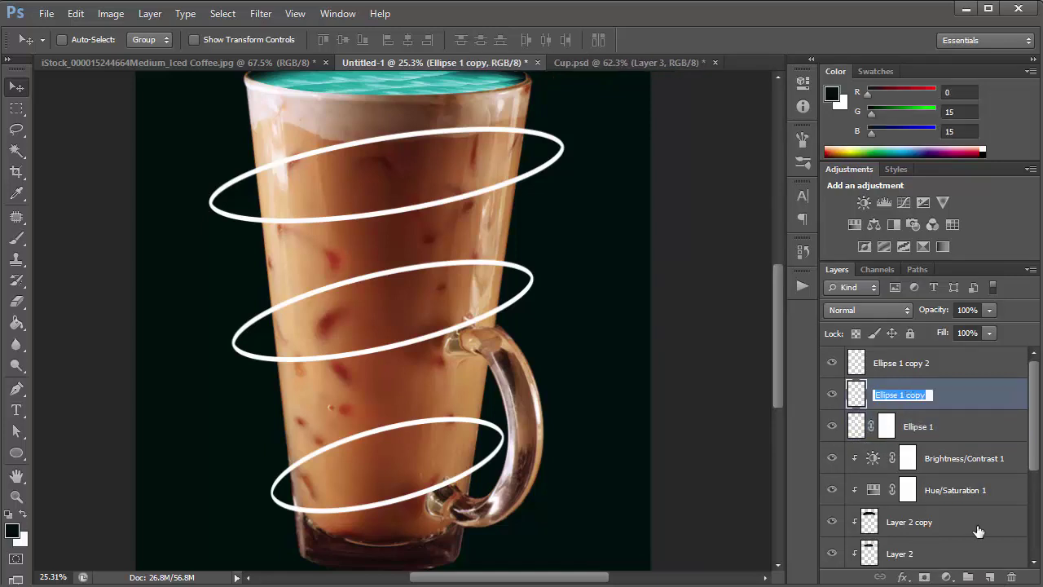
{"action": "left_click", "coordinate": [962, 449]}
{"action": "left_click", "coordinate": [945, 401]}
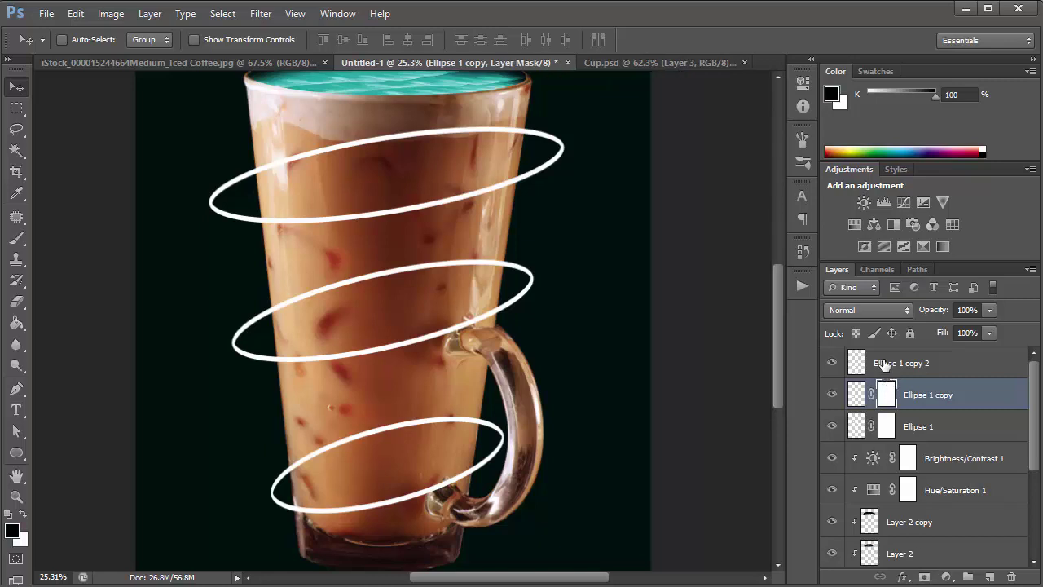
{"action": "key", "text": "alt+bracketright"}
{"action": "left_click", "coordinate": [924, 577]}
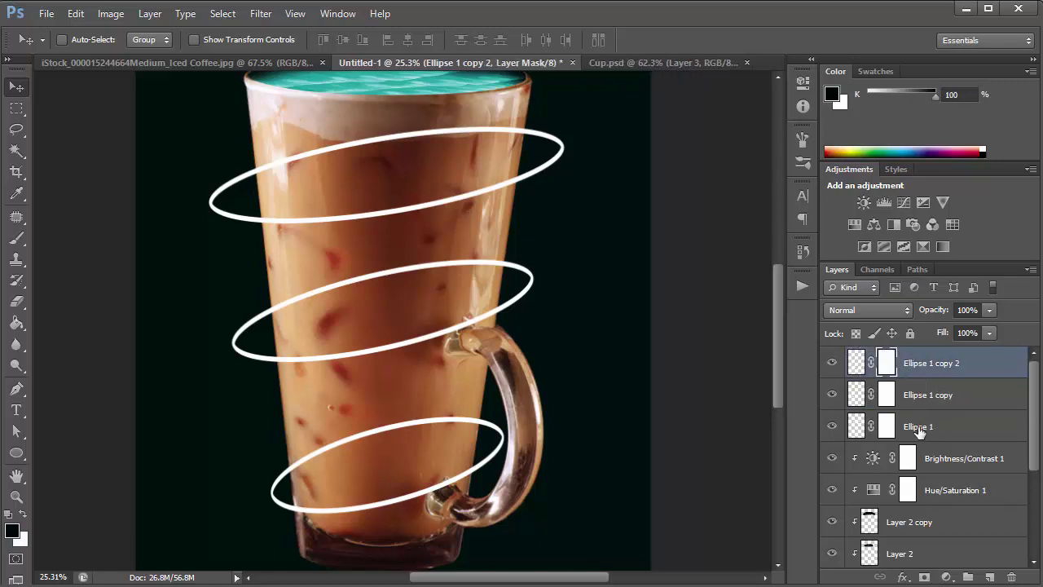
Take the brush, target the Ellipse 1 mask and load the glass outline as a selection.
{"action": "key", "text": "b"}
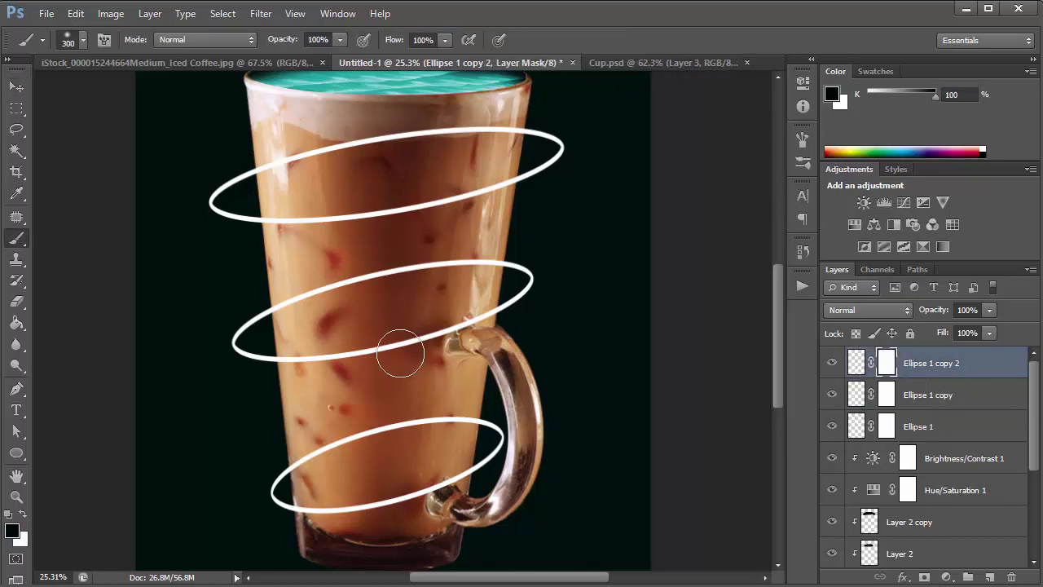
{"action": "left_click", "coordinate": [12, 530]}
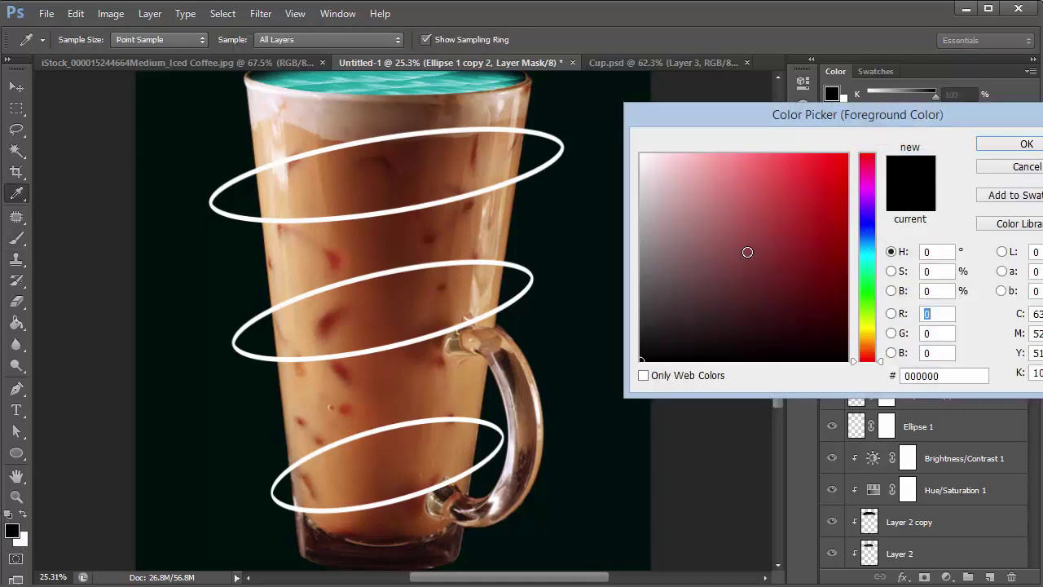
{"action": "key", "text": "Return"}
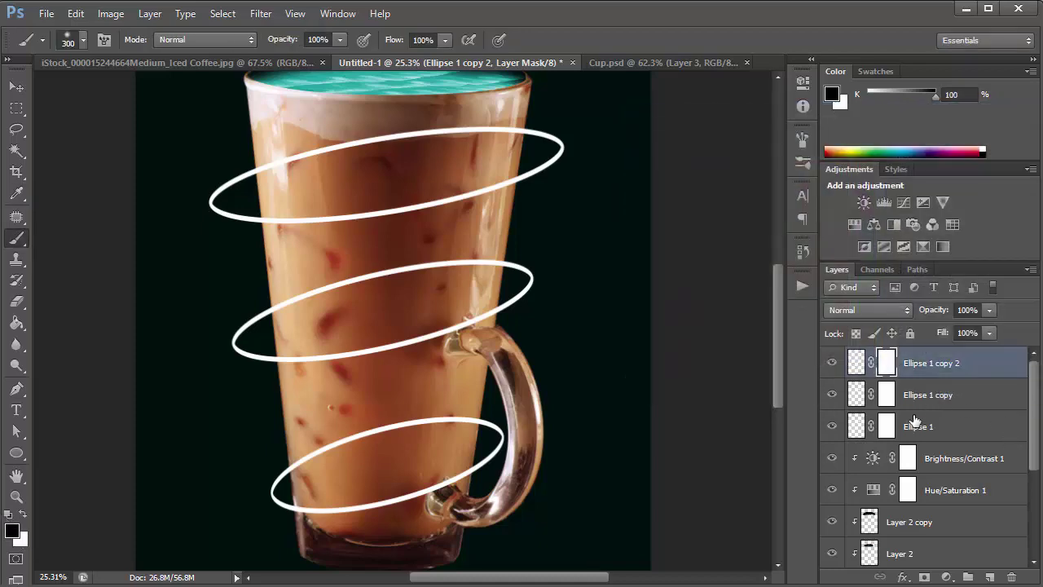
{"action": "left_click", "coordinate": [888, 430]}
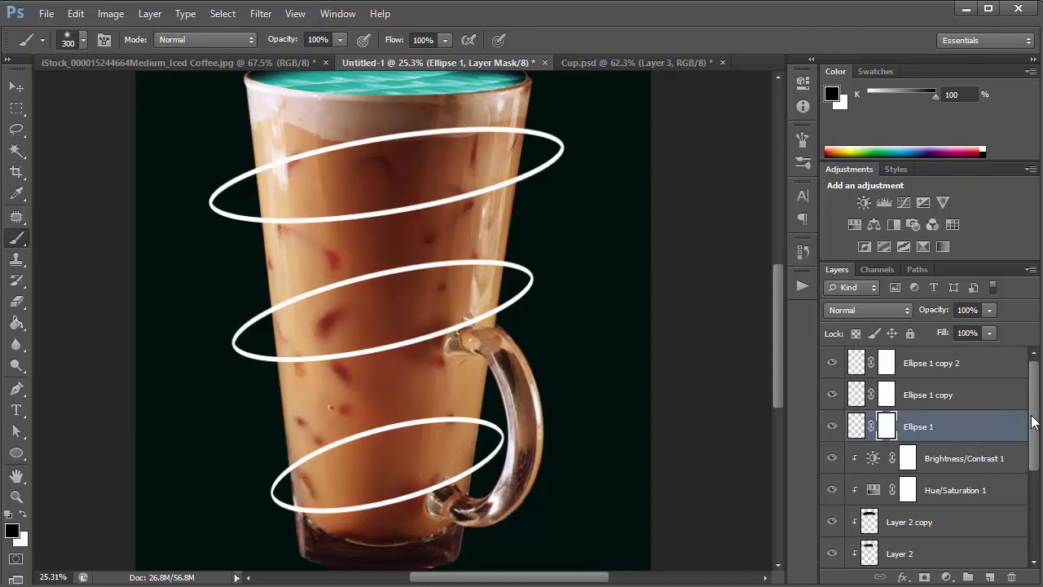
{"action": "left_click_drag", "start_coordinate": [1034, 419], "coordinate": [1036, 503]}
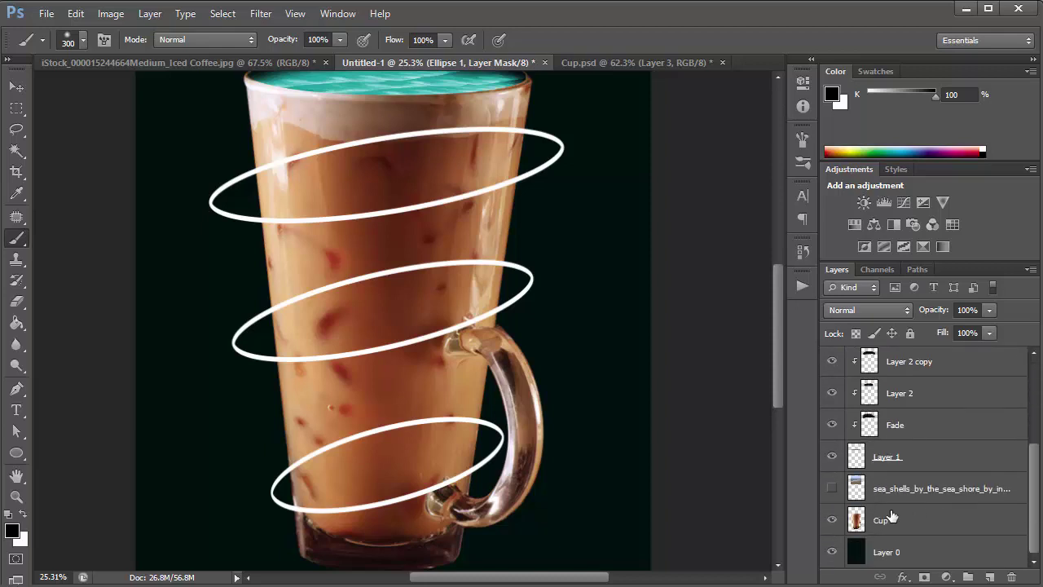
{"action": "left_click", "coordinate": [857, 524], "text": "ctrl"}
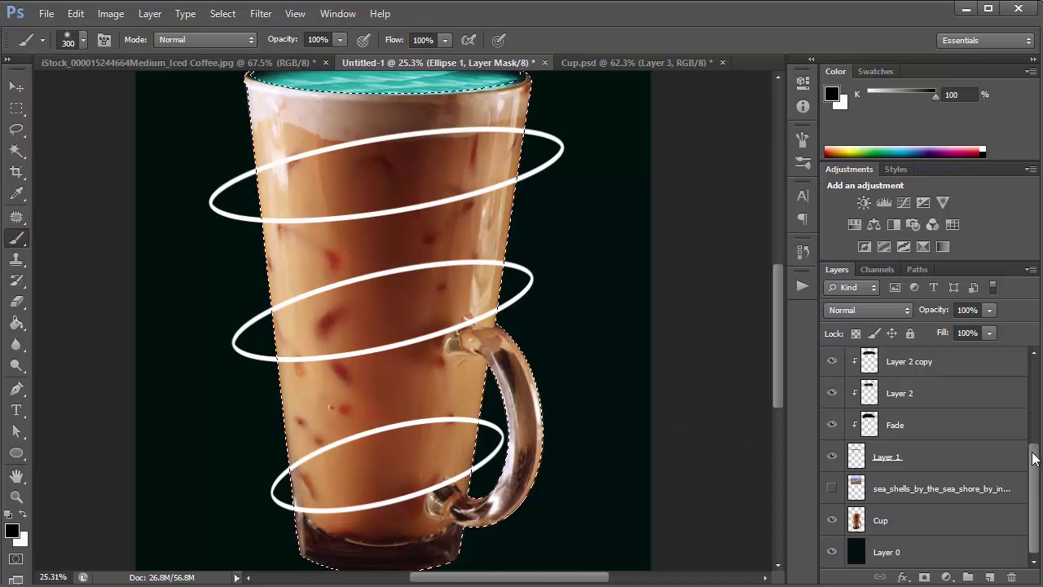
{"action": "scroll", "coordinate": [1035, 456], "scroll_direction": "up", "scroll_amount": 5}
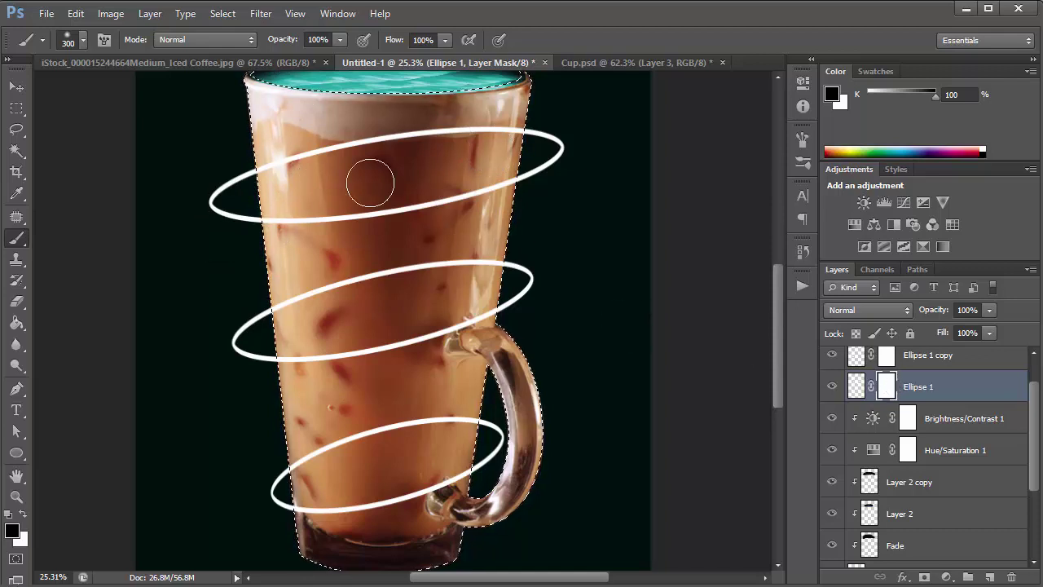
Paint black on each ring's mask over the glass to hide the back arcs, then deselect.
{"action": "mouse_move", "coordinate": [272, 167]}
{"action": "left_mouse_down"}
{"action": "mouse_move", "coordinate": [417, 129]}
{"action": "mouse_move", "coordinate": [493, 126]}
{"action": "left_mouse_up"}
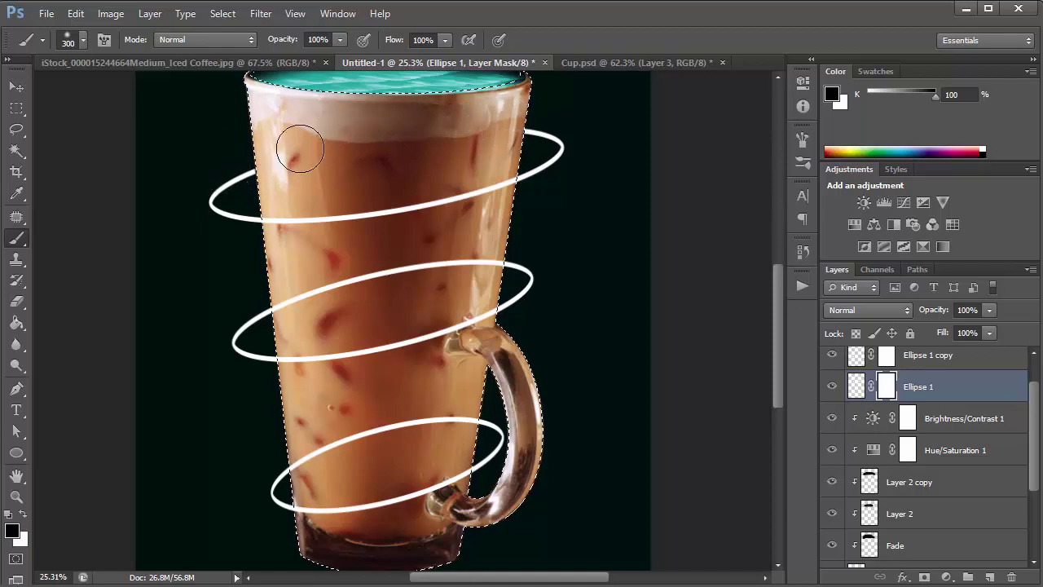
{"action": "mouse_move", "coordinate": [494, 118]}
{"action": "left_mouse_down"}
{"action": "mouse_move", "coordinate": [270, 168]}
{"action": "mouse_move", "coordinate": [400, 144]}
{"action": "mouse_move", "coordinate": [323, 165]}
{"action": "left_mouse_up"}
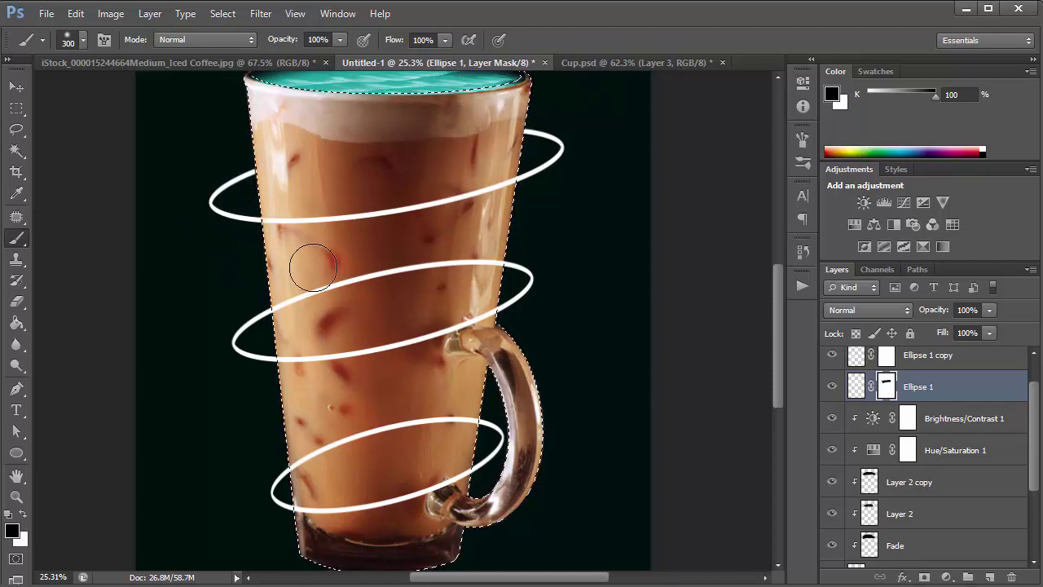
{"action": "left_click", "coordinate": [885, 362]}
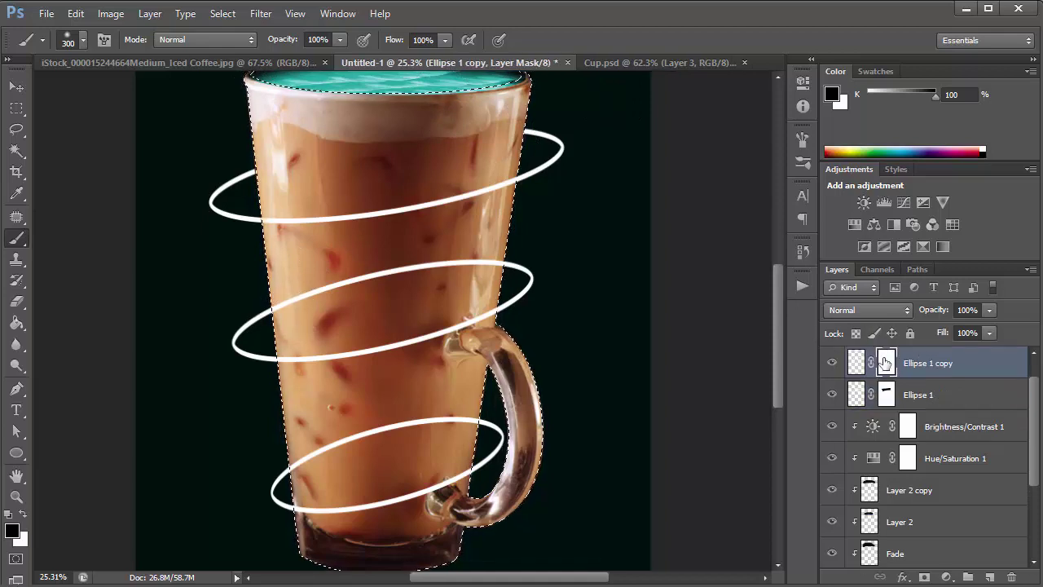
{"action": "left_click_drag", "start_coordinate": [293, 303], "coordinate": [493, 267]}
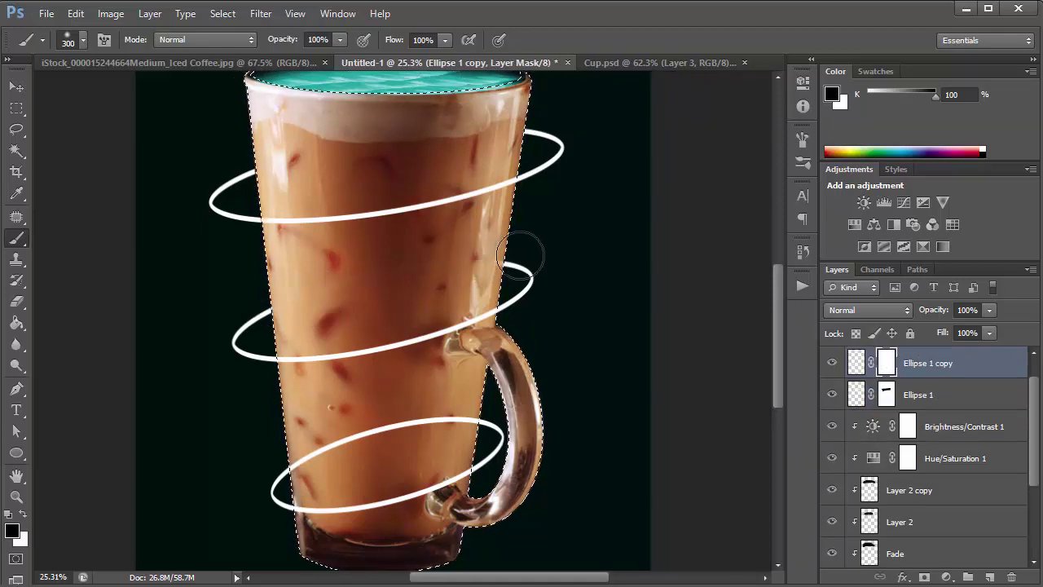
{"action": "key", "text": "ctrl+j"}
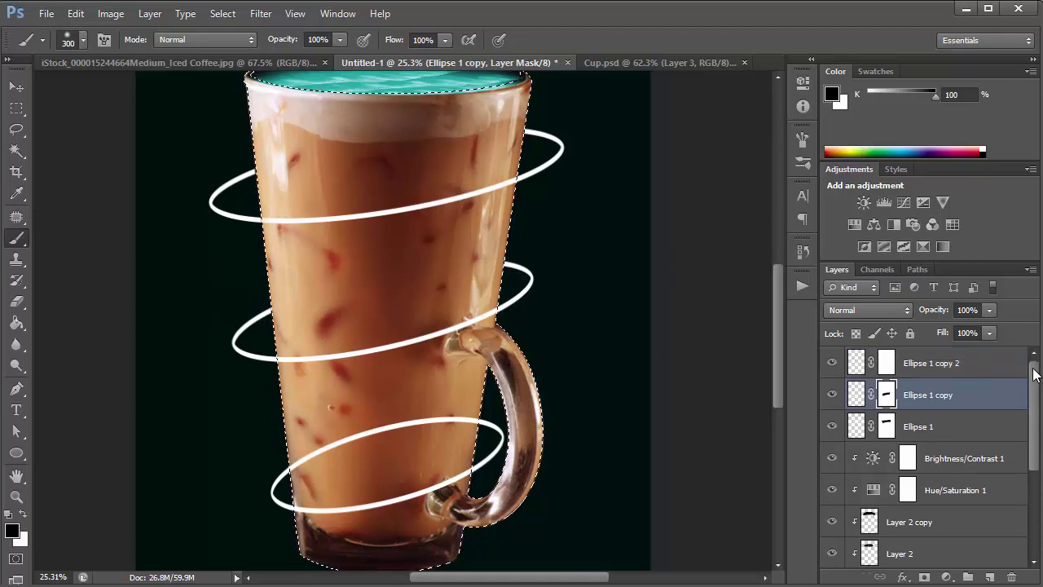
{"action": "key", "text": "ctrl+BackSpace"}
{"action": "left_click_drag", "start_coordinate": [303, 466], "coordinate": [505, 403]}
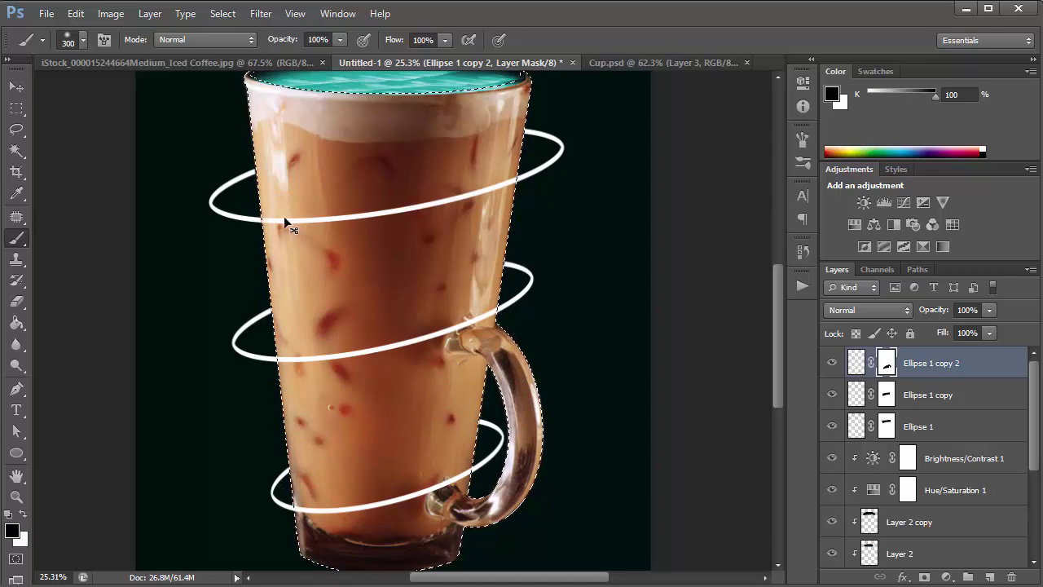
{"action": "key", "text": "ctrl+d"}
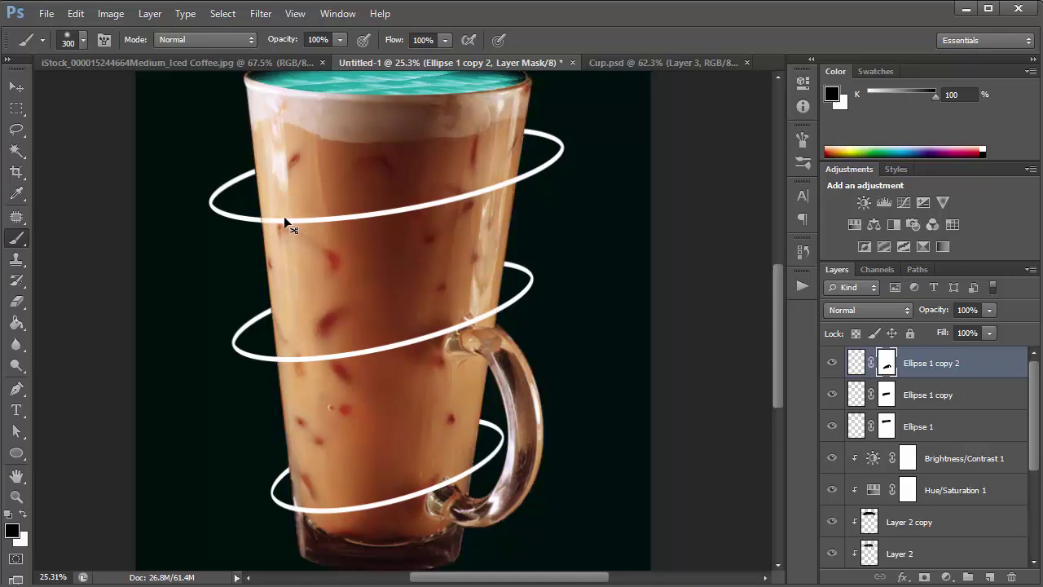
Give Ellipse 1 a white Outer Glow at 100% opacity and apply the layer style.
{"action": "left_click", "coordinate": [20, 91]}
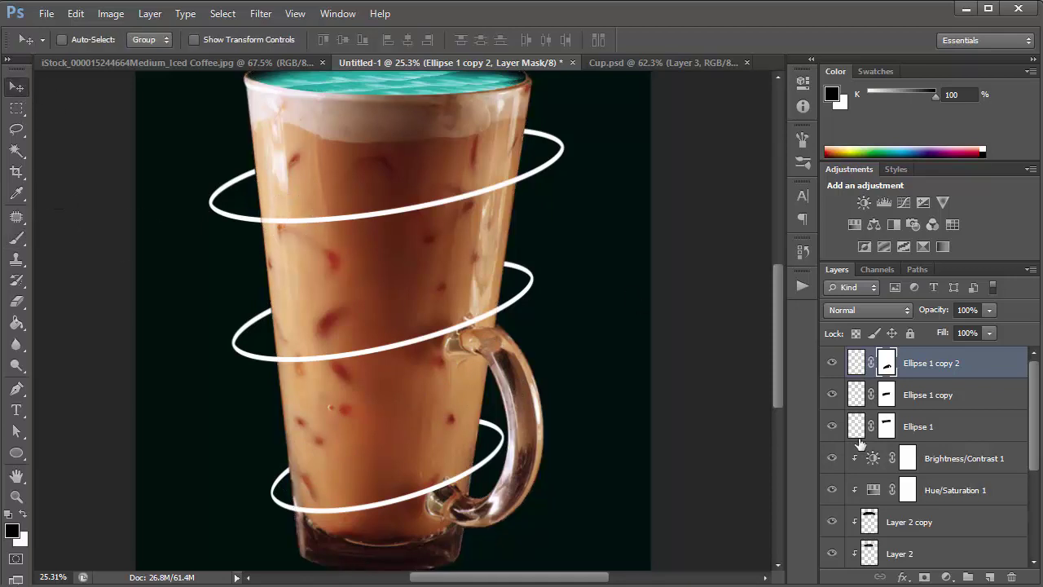
{"action": "double_click", "coordinate": [978, 438]}
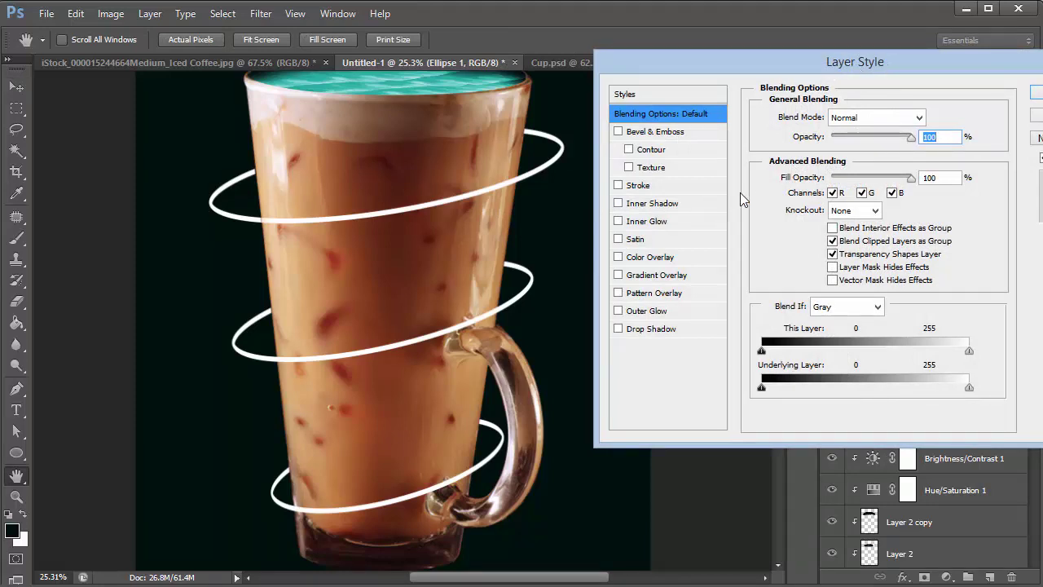
{"action": "left_click", "coordinate": [643, 310]}
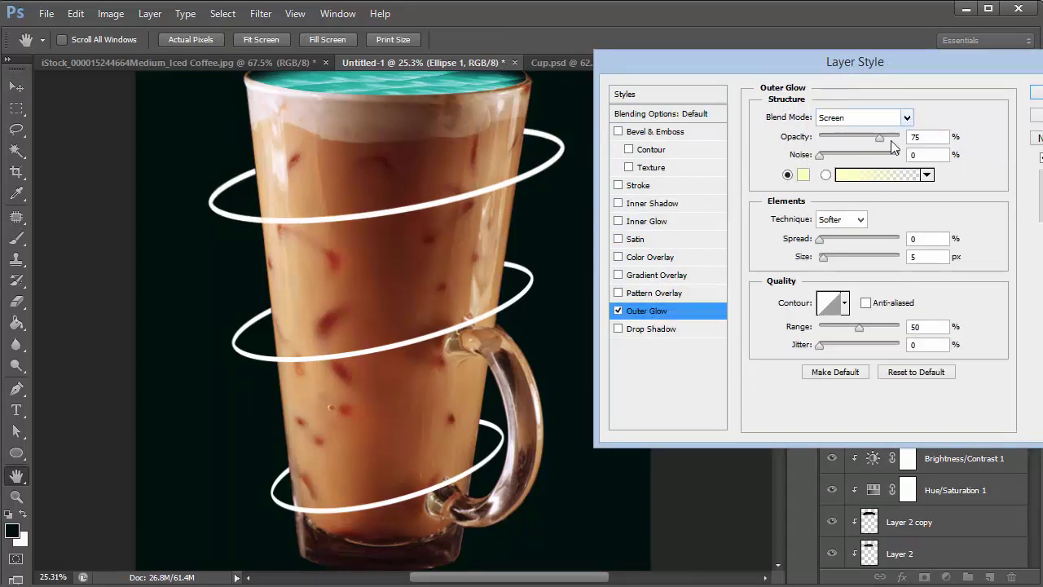
{"action": "left_click_drag", "start_coordinate": [883, 139], "coordinate": [904, 137]}
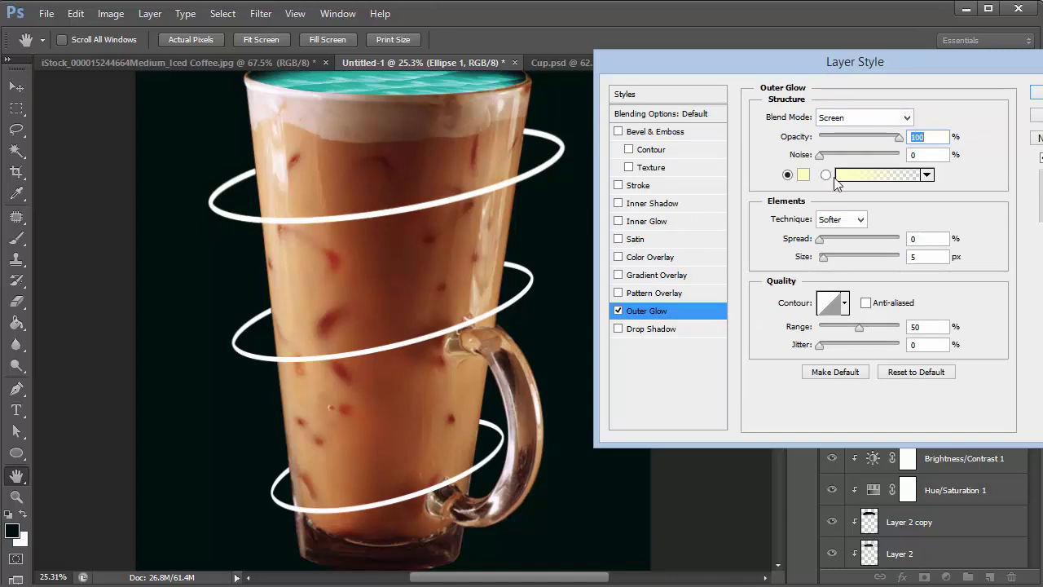
{"action": "left_click", "coordinate": [804, 176]}
{"action": "left_click", "coordinate": [642, 155]}
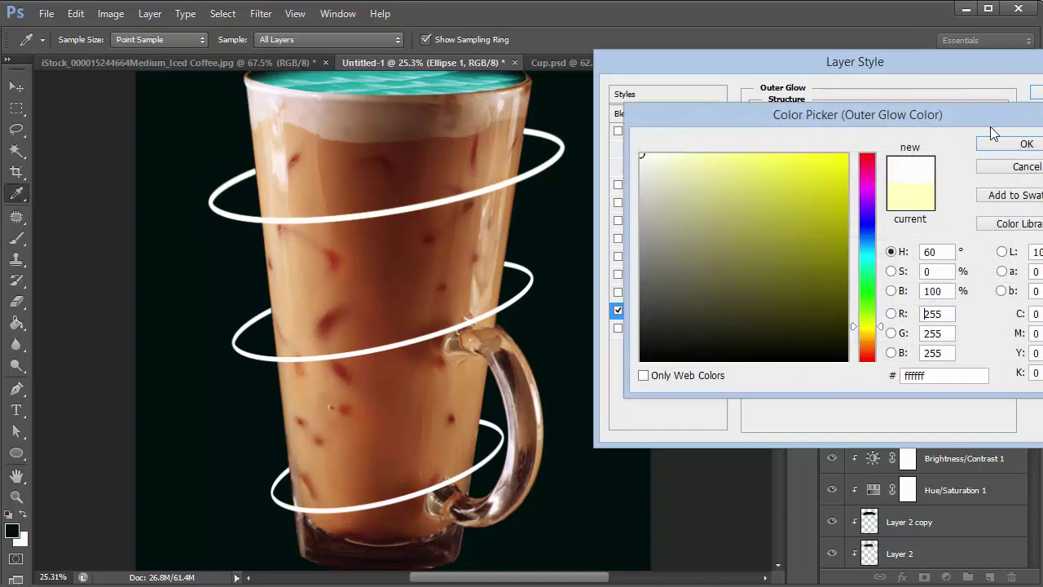
{"action": "left_click", "coordinate": [997, 146]}
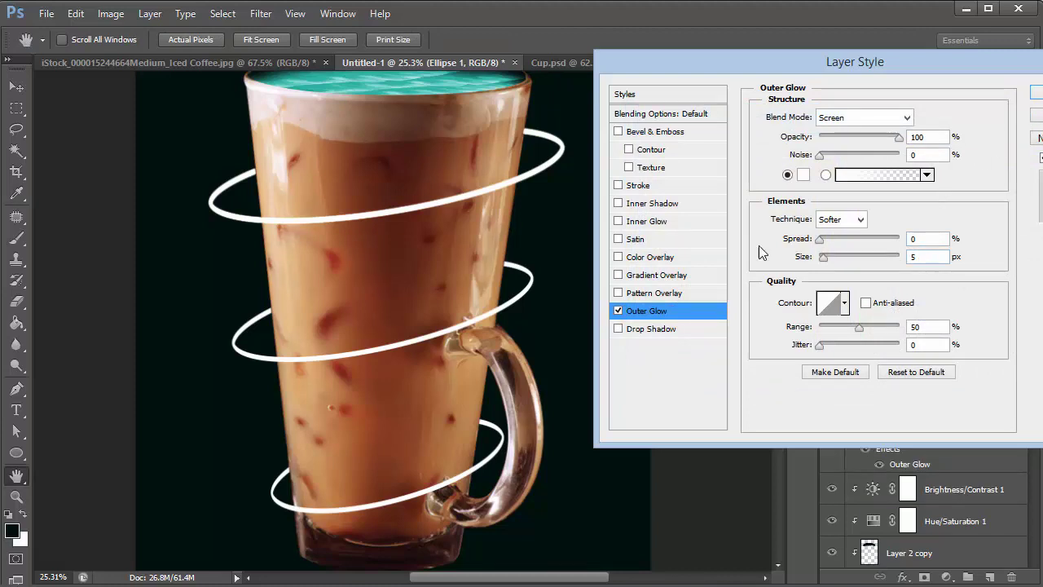
{"action": "type", "text": "15"}
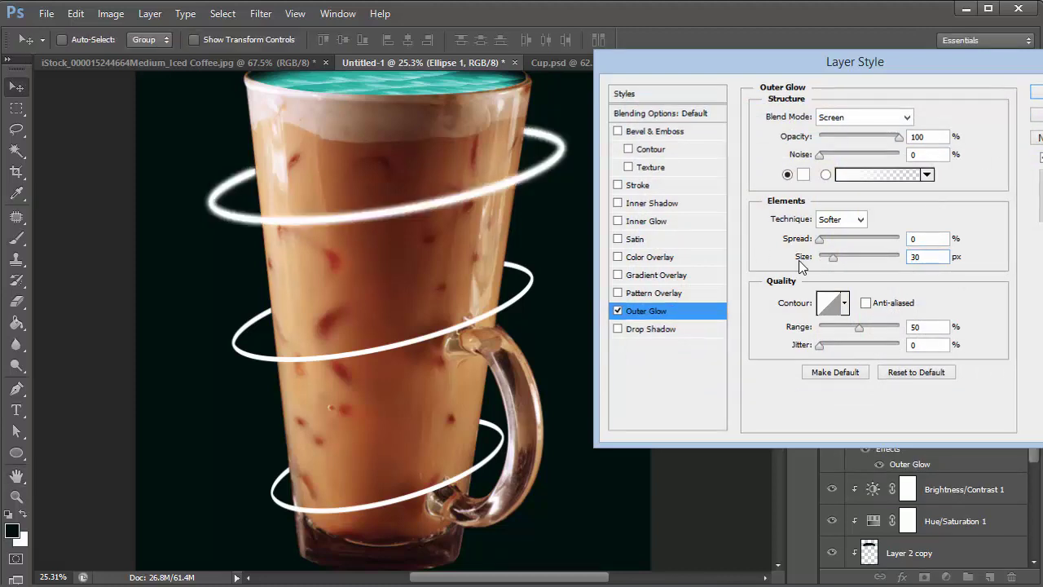
{"action": "key", "text": "Return"}
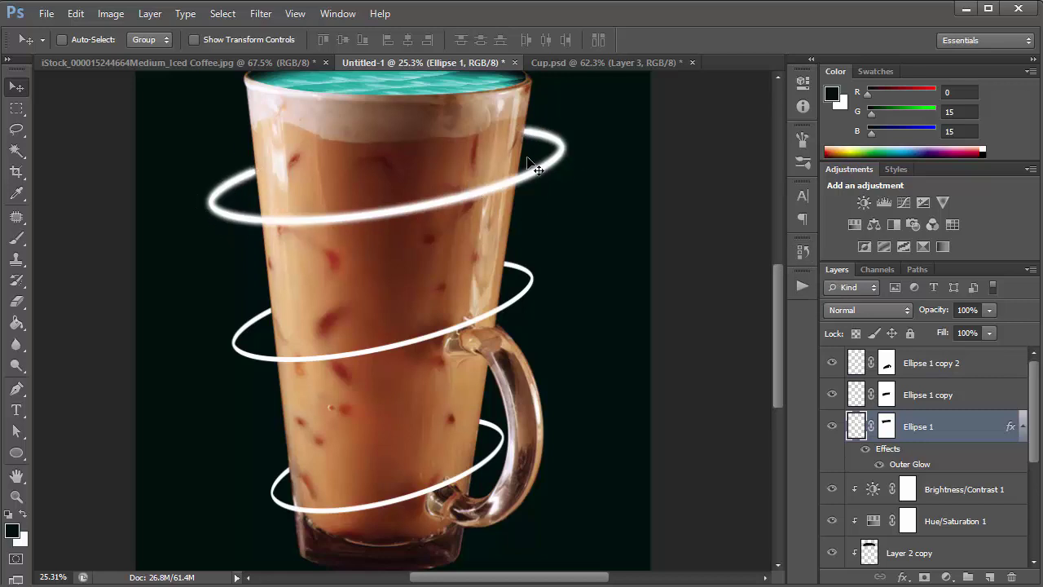
Copy Ellipse 1's outer glow style and paste it onto Ellipse 1 copy and copy 2.
{"action": "left_click", "coordinate": [999, 398]}
{"action": "left_click", "coordinate": [996, 367]}
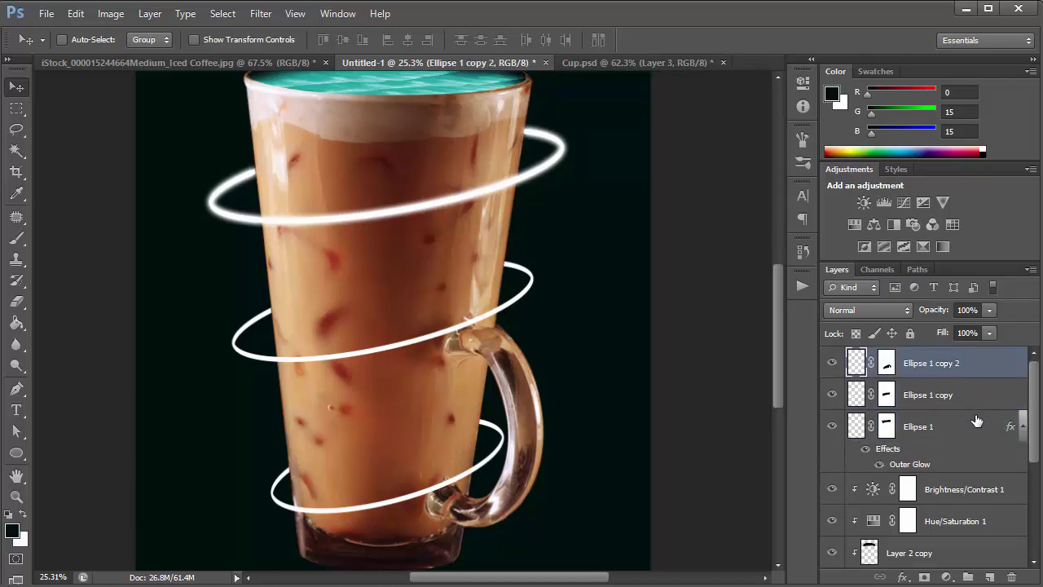
{"action": "left_click", "coordinate": [976, 427]}
{"action": "right_click", "coordinate": [976, 427]}
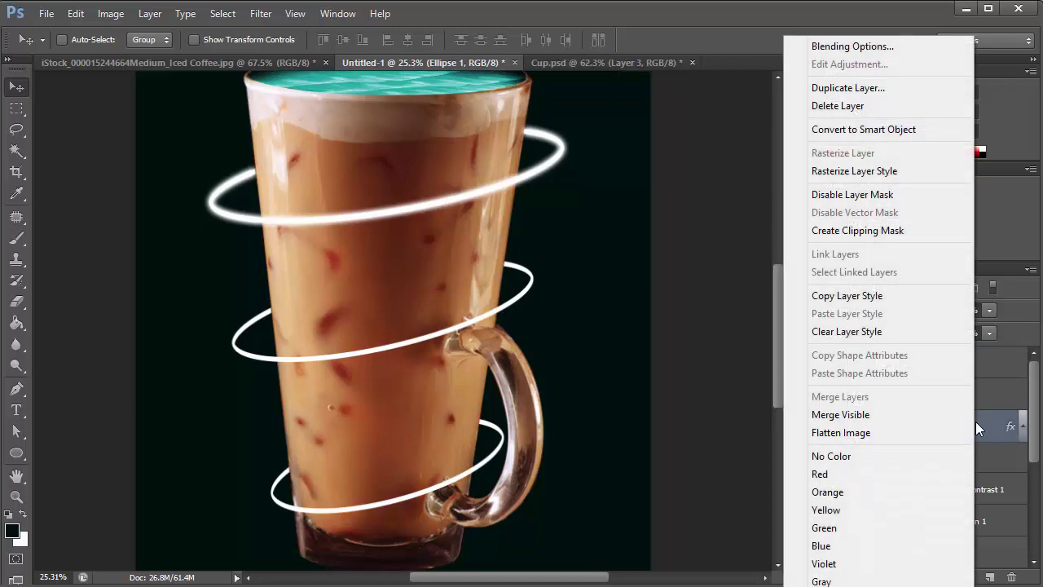
{"action": "left_click", "coordinate": [943, 295]}
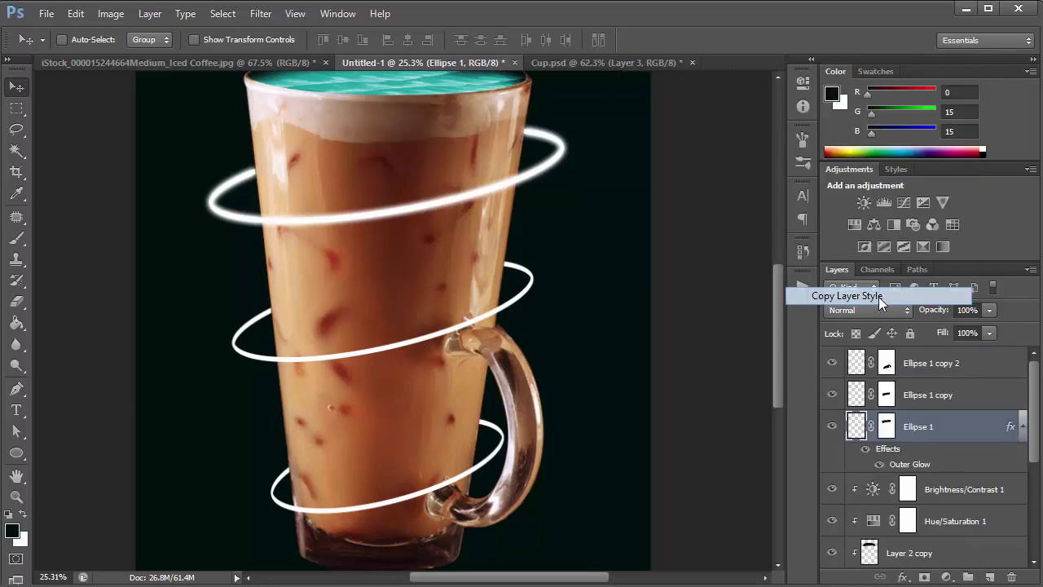
{"action": "left_click", "coordinate": [961, 396]}
{"action": "left_click", "coordinate": [979, 363], "text": "shift"}
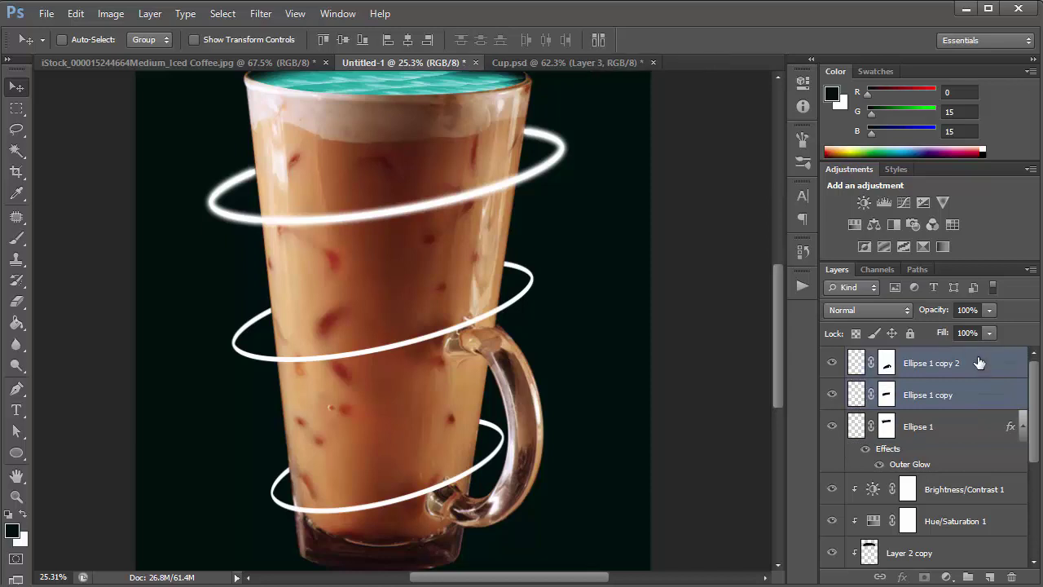
{"action": "right_click", "coordinate": [980, 363]}
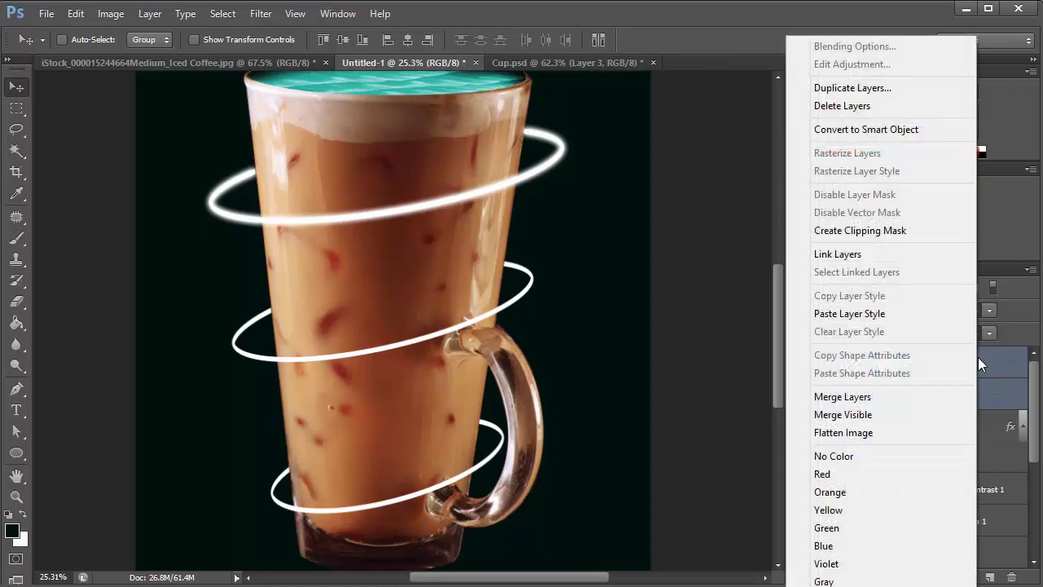
{"action": "left_click", "coordinate": [916, 312]}
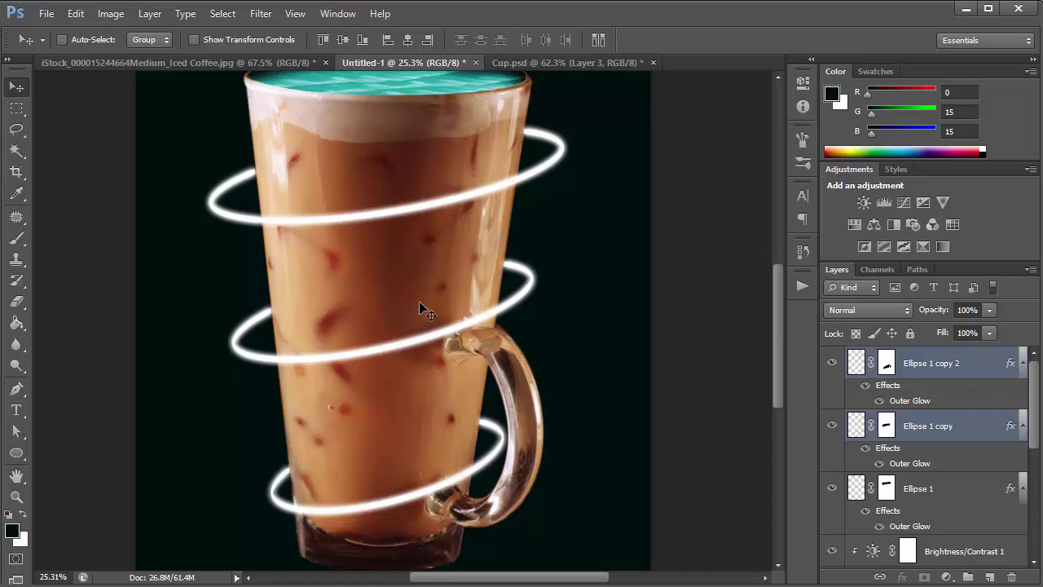
{"action": "left_click", "coordinate": [1023, 366]}
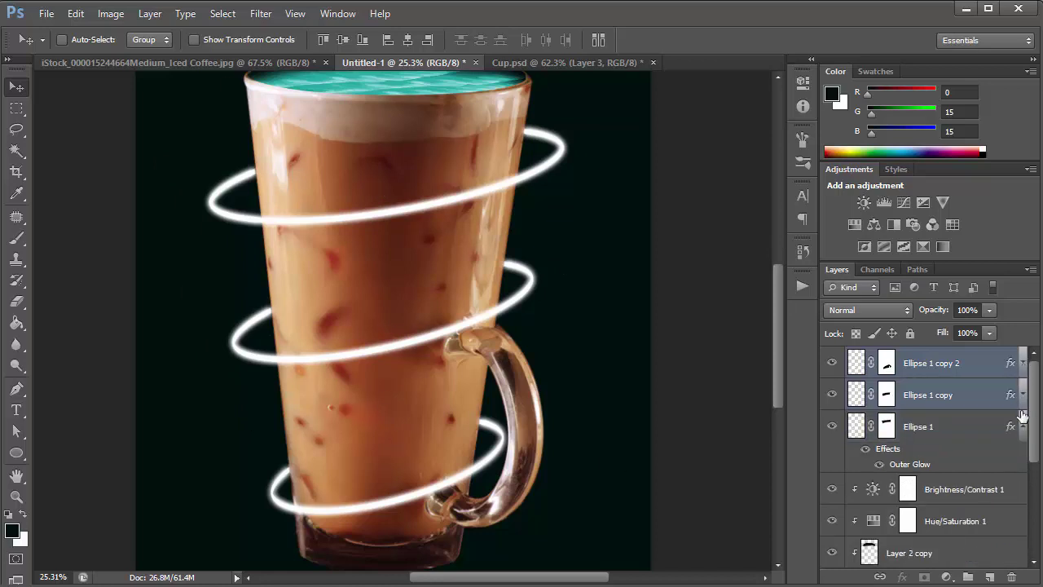
{"action": "left_click", "coordinate": [1023, 425]}
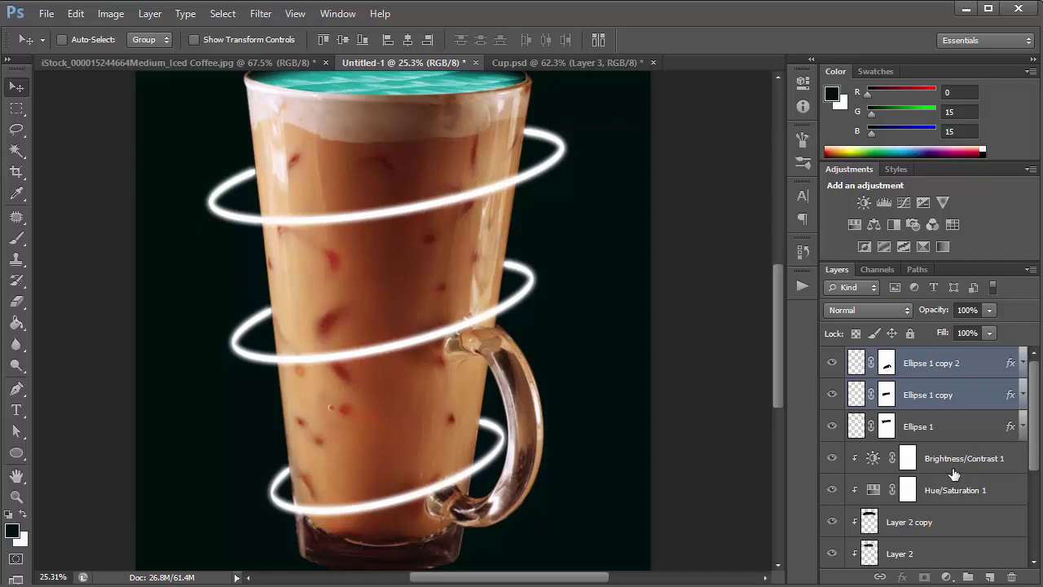
Group the three rings as 'Flares', duplicate the group and hide the original.
{"action": "left_click", "coordinate": [956, 426], "text": "shift"}
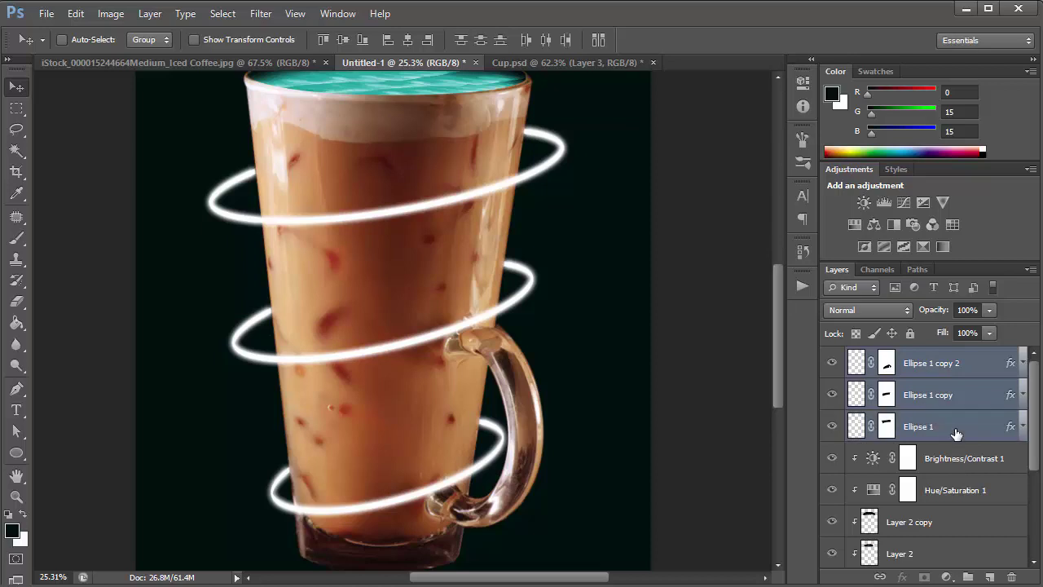
{"action": "key", "text": "ctrl+g"}
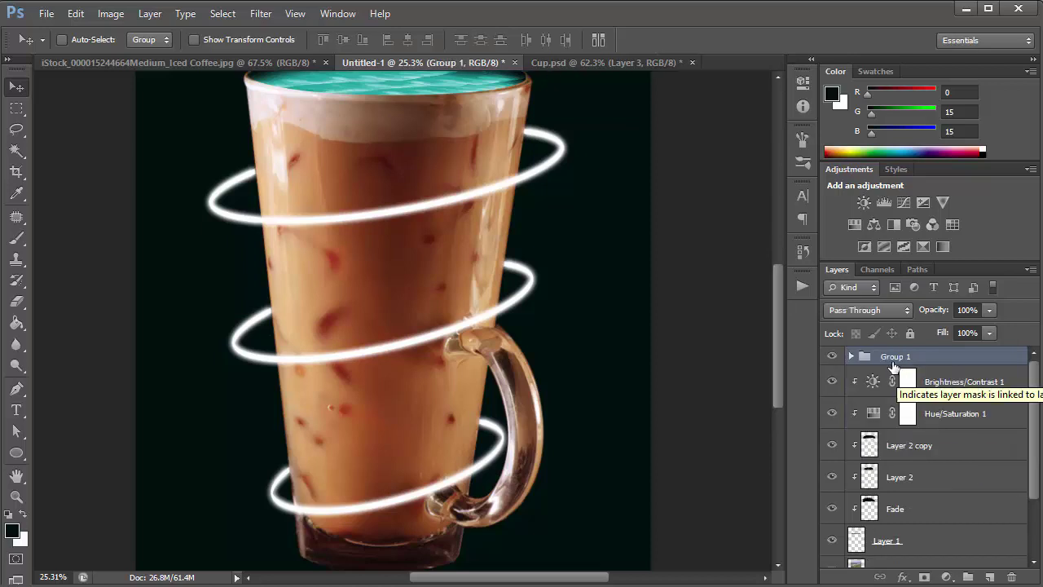
{"action": "double_click", "coordinate": [895, 357]}
{"action": "type", "text": "Flares"}
{"action": "key", "text": "Return"}
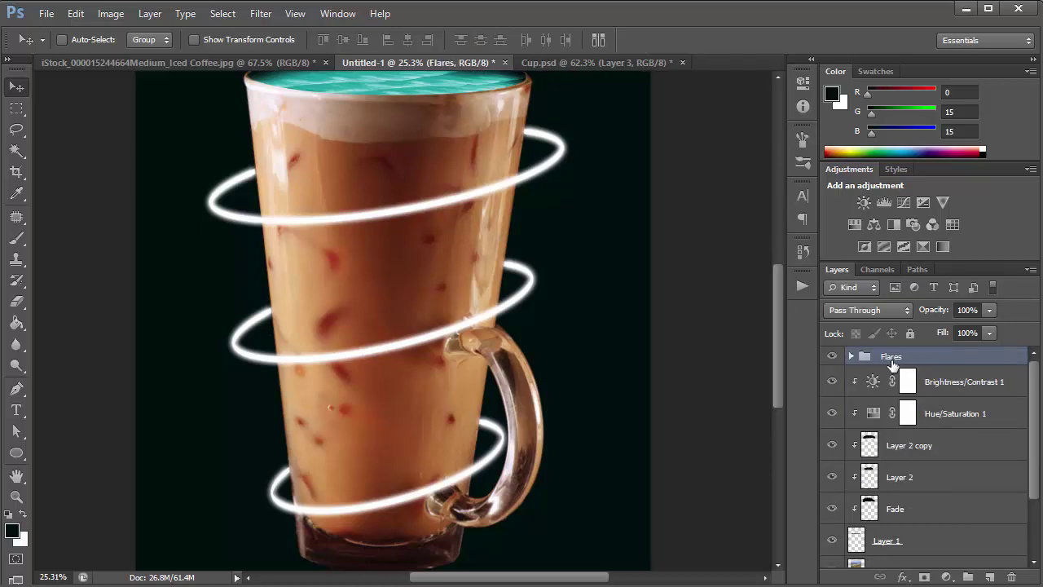
{"action": "key", "text": "ctrl+j"}
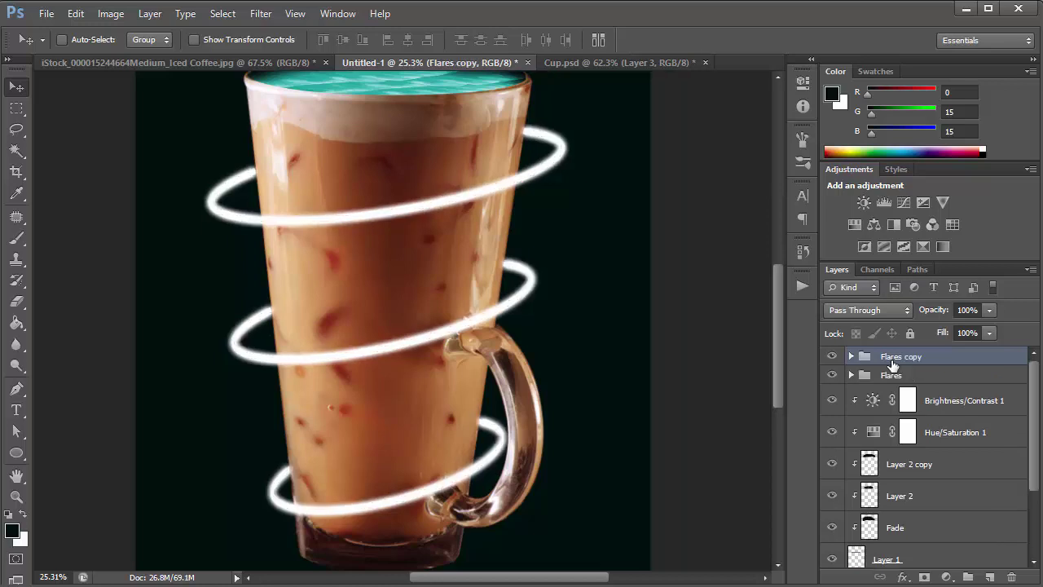
{"action": "left_click", "coordinate": [832, 376]}
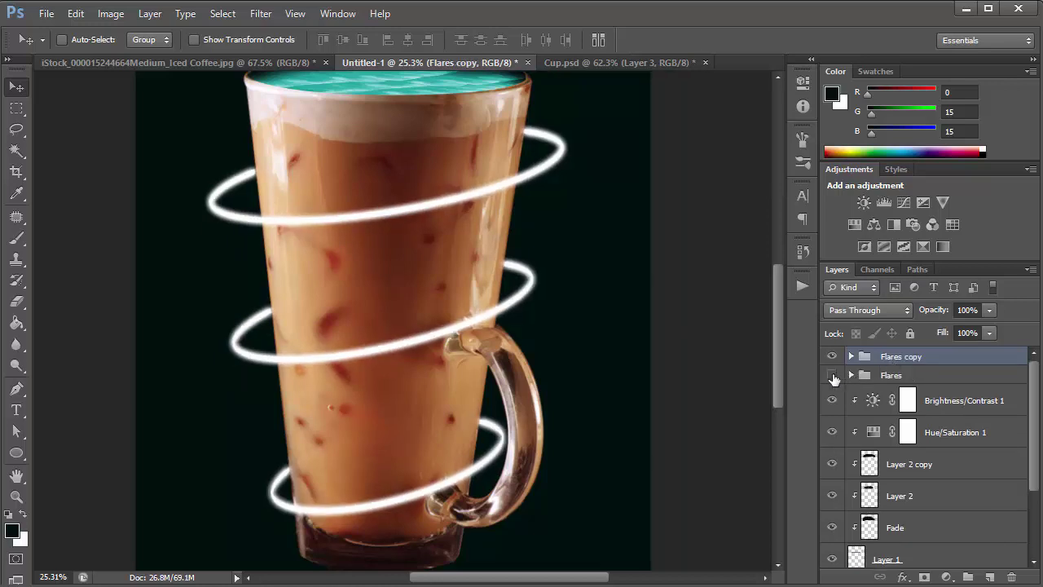
Rasterize the layer styles of the three rings inside the Flares copy group.
{"action": "left_click", "coordinate": [851, 356]}
{"action": "left_click", "coordinate": [933, 383]}
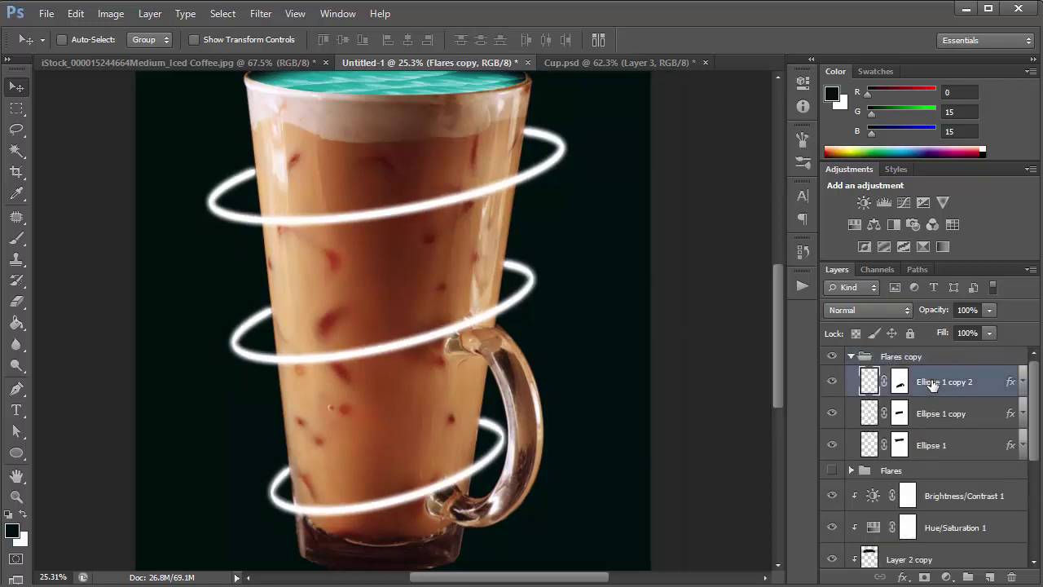
{"action": "left_click", "coordinate": [935, 445], "text": "shift"}
{"action": "right_click", "coordinate": [935, 445]}
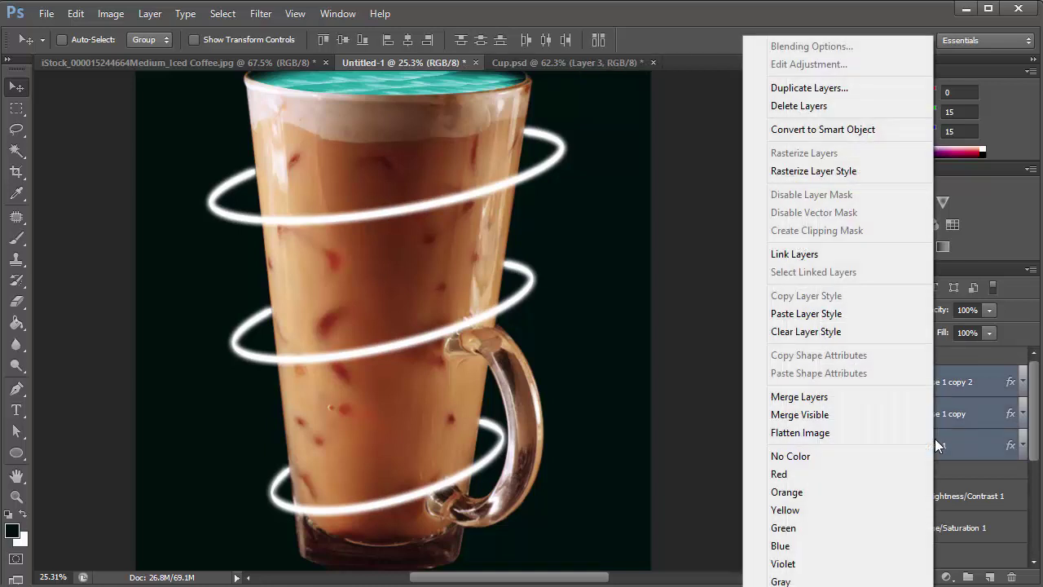
{"action": "left_click", "coordinate": [841, 170]}
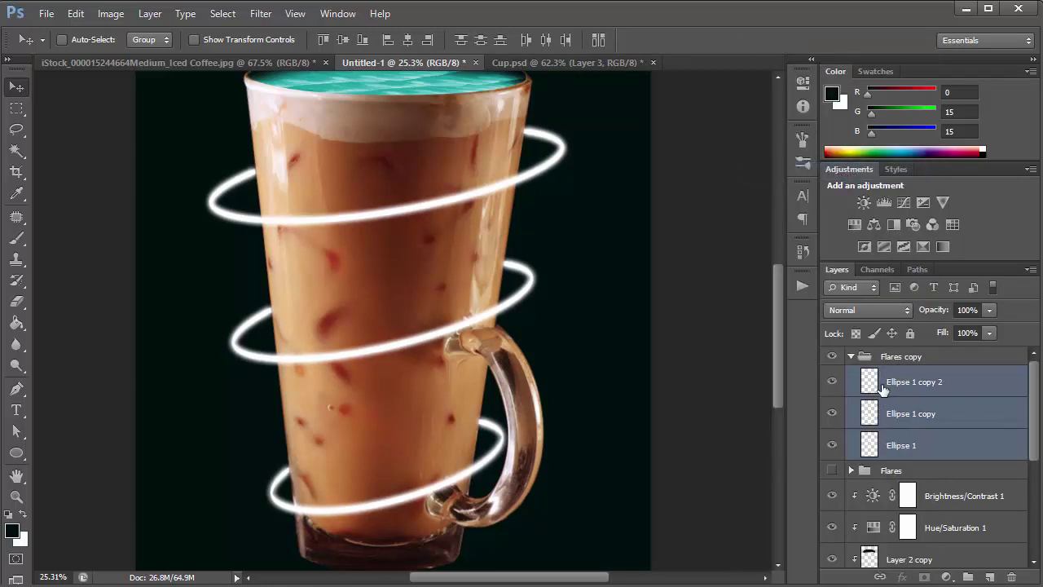
{"action": "left_click", "coordinate": [892, 358]}
{"action": "key", "text": "Delete"}
{"action": "key", "text": "ctrl+z"}
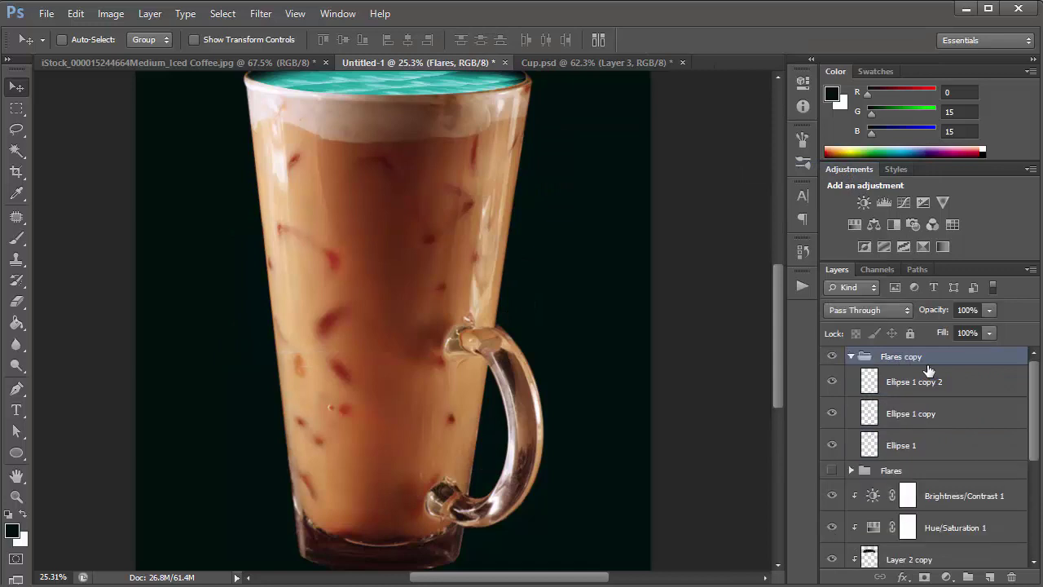
Move the rasterized rings out, delete the empty Flares copy group, and duplicate the three rings.
{"action": "left_click", "coordinate": [921, 387]}
{"action": "left_click", "coordinate": [906, 446], "text": "shift"}
{"action": "left_click_drag", "start_coordinate": [917, 383], "coordinate": [906, 361]}
{"action": "left_click", "coordinate": [893, 452]}
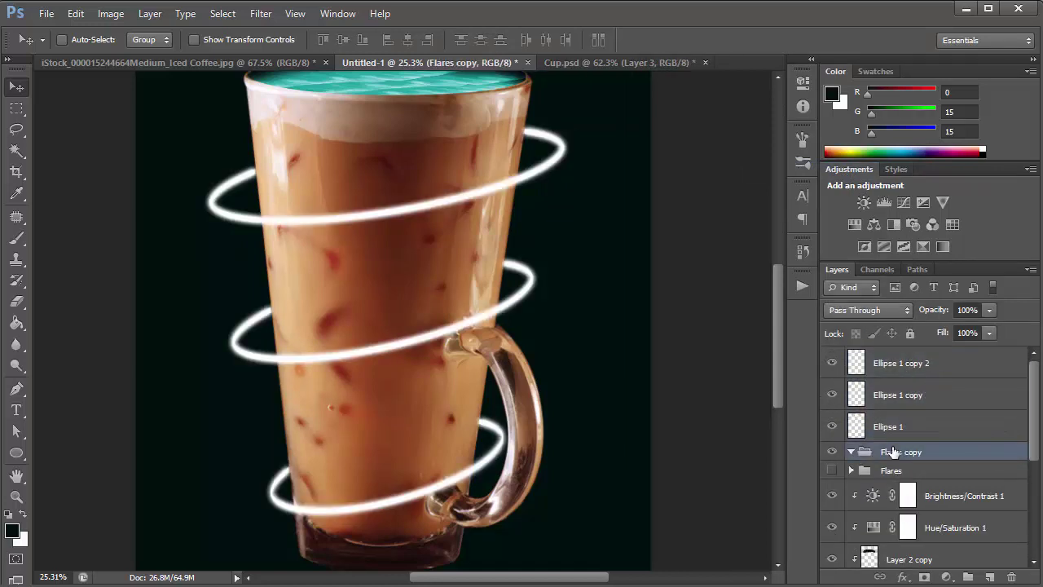
{"action": "key", "text": "Delete"}
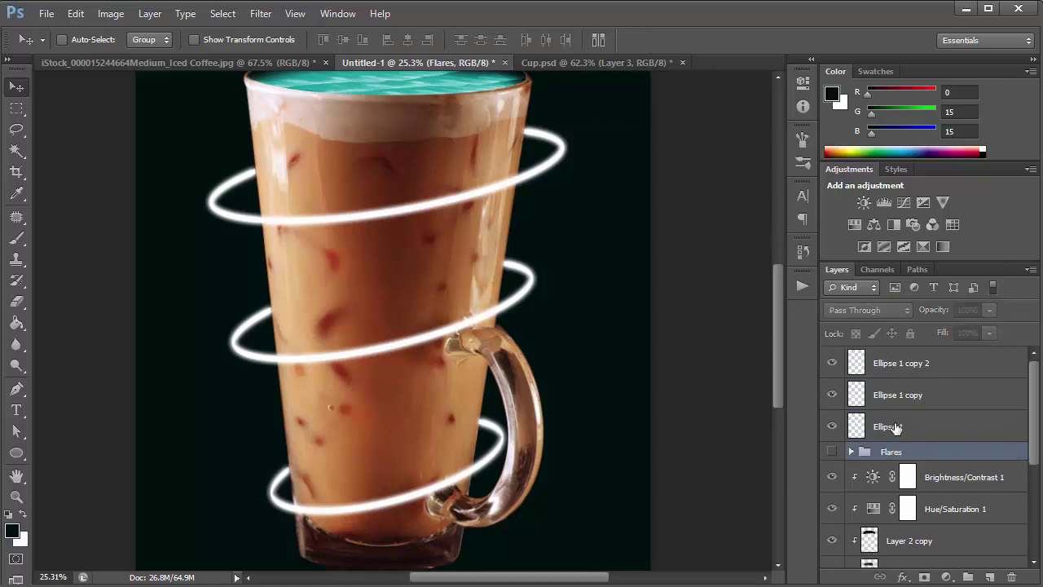
{"action": "left_click", "coordinate": [897, 429]}
{"action": "left_click", "coordinate": [901, 366], "text": "shift"}
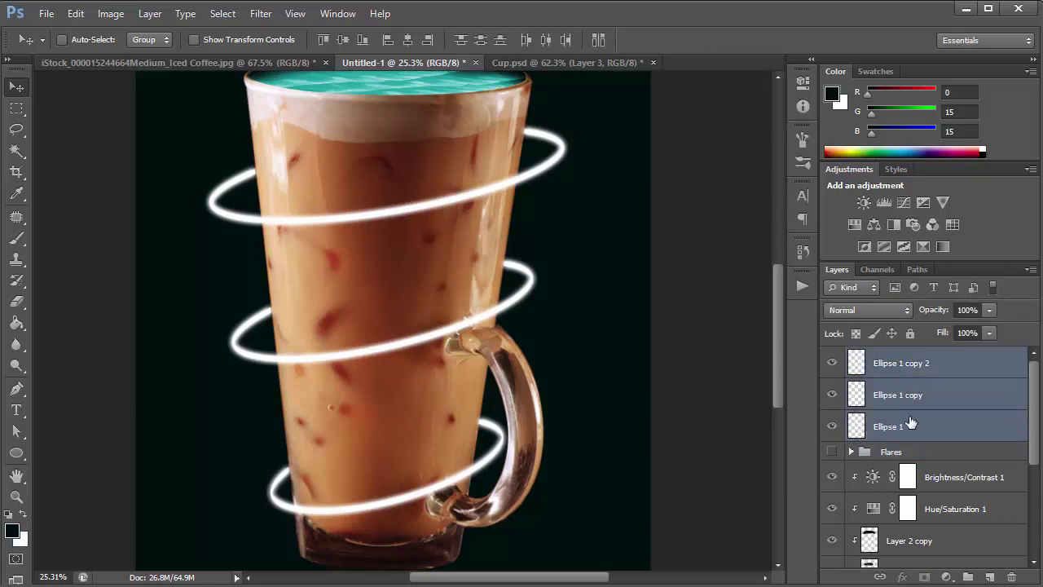
{"action": "key", "text": "ctrl+j"}
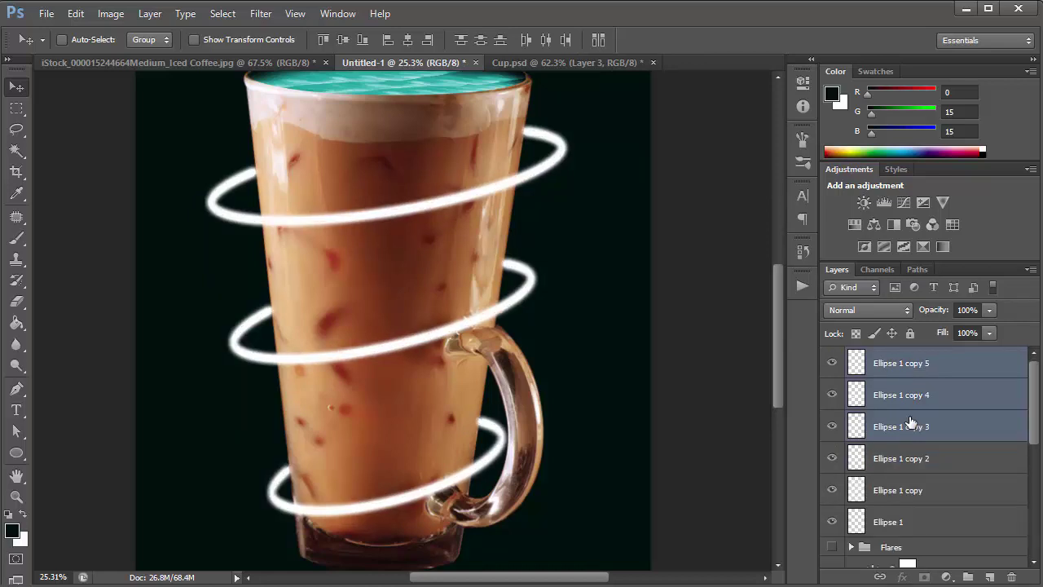
Apply the Wave filter to the Ellipse 1 copy 5 ring.
{"action": "left_click", "coordinate": [260, 14]}
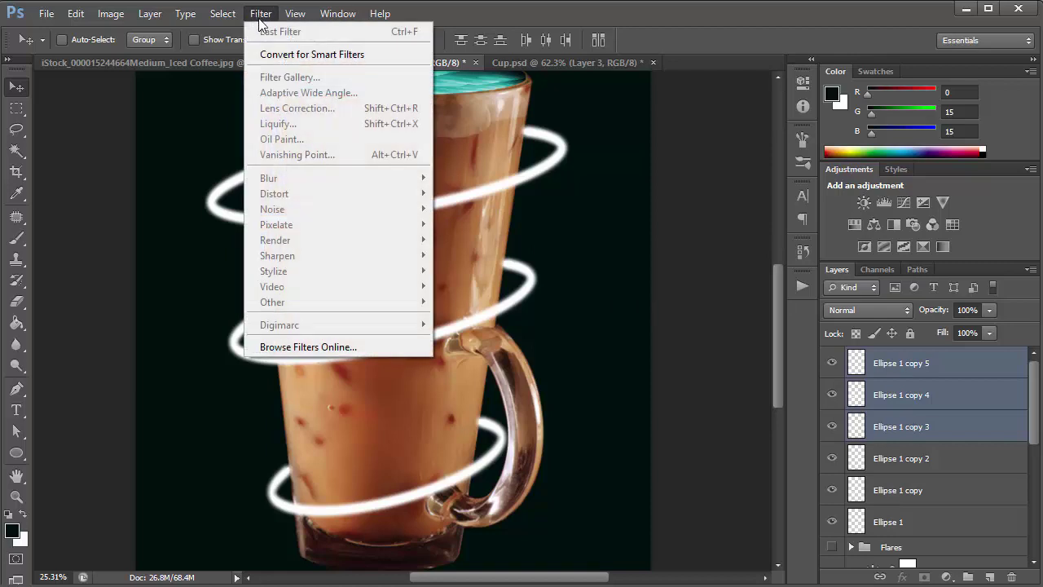
{"action": "left_click", "coordinate": [784, 330]}
{"action": "left_click", "coordinate": [961, 388]}
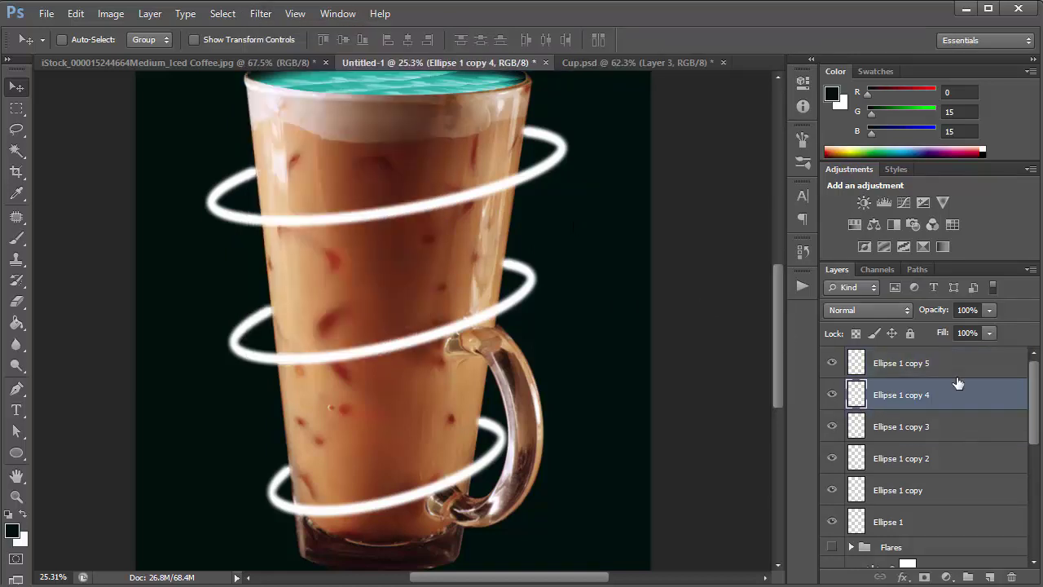
{"action": "left_click", "coordinate": [958, 368]}
{"action": "left_click", "coordinate": [260, 14]}
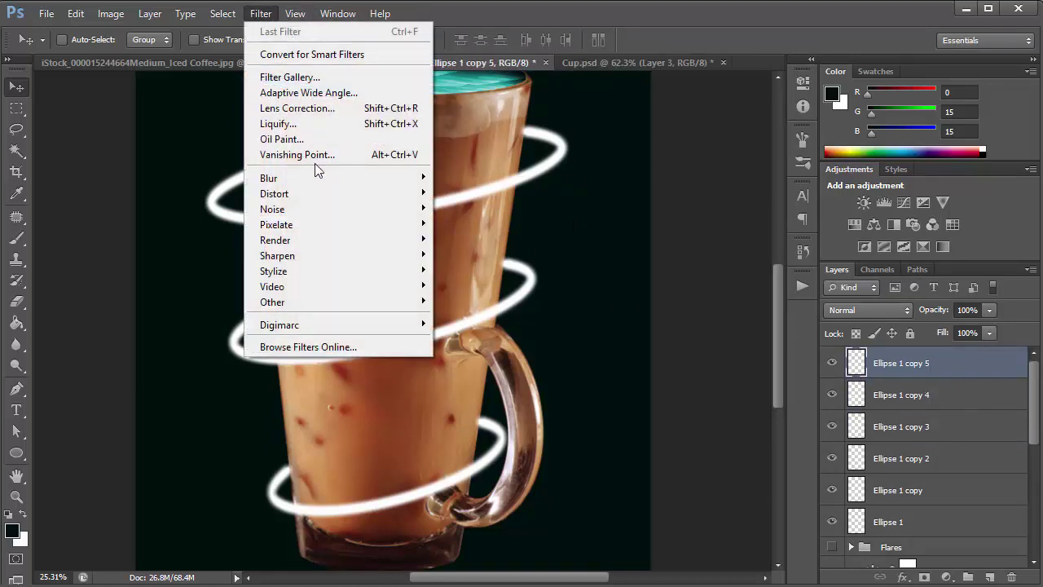
{"action": "mouse_move", "coordinate": [316, 191]}
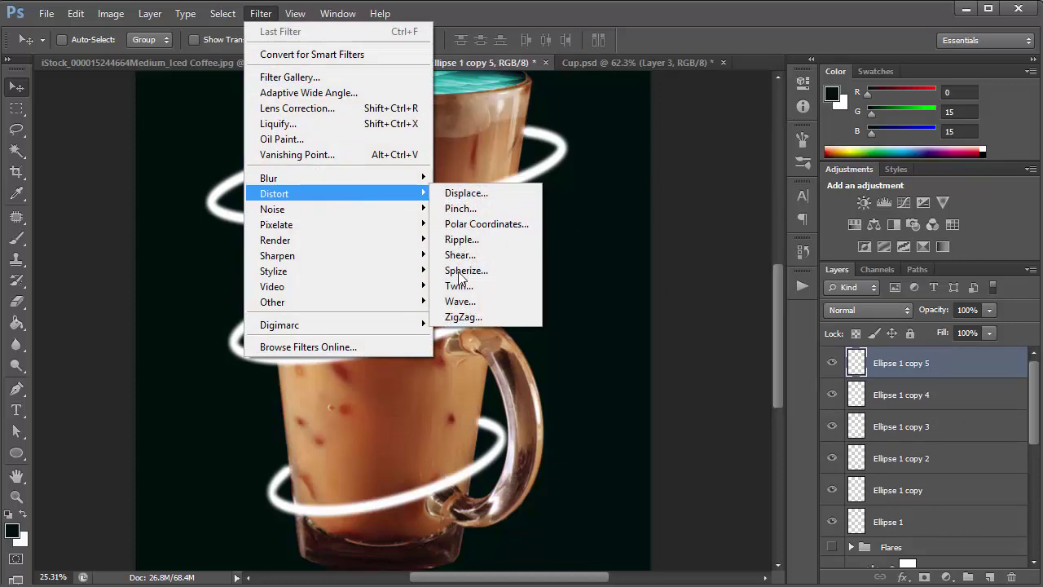
{"action": "left_click", "coordinate": [459, 301]}
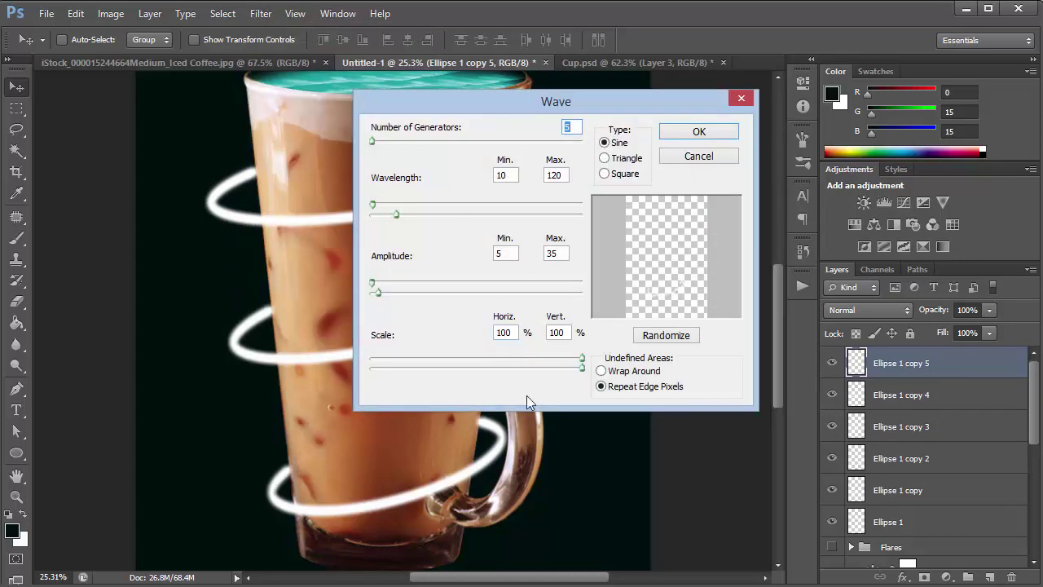
{"action": "left_click", "coordinate": [697, 135]}
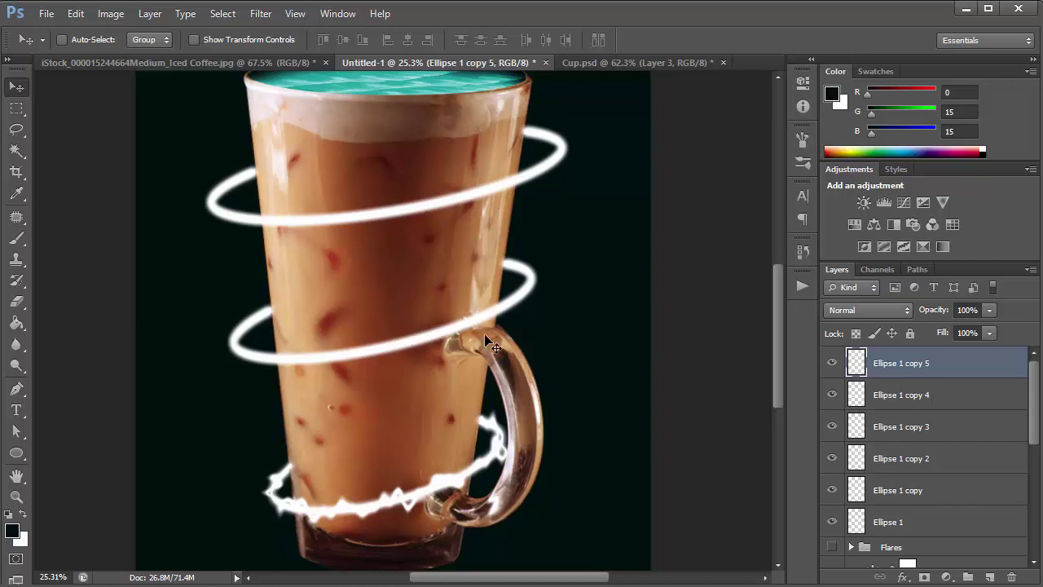
Reapply the Wave filter to Ellipse 1 copy 4 and Ellipse 1 copy 3 with Ctrl+F.
{"action": "left_click", "coordinate": [959, 403]}
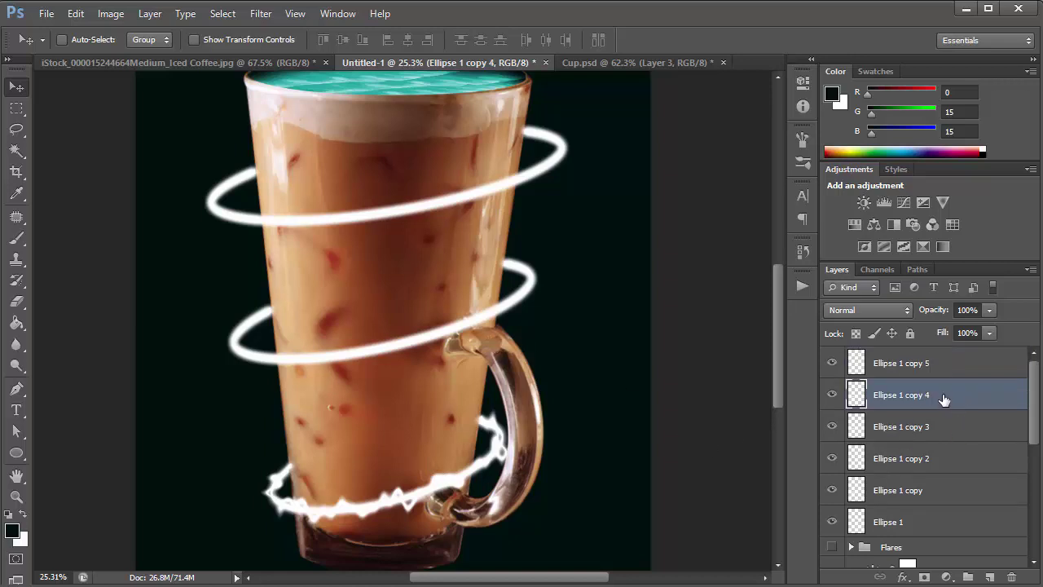
{"action": "left_click", "coordinate": [831, 394]}
{"action": "left_click", "coordinate": [830, 394]}
{"action": "key", "text": "ctrl+f"}
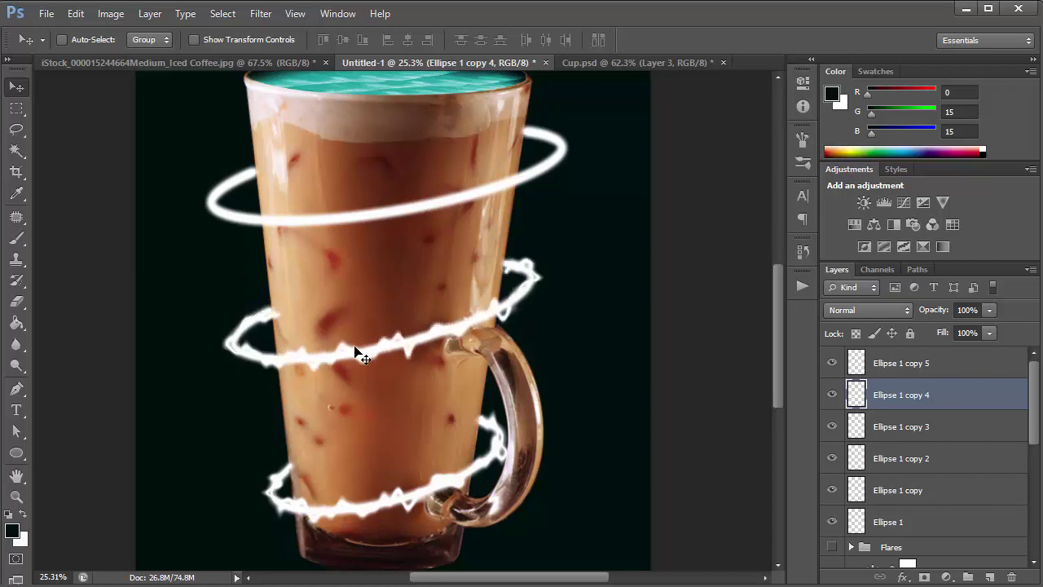
{"action": "left_click", "coordinate": [261, 13]}
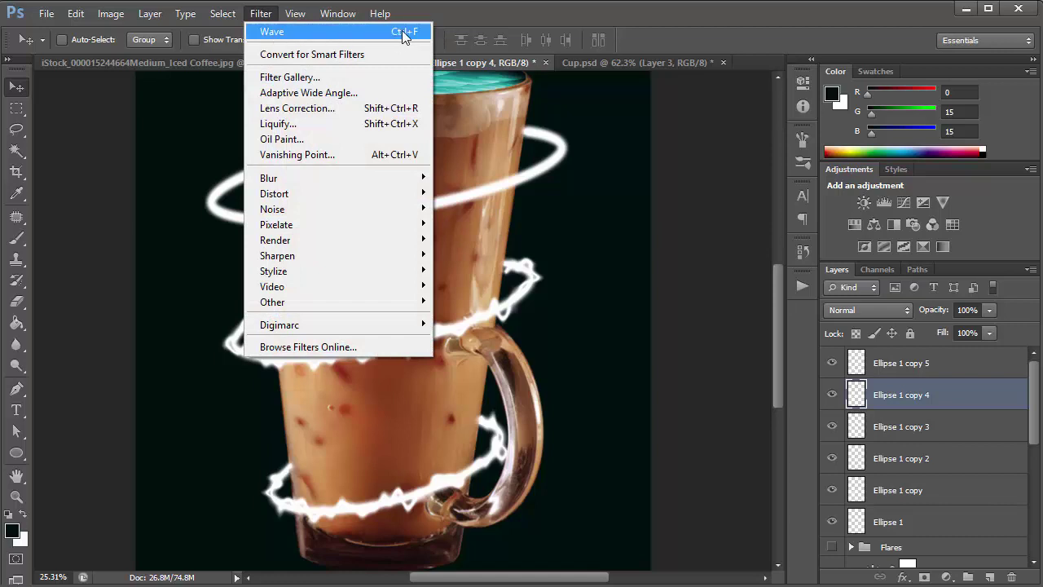
{"action": "left_click", "coordinate": [626, 8]}
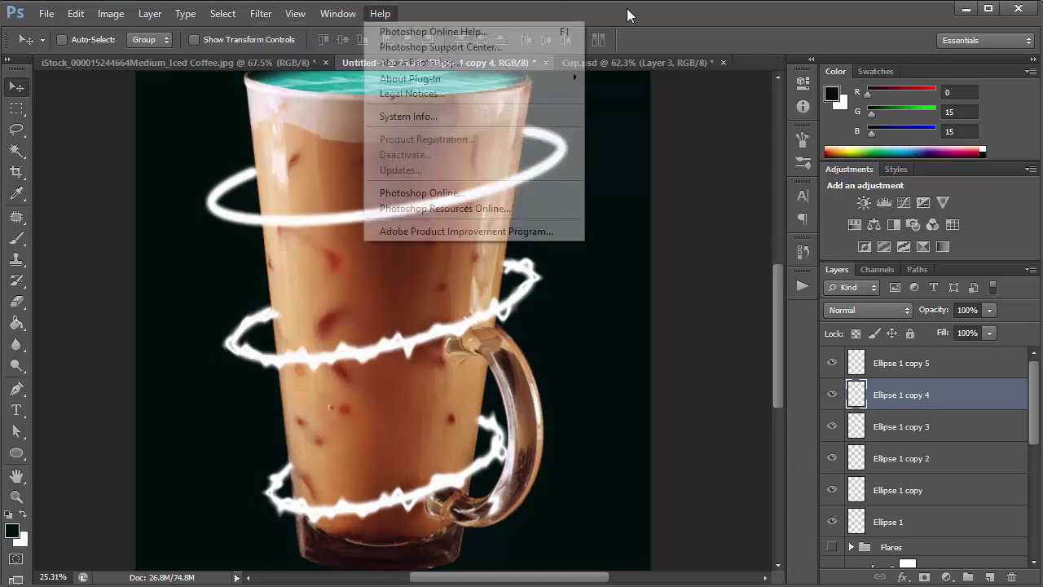
{"action": "left_click", "coordinate": [942, 437]}
{"action": "key", "text": "ctrl+f"}
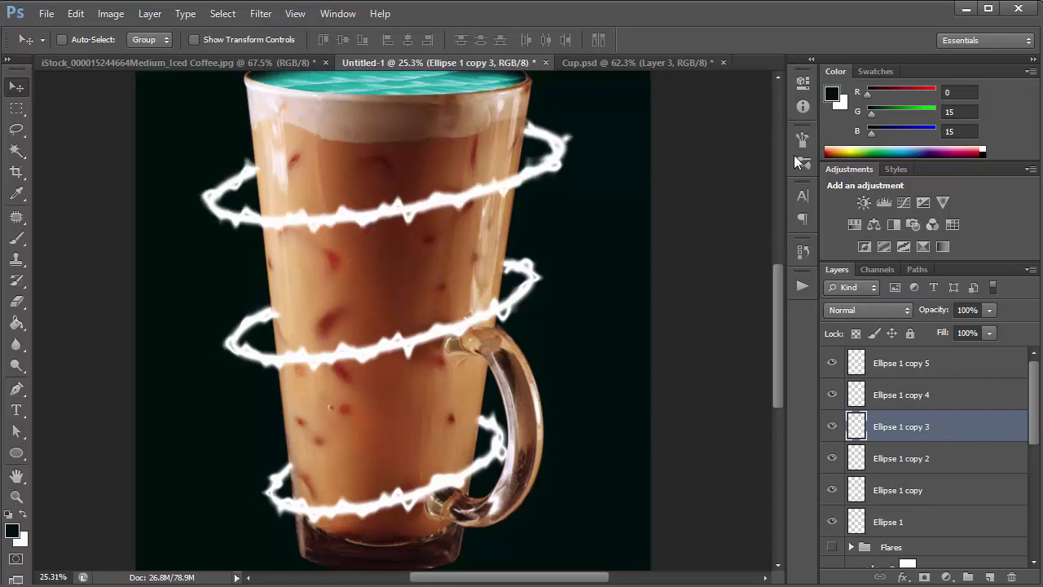
Set Ellipse 1 copy 3, copy 4 and copy 5 to Overlay blend mode.
{"action": "left_click", "coordinate": [949, 361], "text": "shift"}
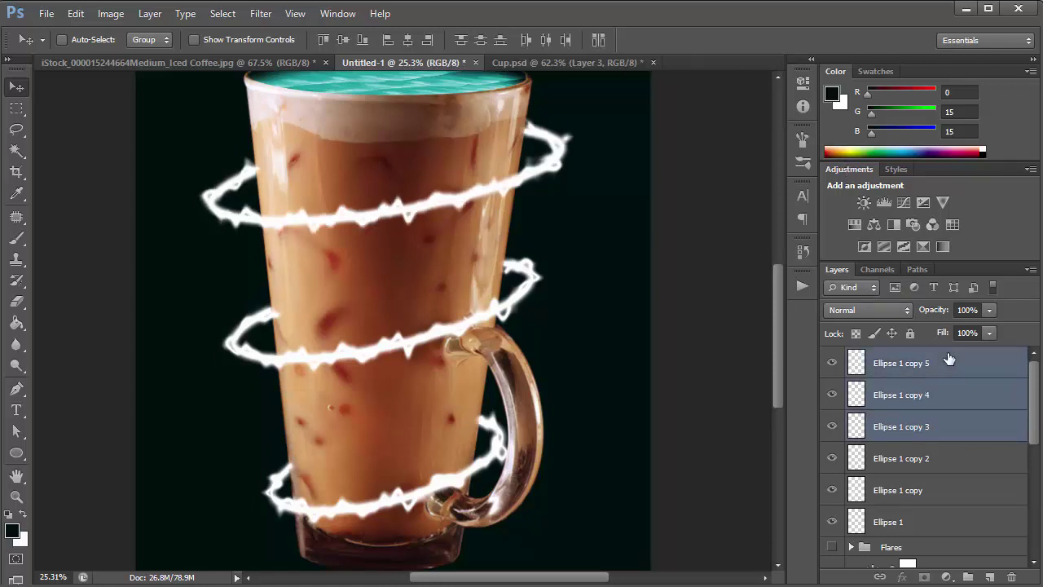
{"action": "left_click", "coordinate": [900, 312]}
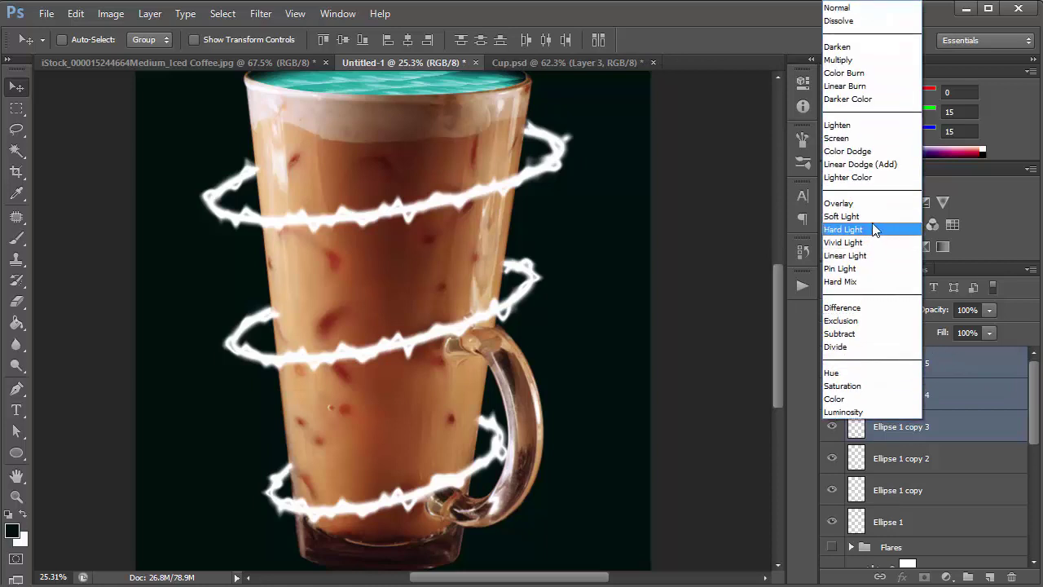
{"action": "left_click", "coordinate": [866, 202]}
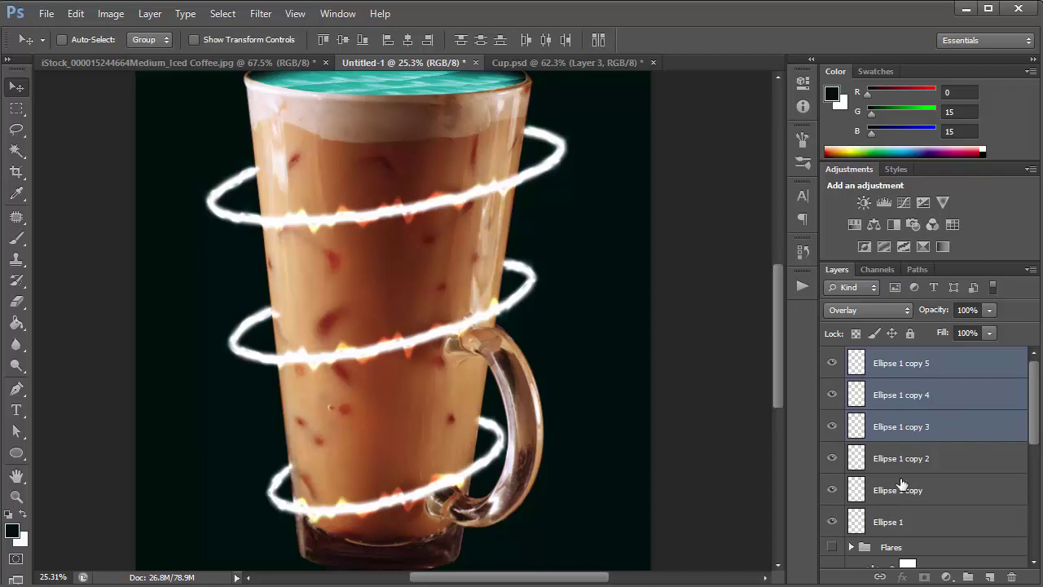
Lower the opacity of Ellipse 1, copy and copy 2 to 80%.
{"action": "left_click", "coordinate": [945, 469]}
{"action": "left_click", "coordinate": [941, 533], "text": "shift"}
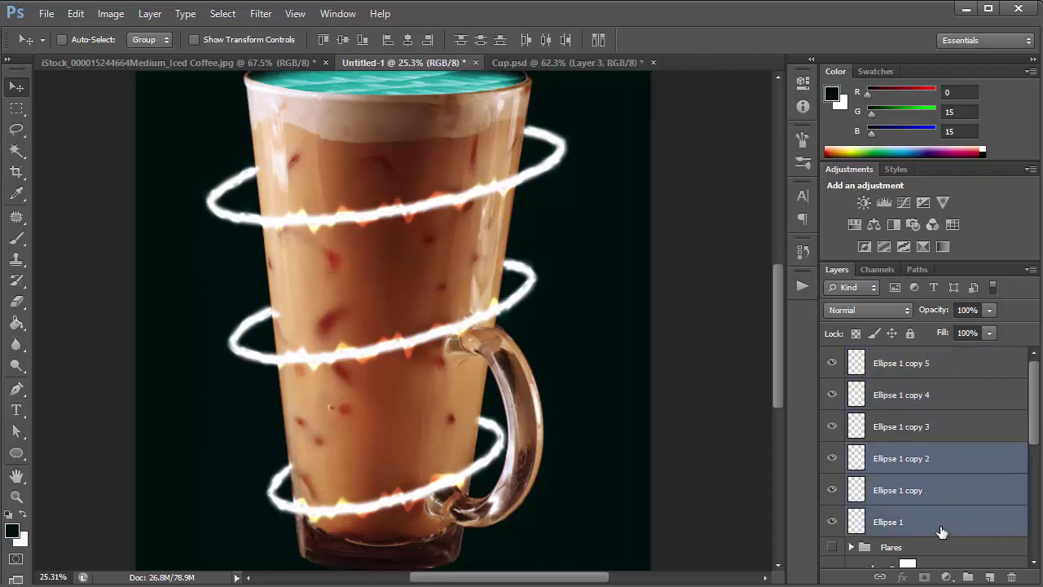
{"action": "left_click", "coordinate": [932, 316]}
{"action": "type", "text": "80"}
{"action": "left_click", "coordinate": [957, 516]}
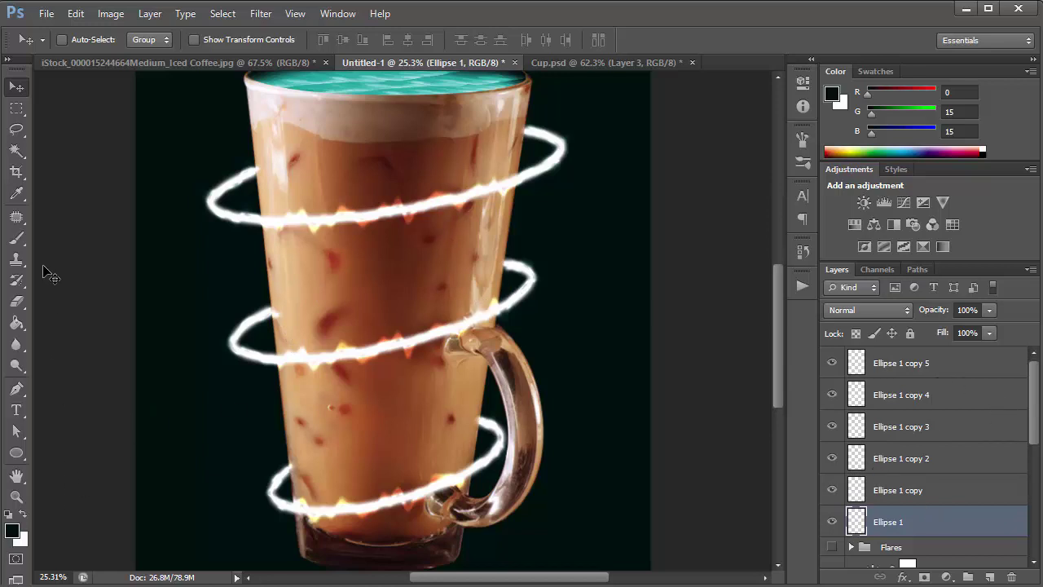
Set a 0% hardness, 700 px eraser and erase ring parts near the cup's top-left rim.
{"action": "key", "text": "e"}
{"action": "left_click", "coordinate": [75, 43]}
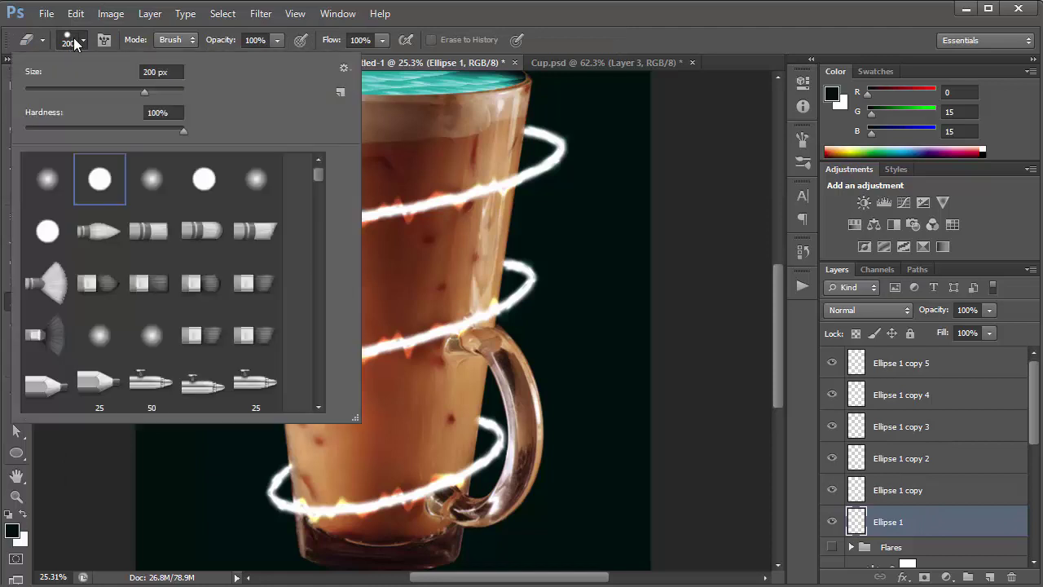
{"action": "left_click", "coordinate": [86, 127]}
{"action": "key", "text": "Return"}
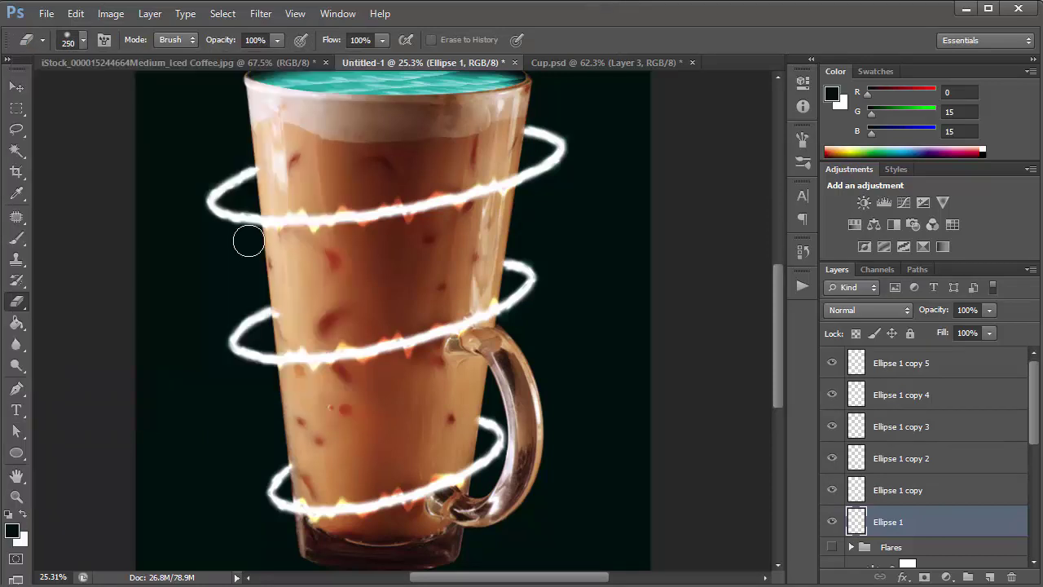
{"action": "key", "text": "bracketright"}
{"action": "key", "text": "bracketright"}
{"action": "key", "text": "bracketright"}
{"action": "key", "text": "bracketright"}
{"action": "key", "text": "bracketright"}
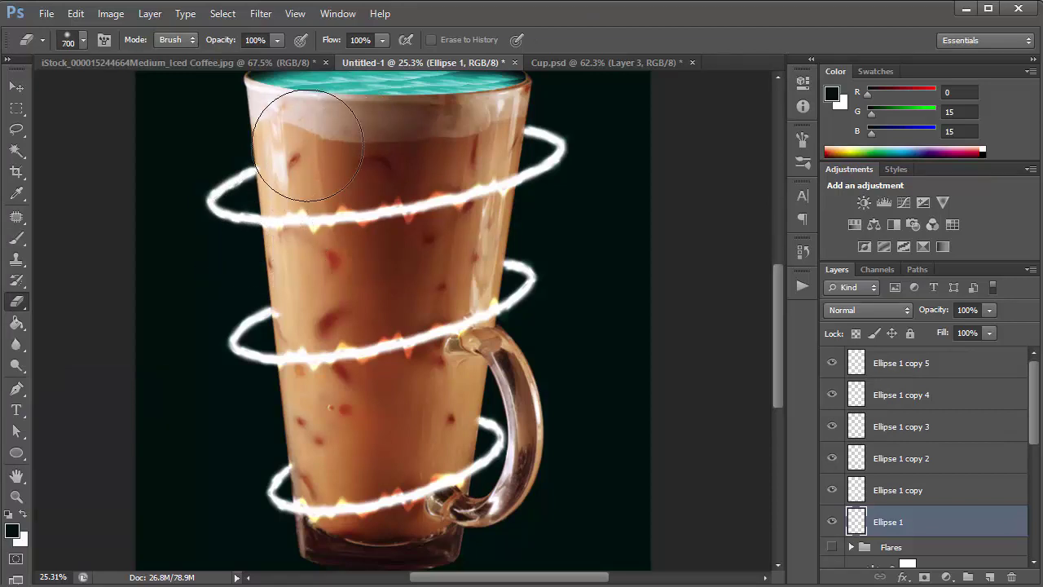
{"action": "mouse_move", "coordinate": [308, 145]}
{"action": "left_mouse_down"}
{"action": "mouse_move", "coordinate": [290, 150]}
{"action": "mouse_move", "coordinate": [303, 161]}
{"action": "left_mouse_up"}
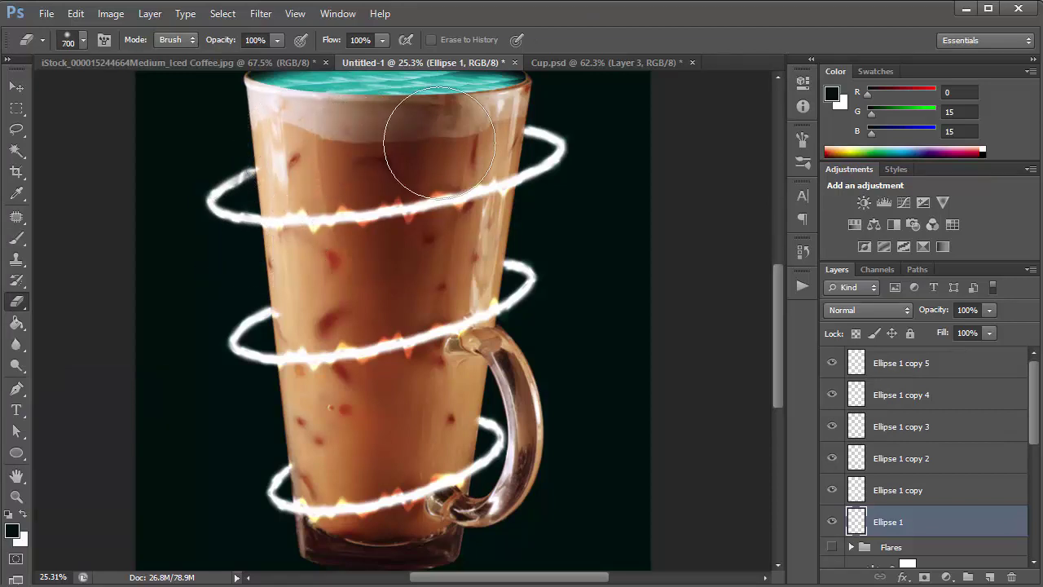
With a 400 px eraser, trim hidden ring sections on Ellipse 1 through Ellipse 1 copy 5.
{"action": "left_click", "coordinate": [948, 490]}
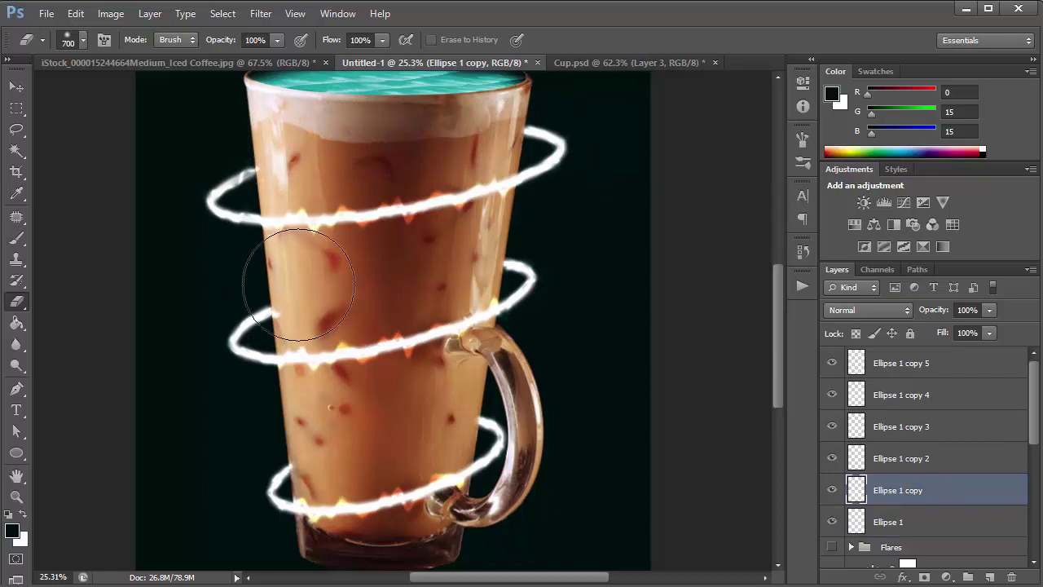
{"action": "left_click", "coordinate": [967, 469]}
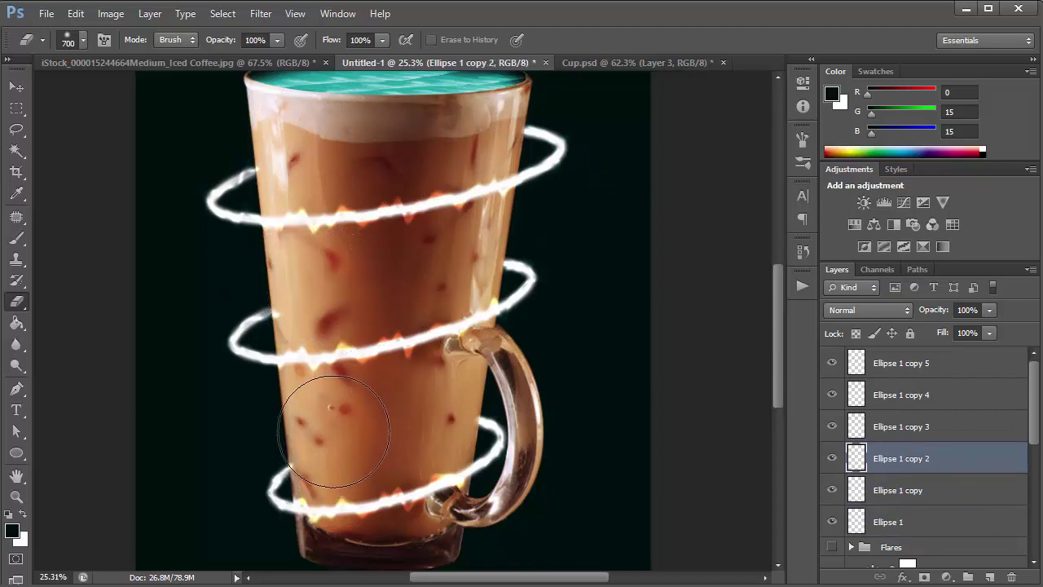
{"action": "key", "text": "bracketleft"}
{"action": "key", "text": "bracketleft"}
{"action": "key", "text": "bracketleft"}
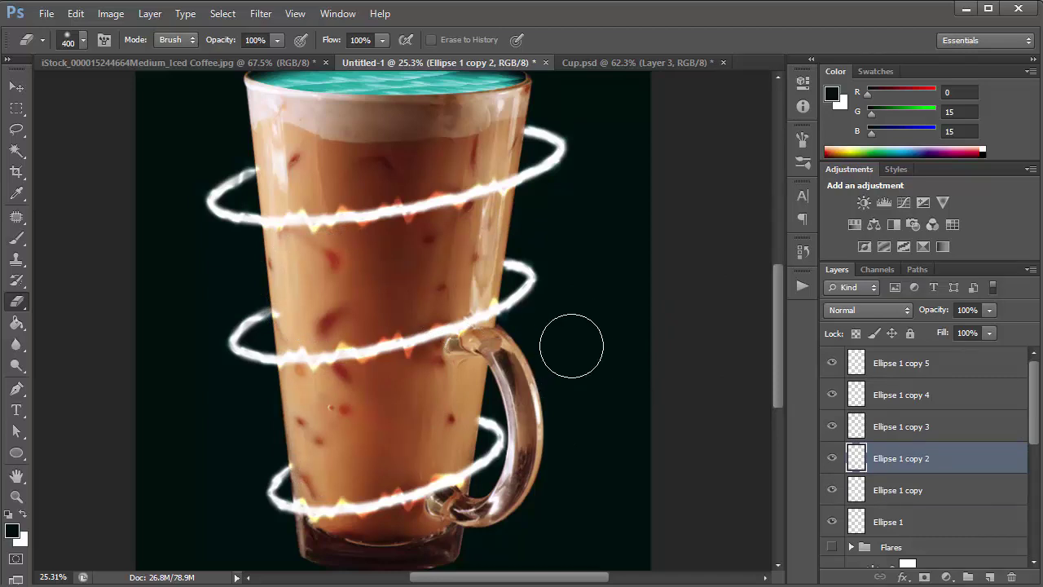
{"action": "left_click", "coordinate": [931, 527]}
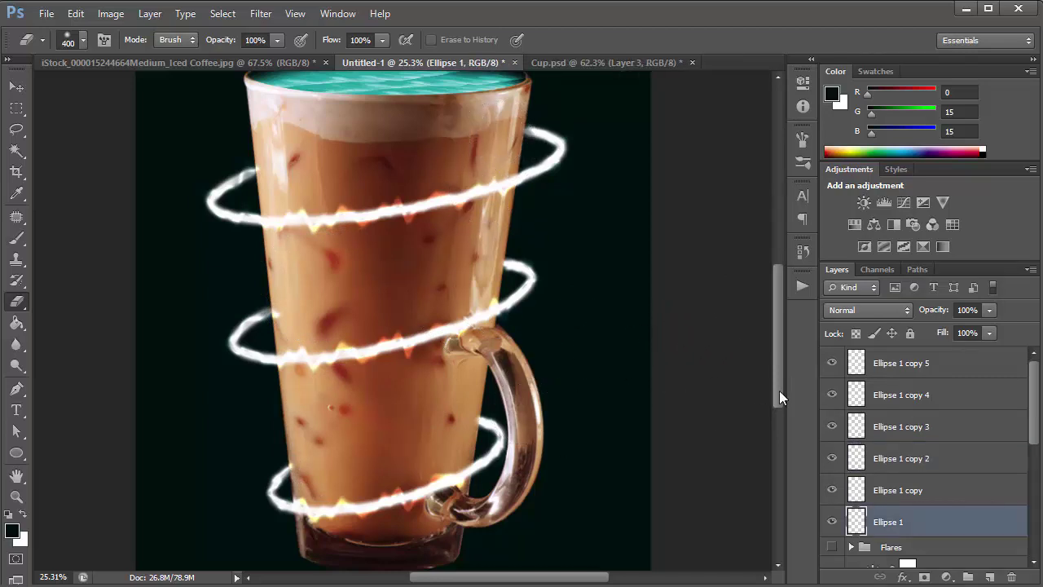
{"action": "left_click", "coordinate": [928, 497]}
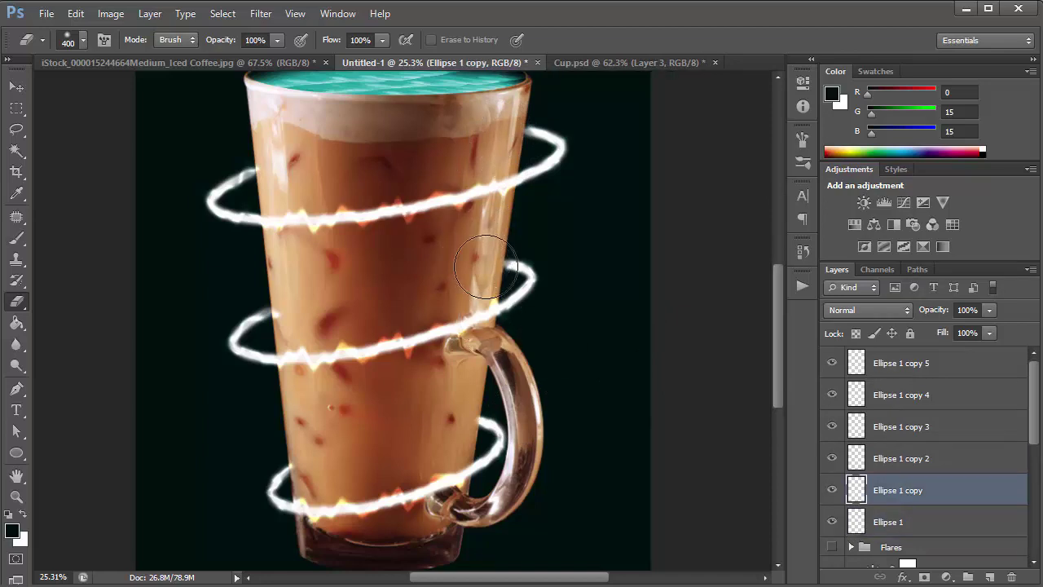
{"action": "left_click", "coordinate": [910, 456]}
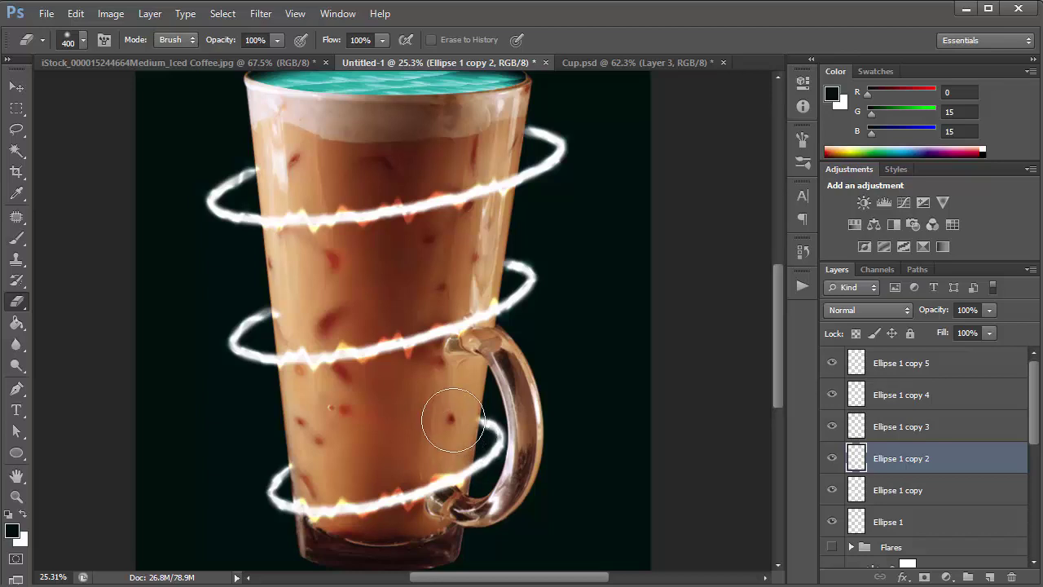
{"action": "left_click", "coordinate": [914, 432]}
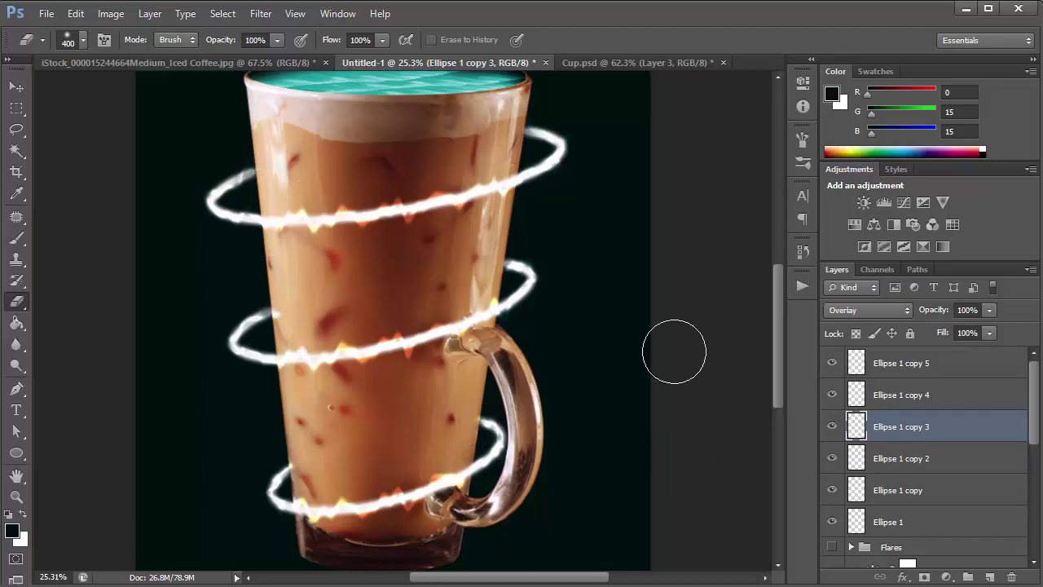
{"action": "left_click", "coordinate": [971, 401]}
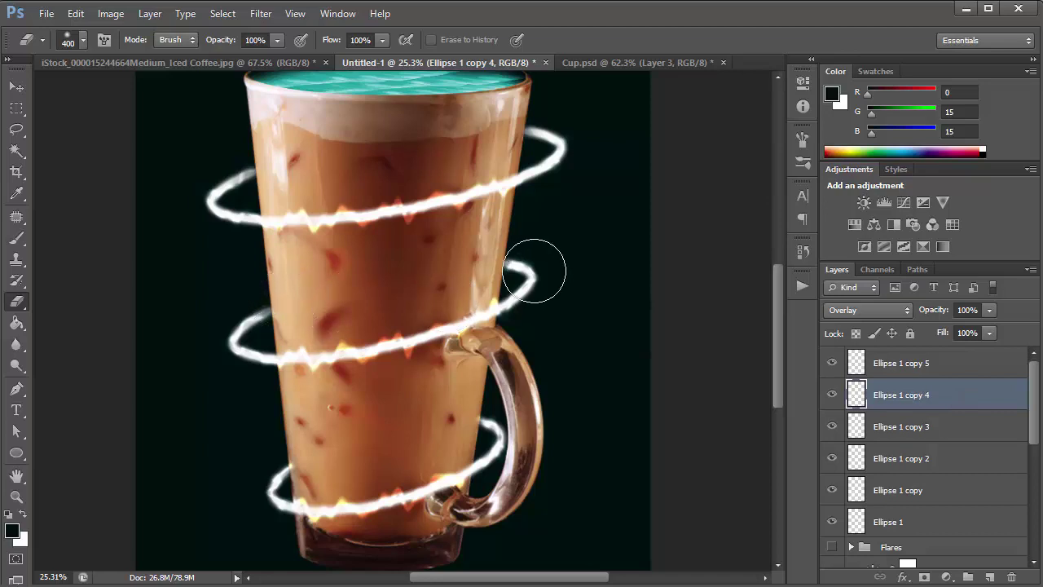
{"action": "left_click", "coordinate": [920, 371]}
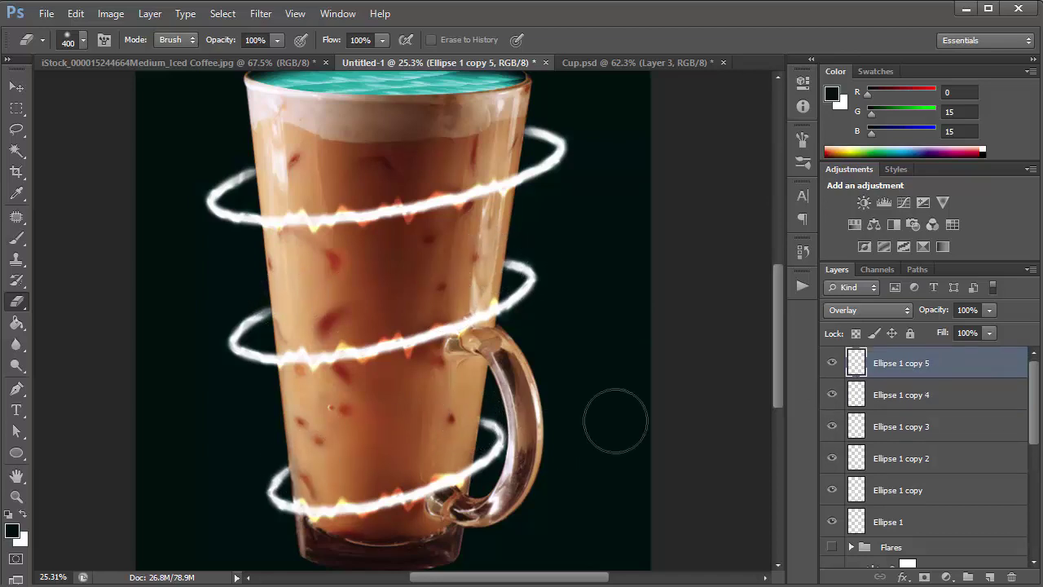
{"action": "scroll", "coordinate": [582, 383], "scroll_direction": "down", "scroll_amount": 2}
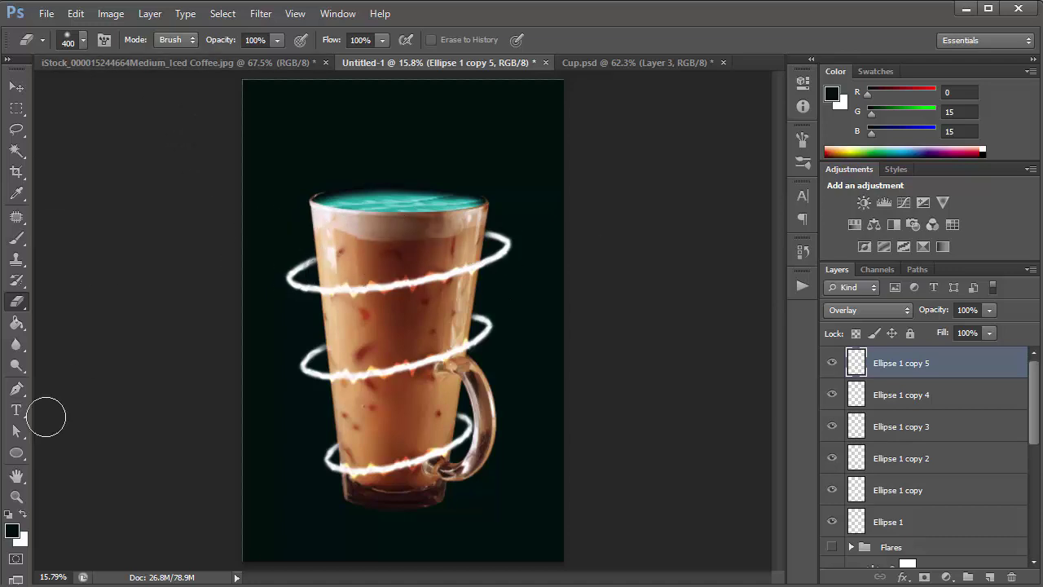
Start a path above the cup, then undo its last anchor.
{"action": "left_click", "coordinate": [18, 389]}
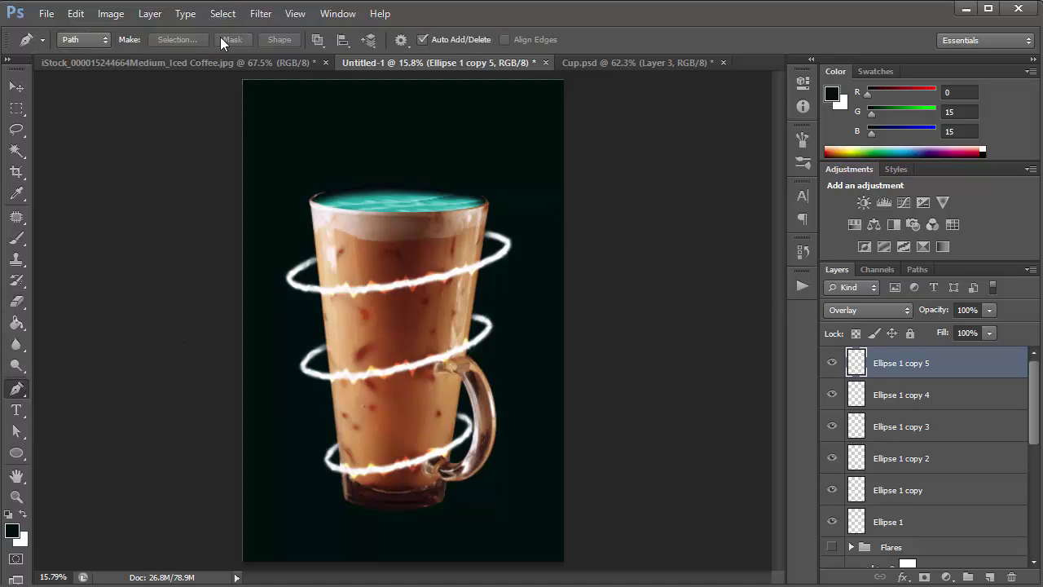
{"action": "left_click", "coordinate": [287, 130]}
{"action": "left_click", "coordinate": [401, 119]}
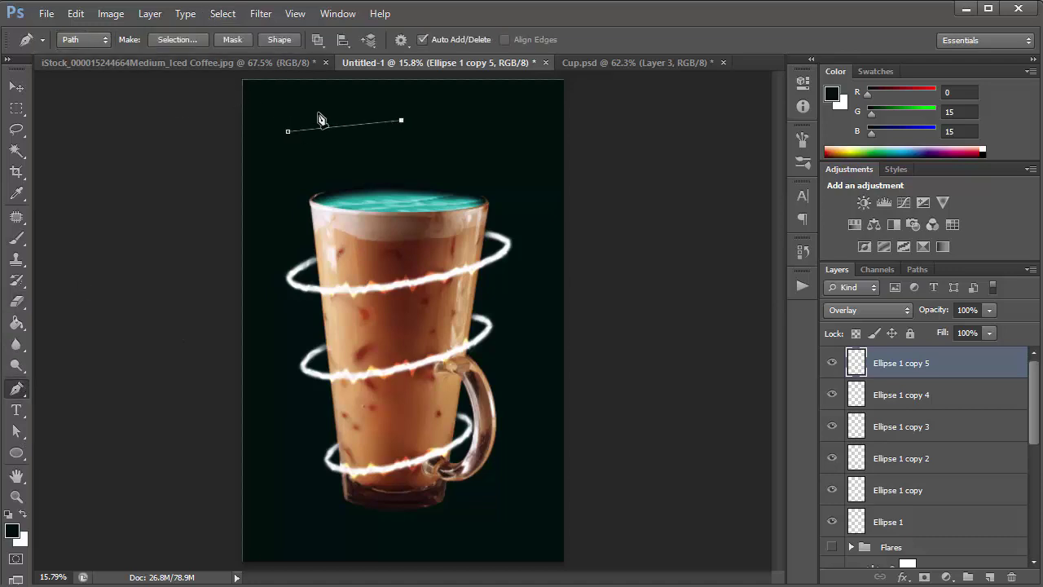
{"action": "key", "text": "ctrl+z"}
{"action": "key", "text": "ctrl+z"}
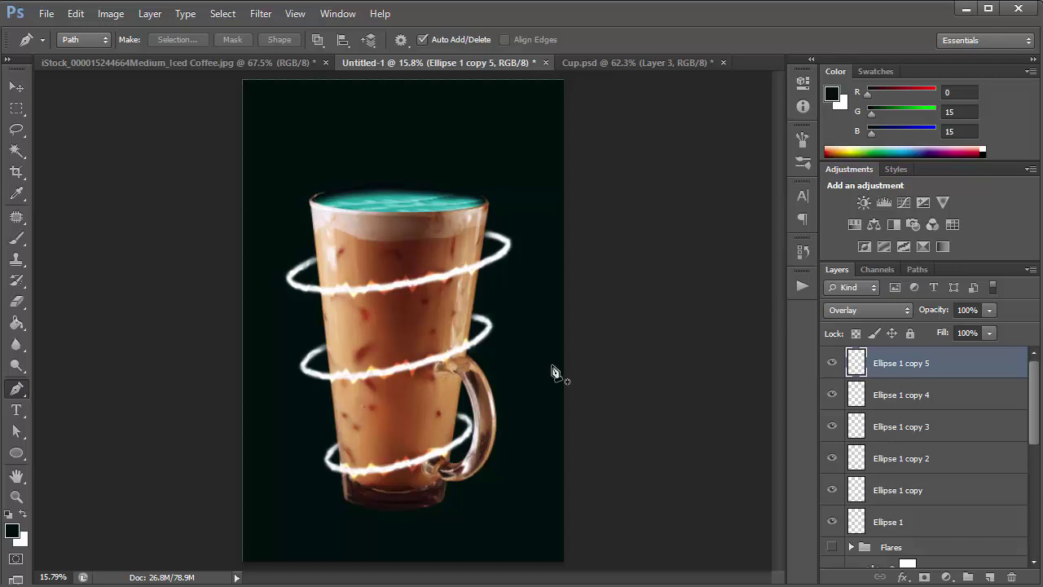
Add a layer above Ellipse 1 copy 5 and draw a 346 × 346 px circle over the ring–handle junction.
{"action": "left_click", "coordinate": [939, 523]}
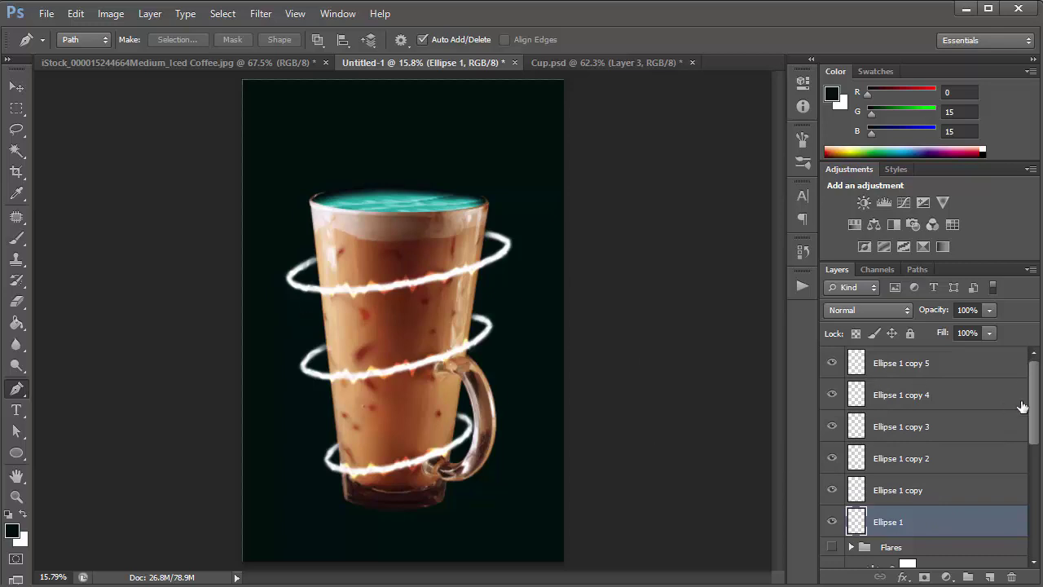
{"action": "left_click", "coordinate": [977, 362]}
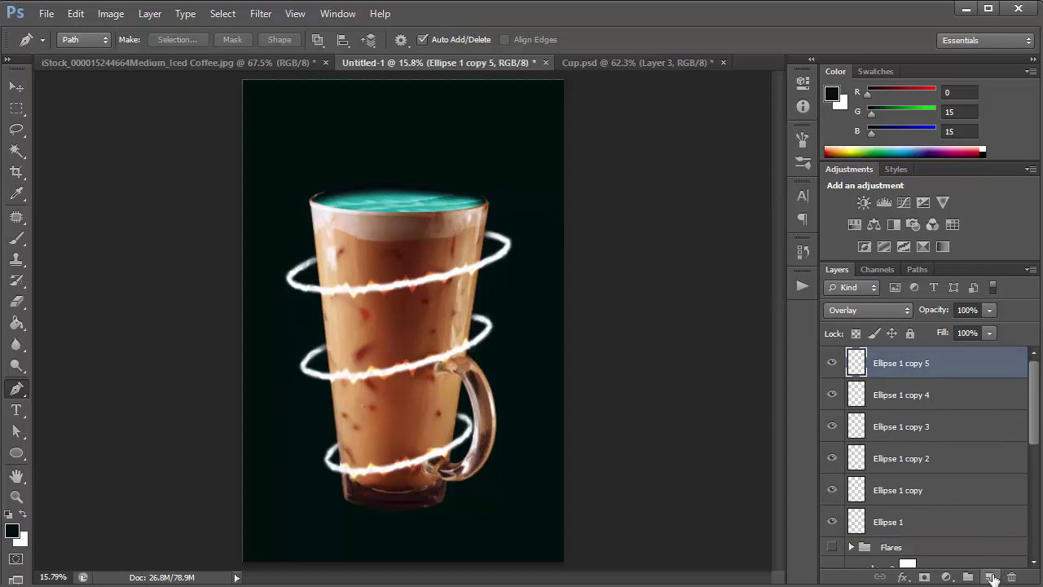
{"action": "left_click", "coordinate": [991, 577]}
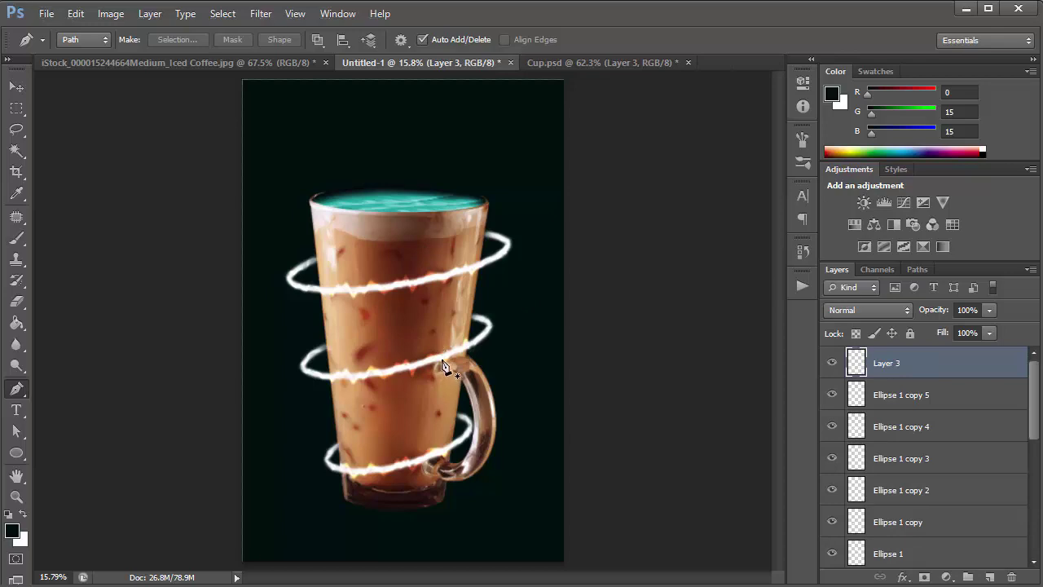
{"action": "scroll", "coordinate": [444, 368], "scroll_direction": "up", "scroll_amount": 2}
{"action": "scroll", "coordinate": [444, 369], "scroll_direction": "up", "scroll_amount": 2}
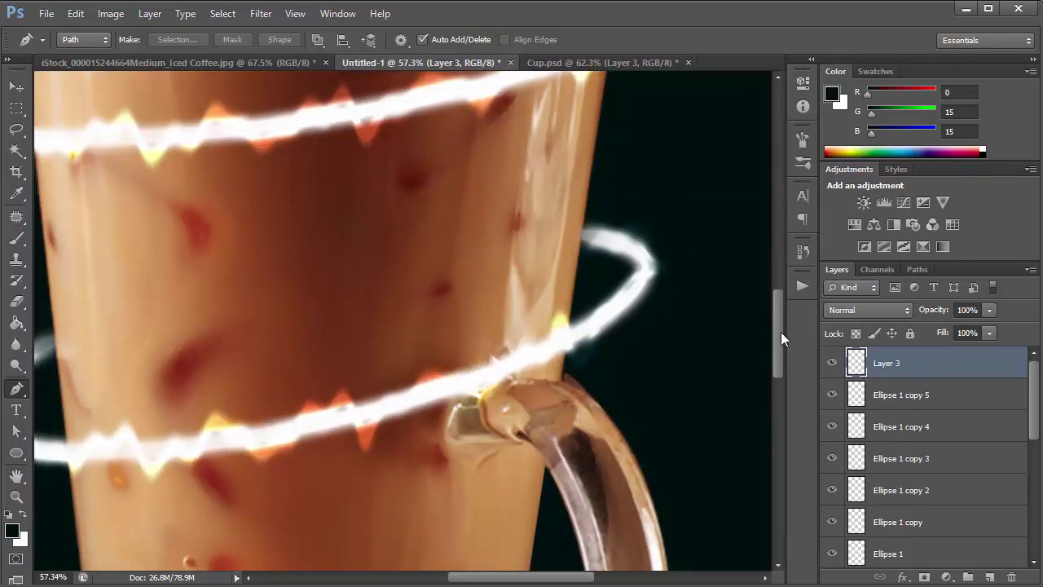
{"action": "left_click_drag", "start_coordinate": [780, 332], "coordinate": [782, 354]}
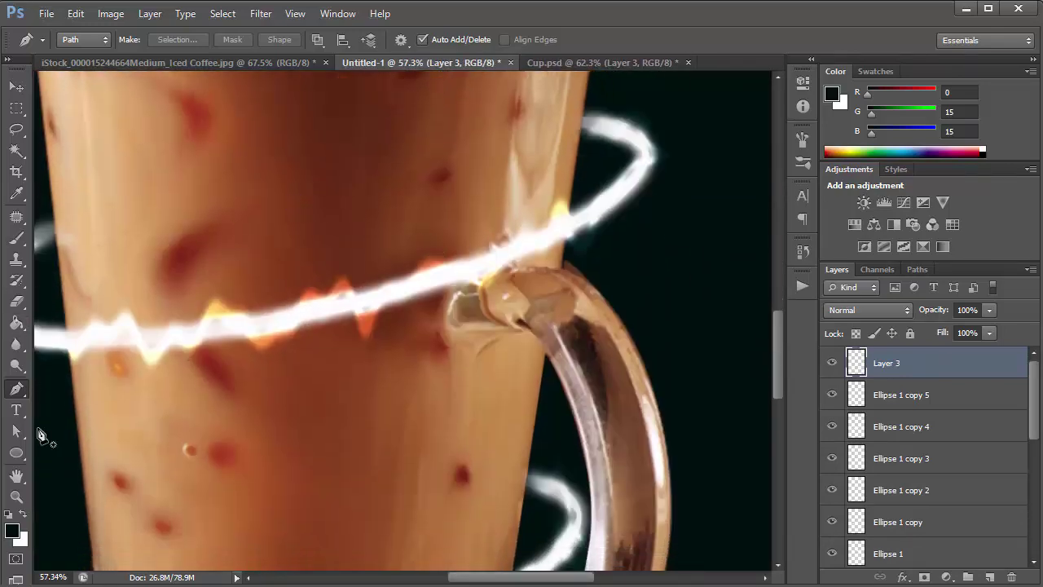
{"action": "left_click", "coordinate": [20, 458]}
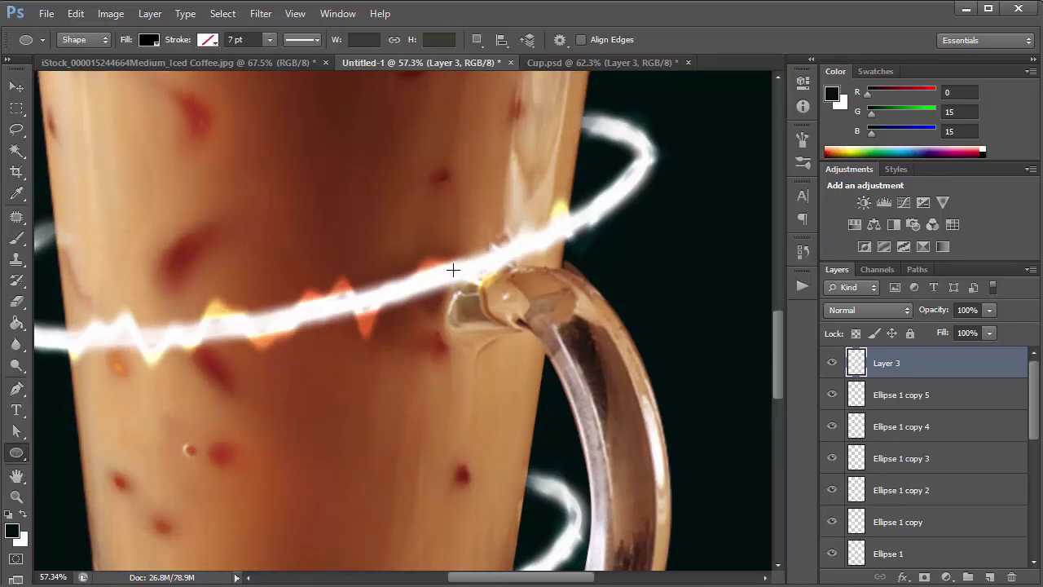
{"action": "left_click_drag", "start_coordinate": [453, 269], "coordinate": [533, 360]}
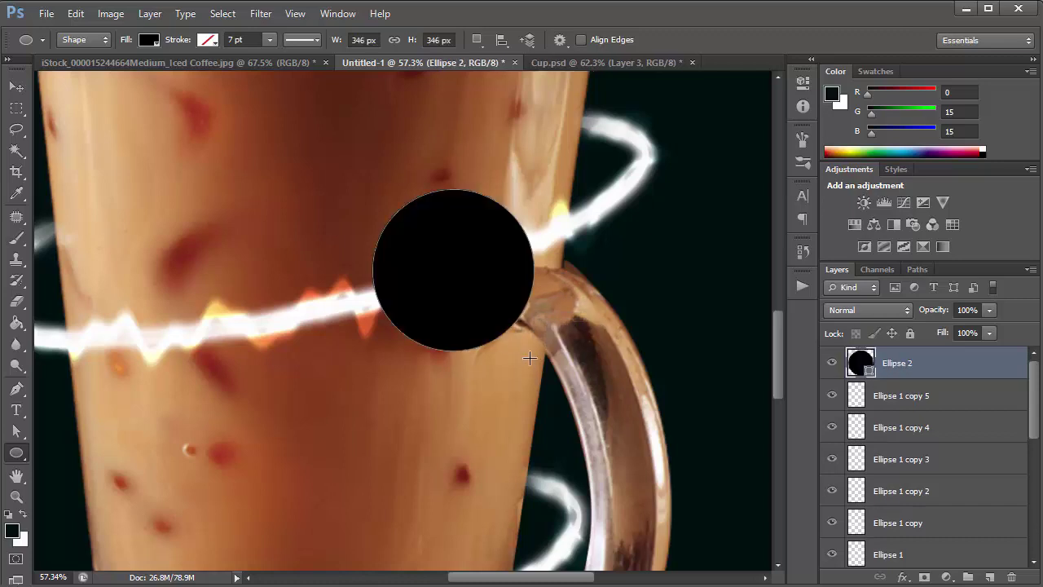
Give the circle a reversed radial gradient fill.
{"action": "left_click", "coordinate": [148, 40]}
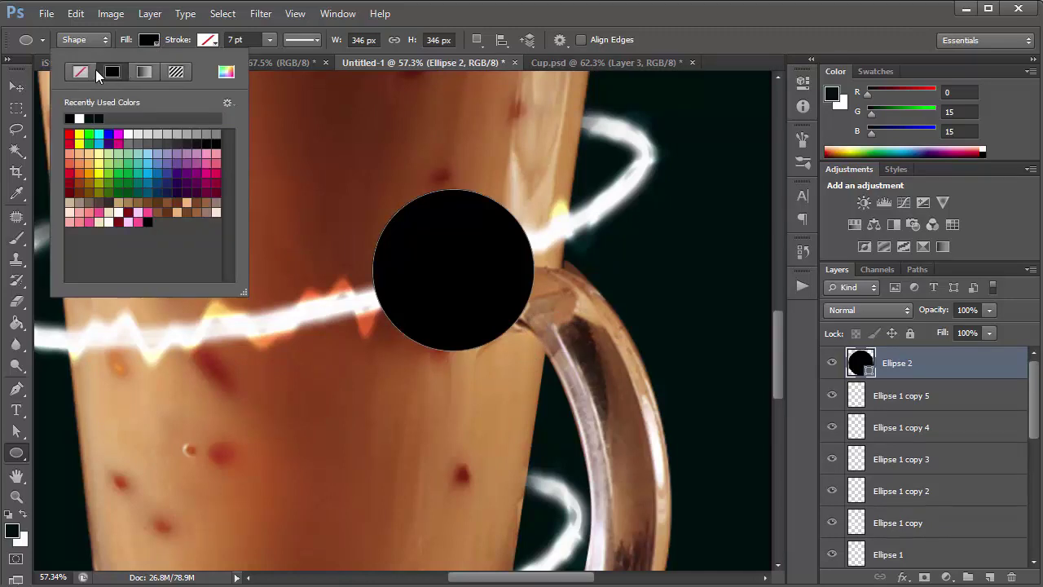
{"action": "left_click", "coordinate": [145, 72]}
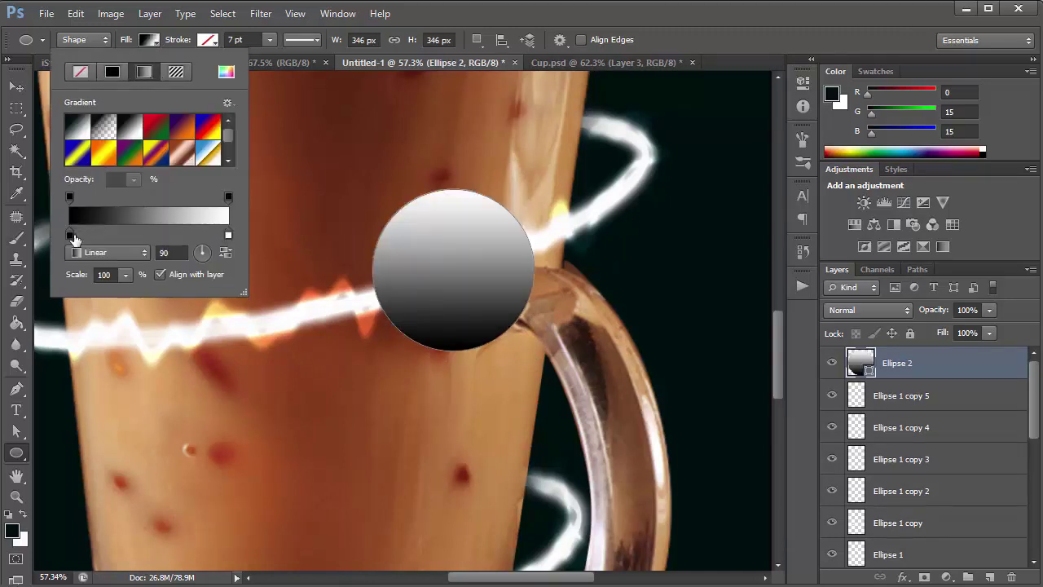
{"action": "left_click", "coordinate": [138, 252]}
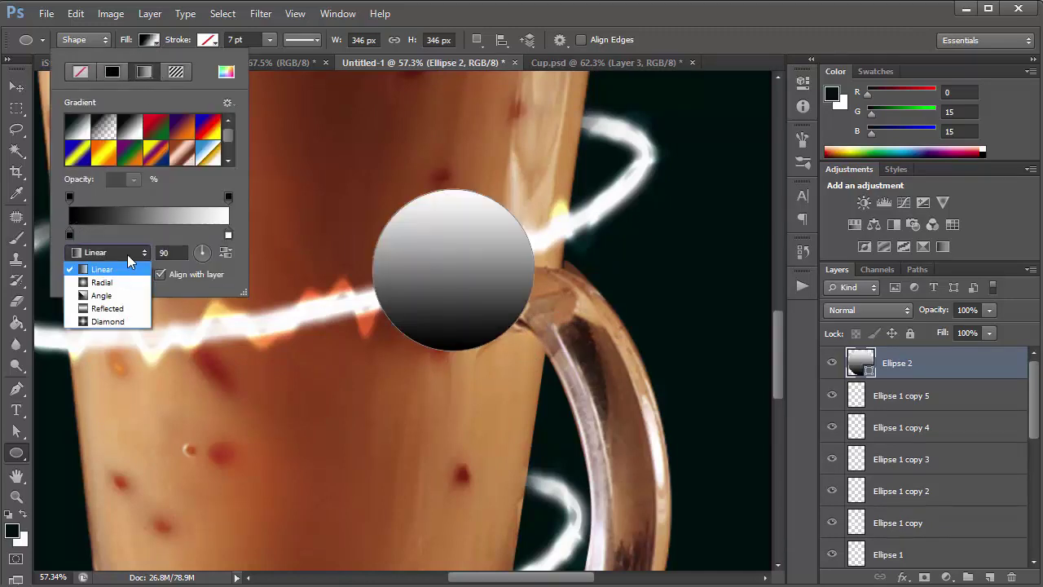
{"action": "left_click", "coordinate": [114, 269]}
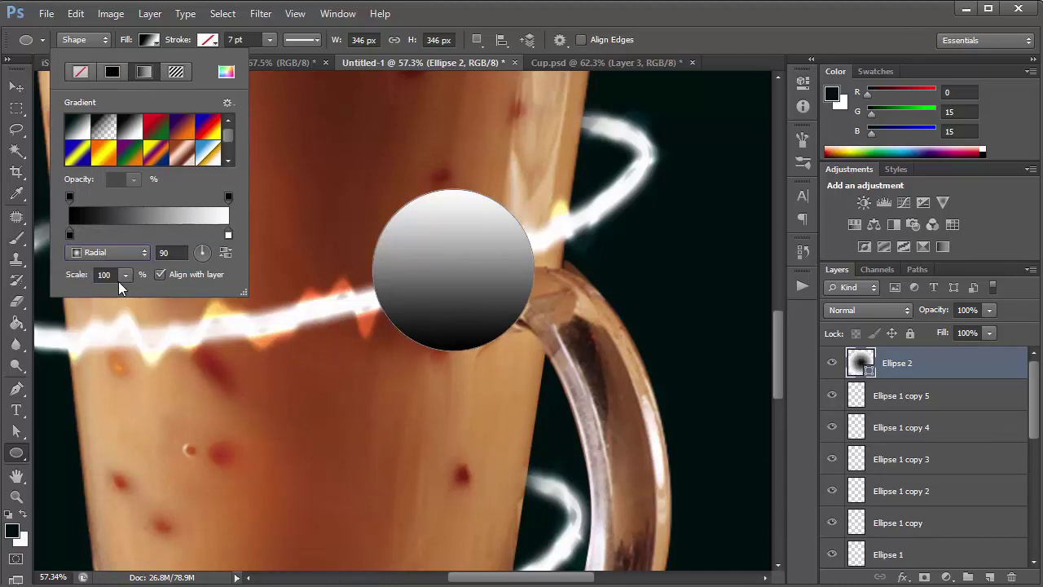
{"action": "left_click", "coordinate": [226, 254]}
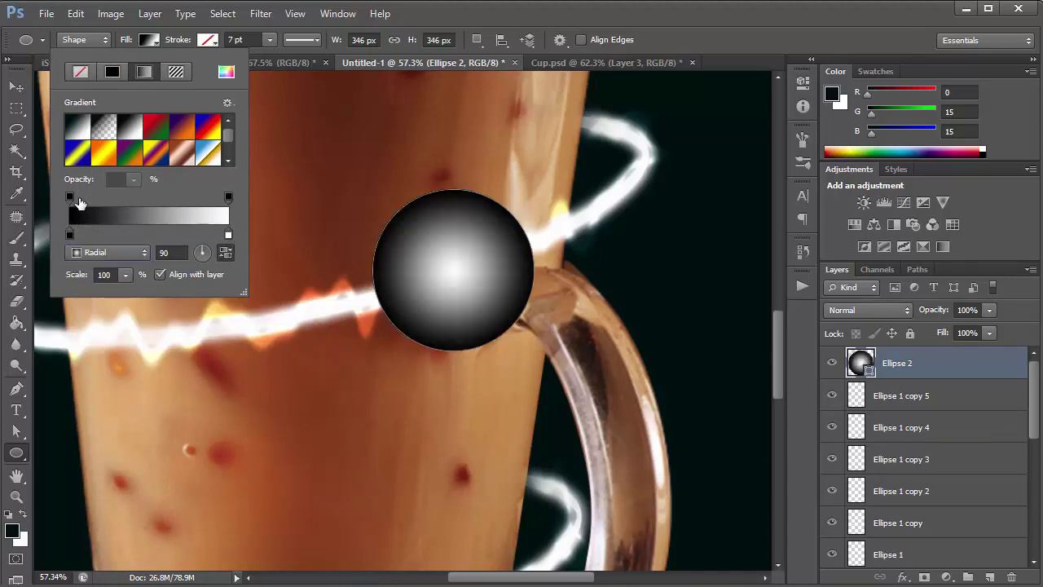
{"action": "left_click", "coordinate": [71, 198]}
{"action": "type", "text": "0"}
{"action": "key", "text": "ctrl+z"}
Fade the gradient's edge opacity stop to 0%.
{"action": "left_click", "coordinate": [70, 236]}
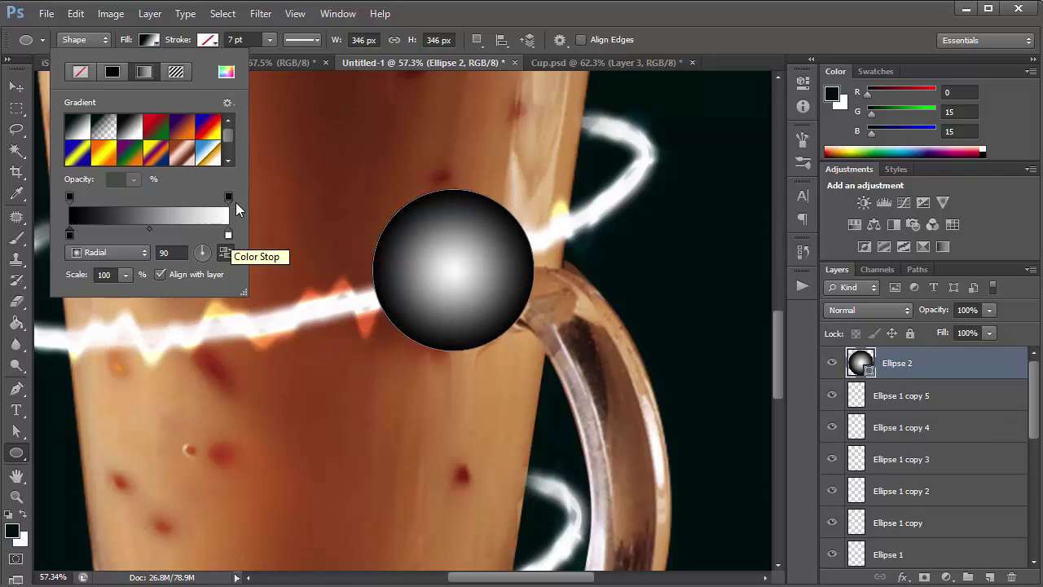
{"action": "left_click", "coordinate": [229, 197]}
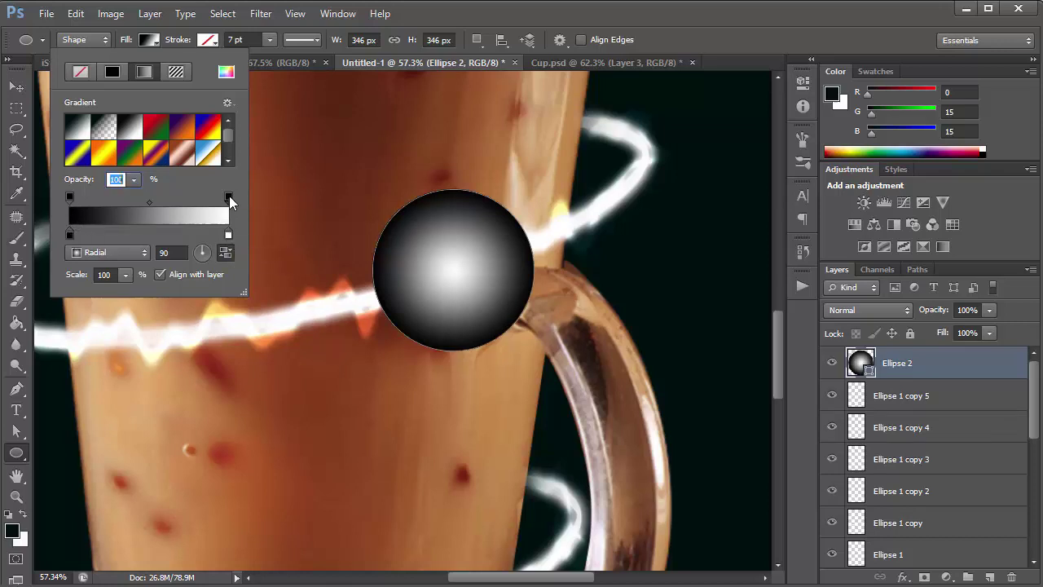
{"action": "left_click", "coordinate": [72, 197]}
{"action": "left_click_drag", "start_coordinate": [82, 185], "coordinate": [24, 185]}
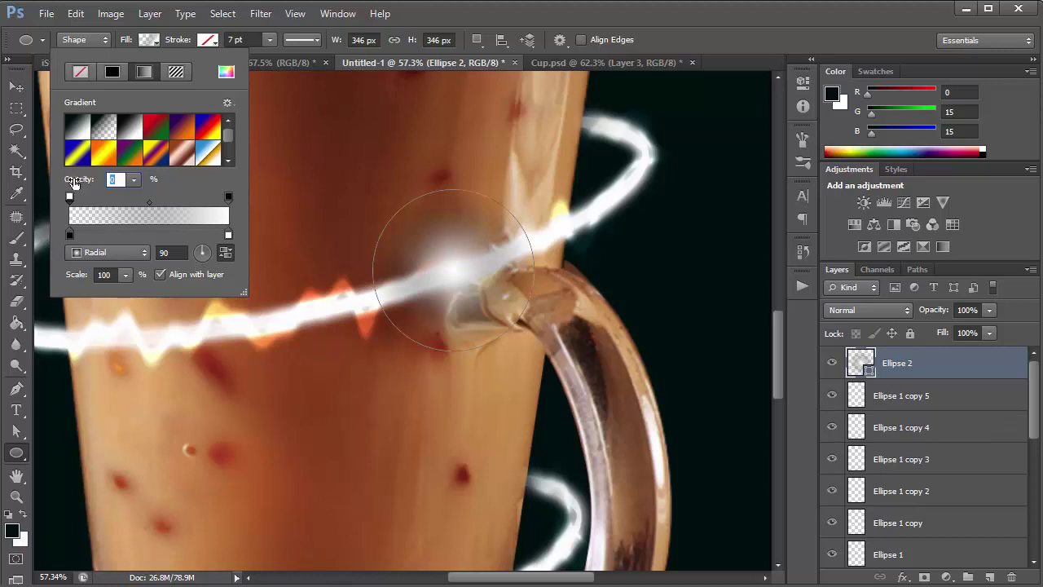
{"action": "left_click_drag", "start_coordinate": [73, 183], "coordinate": [16, 195]}
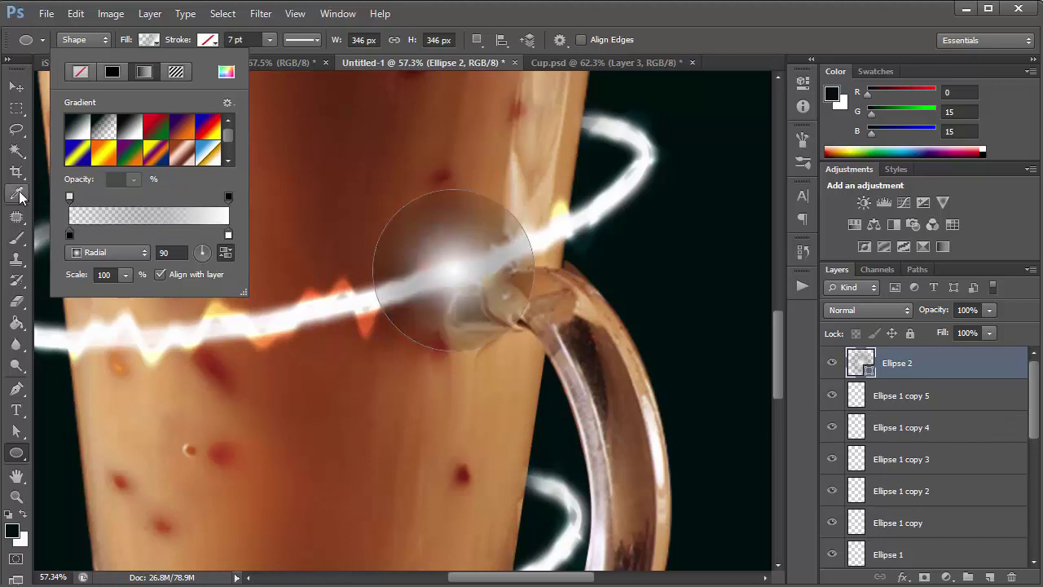
{"action": "left_click", "coordinate": [491, 14]}
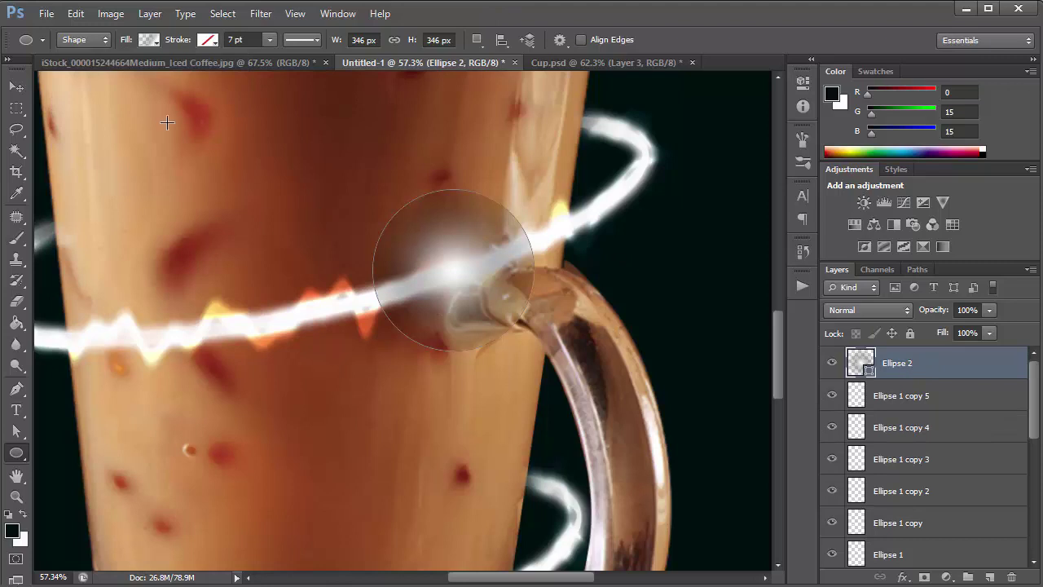
Set the gradient's left colour stop to black.
{"action": "left_click", "coordinate": [147, 41]}
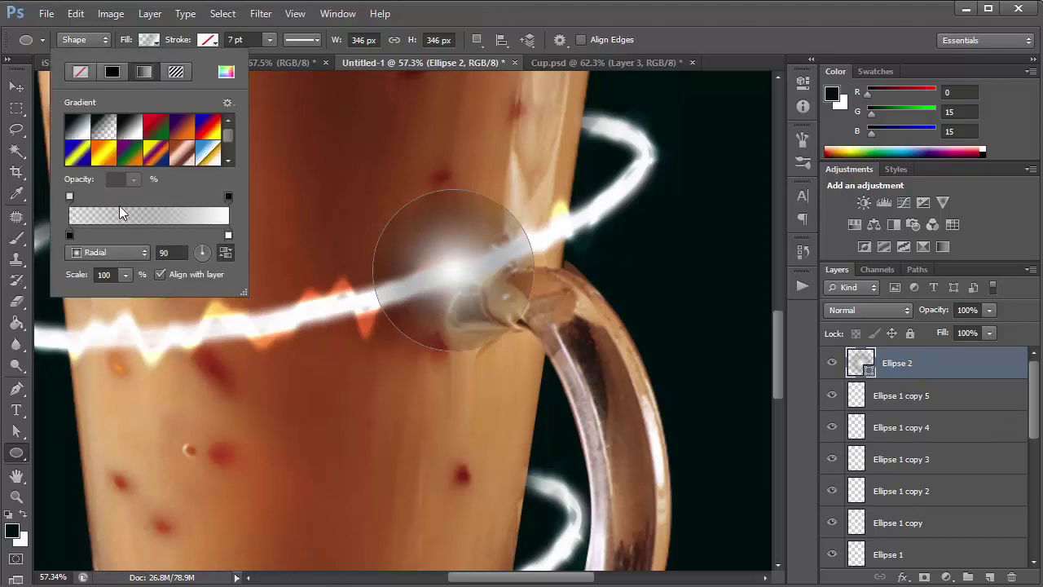
{"action": "double_click", "coordinate": [70, 236]}
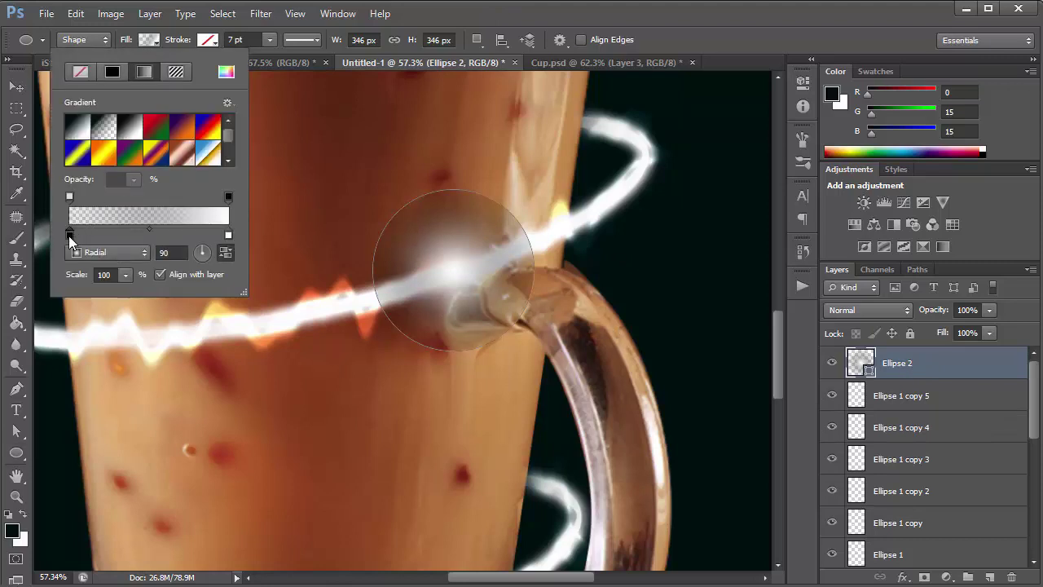
{"action": "left_click", "coordinate": [516, 70]}
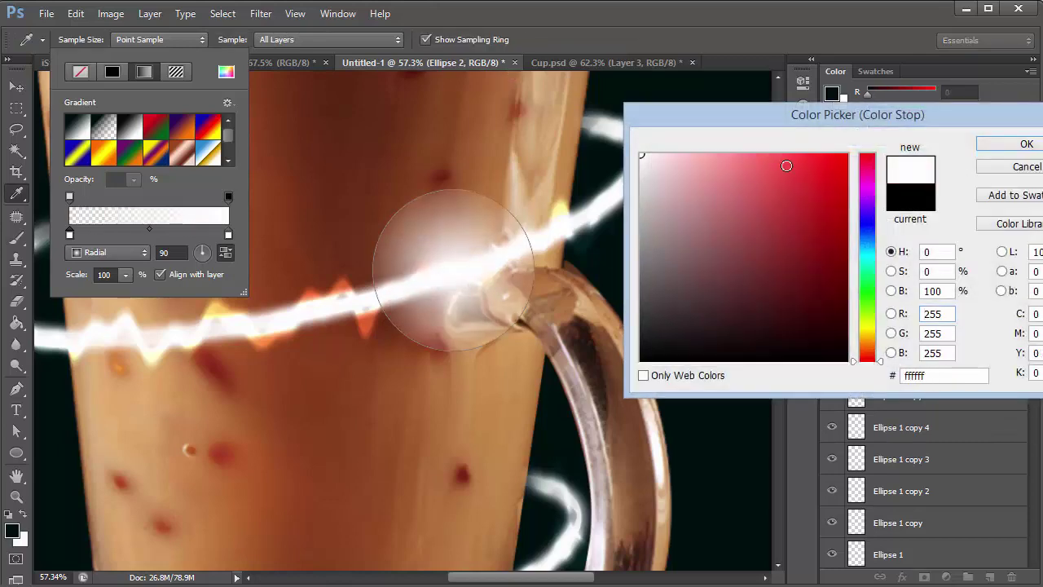
{"action": "left_click", "coordinate": [575, 425]}
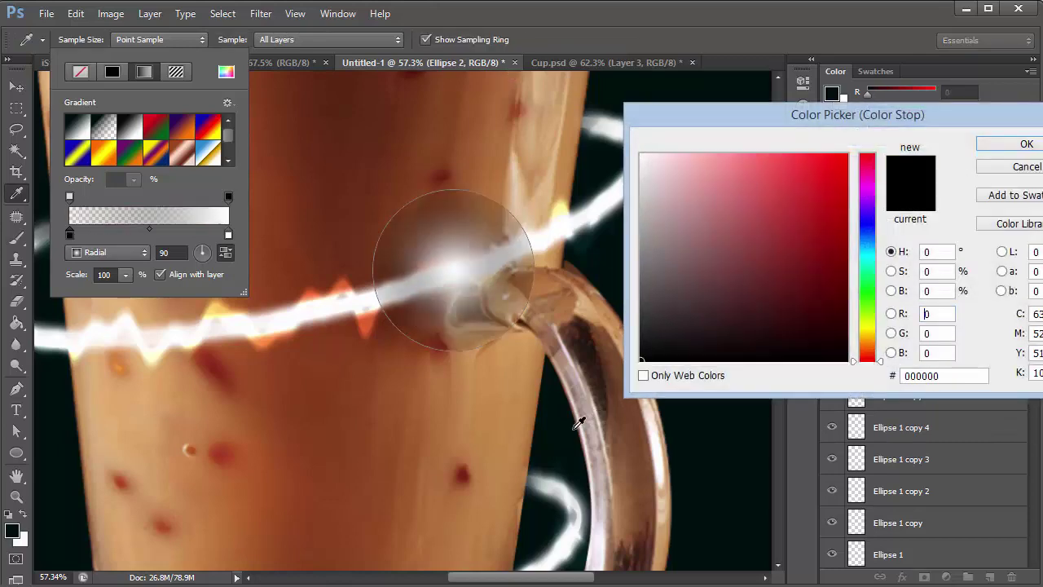
{"action": "left_click", "coordinate": [1035, 150]}
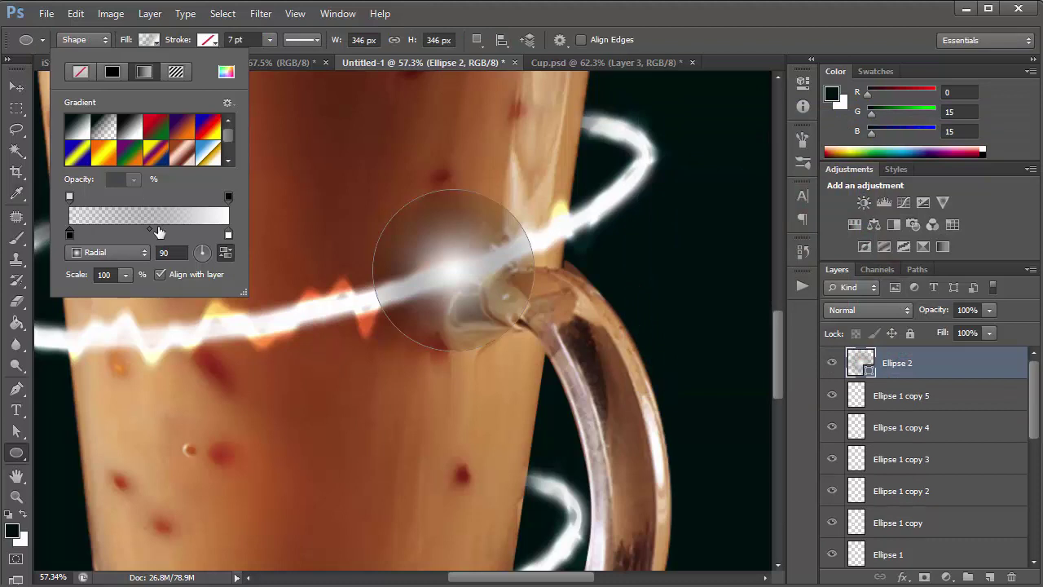
Change the left colour stop to white and set the edge stop opacity to 0%.
{"action": "double_click", "coordinate": [69, 236]}
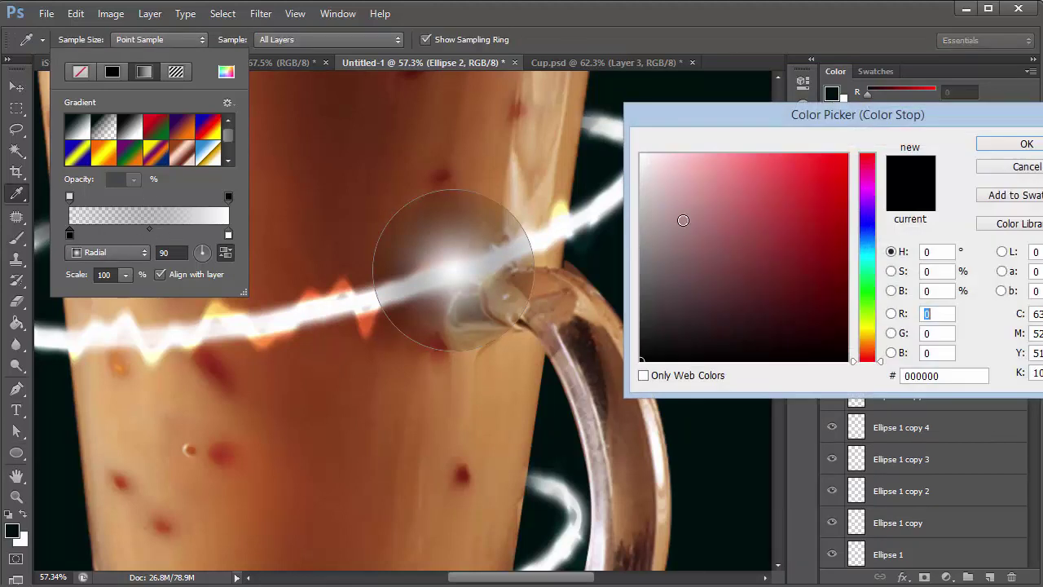
{"action": "left_click_drag", "start_coordinate": [682, 225], "coordinate": [505, 63]}
{"action": "key", "text": "Return"}
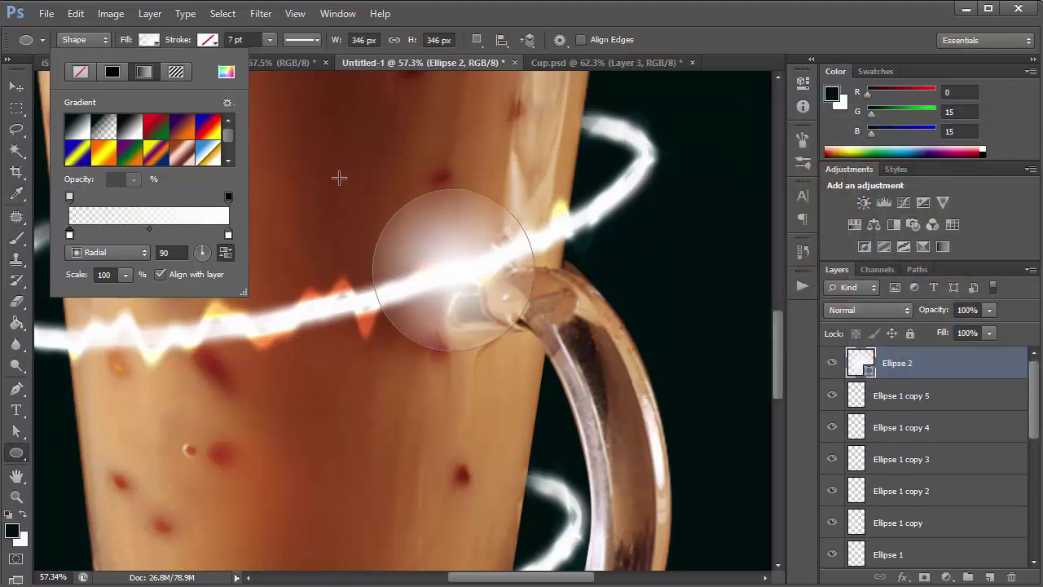
{"action": "left_click", "coordinate": [69, 196]}
{"action": "left_click_drag", "start_coordinate": [91, 185], "coordinate": [71, 186]}
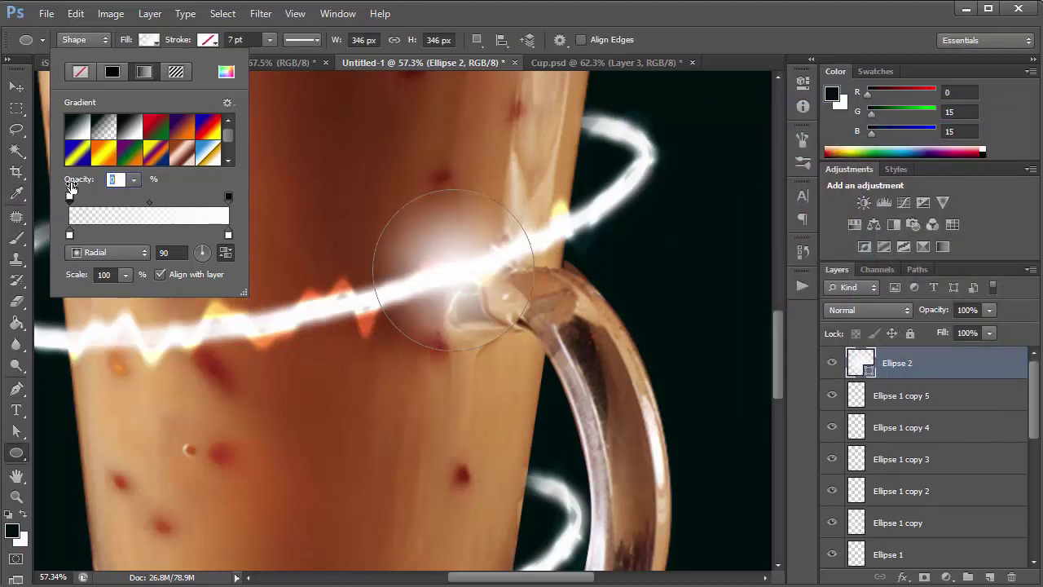
{"action": "left_click", "coordinate": [642, 12]}
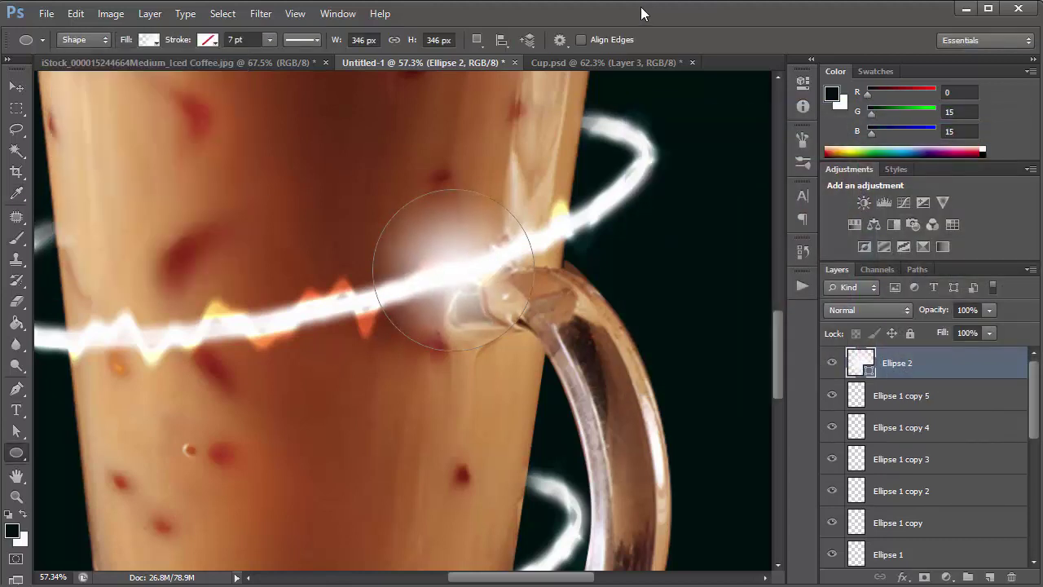
Rasterize the Ellipse 2 glow layer and set its blend mode to Color Dodge.
{"action": "right_click", "coordinate": [948, 355]}
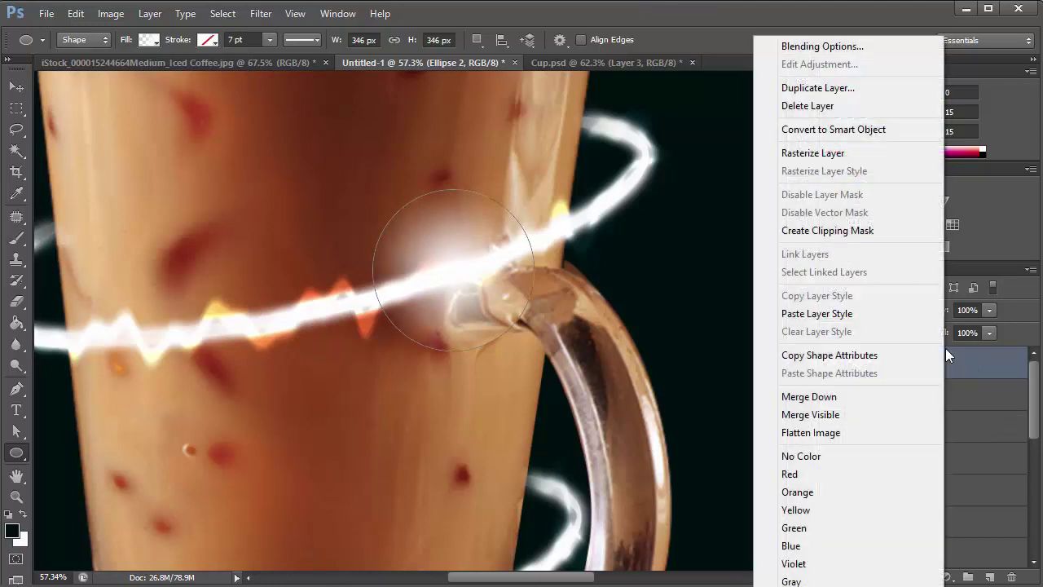
{"action": "left_click", "coordinate": [843, 155]}
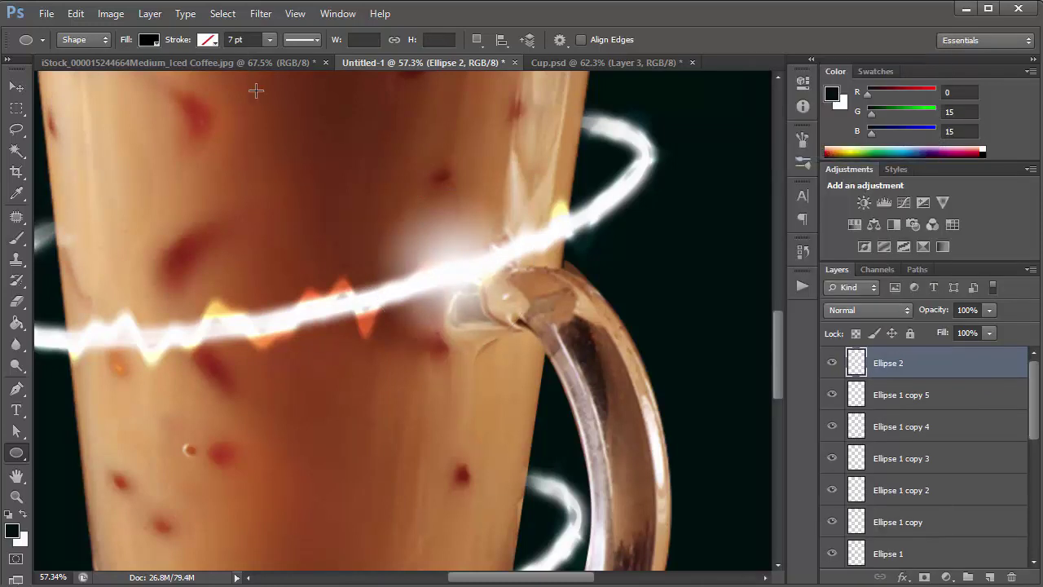
{"action": "left_click", "coordinate": [16, 87]}
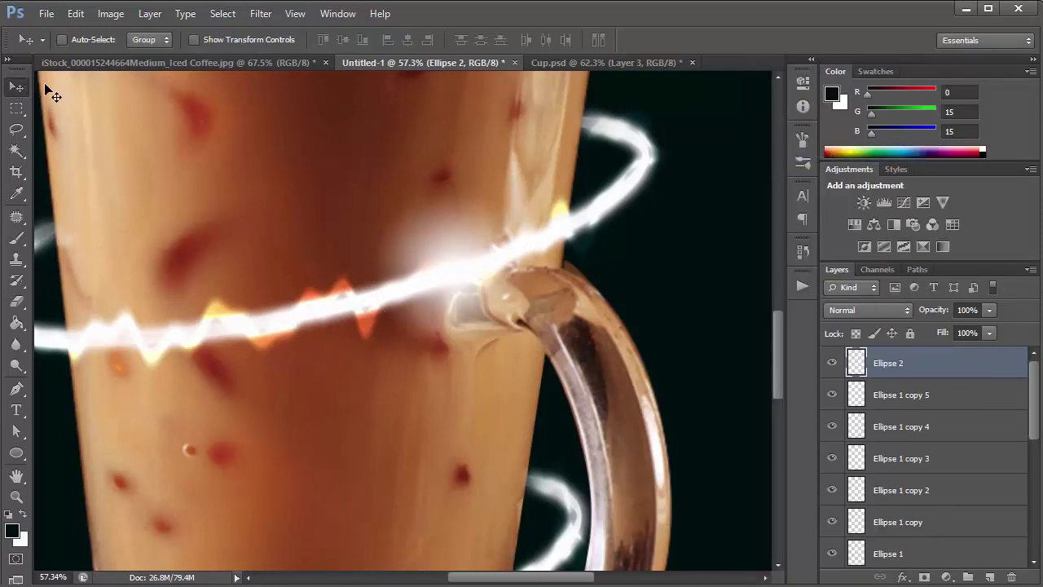
{"action": "left_click", "coordinate": [876, 314]}
{"action": "left_click", "coordinate": [852, 152]}
Select Ellipse 2 through Ellipse 1 and drag them lower in the layer stack.
{"action": "left_click_drag", "start_coordinate": [1037, 410], "coordinate": [1037, 484]}
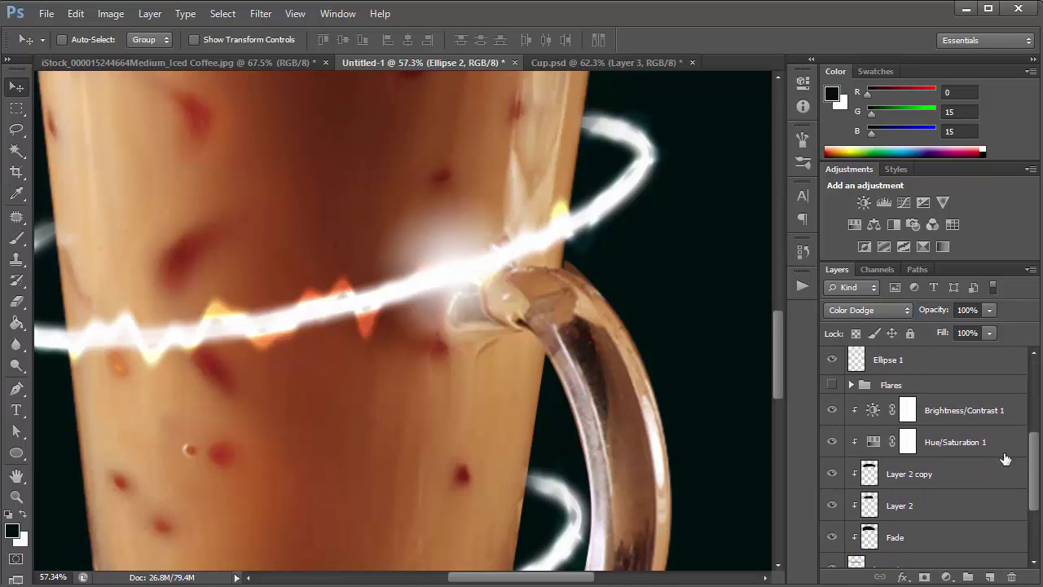
{"action": "left_click", "coordinate": [972, 446]}
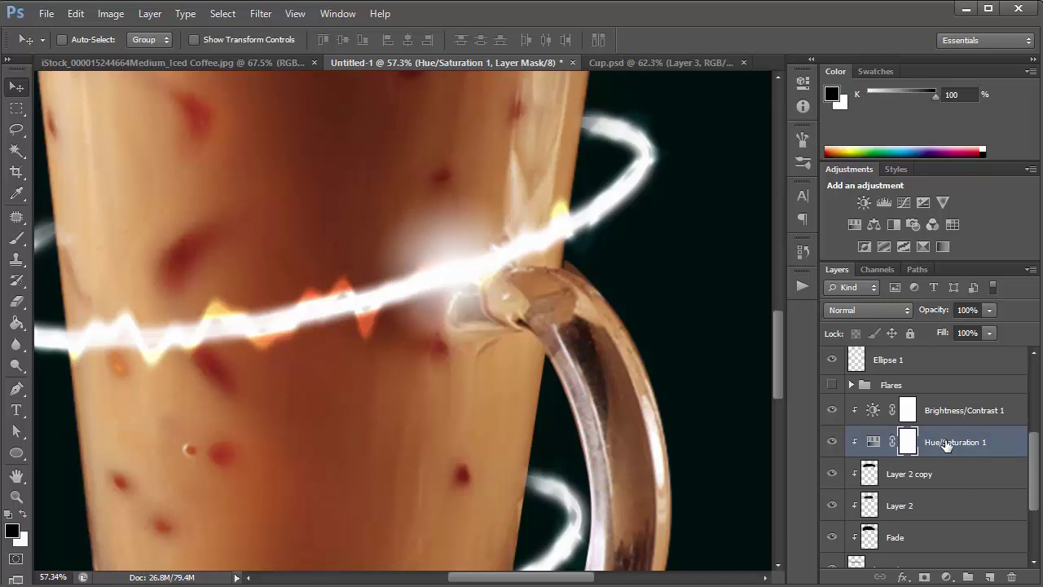
{"action": "scroll", "coordinate": [945, 444], "scroll_direction": "up", "scroll_amount": 2}
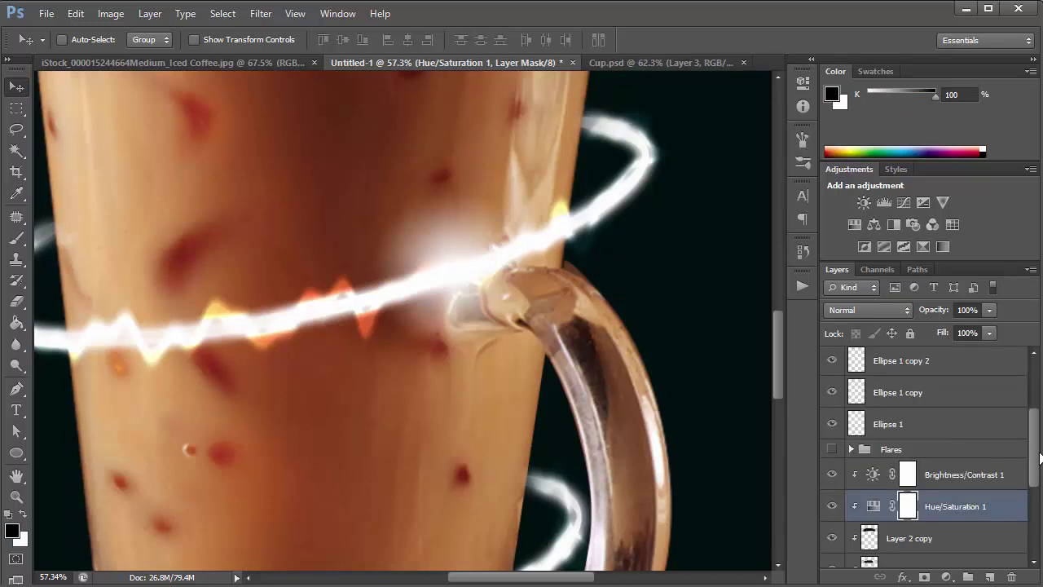
{"action": "mouse_move", "coordinate": [1037, 452]}
{"action": "left_mouse_down"}
{"action": "mouse_move", "coordinate": [1037, 547]}
{"action": "mouse_move", "coordinate": [1027, 396]}
{"action": "mouse_move", "coordinate": [1038, 469]}
{"action": "mouse_move", "coordinate": [1035, 449]}
{"action": "left_mouse_up"}
{"action": "left_click", "coordinate": [959, 373]}
{"action": "left_click", "coordinate": [929, 554], "text": "shift"}
{"action": "left_click_drag", "start_coordinate": [949, 395], "coordinate": [928, 491]}
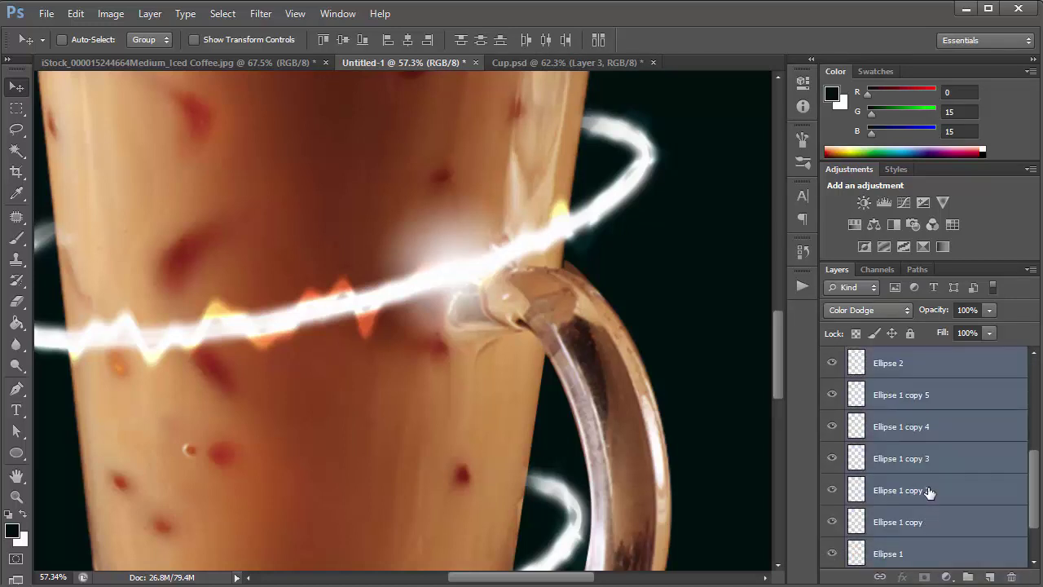
Check Layer 1's visibility, then select Layer 2 copy through Layer 1 together.
{"action": "left_click_drag", "start_coordinate": [1032, 497], "coordinate": [1036, 537]}
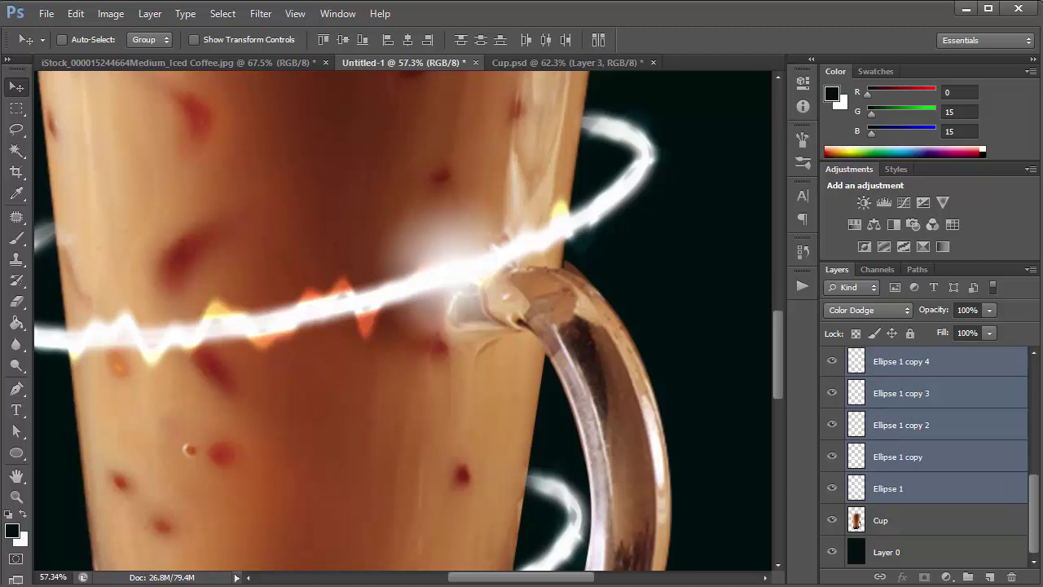
{"action": "scroll", "coordinate": [1036, 477], "scroll_direction": "up", "scroll_amount": 1}
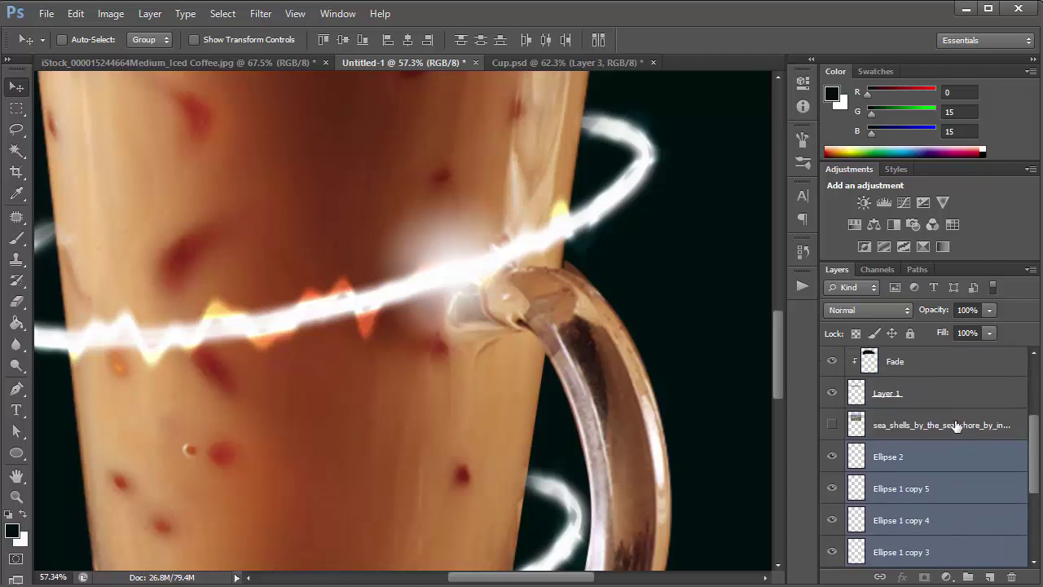
{"action": "left_click", "coordinate": [956, 426]}
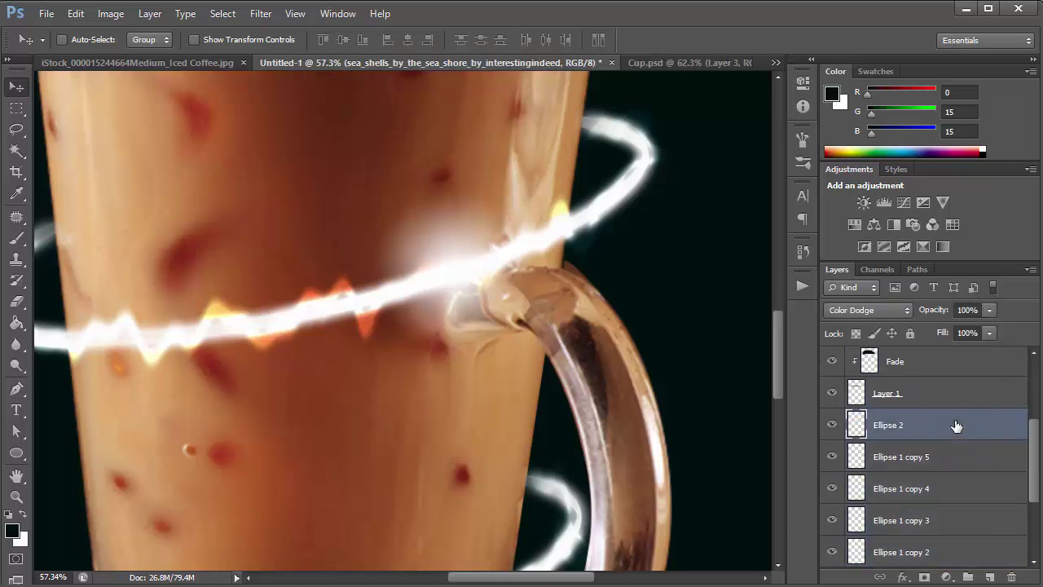
{"action": "left_click", "coordinate": [892, 397]}
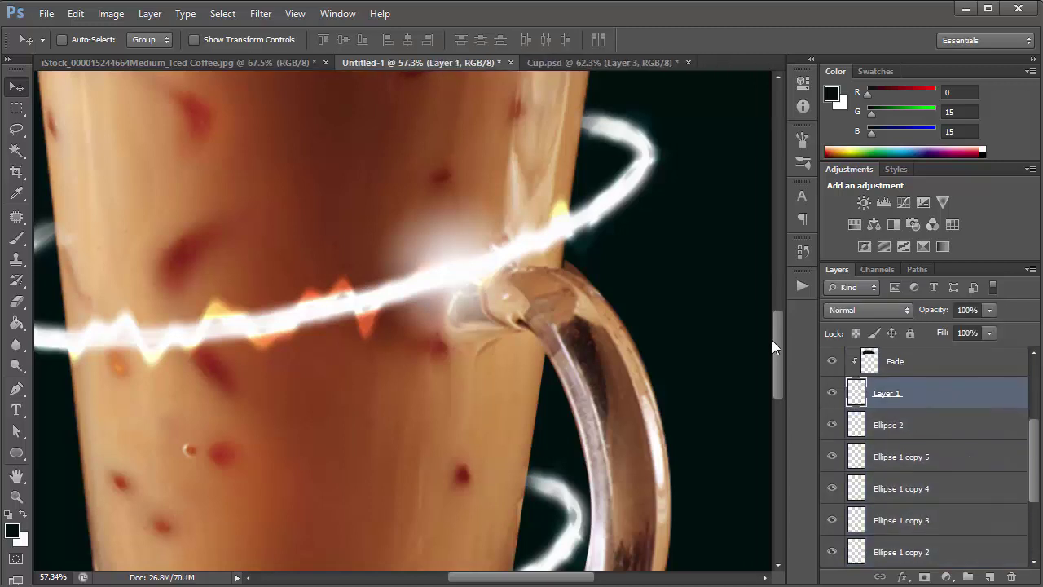
{"action": "left_click_drag", "start_coordinate": [773, 347], "coordinate": [781, 245]}
{"action": "left_click", "coordinate": [831, 394]}
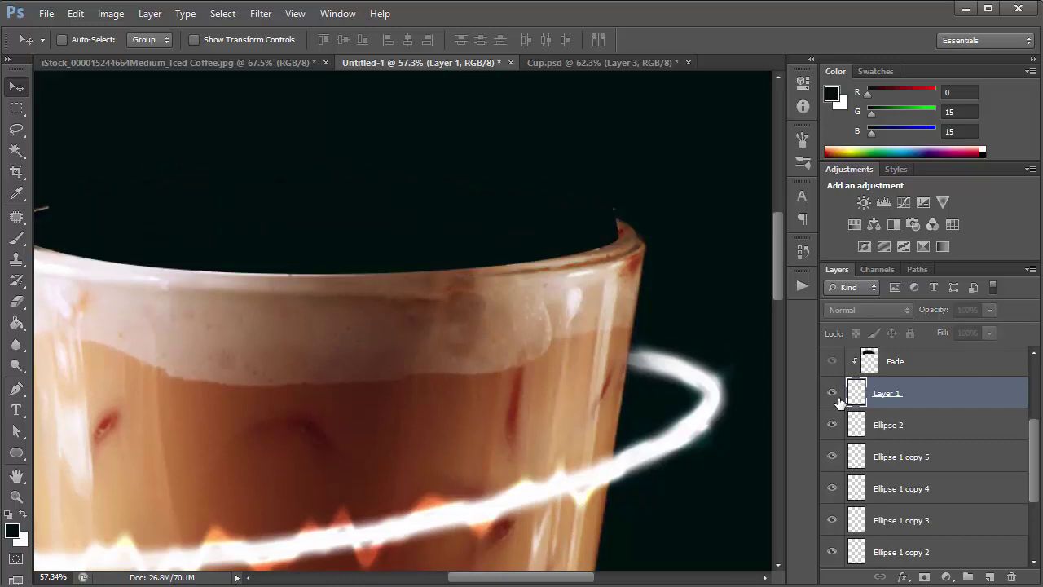
{"action": "left_click", "coordinate": [833, 395]}
{"action": "left_click_drag", "start_coordinate": [1033, 456], "coordinate": [1031, 397]}
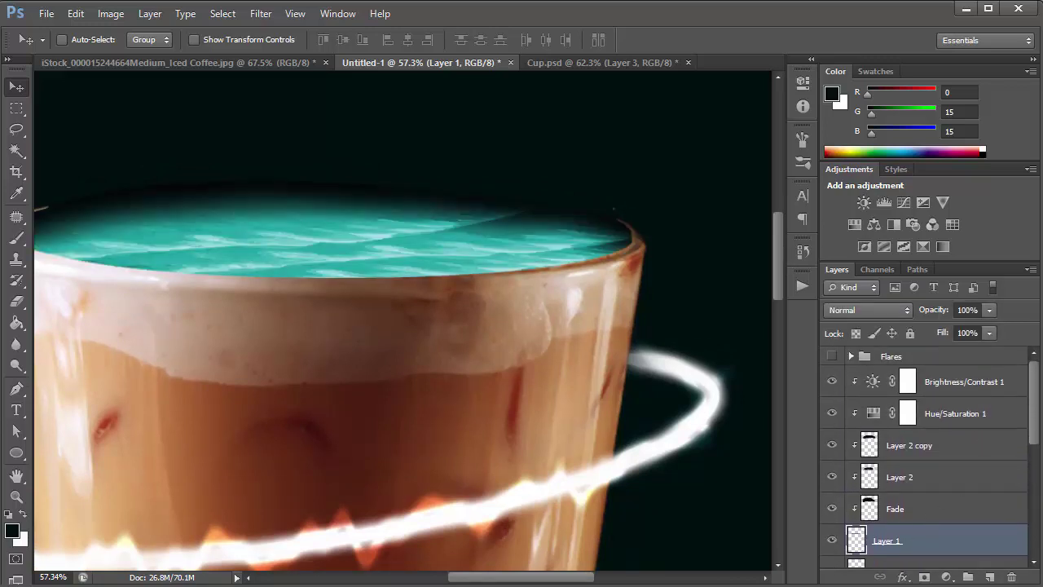
{"action": "left_click", "coordinate": [942, 450], "text": "shift"}
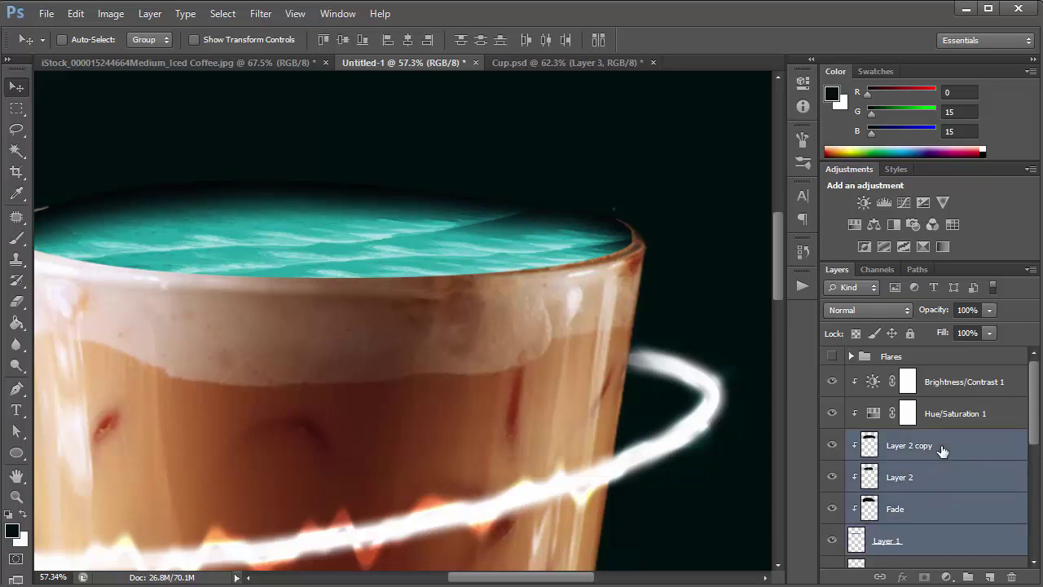
Move Hue/Saturation 1 and Brightness/Contrast 1 into the Flares group.
{"action": "key", "text": "ctrl+g"}
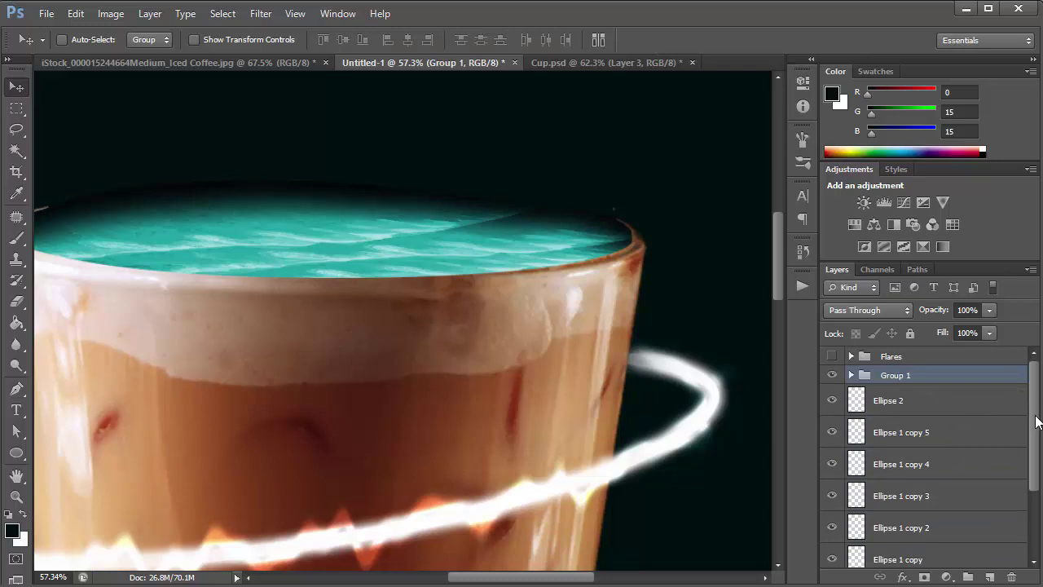
{"action": "key", "text": "ctrl+z"}
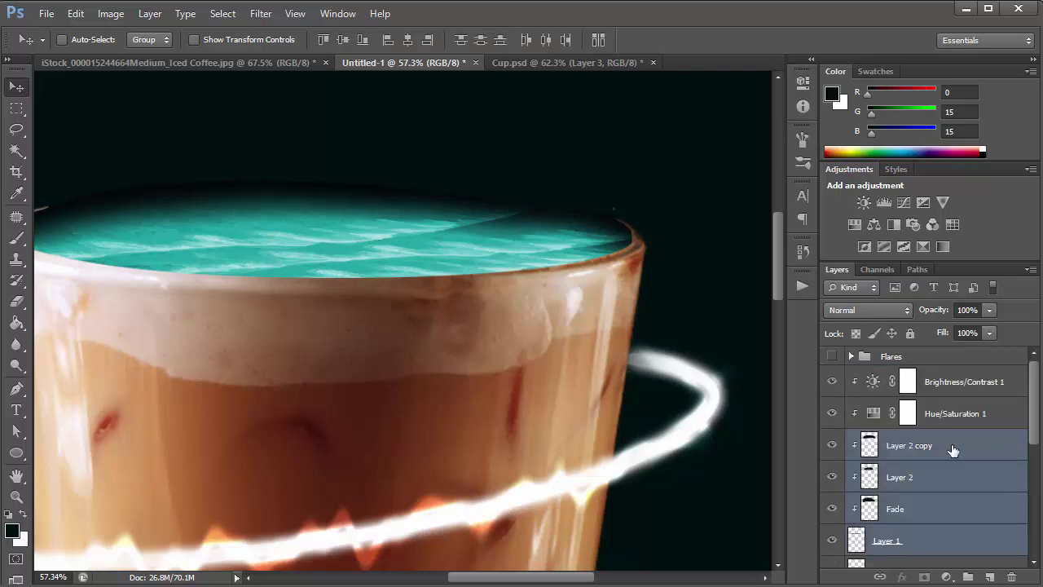
{"action": "scroll", "coordinate": [1025, 415], "scroll_direction": "down", "scroll_amount": 1}
{"action": "scroll", "coordinate": [1026, 416], "scroll_direction": "up", "scroll_amount": 1}
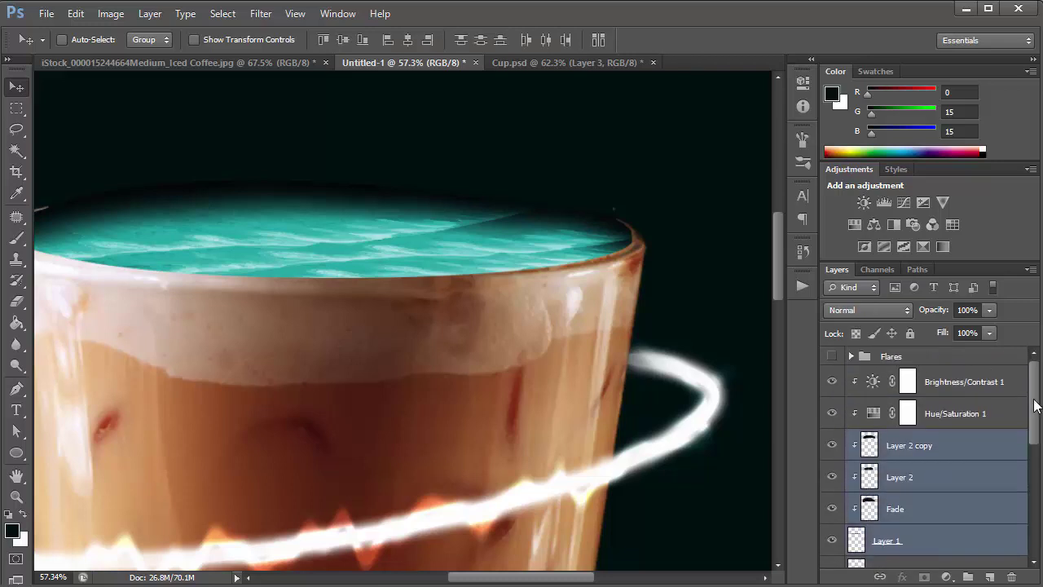
{"action": "left_click", "coordinate": [964, 414]}
{"action": "left_click", "coordinate": [962, 383], "text": "shift"}
{"action": "left_click_drag", "start_coordinate": [961, 385], "coordinate": [931, 354]}
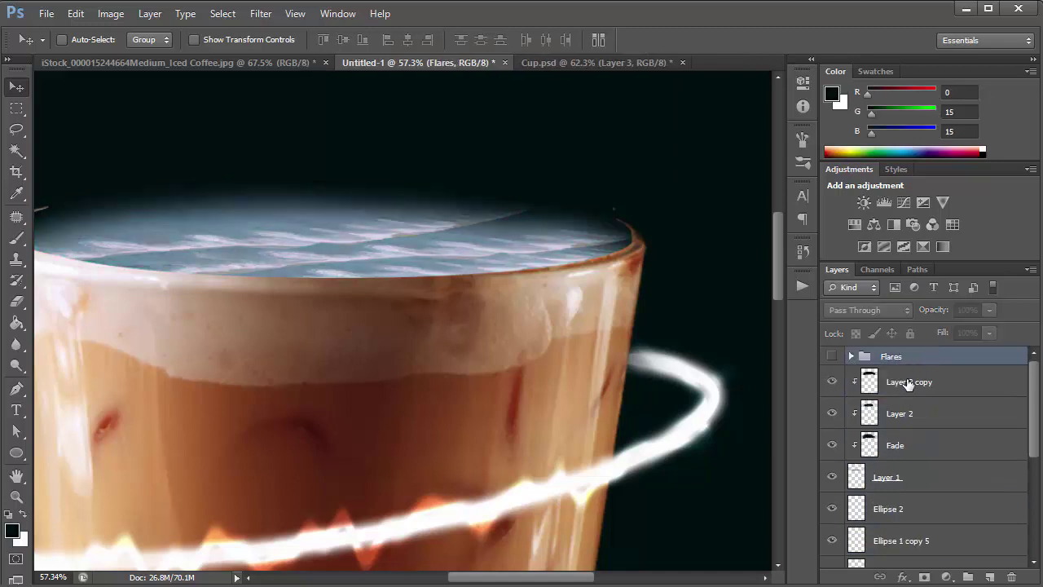
Undo moving the adjustments into Flares and inspect the group's Ellipse layers.
{"action": "left_click", "coordinate": [850, 356]}
{"action": "key", "text": "ctrl+z"}
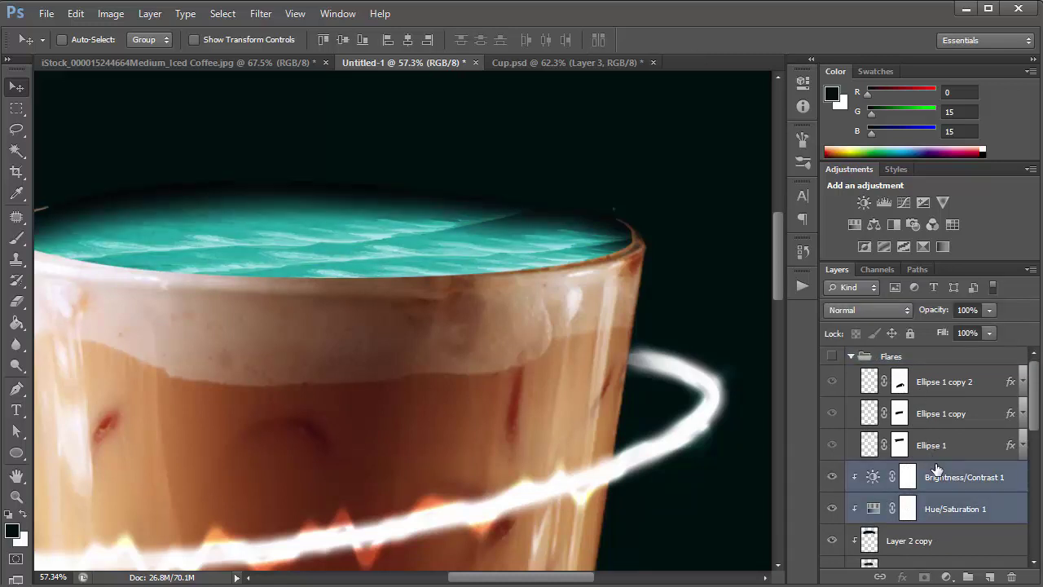
{"action": "left_click", "coordinate": [850, 356]}
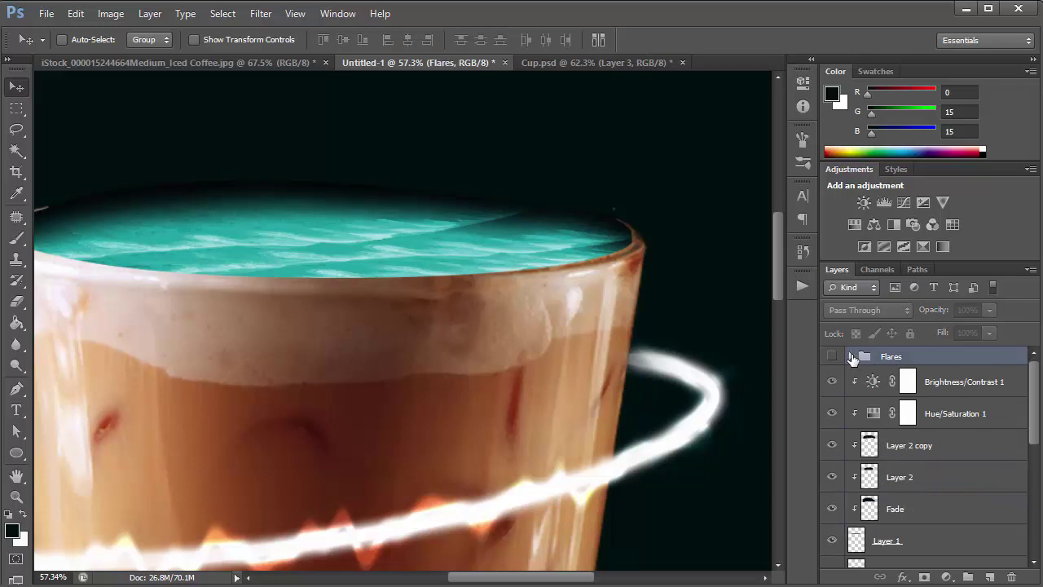
{"action": "left_click", "coordinate": [850, 356]}
{"action": "left_click", "coordinate": [850, 356]}
{"action": "left_click", "coordinate": [851, 356]}
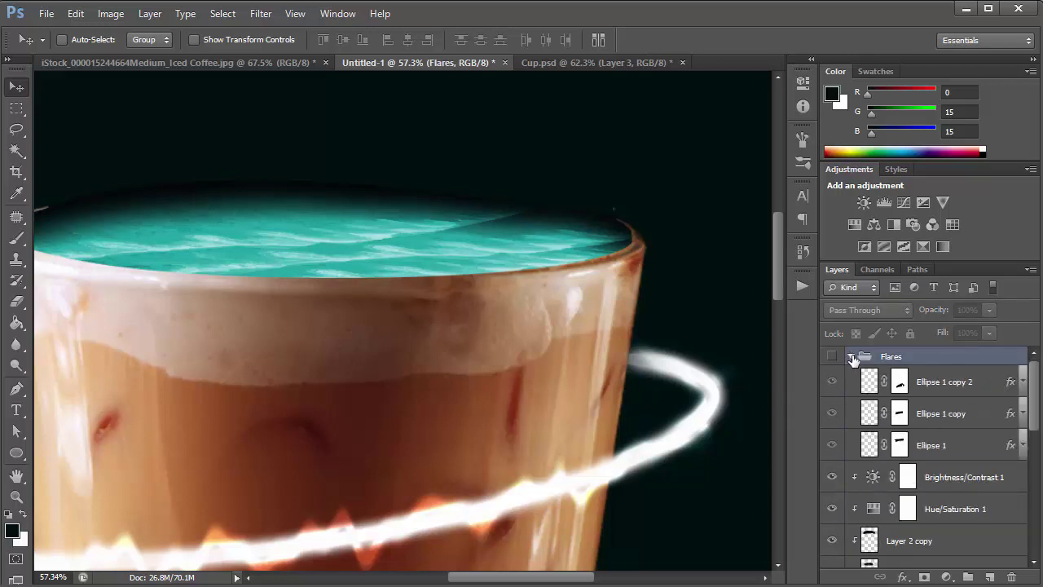
{"action": "left_click", "coordinate": [932, 480]}
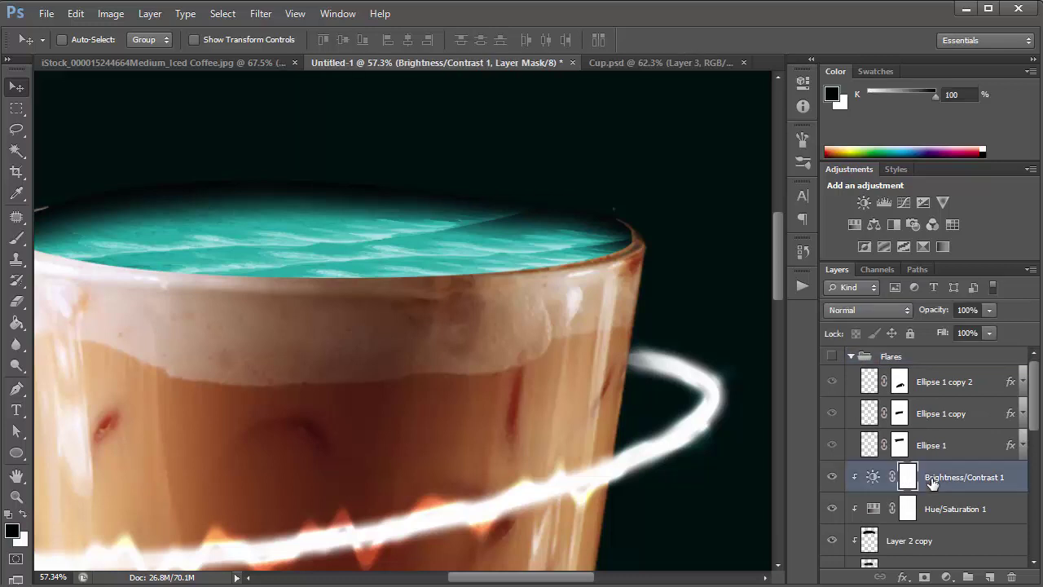
{"action": "left_click", "coordinate": [851, 358]}
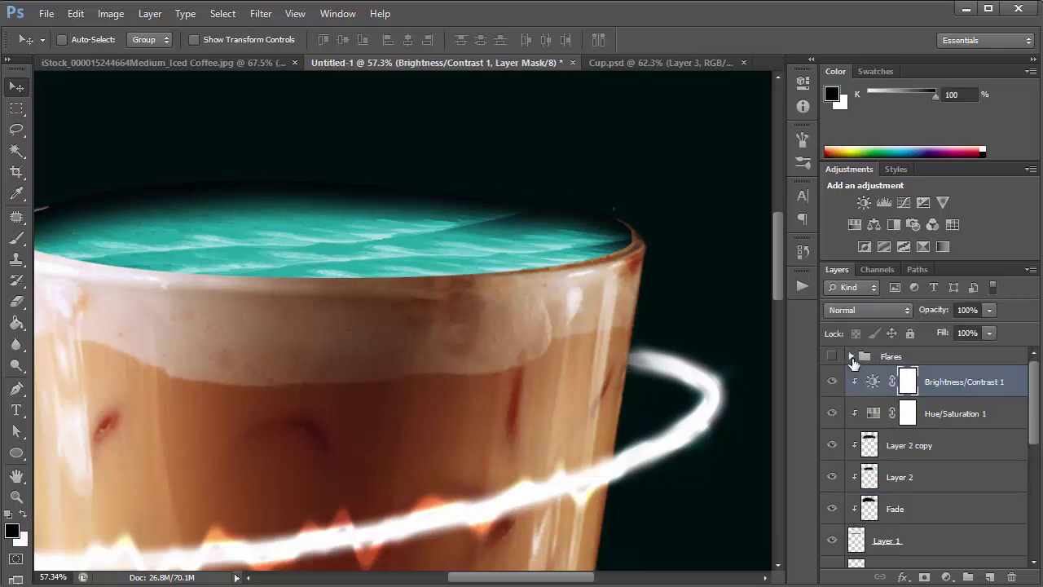
Group Layer 2 copy through Layer 1 into Group 1.
{"action": "left_click_drag", "start_coordinate": [909, 379], "coordinate": [909, 363]}
{"action": "left_click", "coordinate": [909, 363]}
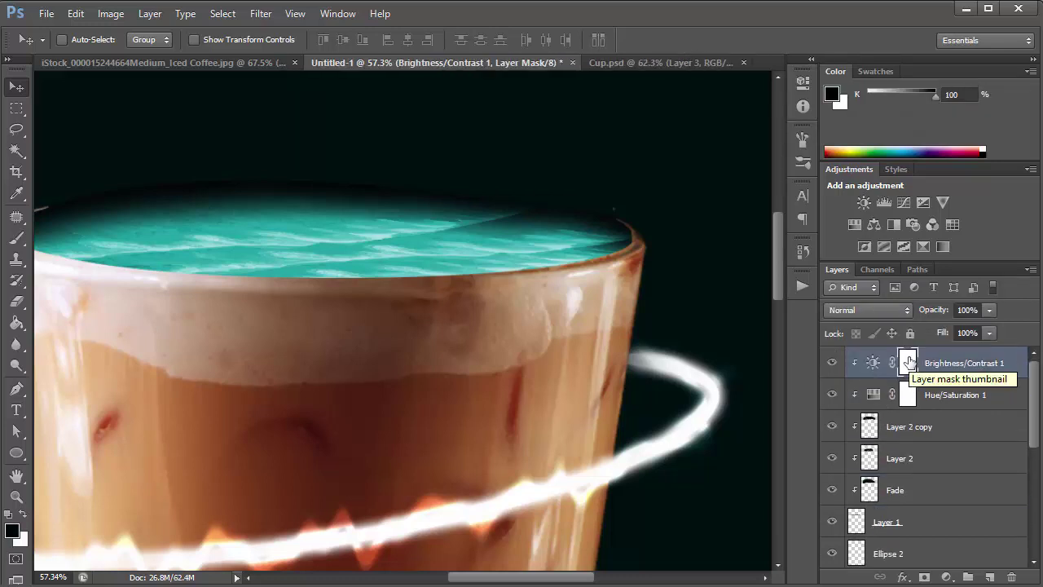
{"action": "left_click", "coordinate": [905, 426]}
{"action": "left_click_drag", "start_coordinate": [1033, 415], "coordinate": [1033, 438]}
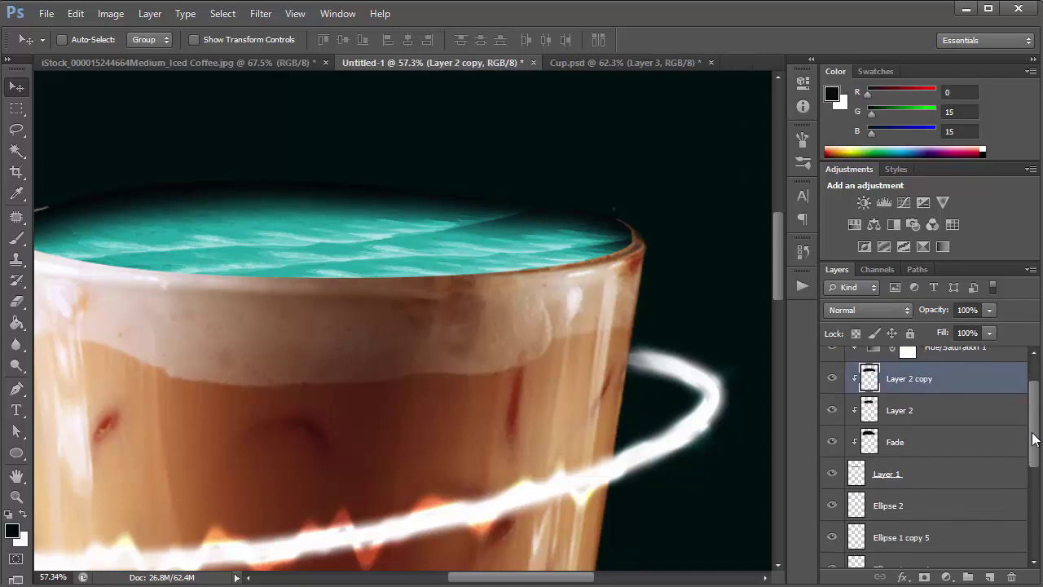
{"action": "left_click", "coordinate": [957, 468], "text": "shift"}
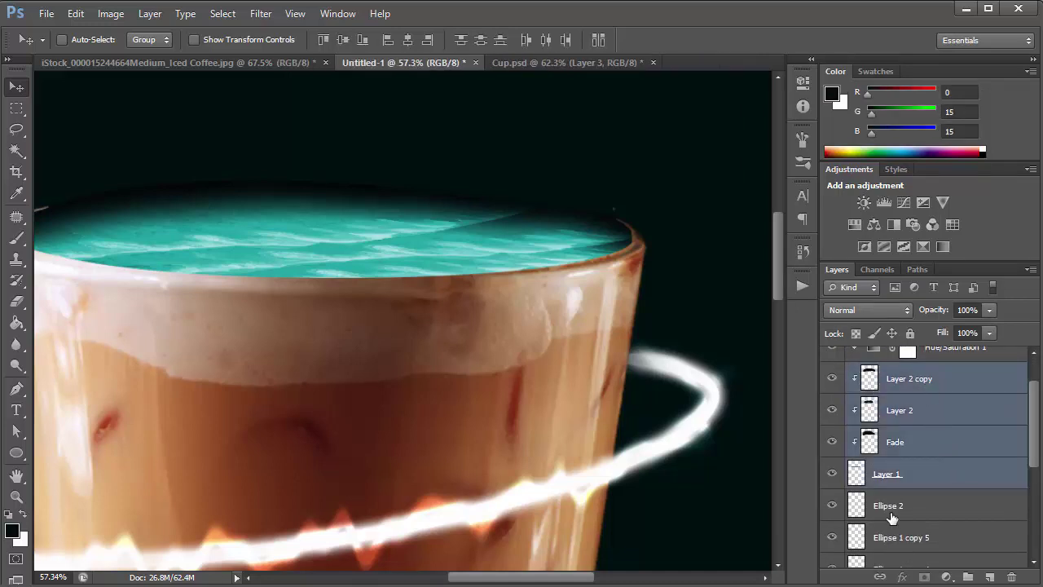
{"action": "key", "text": "ctrl+g"}
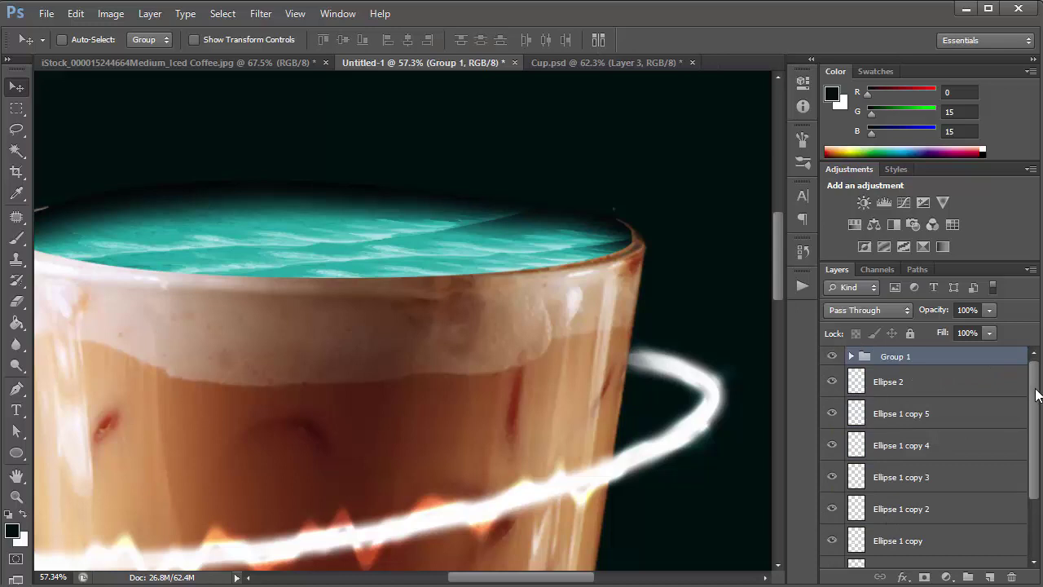
Move Brightness/Contrast 1 and Hue/Saturation 1 above Group 1.
{"action": "left_click", "coordinate": [851, 356]}
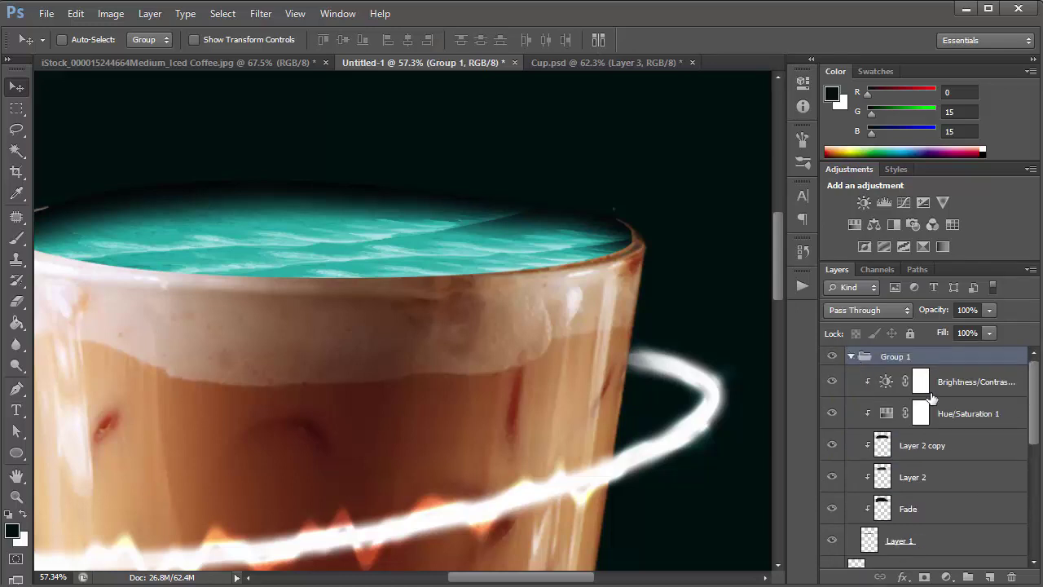
{"action": "left_click_drag", "start_coordinate": [933, 396], "coordinate": [949, 355]}
{"action": "left_click_drag", "start_coordinate": [950, 411], "coordinate": [929, 396]}
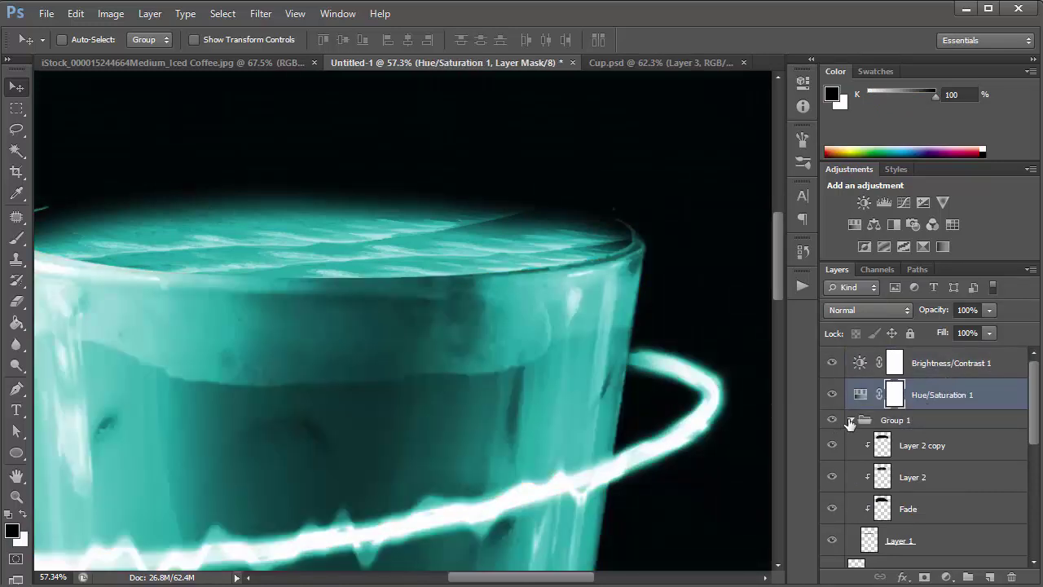
{"action": "left_click", "coordinate": [850, 420]}
Open the blending options for the Hue/Saturation 1 layer.
{"action": "left_click", "coordinate": [876, 422]}
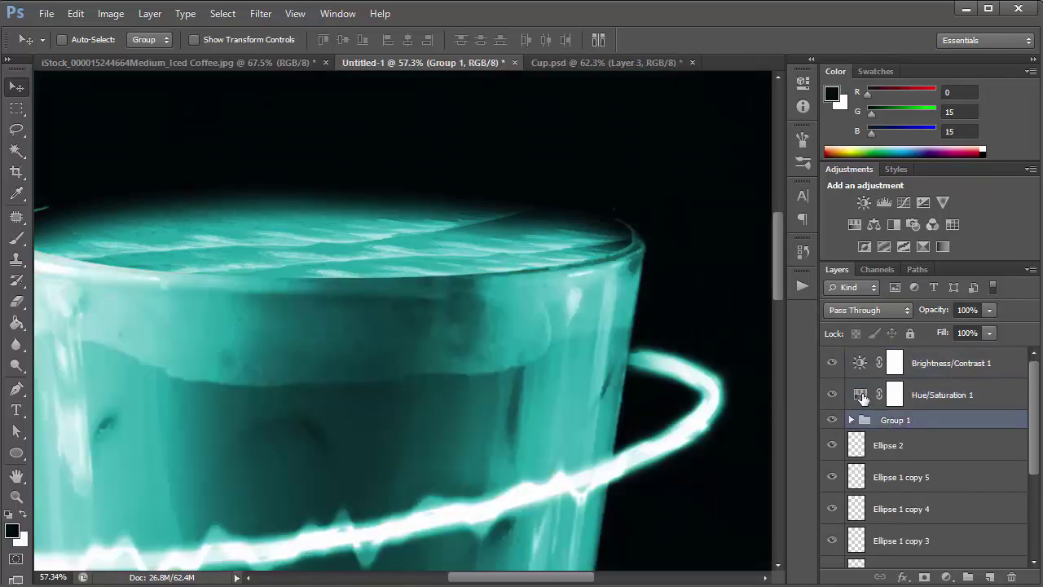
{"action": "left_click", "coordinate": [862, 396]}
{"action": "left_click", "coordinate": [862, 399]}
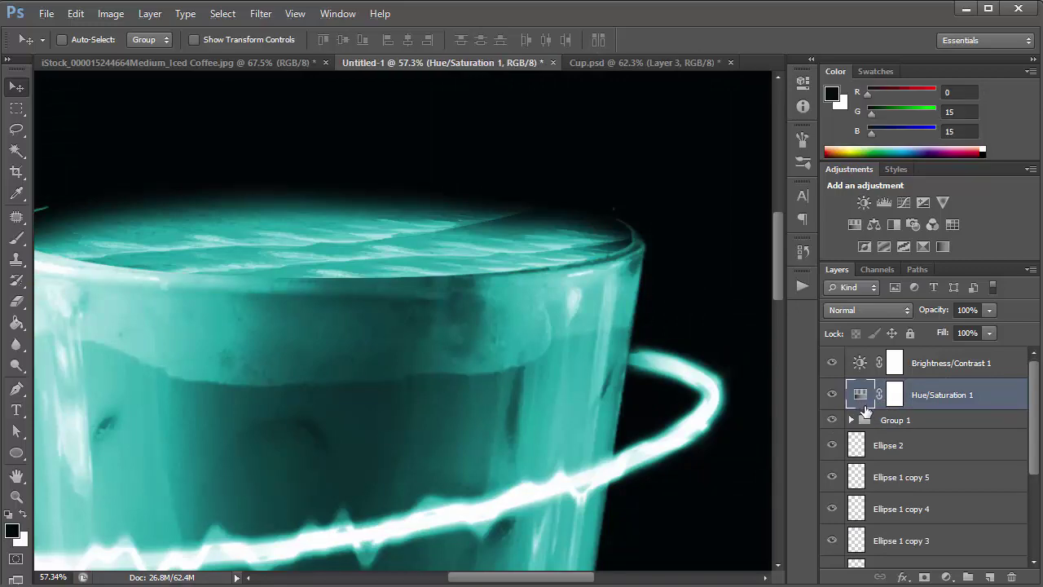
{"action": "double_click", "coordinate": [865, 410]}
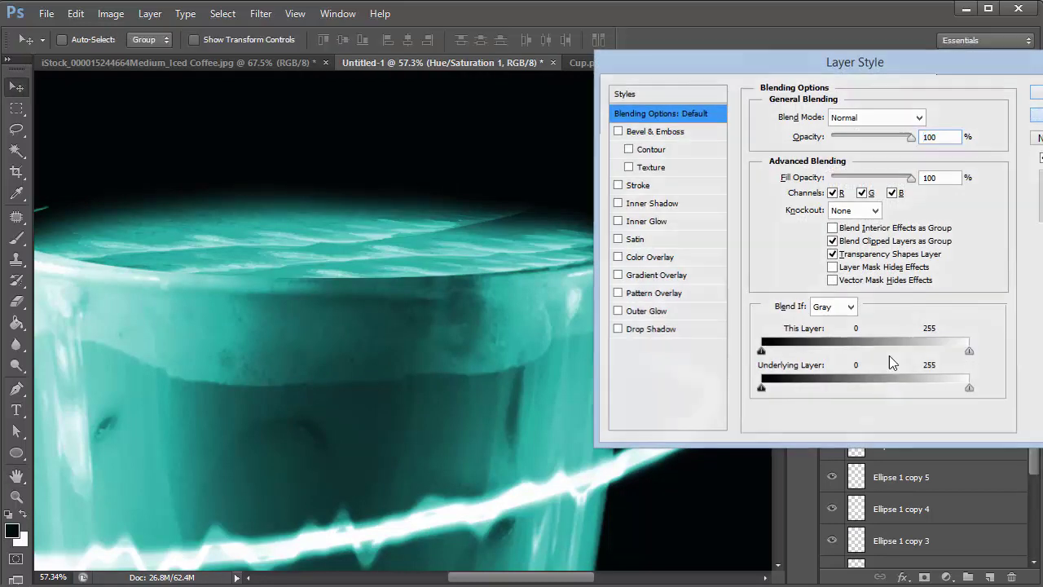
Clip Hue/Saturation 1 to Group 1, remove the Ellipse 2 glow, and add Layer 3.
{"action": "key", "text": "Escape"}
{"action": "left_click", "coordinate": [861, 409], "text": "alt"}
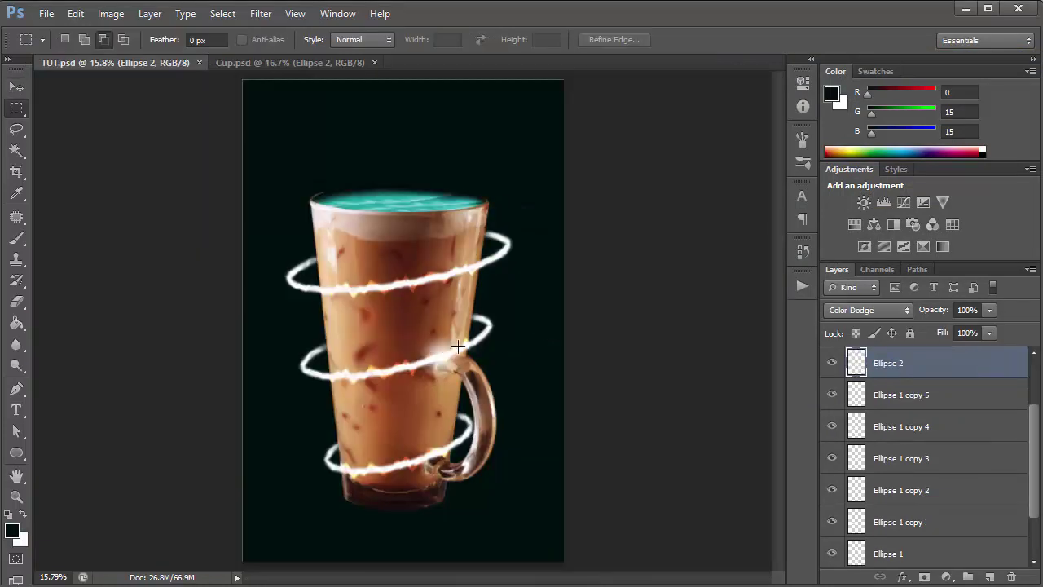
{"action": "scroll", "coordinate": [449, 368], "scroll_direction": "up", "scroll_amount": 5}
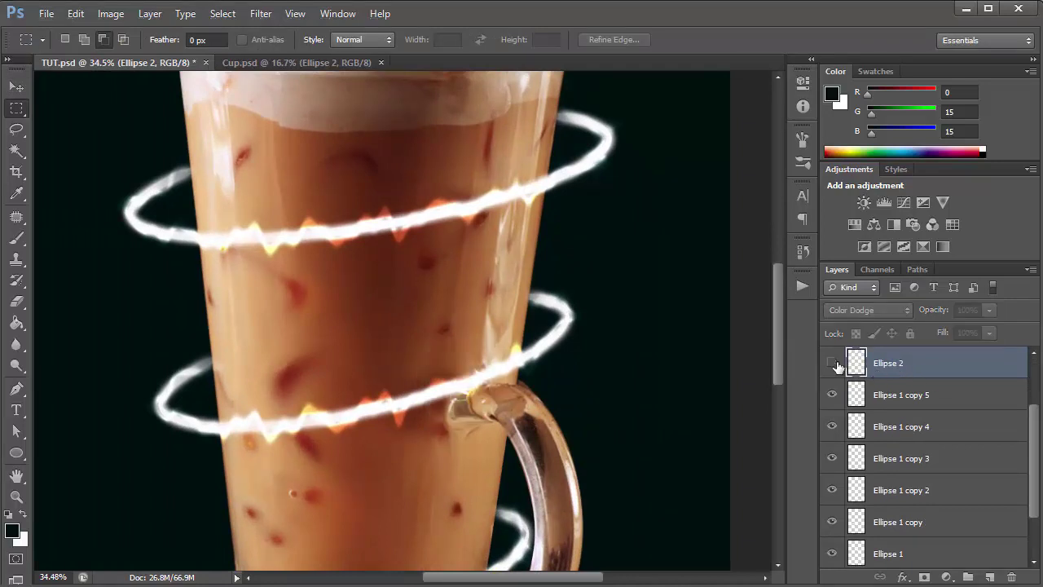
{"action": "key", "text": "ctrl+e"}
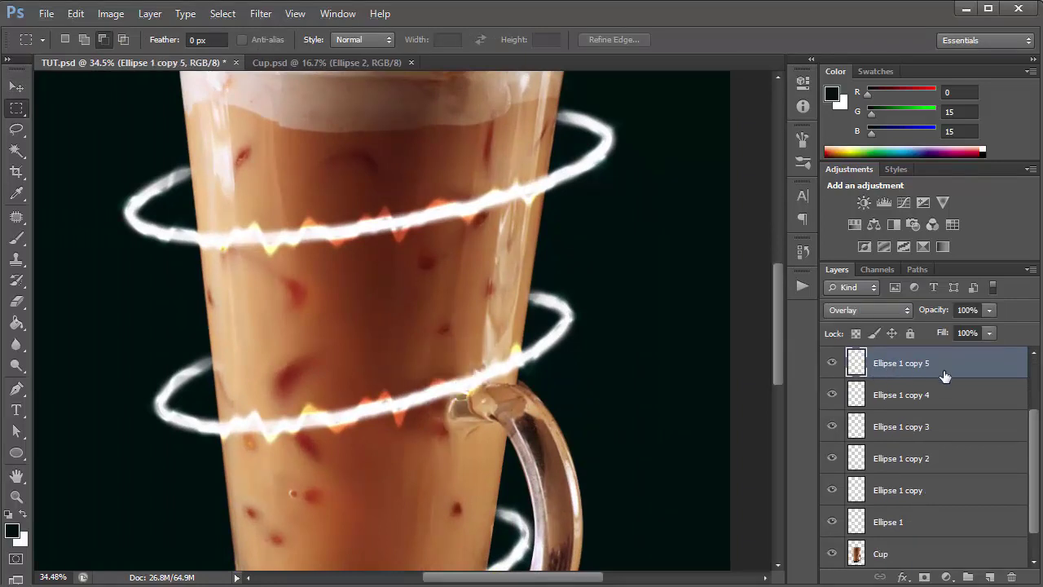
{"action": "left_click", "coordinate": [989, 576]}
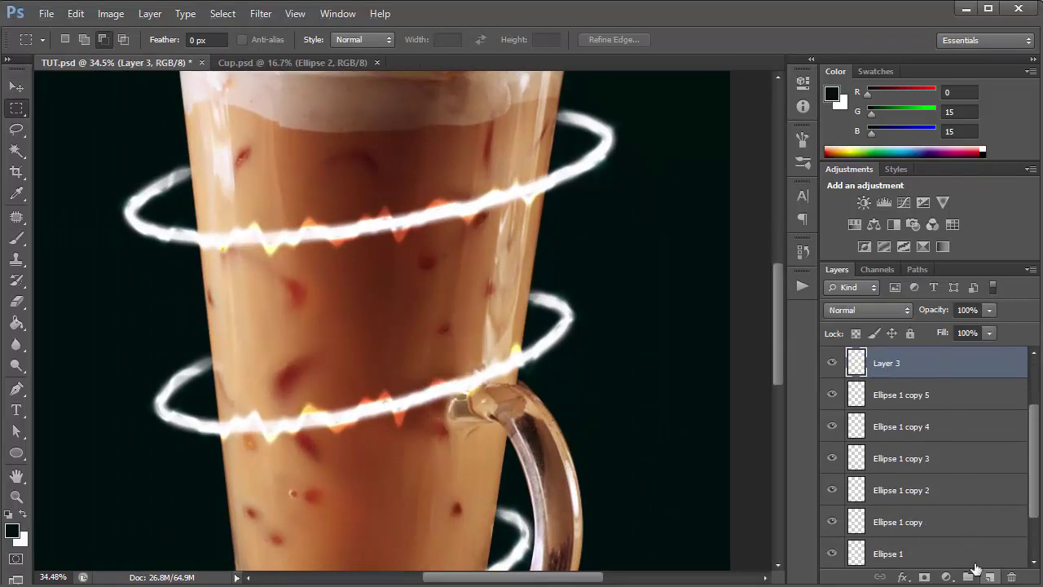
Draw a circle where the handle meets the cup with a reversed radial gradient fill.
{"action": "left_click", "coordinate": [18, 453]}
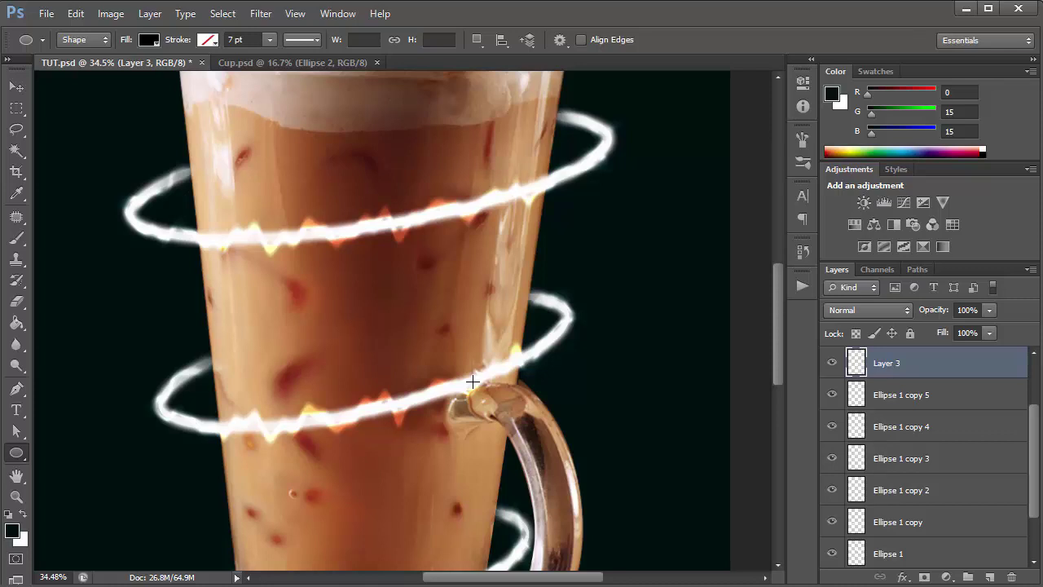
{"action": "left_click_drag", "start_coordinate": [473, 381], "coordinate": [538, 427]}
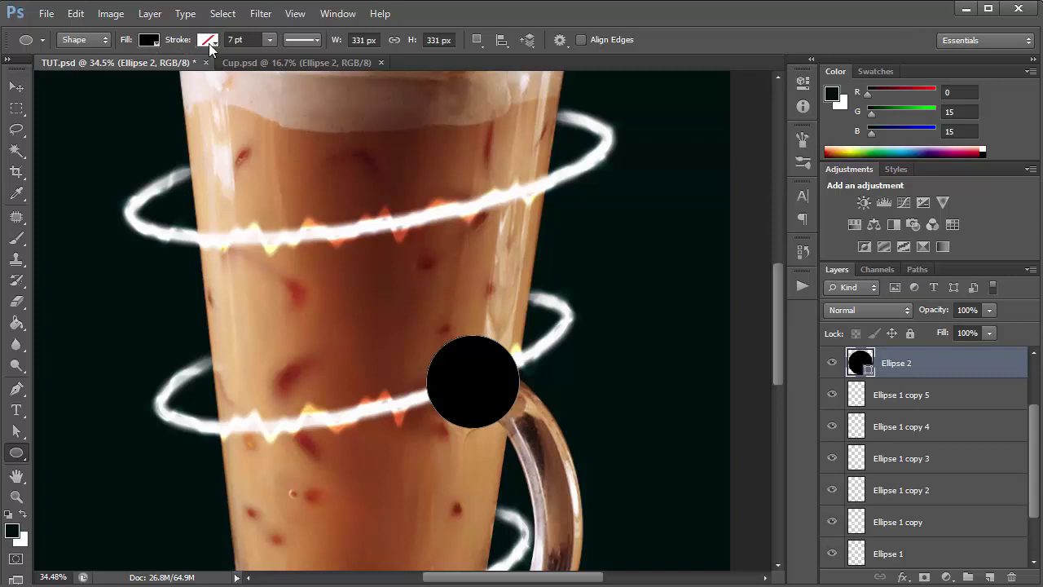
{"action": "left_click", "coordinate": [150, 41]}
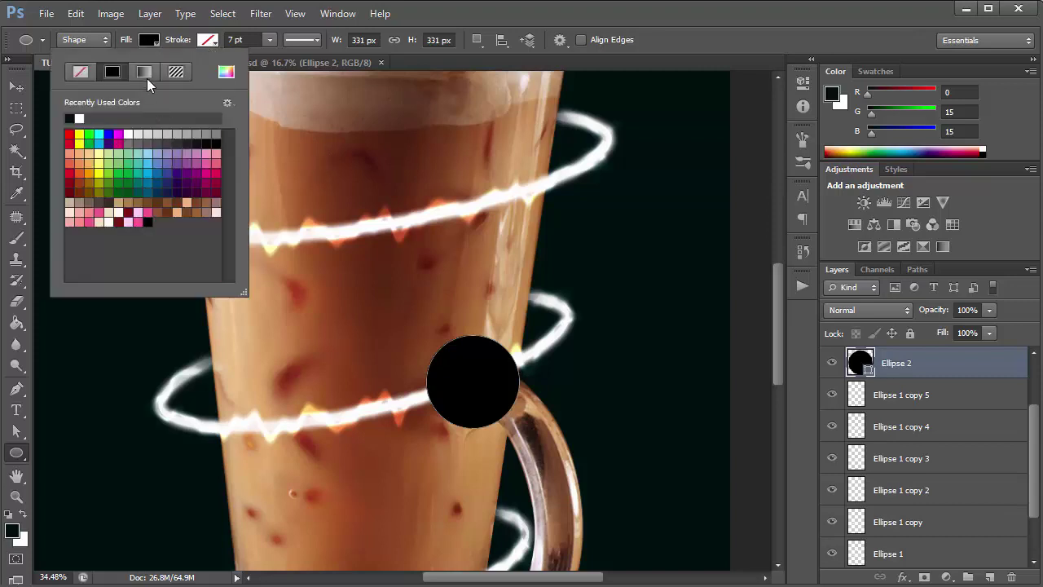
{"action": "left_click", "coordinate": [146, 78]}
{"action": "left_click", "coordinate": [111, 252]}
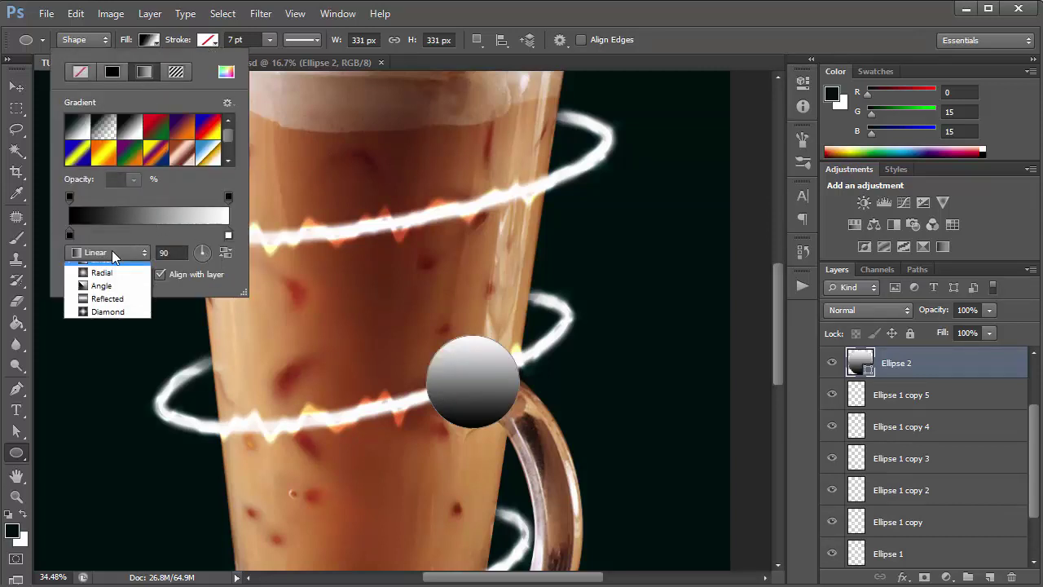
{"action": "left_click", "coordinate": [102, 272]}
{"action": "left_click", "coordinate": [232, 252]}
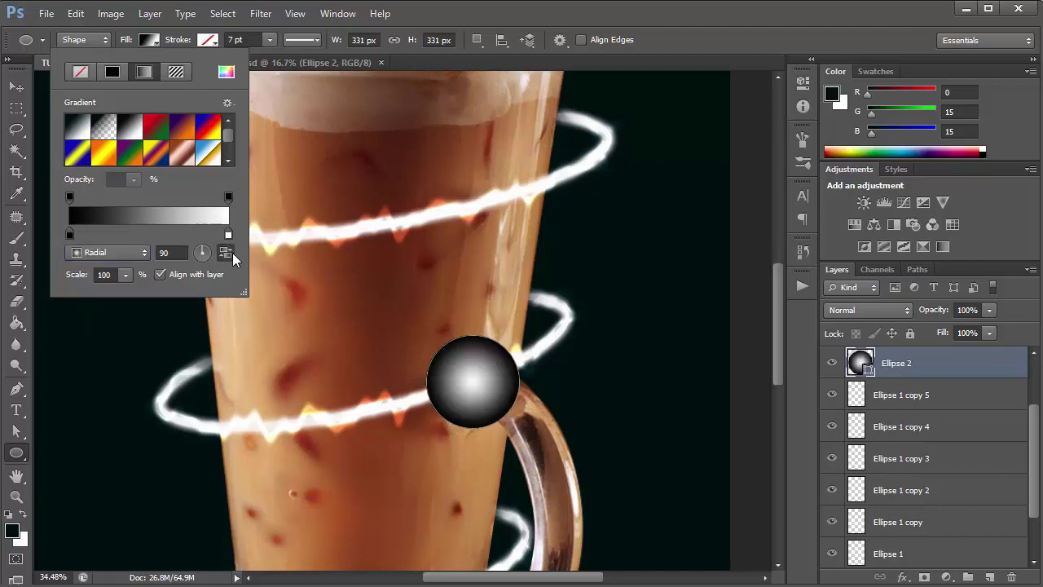
Make the left gradient stop white at 0% opacity.
{"action": "double_click", "coordinate": [70, 234]}
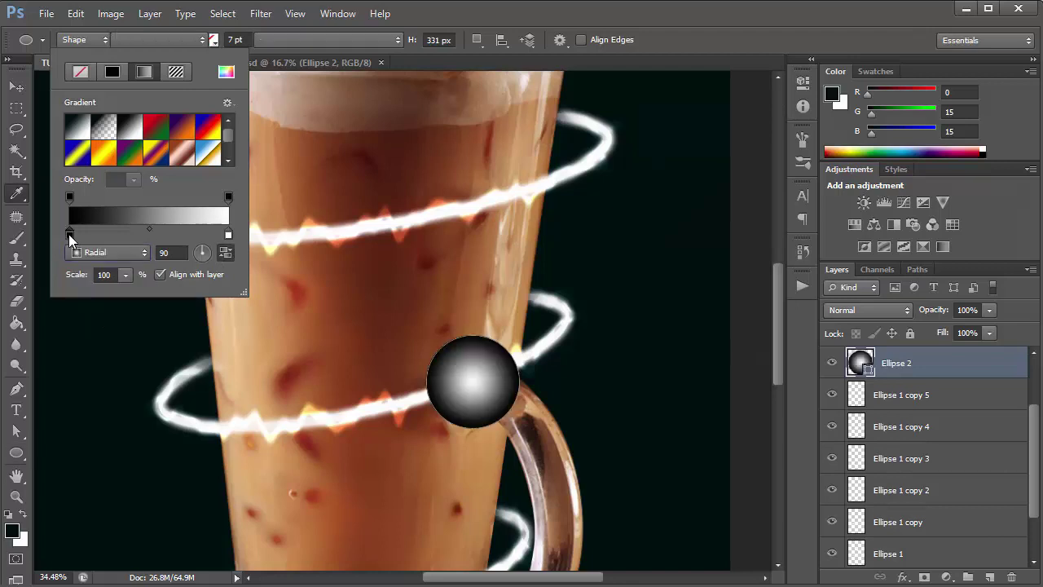
{"action": "left_click_drag", "start_coordinate": [708, 259], "coordinate": [585, 94]}
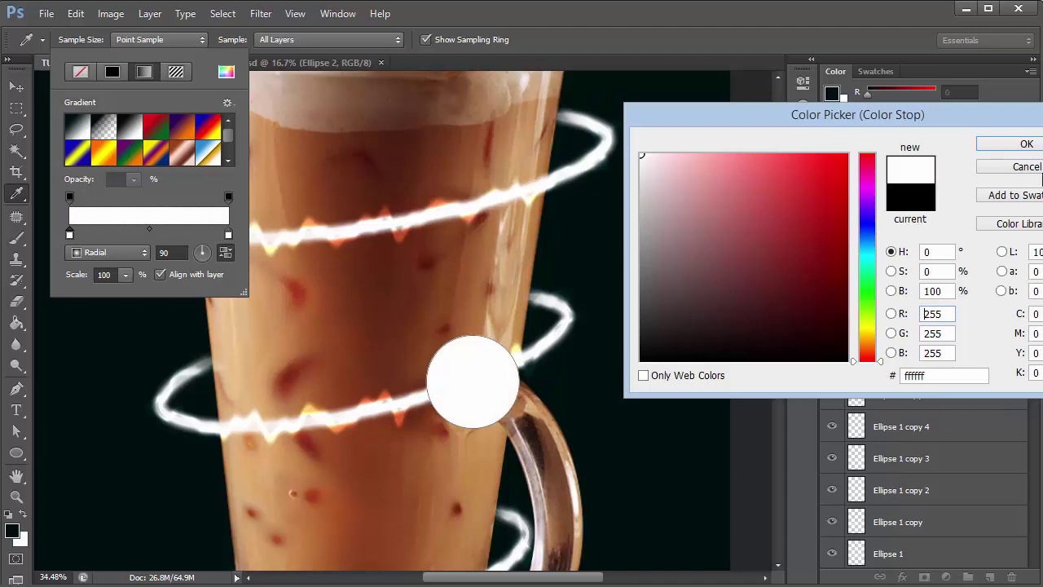
{"action": "left_click", "coordinate": [1027, 143]}
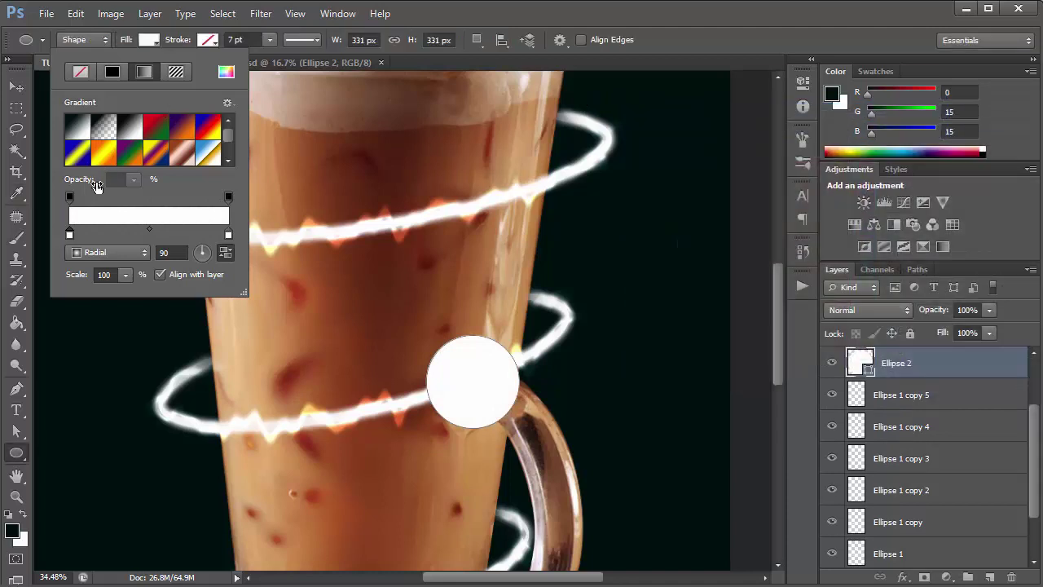
{"action": "left_click", "coordinate": [70, 197]}
{"action": "type", "text": "00"}
{"action": "key", "text": "Return"}
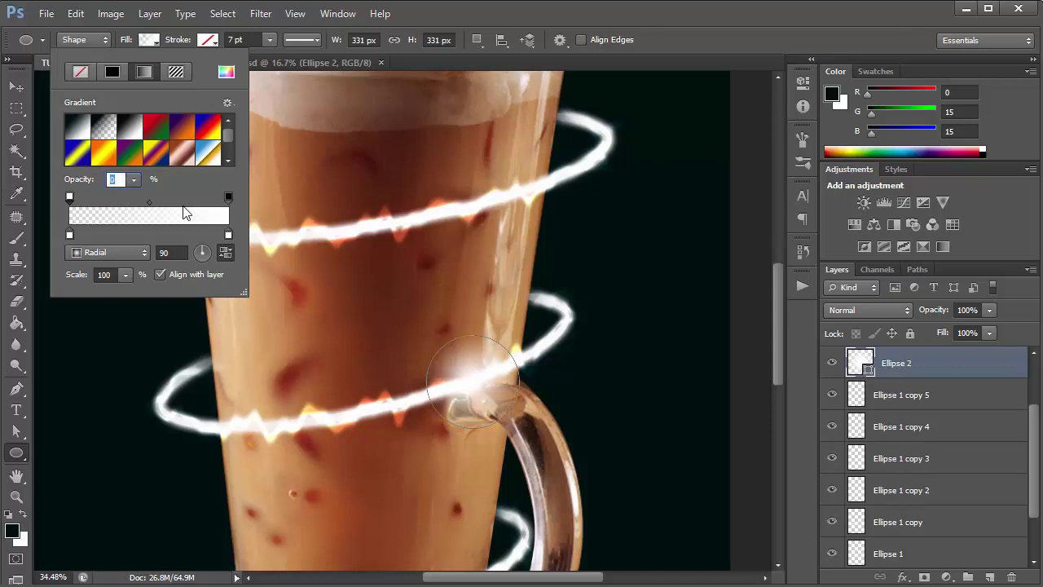
{"action": "left_click", "coordinate": [723, 14]}
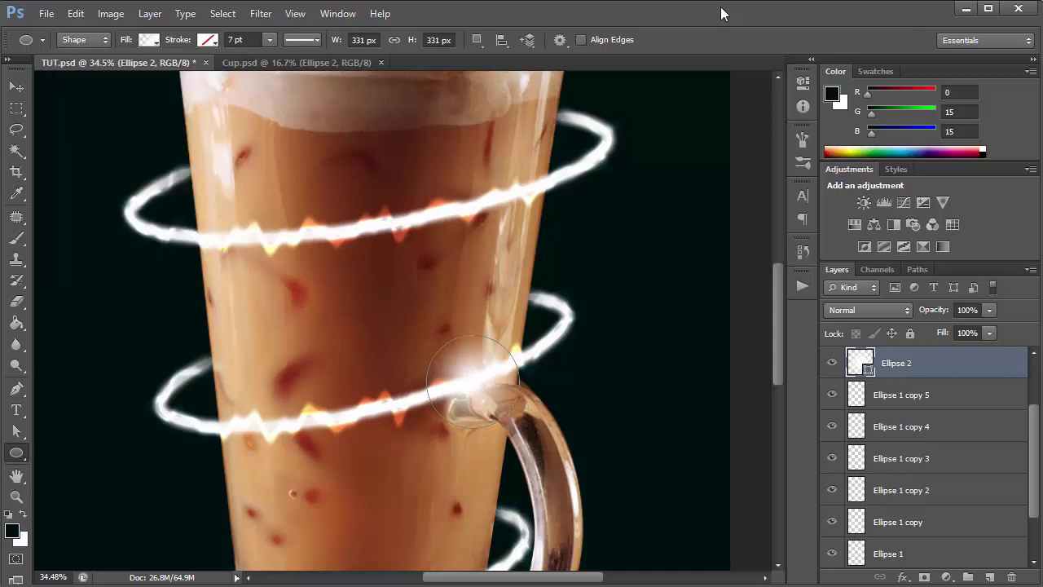
Set the glow layer's blend mode to Color Dodge.
{"action": "left_click", "coordinate": [889, 310]}
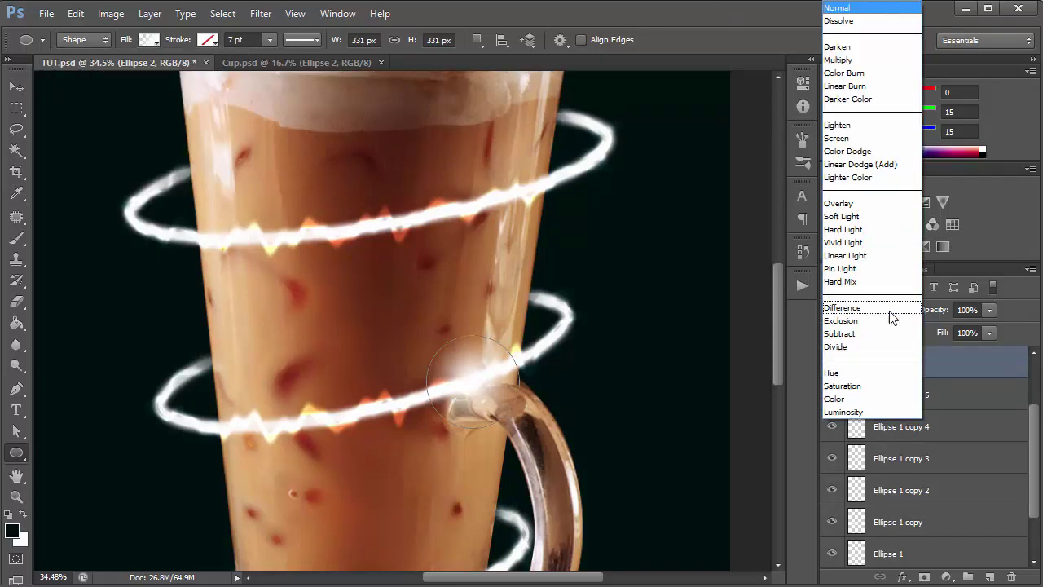
{"action": "left_click", "coordinate": [862, 150]}
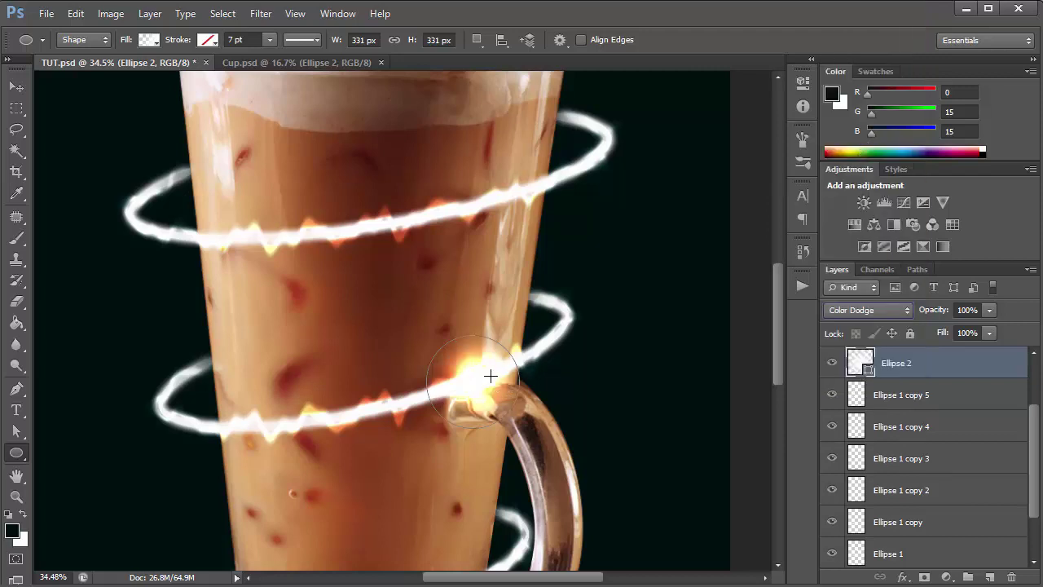
{"action": "left_click", "coordinate": [16, 87]}
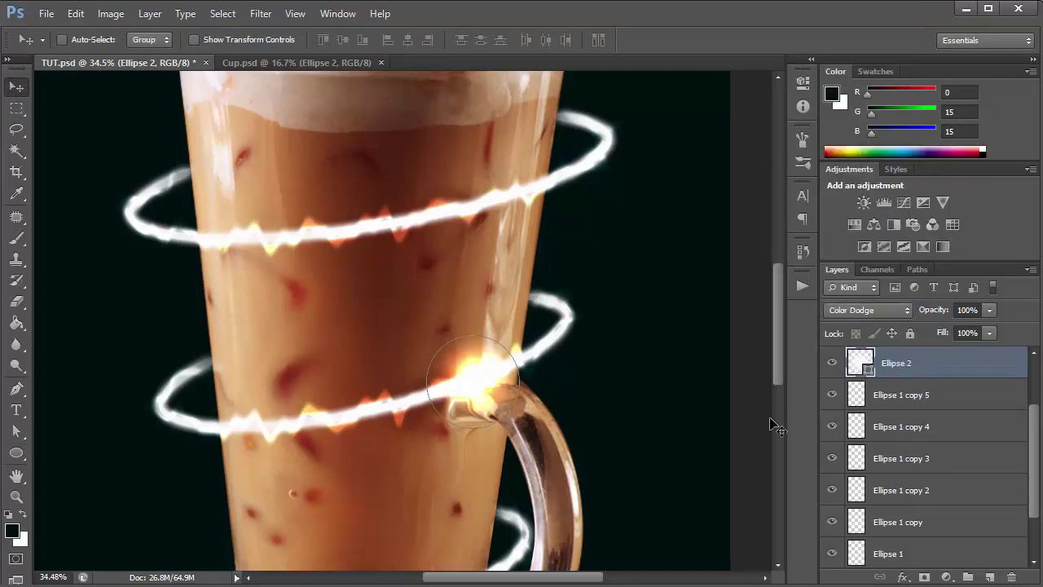
Enlarge the Ellipse 2 glow slightly with Free Transform.
{"action": "right_click", "coordinate": [954, 367]}
{"action": "left_click", "coordinate": [852, 153]}
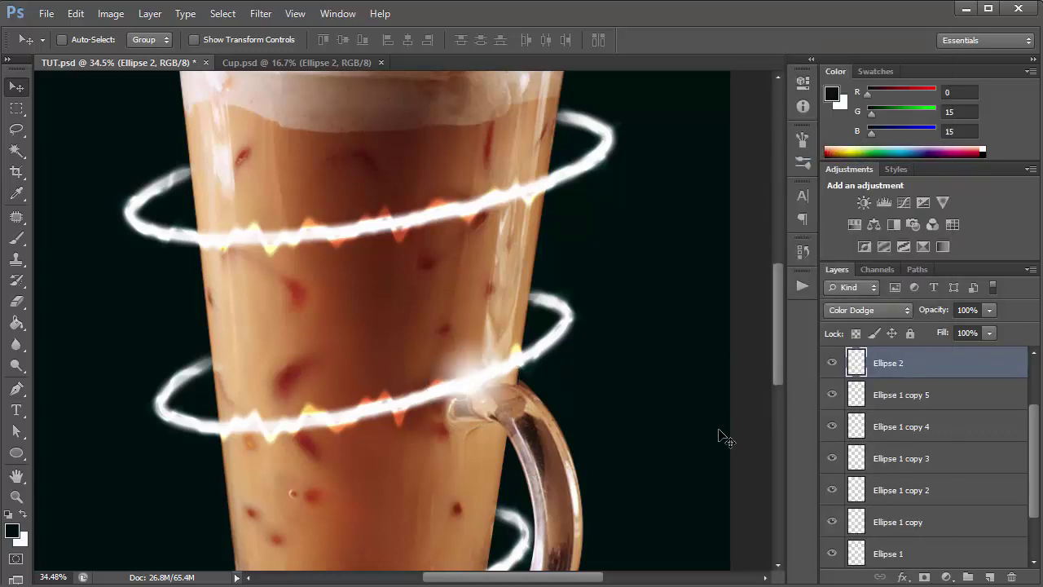
{"action": "key", "text": "ctrl+z"}
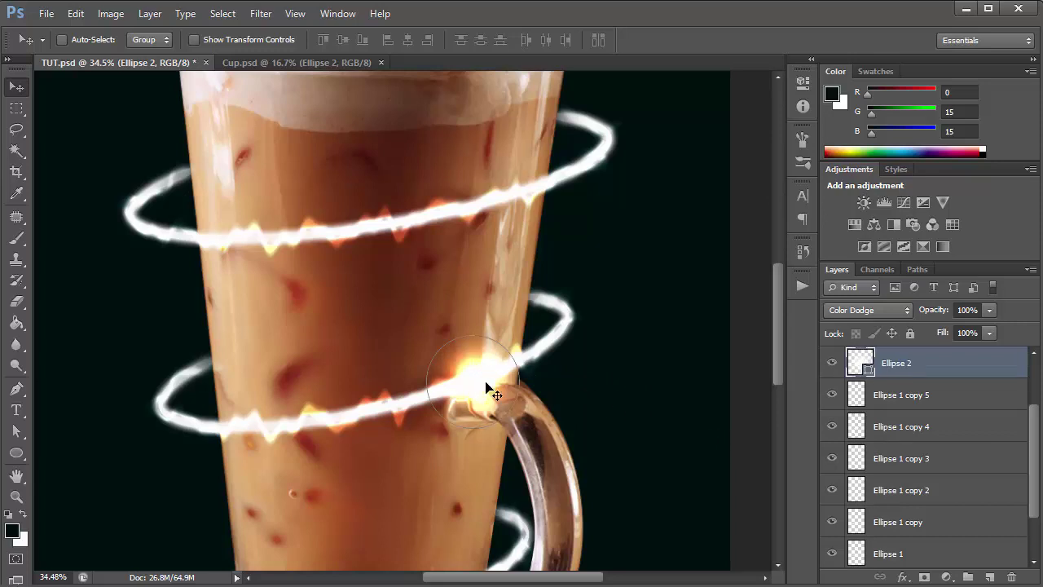
{"action": "scroll", "coordinate": [489, 391], "scroll_direction": "up", "scroll_amount": 1}
{"action": "scroll", "coordinate": [486, 382], "scroll_direction": "up", "scroll_amount": 2}
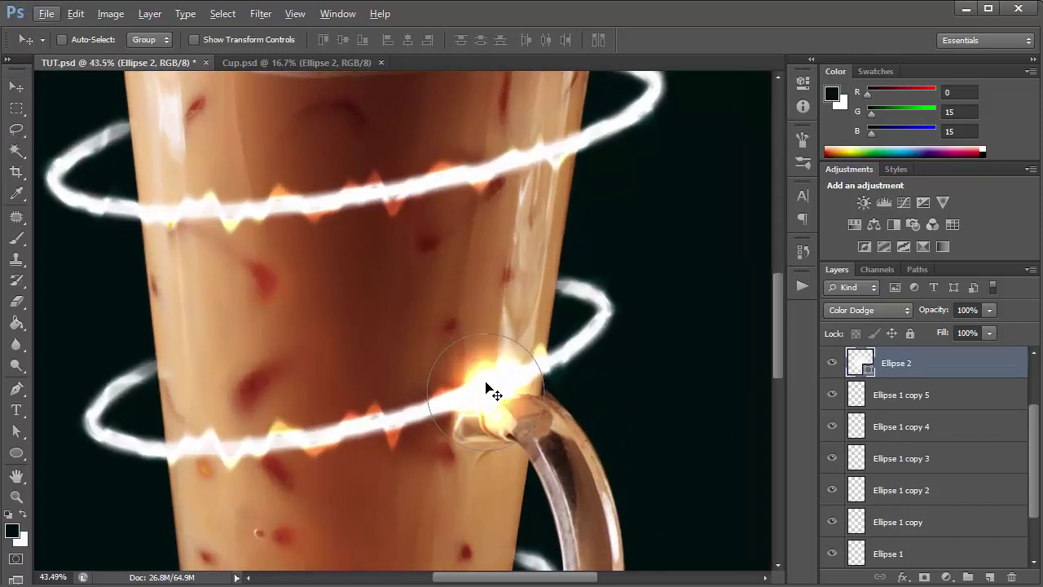
{"action": "key", "text": "ctrl+t"}
{"action": "left_click_drag", "start_coordinate": [546, 334], "coordinate": [557, 329]}
{"action": "key", "text": "Return"}
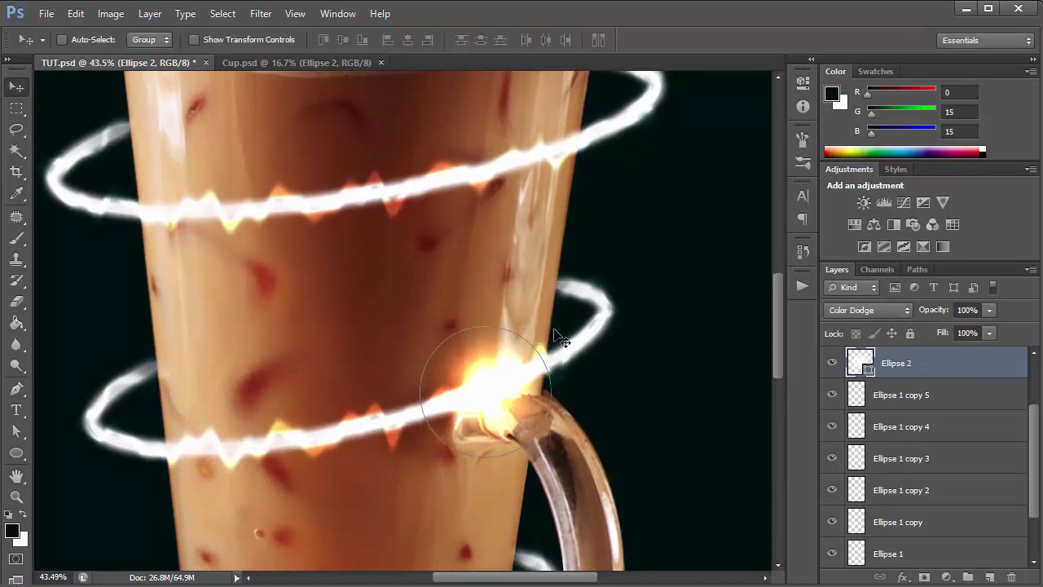
Rasterize the Ellipse 2 layer and delete it.
{"action": "key", "text": "u"}
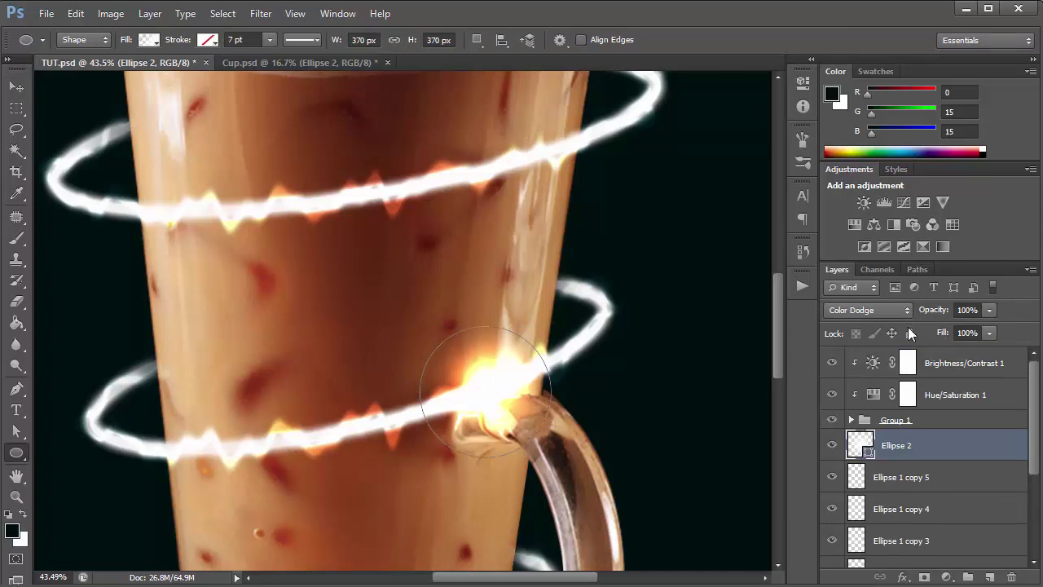
{"action": "right_click", "coordinate": [915, 438]}
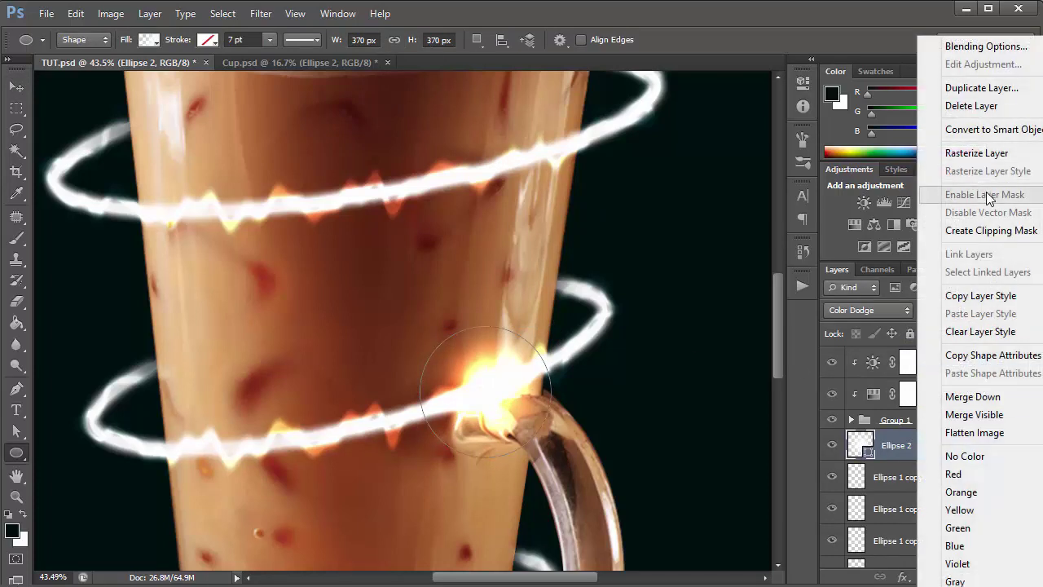
{"action": "left_click", "coordinate": [981, 153]}
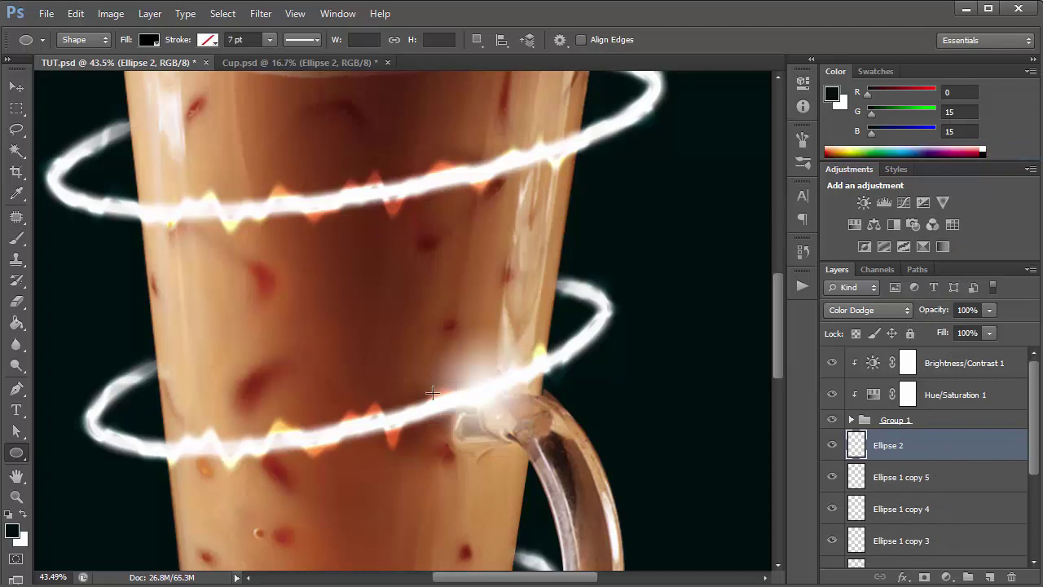
{"action": "key", "text": "v"}
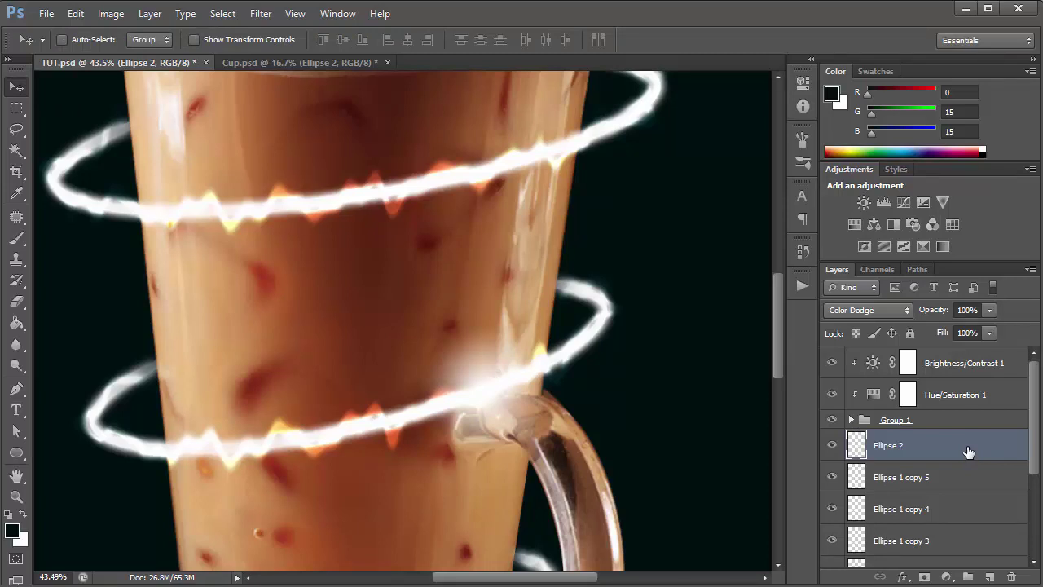
{"action": "key", "text": "Delete"}
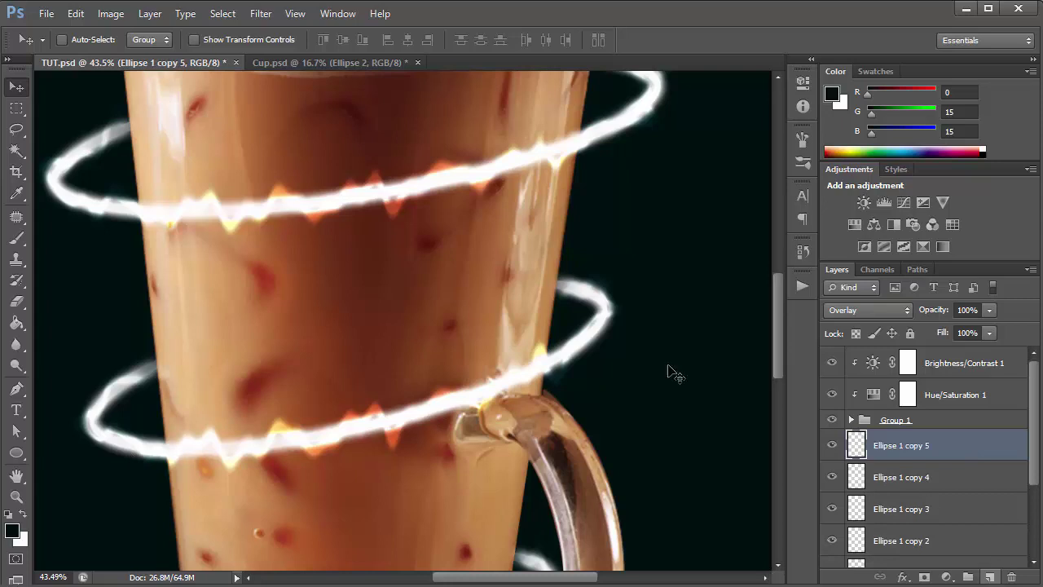
Draw a new circle over the cup handle with a radial gradient fill.
{"action": "left_click", "coordinate": [16, 453]}
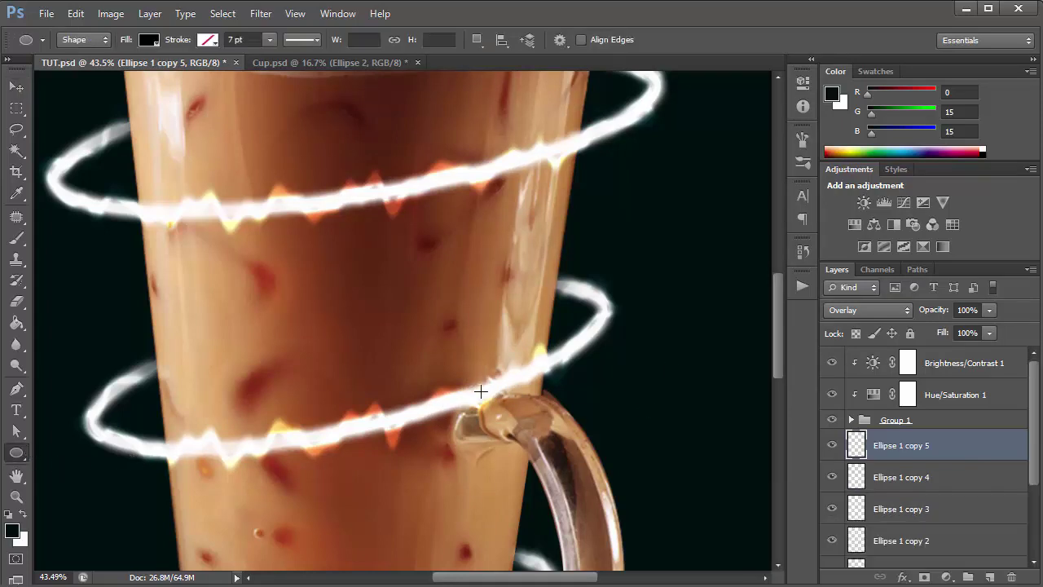
{"action": "left_click_drag", "start_coordinate": [481, 392], "coordinate": [551, 443]}
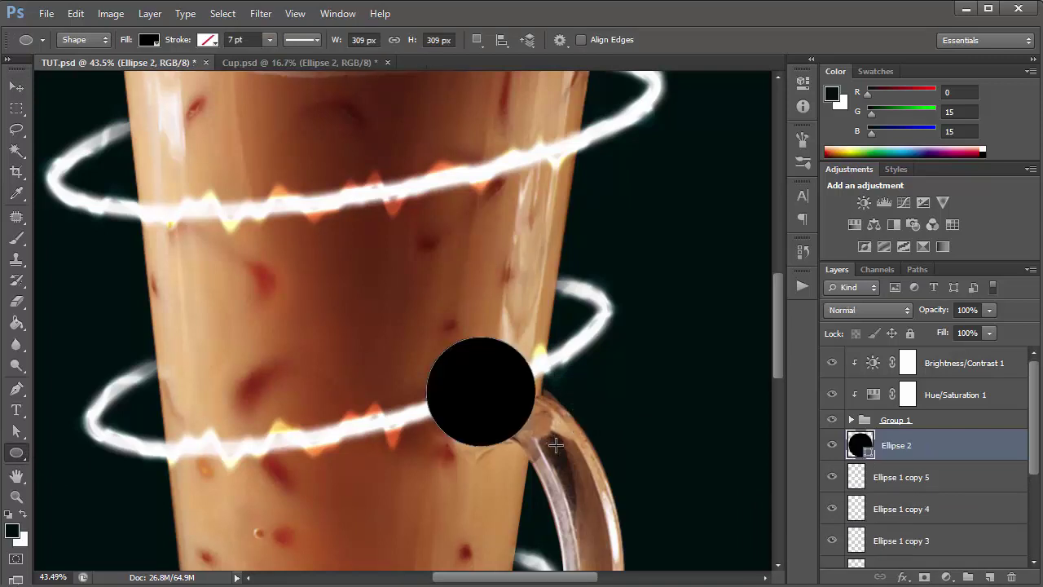
{"action": "left_click", "coordinate": [148, 40]}
{"action": "left_click", "coordinate": [143, 72]}
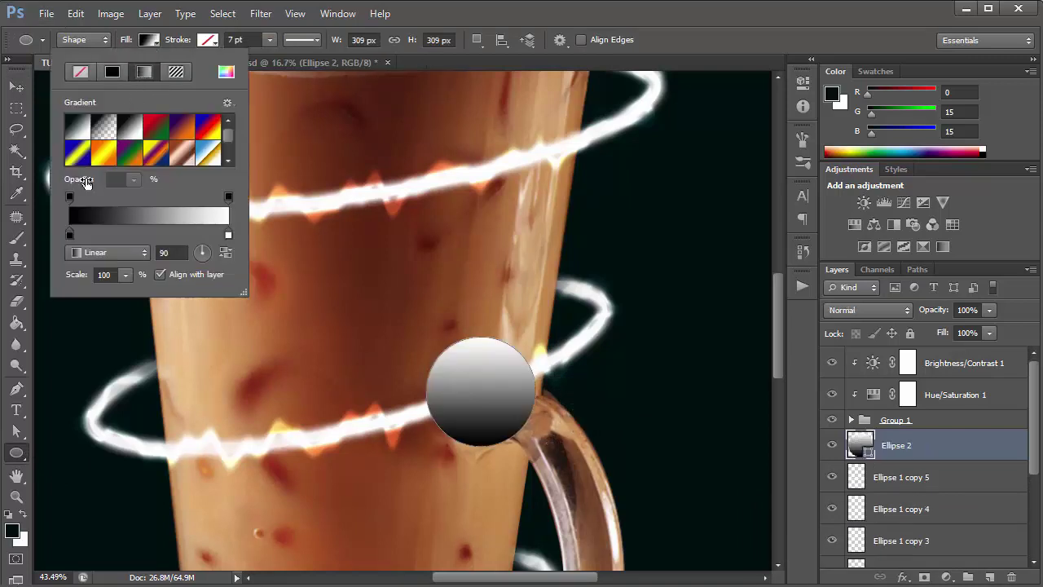
{"action": "left_click", "coordinate": [137, 255]}
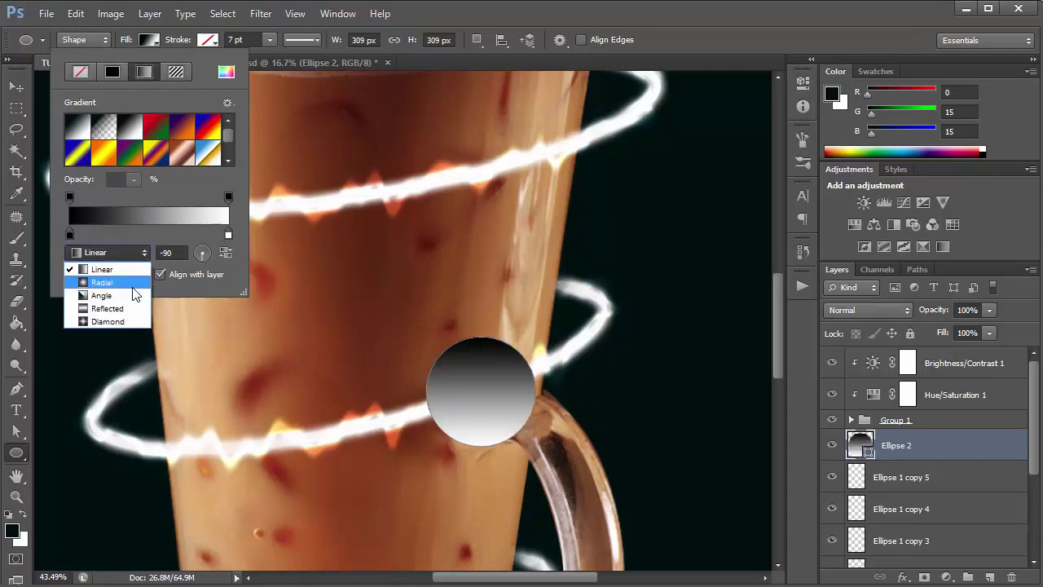
{"action": "left_click", "coordinate": [131, 283]}
Make the left gradient stop white at 0% opacity.
{"action": "left_click", "coordinate": [71, 236]}
{"action": "double_click", "coordinate": [71, 236]}
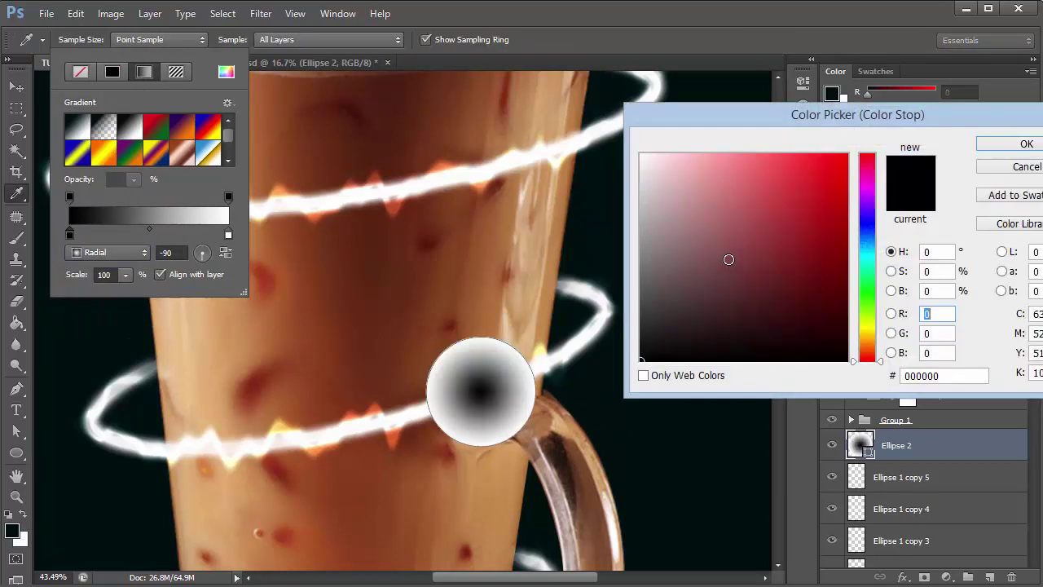
{"action": "left_click", "coordinate": [642, 155]}
{"action": "left_click", "coordinate": [995, 146]}
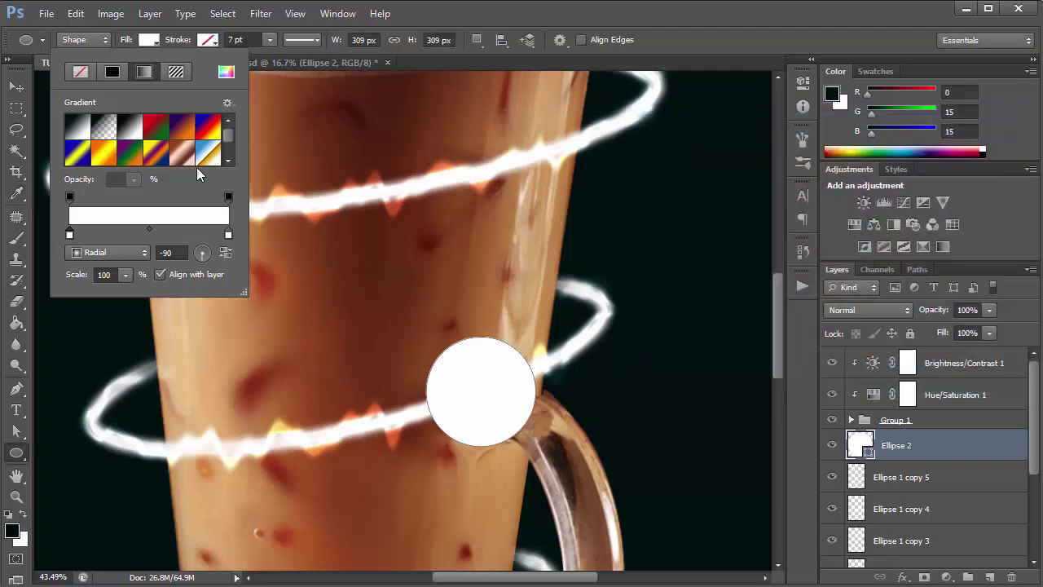
{"action": "left_click", "coordinate": [69, 198]}
{"action": "double_click", "coordinate": [115, 178]}
{"action": "type", "text": "0"}
{"action": "key", "text": "Return"}
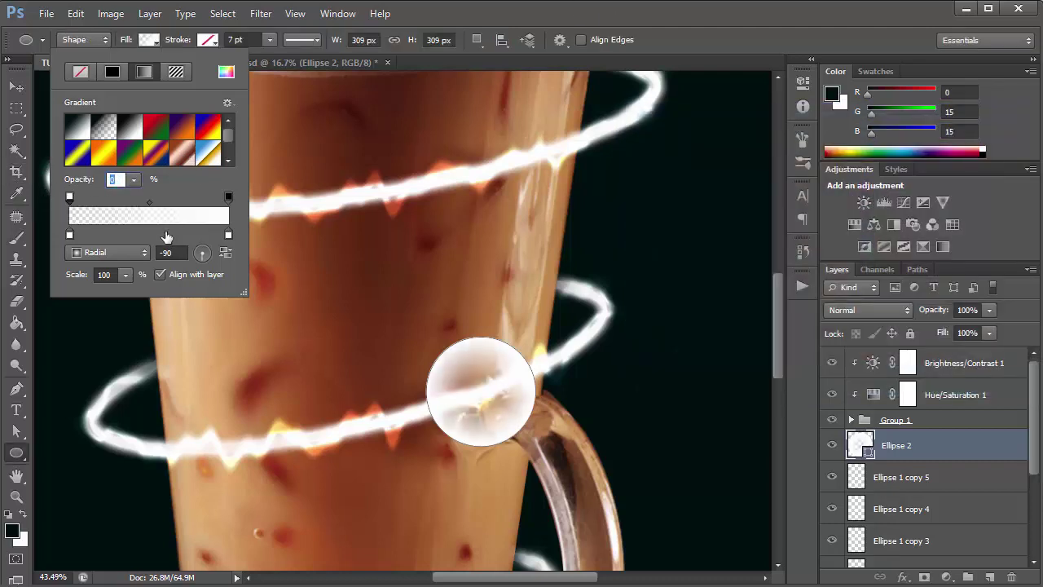
Reverse the gradient, cancel the Create Ellipse dialog, and blend Ellipse 2 in Color Dodge.
{"action": "left_click", "coordinate": [225, 253]}
{"action": "left_click", "coordinate": [307, 158]}
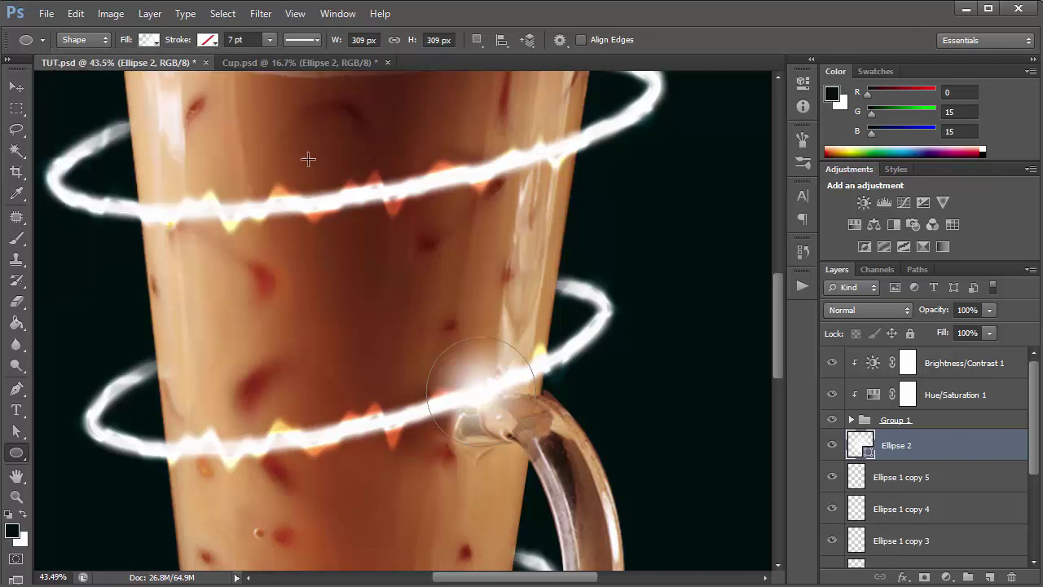
{"action": "left_click", "coordinate": [307, 158]}
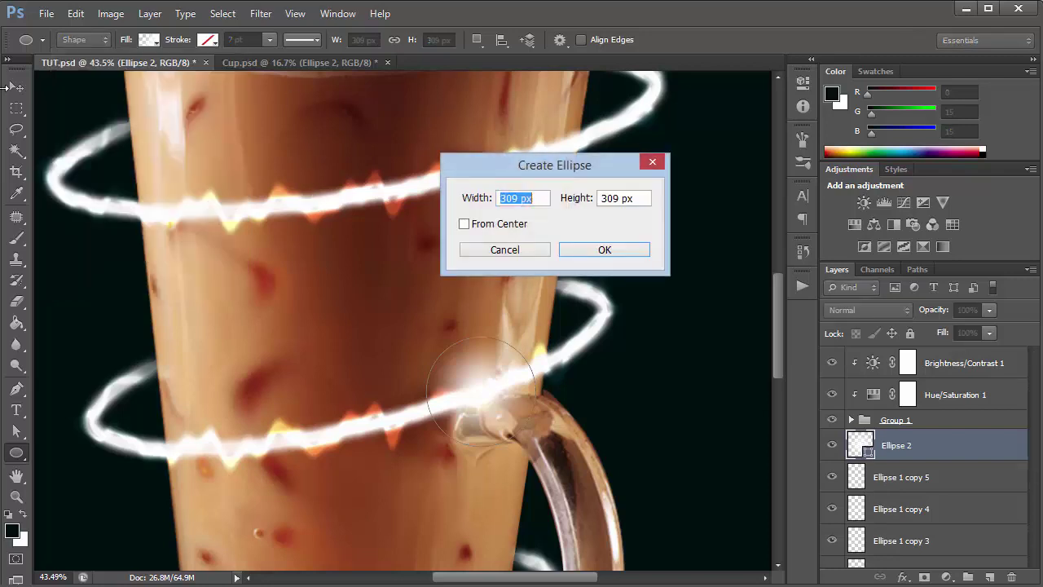
{"action": "left_click", "coordinate": [652, 162]}
{"action": "left_click", "coordinate": [888, 309]}
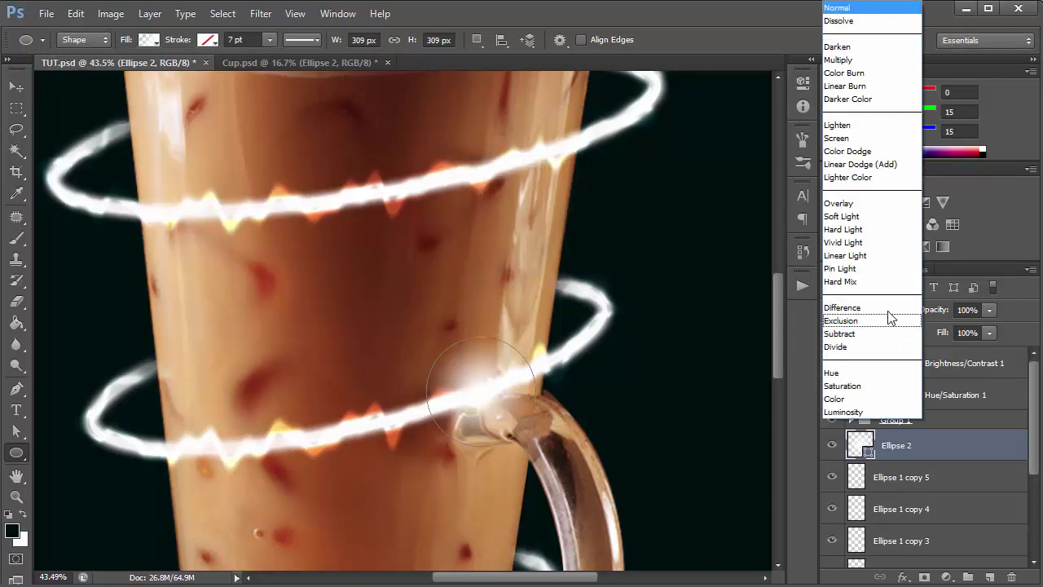
{"action": "left_click", "coordinate": [866, 147]}
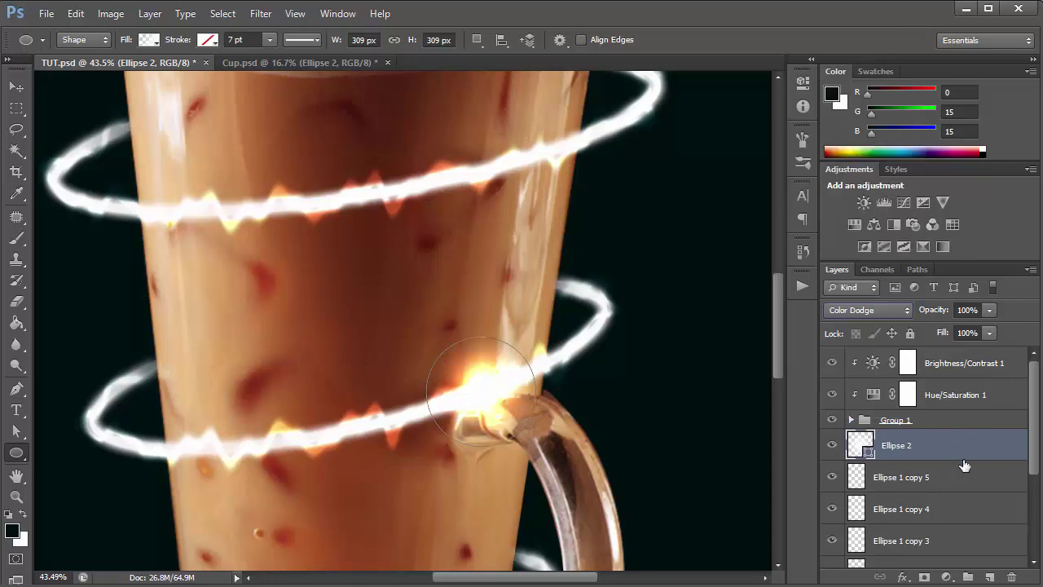
Scale the Ellipse 2 glow up slightly with Free Transform, keeping it a shape layer.
{"action": "right_click", "coordinate": [956, 455]}
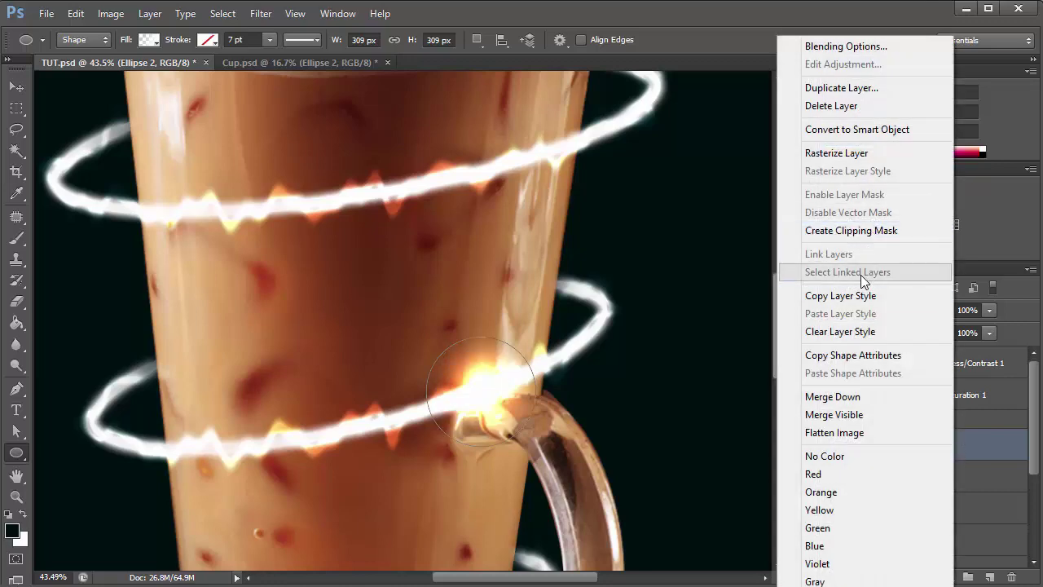
{"action": "left_click", "coordinate": [848, 152]}
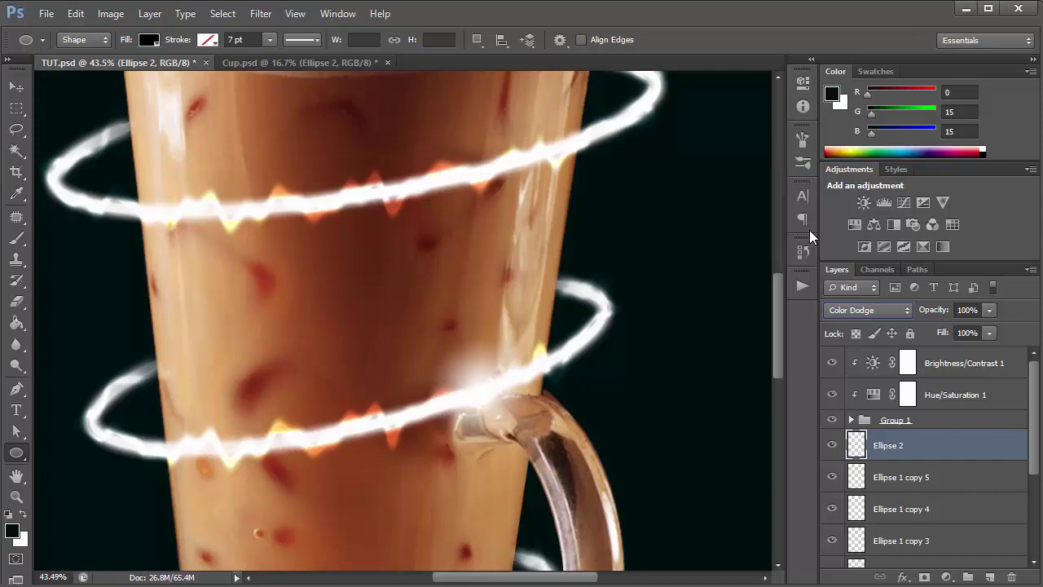
{"action": "key", "text": "ctrl+z"}
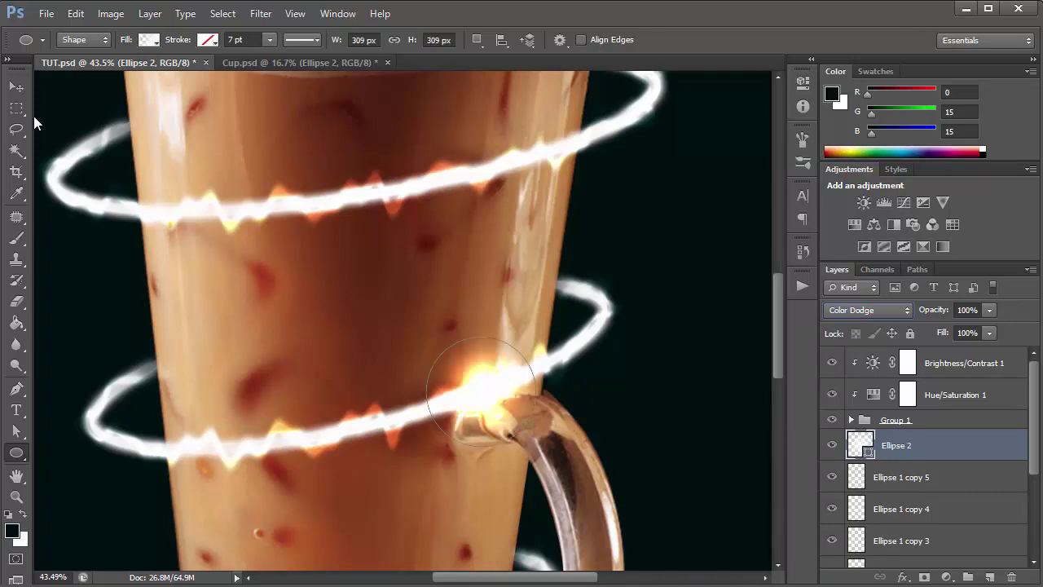
{"action": "key", "text": "v"}
{"action": "key", "text": "ctrl+t"}
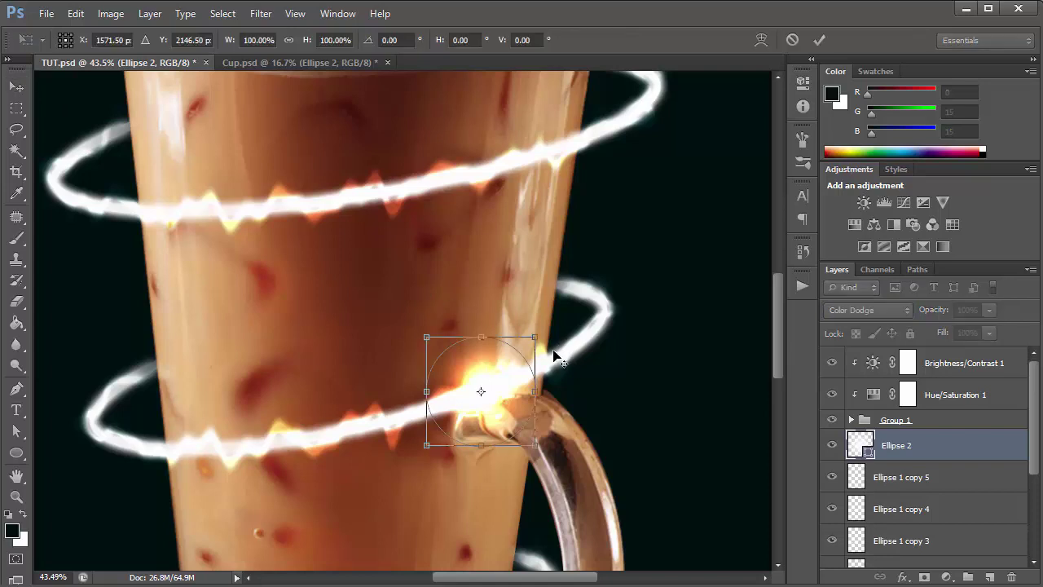
{"action": "left_click_drag", "start_coordinate": [533, 337], "coordinate": [539, 333]}
{"action": "key", "text": "Return"}
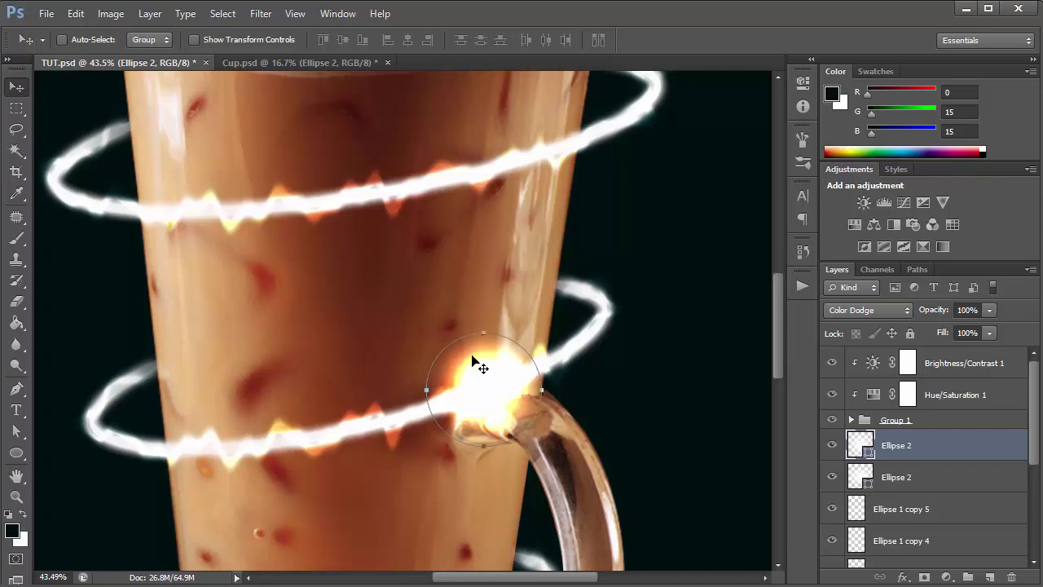
Duplicate the Ellipse 2 glow flare onto the top ring and another copy onto the lowest ring.
{"action": "left_click_drag", "start_coordinate": [478, 363], "coordinate": [536, 158]}
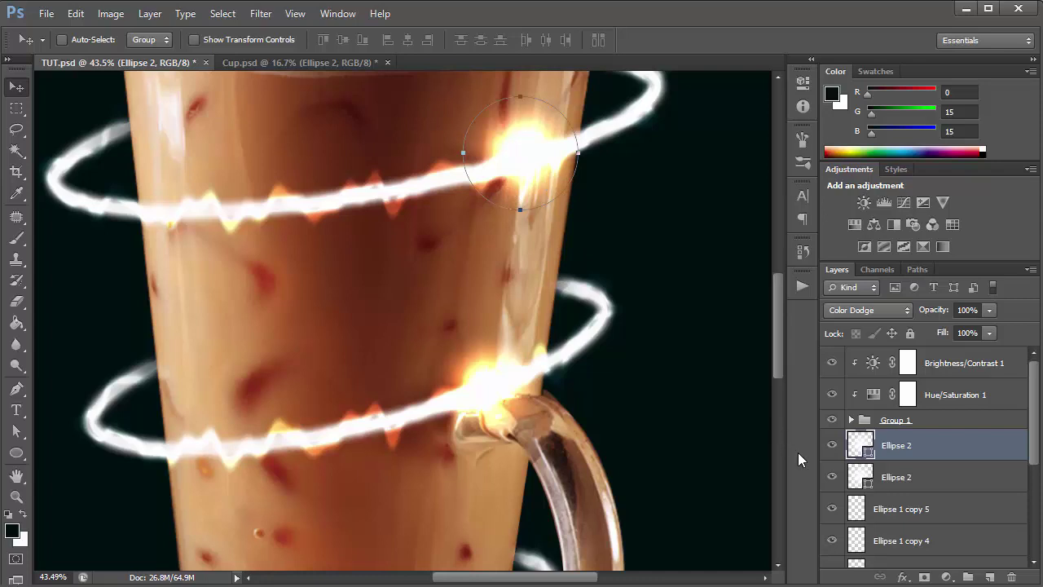
{"action": "key", "text": "ctrl+j"}
{"action": "left_click_drag", "start_coordinate": [505, 335], "coordinate": [520, 455]}
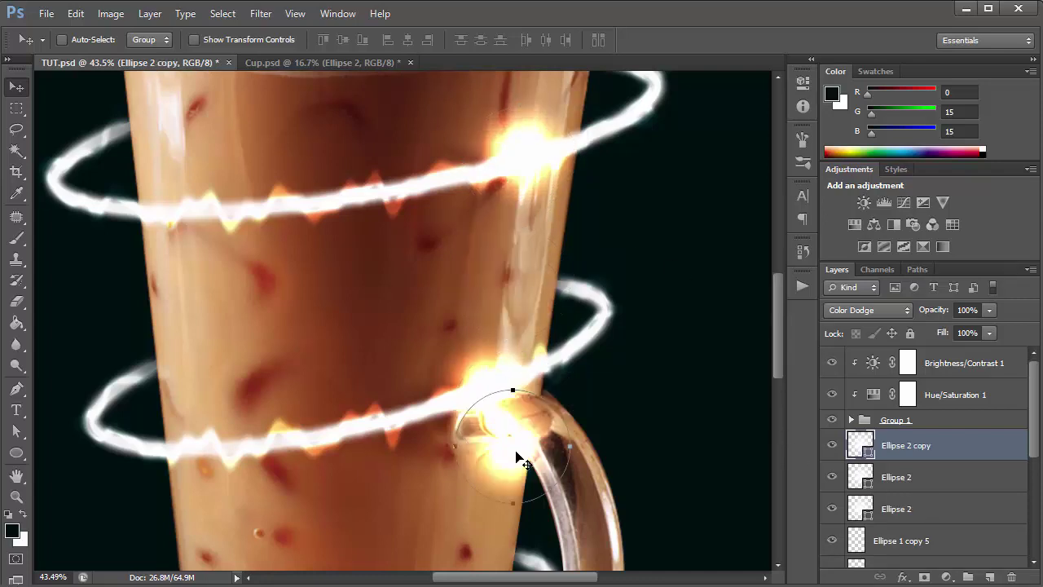
{"action": "left_click_drag", "start_coordinate": [779, 364], "coordinate": [772, 419]}
{"action": "left_click_drag", "start_coordinate": [522, 233], "coordinate": [441, 424]}
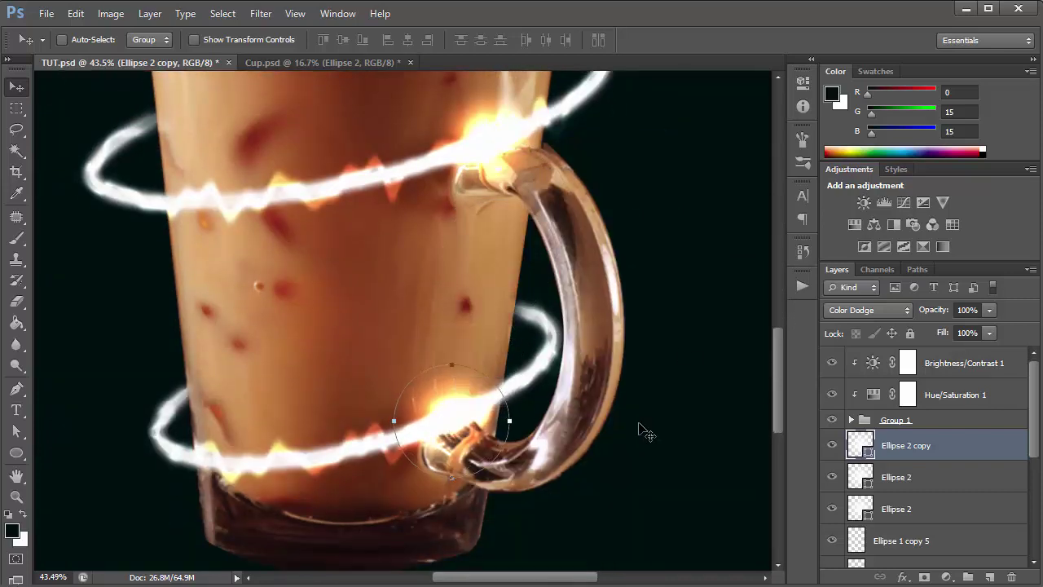
{"action": "left_click", "coordinate": [963, 472]}
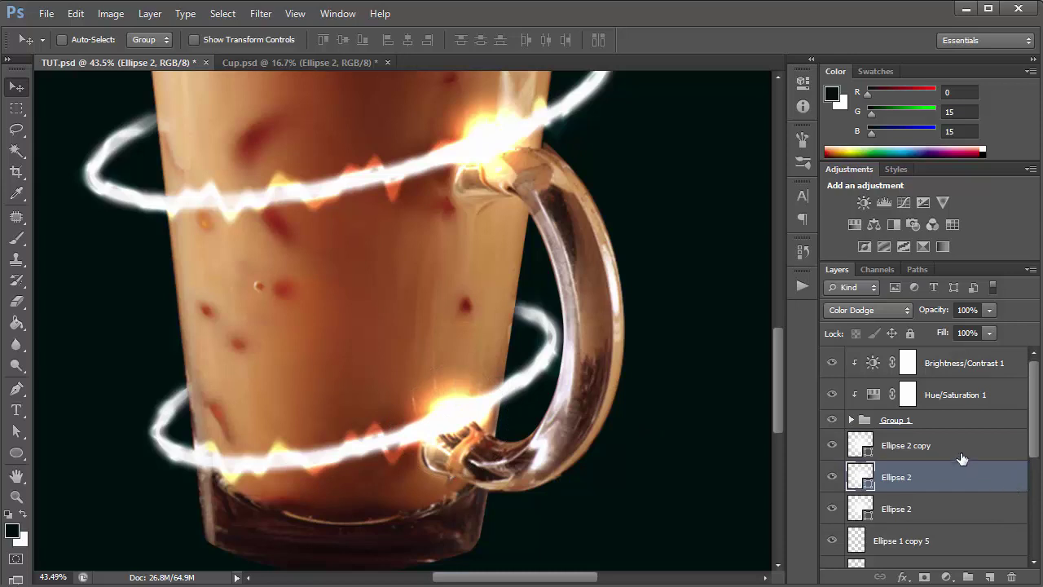
{"action": "left_click_drag", "start_coordinate": [780, 350], "coordinate": [778, 289]}
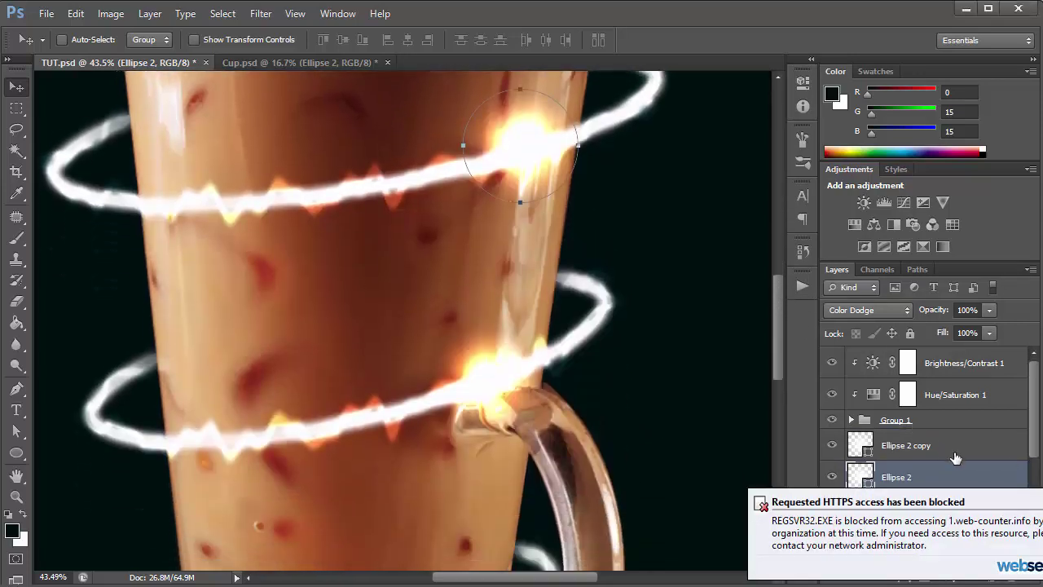
{"action": "left_click", "coordinate": [941, 419]}
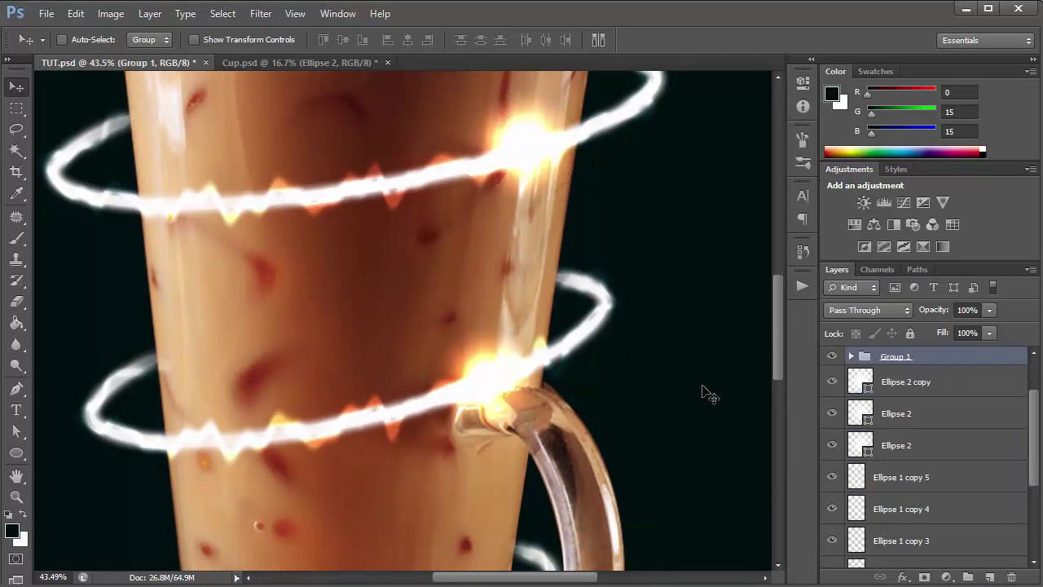
Group all layers from Group 1 down to Cup and scale the group to about 78%.
{"action": "key", "text": "ctrl+0"}
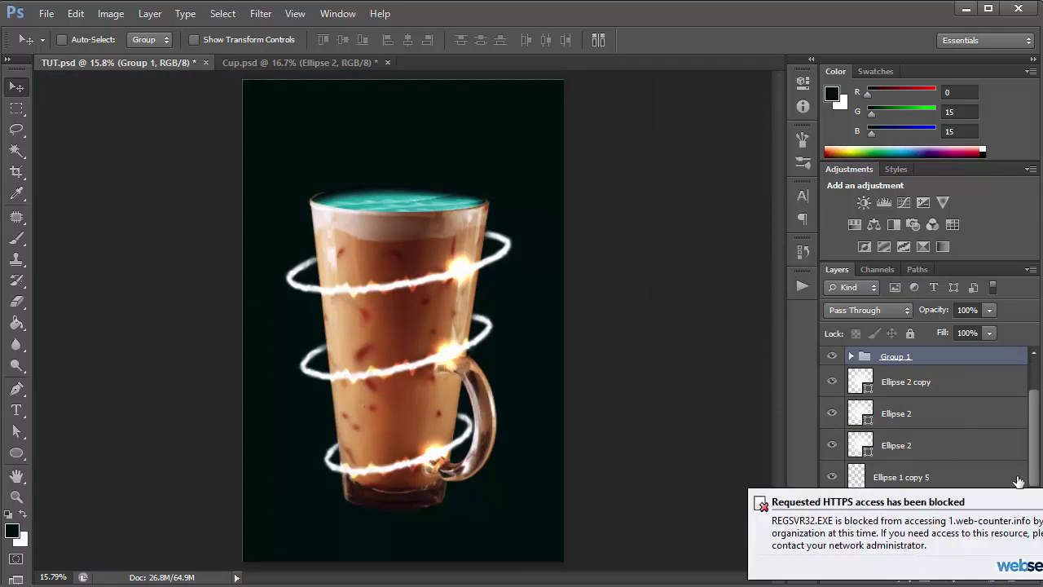
{"action": "scroll", "coordinate": [1023, 452], "scroll_direction": "down", "scroll_amount": 5}
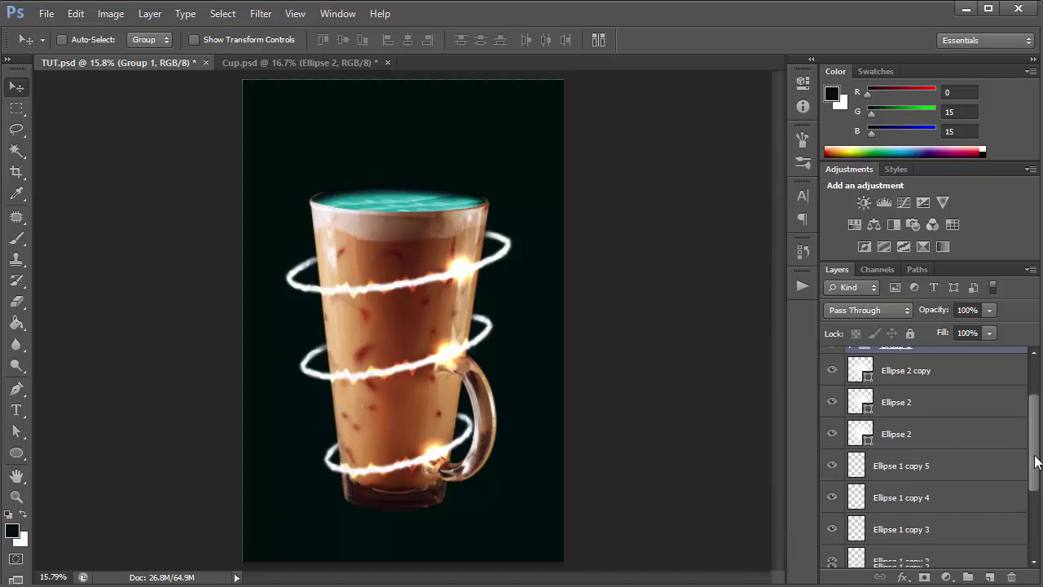
{"action": "left_click", "coordinate": [937, 529], "text": "shift"}
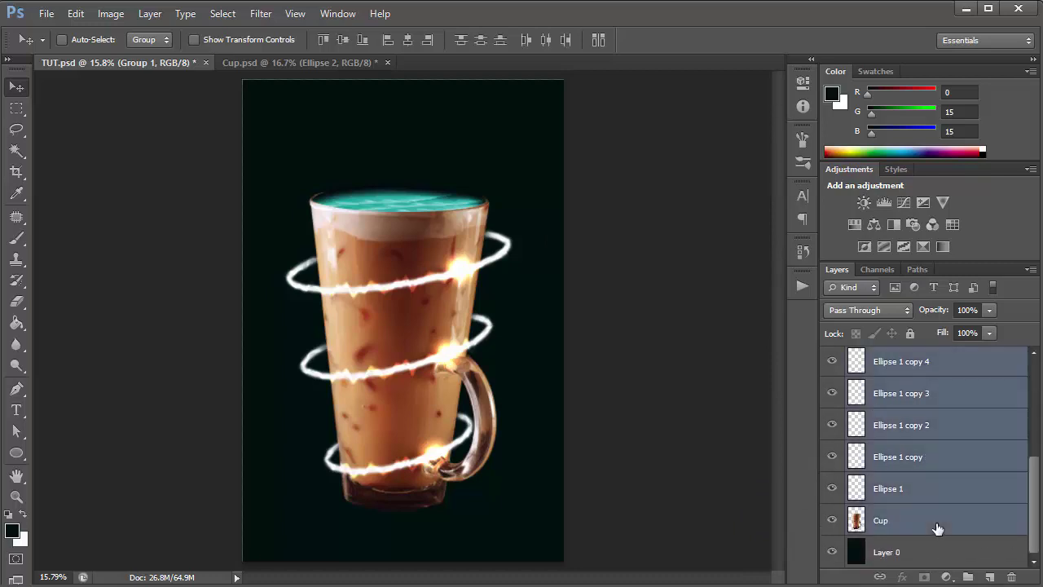
{"action": "key", "text": "ctrl+g"}
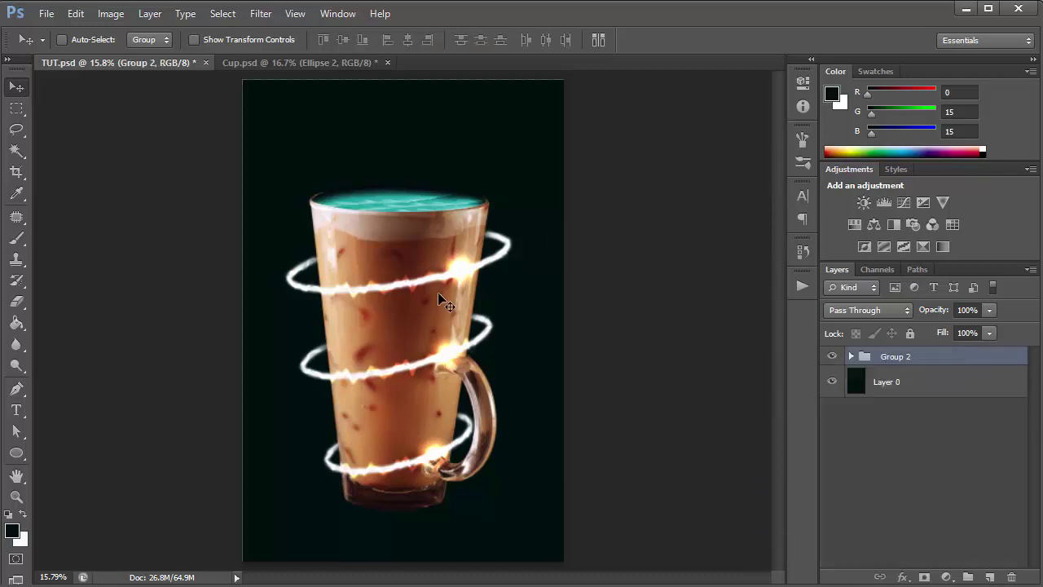
{"action": "key", "text": "ctrl+t"}
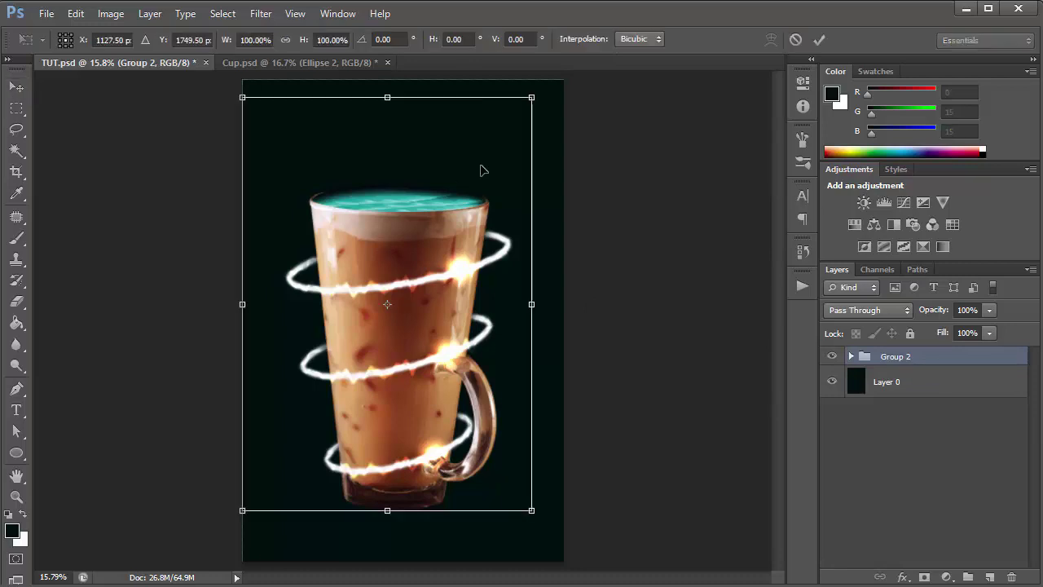
{"action": "left_click_drag", "start_coordinate": [533, 93], "coordinate": [491, 130]}
{"action": "key", "text": "Return"}
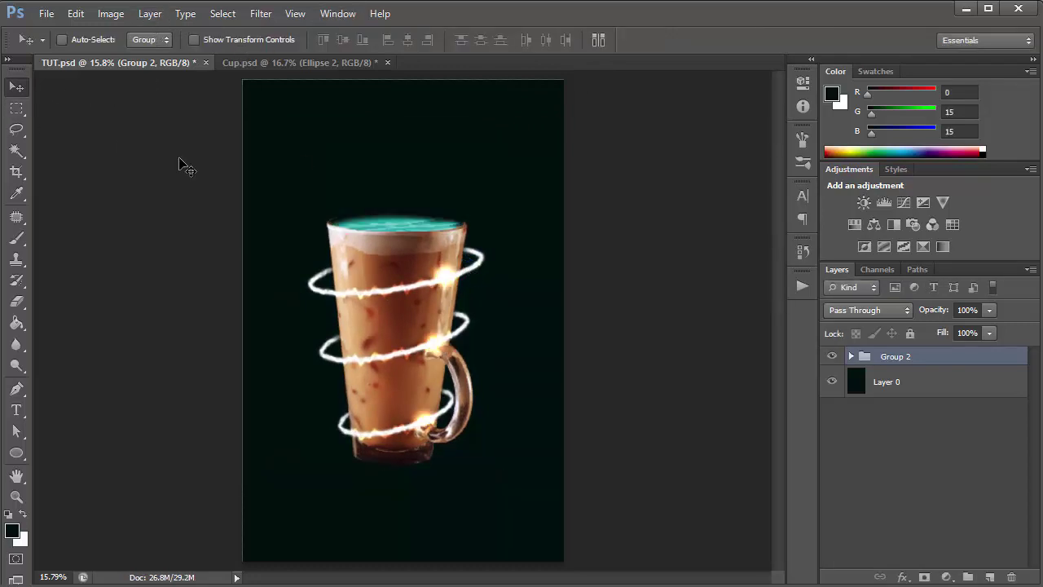
Centre the cup group on the canvas horizontally and vertically, then nudge it slightly down.
{"action": "key", "text": "ctrl+a"}
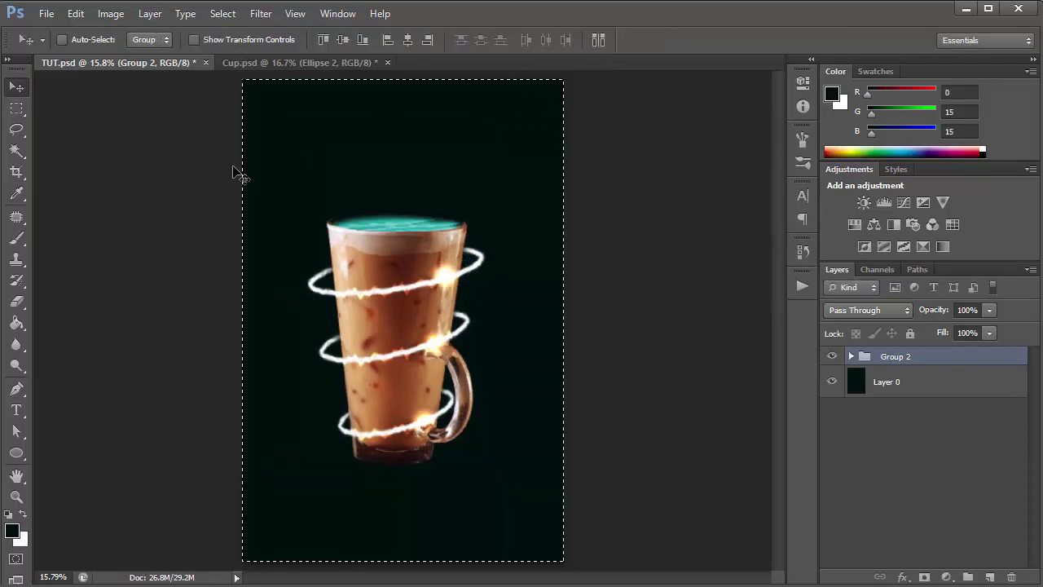
{"action": "left_click", "coordinate": [407, 39]}
{"action": "left_click", "coordinate": [343, 40]}
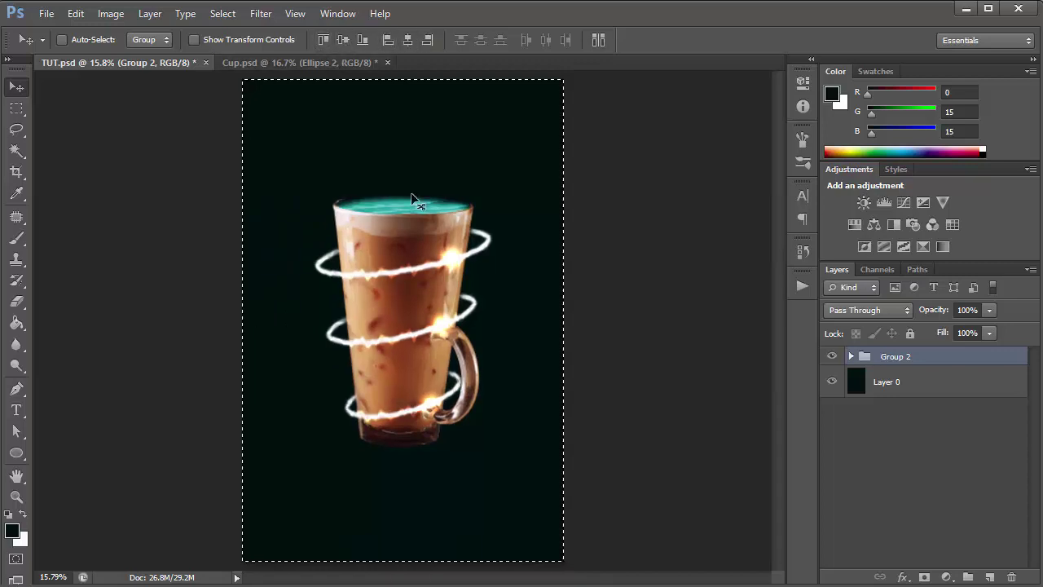
{"action": "key", "text": "ctrl+d"}
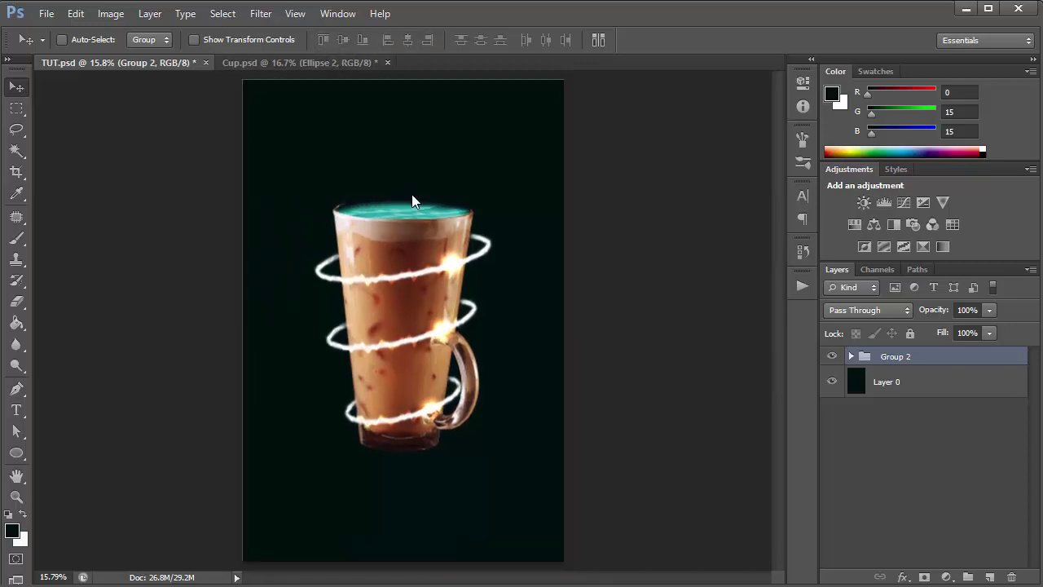
{"action": "key", "text": "shift+Down"}
{"action": "key", "text": "shift+Down"}
{"action": "key", "text": "shift+Down"}
{"action": "key", "text": "shift+Down"}
{"action": "key", "text": "shift+Down"}
{"action": "key", "text": "shift+Down"}
{"action": "key", "text": "shift+Down"}
{"action": "key", "text": "shift+Down"}
{"action": "key", "text": "shift+Down"}
{"action": "key", "text": "shift+Down"}
{"action": "key", "text": "shift+Down"}
{"action": "key", "text": "shift+Down"}
{"action": "key", "text": "shift+Down"}
{"action": "key", "text": "shift+Down"}
{"action": "key", "text": "shift+Down"}
{"action": "key", "text": "shift+Down"}
{"action": "key", "text": "shift+Down"}
{"action": "key", "text": "shift+Down"}
{"action": "key", "text": "shift+Down"}
{"action": "key", "text": "shift+Down"}
{"action": "key", "text": "shift+Down"}
{"action": "key", "text": "shift+Down"}
{"action": "key", "text": "shift+Down"}
{"action": "key", "text": "shift+Down"}
{"action": "key", "text": "shift+Down"}
{"action": "key", "text": "shift+Down"}
{"action": "key", "text": "shift+Down"}
{"action": "key", "text": "shift+Down"}
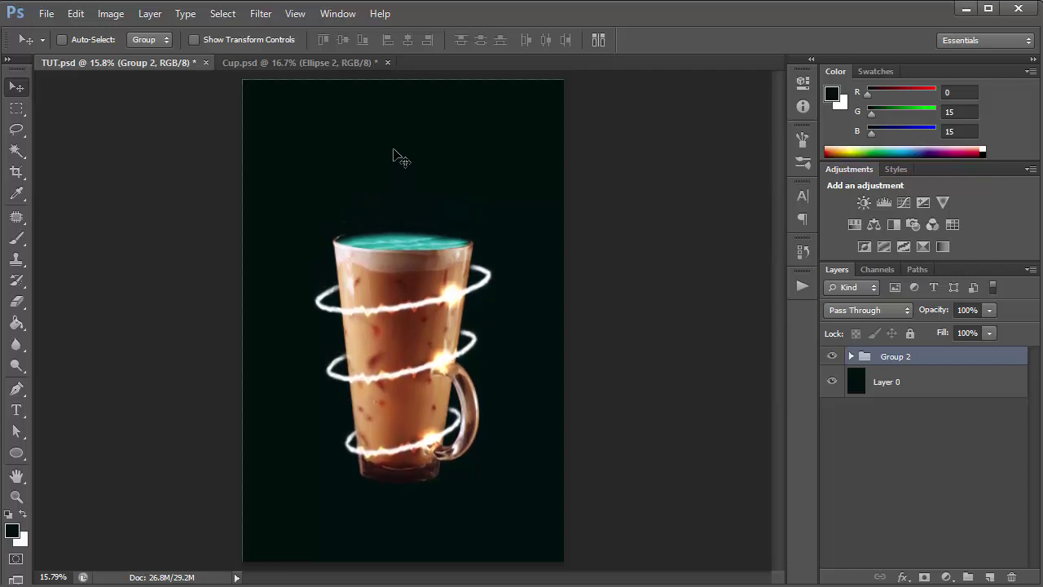
Place the clouds-1 image into the document and commit it.
{"action": "left_click", "coordinate": [44, 13]}
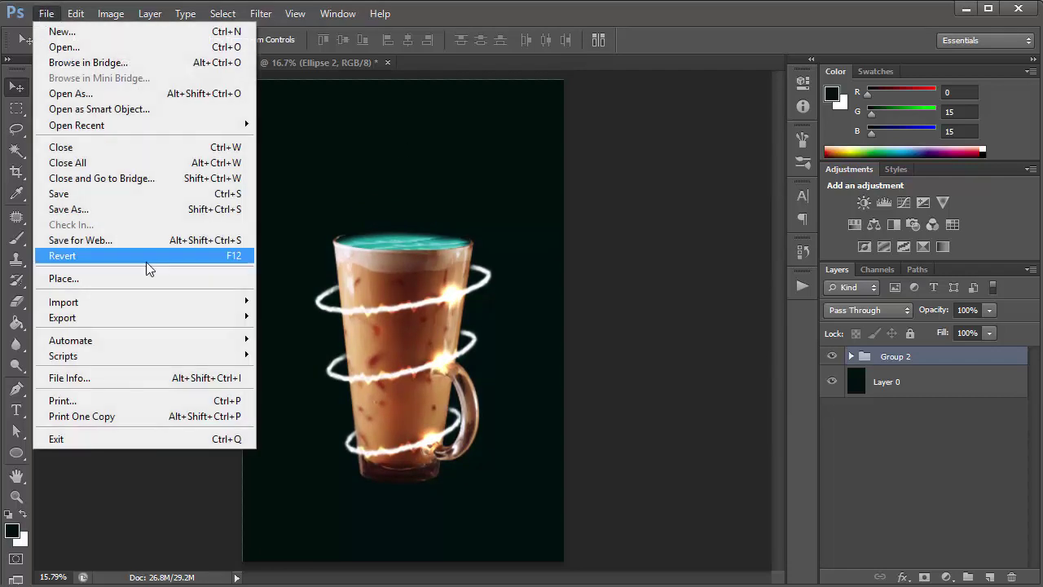
{"action": "left_click", "coordinate": [130, 280]}
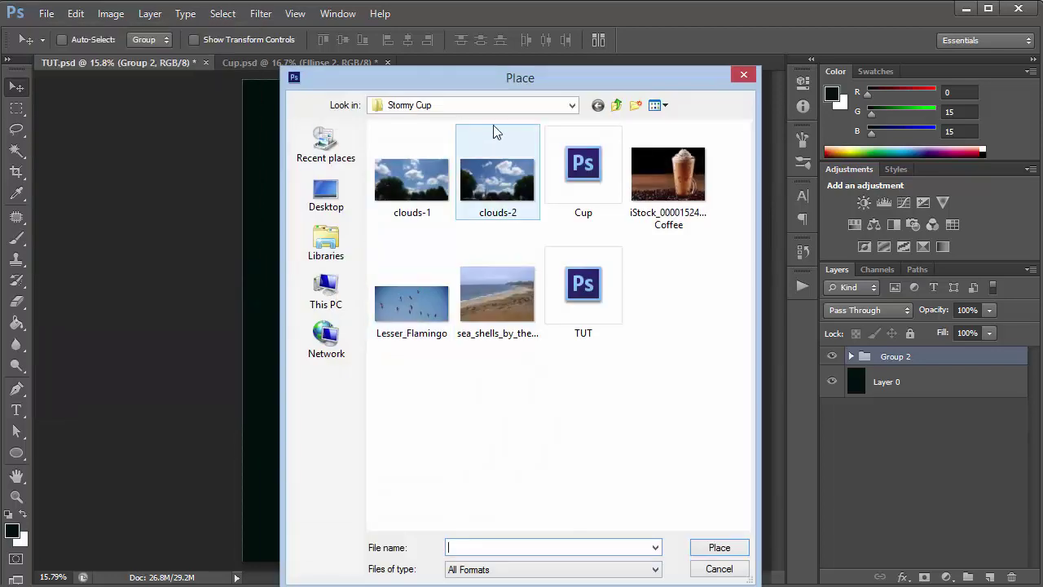
{"action": "left_click", "coordinate": [488, 162]}
{"action": "left_click", "coordinate": [434, 165]}
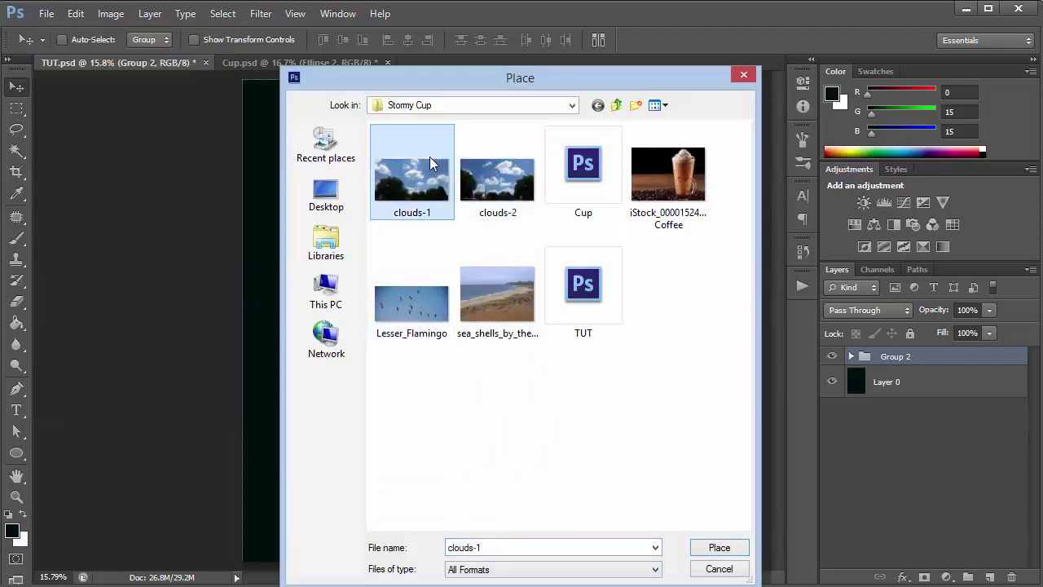
{"action": "left_click", "coordinate": [727, 548]}
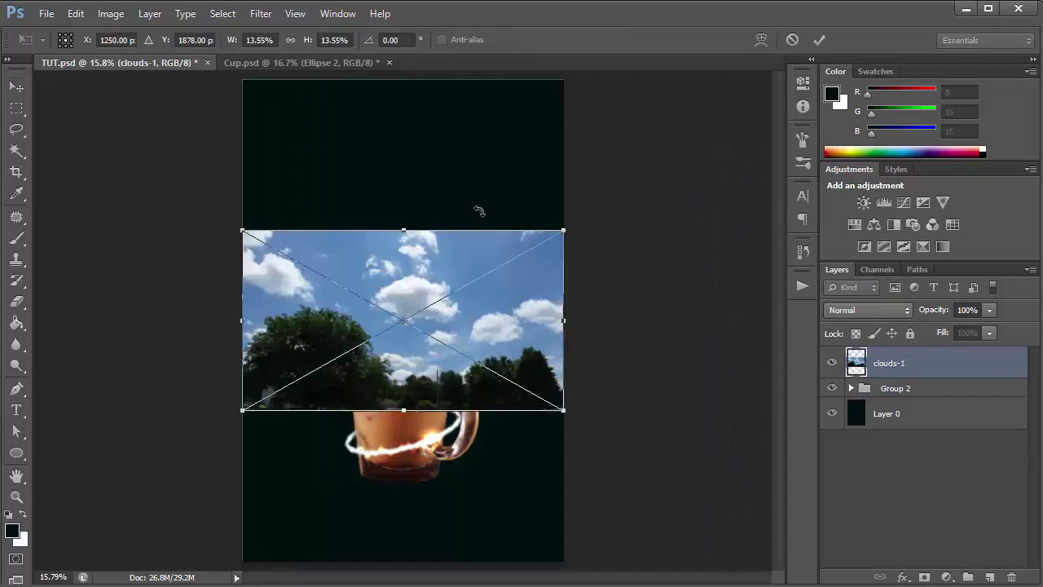
{"action": "key", "text": "Return"}
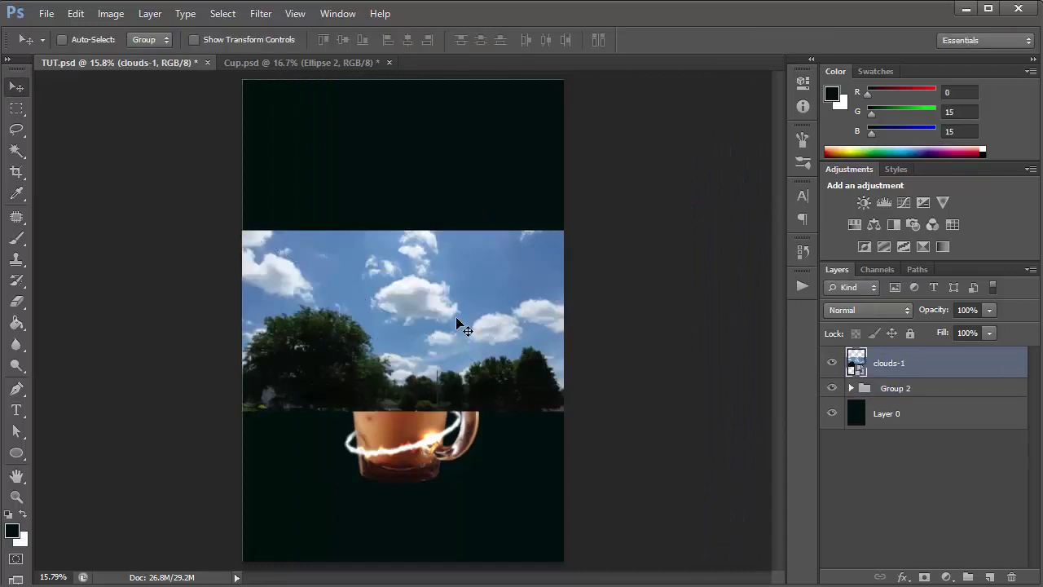
{"action": "key", "text": "ctrl+0"}
{"action": "scroll", "coordinate": [457, 324], "scroll_direction": "up", "scroll_amount": 3}
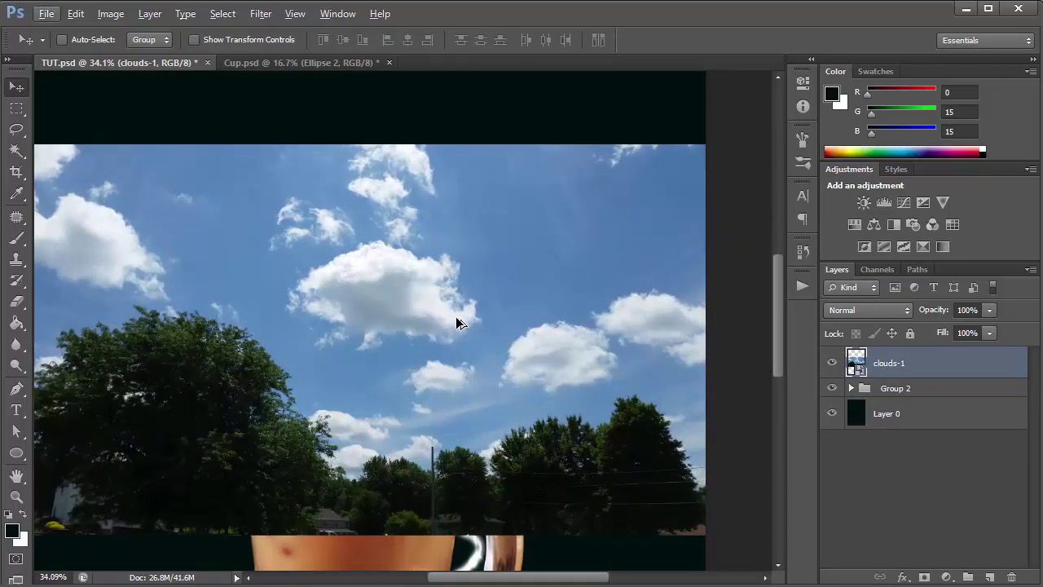
Lasso the two small clouds onto a new Layer 3 and move clouds-1 into Group 2.
{"action": "left_click", "coordinate": [17, 131]}
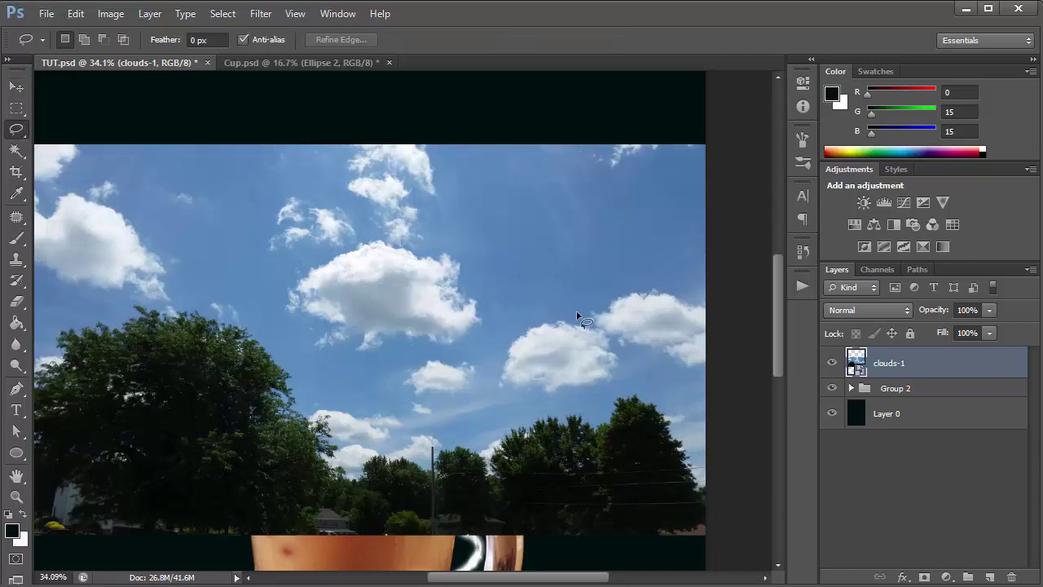
{"action": "mouse_move", "coordinate": [576, 314]}
{"action": "left_mouse_down"}
{"action": "mouse_move", "coordinate": [535, 318]}
{"action": "mouse_move", "coordinate": [478, 361]}
{"action": "mouse_move", "coordinate": [429, 363]}
{"action": "mouse_move", "coordinate": [397, 391]}
{"action": "mouse_move", "coordinate": [412, 407]}
{"action": "mouse_move", "coordinate": [573, 403]}
{"action": "mouse_move", "coordinate": [635, 374]}
{"action": "mouse_move", "coordinate": [634, 356]}
{"action": "mouse_move", "coordinate": [611, 333]}
{"action": "mouse_move", "coordinate": [567, 313]}
{"action": "left_mouse_up"}
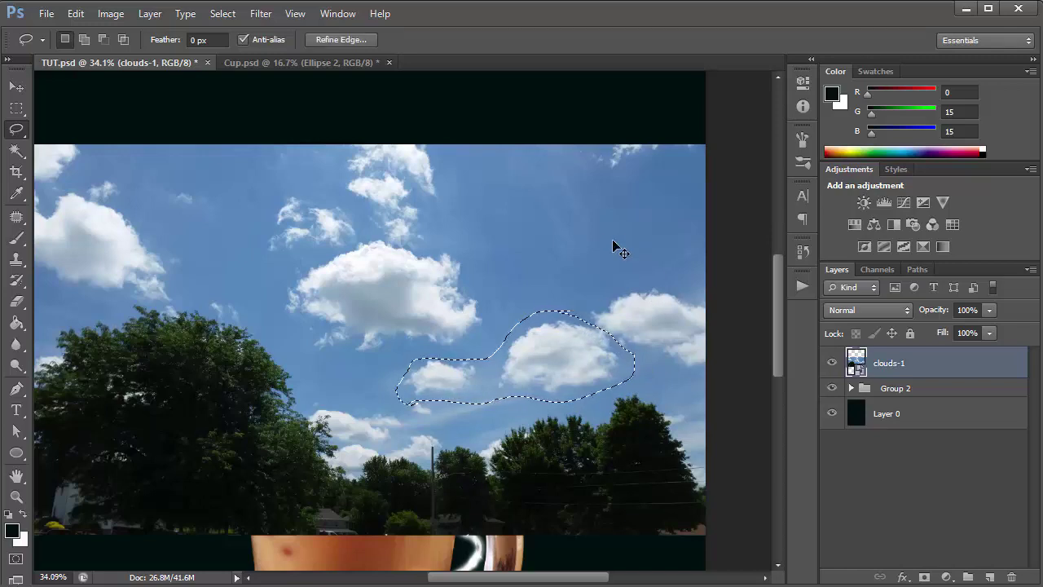
{"action": "key", "text": "ctrl+j"}
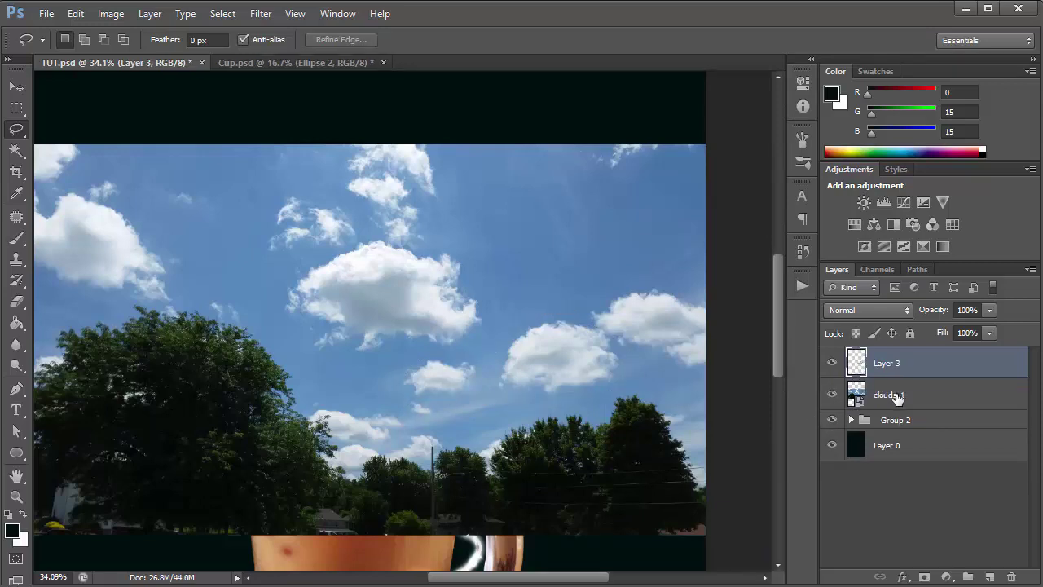
{"action": "left_click_drag", "start_coordinate": [896, 397], "coordinate": [896, 400]}
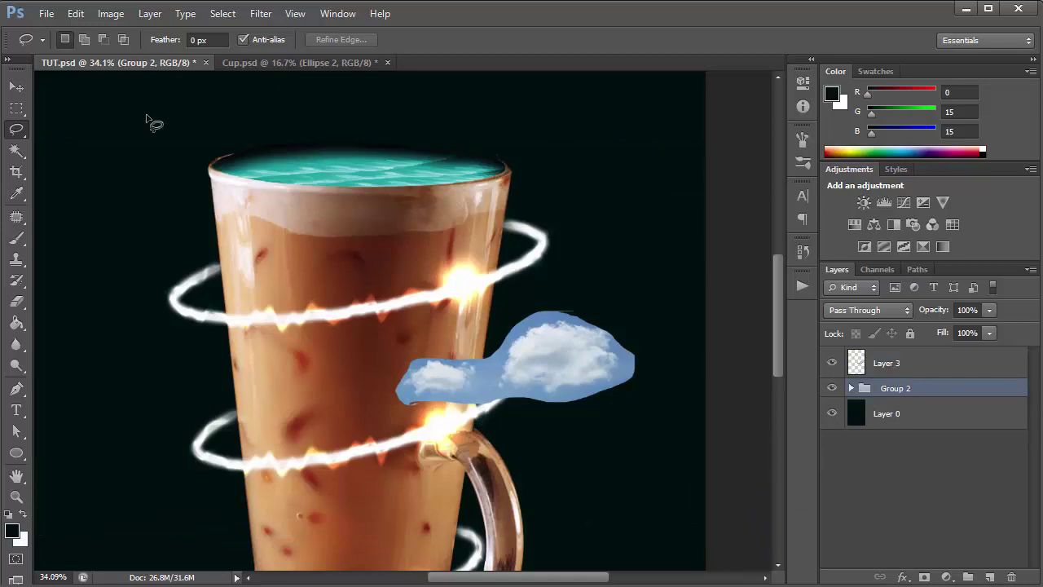
Place the clouds-2 photo into the document and commit it.
{"action": "left_click", "coordinate": [44, 13]}
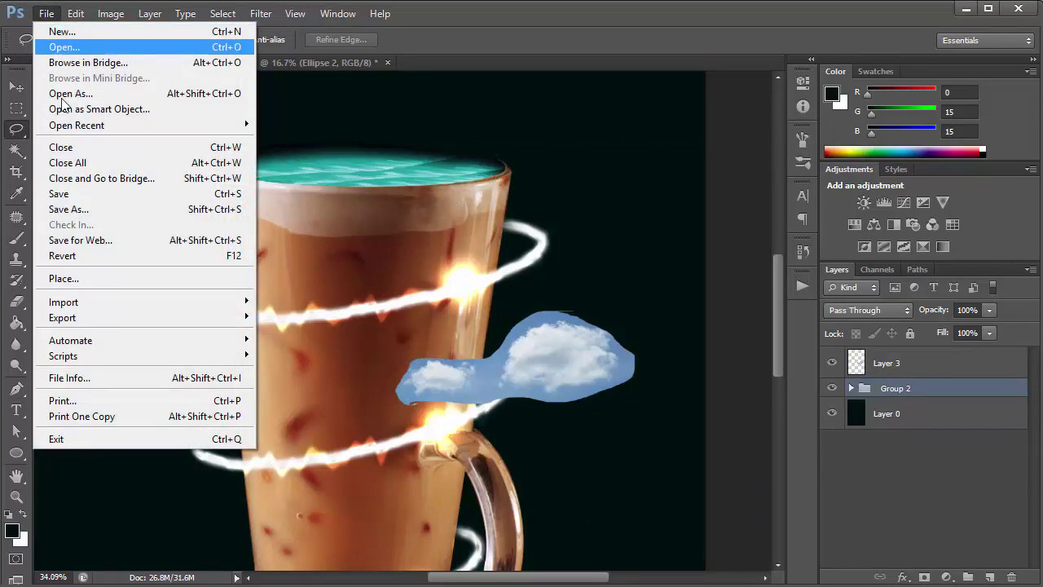
{"action": "left_click", "coordinate": [65, 279]}
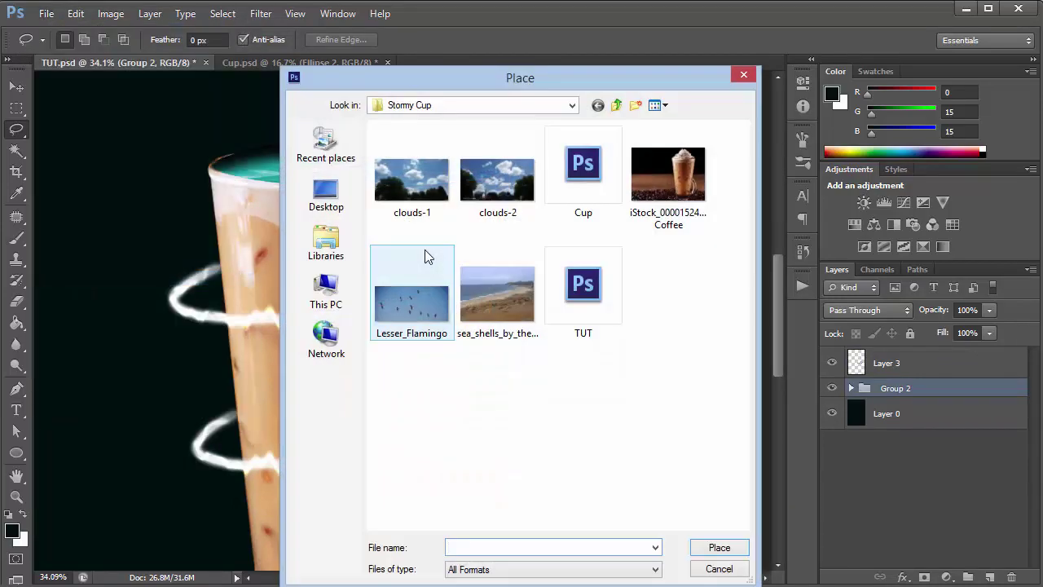
{"action": "double_click", "coordinate": [484, 183]}
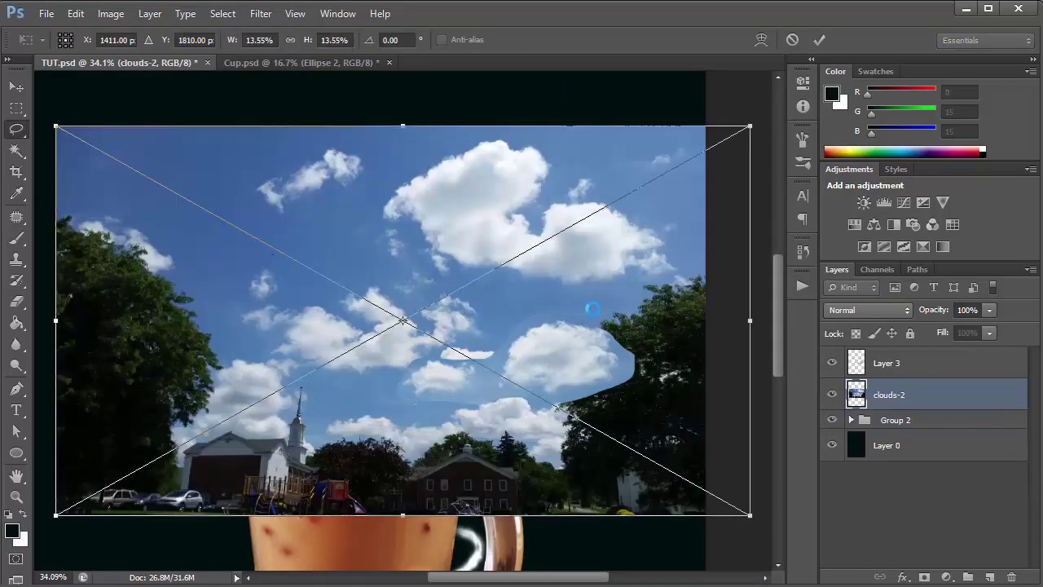
{"action": "key", "text": "Return"}
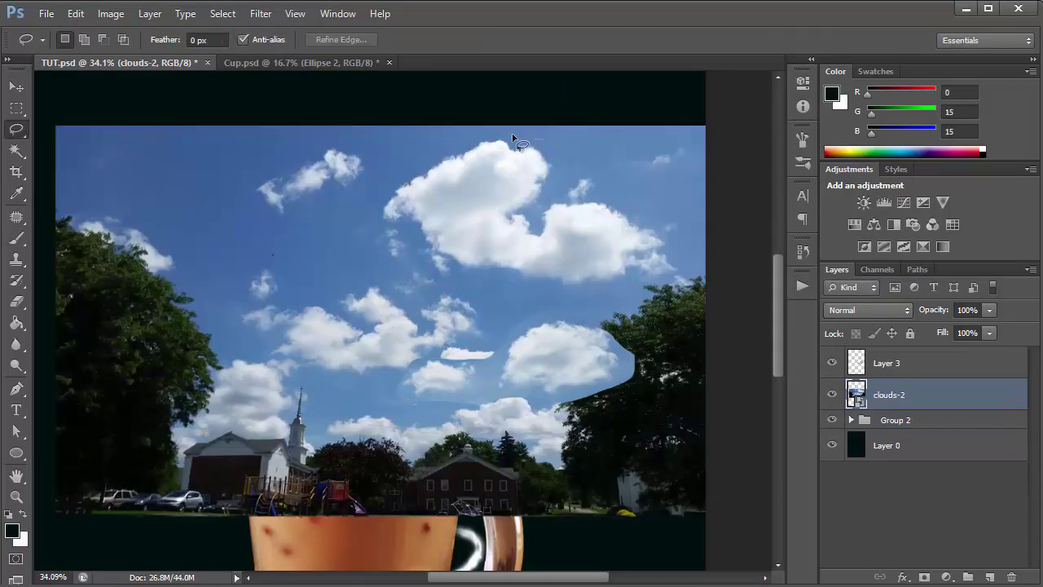
Lasso the large cloud onto Layer 4, delete the leftover clouds-2 photo, and select Layer 4.
{"action": "mouse_move", "coordinate": [512, 137]}
{"action": "left_mouse_down"}
{"action": "mouse_move", "coordinate": [441, 129]}
{"action": "mouse_move", "coordinate": [364, 200]}
{"action": "mouse_move", "coordinate": [472, 279]}
{"action": "mouse_move", "coordinate": [562, 297]}
{"action": "mouse_move", "coordinate": [666, 279]}
{"action": "mouse_move", "coordinate": [693, 237]}
{"action": "mouse_move", "coordinate": [699, 251]}
{"action": "mouse_move", "coordinate": [687, 225]}
{"action": "mouse_move", "coordinate": [544, 139]}
{"action": "left_mouse_up"}
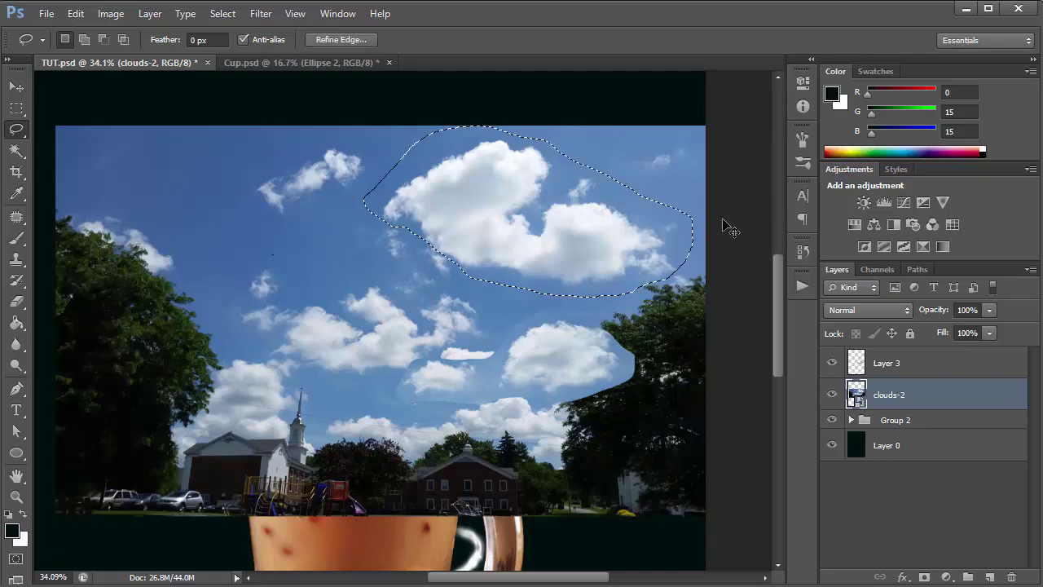
{"action": "key", "text": "ctrl+j"}
{"action": "left_click", "coordinate": [909, 435]}
{"action": "key", "text": "Delete"}
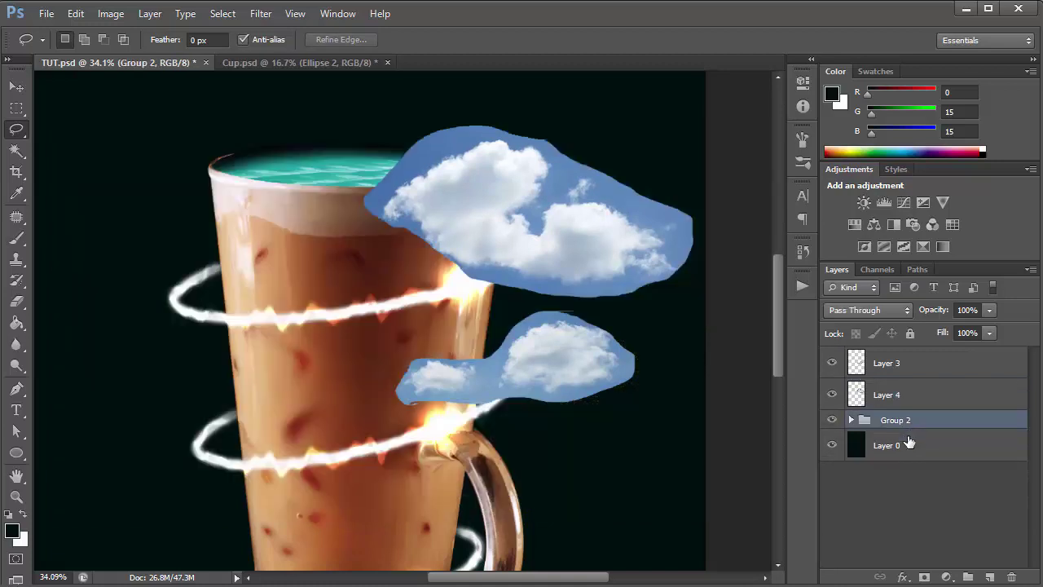
{"action": "left_click", "coordinate": [928, 399]}
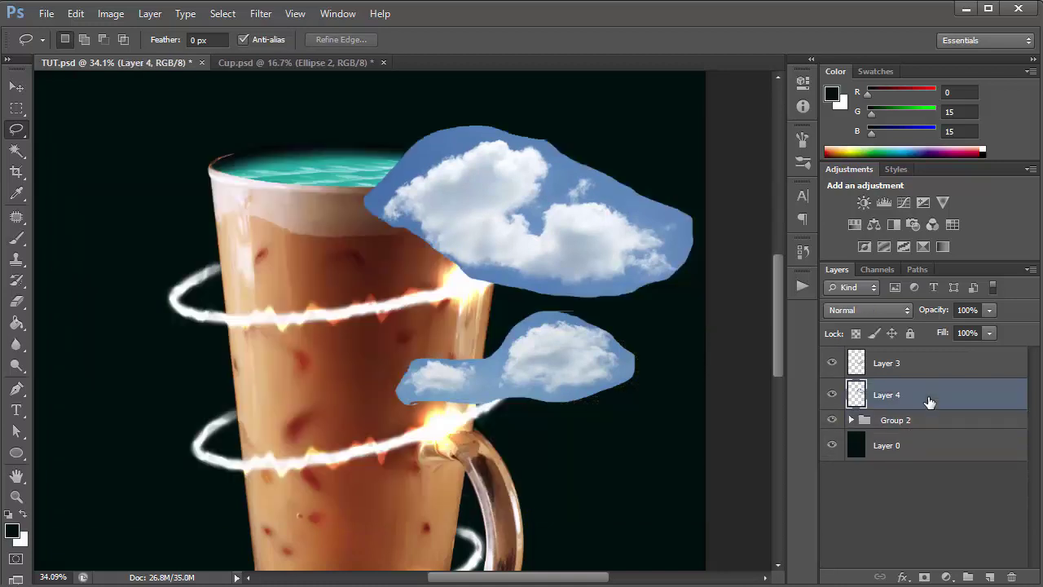
Apply Replace Color to Layer 4, sampling the blue sky and dragging Lightness to -85.
{"action": "left_click", "coordinate": [113, 14]}
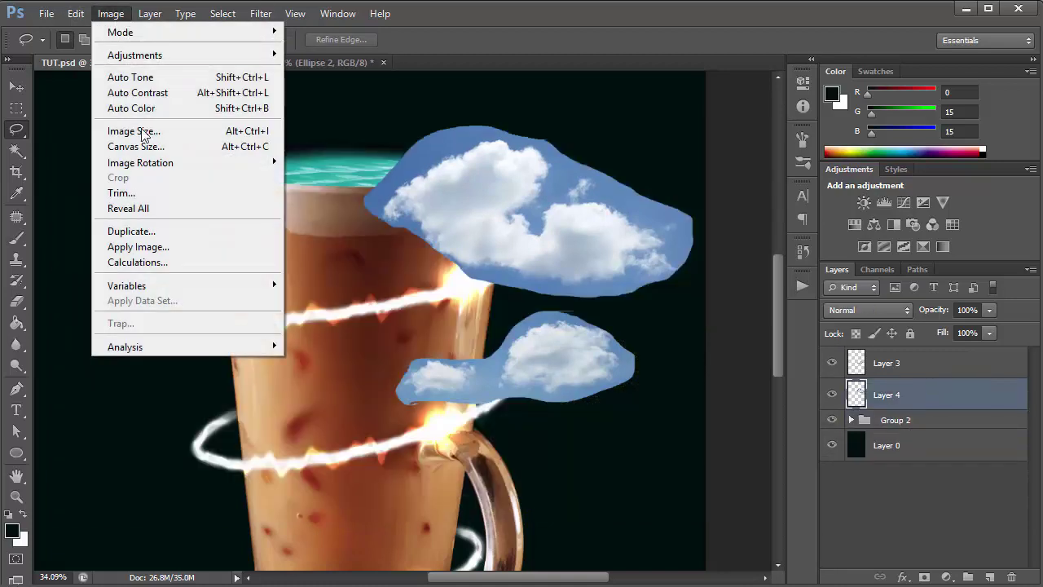
{"action": "mouse_move", "coordinate": [167, 57]}
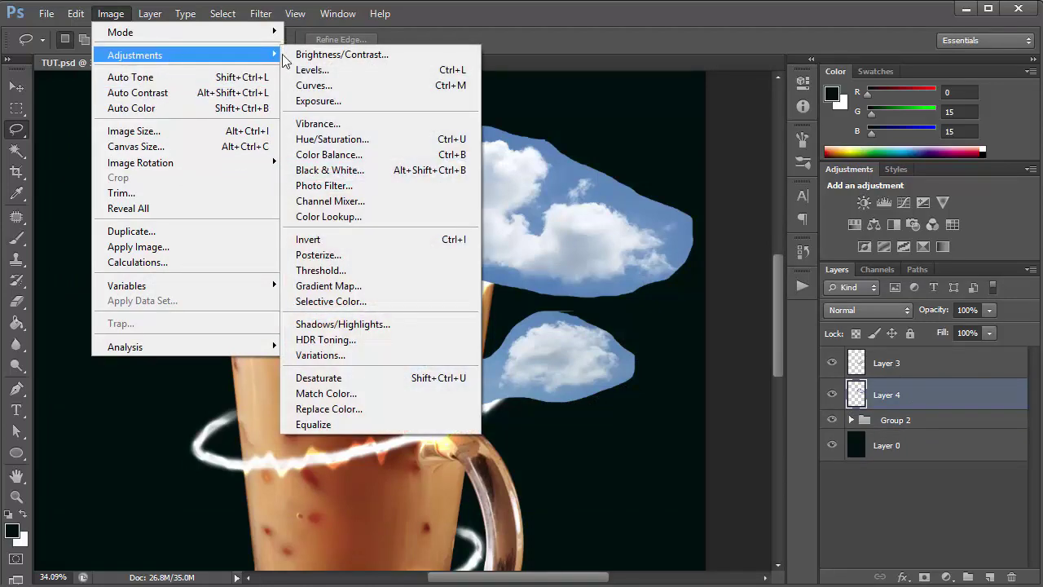
{"action": "left_click", "coordinate": [350, 408]}
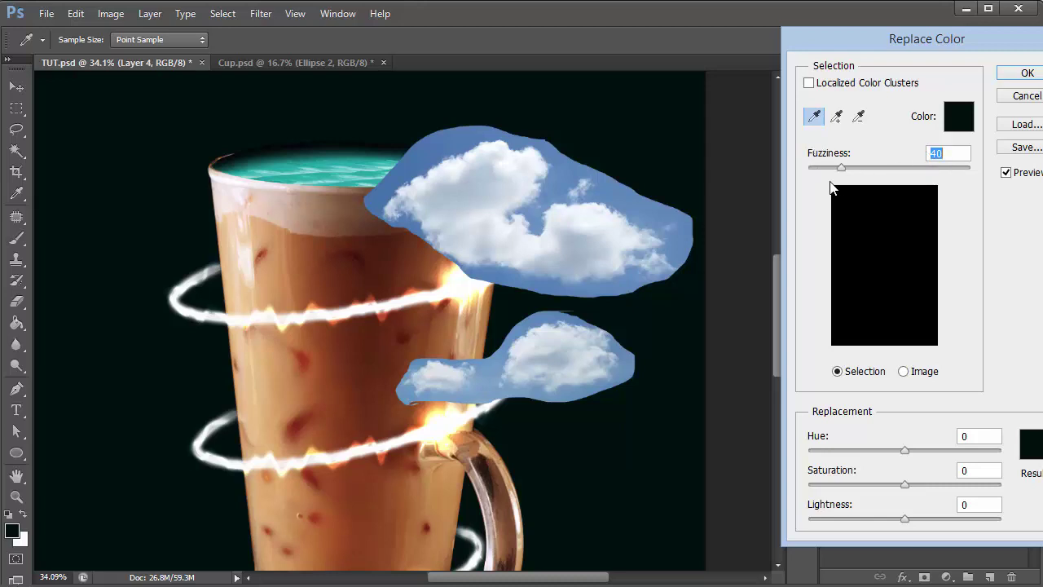
{"action": "left_click", "coordinate": [458, 129]}
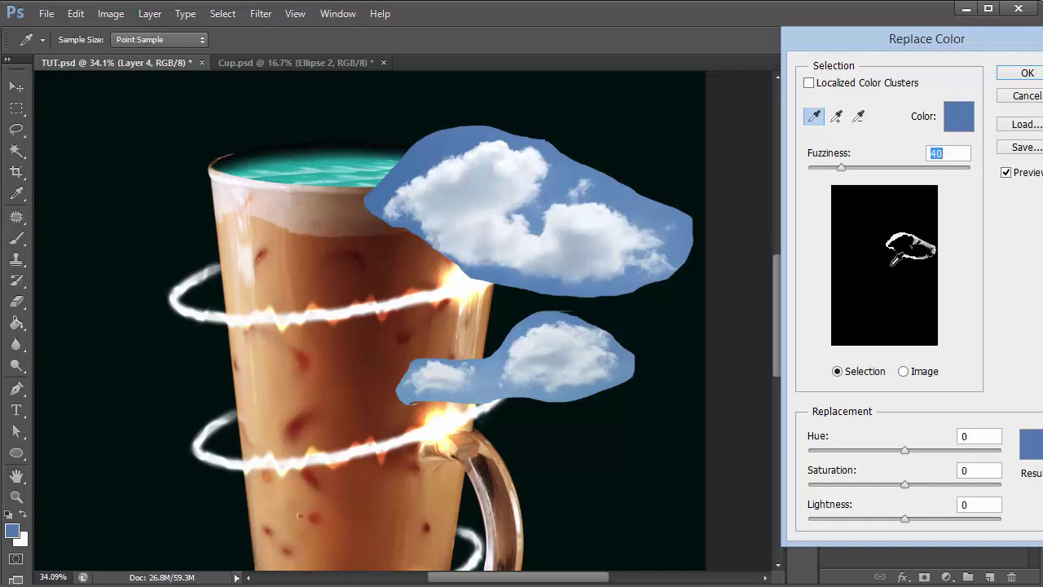
{"action": "left_click", "coordinate": [836, 117]}
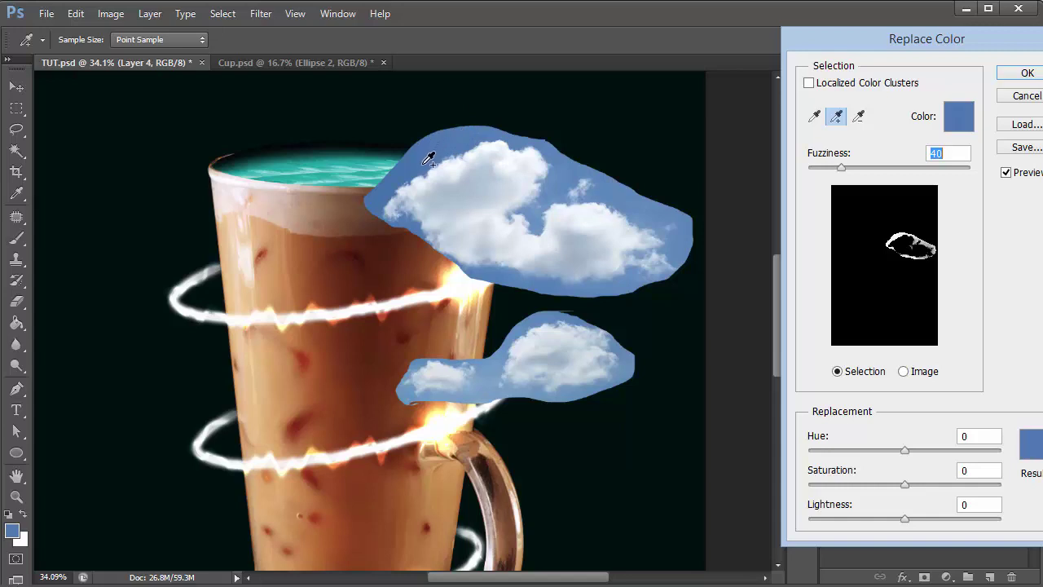
{"action": "left_click", "coordinate": [572, 173]}
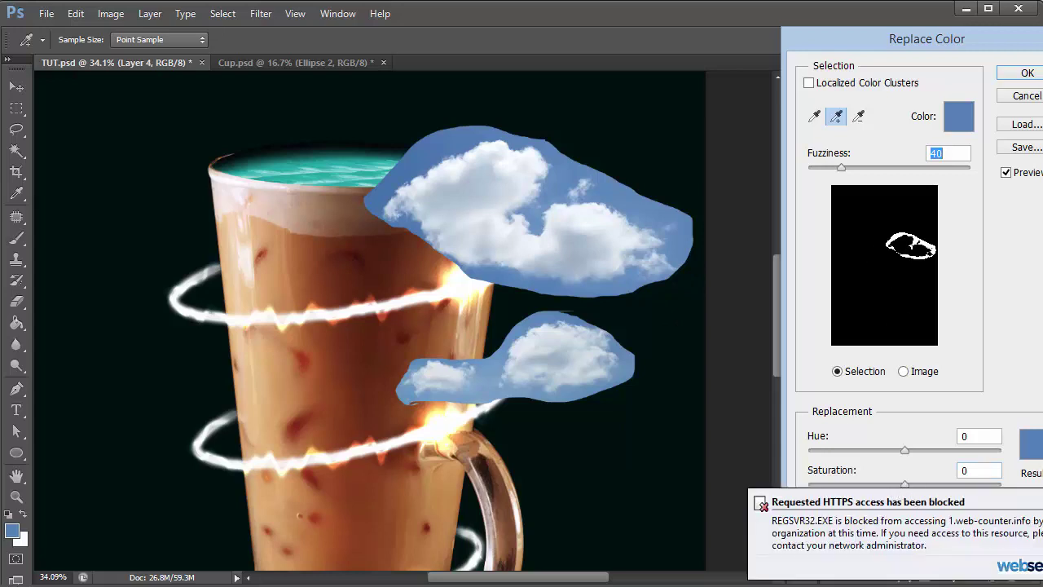
{"action": "left_click_drag", "start_coordinate": [902, 522], "coordinate": [823, 519]}
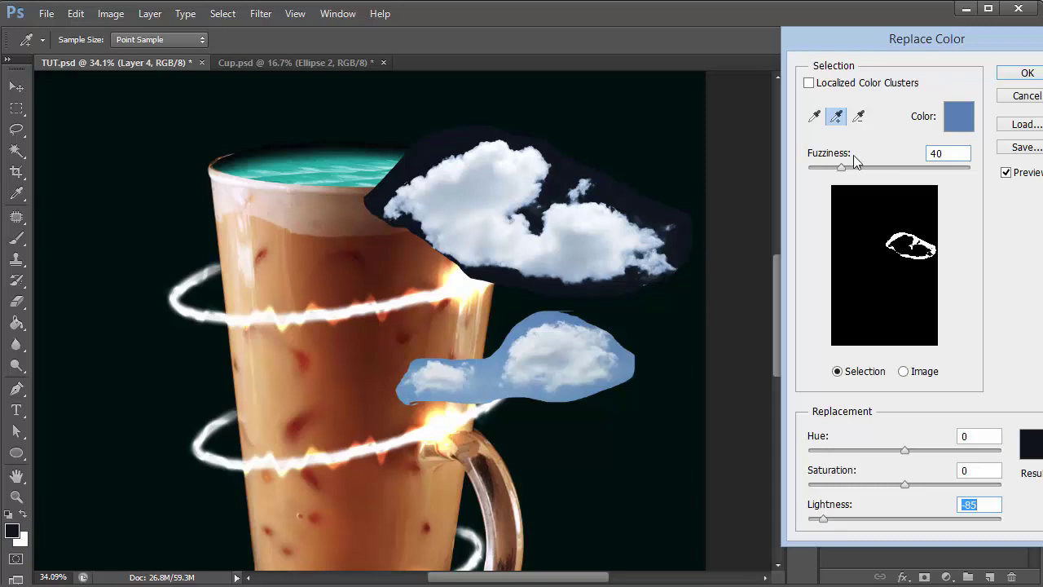
{"action": "left_click", "coordinate": [1011, 75]}
On Layer 3, apply Replace Color sampling the surrounding blue sky with Lightness -85.
{"action": "left_click", "coordinate": [945, 362]}
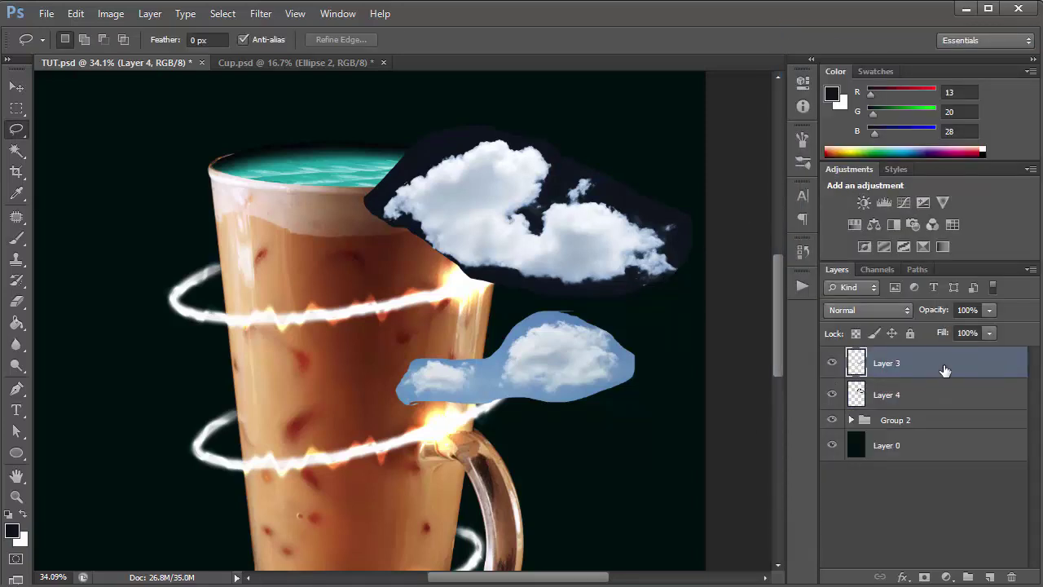
{"action": "left_click", "coordinate": [111, 13]}
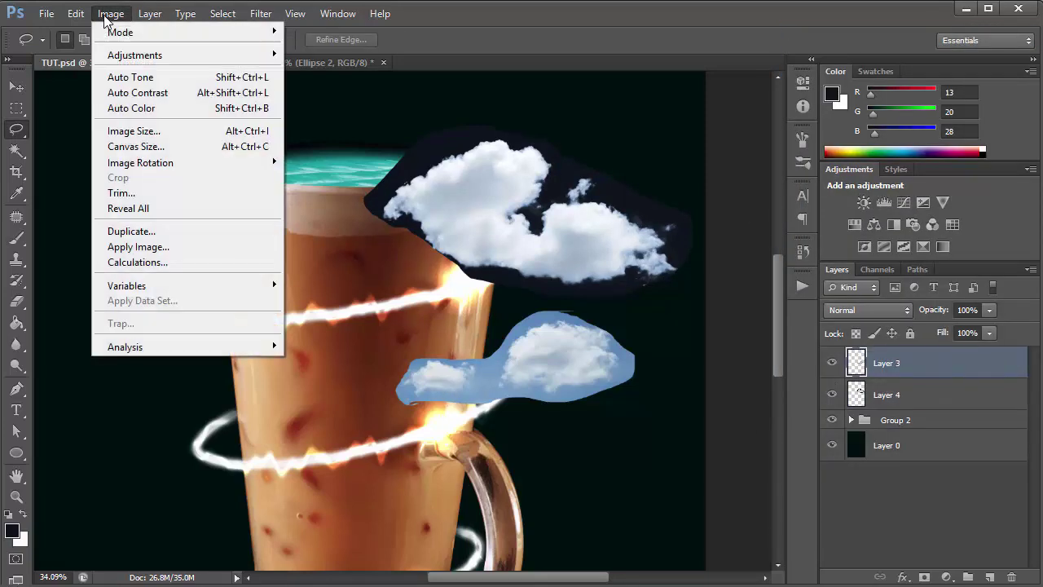
{"action": "mouse_move", "coordinate": [137, 54]}
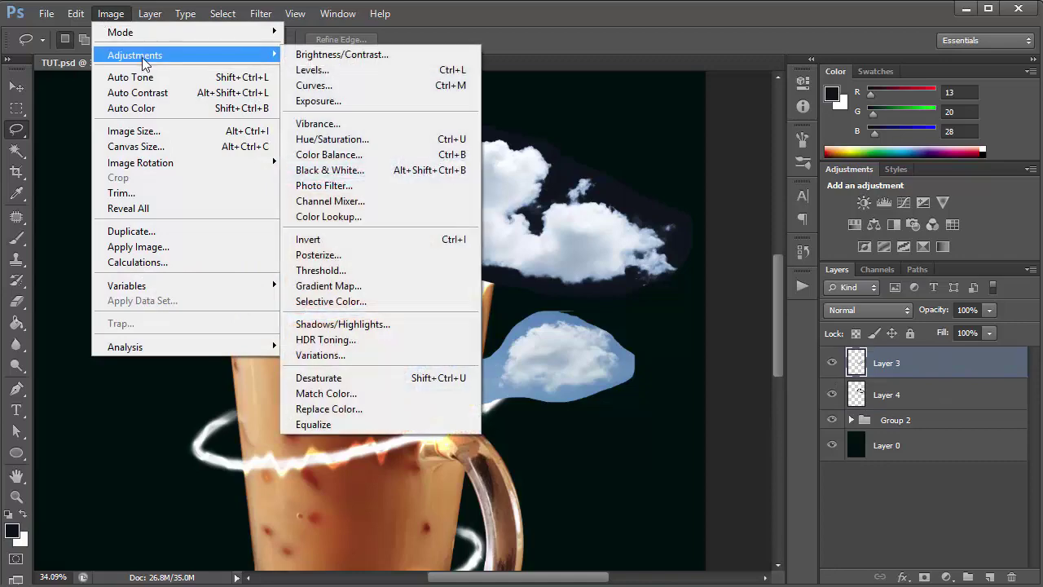
{"action": "left_click", "coordinate": [389, 408]}
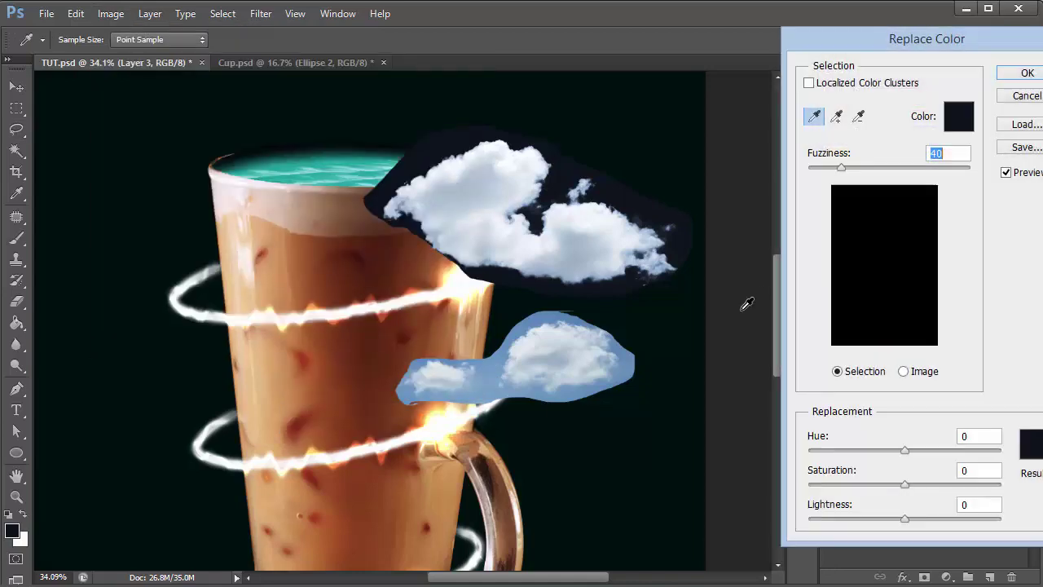
{"action": "left_click", "coordinate": [492, 363]}
{"action": "left_click", "coordinate": [835, 116]}
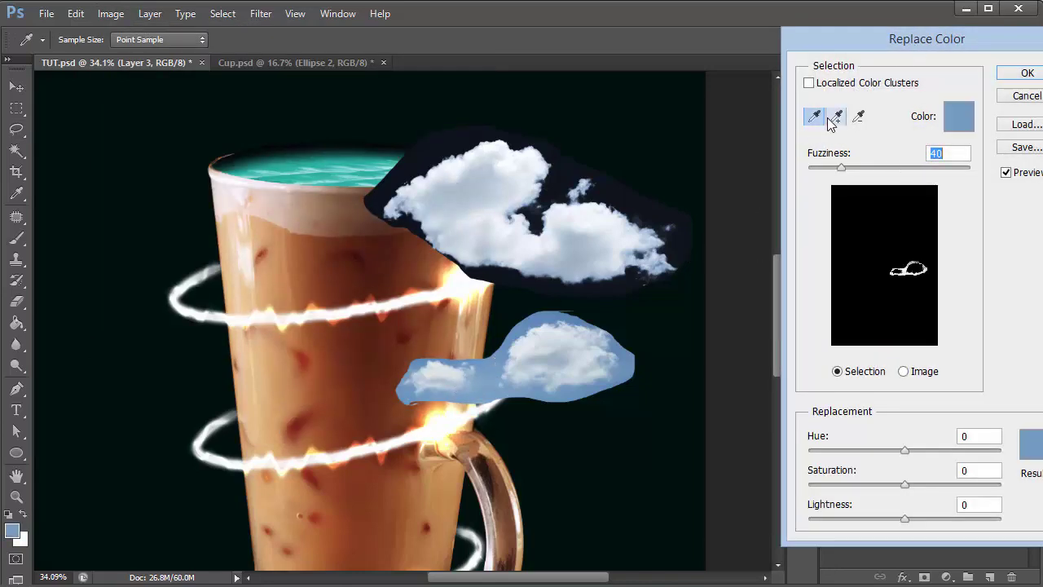
{"action": "left_click", "coordinate": [558, 310]}
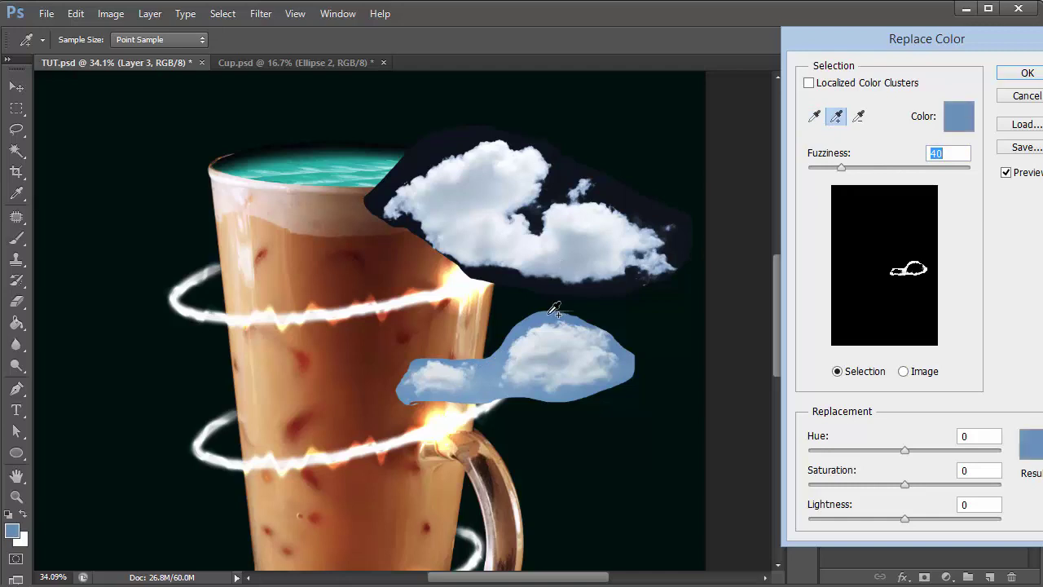
{"action": "left_click", "coordinate": [489, 388]}
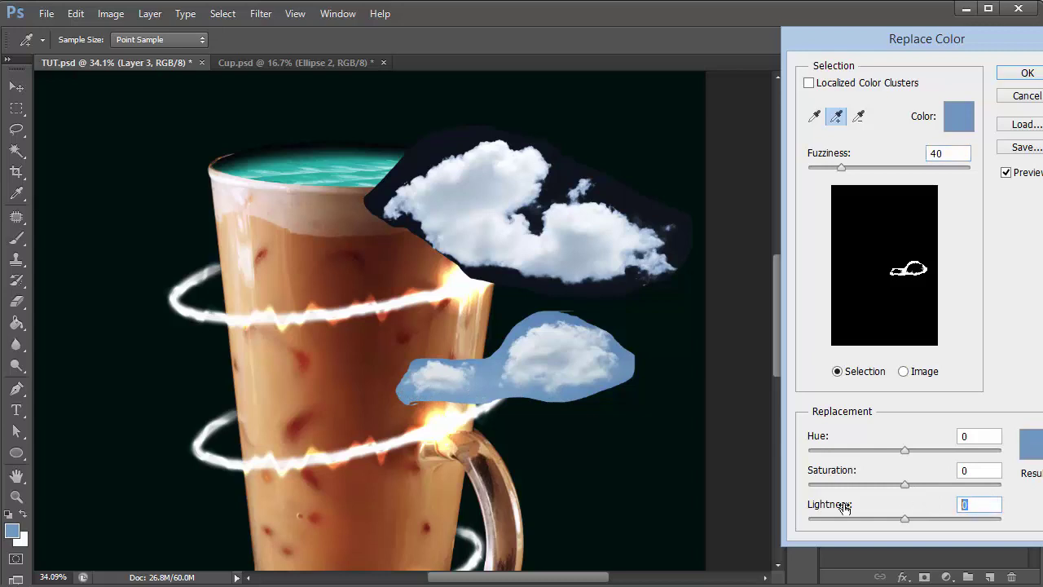
{"action": "type", "text": "-85"}
{"action": "key", "text": "Return"}
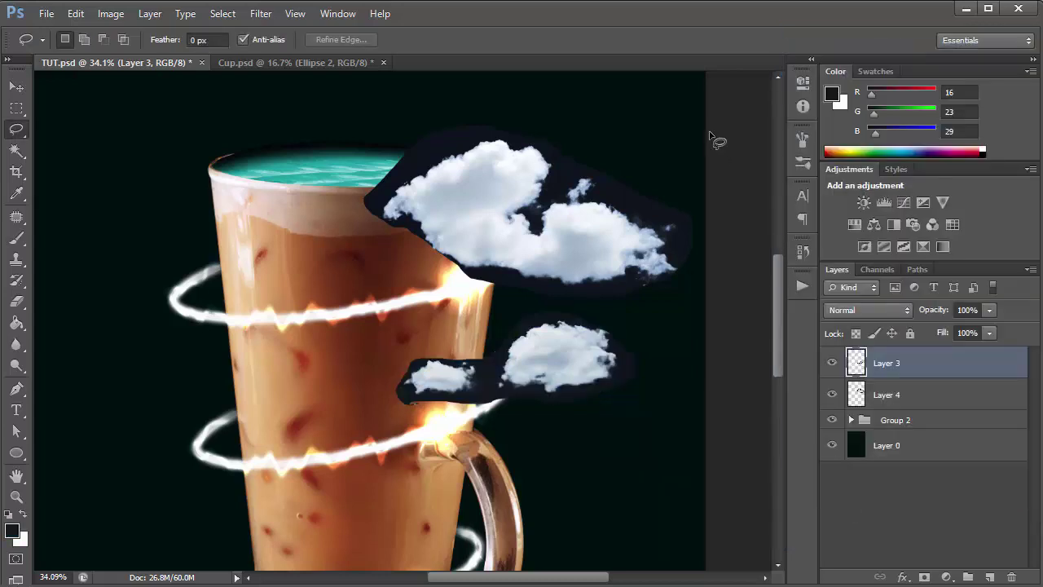
Magic-wand select and delete the dark backing around the lower clouds on Layer 3.
{"action": "left_click", "coordinate": [16, 86]}
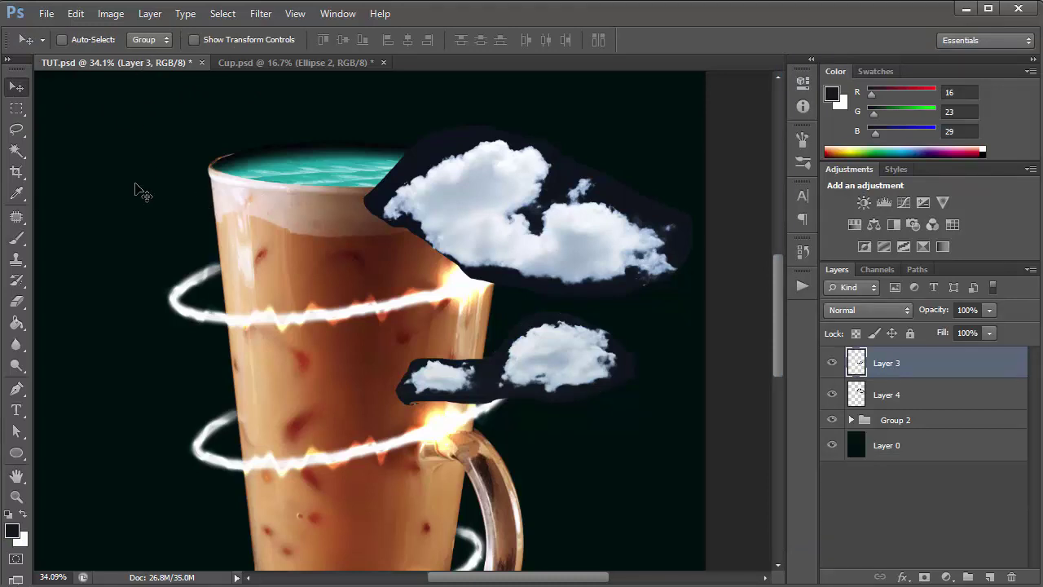
{"action": "left_click", "coordinate": [17, 151]}
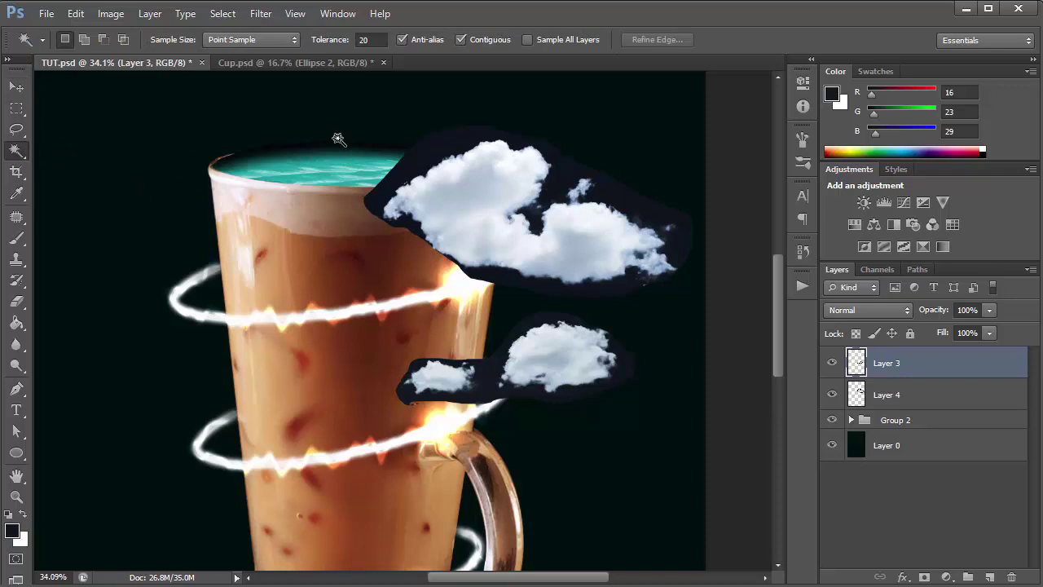
{"action": "left_click", "coordinate": [448, 149]}
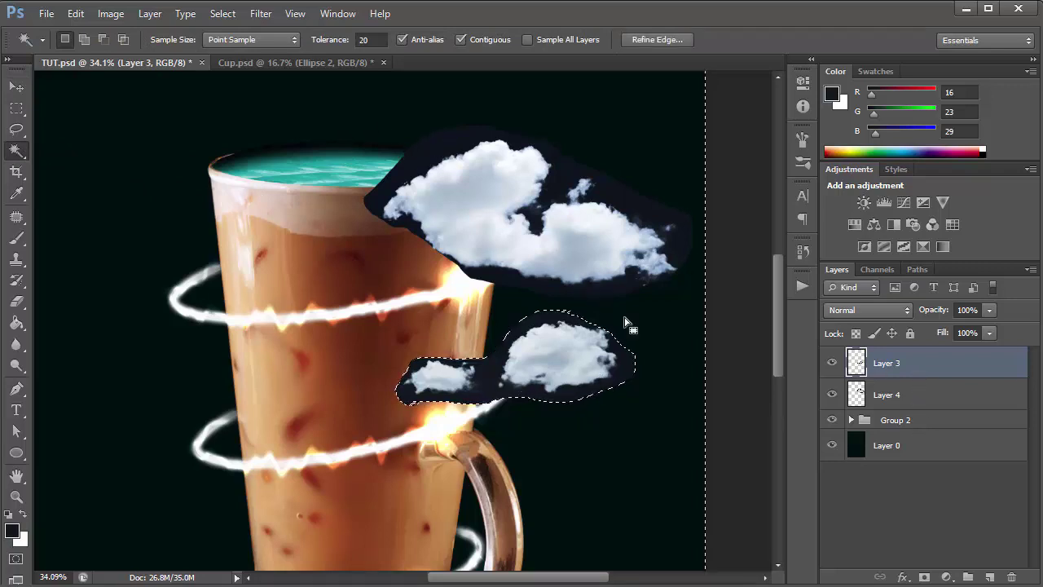
{"action": "key", "text": "ctrl+d"}
{"action": "left_click", "coordinate": [499, 396]}
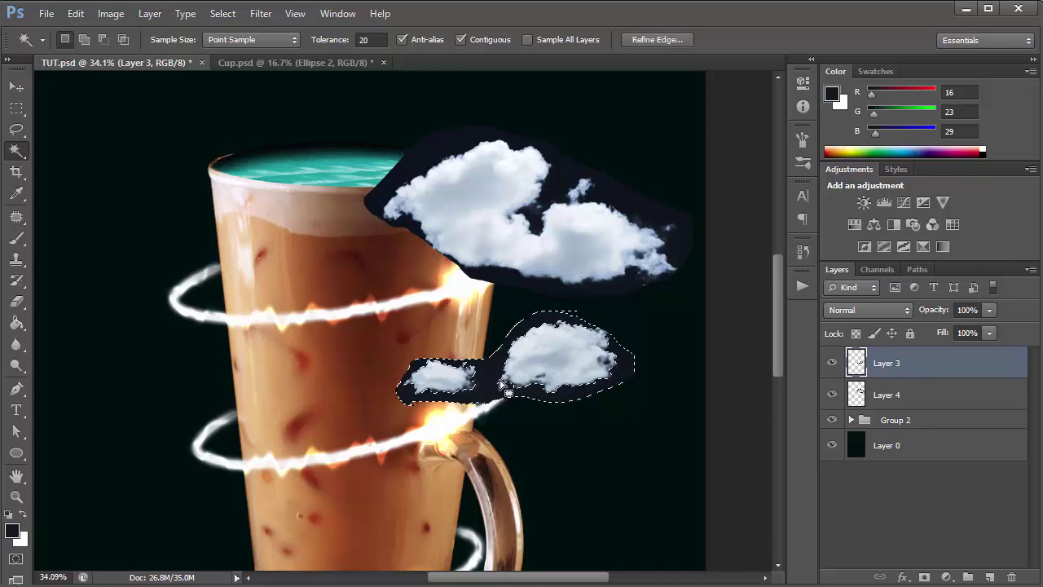
{"action": "key", "text": "ctrl+d"}
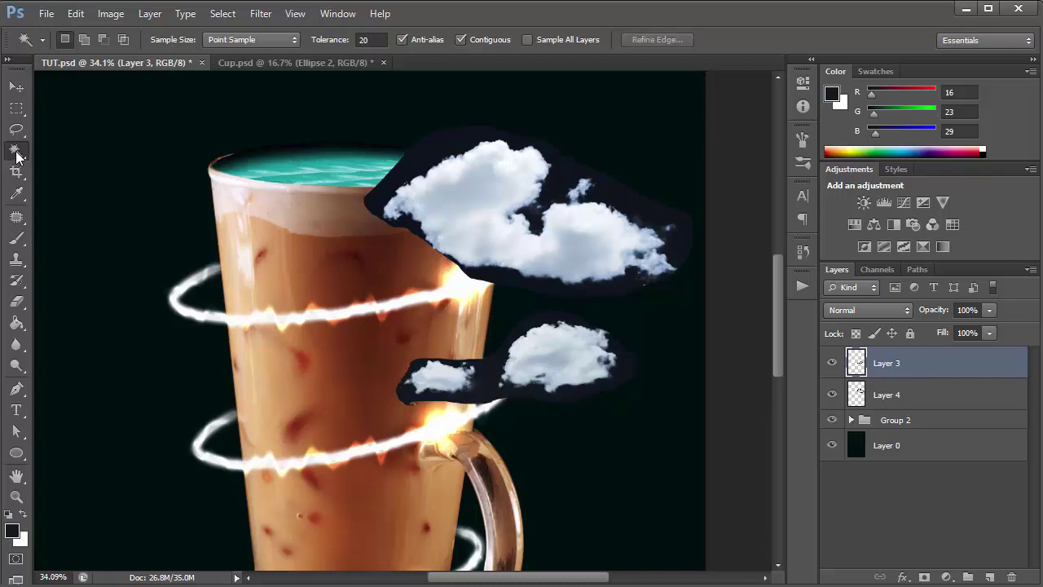
{"action": "left_click", "coordinate": [491, 367]}
{"action": "key", "text": "Delete"}
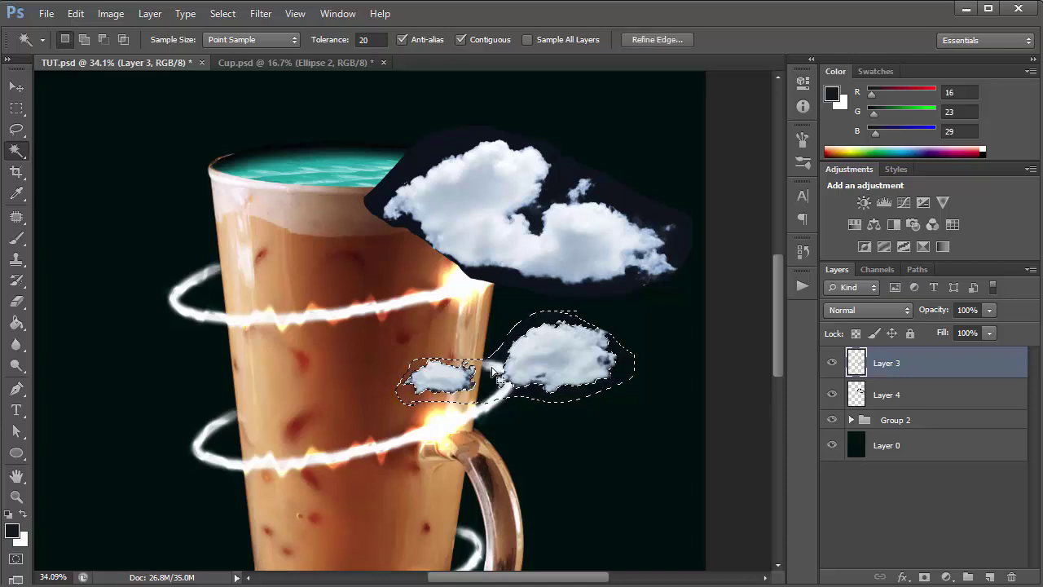
Remove the dark backing and shadow around the upper cloud on Layer 4.
{"action": "left_click", "coordinate": [969, 396]}
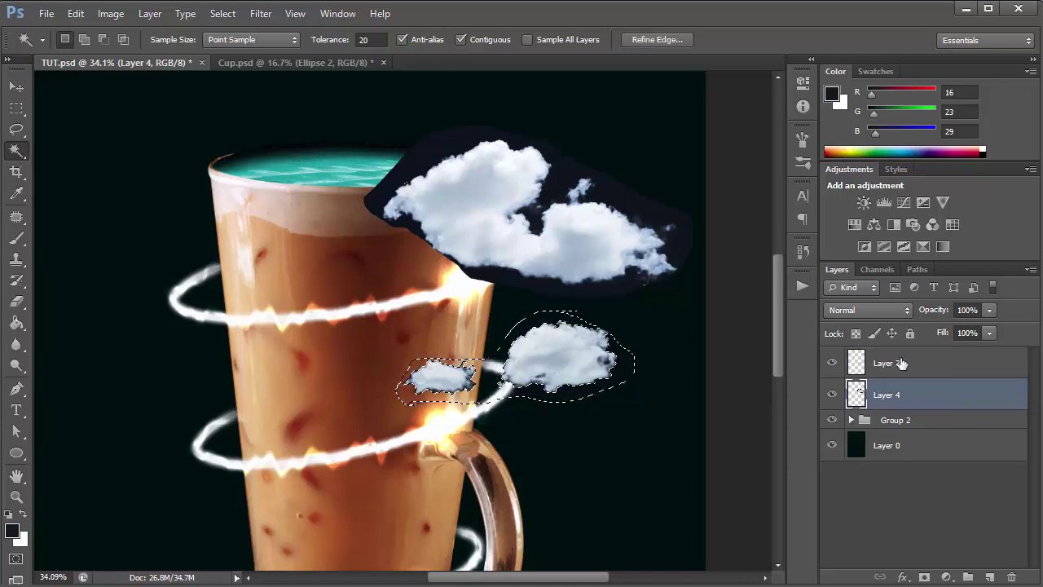
{"action": "left_click", "coordinate": [434, 151]}
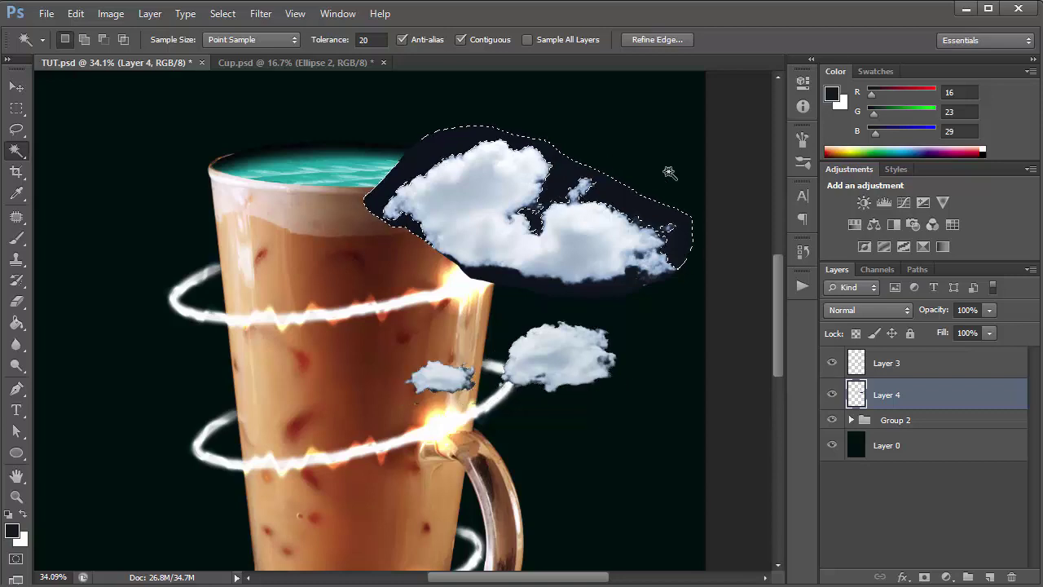
{"action": "key", "text": "ctrl+d"}
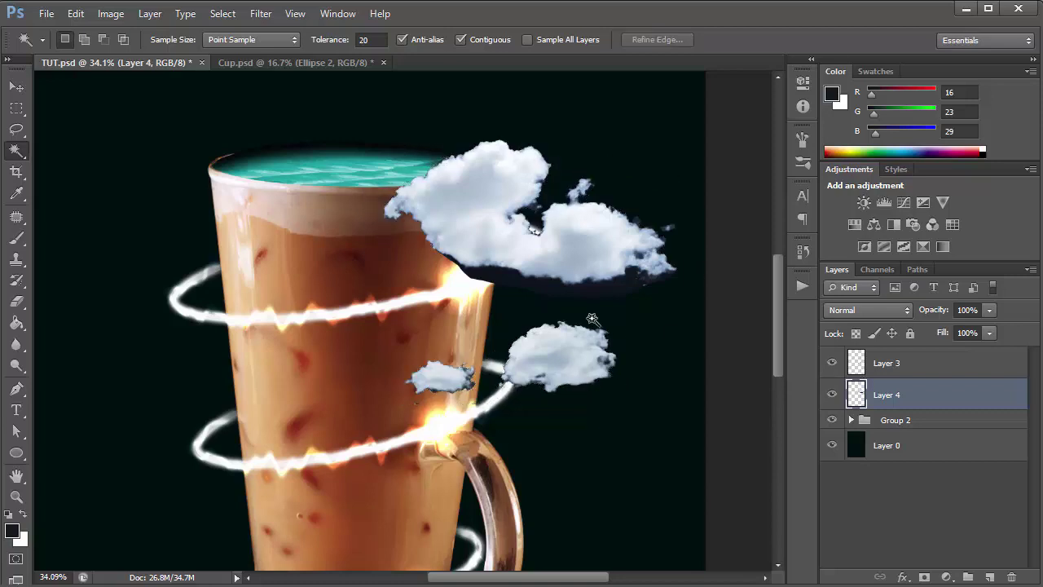
{"action": "left_click", "coordinate": [950, 369]}
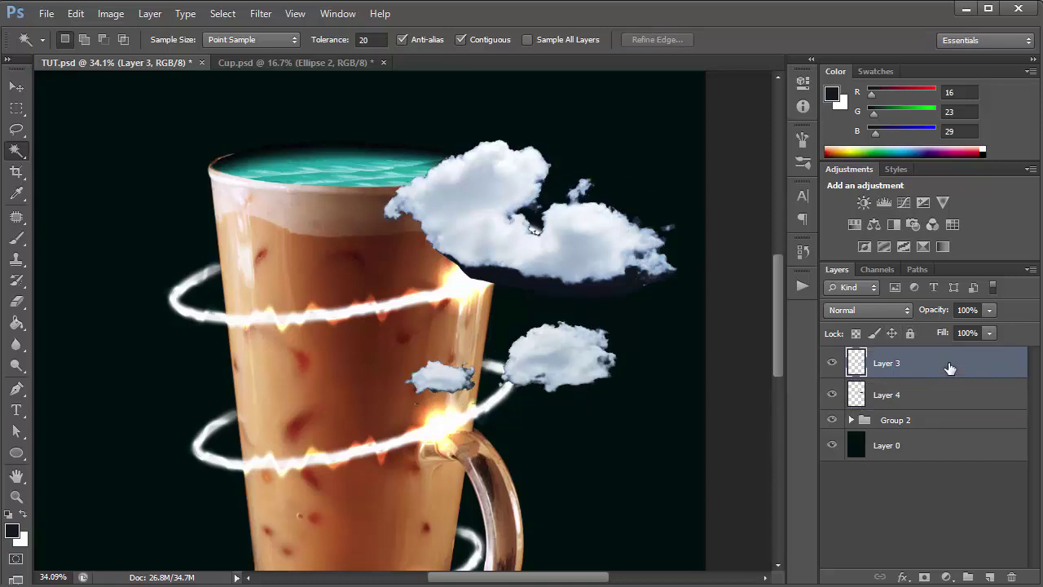
{"action": "left_click", "coordinate": [881, 382]}
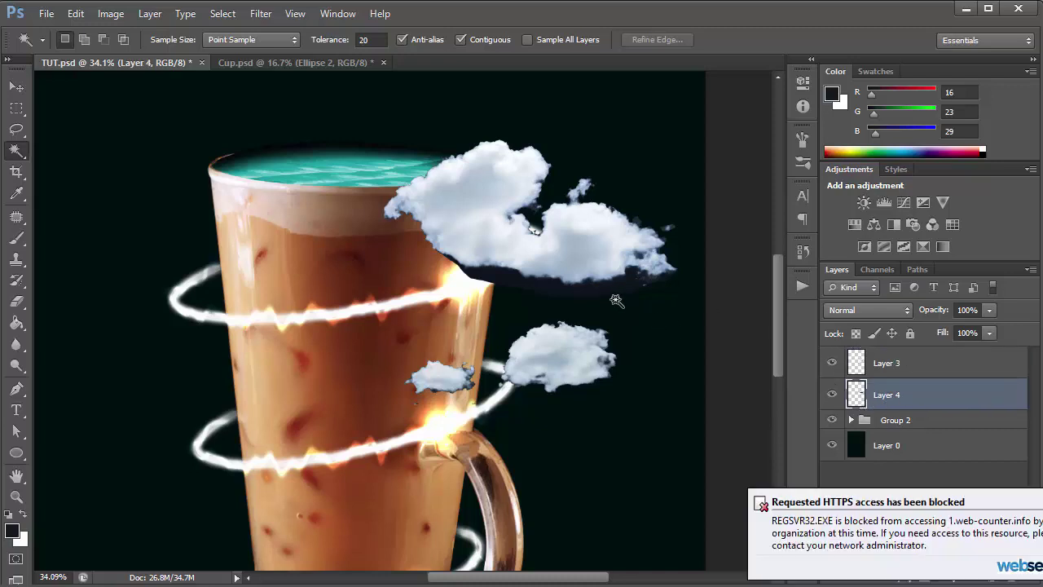
{"action": "left_click", "coordinate": [963, 373]}
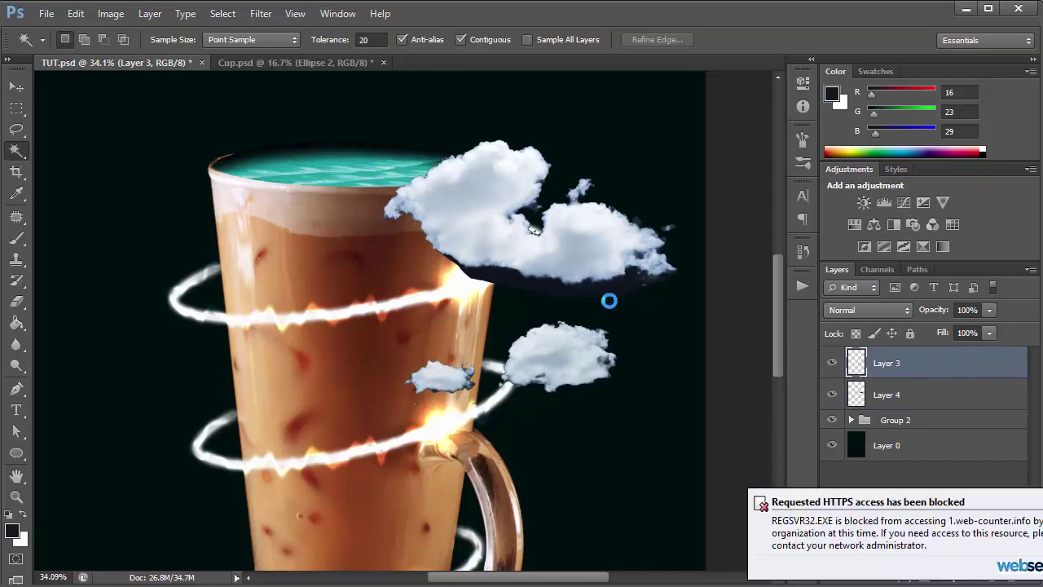
{"action": "left_click", "coordinate": [608, 300]}
{"action": "key", "text": "ctrl+d"}
{"action": "left_click", "coordinate": [927, 401]}
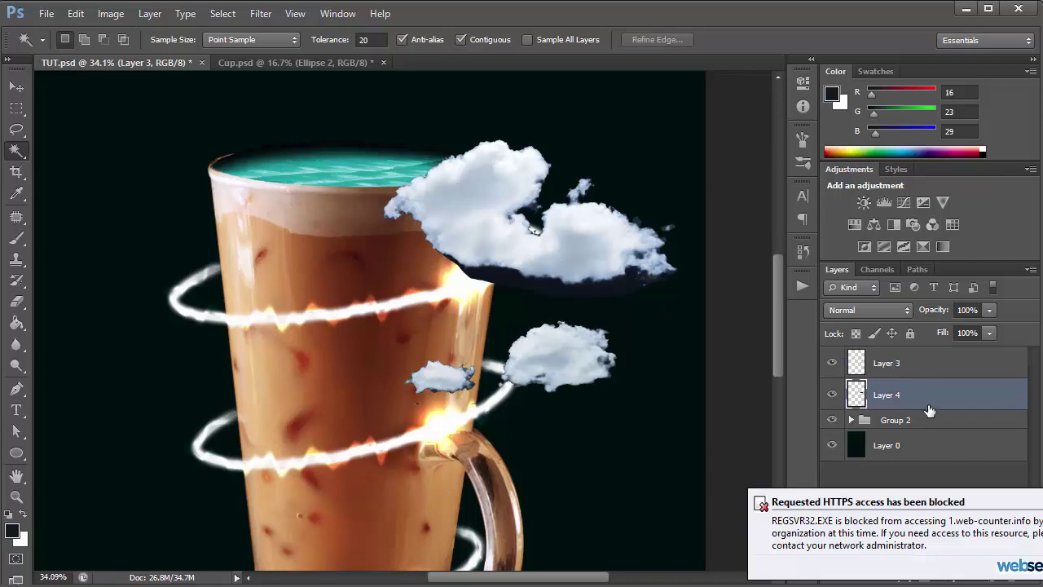
{"action": "left_click", "coordinate": [610, 287]}
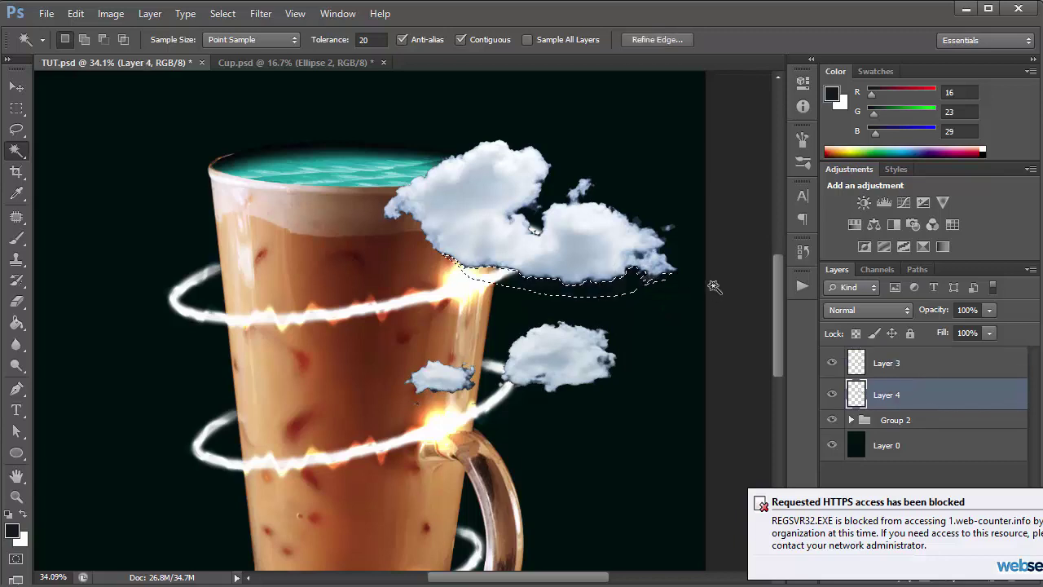
{"action": "key", "text": "ctrl+d"}
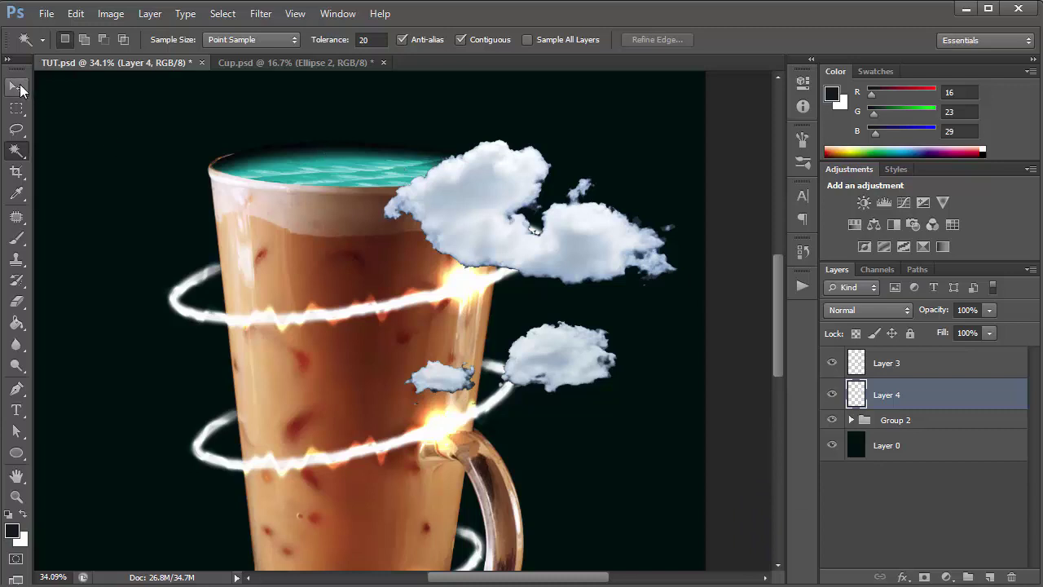
Move the large cloud above the cup, shrink it to about 63%, and nudge it up-left.
{"action": "left_click", "coordinate": [18, 86]}
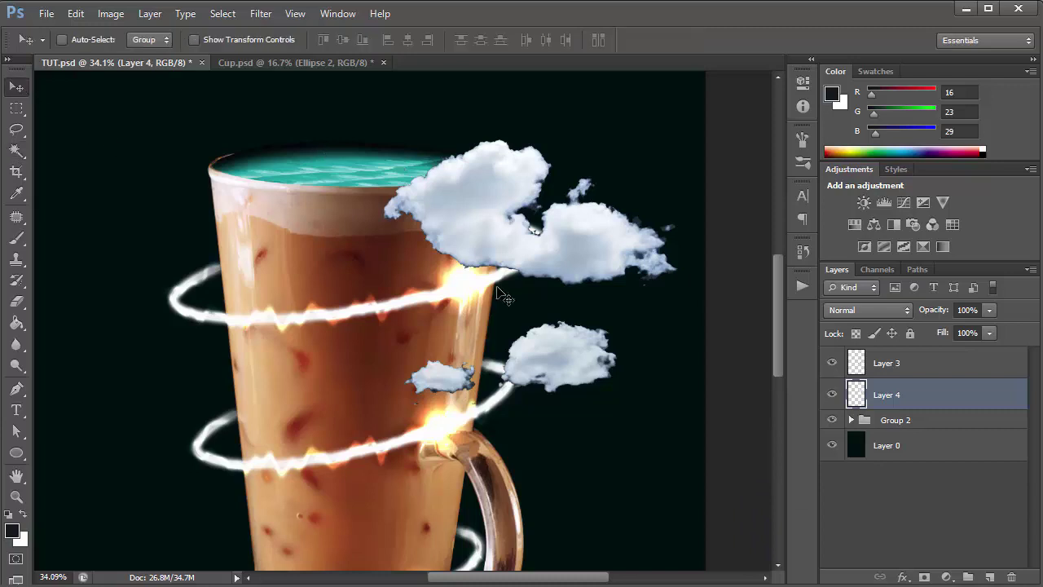
{"action": "scroll", "coordinate": [471, 272], "scroll_direction": "up", "scroll_amount": 3}
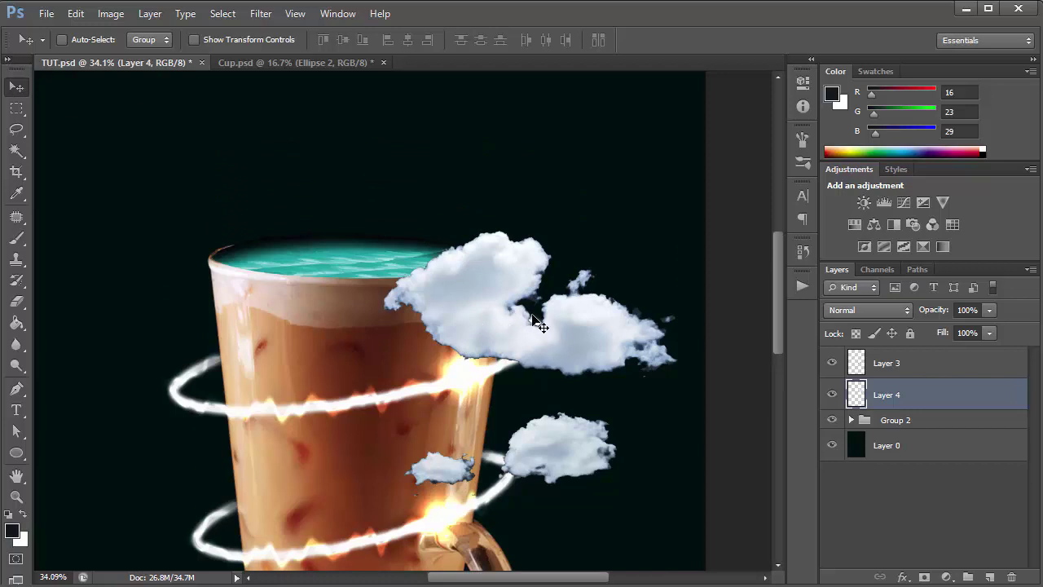
{"action": "left_click_drag", "start_coordinate": [562, 350], "coordinate": [330, 204]}
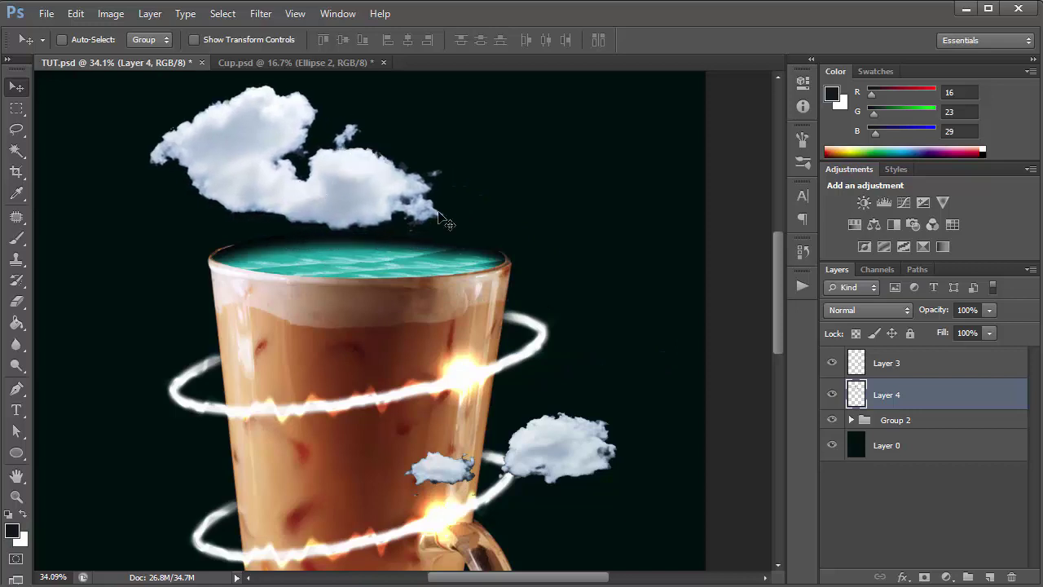
{"action": "left_click_drag", "start_coordinate": [778, 288], "coordinate": [769, 249]}
{"action": "left_click_drag", "start_coordinate": [344, 301], "coordinate": [334, 294]}
{"action": "key", "text": "ctrl+t"}
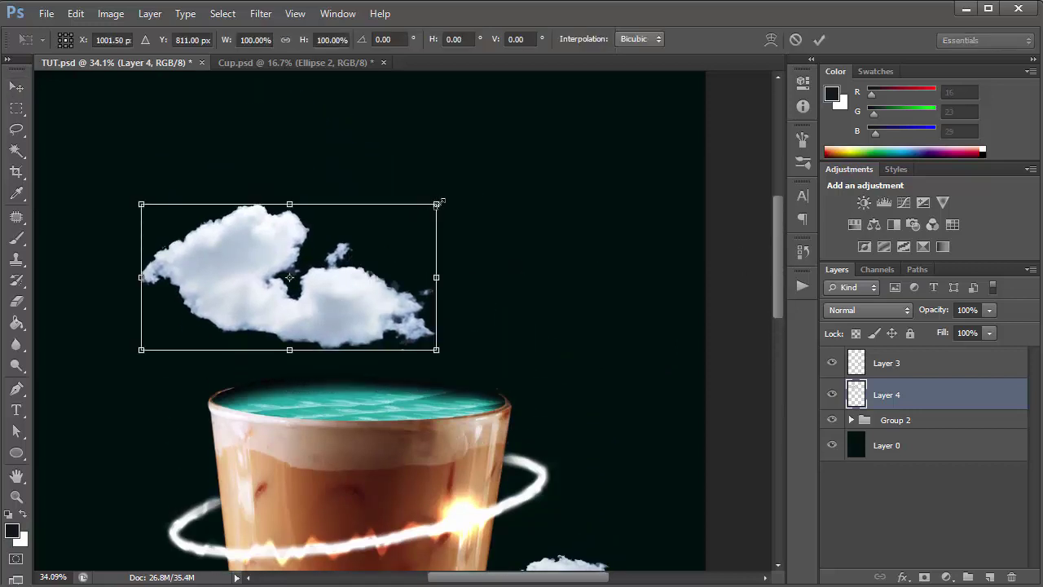
{"action": "left_click_drag", "start_coordinate": [438, 204], "coordinate": [385, 230]}
{"action": "key", "text": "Return"}
{"action": "key", "text": "shift+Up"}
{"action": "key", "text": "shift+Up"}
{"action": "key", "text": "shift+Up"}
{"action": "key", "text": "shift+Up"}
{"action": "key", "text": "shift+Up"}
{"action": "key", "text": "shift+Up"}
{"action": "key", "text": "shift+Up"}
{"action": "key", "text": "shift+Left"}
{"action": "key", "text": "shift+Left"}
{"action": "key", "text": "shift+Left"}
{"action": "key", "text": "shift+Left"}
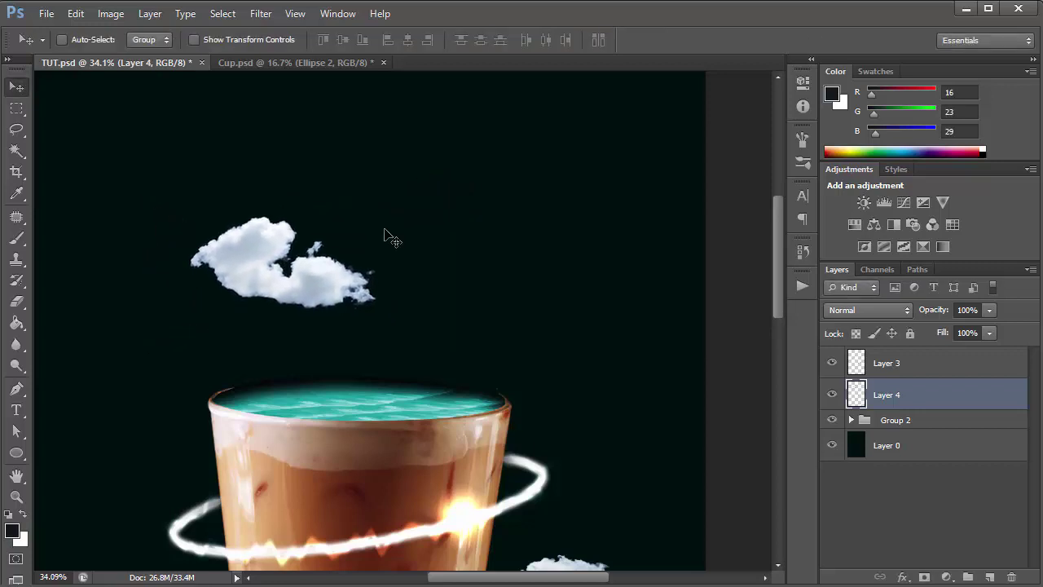
Move the Layer 3 cloud pair beside the large cloud, tilt it clockwise, and nudge it into place.
{"action": "left_click", "coordinate": [999, 364]}
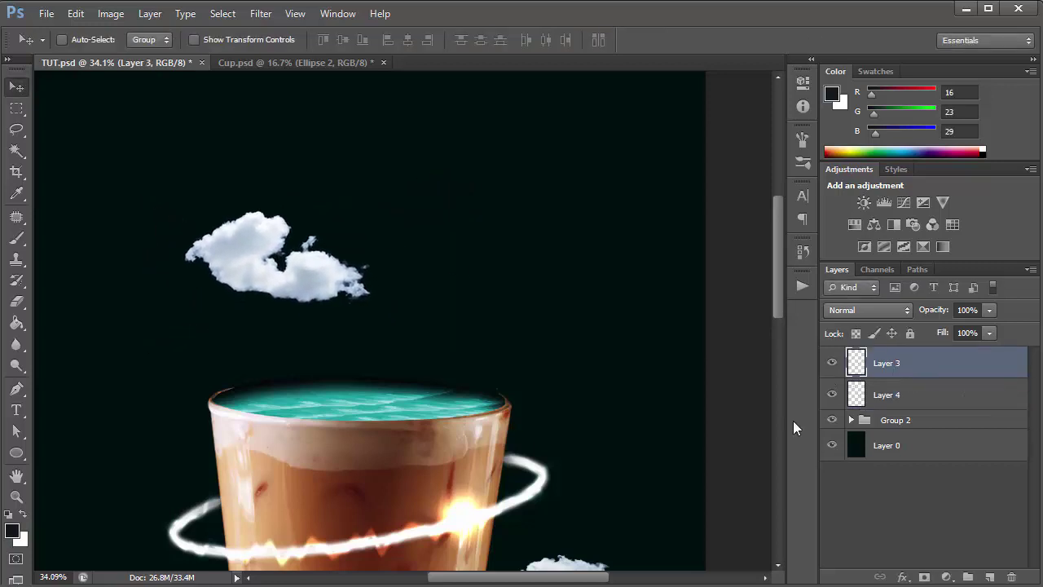
{"action": "left_click_drag", "start_coordinate": [583, 516], "coordinate": [505, 154]}
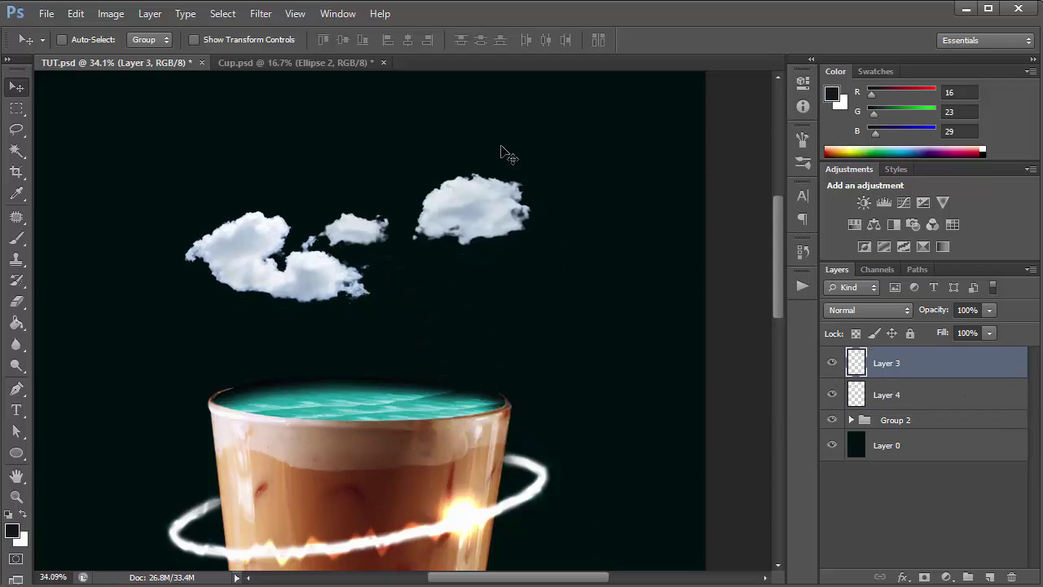
{"action": "key", "text": "ctrl+r"}
{"action": "key", "text": "ctrl+r"}
{"action": "key", "text": "ctrl+t"}
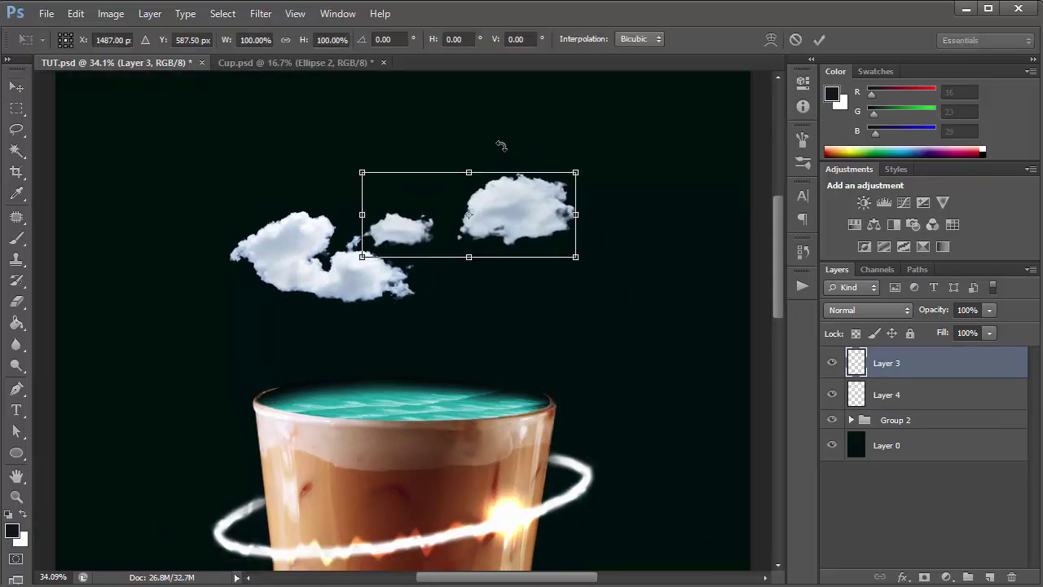
{"action": "left_click_drag", "start_coordinate": [588, 157], "coordinate": [600, 189]}
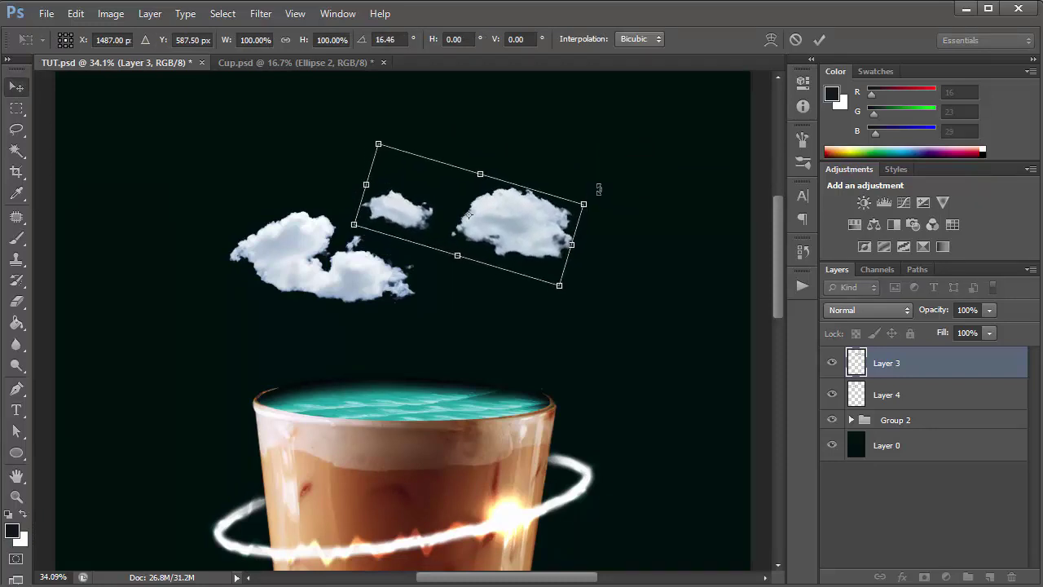
{"action": "key", "text": "Return"}
{"action": "key", "text": "shift+Down"}
{"action": "key", "text": "shift+Down"}
{"action": "key", "text": "shift+Down"}
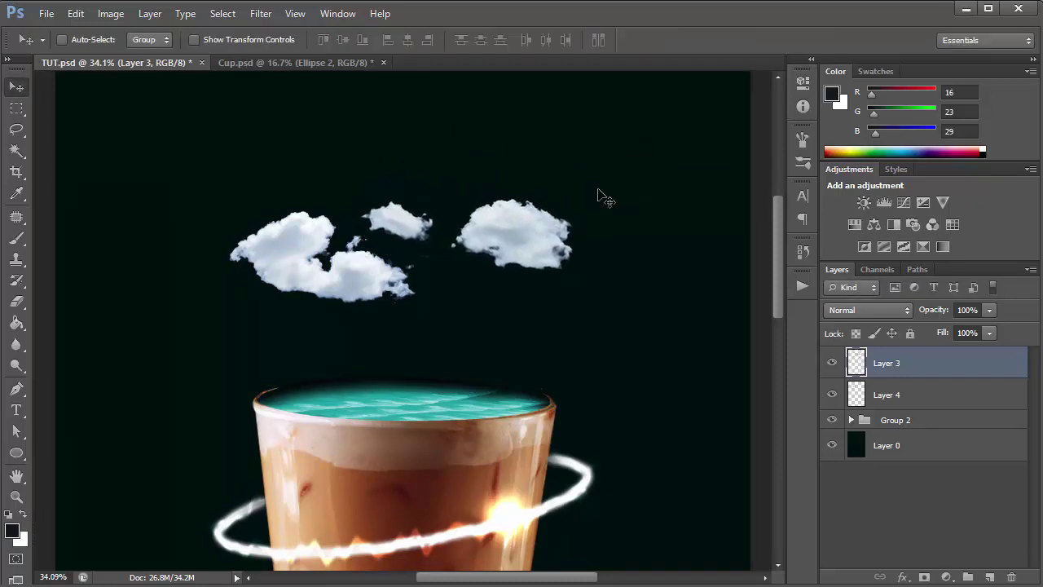
{"action": "key", "text": "shift+Up"}
{"action": "key", "text": "shift+Down"}
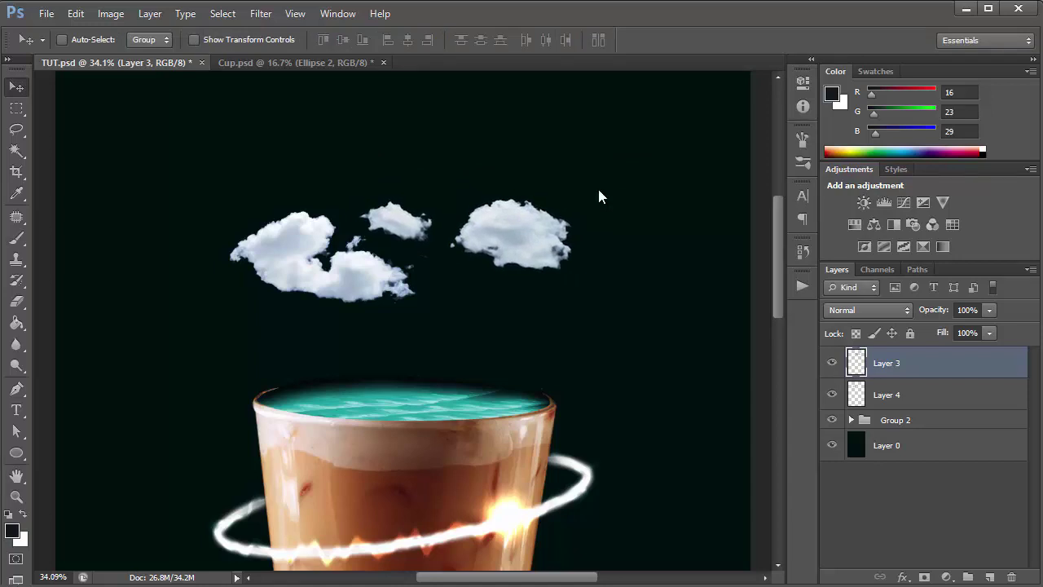
{"action": "key", "text": "ctrl+t"}
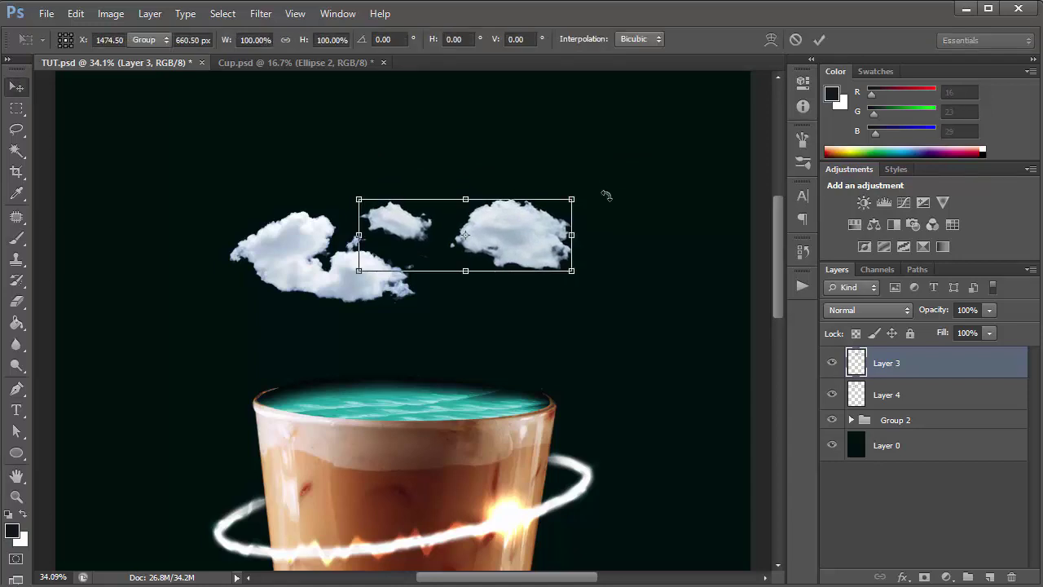
{"action": "key", "text": "Return"}
Place the Lesser_Flamingo image as a new layer and commit it.
{"action": "left_click", "coordinate": [47, 13]}
{"action": "left_click", "coordinate": [99, 278]}
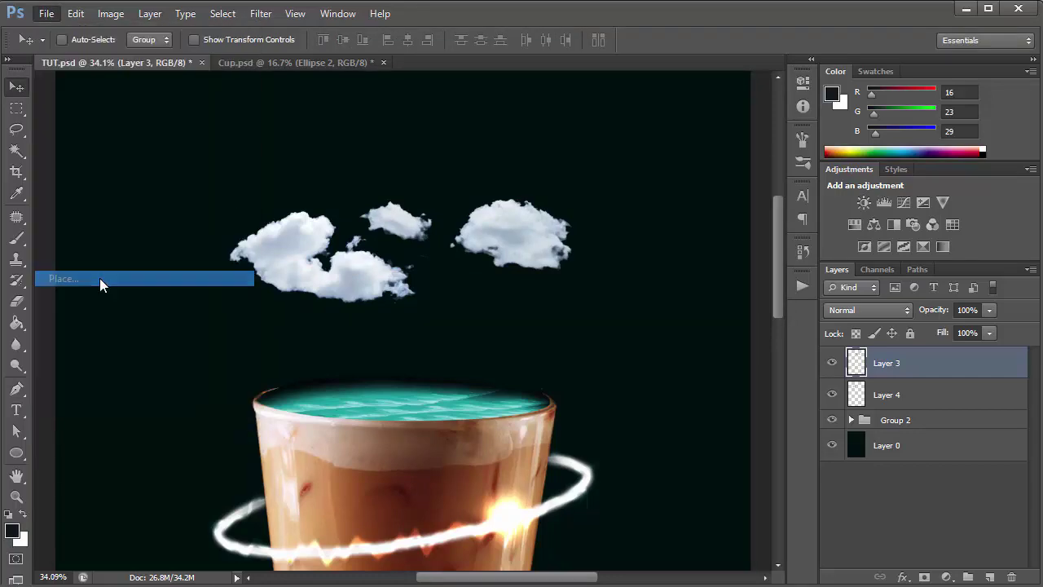
{"action": "left_click", "coordinate": [423, 298]}
{"action": "double_click", "coordinate": [422, 297]}
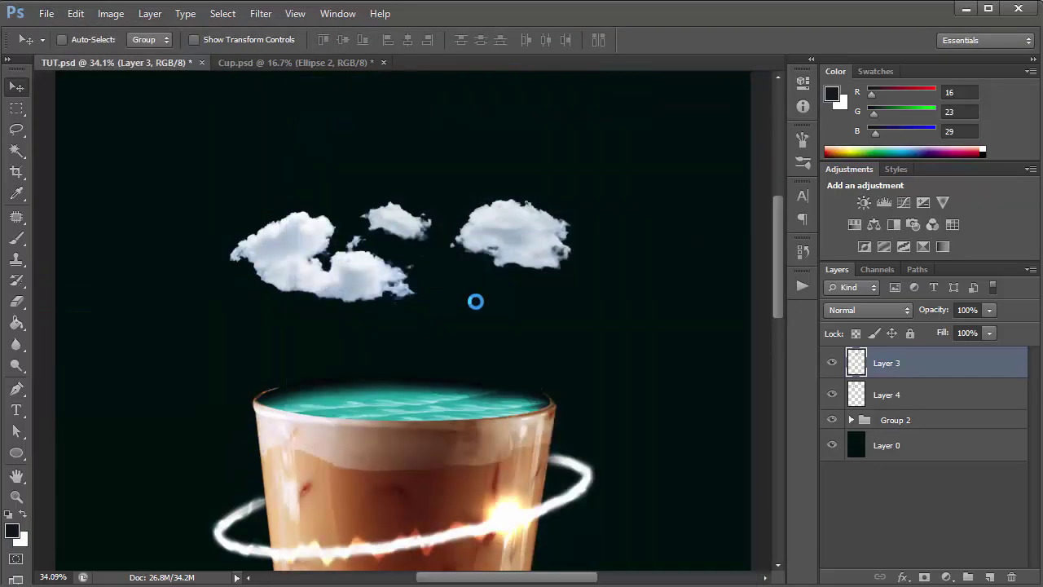
{"action": "key", "text": "Return"}
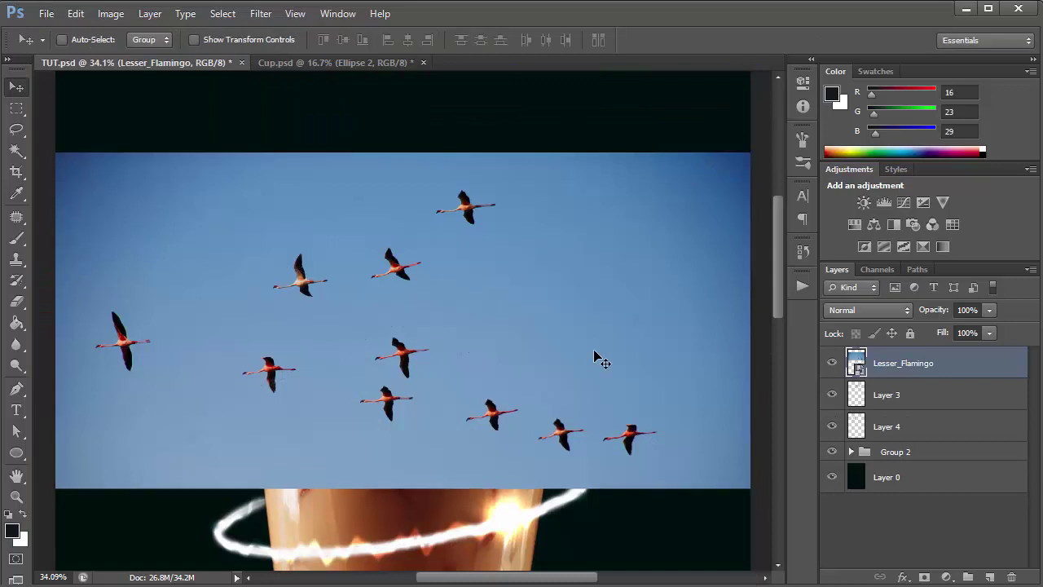
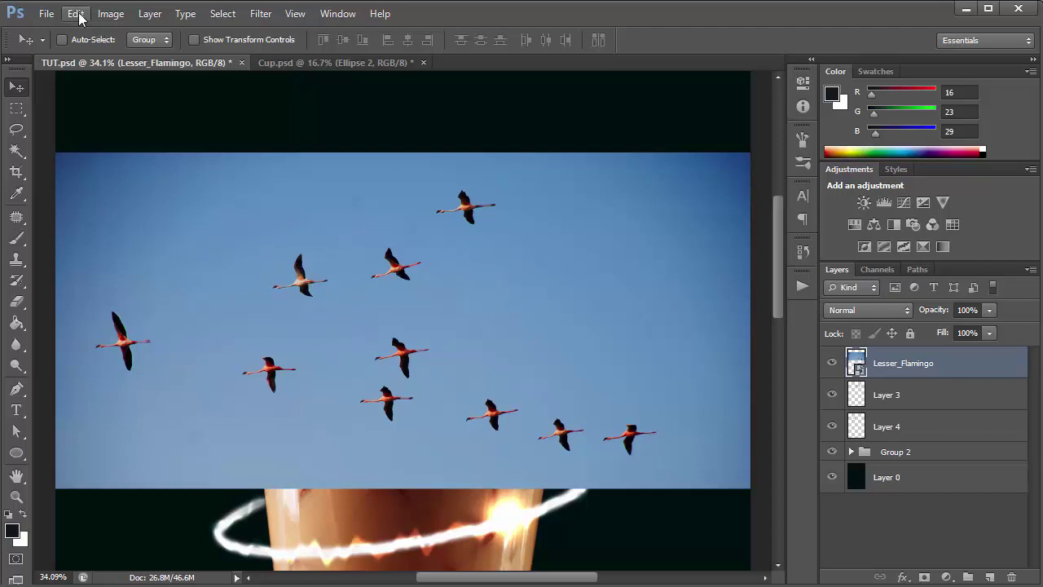
Rasterize the Lesser_Flamingo layer into a plain pixel layer.
{"action": "left_click", "coordinate": [122, 16]}
{"action": "mouse_move", "coordinate": [188, 55]}
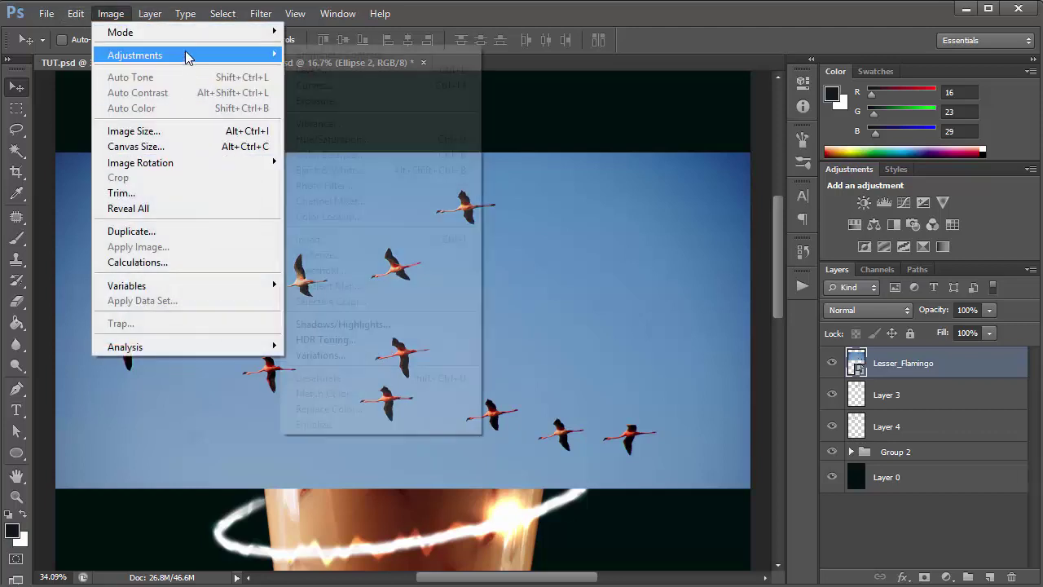
{"action": "left_click", "coordinate": [624, 366]}
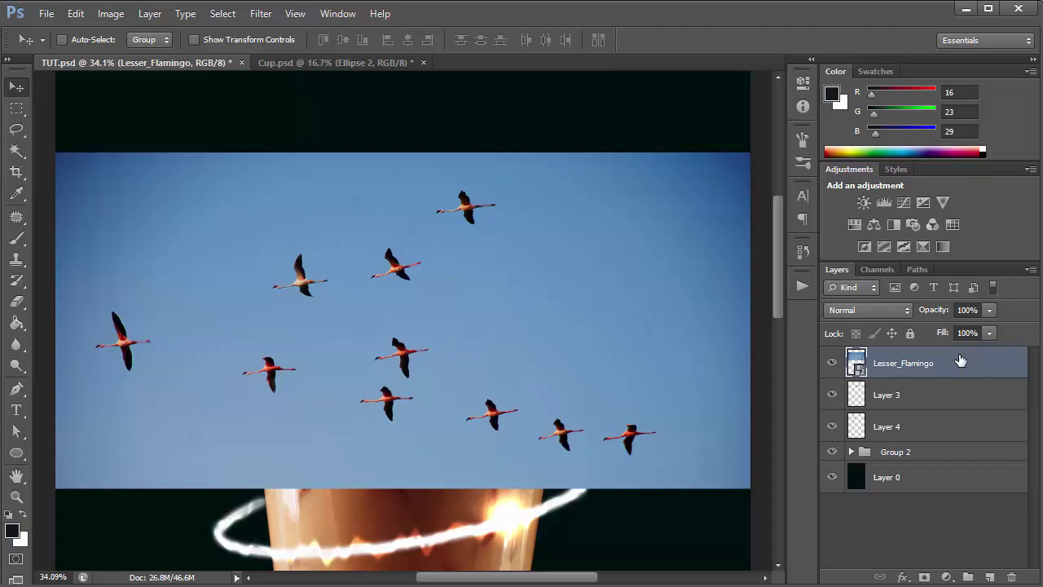
{"action": "right_click", "coordinate": [960, 360]}
{"action": "left_click", "coordinate": [866, 194]}
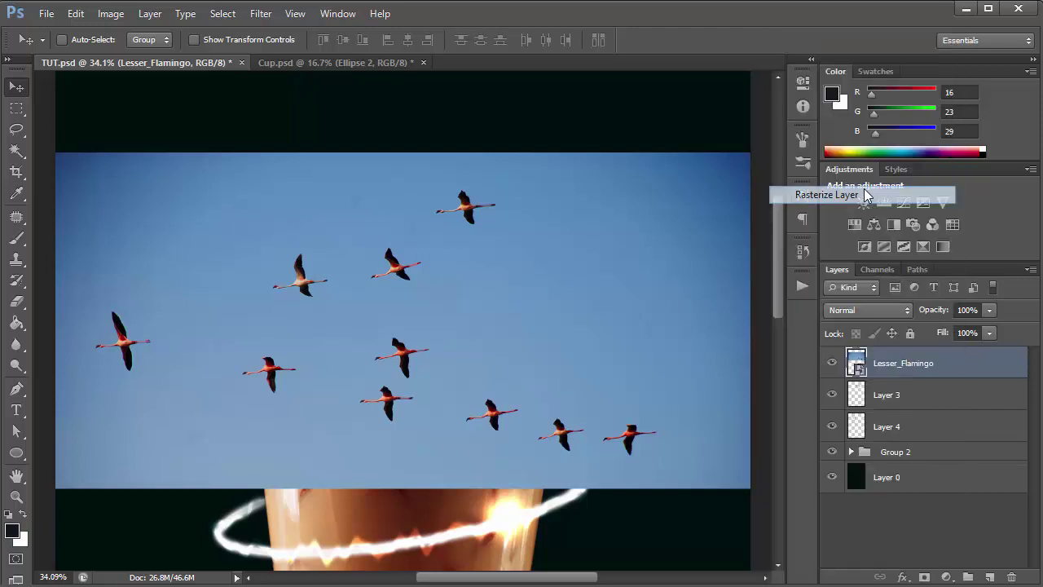
Desaturate the flamingo photo to greyscale.
{"action": "left_click", "coordinate": [111, 13]}
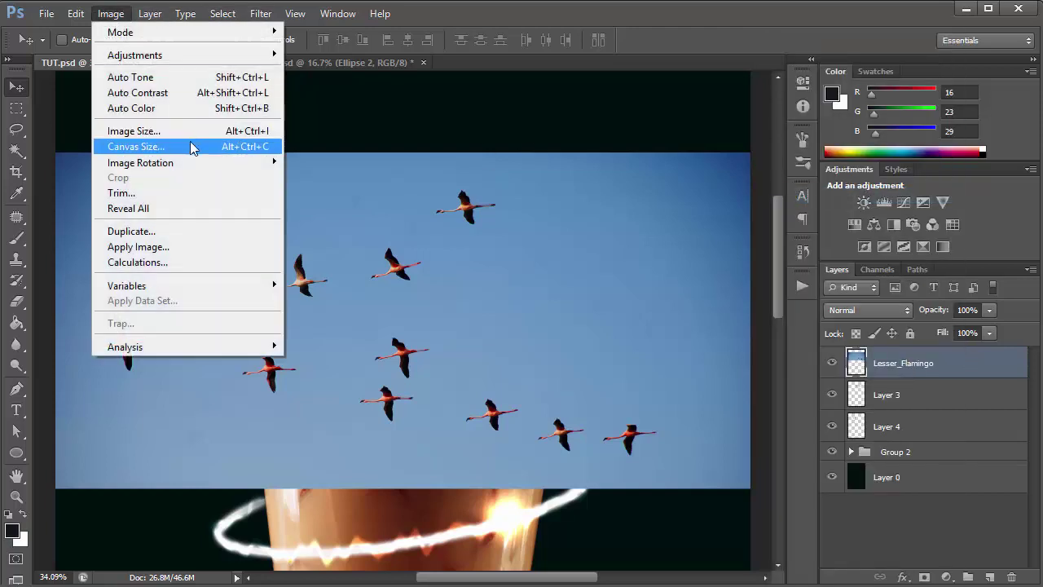
{"action": "mouse_move", "coordinate": [236, 54]}
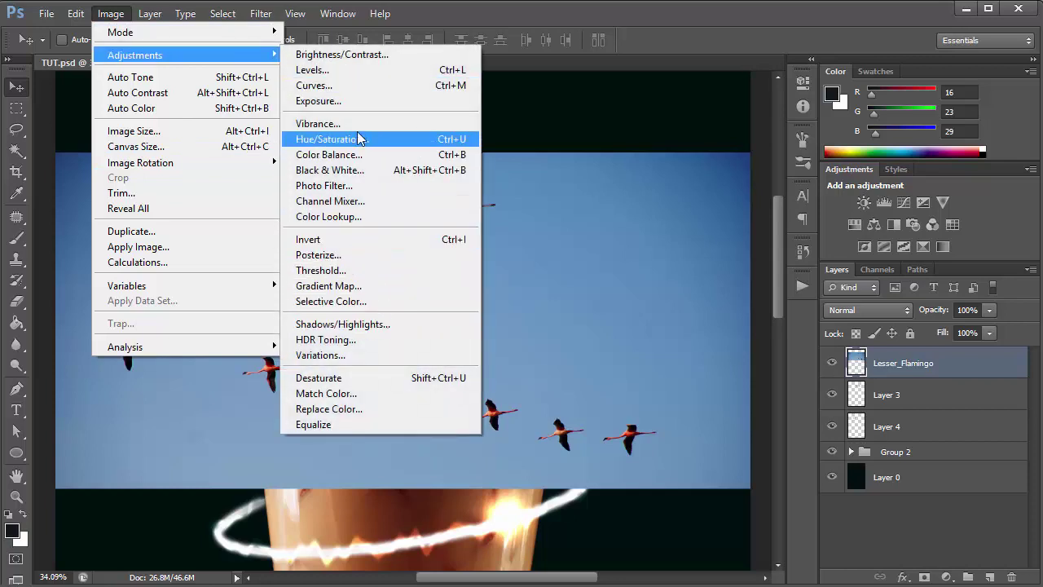
{"action": "left_click", "coordinate": [317, 378]}
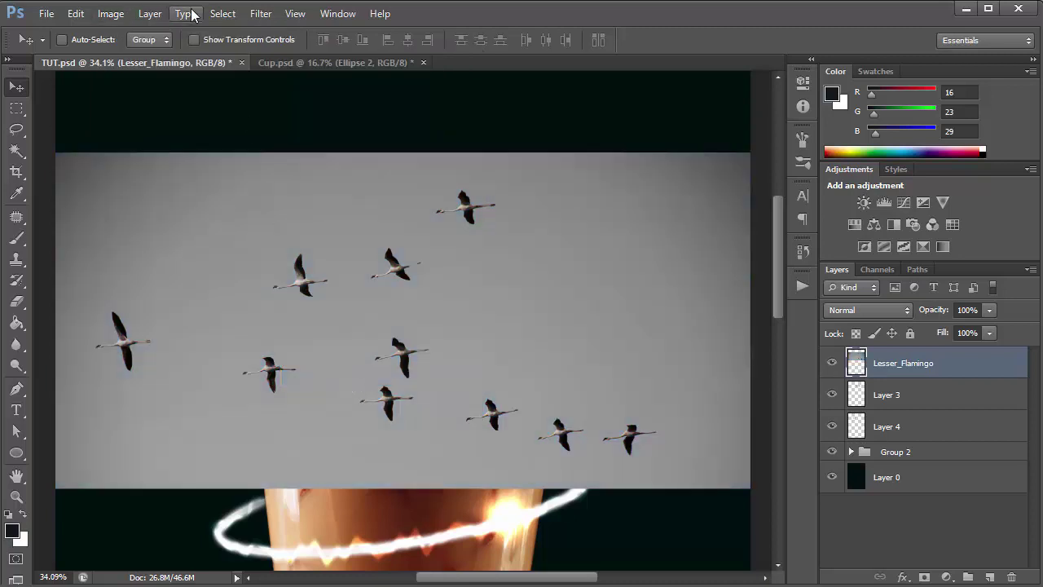
Try inverting the flamingo photo's tones, then undo the inversion.
{"action": "left_click", "coordinate": [111, 14]}
{"action": "mouse_move", "coordinate": [141, 57]}
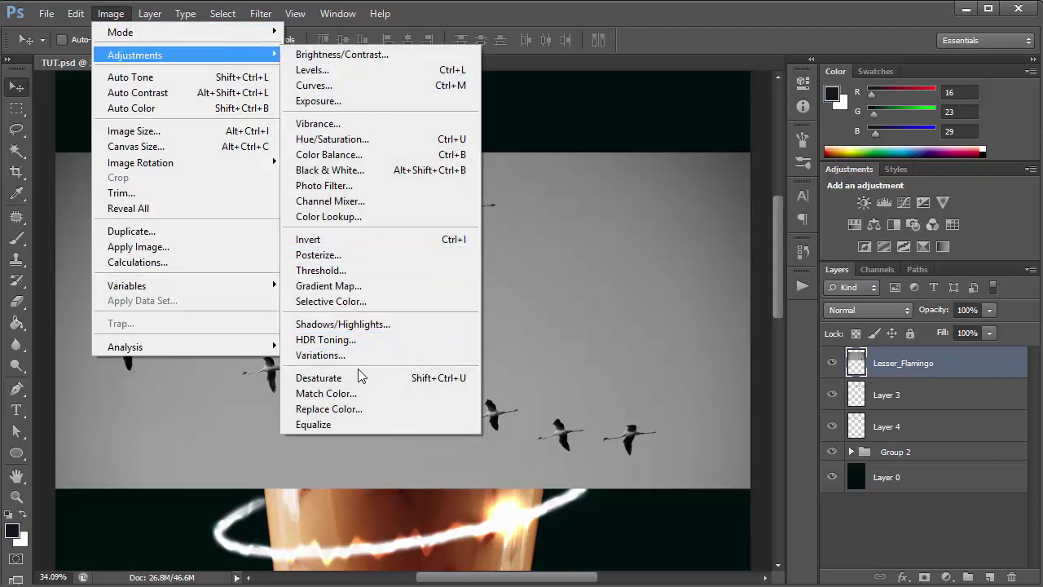
{"action": "left_click", "coordinate": [348, 240]}
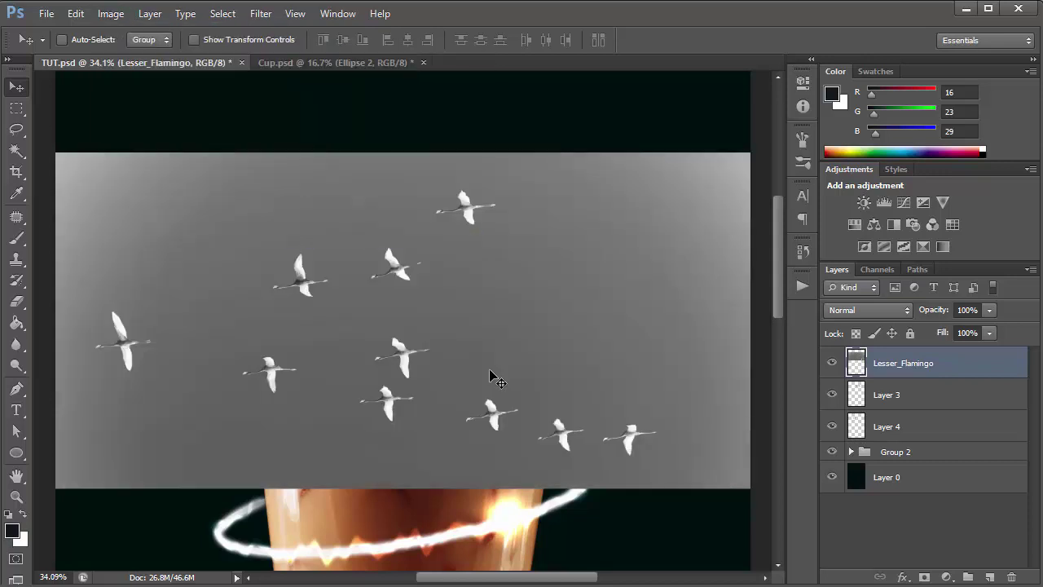
{"action": "key", "text": "ctrl+z"}
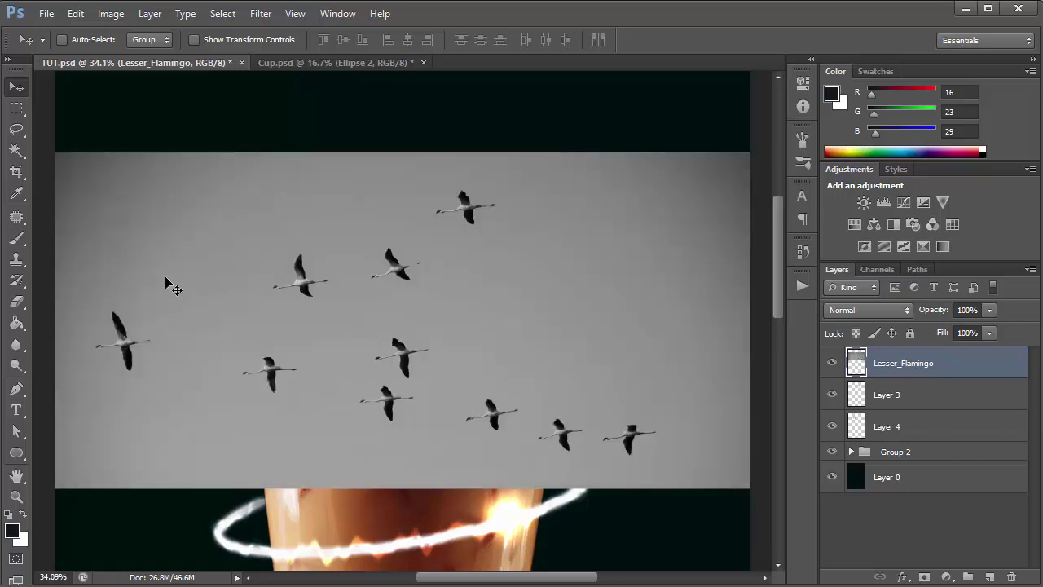
Select the grey sky with the Magic Wand, delete it and deselect.
{"action": "left_click", "coordinate": [17, 149]}
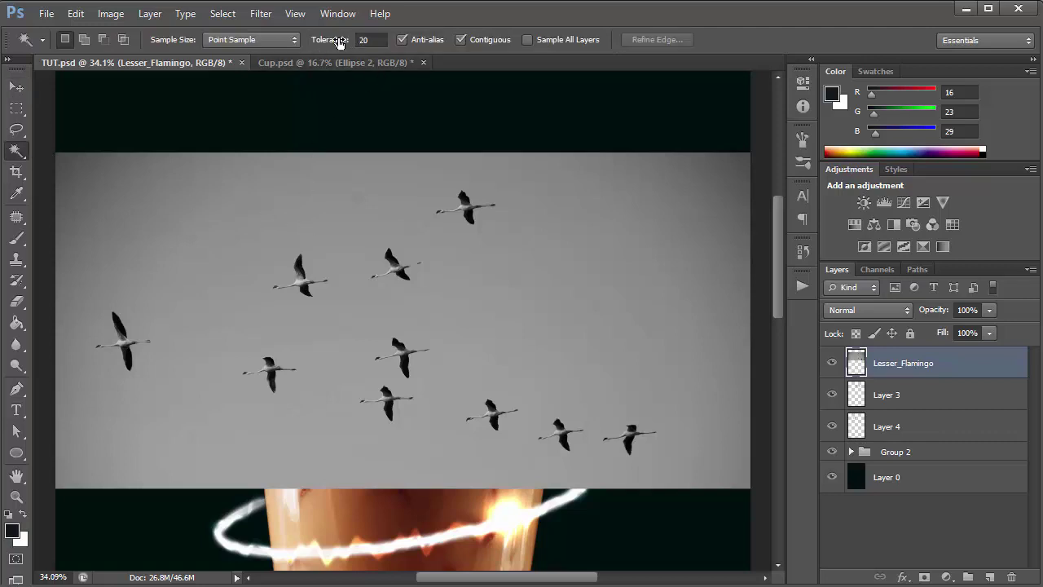
{"action": "left_click", "coordinate": [267, 213]}
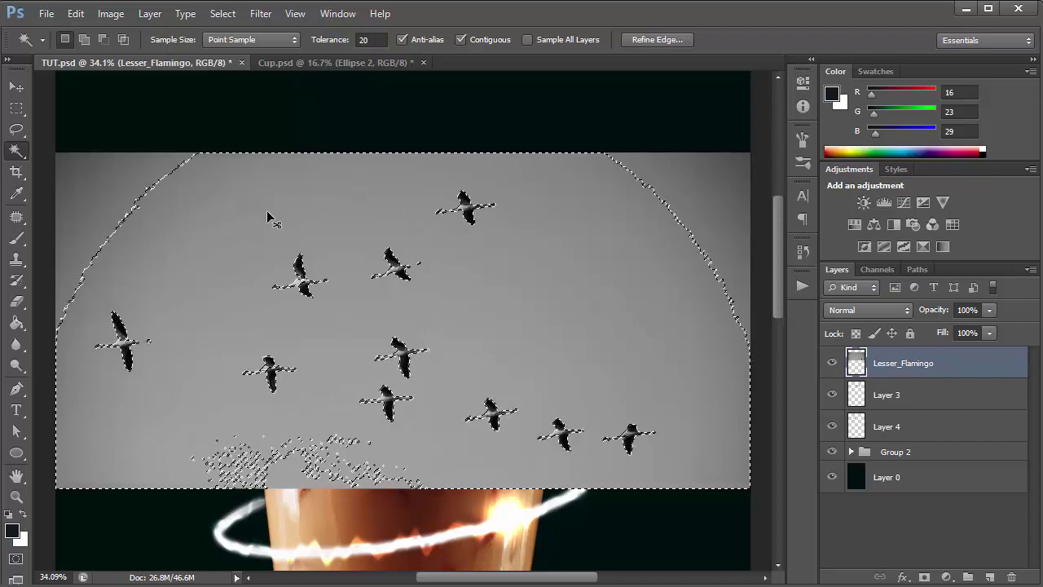
{"action": "key", "text": "ctrl+shift+i"}
{"action": "key", "text": "Delete"}
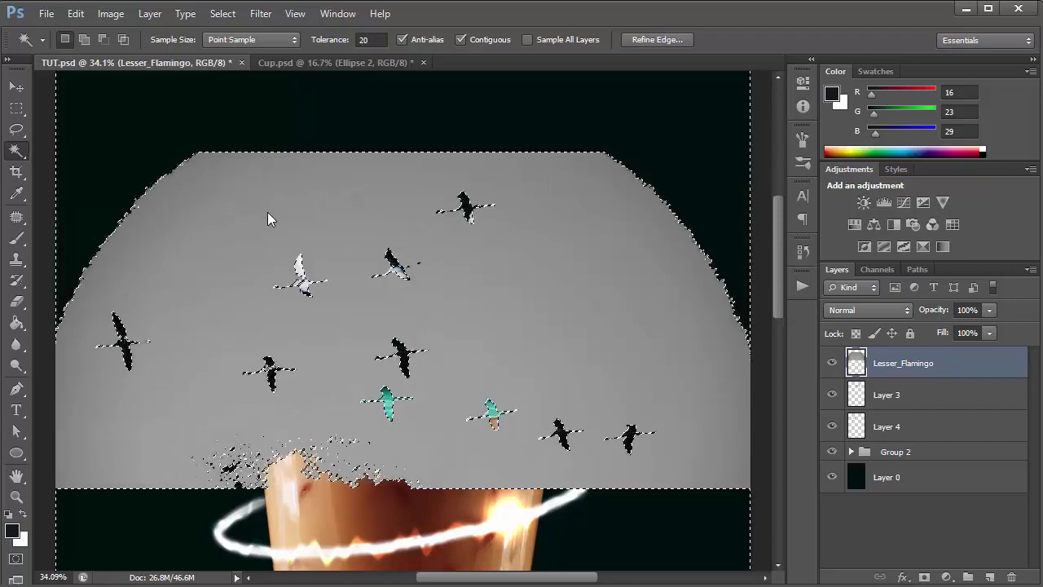
{"action": "key", "text": "ctrl+z"}
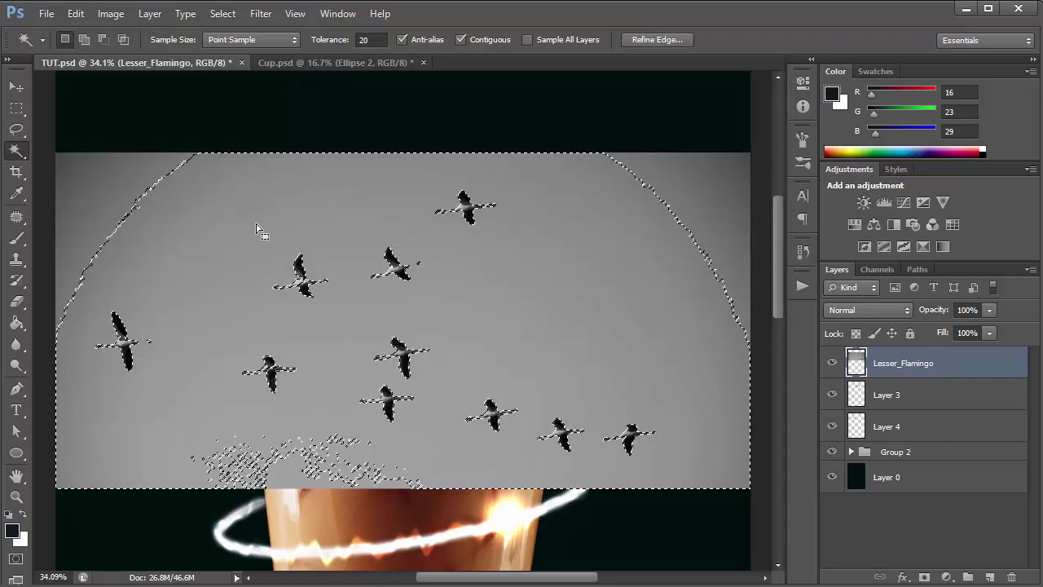
{"action": "key", "text": "Delete"}
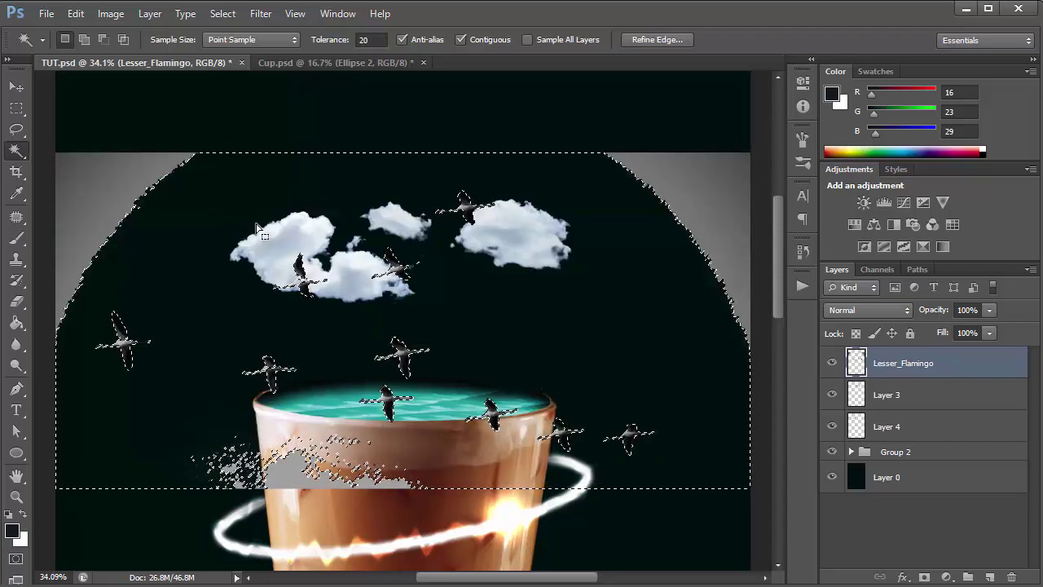
{"action": "key", "text": "ctrl+d"}
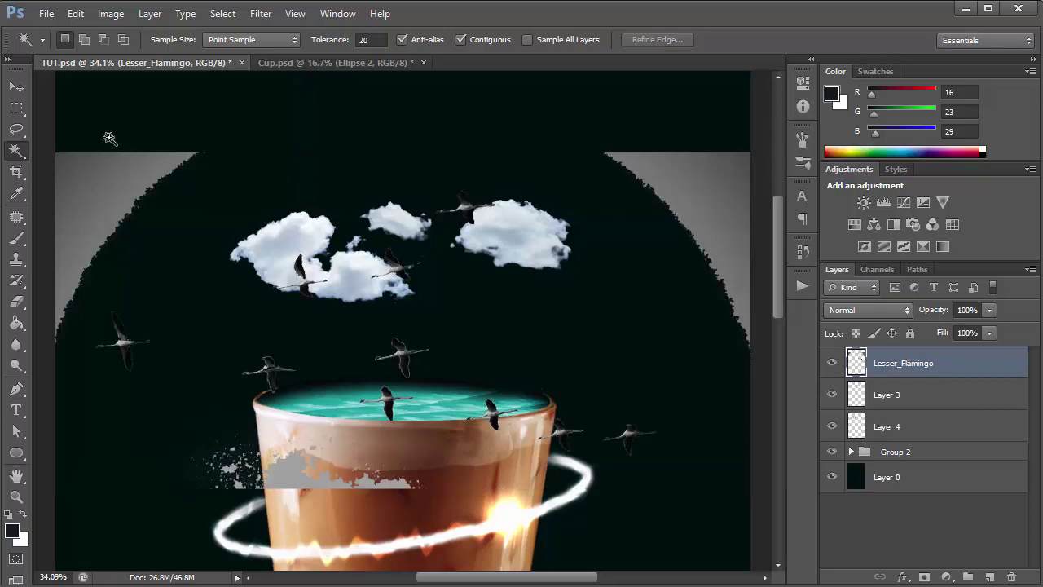
Erase the leftover grey at the top corners and the strip beside the cup.
{"action": "left_click", "coordinate": [24, 324]}
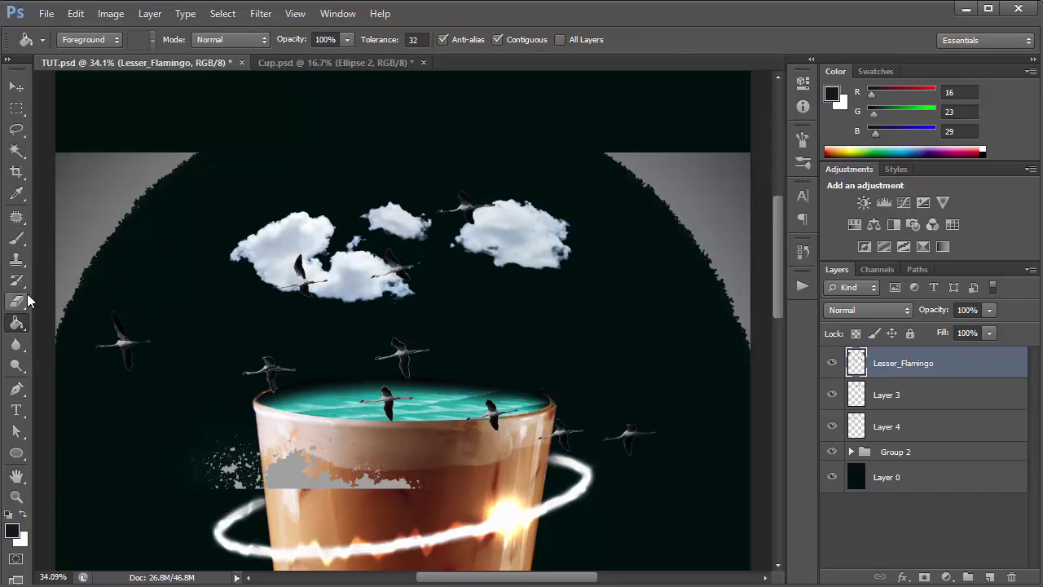
{"action": "left_click", "coordinate": [16, 302]}
{"action": "mouse_move", "coordinate": [253, 152]}
{"action": "left_mouse_down"}
{"action": "mouse_move", "coordinate": [229, 138]}
{"action": "mouse_move", "coordinate": [117, 175]}
{"action": "mouse_move", "coordinate": [107, 158]}
{"action": "mouse_move", "coordinate": [41, 254]}
{"action": "mouse_move", "coordinate": [76, 184]}
{"action": "mouse_move", "coordinate": [129, 159]}
{"action": "mouse_move", "coordinate": [137, 172]}
{"action": "mouse_move", "coordinate": [34, 321]}
{"action": "mouse_move", "coordinate": [51, 298]}
{"action": "left_mouse_up"}
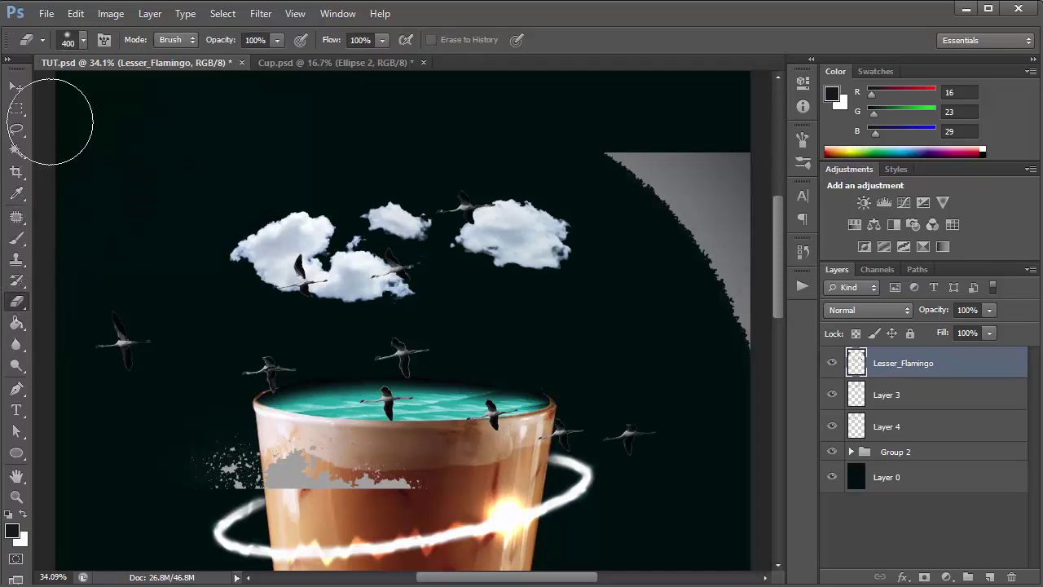
{"action": "mouse_move", "coordinate": [608, 51]}
{"action": "left_mouse_down"}
{"action": "mouse_move", "coordinate": [614, 95]}
{"action": "mouse_move", "coordinate": [656, 136]}
{"action": "mouse_move", "coordinate": [667, 164]}
{"action": "mouse_move", "coordinate": [660, 187]}
{"action": "mouse_move", "coordinate": [755, 348]}
{"action": "mouse_move", "coordinate": [719, 216]}
{"action": "mouse_move", "coordinate": [752, 163]}
{"action": "left_mouse_up"}
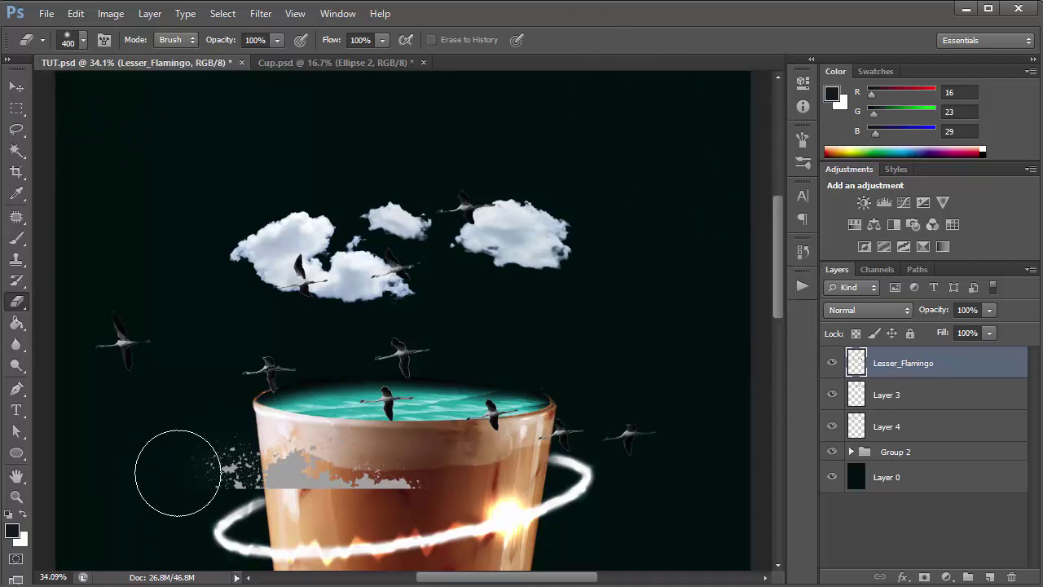
{"action": "mouse_move", "coordinate": [182, 465]}
{"action": "left_mouse_down"}
{"action": "mouse_move", "coordinate": [337, 493]}
{"action": "mouse_move", "coordinate": [389, 480]}
{"action": "mouse_move", "coordinate": [310, 468]}
{"action": "mouse_move", "coordinate": [366, 479]}
{"action": "left_mouse_up"}
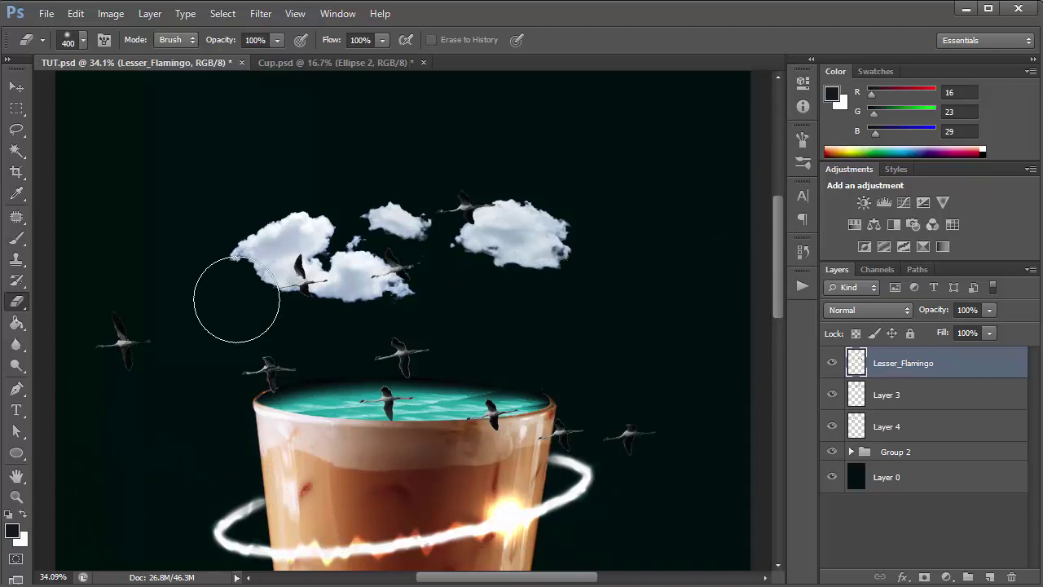
{"action": "left_click", "coordinate": [12, 93]}
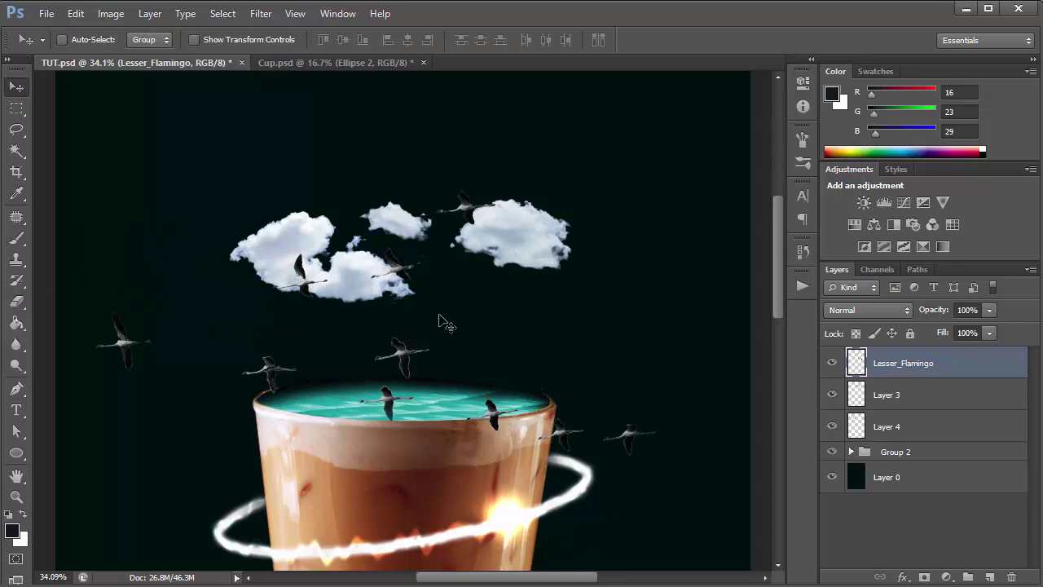
Shrink the flamingo flock, rotate it slightly counterclockwise and squash it vertically.
{"action": "key", "text": "ctrl+t"}
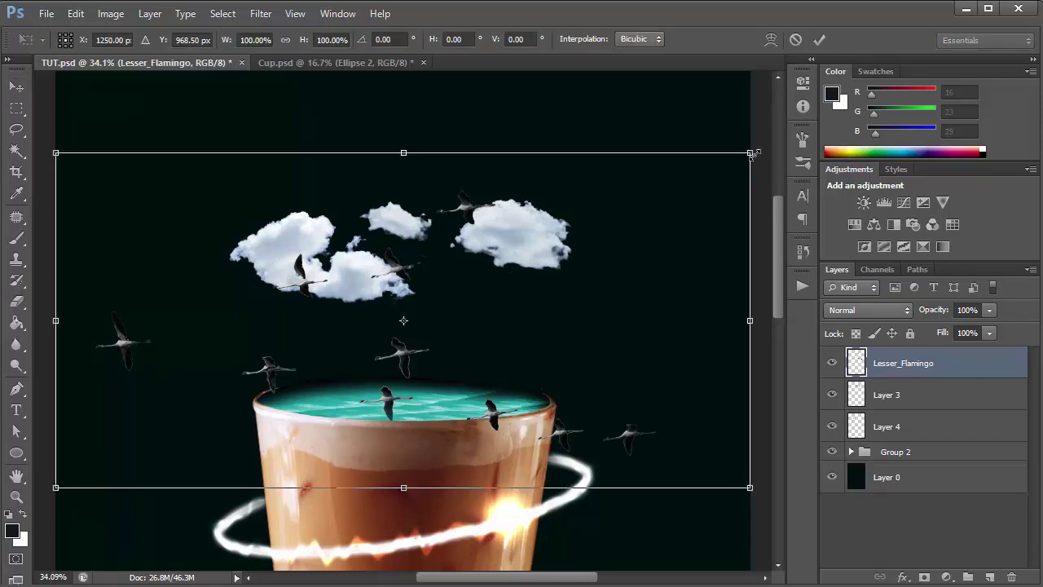
{"action": "left_click_drag", "start_coordinate": [751, 151], "coordinate": [559, 273]}
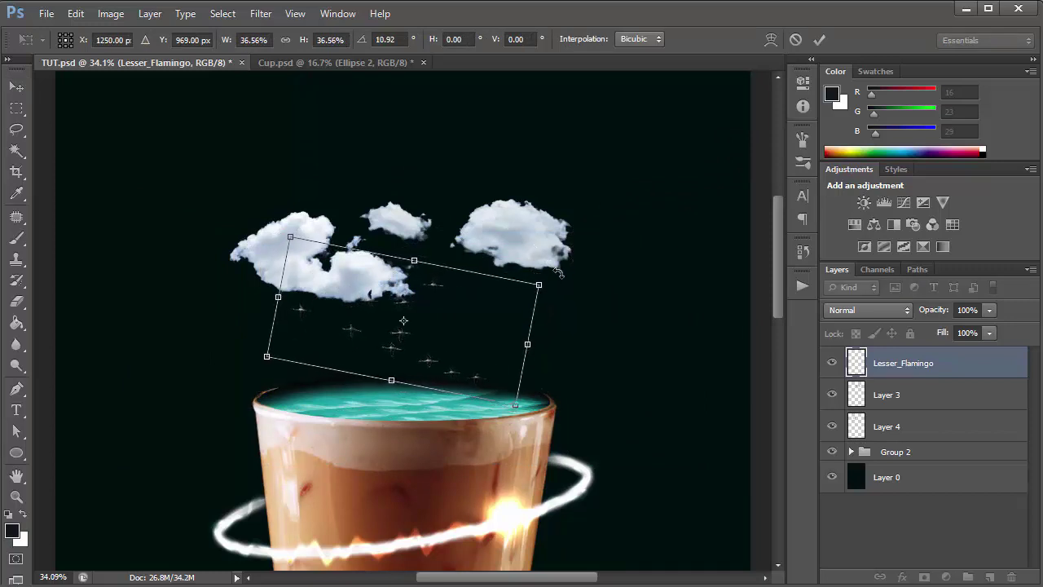
{"action": "key", "text": "Return"}
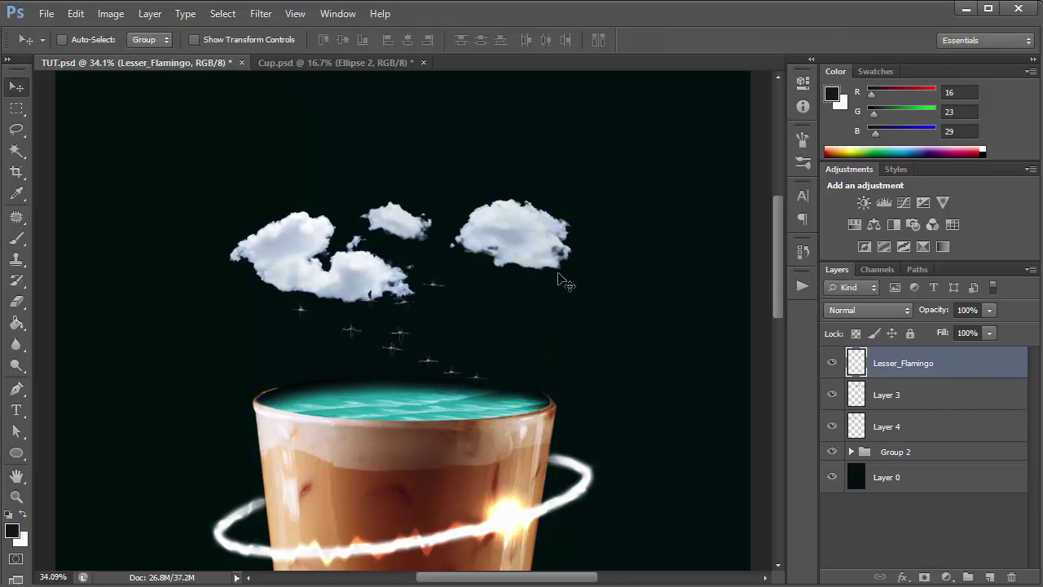
{"action": "key", "text": "ctrl+t"}
{"action": "left_click_drag", "start_coordinate": [558, 225], "coordinate": [556, 208]}
{"action": "left_click_drag", "start_coordinate": [395, 237], "coordinate": [396, 265]}
{"action": "left_click_drag", "start_coordinate": [527, 250], "coordinate": [488, 280]}
{"action": "key", "text": "Return"}
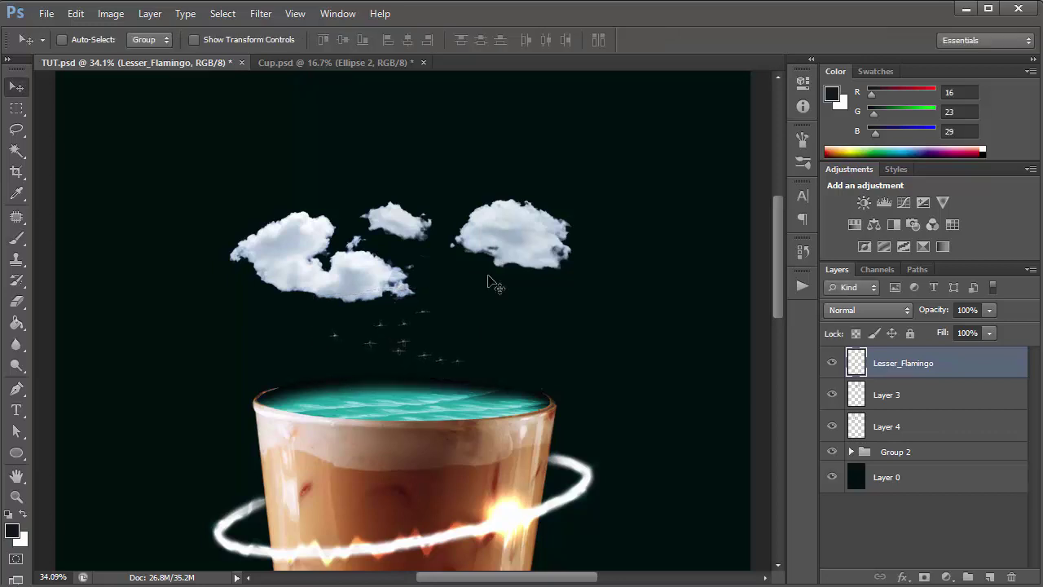
Enlarge the tiny birds slightly, nudge them down and fit the document in view.
{"action": "key", "text": "ctrl+t"}
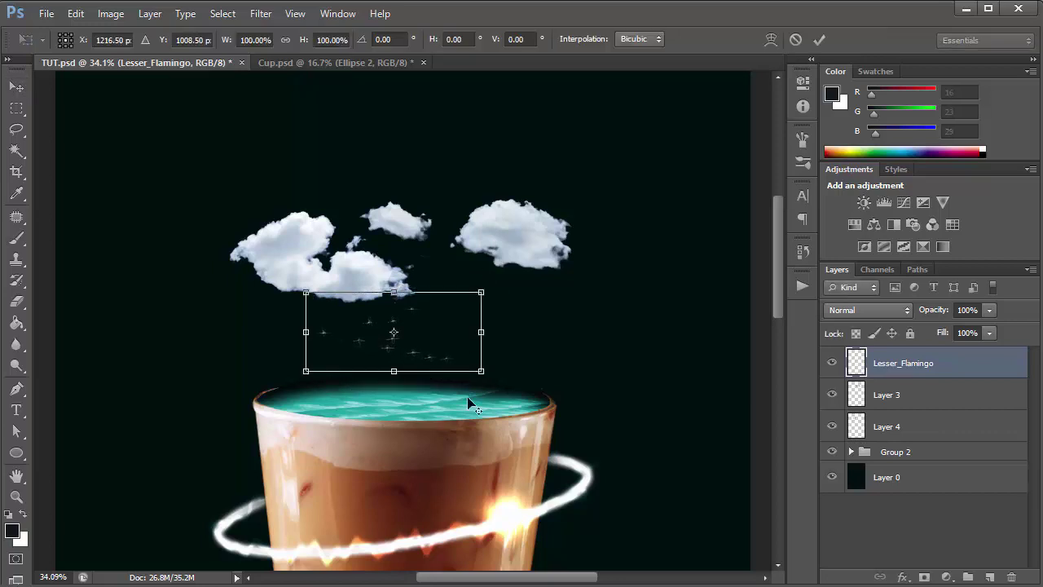
{"action": "left_click_drag", "start_coordinate": [486, 375], "coordinate": [498, 381]}
{"action": "key", "text": "Return"}
{"action": "key", "text": "shift+Down"}
{"action": "key", "text": "shift+Down"}
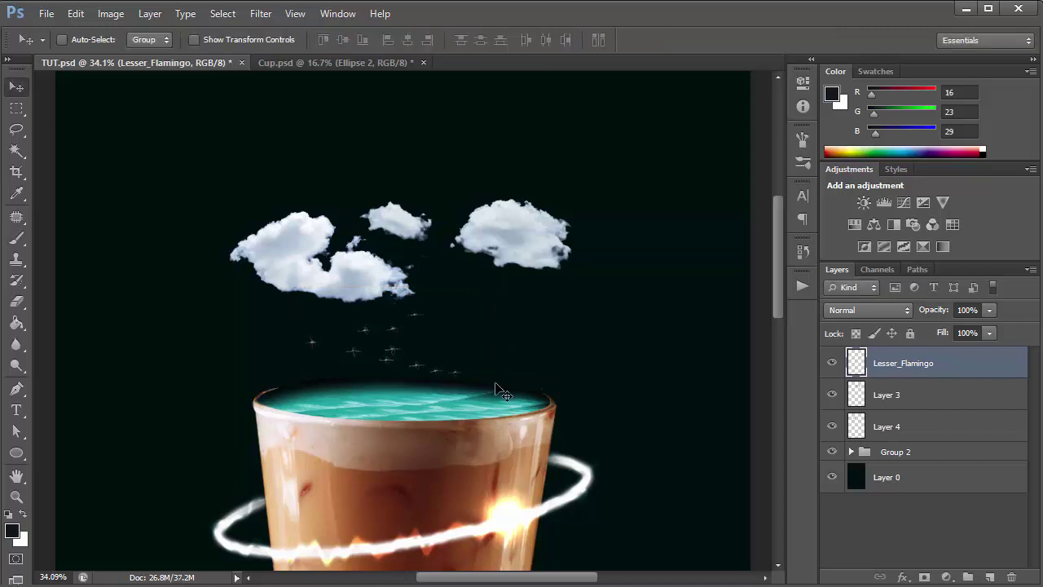
{"action": "key", "text": "ctrl+0"}
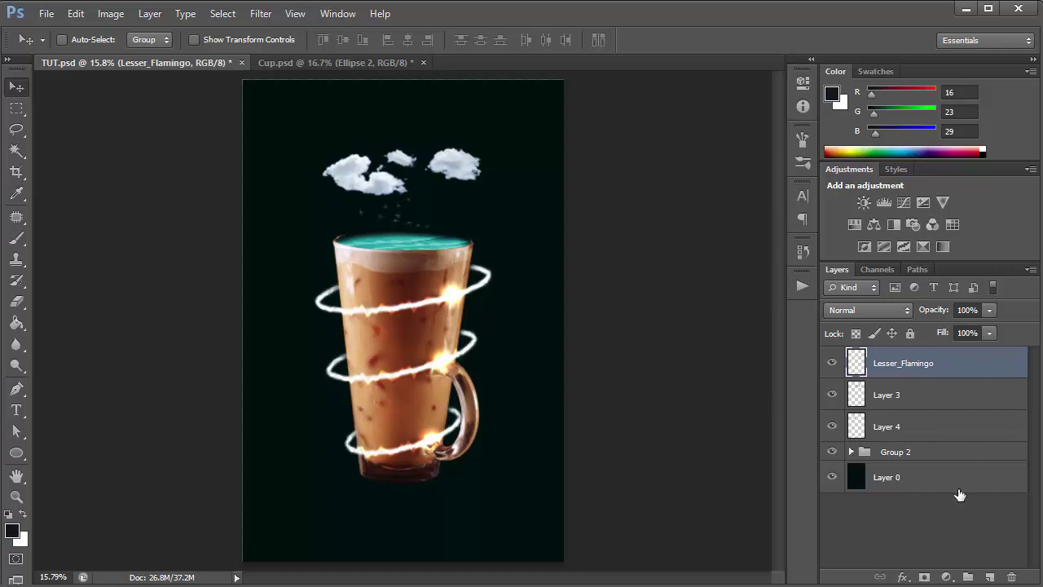
Nudge the bird, ring, cloud and cup layers down together.
{"action": "left_click", "coordinate": [948, 455], "text": "shift"}
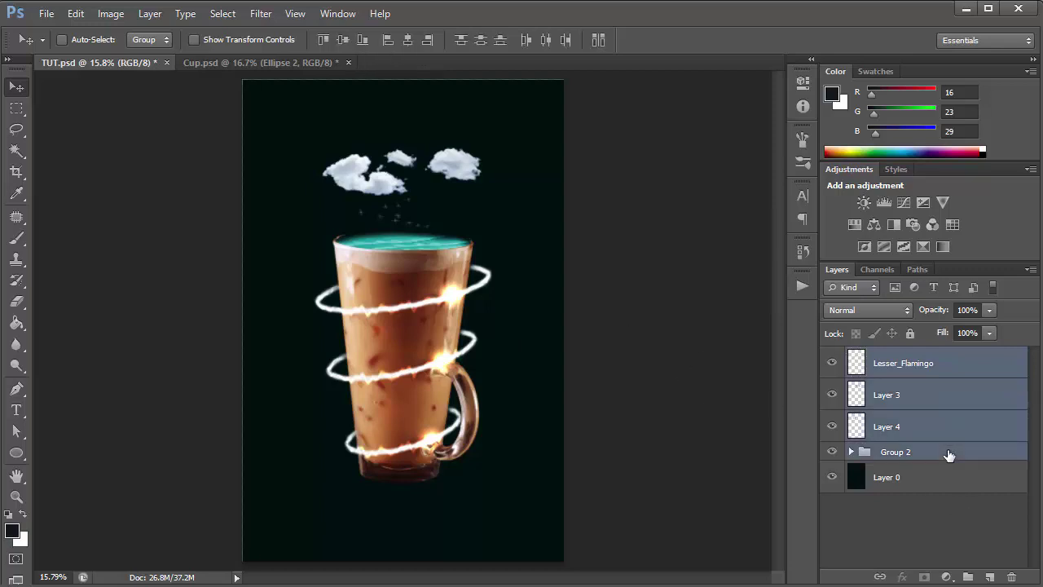
{"action": "key", "text": "shift+Down"}
{"action": "key", "text": "shift+Down"}
{"action": "key", "text": "shift+Down"}
{"action": "key", "text": "shift+Down"}
{"action": "key", "text": "shift+Down"}
{"action": "key", "text": "shift+Down"}
{"action": "key", "text": "shift+Down"}
{"action": "key", "text": "shift+Down"}
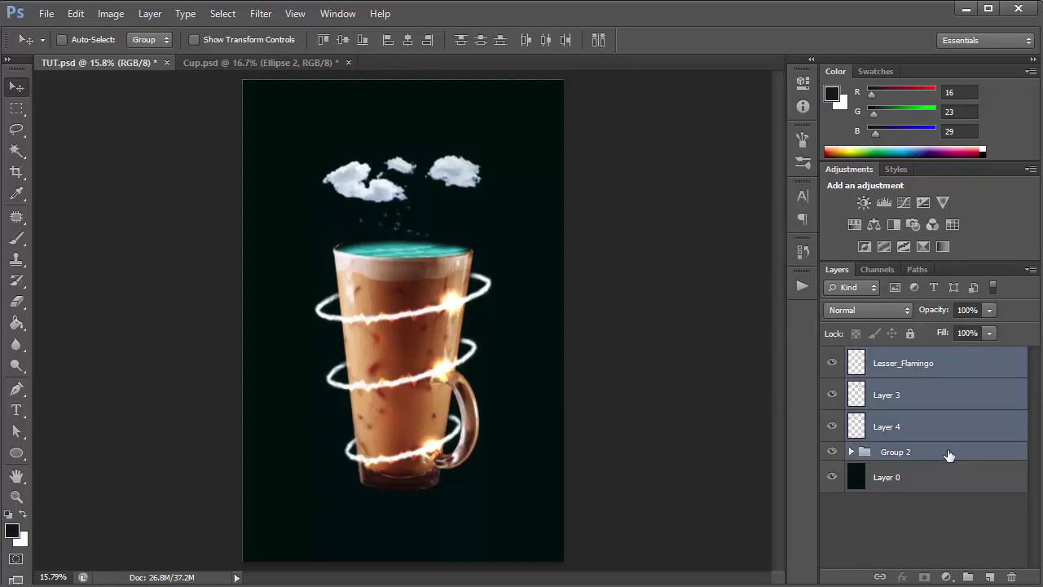
{"action": "key", "text": "shift+Down"}
{"action": "key", "text": "shift+Down"}
{"action": "key", "text": "shift+Down"}
{"action": "key", "text": "shift+Down"}
{"action": "key", "text": "shift+Down"}
{"action": "key", "text": "shift+Down"}
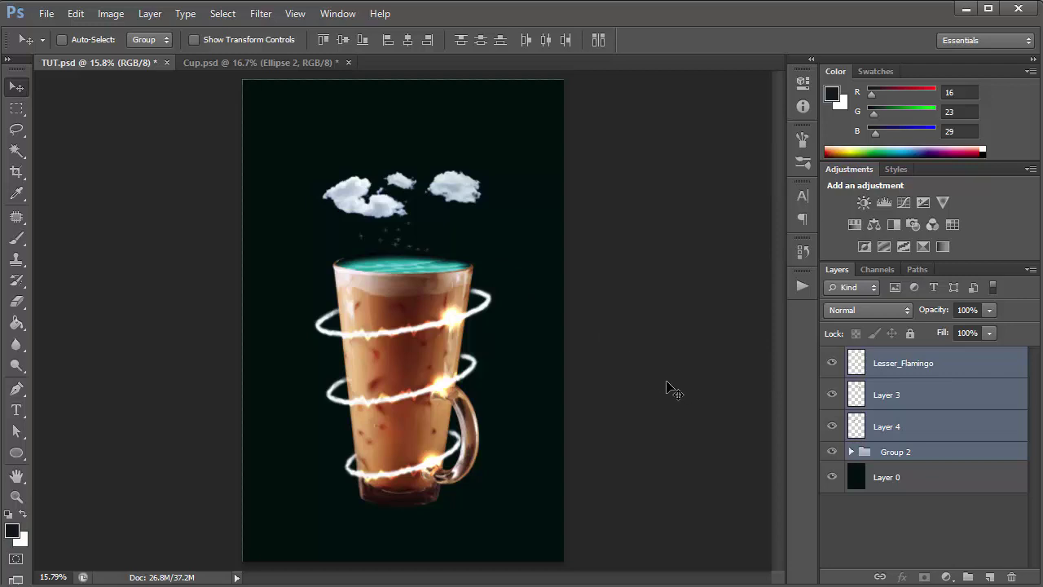
{"action": "left_click", "coordinate": [917, 506]}
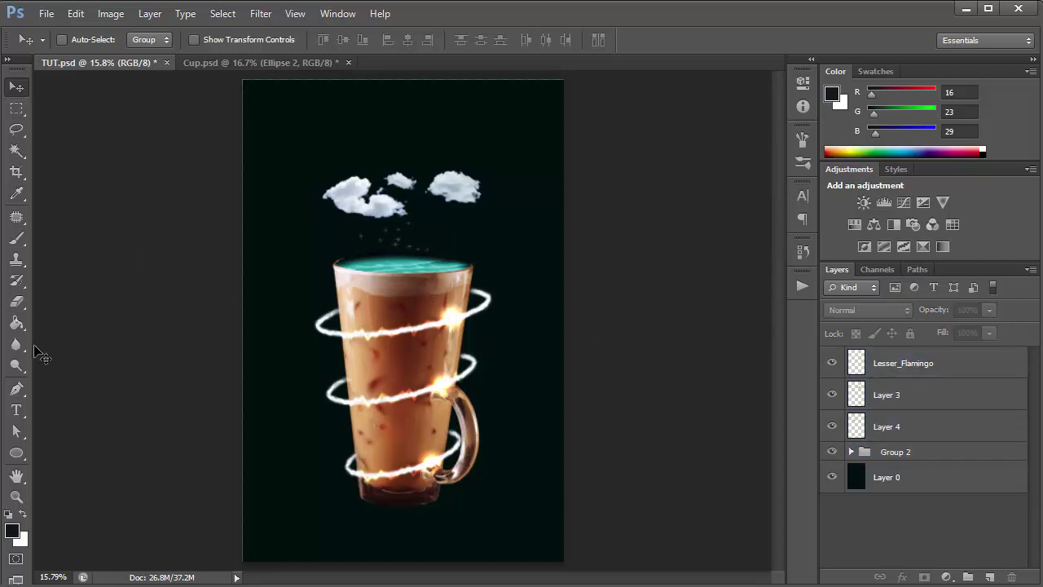
Add a light grey, underlined 'STORY CUP' title above the clouds.
{"action": "left_click", "coordinate": [18, 412]}
{"action": "left_click", "coordinate": [355, 121]}
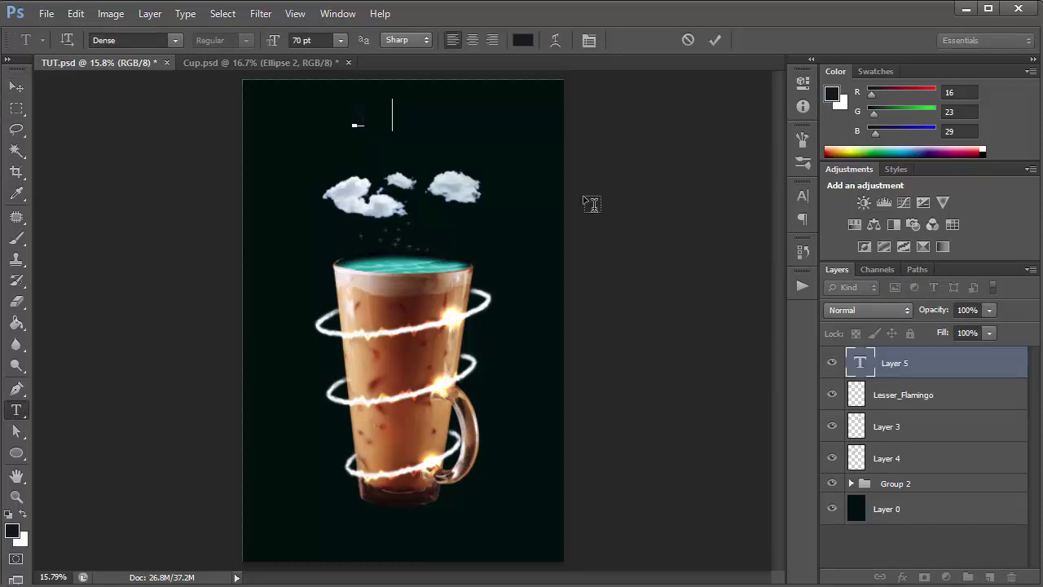
{"action": "type", "text": "e"}
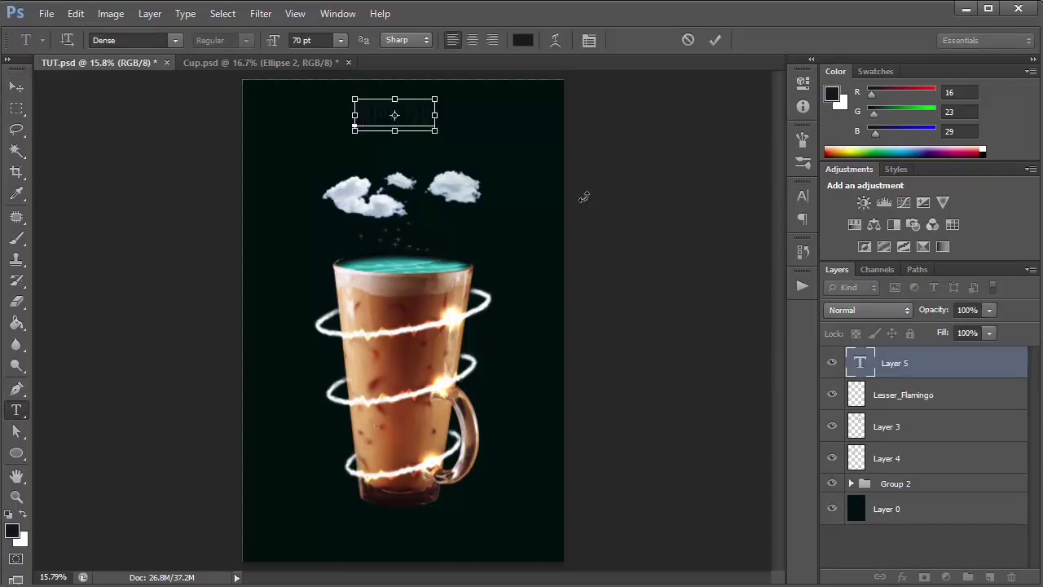
{"action": "key", "text": "ctrl+a"}
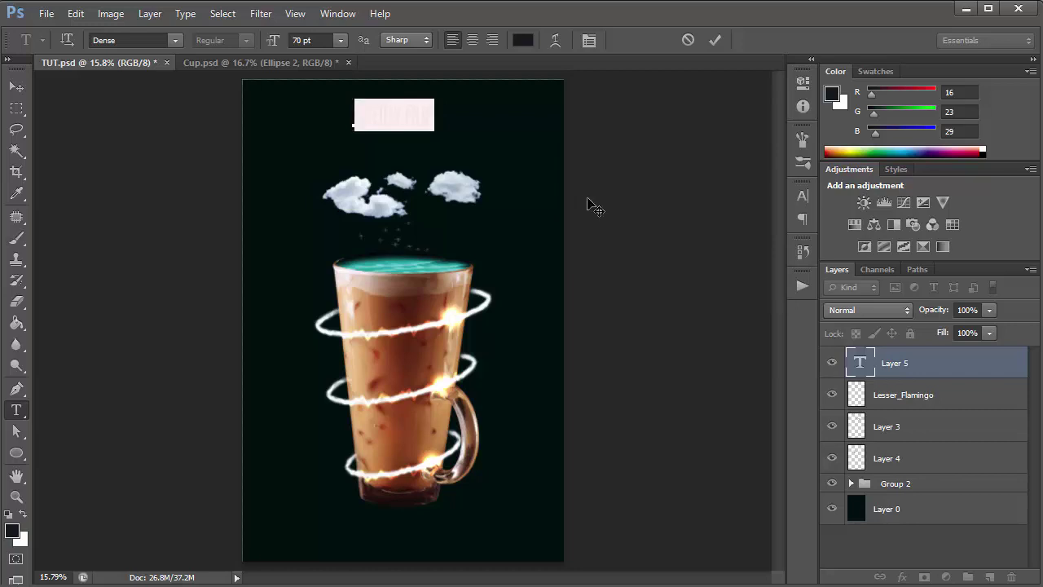
{"action": "left_click", "coordinate": [801, 196]}
{"action": "left_click", "coordinate": [753, 287]}
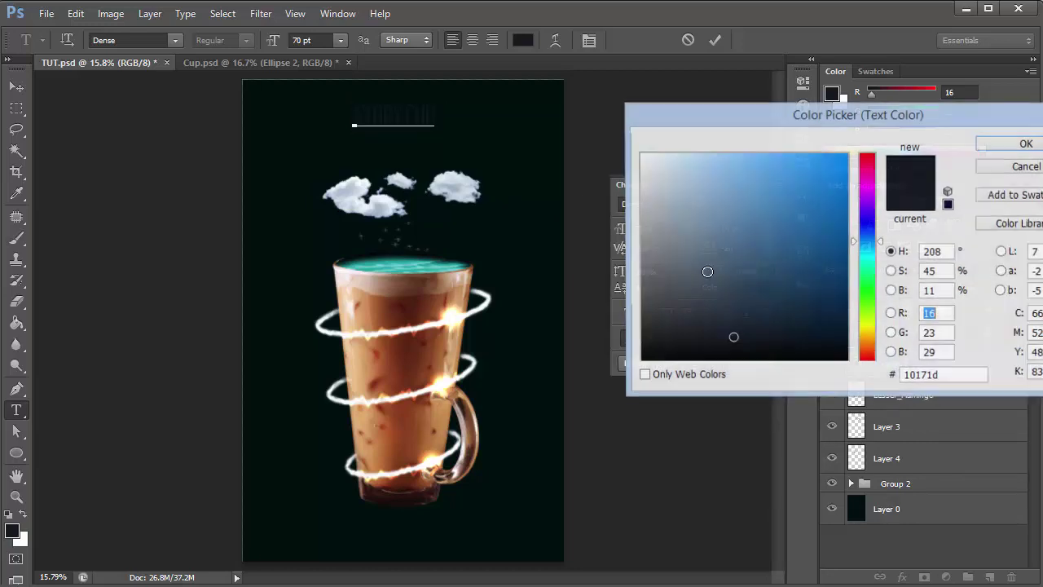
{"action": "left_click_drag", "start_coordinate": [656, 165], "coordinate": [612, 175]}
{"action": "left_click", "coordinate": [1031, 144]}
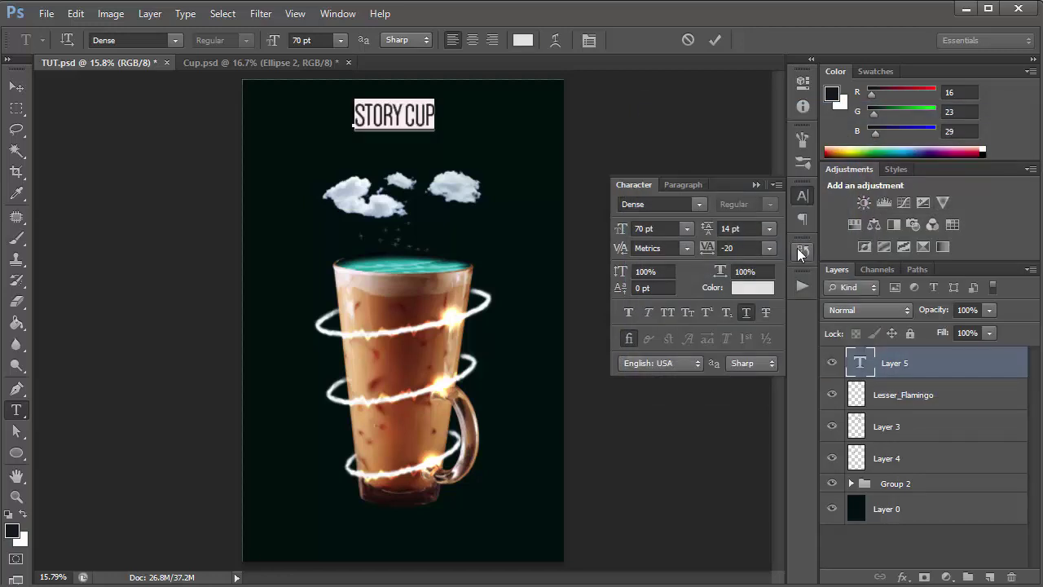
{"action": "left_click", "coordinate": [628, 312]}
{"action": "left_click", "coordinate": [744, 311]}
{"action": "left_click", "coordinate": [16, 85]}
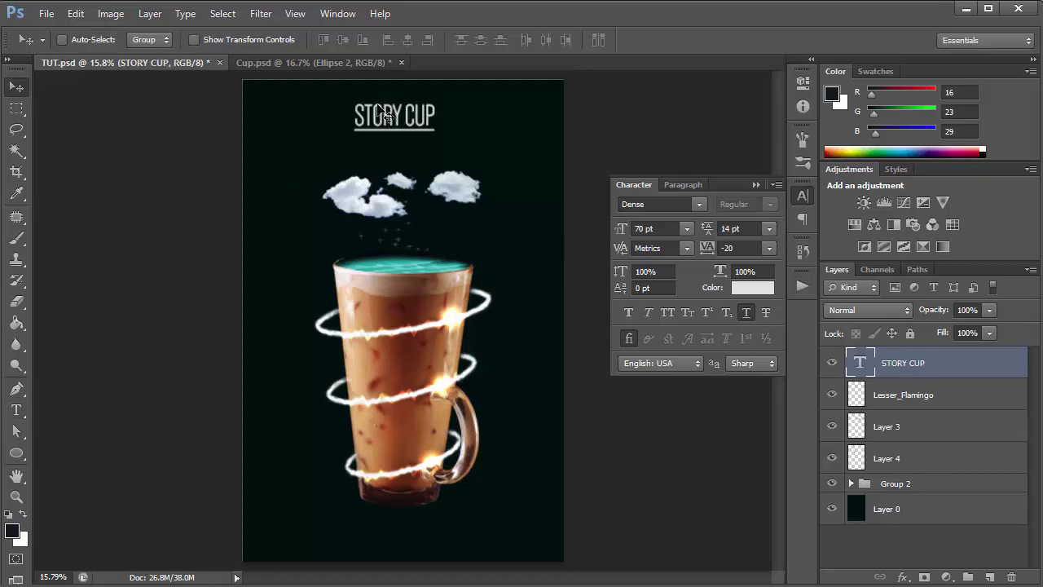
Centre STORY CUP horizontally on the canvas, nudge it lower, then select Lesser_Flamingo.
{"action": "key", "text": "ctrl+a"}
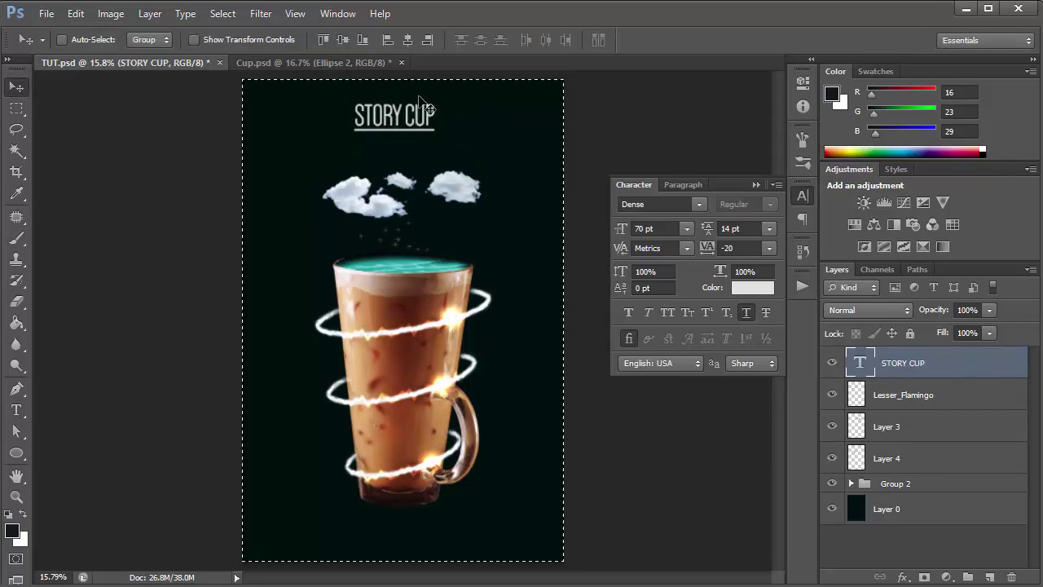
{"action": "left_click", "coordinate": [407, 41]}
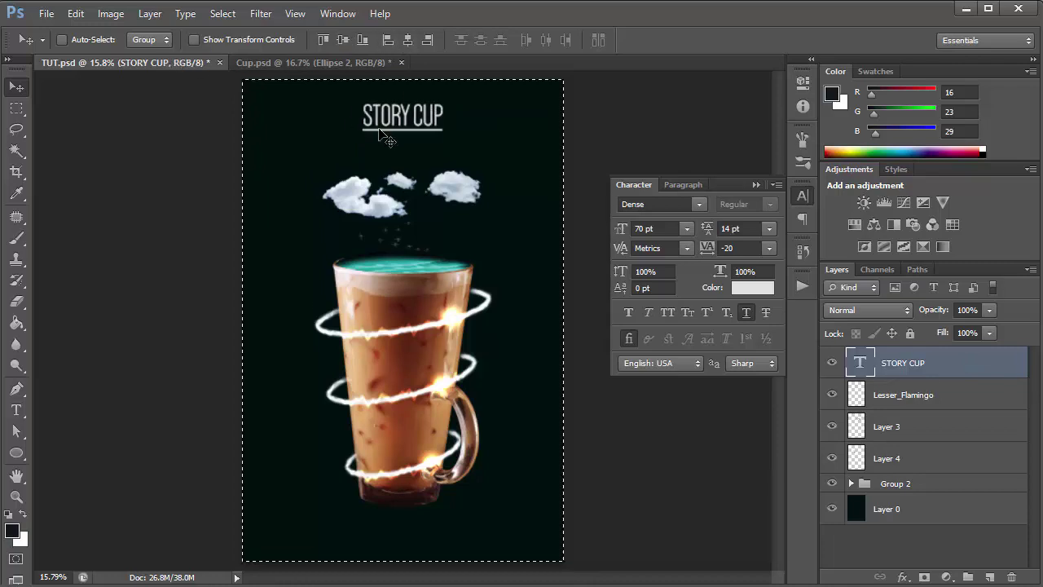
{"action": "key", "text": "ctrl+d"}
{"action": "key", "text": "shift+Down"}
{"action": "key", "text": "shift+Down"}
{"action": "key", "text": "shift+Down"}
{"action": "key", "text": "shift+Down"}
{"action": "key", "text": "shift+Down"}
{"action": "key", "text": "shift+Down"}
{"action": "key", "text": "shift+Down"}
{"action": "key", "text": "shift+Down"}
{"action": "key", "text": "shift+Down"}
{"action": "key", "text": "shift+Down"}
{"action": "key", "text": "shift+Down"}
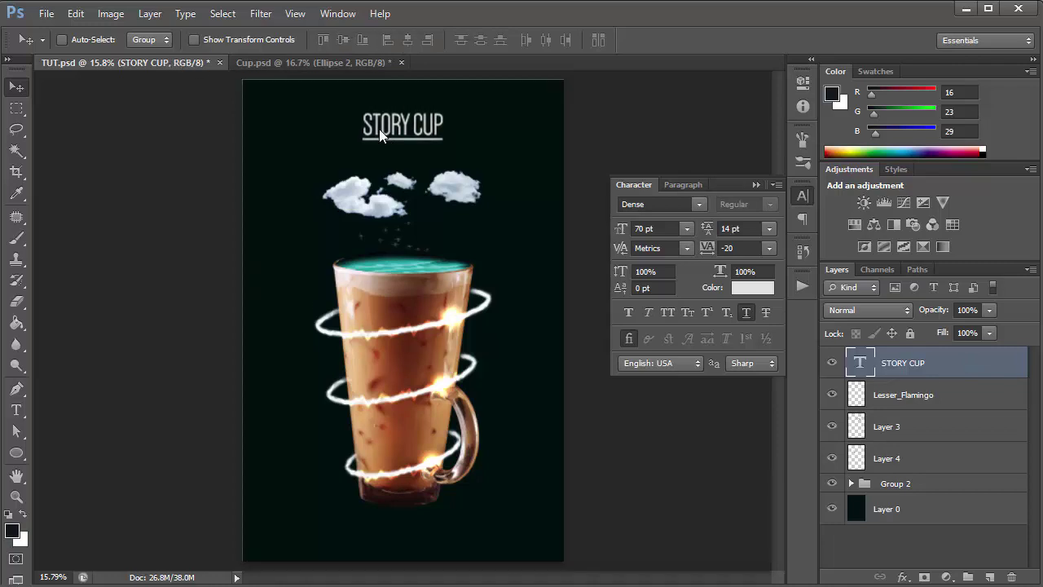
{"action": "key", "text": "shift+Down"}
{"action": "key", "text": "shift+Down"}
{"action": "key", "text": "shift+Down"}
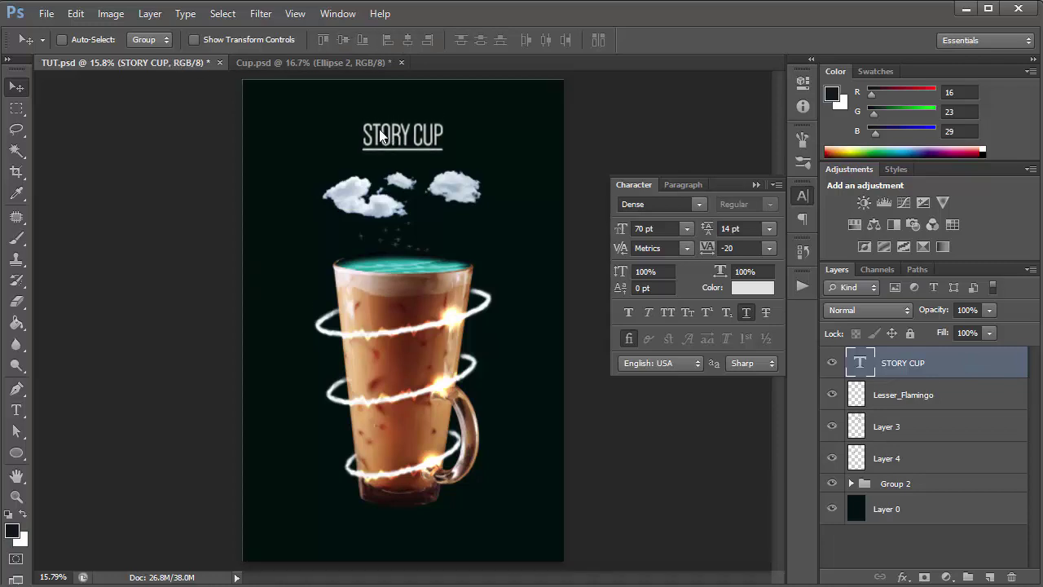
{"action": "left_click", "coordinate": [756, 186]}
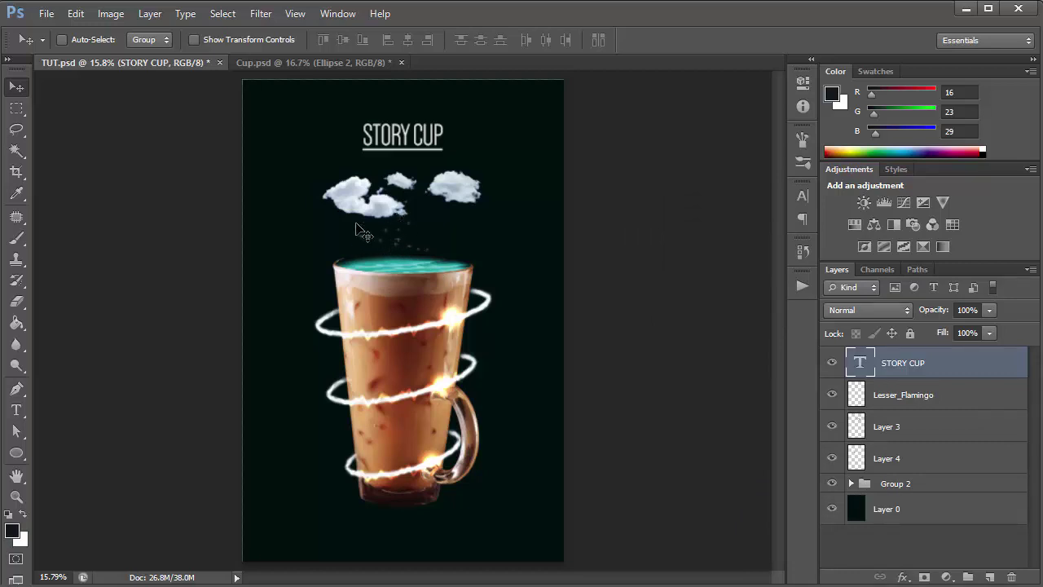
{"action": "left_click", "coordinate": [953, 402]}
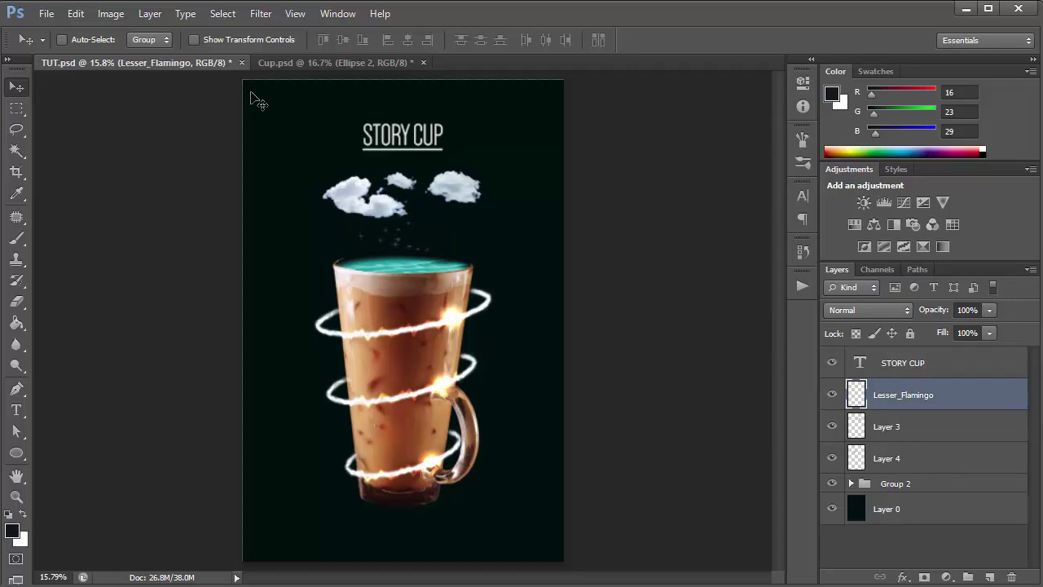
{"action": "scroll", "coordinate": [390, 244], "scroll_direction": "up", "scroll_amount": 5}
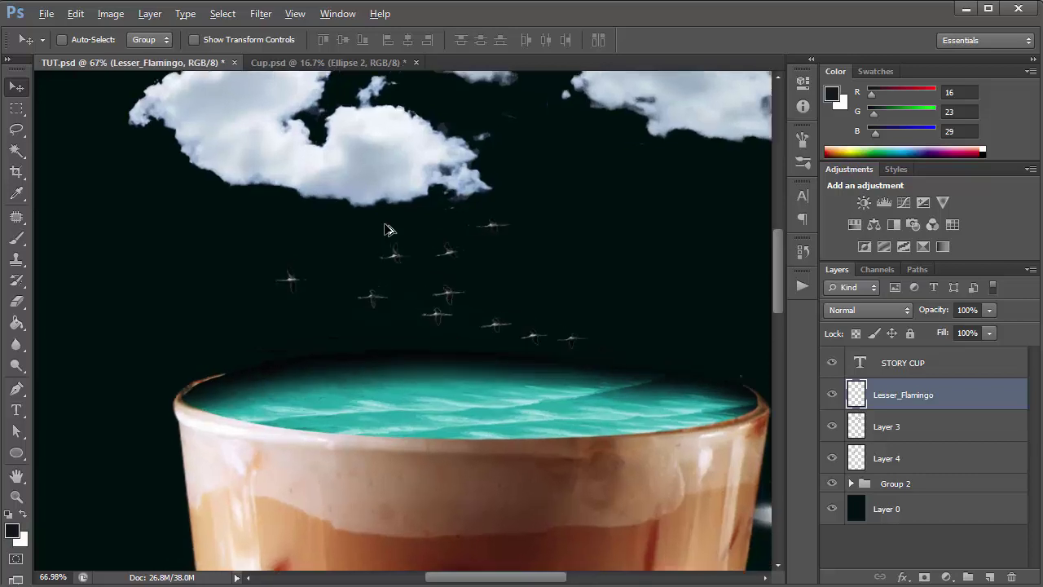
Invert the Lesser_Flamingo layer so the tiny birds turn white, then fit the poster on screen.
{"action": "left_click", "coordinate": [110, 14]}
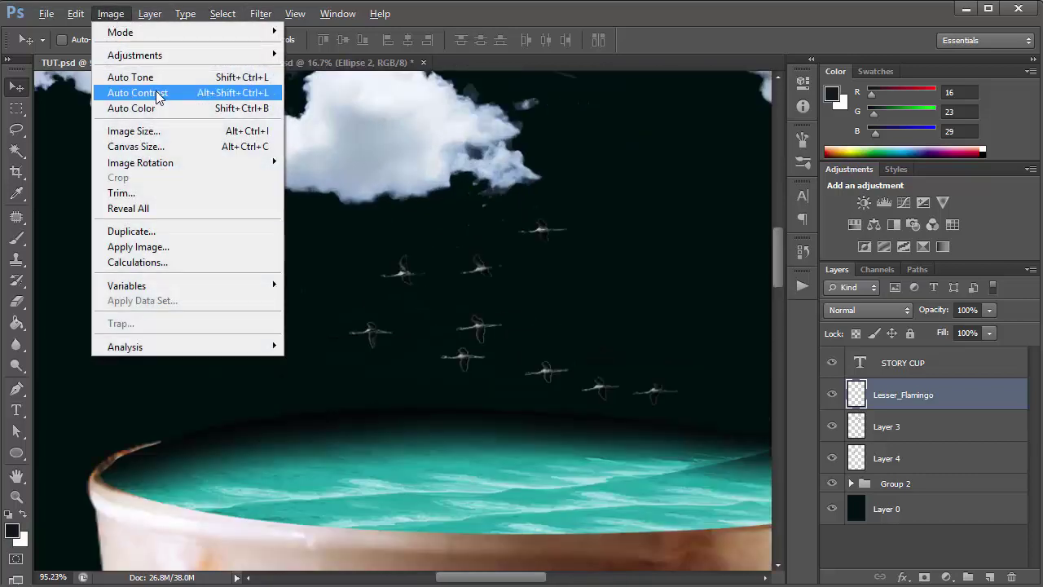
{"action": "mouse_move", "coordinate": [157, 67]}
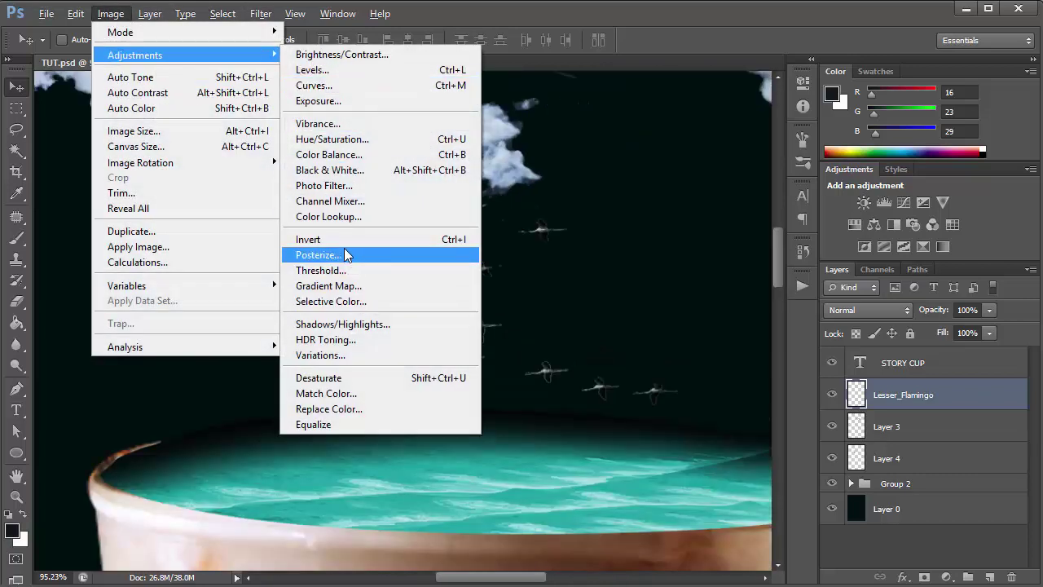
{"action": "left_click", "coordinate": [345, 240]}
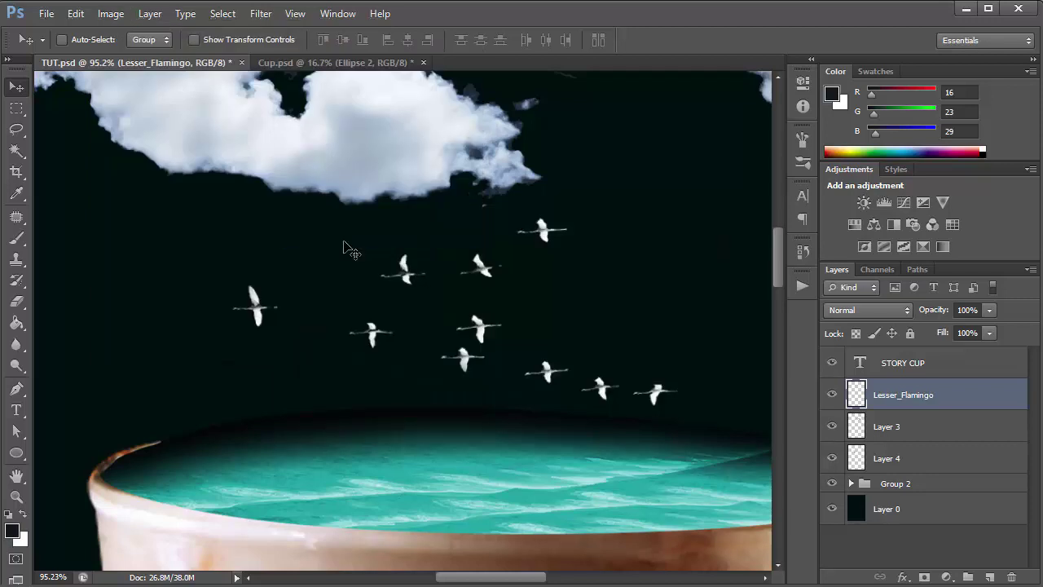
{"action": "key", "text": "ctrl+0"}
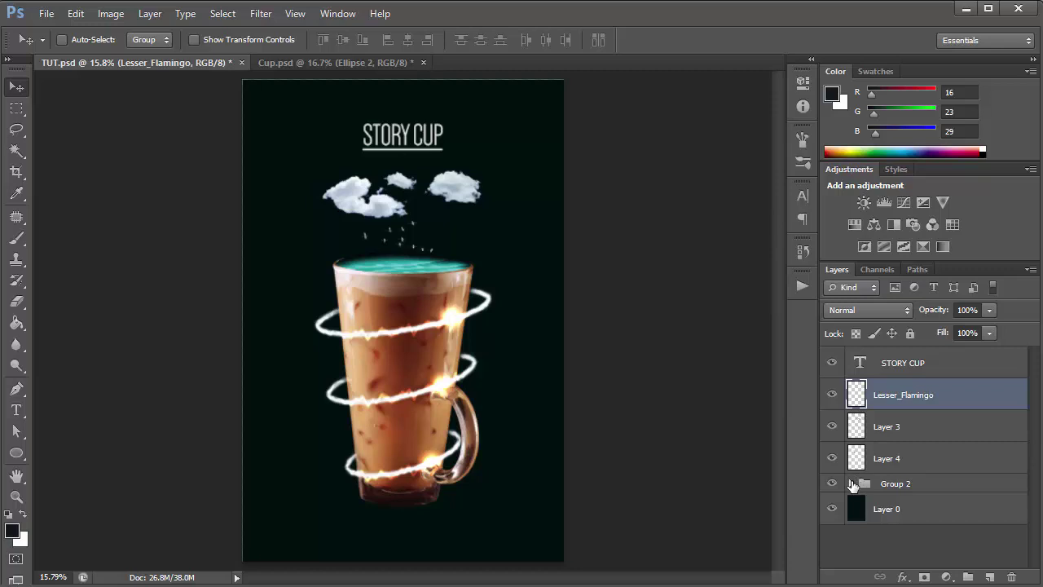
Move the STORY CUP layer into Group 2, then into Group 1.
{"action": "left_click", "coordinate": [851, 484]}
{"action": "scroll", "coordinate": [1032, 426], "scroll_direction": "down", "scroll_amount": 3}
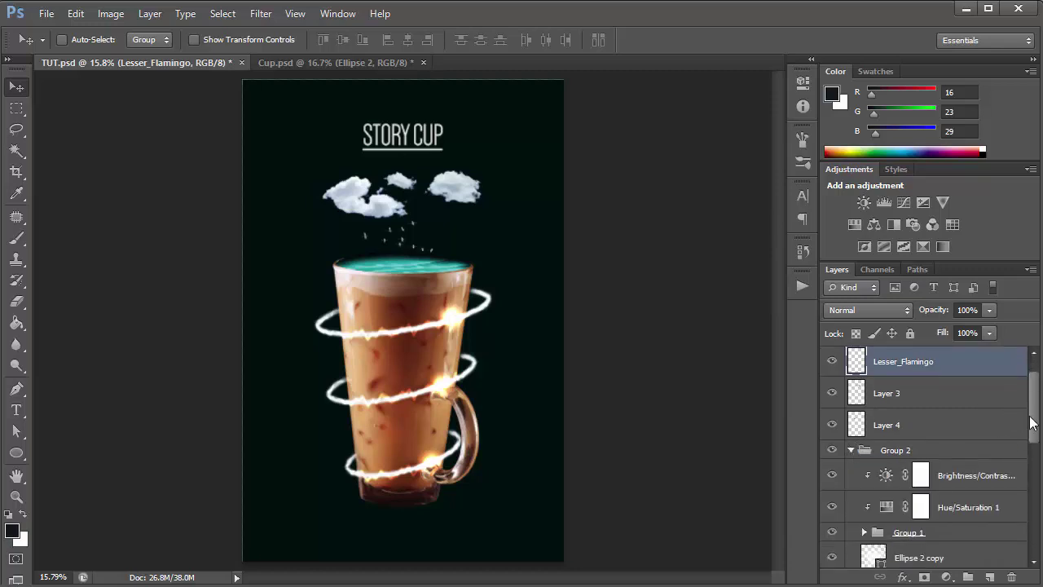
{"action": "scroll", "coordinate": [1032, 426], "scroll_direction": "up", "scroll_amount": 3}
{"action": "left_click_drag", "start_coordinate": [927, 385], "coordinate": [936, 433]}
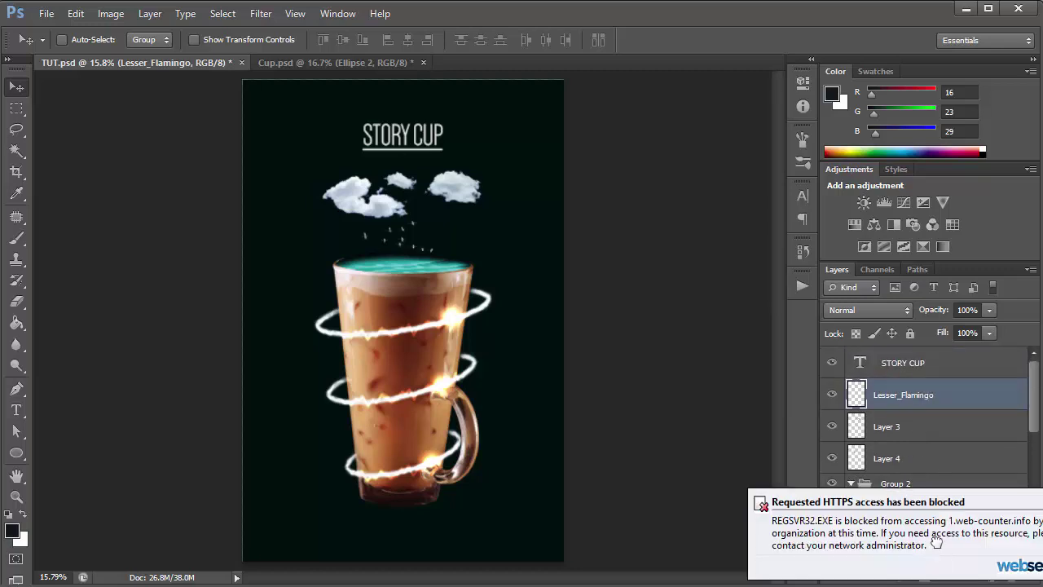
{"action": "left_click_drag", "start_coordinate": [903, 363], "coordinate": [977, 521]}
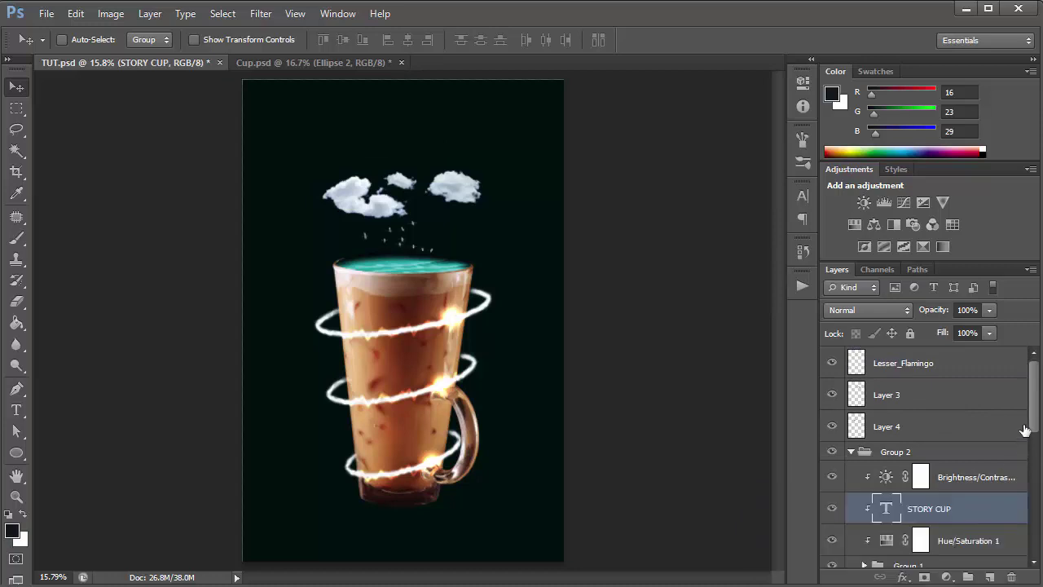
{"action": "scroll", "coordinate": [1028, 429], "scroll_direction": "down", "scroll_amount": 3}
{"action": "left_click_drag", "start_coordinate": [924, 401], "coordinate": [921, 460]}
{"action": "left_click", "coordinate": [866, 427]}
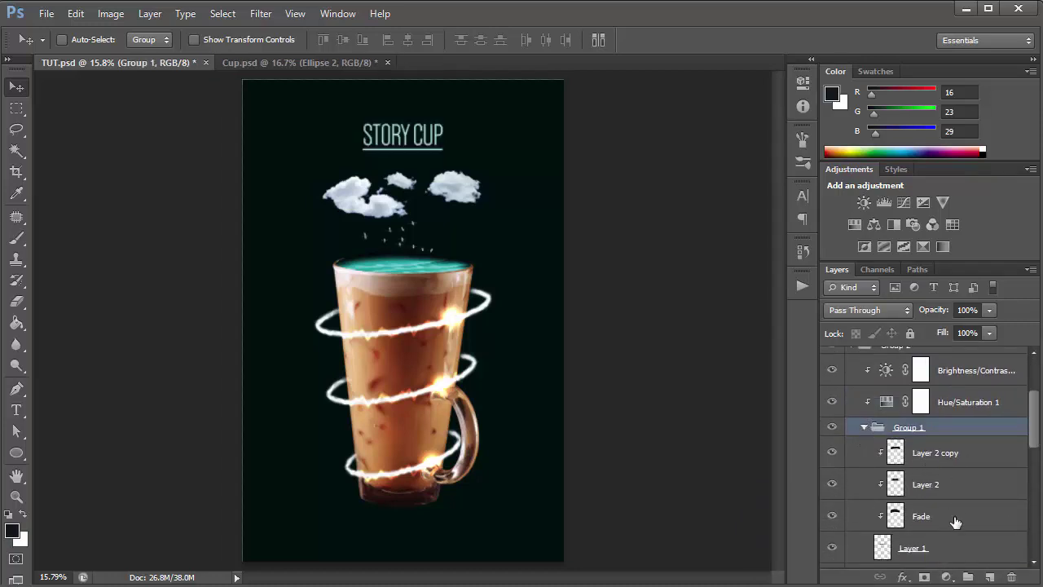
{"action": "scroll", "coordinate": [984, 483], "scroll_direction": "down", "scroll_amount": 3}
{"action": "scroll", "coordinate": [984, 482], "scroll_direction": "up", "scroll_amount": 2}
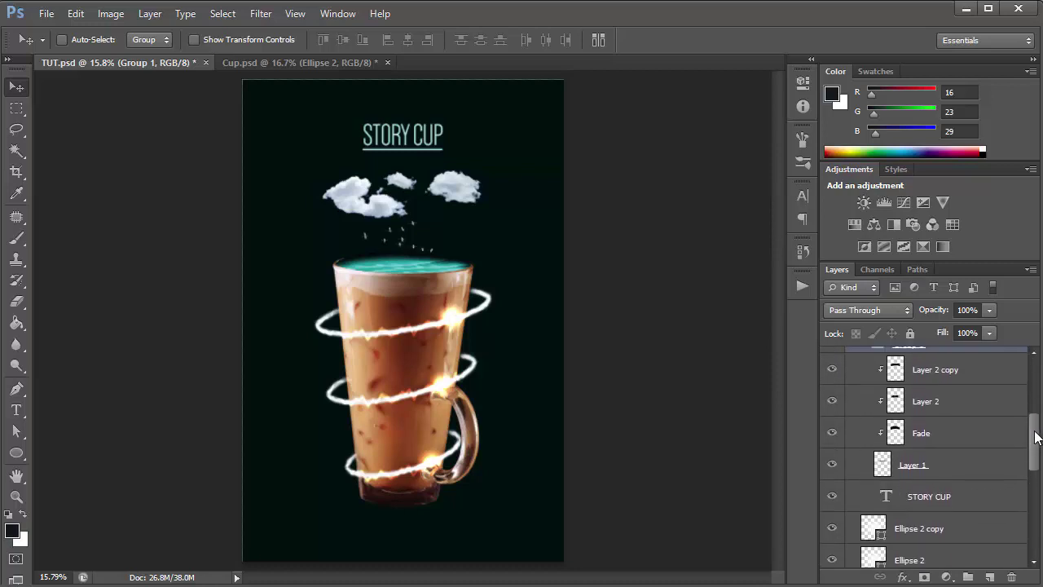
{"action": "left_click_drag", "start_coordinate": [936, 526], "coordinate": [938, 383]}
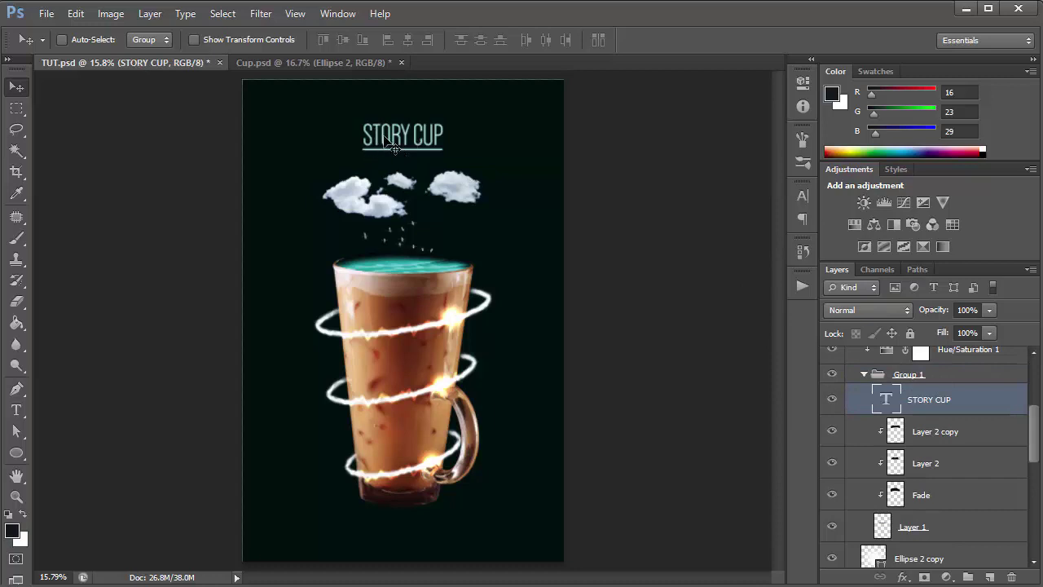
Recolour the STORY CUP title to pure white #ffffff and check it by toggling visibility.
{"action": "double_click", "coordinate": [887, 400]}
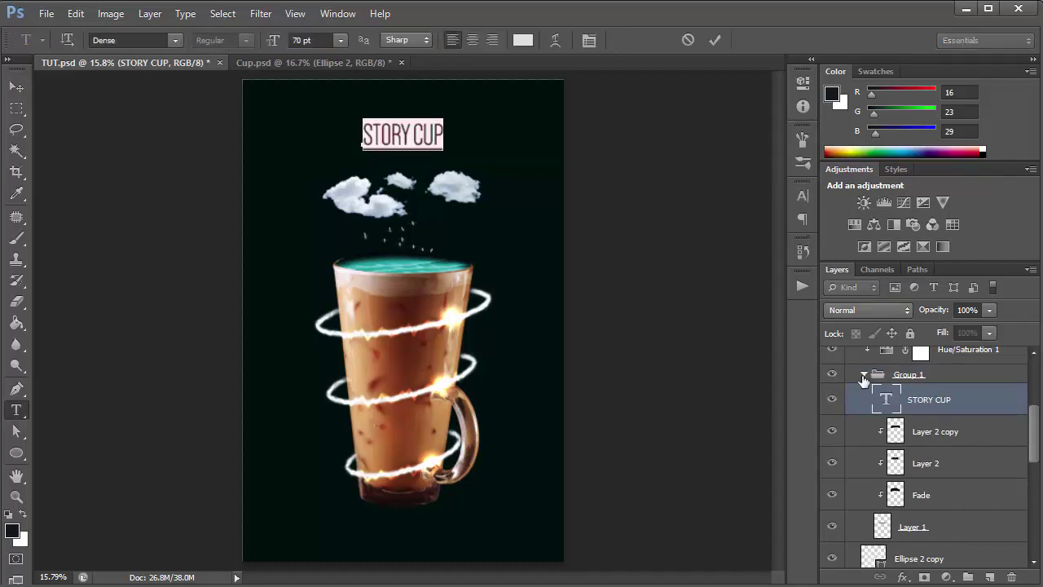
{"action": "left_click", "coordinate": [801, 197]}
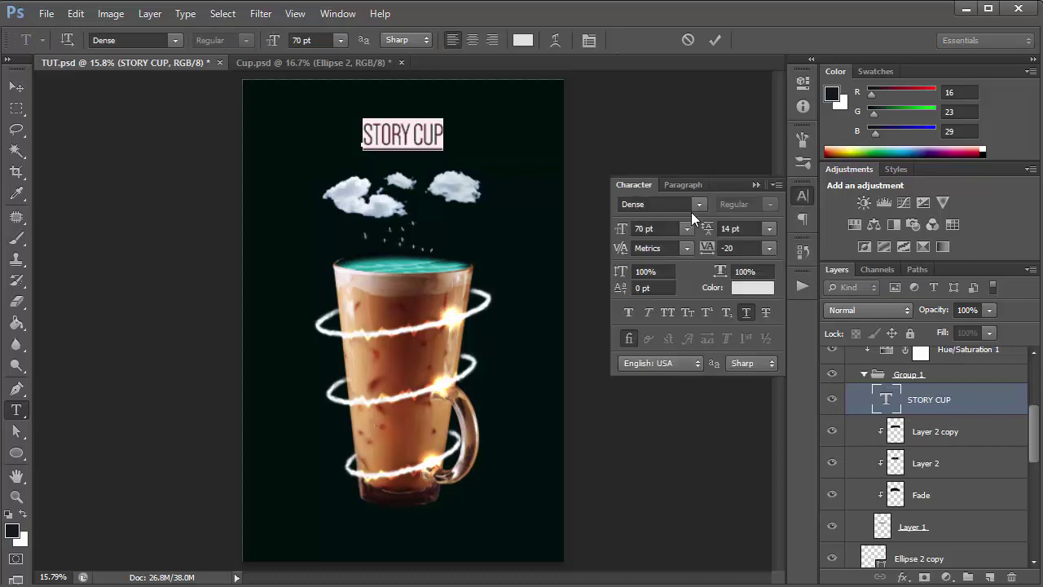
{"action": "left_click", "coordinate": [752, 287]}
{"action": "left_click", "coordinate": [641, 155]}
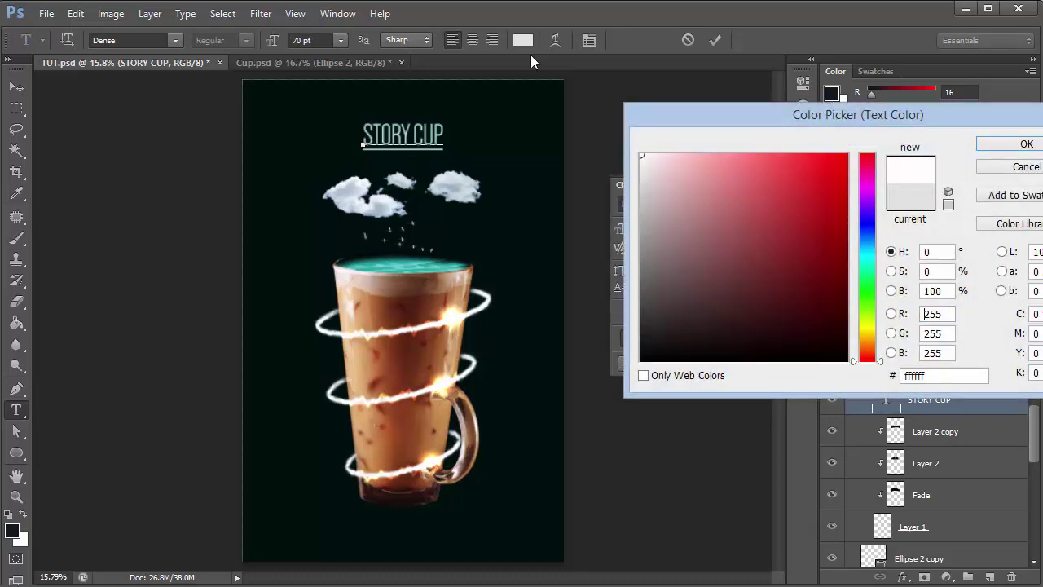
{"action": "left_click", "coordinate": [1028, 145]}
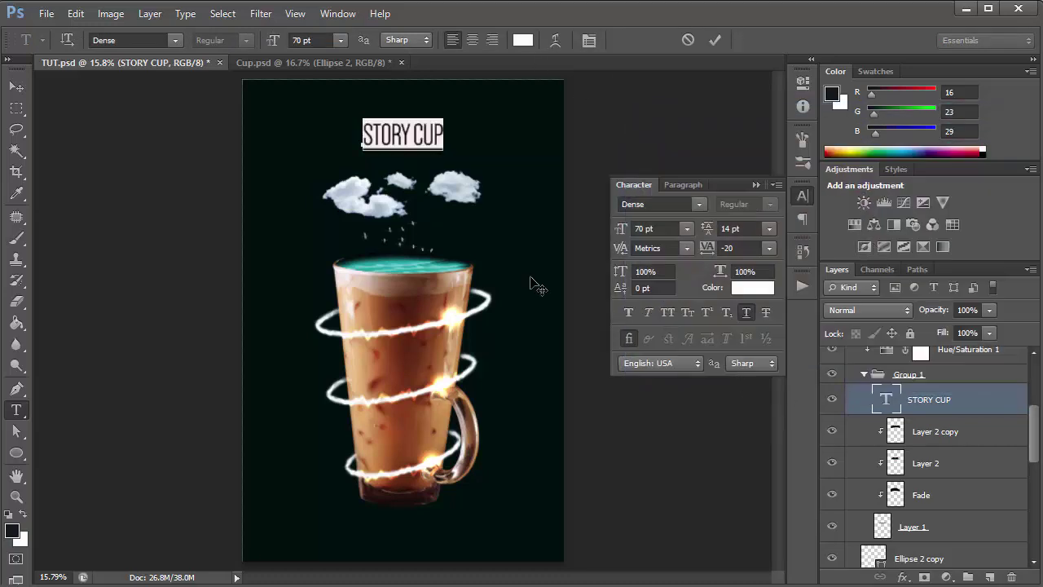
{"action": "left_click", "coordinate": [17, 86]}
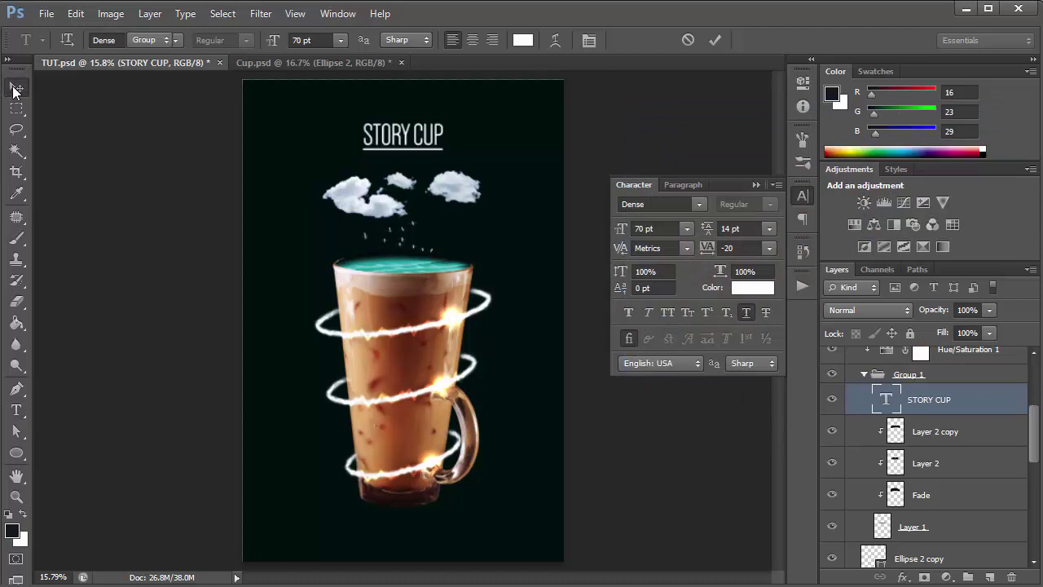
{"action": "left_click", "coordinate": [756, 185]}
{"action": "left_click", "coordinate": [832, 399]}
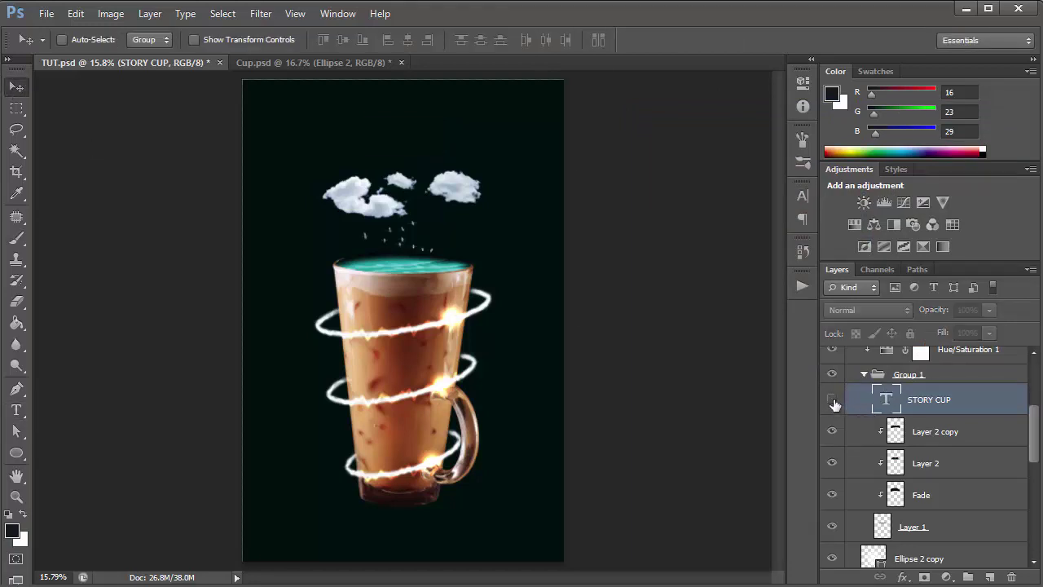
{"action": "left_click", "coordinate": [832, 399]}
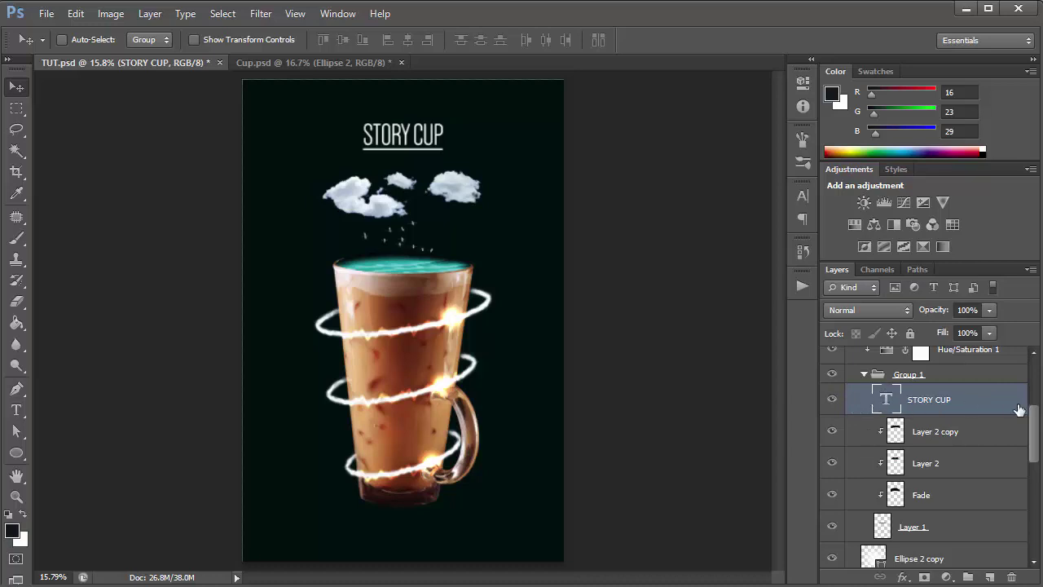
Add a new layer above STORY CUP filled with rendered Clouds.
{"action": "left_click_drag", "start_coordinate": [1033, 449], "coordinate": [1033, 435]}
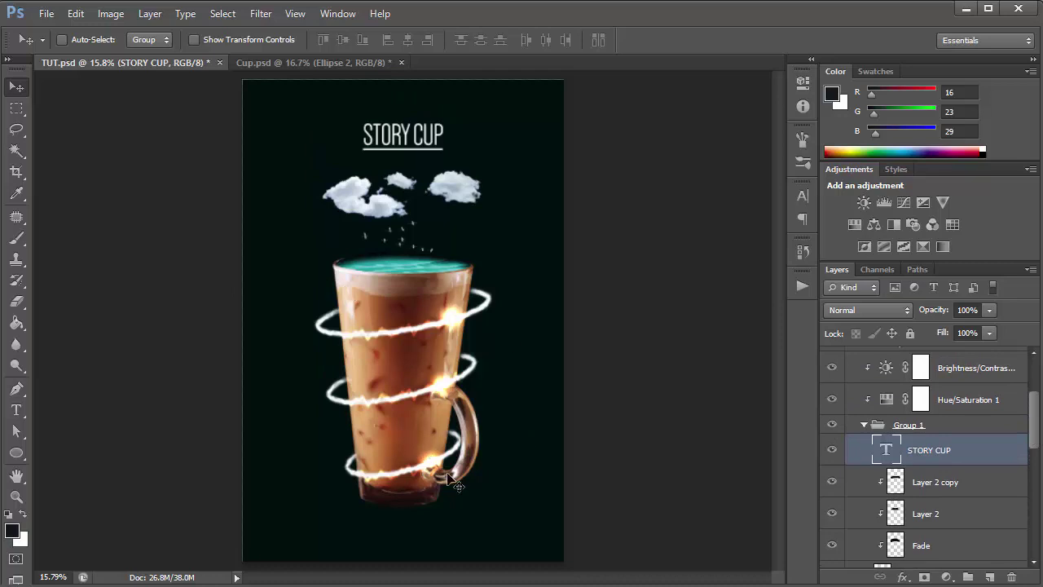
{"action": "left_click", "coordinate": [999, 571]}
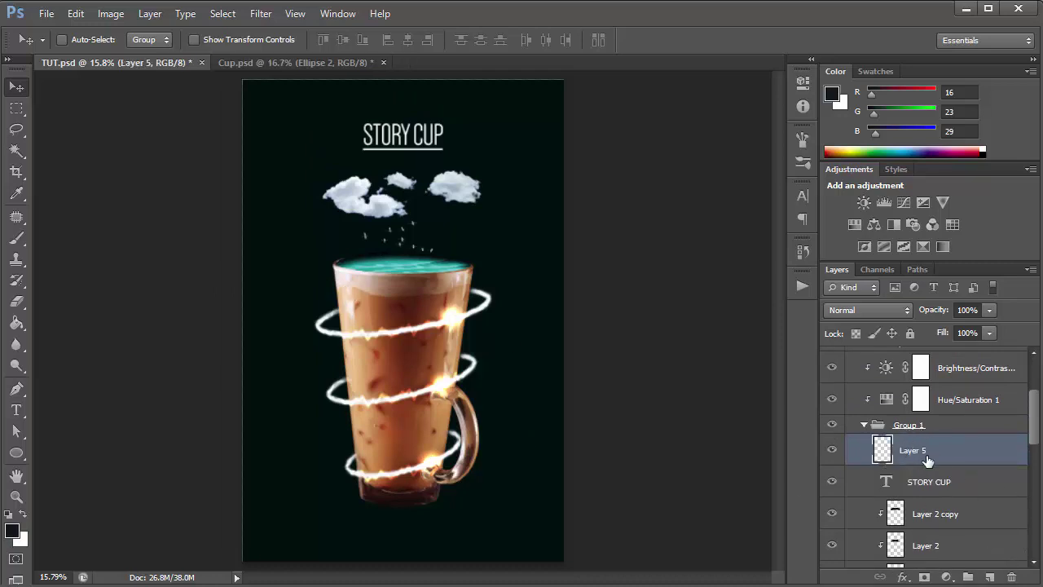
{"action": "left_click", "coordinate": [224, 14]}
{"action": "mouse_move", "coordinate": [254, 21]}
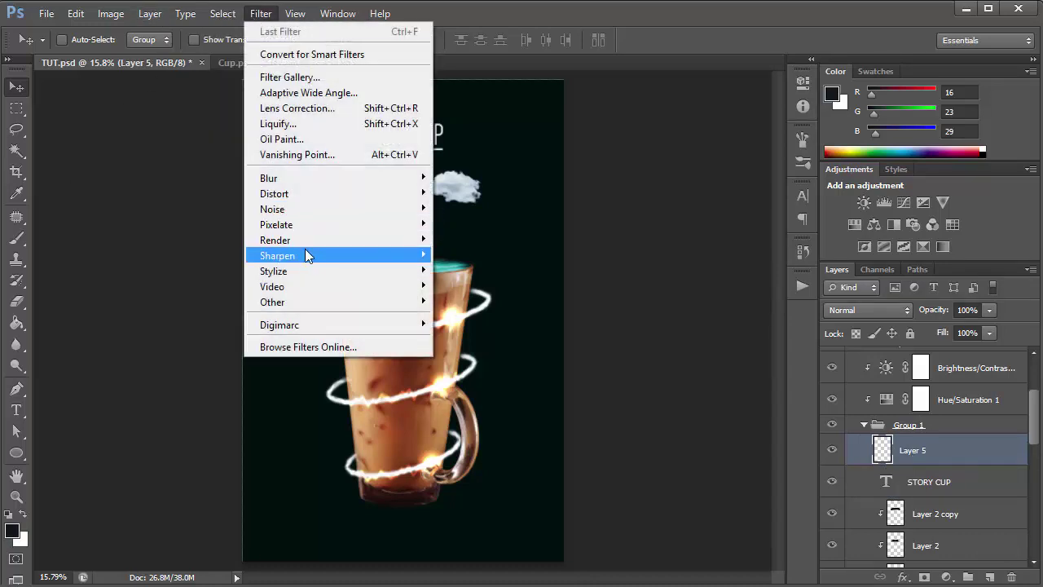
{"action": "mouse_move", "coordinate": [303, 240]}
{"action": "left_click", "coordinate": [446, 242]}
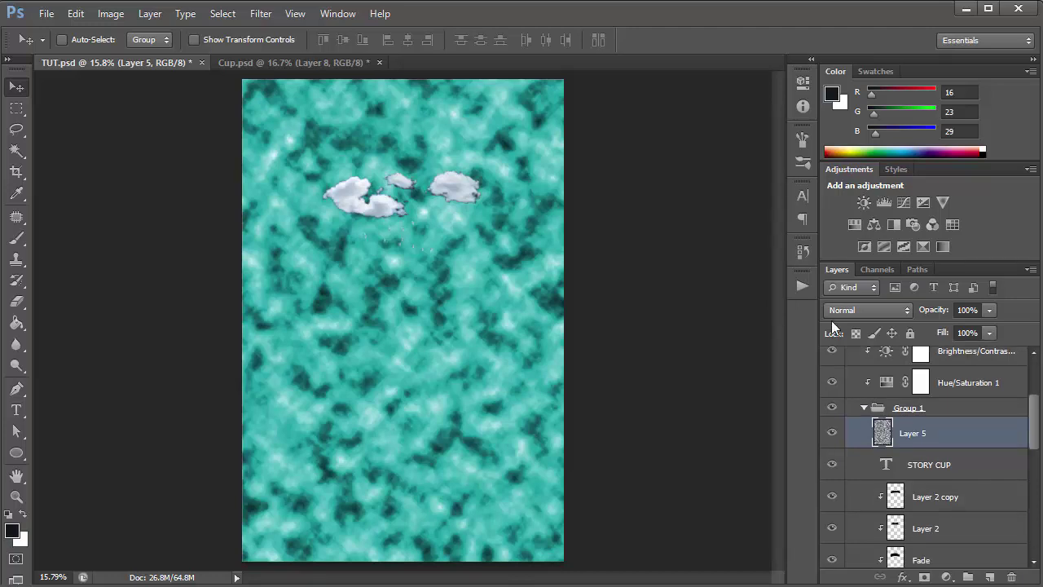
Set the cloud layer to Soft Light and shift it slightly left.
{"action": "left_click", "coordinate": [871, 309]}
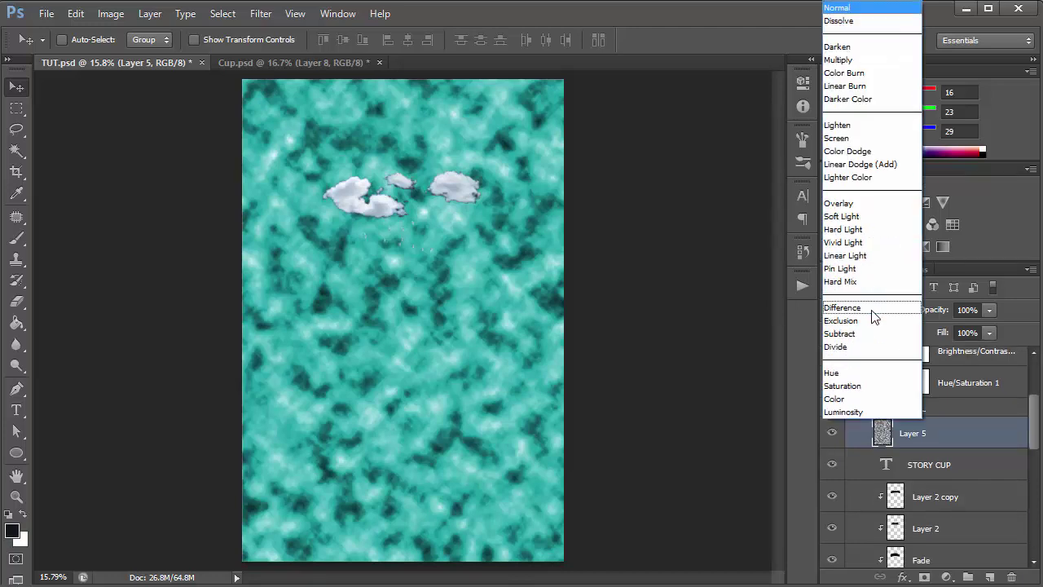
{"action": "left_click", "coordinate": [871, 216]}
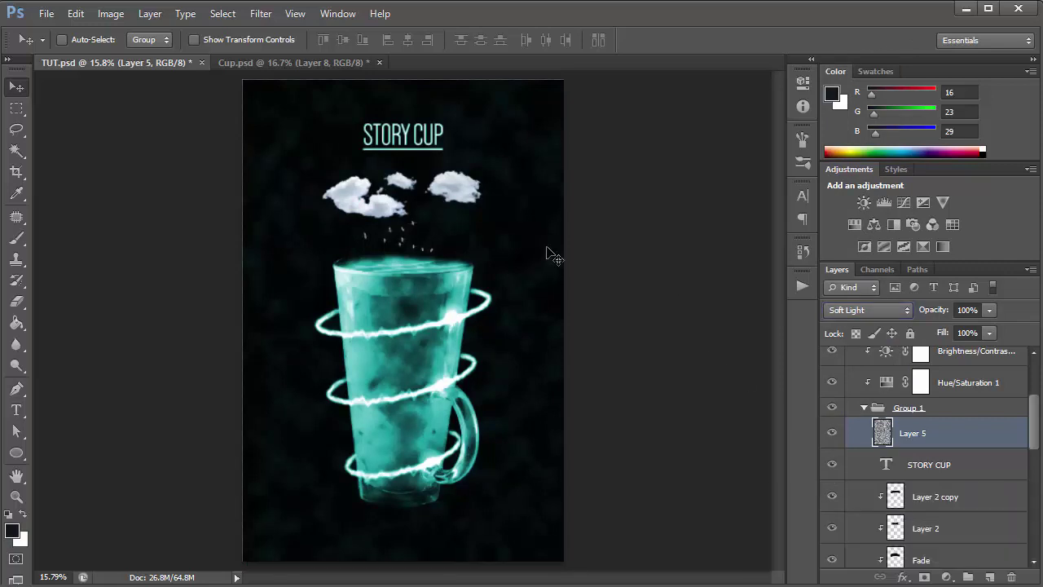
{"action": "left_click_drag", "start_coordinate": [548, 253], "coordinate": [521, 261]}
Add a mask to Layer 5, try painting it with a 1100 px brush, then reset it to white.
{"action": "left_click", "coordinate": [925, 576]}
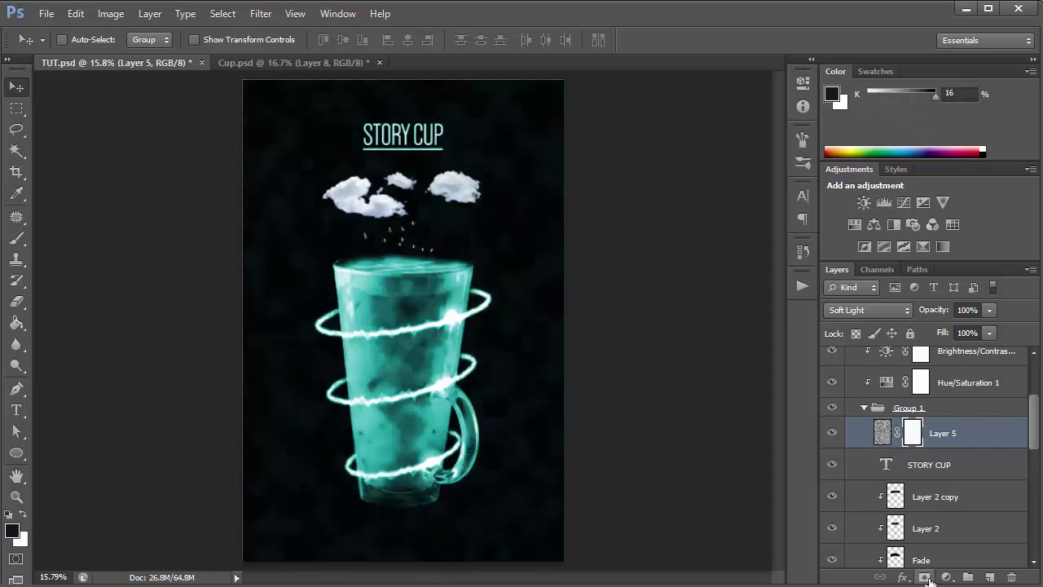
{"action": "key", "text": "b"}
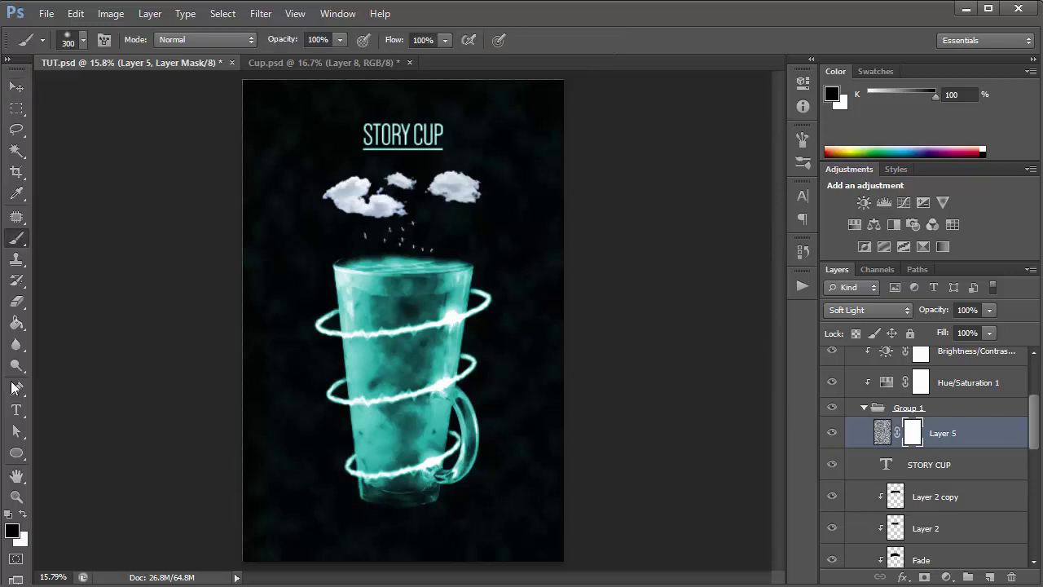
{"action": "key", "text": "bracketright"}
{"action": "key", "text": "bracketright"}
{"action": "key", "text": "bracketright"}
{"action": "key", "text": "bracketright"}
{"action": "key", "text": "bracketright"}
{"action": "key", "text": "bracketright"}
{"action": "key", "text": "bracketright"}
{"action": "key", "text": "bracketright"}
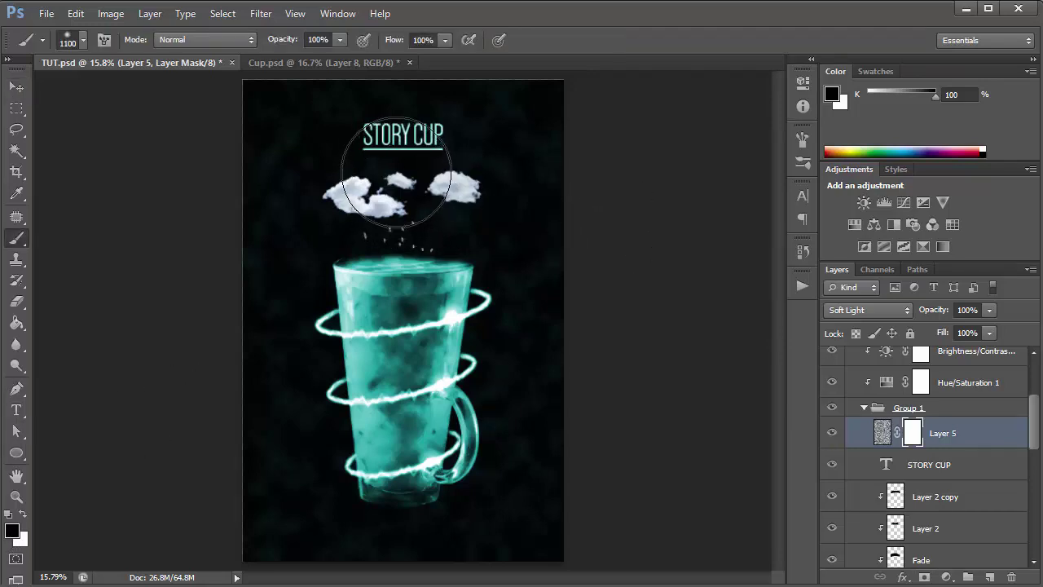
{"action": "left_click_drag", "start_coordinate": [391, 187], "coordinate": [383, 144]}
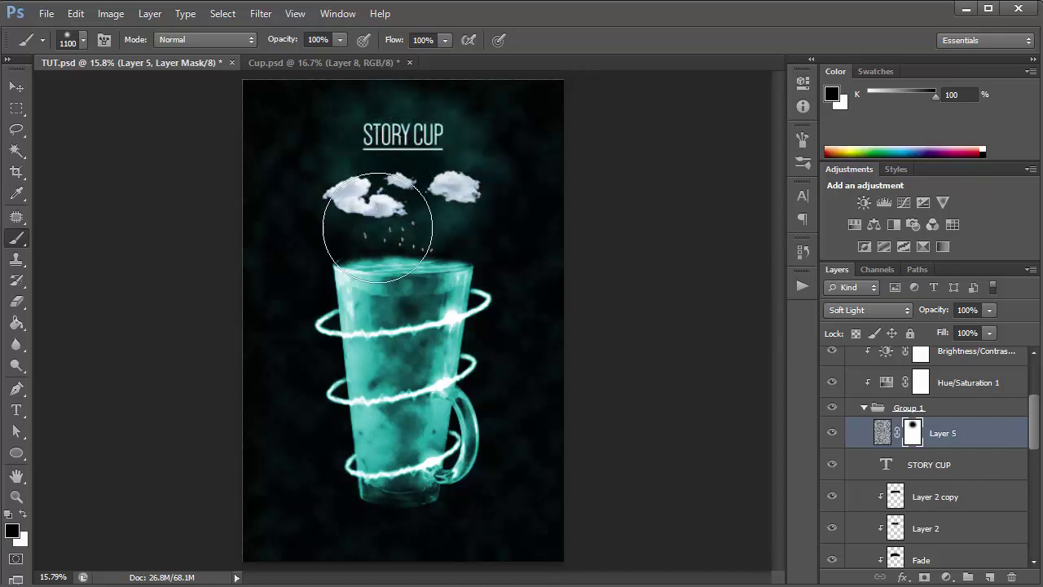
{"action": "left_click_drag", "start_coordinate": [387, 261], "coordinate": [407, 235]}
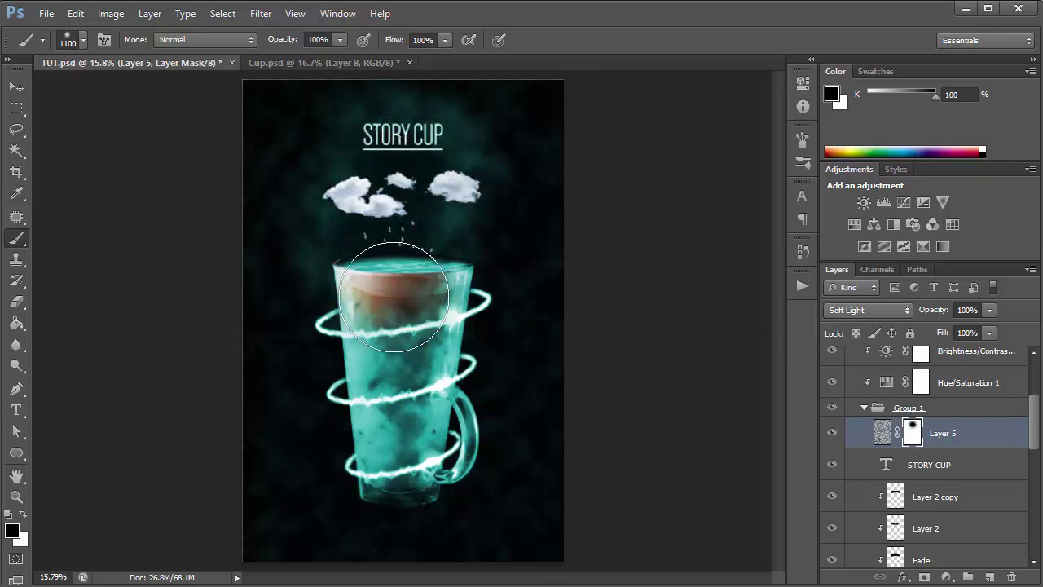
{"action": "left_click", "coordinate": [83, 44]}
{"action": "left_click", "coordinate": [558, 8]}
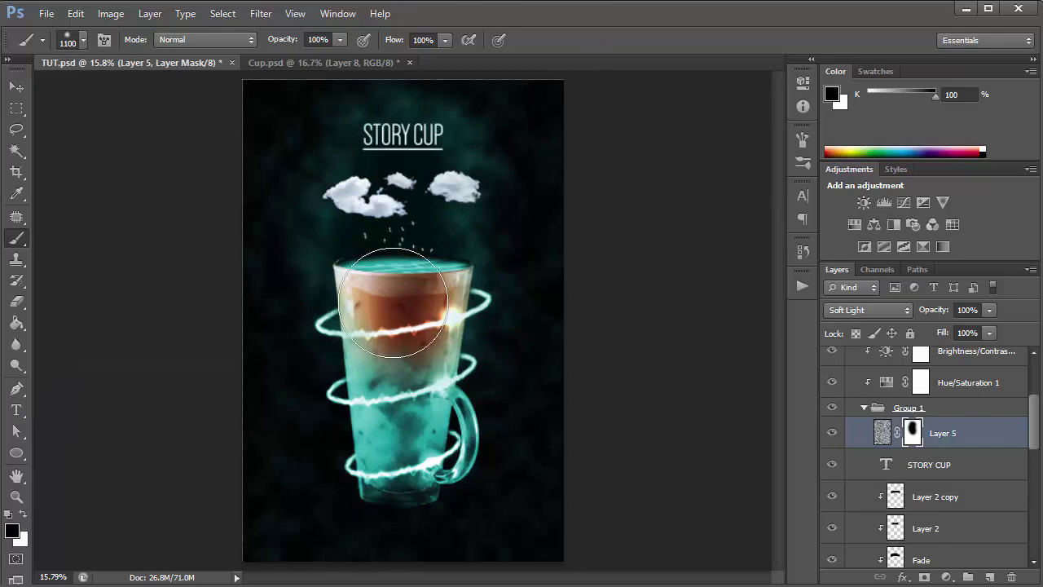
{"action": "key", "text": "ctrl+BackSpace"}
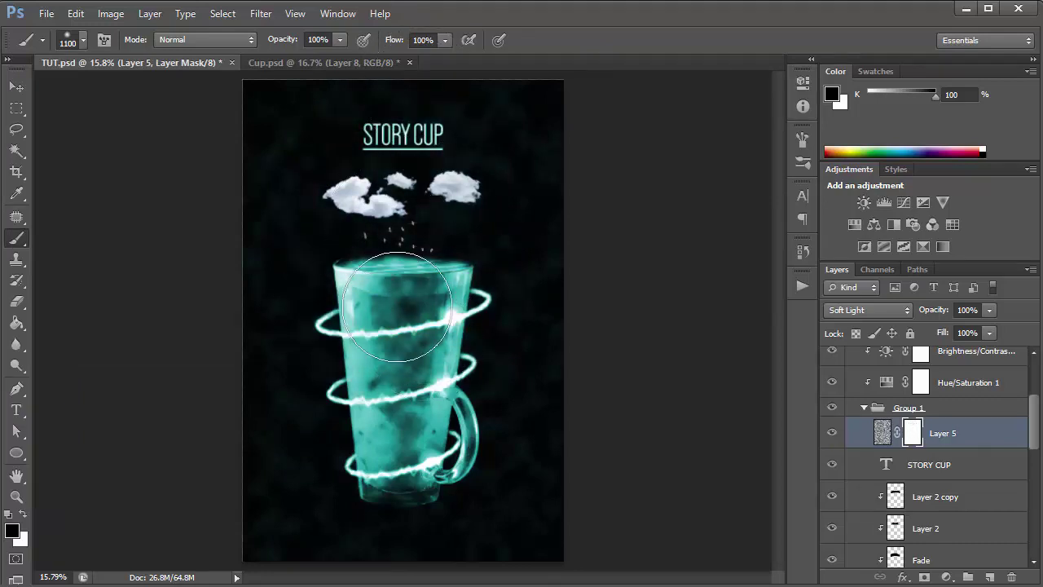
Paint black on the mask over the cup, title and left and bottom edges using 800–1200 px brushes.
{"action": "mouse_move", "coordinate": [404, 305]}
{"action": "left_mouse_down"}
{"action": "mouse_move", "coordinate": [399, 334]}
{"action": "mouse_move", "coordinate": [389, 288]}
{"action": "mouse_move", "coordinate": [380, 292]}
{"action": "mouse_move", "coordinate": [413, 310]}
{"action": "mouse_move", "coordinate": [427, 294]}
{"action": "mouse_move", "coordinate": [407, 384]}
{"action": "mouse_move", "coordinate": [392, 345]}
{"action": "mouse_move", "coordinate": [386, 436]}
{"action": "mouse_move", "coordinate": [372, 333]}
{"action": "mouse_move", "coordinate": [362, 334]}
{"action": "mouse_move", "coordinate": [369, 472]}
{"action": "mouse_move", "coordinate": [407, 477]}
{"action": "mouse_move", "coordinate": [443, 424]}
{"action": "mouse_move", "coordinate": [431, 369]}
{"action": "mouse_move", "coordinate": [436, 295]}
{"action": "mouse_move", "coordinate": [396, 441]}
{"action": "mouse_move", "coordinate": [547, 393]}
{"action": "left_mouse_up"}
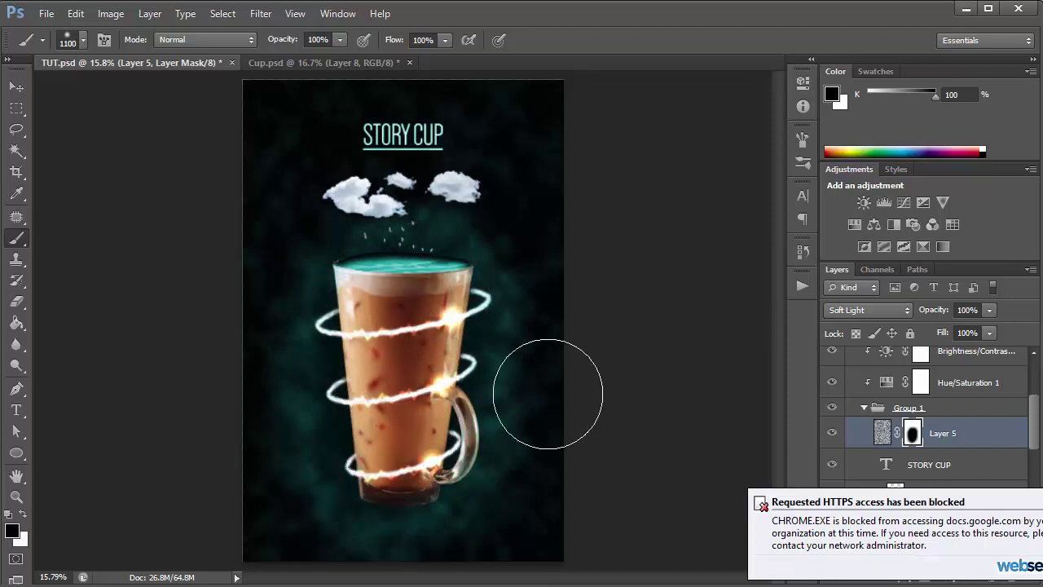
{"action": "key", "text": "bracketleft"}
{"action": "key", "text": "bracketleft"}
{"action": "key", "text": "bracketleft"}
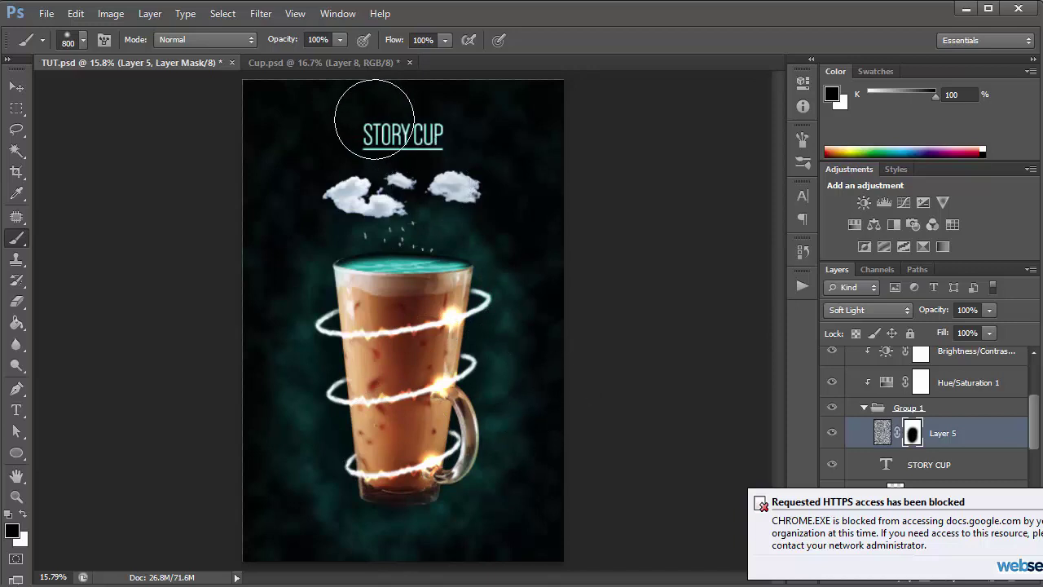
{"action": "mouse_move", "coordinate": [374, 119]}
{"action": "left_mouse_down"}
{"action": "mouse_move", "coordinate": [430, 163]}
{"action": "mouse_move", "coordinate": [356, 105]}
{"action": "mouse_move", "coordinate": [432, 114]}
{"action": "left_mouse_up"}
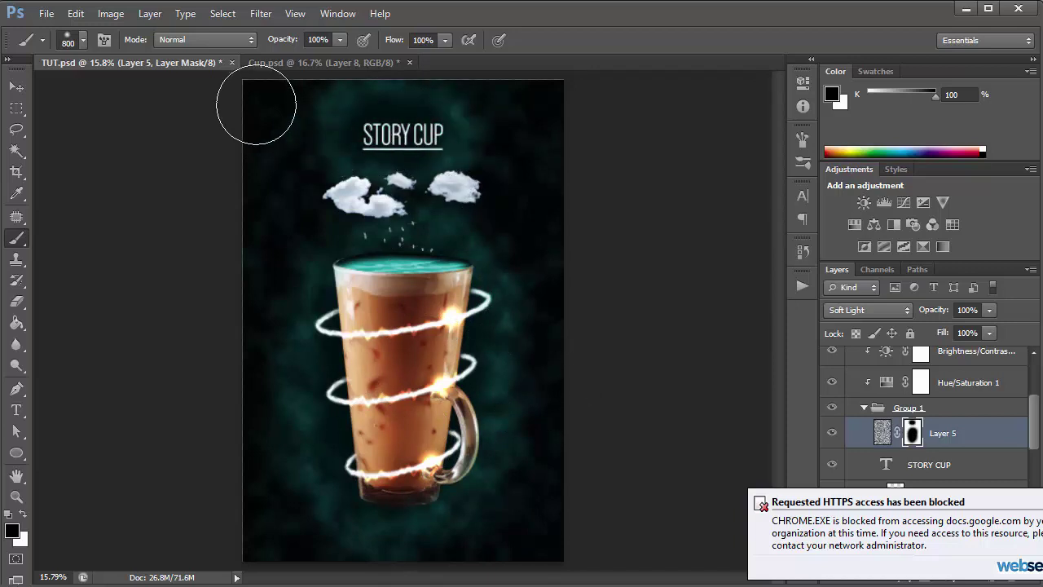
{"action": "mouse_move", "coordinate": [256, 104]}
{"action": "left_mouse_down"}
{"action": "mouse_move", "coordinate": [216, 109]}
{"action": "mouse_move", "coordinate": [187, 256]}
{"action": "mouse_move", "coordinate": [184, 361]}
{"action": "left_mouse_up"}
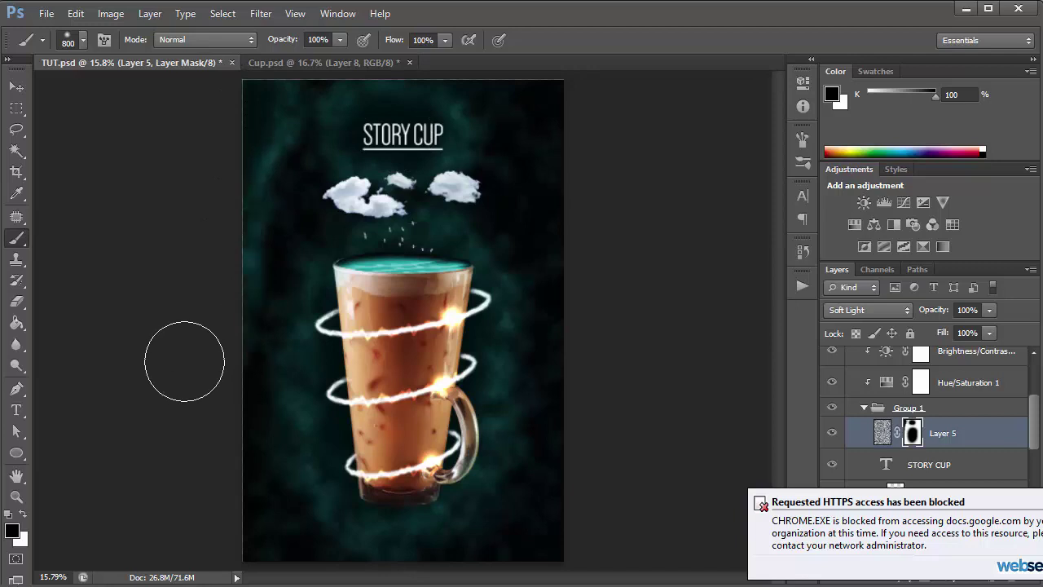
{"action": "key", "text": "bracketright"}
{"action": "key", "text": "bracketright"}
{"action": "key", "text": "bracketright"}
{"action": "key", "text": "bracketright"}
{"action": "left_click_drag", "start_coordinate": [186, 309], "coordinate": [186, 389]}
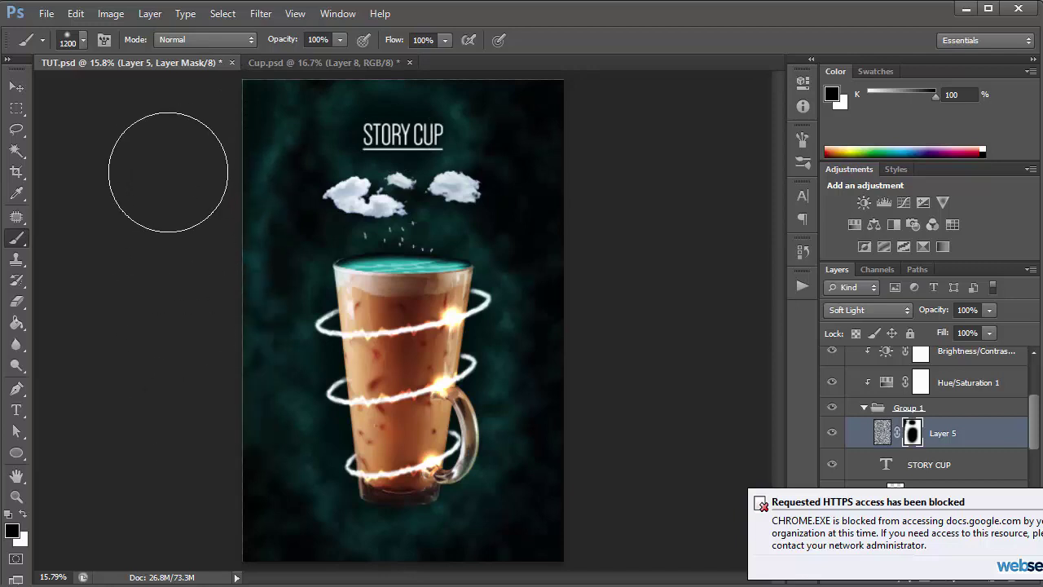
{"action": "mouse_move", "coordinate": [190, 574]}
{"action": "left_mouse_down"}
{"action": "mouse_move", "coordinate": [506, 577]}
{"action": "mouse_move", "coordinate": [640, 479]}
{"action": "mouse_move", "coordinate": [670, 396]}
{"action": "mouse_move", "coordinate": [621, 314]}
{"action": "mouse_move", "coordinate": [570, 180]}
{"action": "left_mouse_up"}
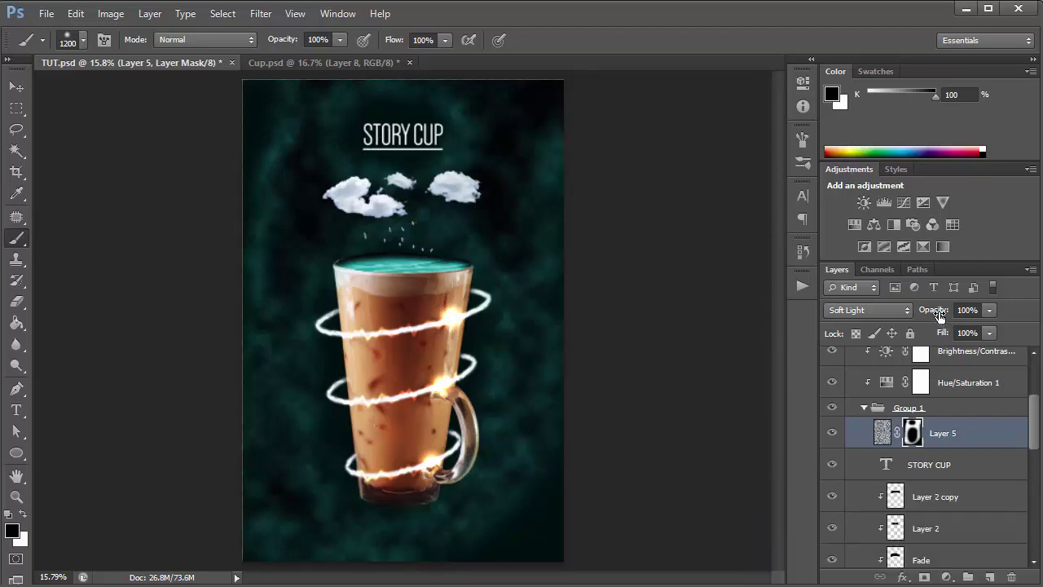
Lower Layer 5 to 50% opacity and mask more texture near the lower-left edge and cup.
{"action": "left_click_drag", "start_coordinate": [940, 316], "coordinate": [908, 317]}
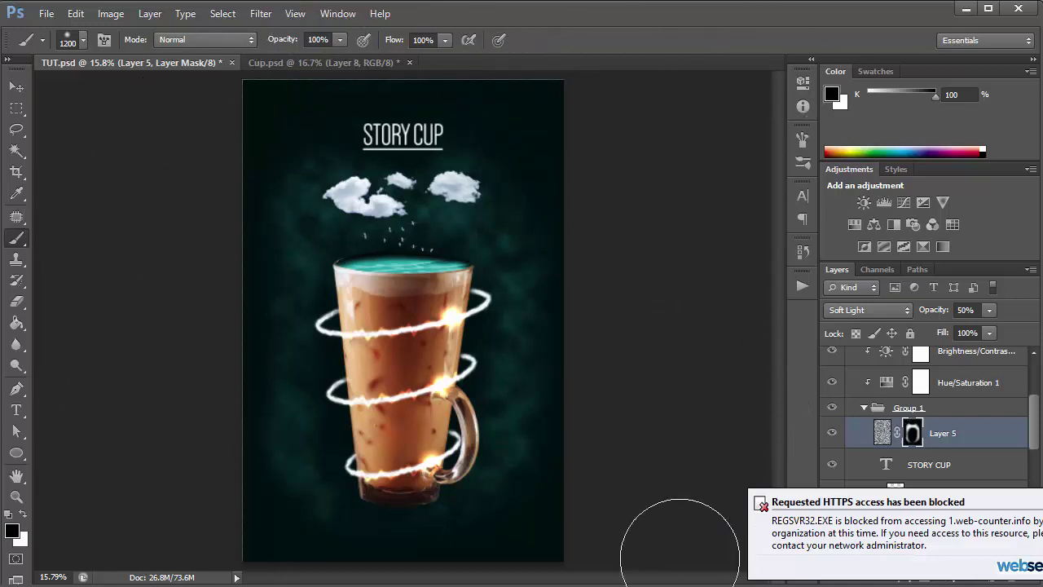
{"action": "left_click_drag", "start_coordinate": [209, 500], "coordinate": [277, 515]}
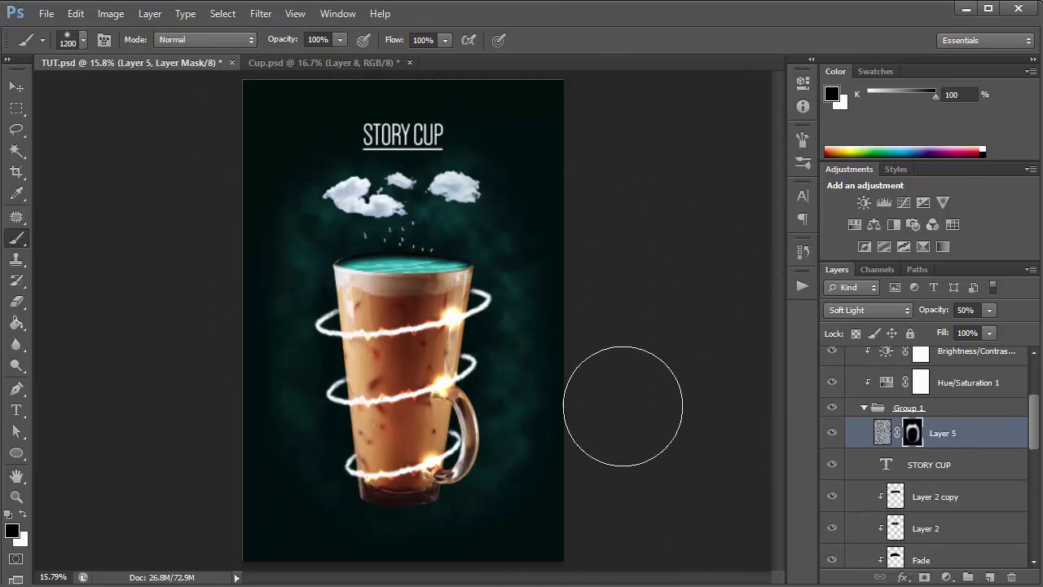
{"action": "left_click_drag", "start_coordinate": [404, 399], "coordinate": [410, 432]}
Paint white on Layer 5's mask to restore the texture over the cup's upper part.
{"action": "key", "text": "e"}
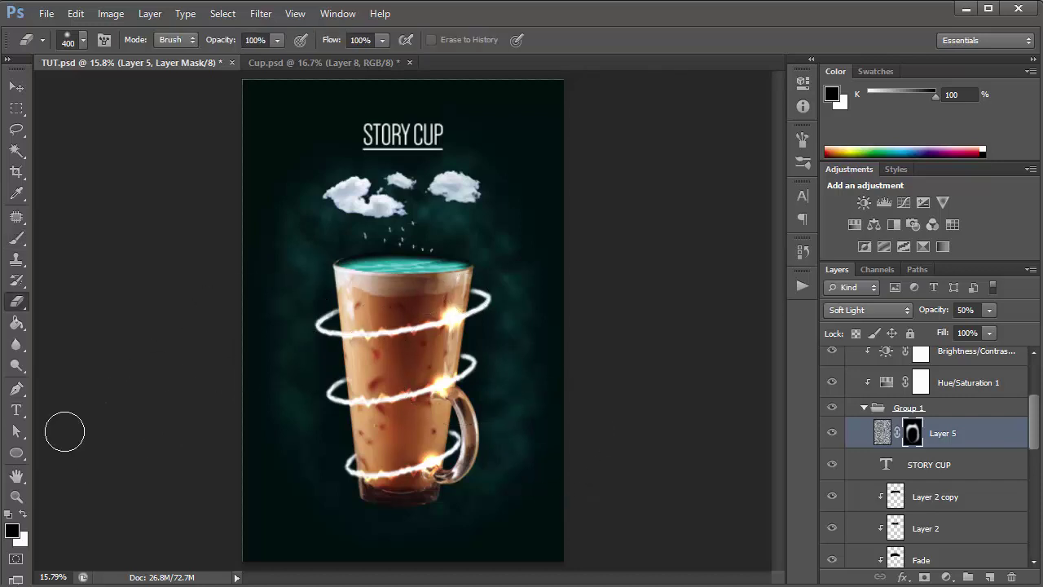
{"action": "key", "text": "b"}
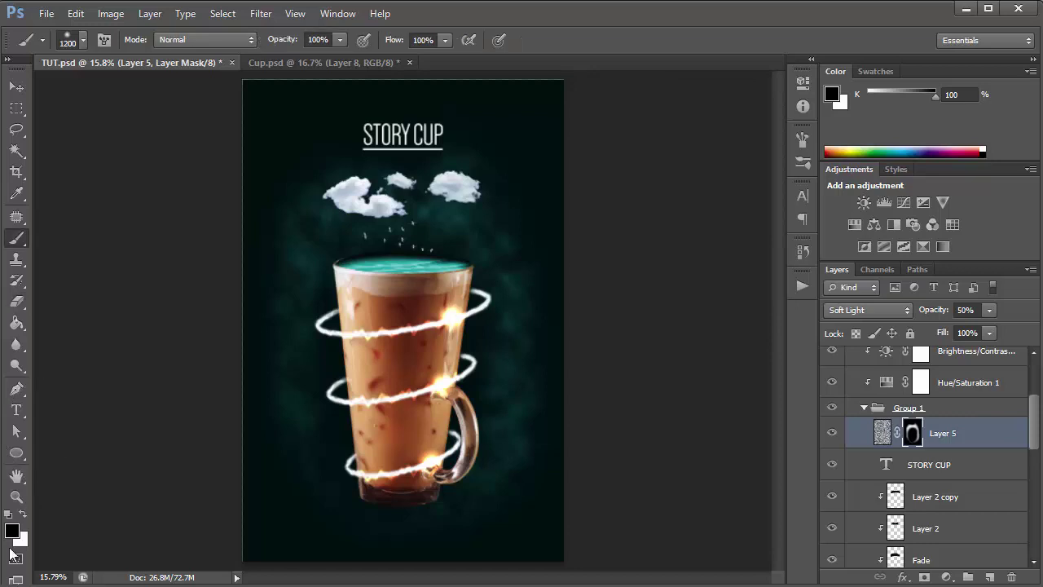
{"action": "key", "text": "x"}
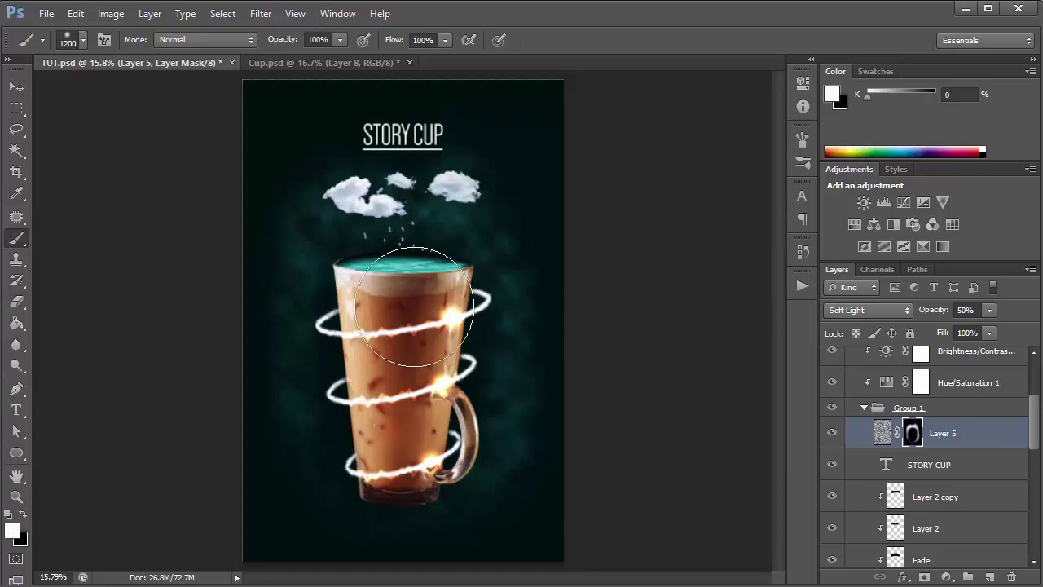
{"action": "mouse_move", "coordinate": [446, 314]}
{"action": "left_mouse_down"}
{"action": "mouse_move", "coordinate": [376, 294]}
{"action": "mouse_move", "coordinate": [368, 308]}
{"action": "mouse_move", "coordinate": [378, 459]}
{"action": "mouse_move", "coordinate": [442, 350]}
{"action": "mouse_move", "coordinate": [439, 304]}
{"action": "mouse_move", "coordinate": [476, 305]}
{"action": "left_mouse_up"}
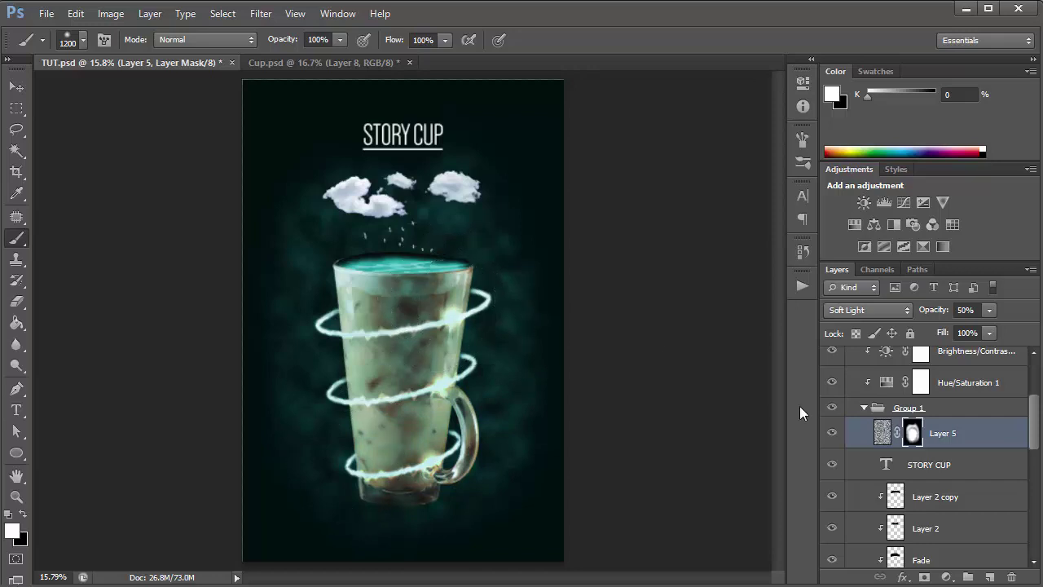
{"action": "left_click_drag", "start_coordinate": [1036, 425], "coordinate": [1039, 538]}
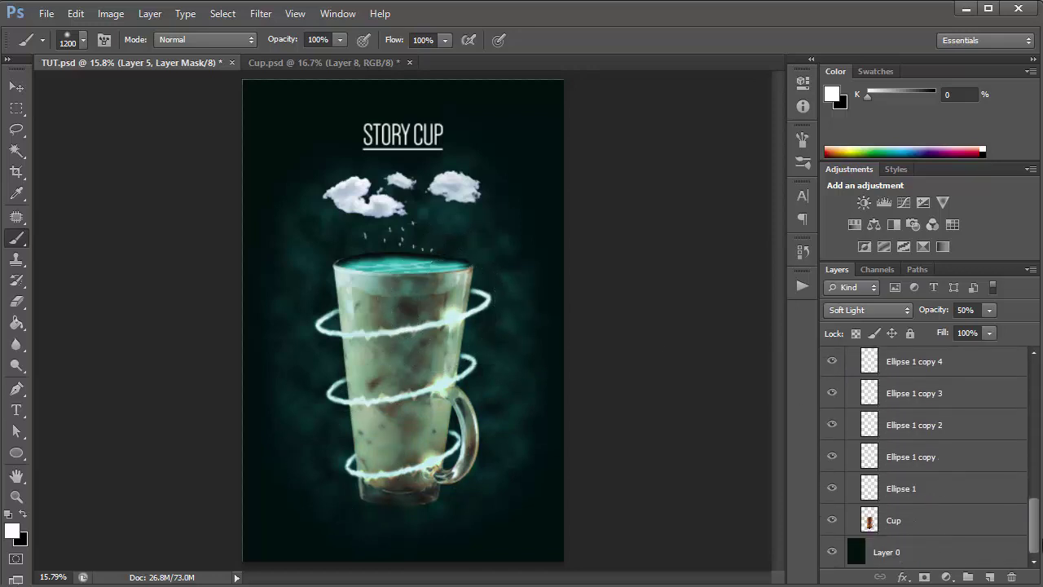
Load the Cup layer's outline as a selection, paint it black on the mask, and deselect.
{"action": "left_click", "coordinate": [870, 520], "text": "ctrl"}
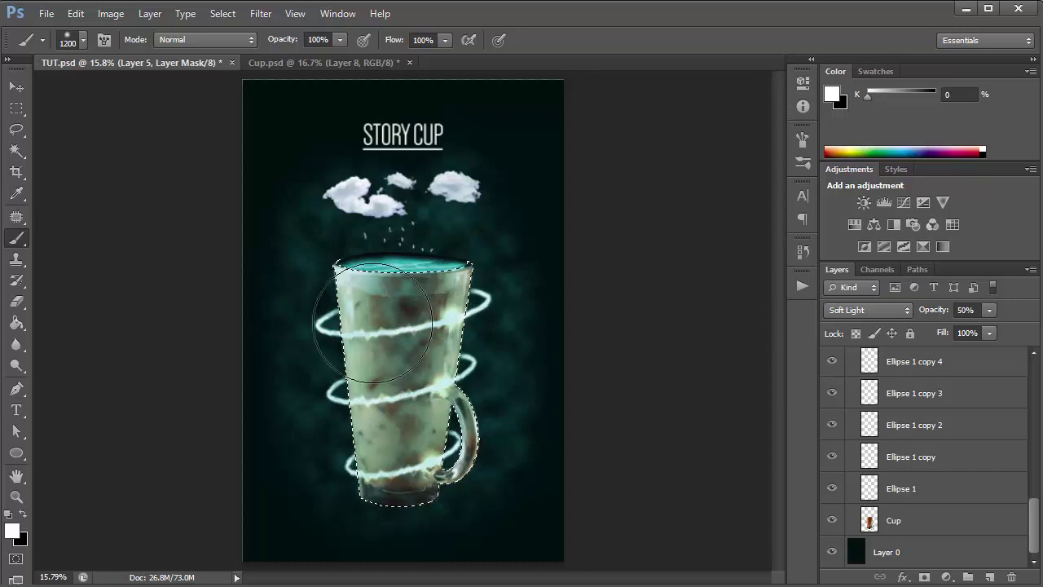
{"action": "key", "text": "x"}
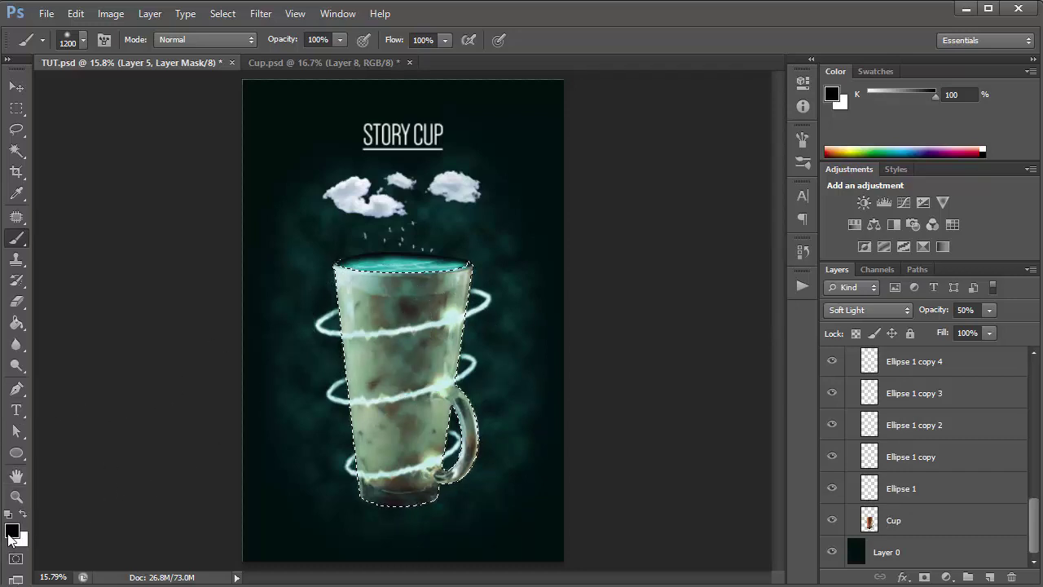
{"action": "mouse_move", "coordinate": [335, 282]}
{"action": "left_mouse_down"}
{"action": "mouse_move", "coordinate": [394, 320]}
{"action": "mouse_move", "coordinate": [431, 287]}
{"action": "mouse_move", "coordinate": [432, 407]}
{"action": "mouse_move", "coordinate": [369, 445]}
{"action": "mouse_move", "coordinate": [435, 318]}
{"action": "mouse_move", "coordinate": [393, 486]}
{"action": "mouse_move", "coordinate": [456, 285]}
{"action": "mouse_move", "coordinate": [465, 413]}
{"action": "mouse_move", "coordinate": [421, 257]}
{"action": "mouse_move", "coordinate": [454, 448]}
{"action": "mouse_move", "coordinate": [427, 262]}
{"action": "mouse_move", "coordinate": [489, 280]}
{"action": "mouse_move", "coordinate": [461, 331]}
{"action": "mouse_move", "coordinate": [448, 435]}
{"action": "mouse_move", "coordinate": [466, 262]}
{"action": "mouse_move", "coordinate": [449, 394]}
{"action": "mouse_move", "coordinate": [471, 296]}
{"action": "mouse_move", "coordinate": [438, 426]}
{"action": "mouse_move", "coordinate": [452, 230]}
{"action": "mouse_move", "coordinate": [480, 272]}
{"action": "mouse_move", "coordinate": [466, 307]}
{"action": "mouse_move", "coordinate": [395, 289]}
{"action": "mouse_move", "coordinate": [431, 442]}
{"action": "left_mouse_up"}
{"action": "key", "text": "ctrl+d"}
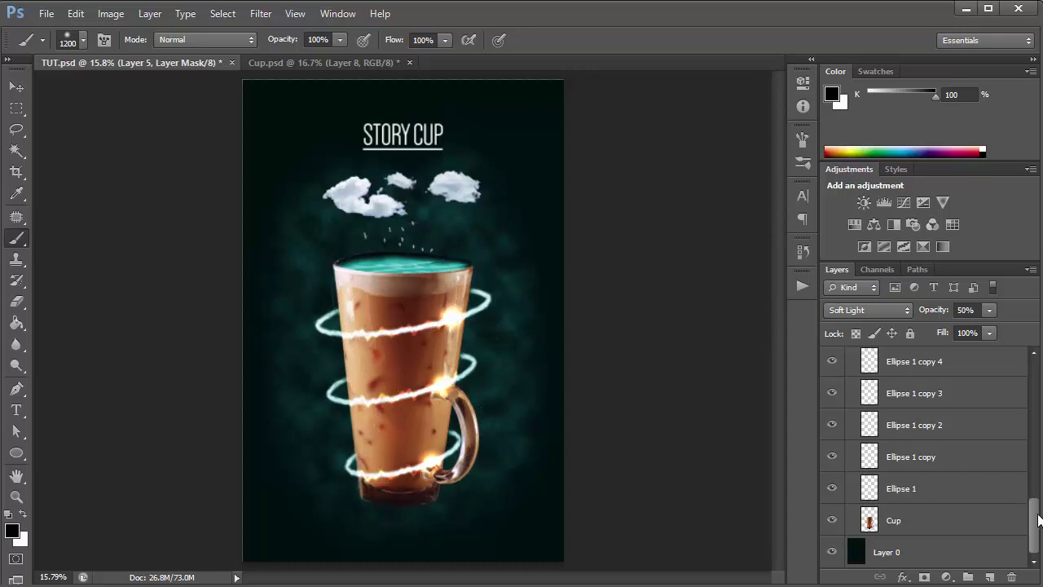
{"action": "left_click_drag", "start_coordinate": [1038, 519], "coordinate": [1034, 505]}
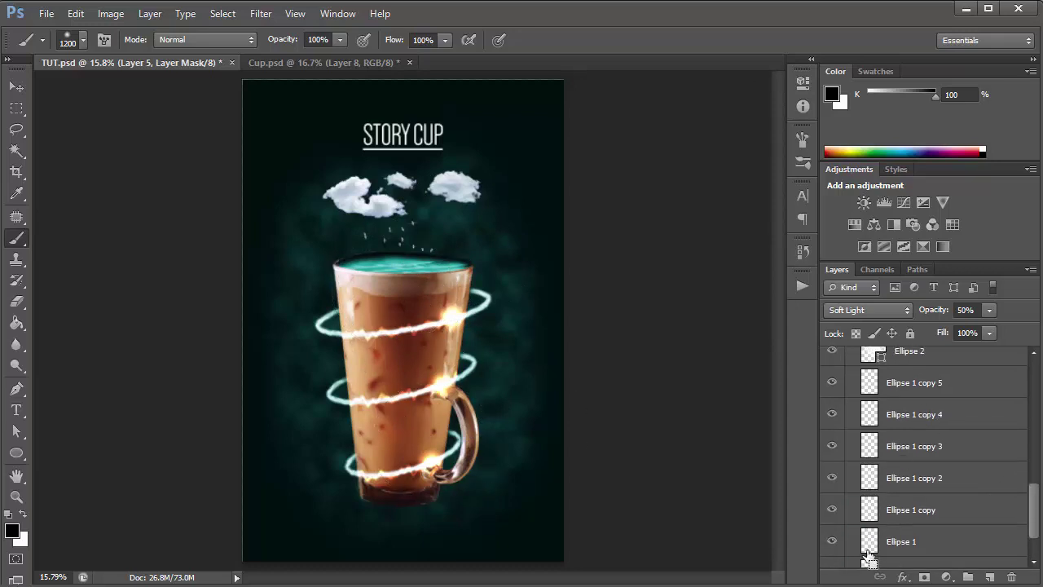
Select and clear the ring shapes, zoom in, and shrink the brush to 150.
{"action": "left_click", "coordinate": [870, 510], "text": "ctrl"}
{"action": "left_click", "coordinate": [870, 477], "text": "ctrl"}
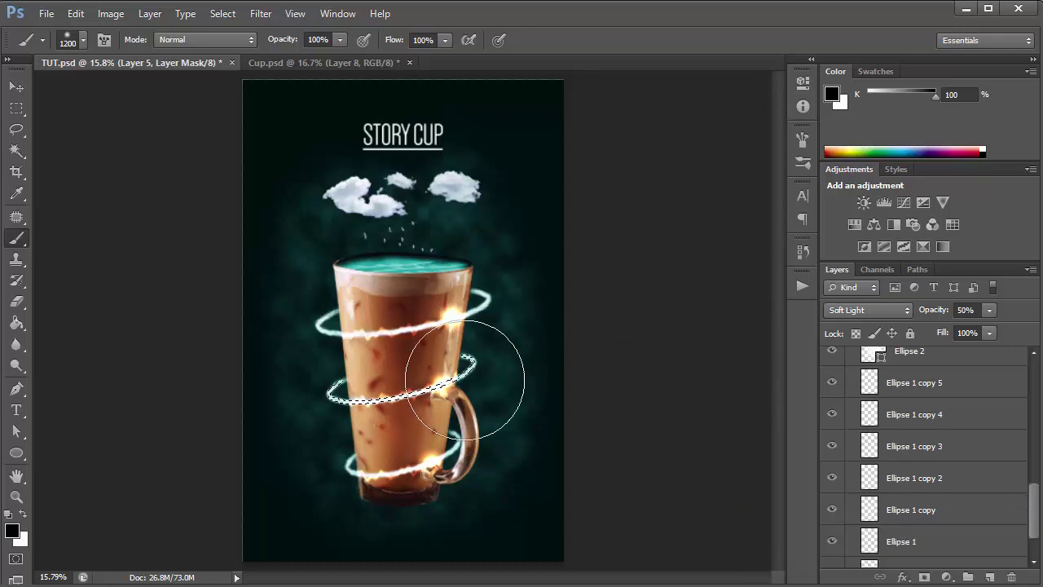
{"action": "key", "text": "ctrl+d"}
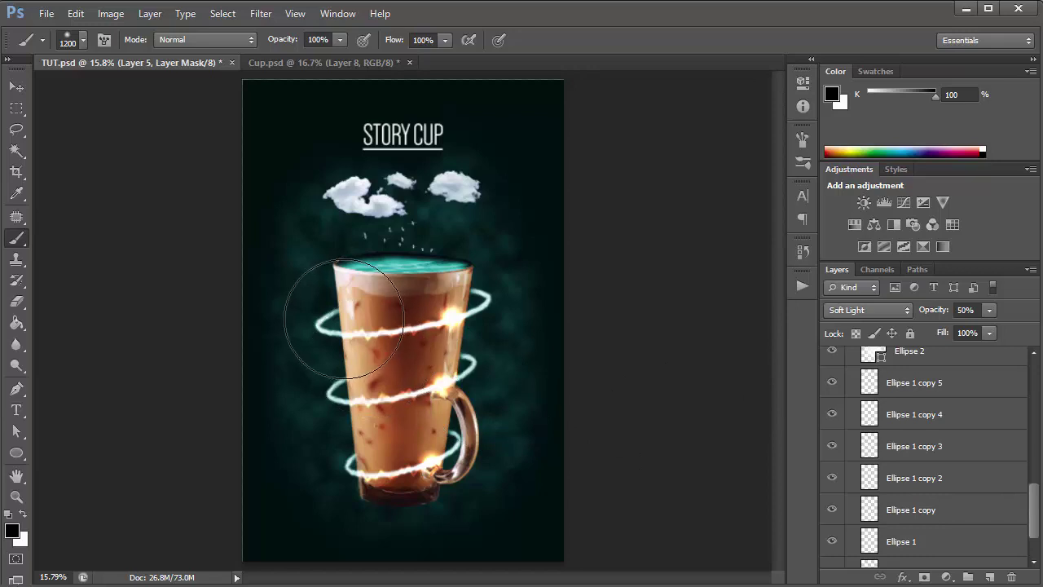
{"action": "scroll", "coordinate": [343, 317], "scroll_direction": "up", "scroll_amount": 5}
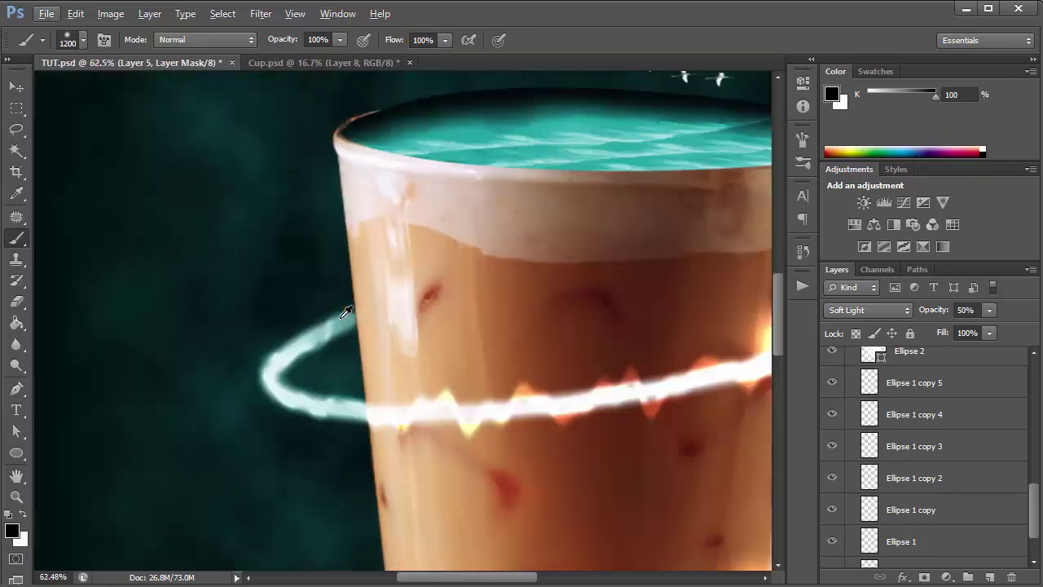
{"action": "key", "text": "bracketleft"}
{"action": "key", "text": "bracketleft"}
{"action": "key", "text": "bracketleft"}
{"action": "key", "text": "bracketleft"}
{"action": "key", "text": "bracketleft"}
{"action": "key", "text": "bracketleft"}
{"action": "key", "text": "bracketleft"}
{"action": "key", "text": "bracketleft"}
{"action": "key", "text": "bracketleft"}
{"action": "key", "text": "bracketleft"}
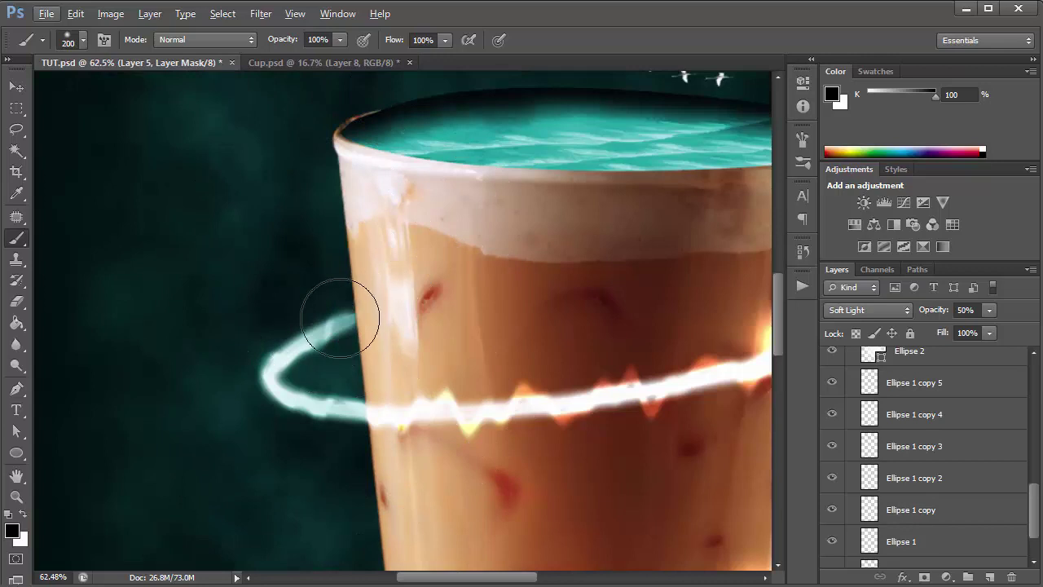
{"action": "key", "text": "bracketleft"}
{"action": "key", "text": "bracketleft"}
Paint white over the rings' left and right cyan loops on Layer 5's mask, then fit the poster.
{"action": "mouse_move", "coordinate": [340, 317]}
{"action": "left_mouse_down"}
{"action": "mouse_move", "coordinate": [285, 371]}
{"action": "mouse_move", "coordinate": [302, 397]}
{"action": "mouse_move", "coordinate": [388, 411]}
{"action": "mouse_move", "coordinate": [454, 386]}
{"action": "mouse_move", "coordinate": [708, 368]}
{"action": "left_mouse_up"}
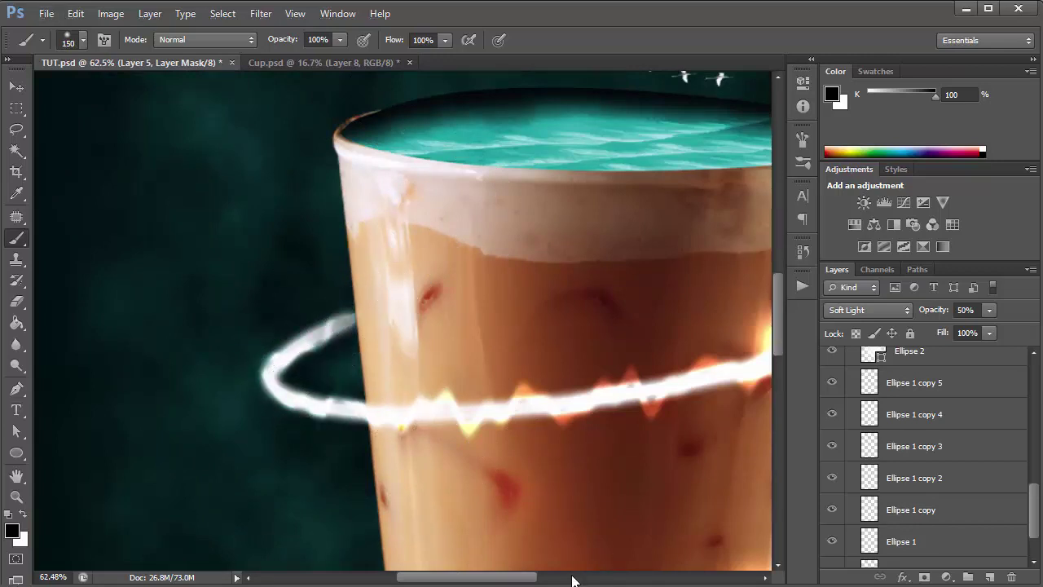
{"action": "left_click_drag", "start_coordinate": [541, 579], "coordinate": [607, 579]}
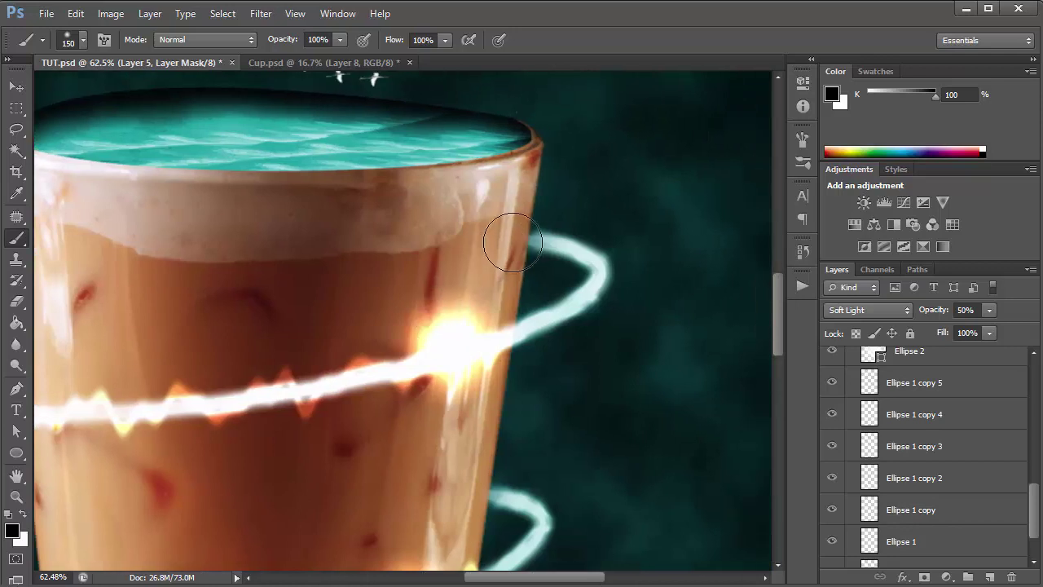
{"action": "mouse_move", "coordinate": [589, 263]}
{"action": "left_mouse_down"}
{"action": "mouse_move", "coordinate": [574, 309]}
{"action": "mouse_move", "coordinate": [463, 361]}
{"action": "left_mouse_up"}
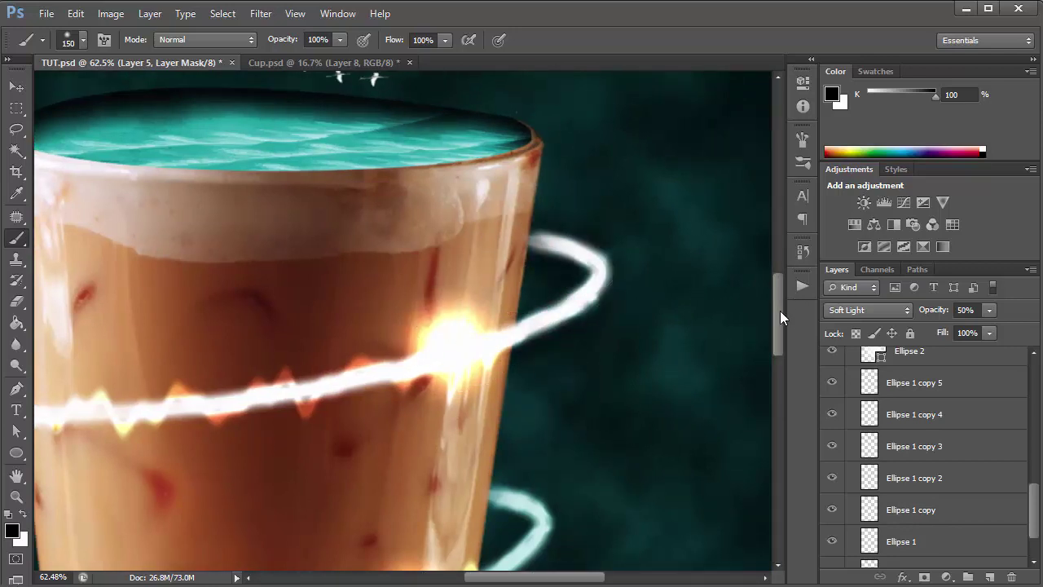
{"action": "left_click_drag", "start_coordinate": [780, 311], "coordinate": [778, 356]}
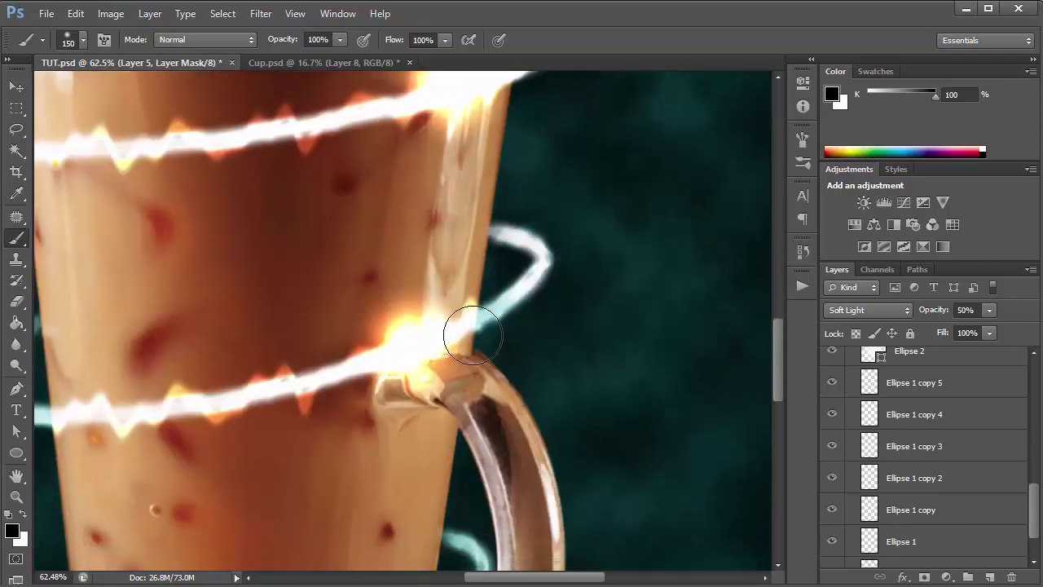
{"action": "left_click_drag", "start_coordinate": [556, 577], "coordinate": [460, 581]}
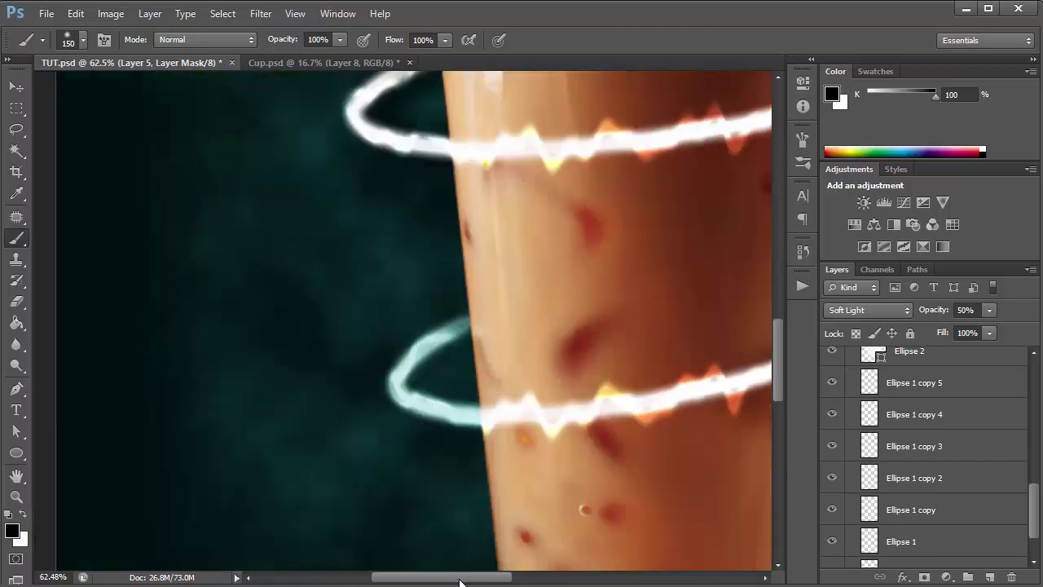
{"action": "mouse_move", "coordinate": [531, 317]}
{"action": "left_mouse_down"}
{"action": "mouse_move", "coordinate": [466, 358]}
{"action": "mouse_move", "coordinate": [460, 393]}
{"action": "mouse_move", "coordinate": [492, 410]}
{"action": "mouse_move", "coordinate": [576, 414]}
{"action": "left_mouse_up"}
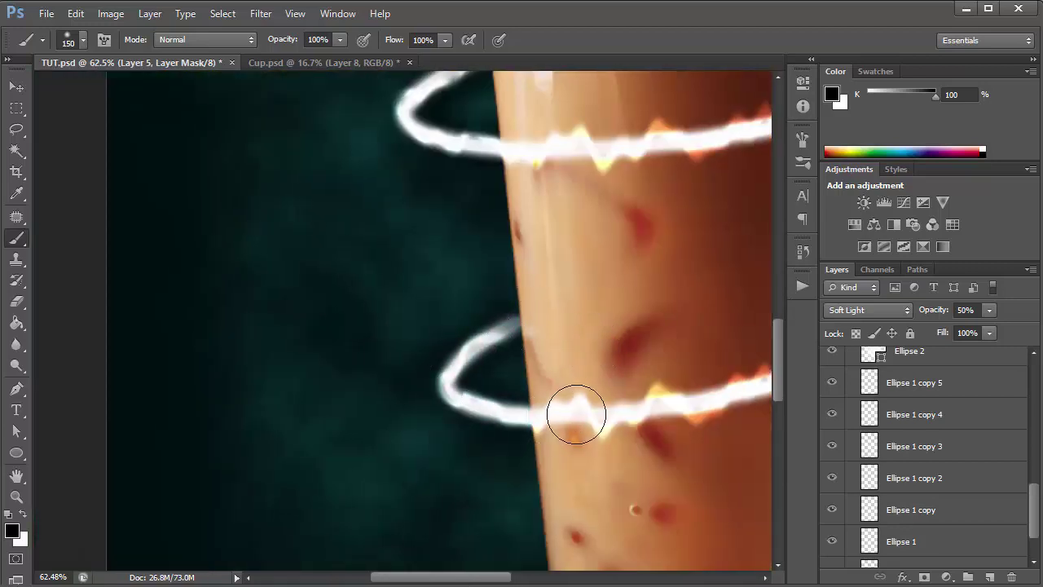
{"action": "left_click_drag", "start_coordinate": [782, 355], "coordinate": [773, 404]}
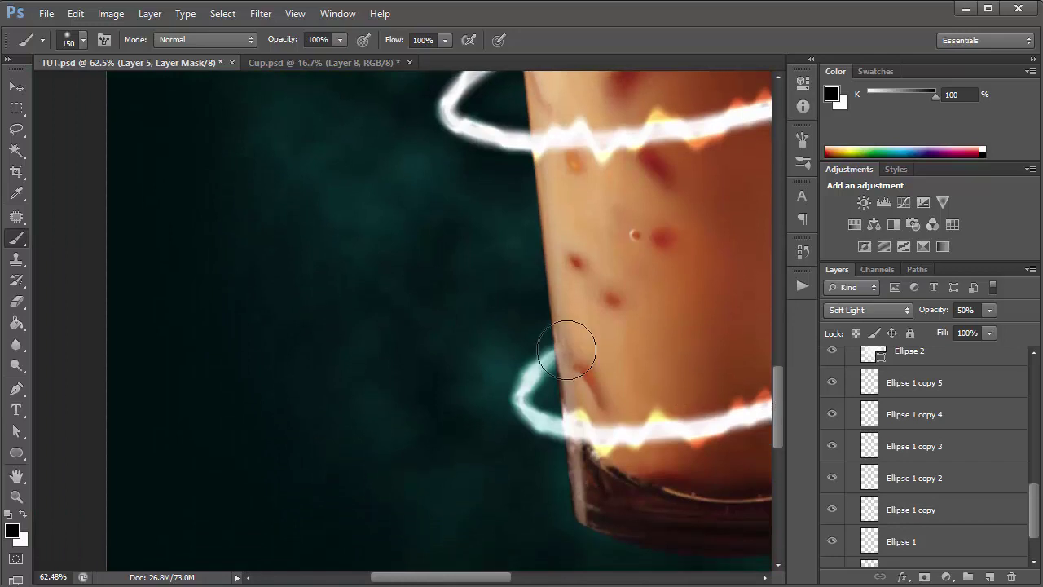
{"action": "mouse_move", "coordinate": [578, 350]}
{"action": "left_mouse_down"}
{"action": "mouse_move", "coordinate": [507, 380]}
{"action": "mouse_move", "coordinate": [607, 425]}
{"action": "mouse_move", "coordinate": [591, 436]}
{"action": "left_mouse_up"}
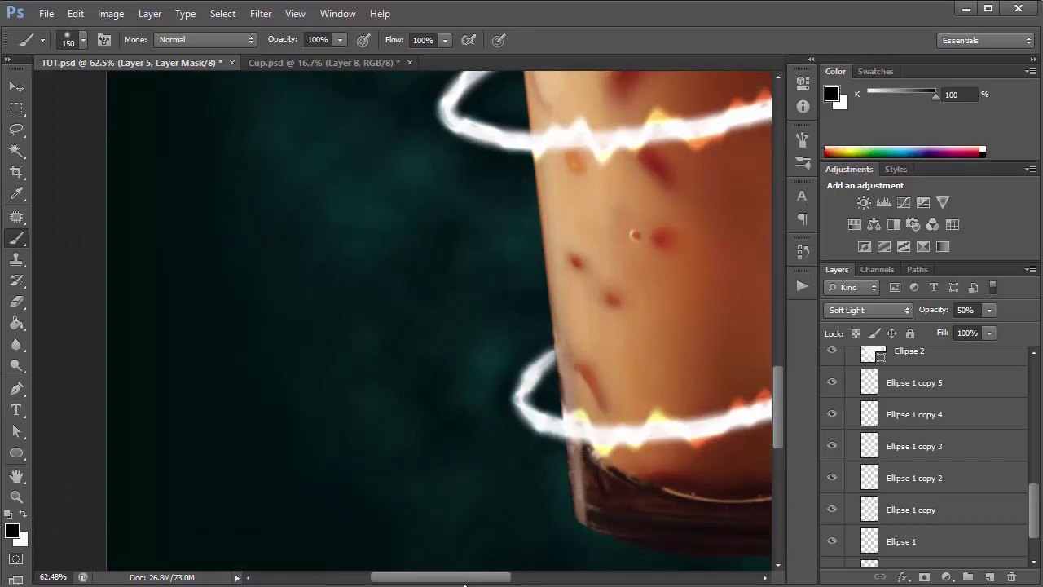
{"action": "left_click_drag", "start_coordinate": [464, 578], "coordinate": [566, 577]}
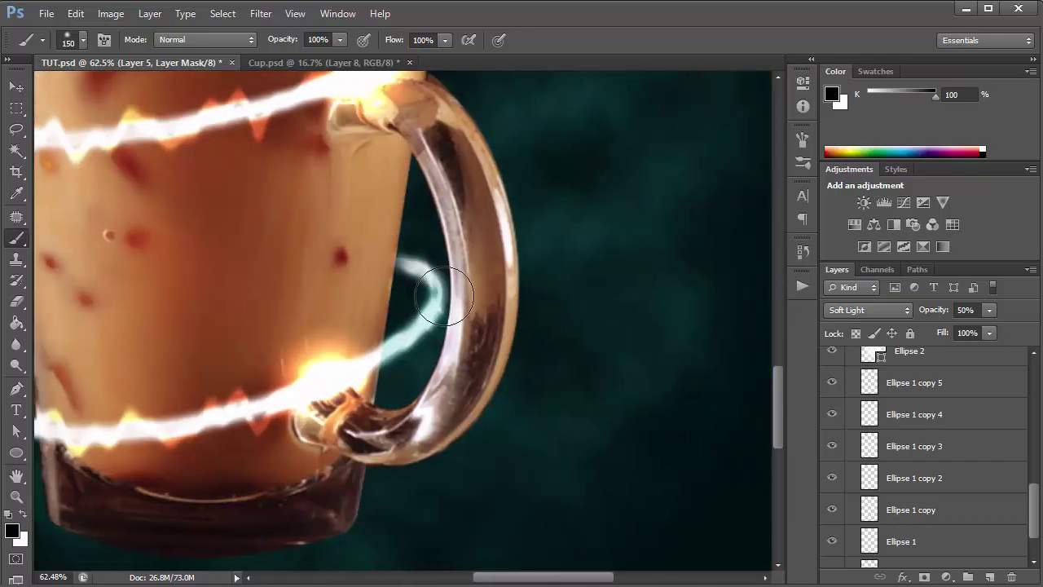
{"action": "key", "text": "ctrl+0"}
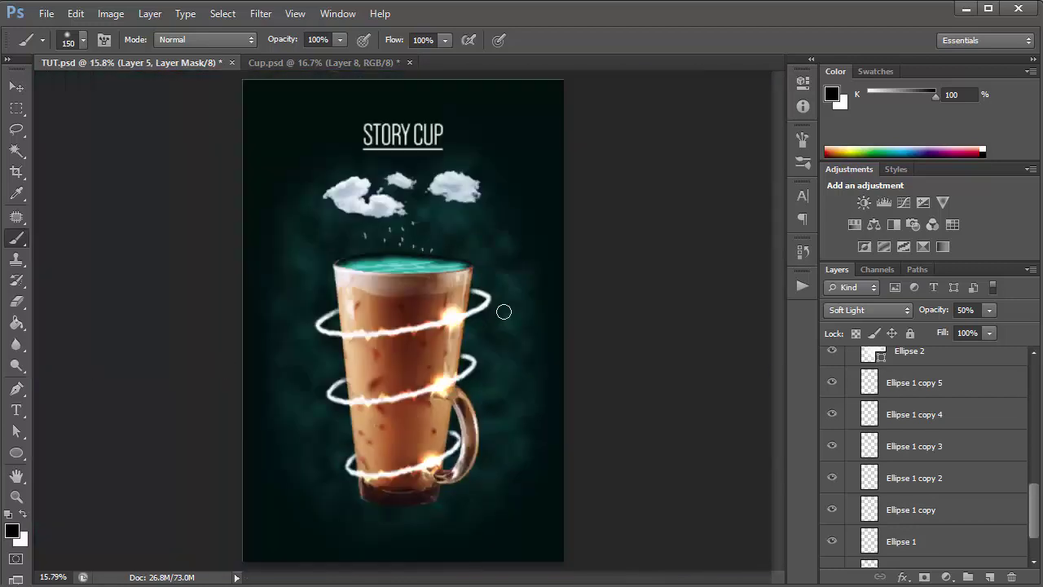
Add a new empty layer directly above the background Layer 0.
{"action": "left_click_drag", "start_coordinate": [1036, 513], "coordinate": [1037, 538]}
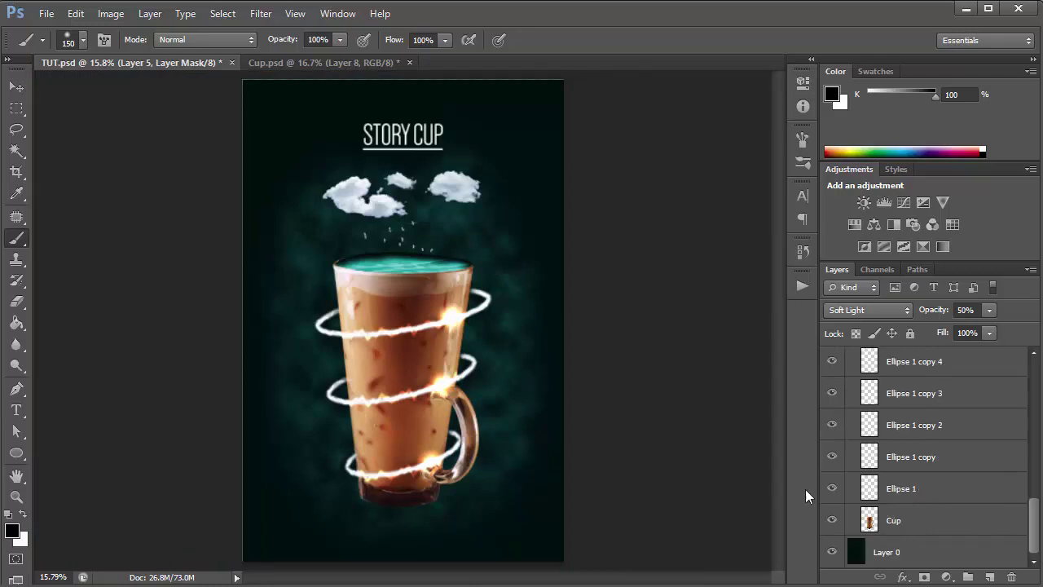
{"action": "scroll", "coordinate": [805, 488], "scroll_direction": "up", "scroll_amount": 5}
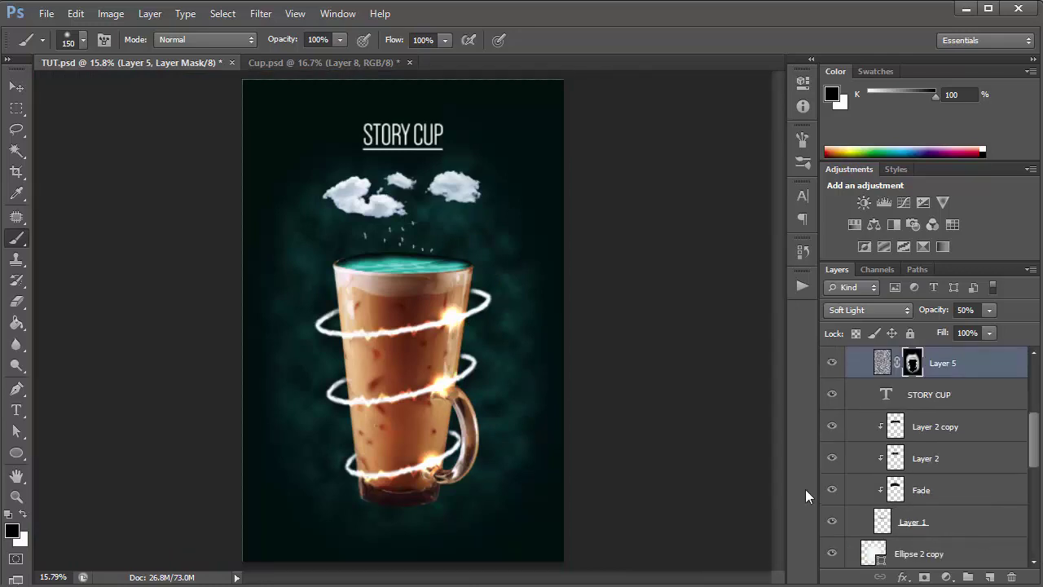
{"action": "scroll", "coordinate": [404, 532], "scroll_direction": "up", "scroll_amount": 8}
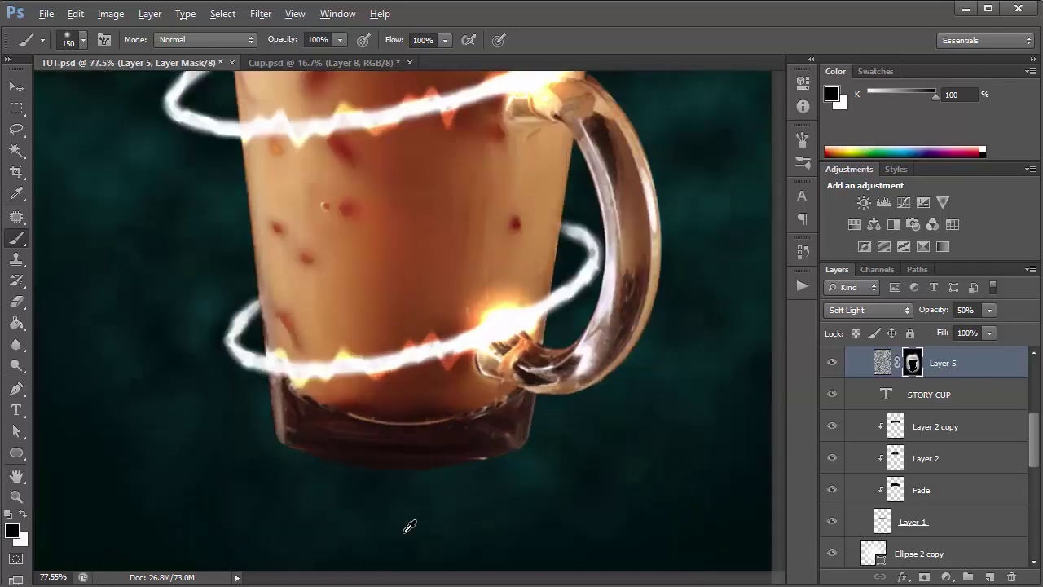
{"action": "left_click", "coordinate": [967, 561]}
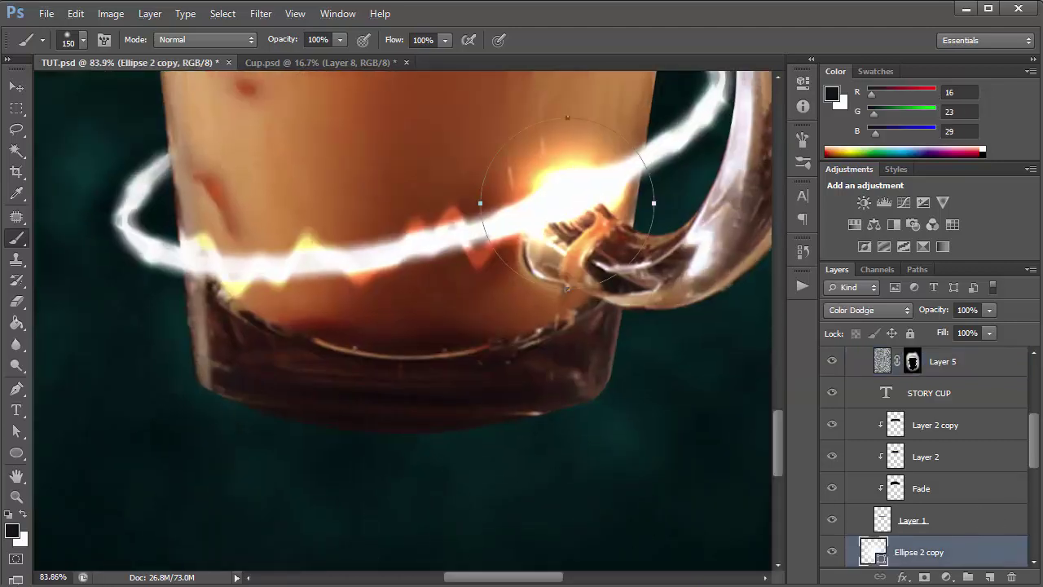
{"action": "left_click_drag", "start_coordinate": [1036, 432], "coordinate": [1039, 542]}
{"action": "left_click", "coordinate": [887, 550]}
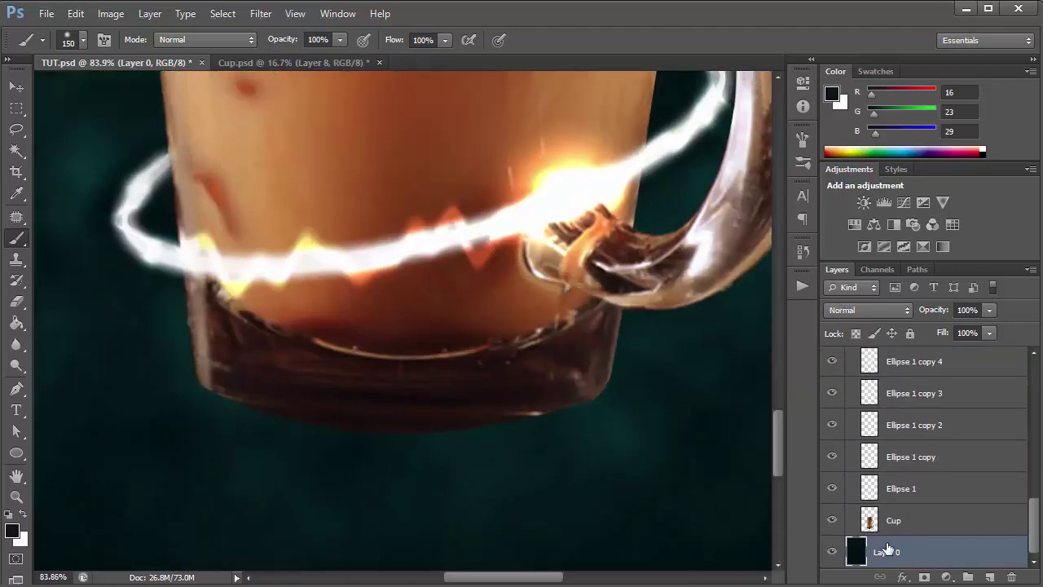
{"action": "left_click", "coordinate": [989, 577]}
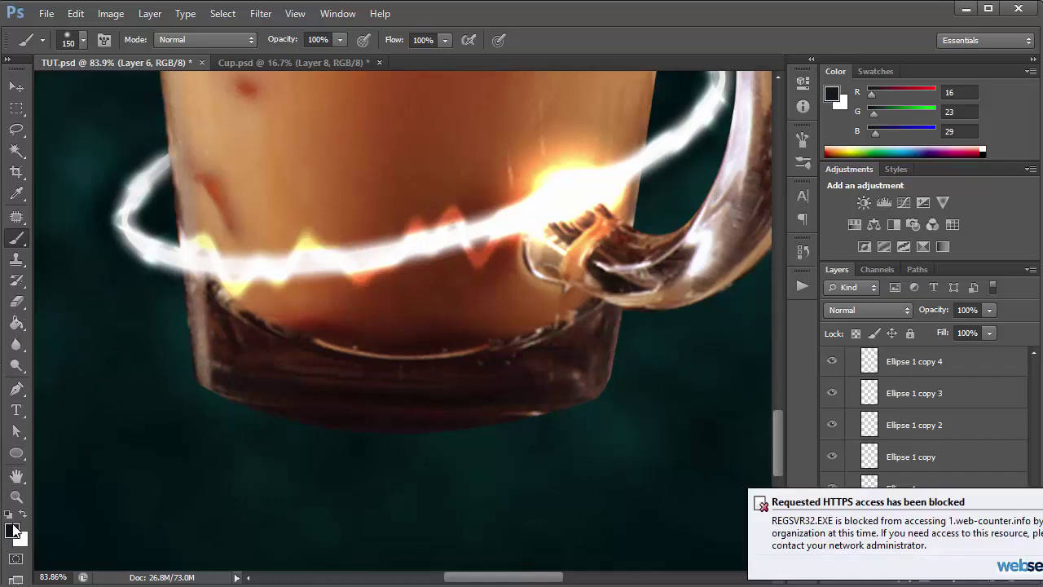
Set the foreground painting colour to pure black (000000).
{"action": "left_click", "coordinate": [13, 530]}
{"action": "left_click_drag", "start_coordinate": [700, 249], "coordinate": [640, 360]}
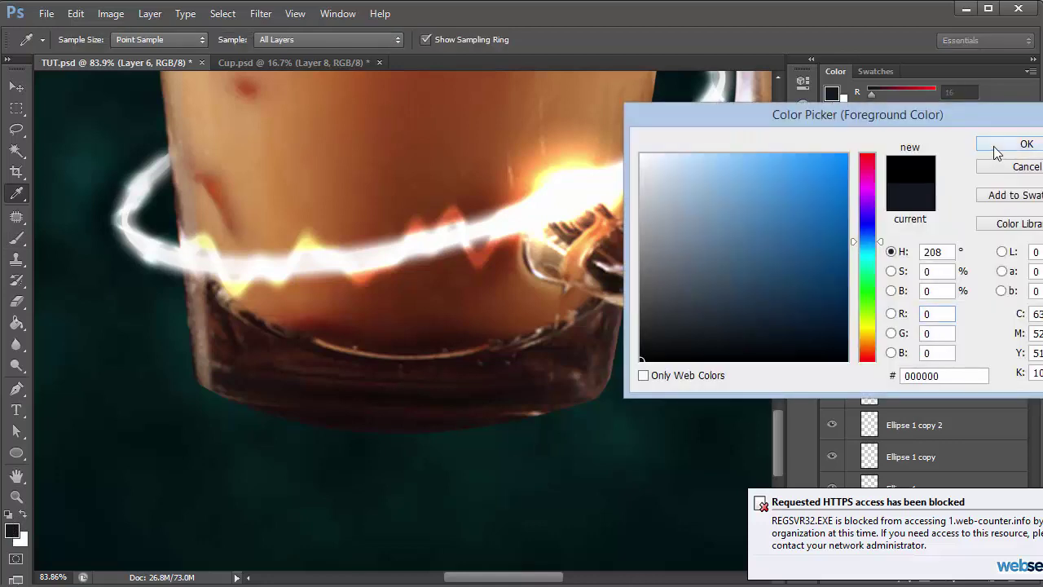
{"action": "left_click", "coordinate": [995, 146]}
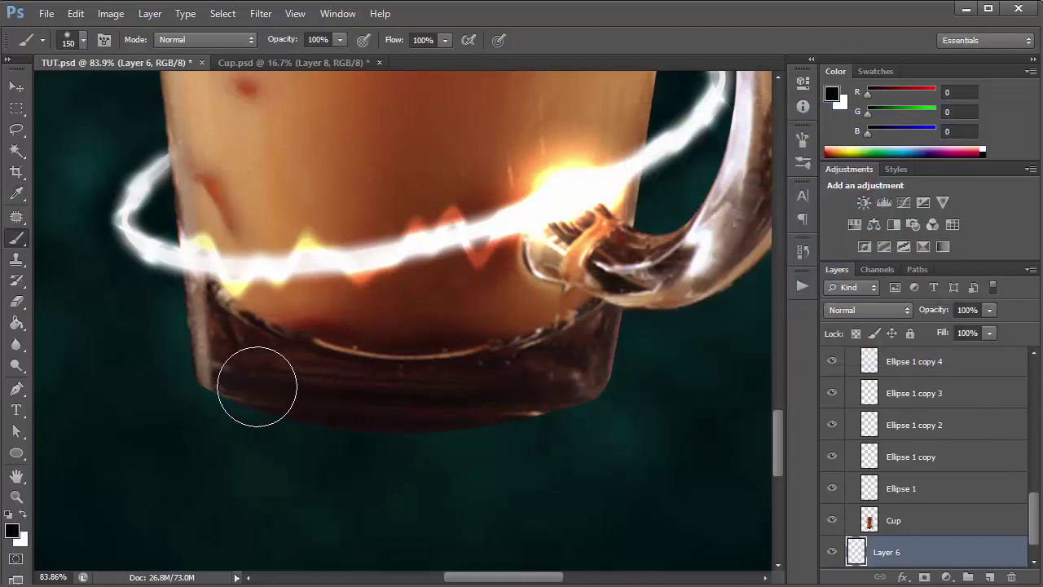
With a 400-pixel brush, paint a black shadow under the cup on Layer 6 and regroup it.
{"action": "key", "text": "bracketright"}
{"action": "key", "text": "bracketright"}
{"action": "key", "text": "bracketright"}
{"action": "key", "text": "bracketright"}
{"action": "key", "text": "bracketright"}
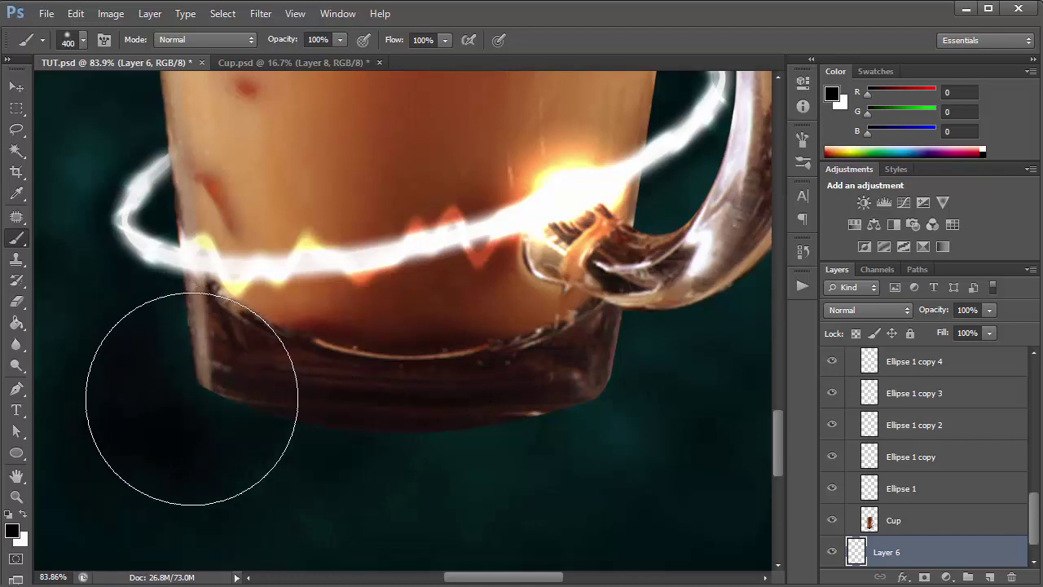
{"action": "left_click_drag", "start_coordinate": [655, 454], "coordinate": [575, 470]}
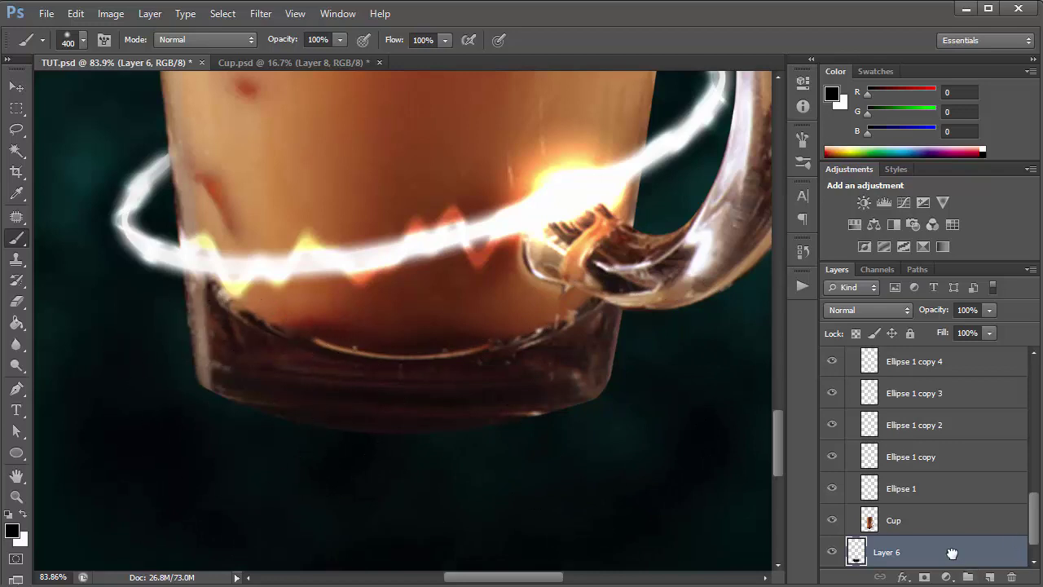
{"action": "left_click_drag", "start_coordinate": [951, 554], "coordinate": [952, 537]}
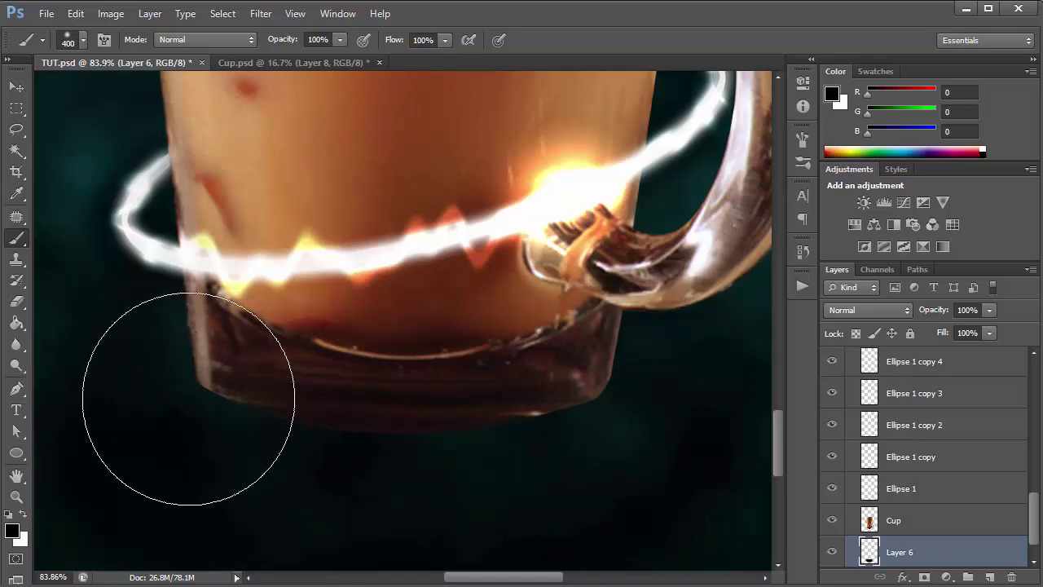
{"action": "mouse_move", "coordinate": [776, 420]}
{"action": "left_mouse_down"}
{"action": "mouse_move", "coordinate": [780, 441]}
{"action": "mouse_move", "coordinate": [778, 430]}
{"action": "left_mouse_up"}
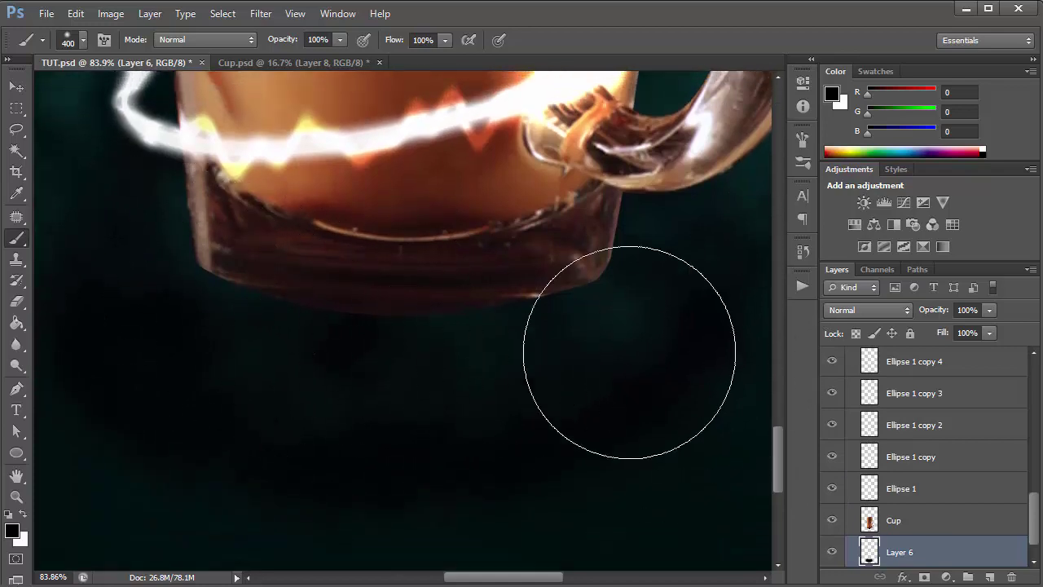
{"action": "left_click_drag", "start_coordinate": [1038, 520], "coordinate": [1015, 420]}
Paint black over the teal glow below the cup on Layer 5, then reselect Layer 6.
{"action": "left_click", "coordinate": [1015, 421]}
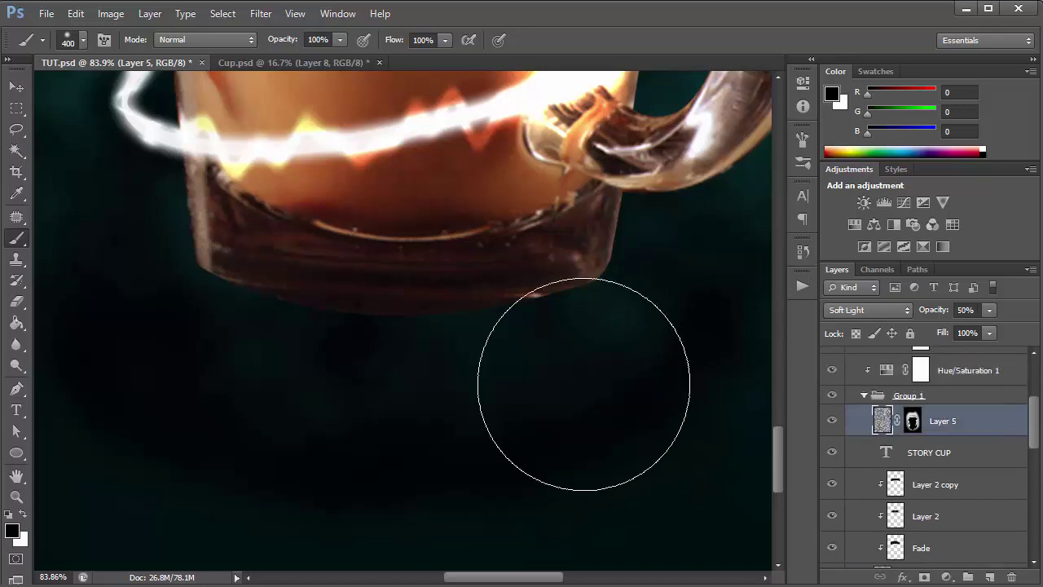
{"action": "mouse_move", "coordinate": [415, 322]}
{"action": "left_mouse_down"}
{"action": "mouse_move", "coordinate": [570, 280]}
{"action": "mouse_move", "coordinate": [491, 319]}
{"action": "mouse_move", "coordinate": [535, 298]}
{"action": "mouse_move", "coordinate": [577, 305]}
{"action": "mouse_move", "coordinate": [184, 272]}
{"action": "mouse_move", "coordinate": [489, 326]}
{"action": "mouse_move", "coordinate": [595, 391]}
{"action": "mouse_move", "coordinate": [361, 236]}
{"action": "left_mouse_up"}
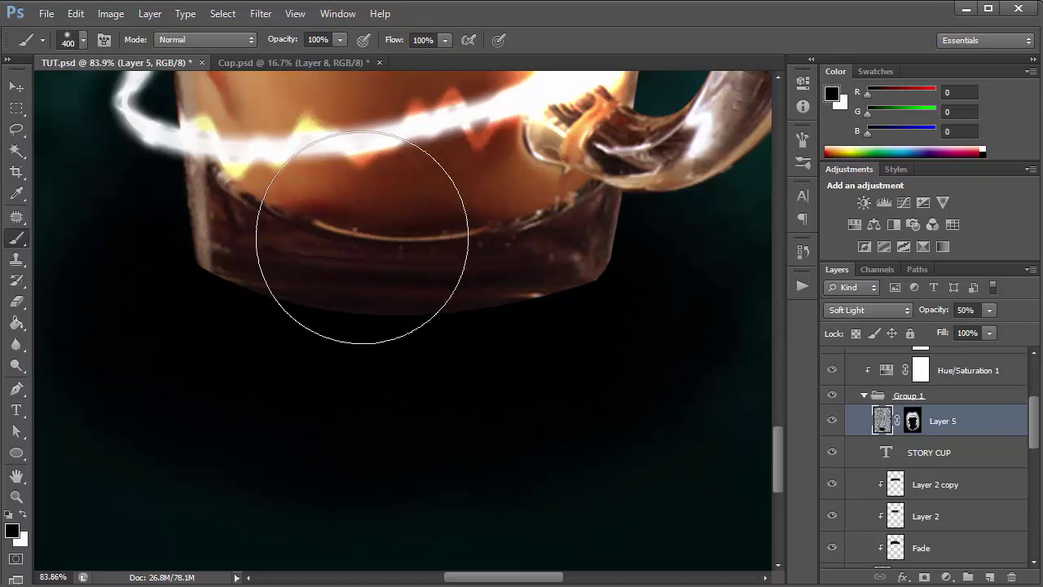
{"action": "scroll", "coordinate": [443, 260], "scroll_direction": "down", "scroll_amount": 3}
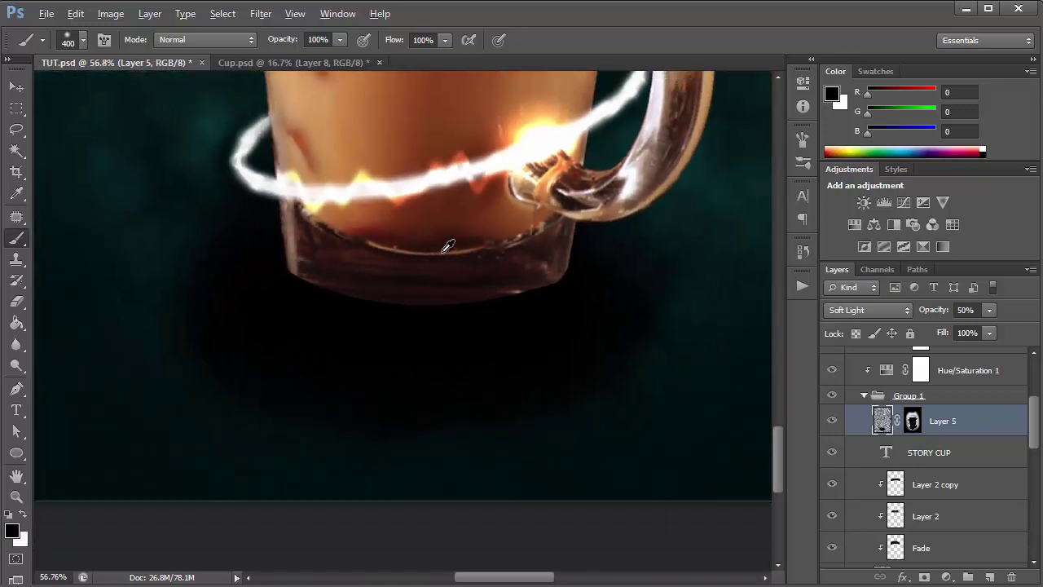
{"action": "scroll", "coordinate": [448, 246], "scroll_direction": "down", "scroll_amount": 1}
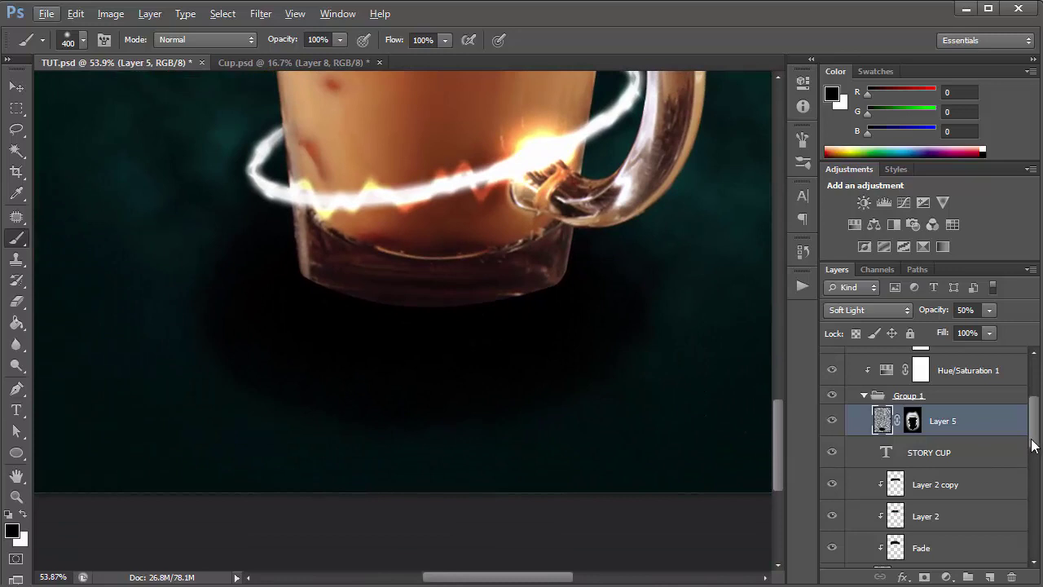
{"action": "scroll", "coordinate": [1031, 444], "scroll_direction": "down", "scroll_amount": 10}
{"action": "left_click", "coordinate": [989, 527]}
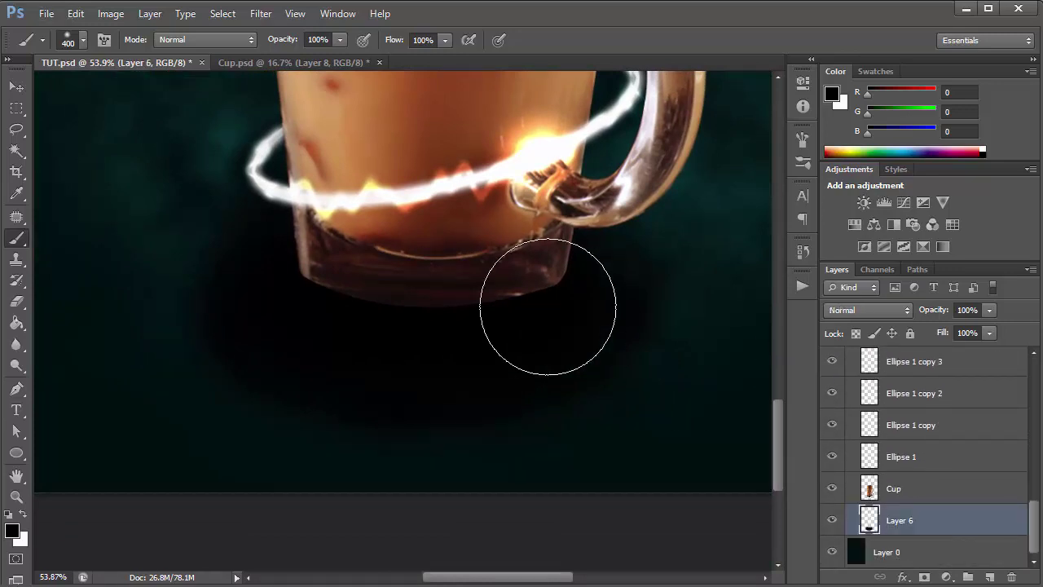
{"action": "left_click", "coordinate": [17, 87]}
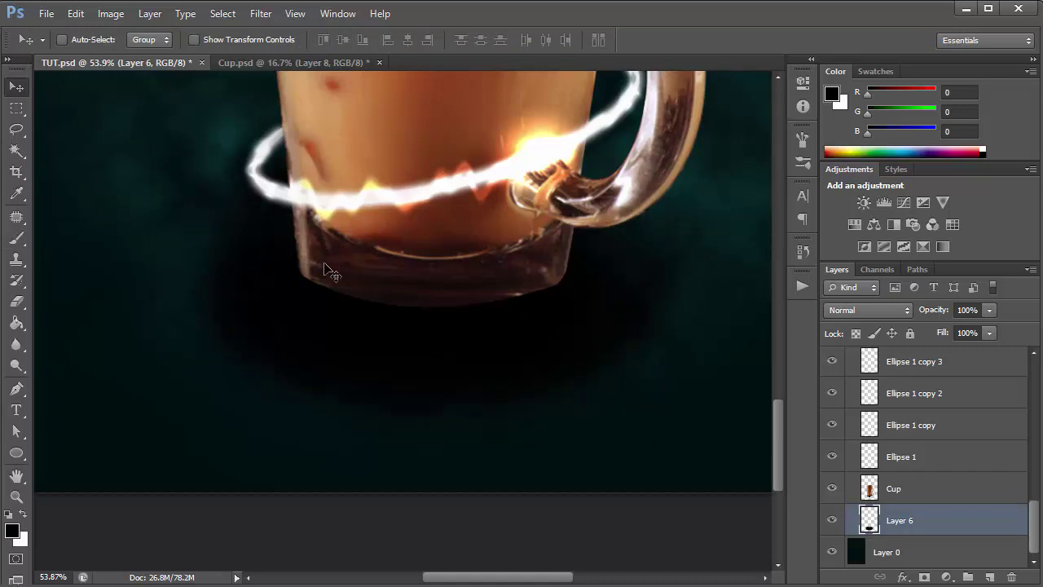
Apply a Gaussian Blur with a 200-pixel radius to the shadow.
{"action": "left_click", "coordinate": [260, 13]}
{"action": "mouse_move", "coordinate": [328, 175]}
{"action": "left_click", "coordinate": [478, 293]}
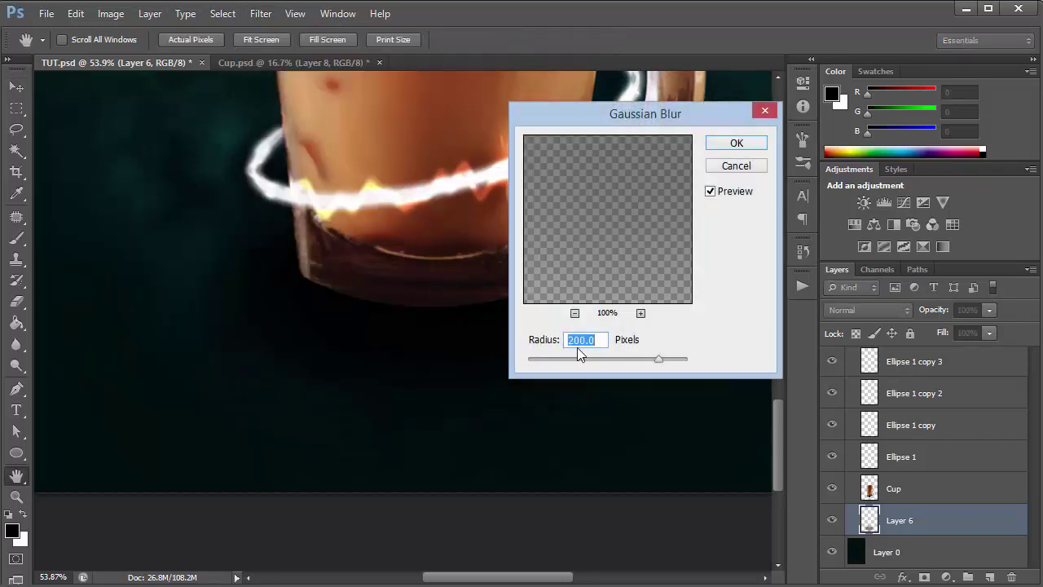
{"action": "left_click", "coordinate": [720, 147]}
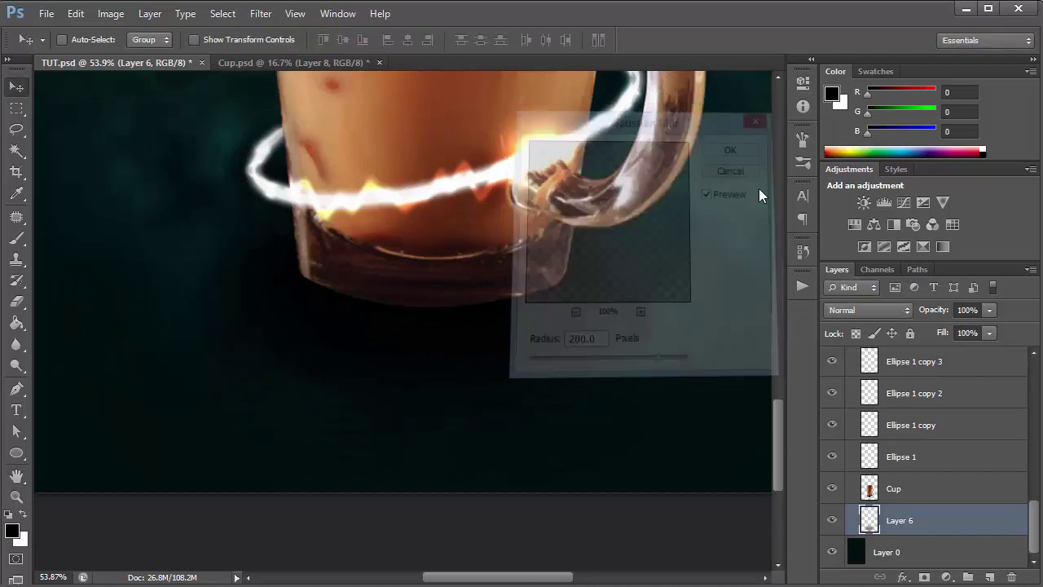
Set Layer 6's opacity to 60%.
{"action": "left_click", "coordinate": [941, 311]}
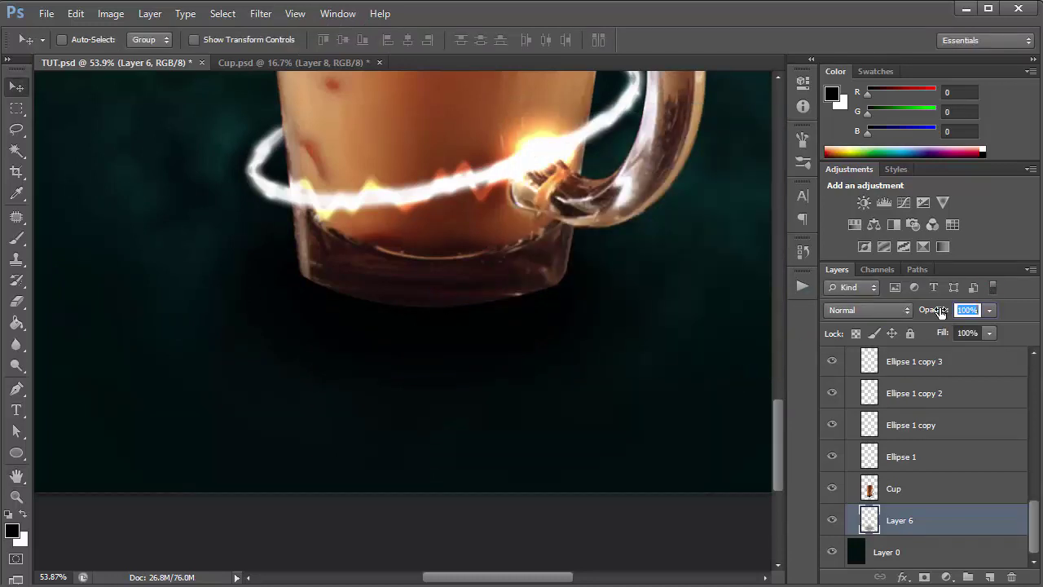
{"action": "type", "text": "60"}
{"action": "key", "text": "Return"}
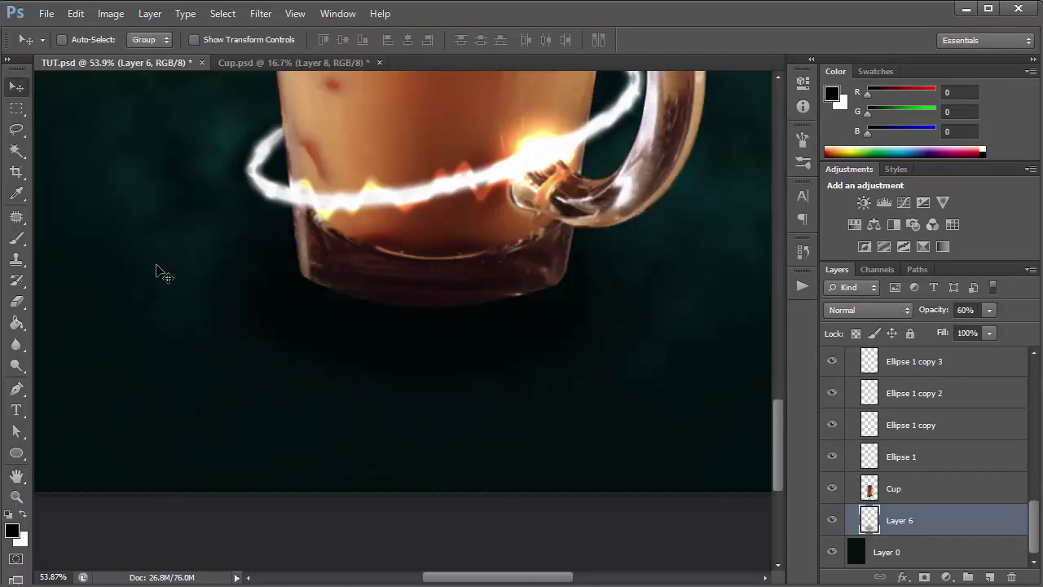
{"action": "key", "text": "e"}
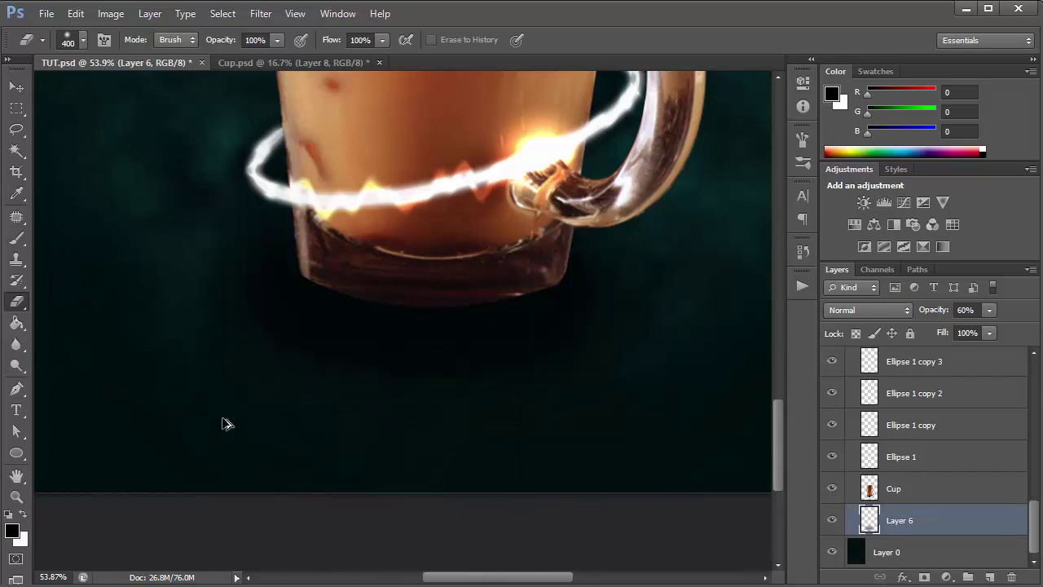
Undo the shadow layer back to 100% opacity, set the eraser to 70%, and fit the poster in view.
{"action": "key", "text": "ctrl+z"}
{"action": "key", "text": "7"}
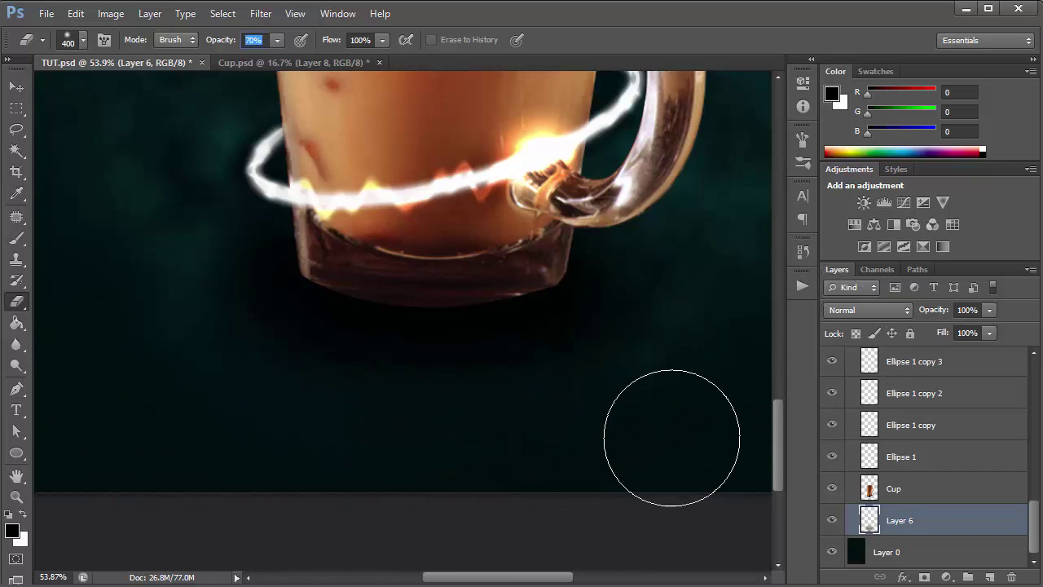
{"action": "key", "text": "ctrl+0"}
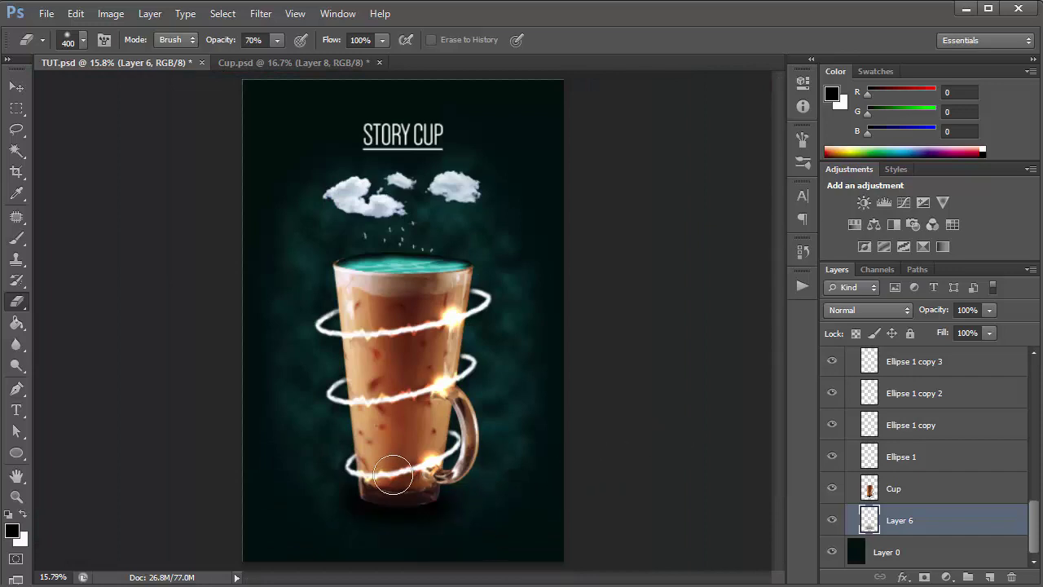
{"action": "left_click", "coordinate": [14, 89]}
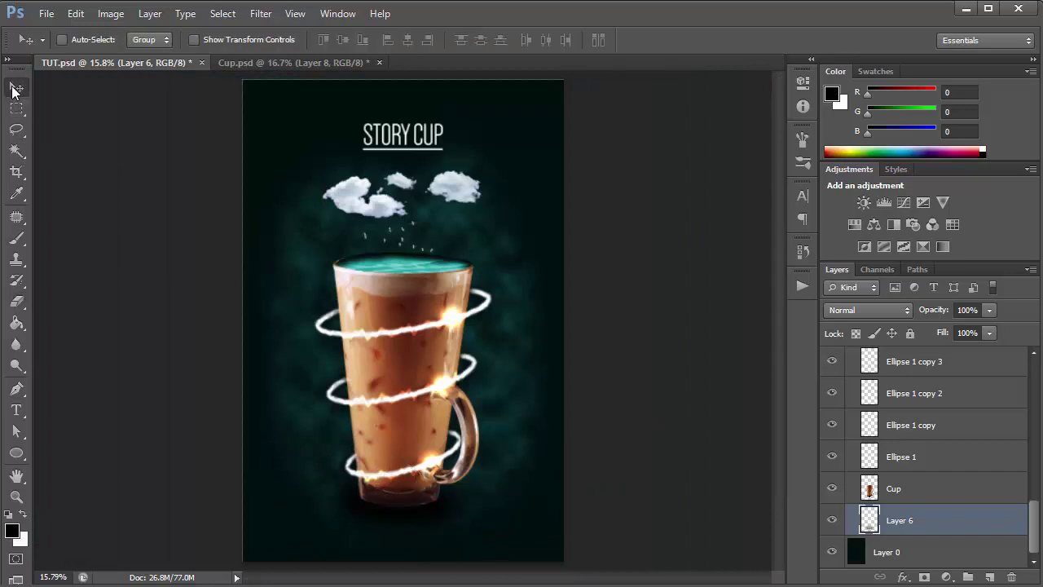